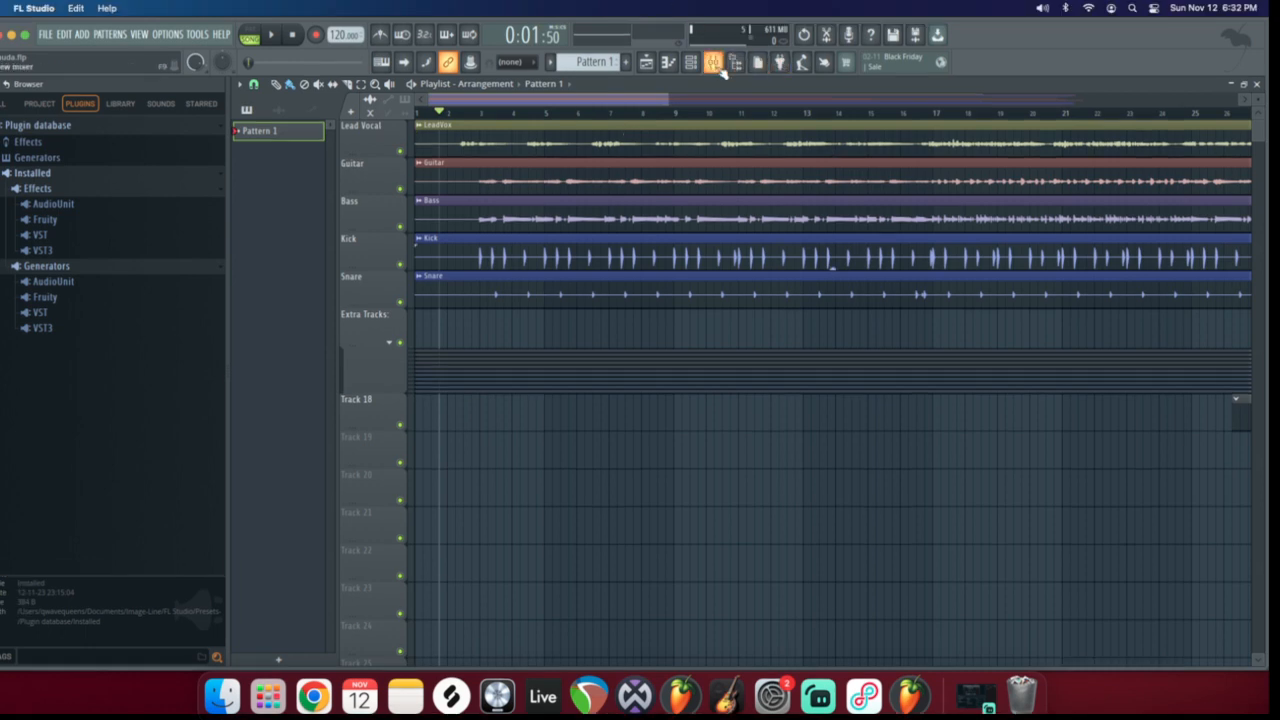
# Open the mixer and review the effect chains on the Compressors, EQs and Saturation tracks
pyautogui.click(712, 47)
pyautogui.moveTo(480, 211); pyautogui.dragTo(482, 203)
pyautogui.click(560, 283)
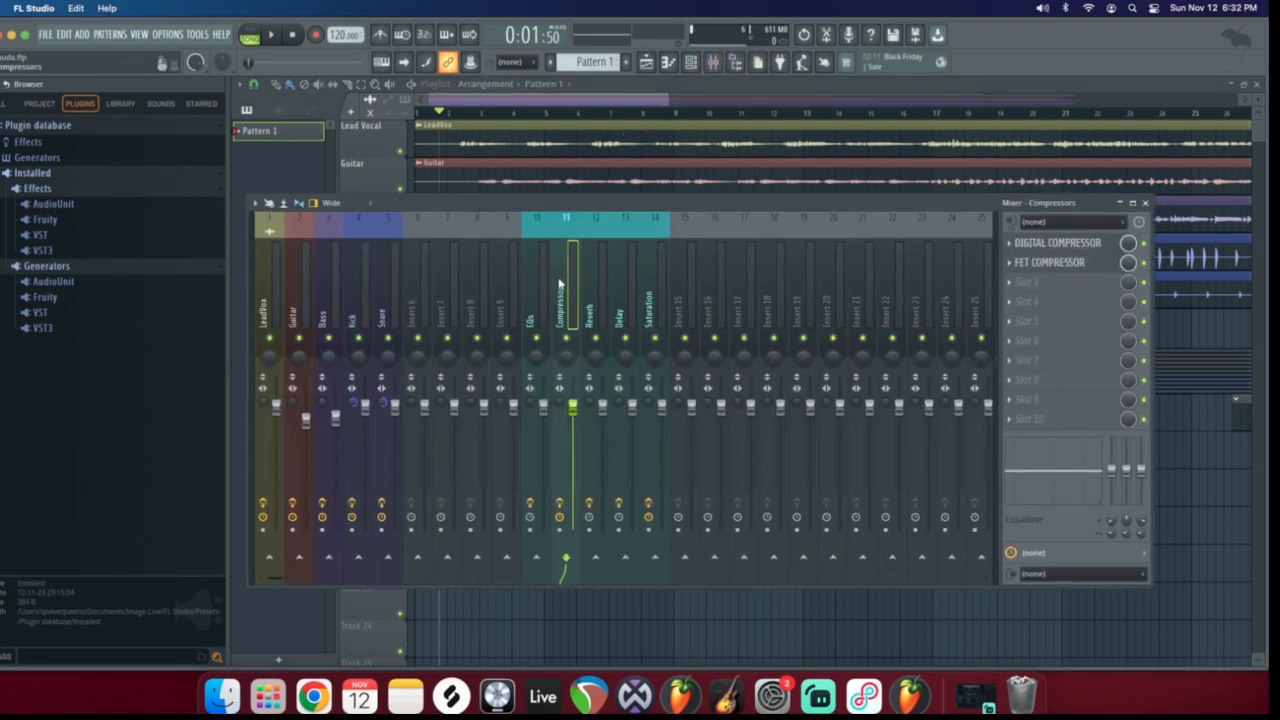
pyautogui.click(526, 281)
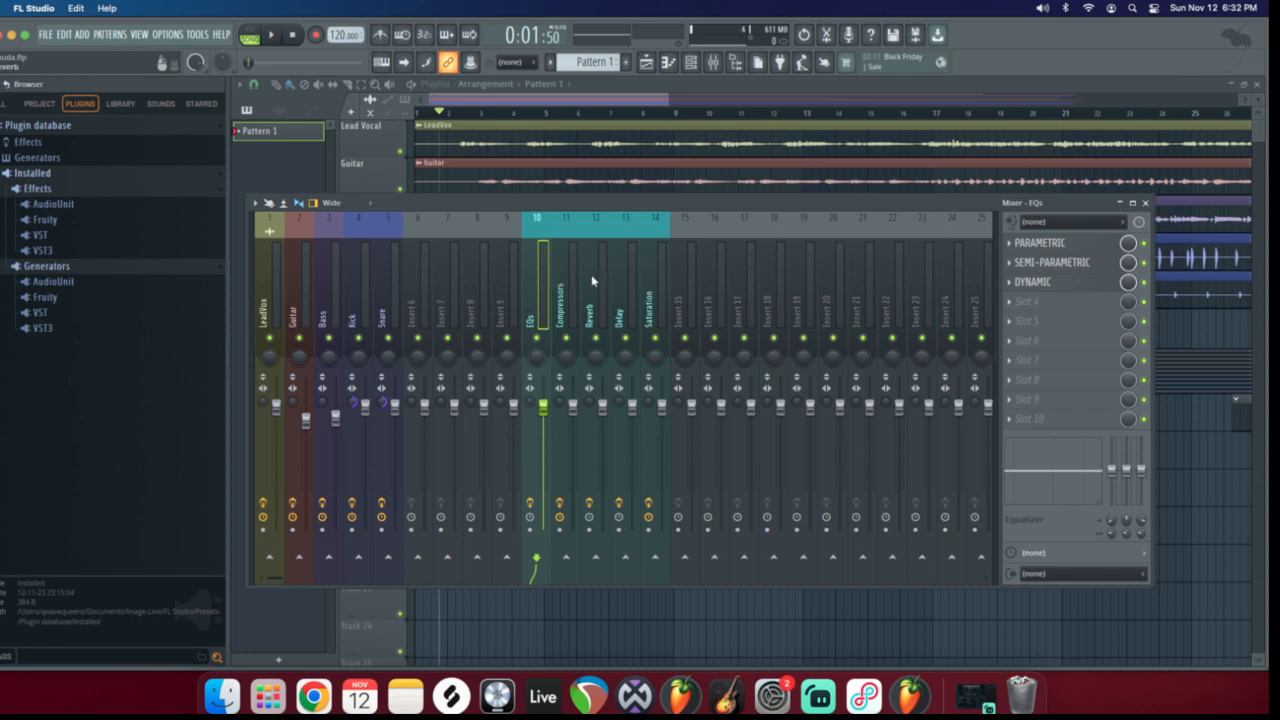
pyautogui.click(652, 281)
pyautogui.click(536, 288)
pyautogui.moveTo(433, 200); pyautogui.dragTo(437, 203)
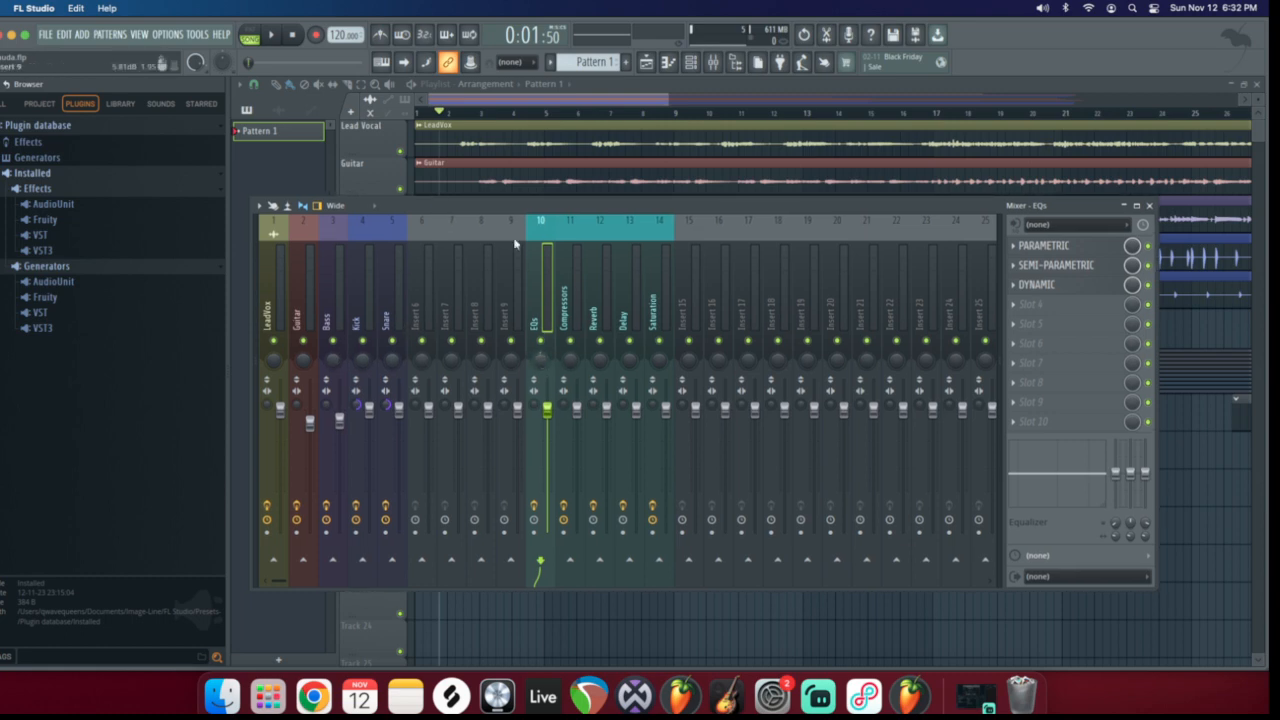
# Pan the LeadVox mixer track to the left and reset its panning to the default
pyautogui.click(272, 358)
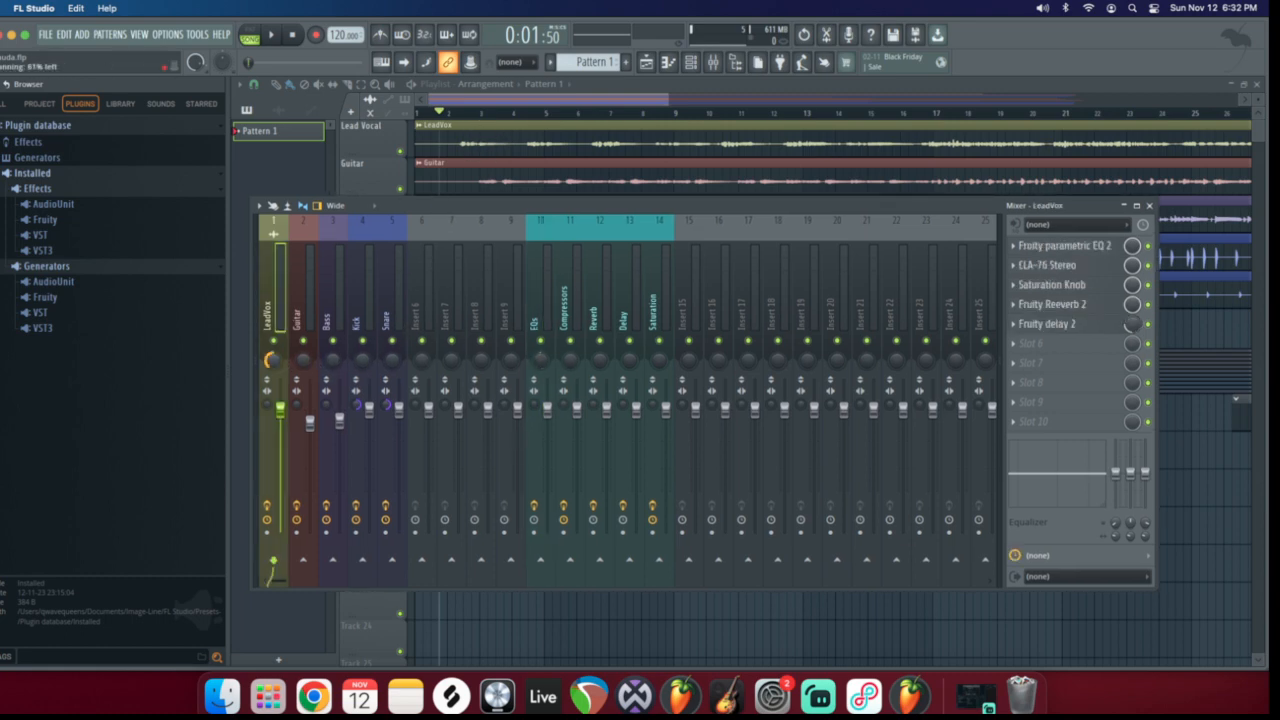
pyautogui.moveTo(272, 358); pyautogui.dragTo(275, 358)
pyautogui.rightClick(273, 358)
pyautogui.click(290, 368)
# Open the PARAMETRIC equalizer on the EQs mixer track and reset its band 1 to the default
pyautogui.click(548, 260)
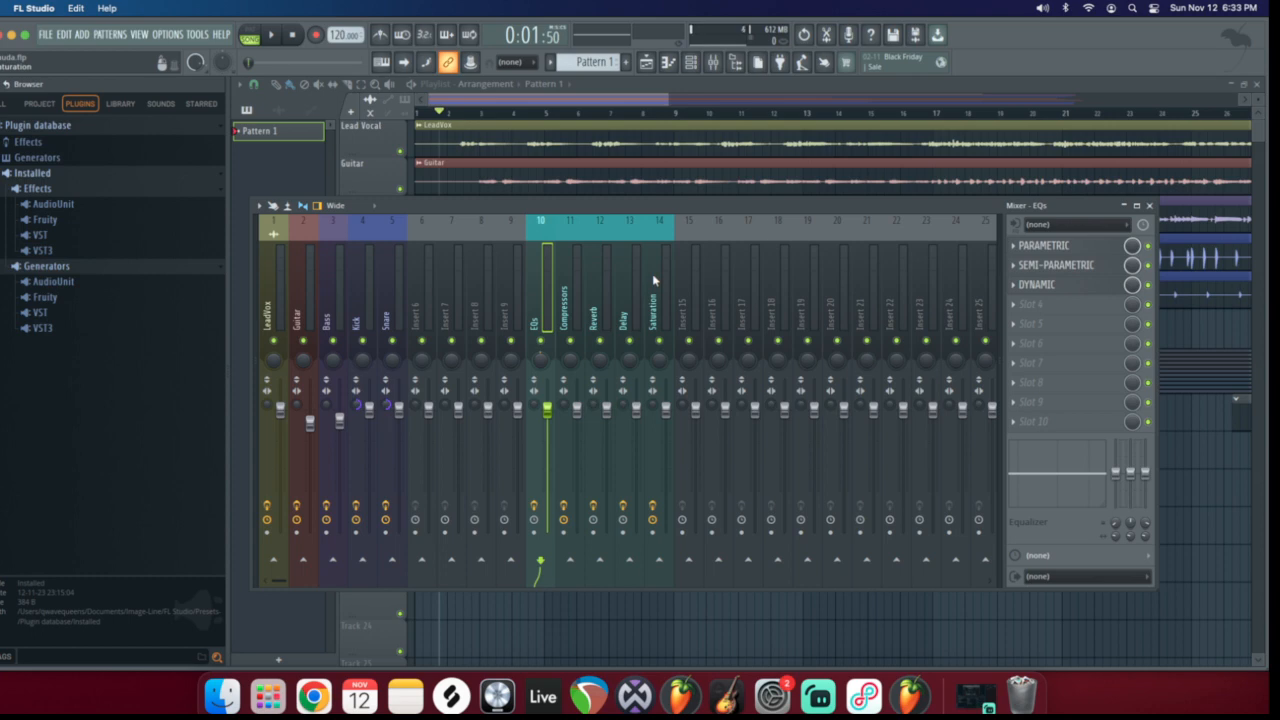
pyautogui.click(1084, 250)
pyautogui.moveTo(364, 173); pyautogui.dragTo(467, 257)
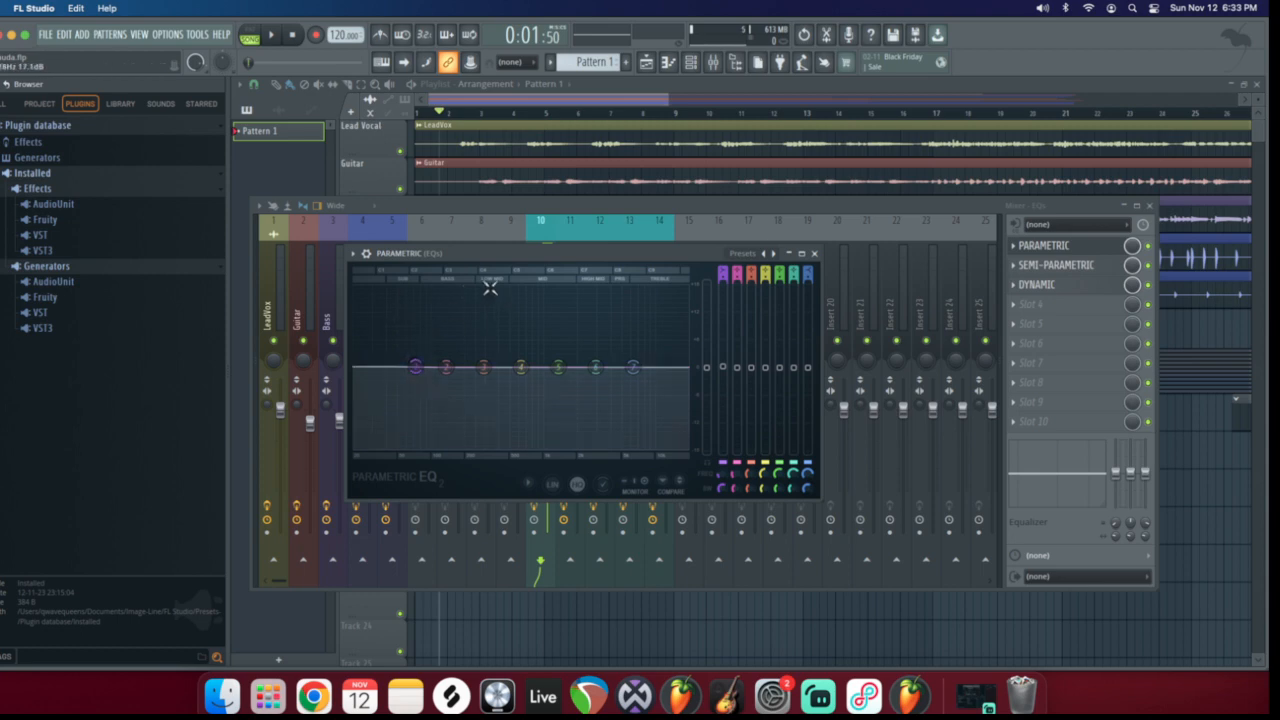
pyautogui.moveTo(413, 364)
pyautogui.mouseDown()
pyautogui.moveTo(412, 376)
pyautogui.moveTo(476, 373)
pyautogui.moveTo(409, 368)
pyautogui.mouseUp()
pyautogui.rightClick(409, 370)
pyautogui.click(432, 387)
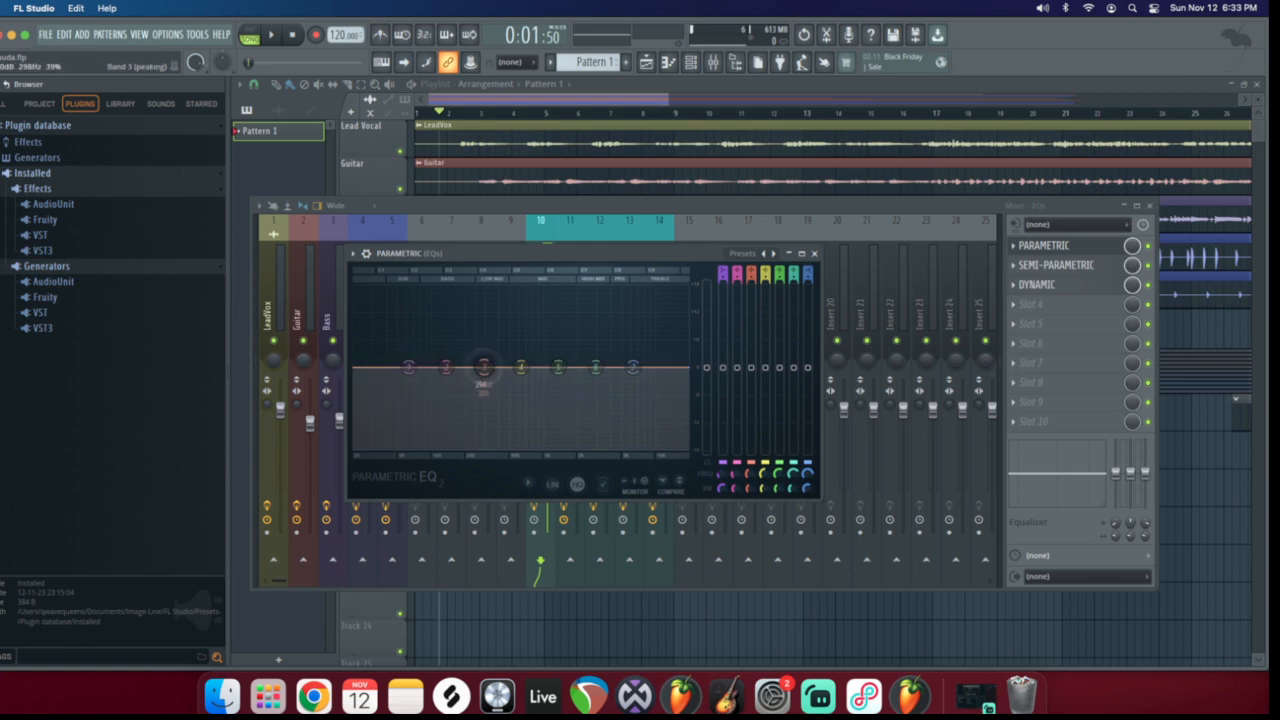
# Shift band 6 of the PARAMETRIC equalizer to about 2671 Hz with a slight boost and reposition the plugin window
pyautogui.moveTo(595, 368); pyautogui.dragTo(580, 367)
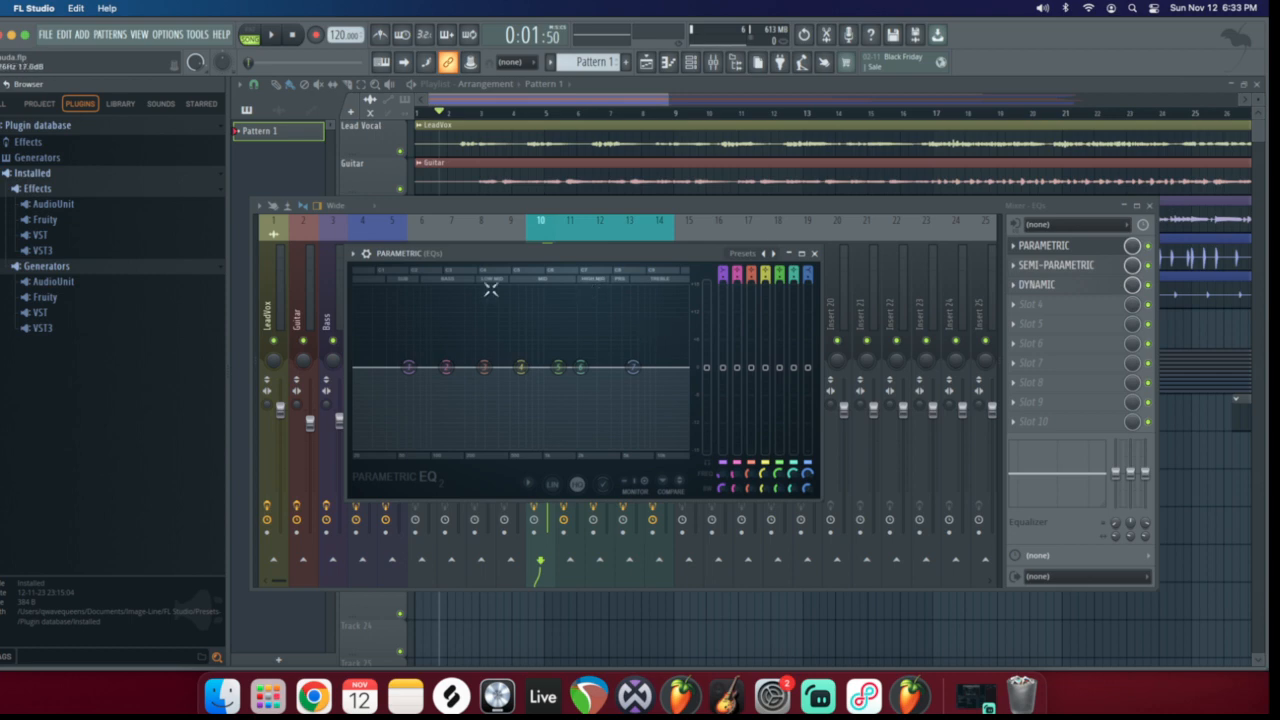
pyautogui.moveTo(580, 367); pyautogui.dragTo(590, 364)
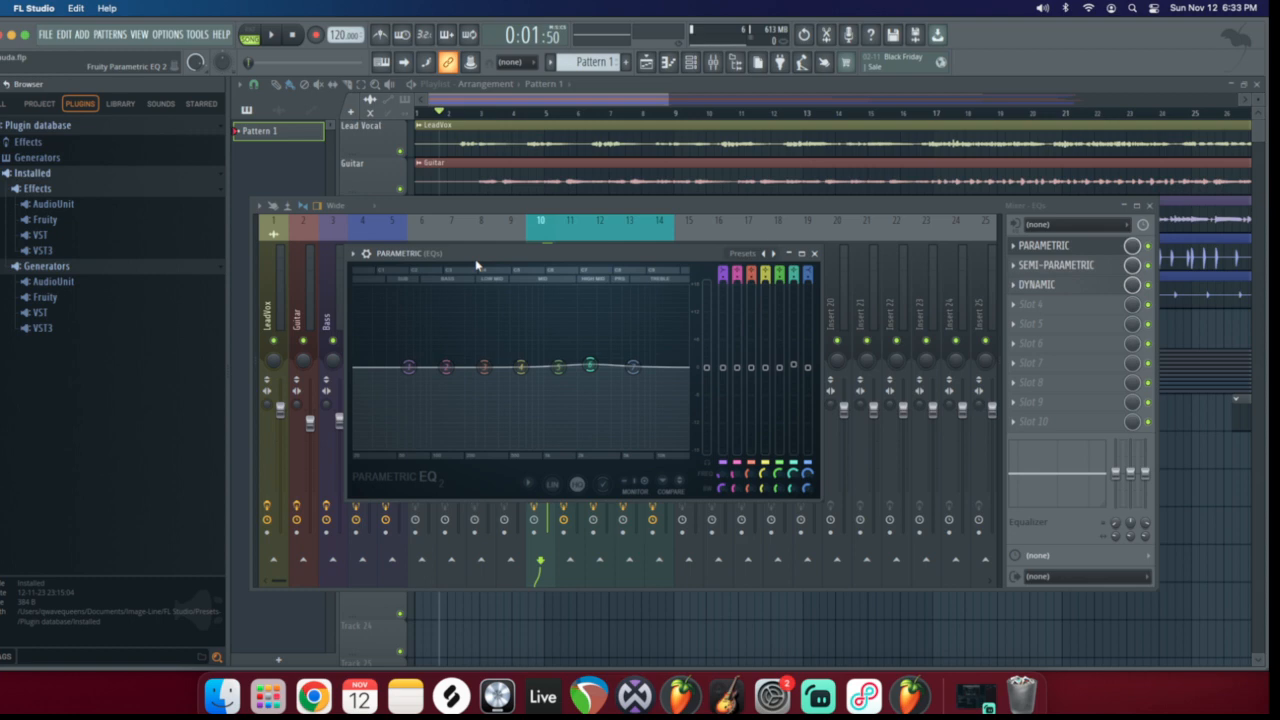
pyautogui.moveTo(471, 260); pyautogui.dragTo(450, 230)
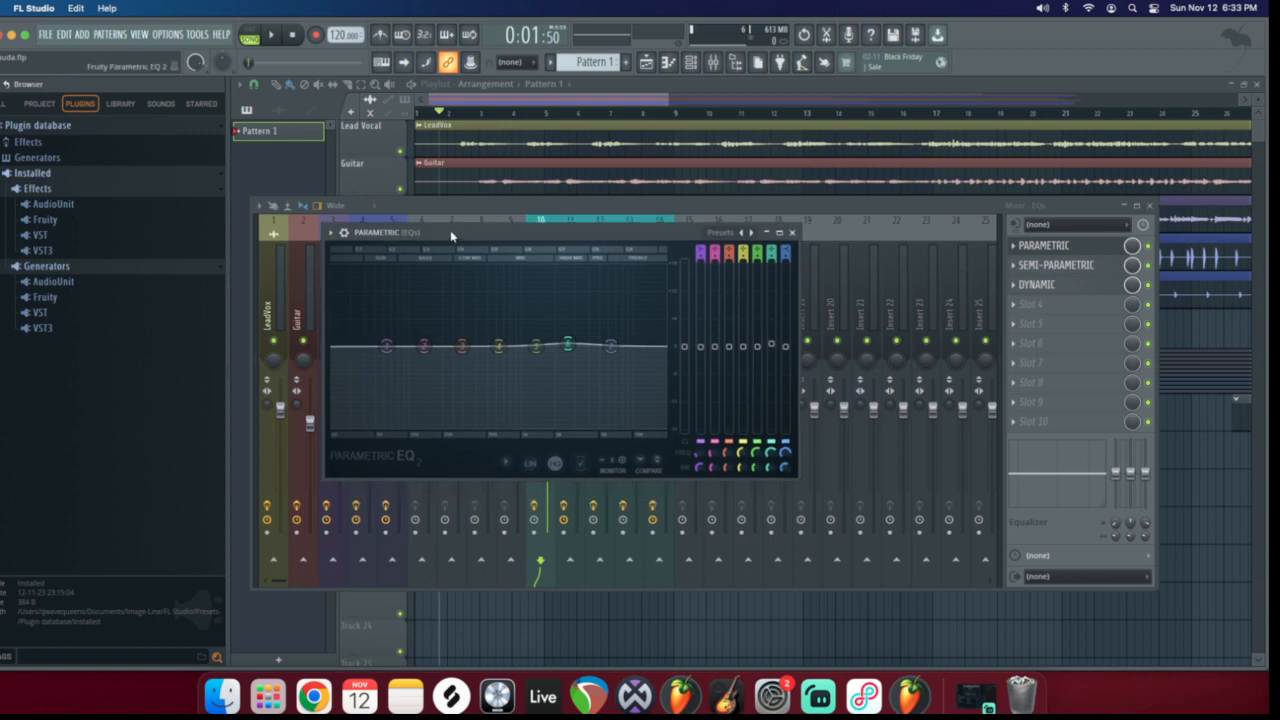
pyautogui.doubleClick(450, 230)
pyautogui.click(1243, 84)
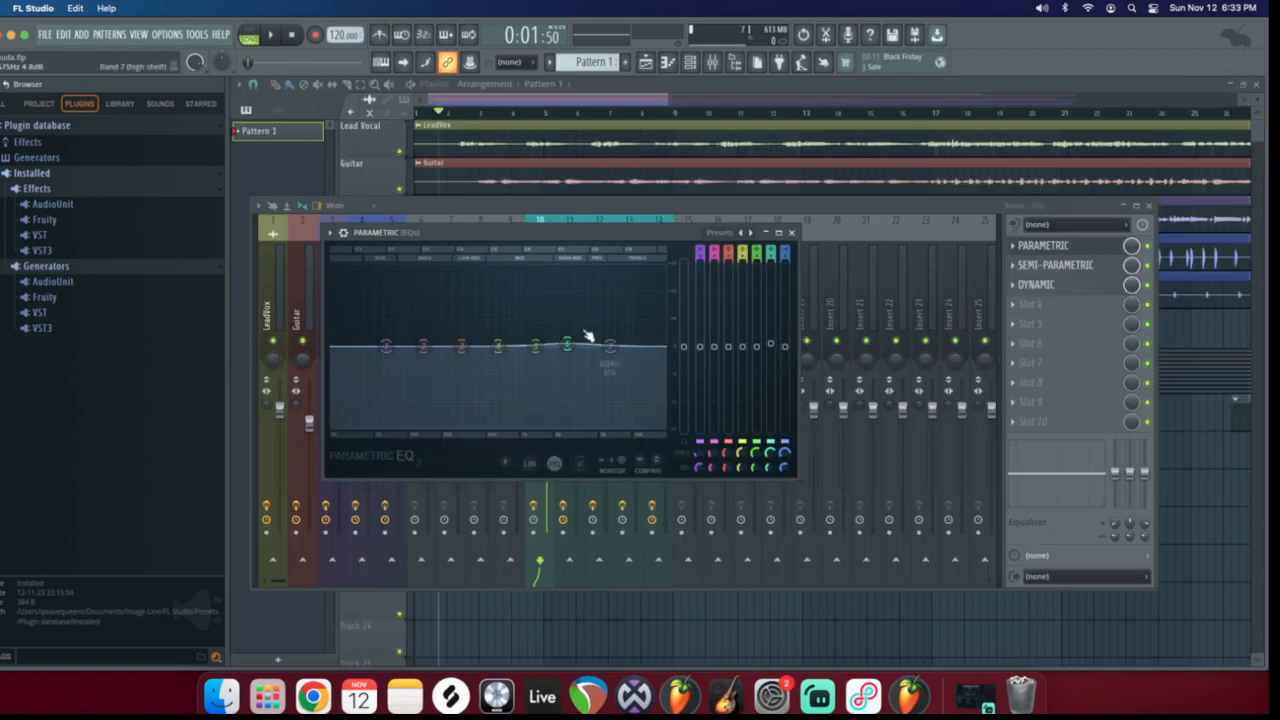
pyautogui.moveTo(448, 219); pyautogui.dragTo(448, 247)
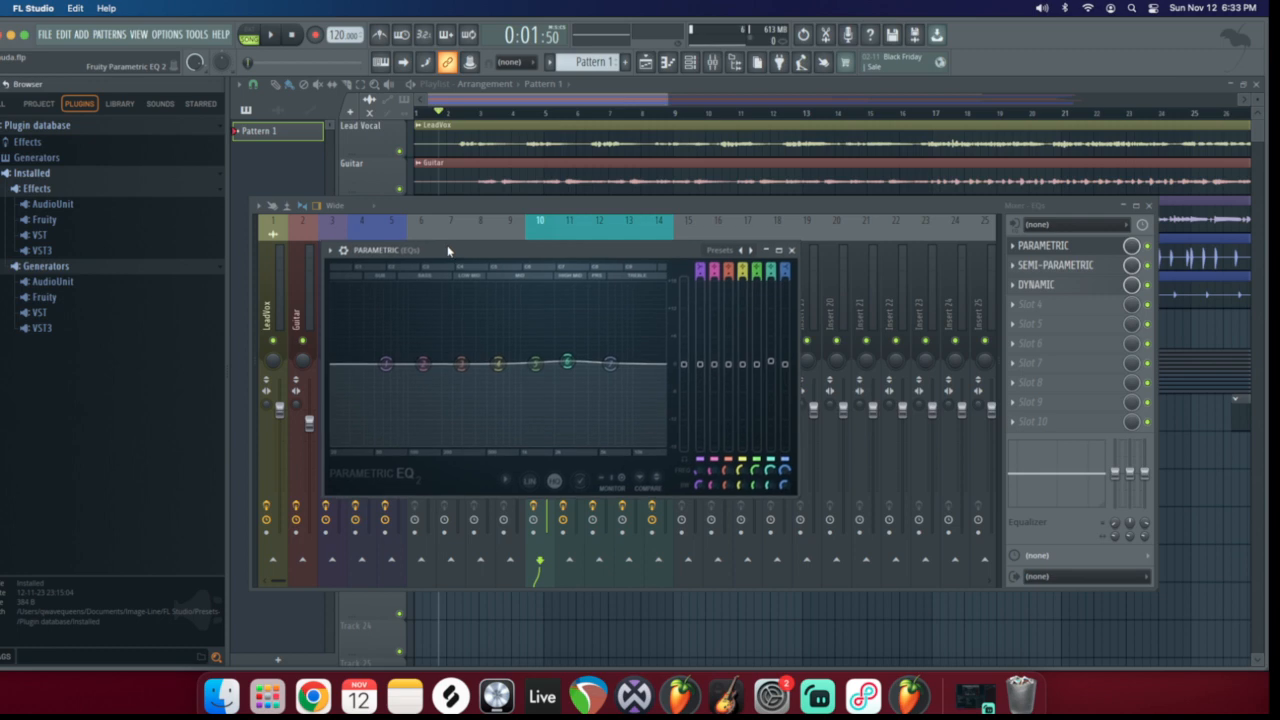
pyautogui.moveTo(478, 253); pyautogui.dragTo(456, 259)
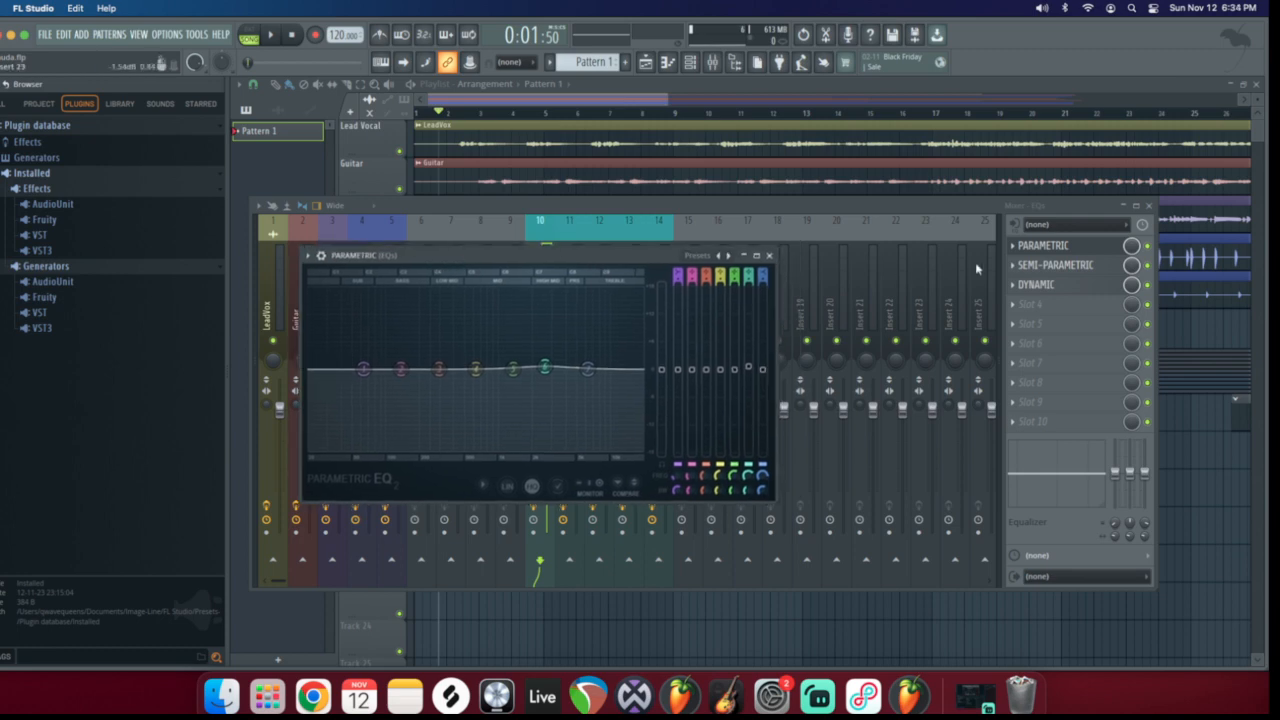
# View the SEMI-PARAMETRIC plugin on the EQs track, close it and return to the PARAMETRIC equalizer
pyautogui.click(1040, 266)
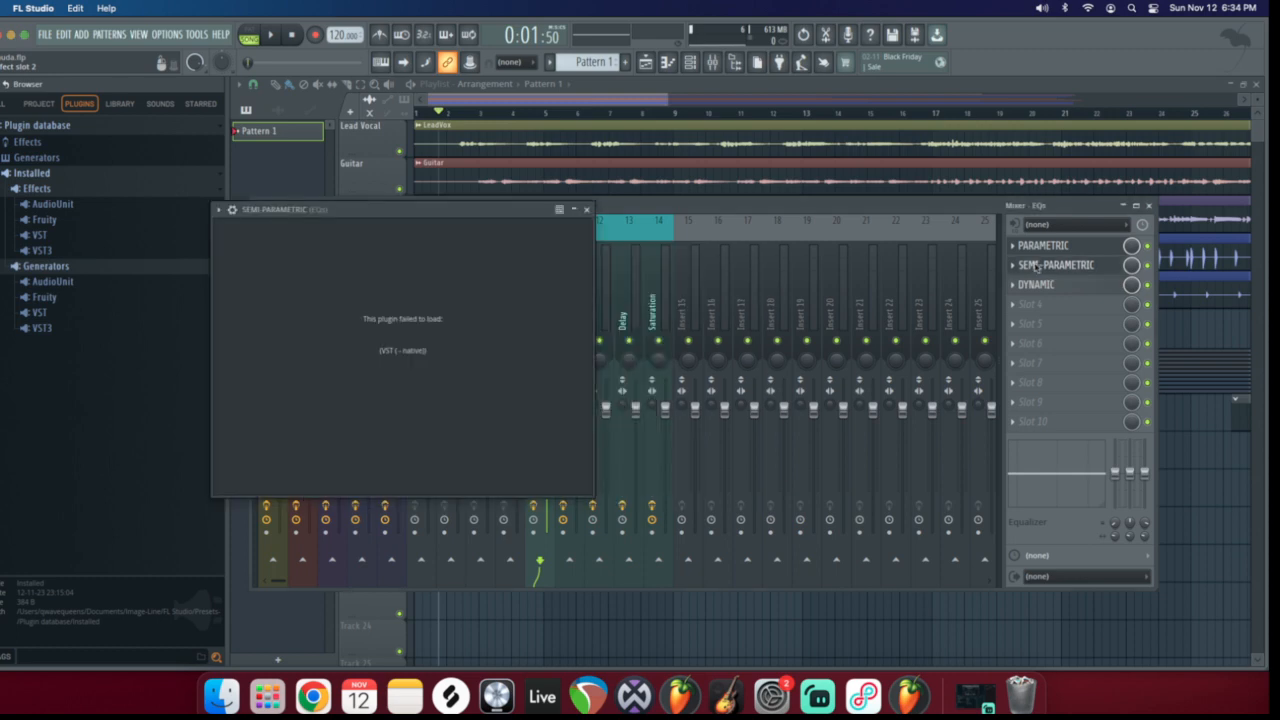
pyautogui.moveTo(324, 205); pyautogui.dragTo(329, 212)
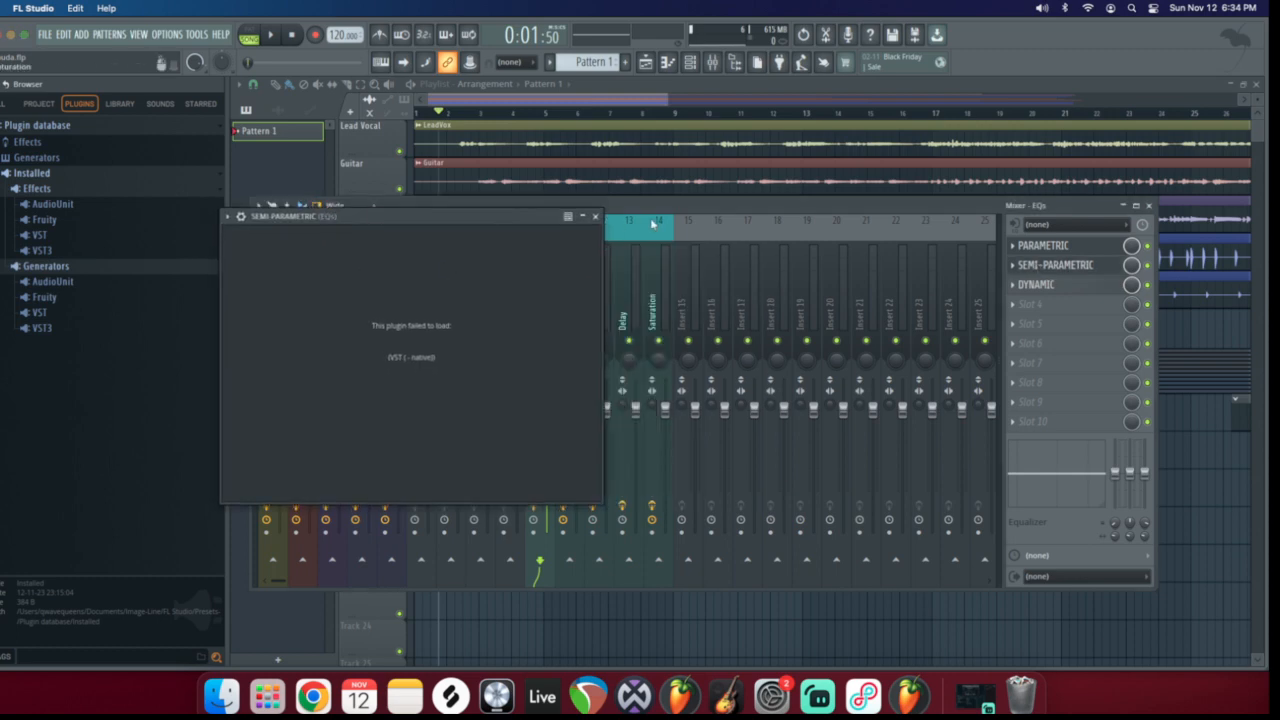
pyautogui.click(595, 217)
pyautogui.click(1068, 246)
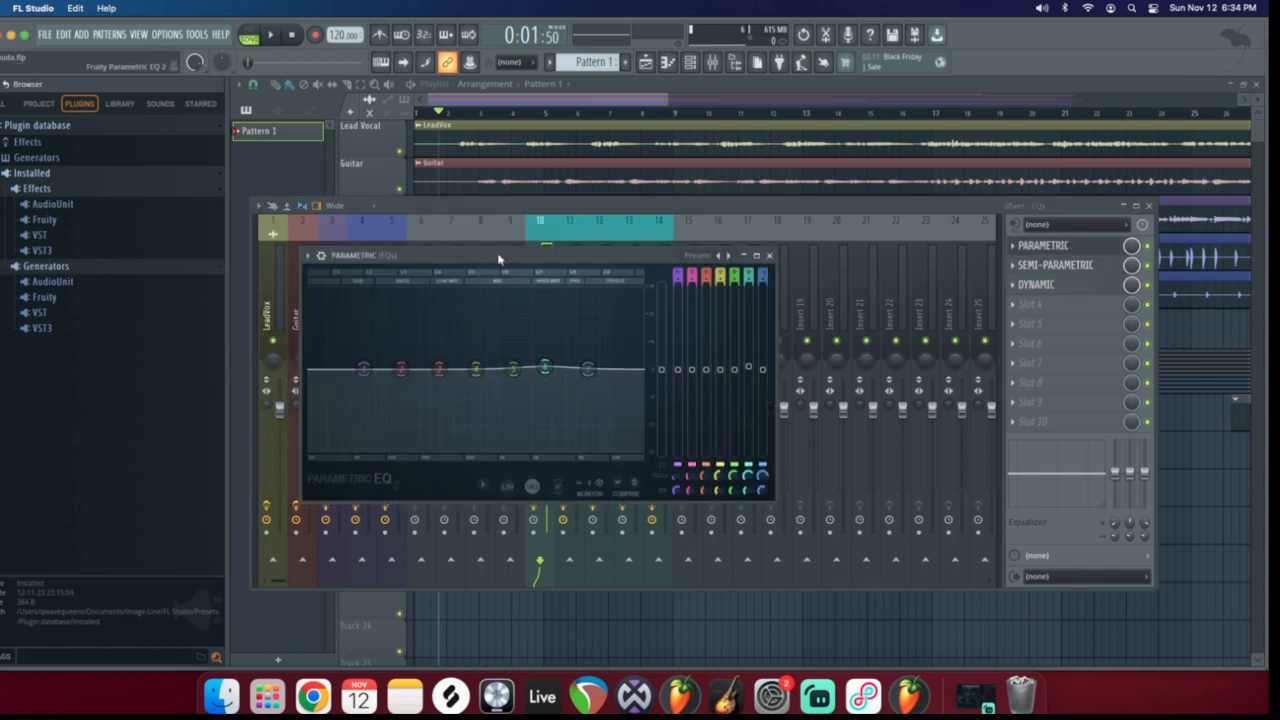
pyautogui.moveTo(499, 259); pyautogui.dragTo(500, 250)
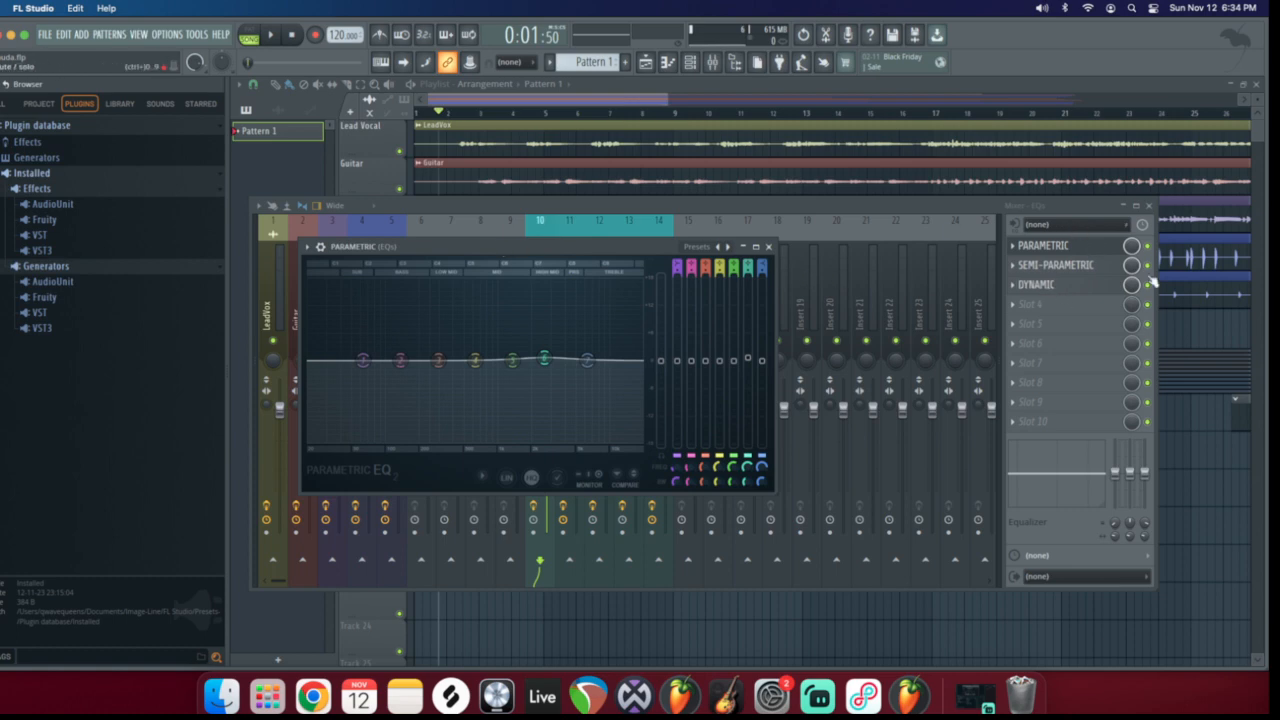
# View the DYNAMIC plugin on the EQs track, close it and bring back the PARAMETRIC equalizer
pyautogui.click(1066, 284)
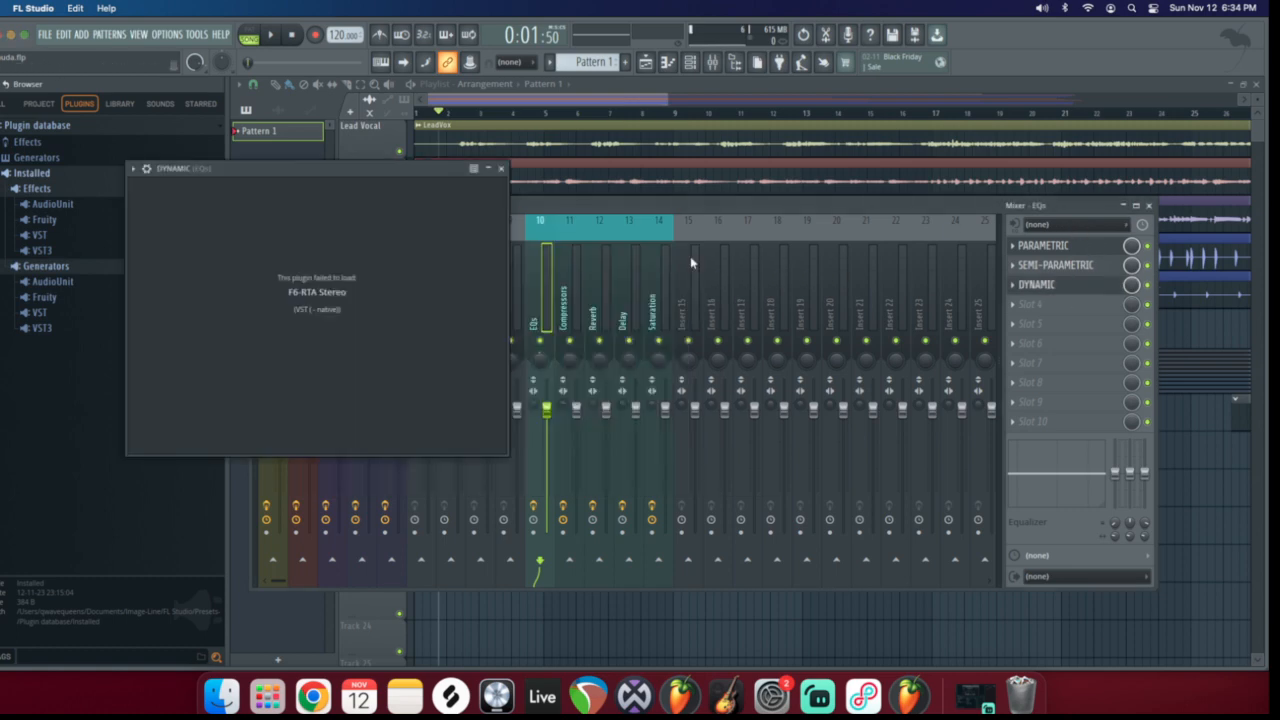
pyautogui.click(501, 168)
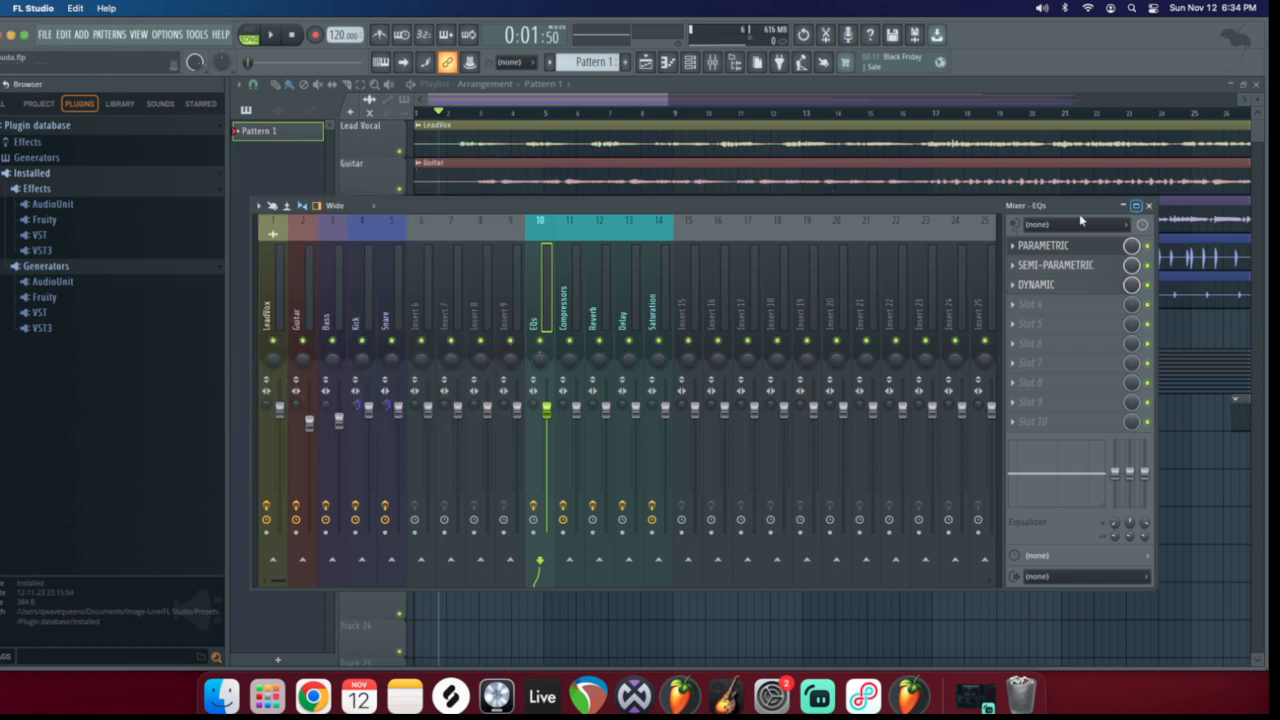
pyautogui.click(1051, 246)
pyautogui.moveTo(440, 242); pyautogui.dragTo(443, 235)
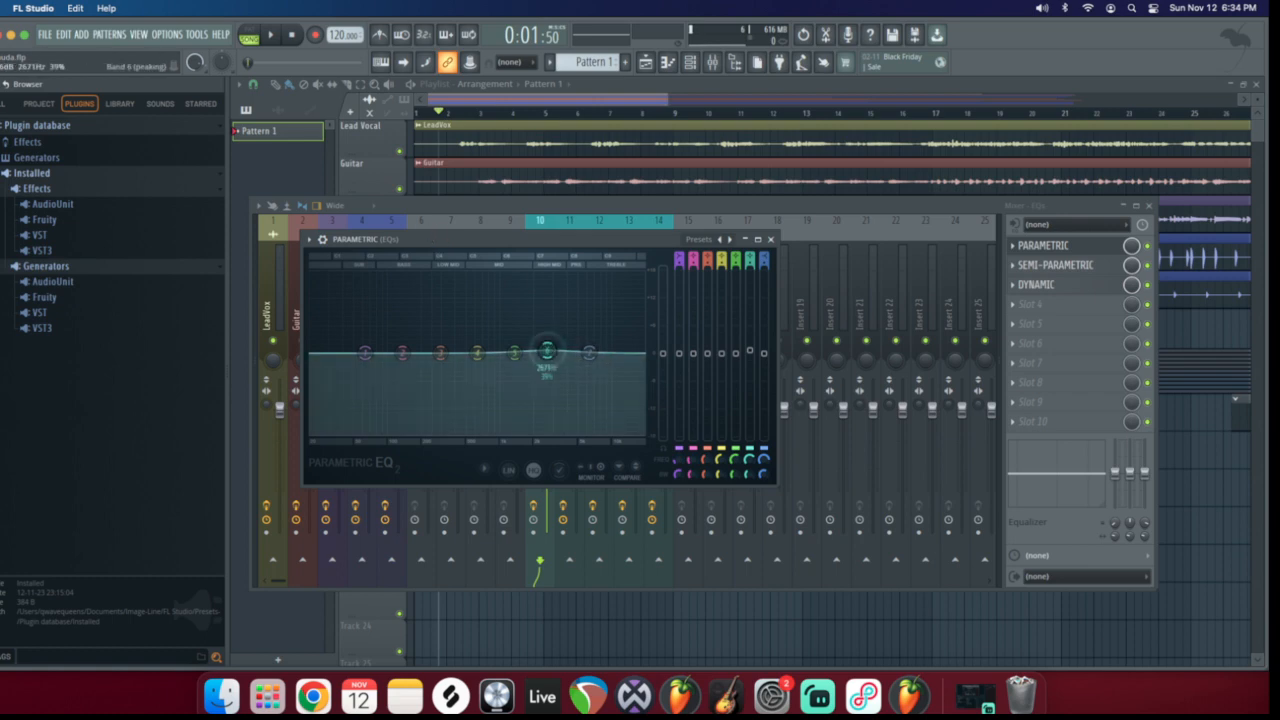
# Reset band 6 of the PARAMETRIC equalizer to its default
pyautogui.click(550, 355)
pyautogui.moveTo(553, 358)
pyautogui.mouseDown()
pyautogui.moveTo(554, 334)
pyautogui.moveTo(552, 370)
pyautogui.moveTo(552, 350)
pyautogui.mouseUp()
pyautogui.rightClick(553, 353)
pyautogui.click(573, 365)
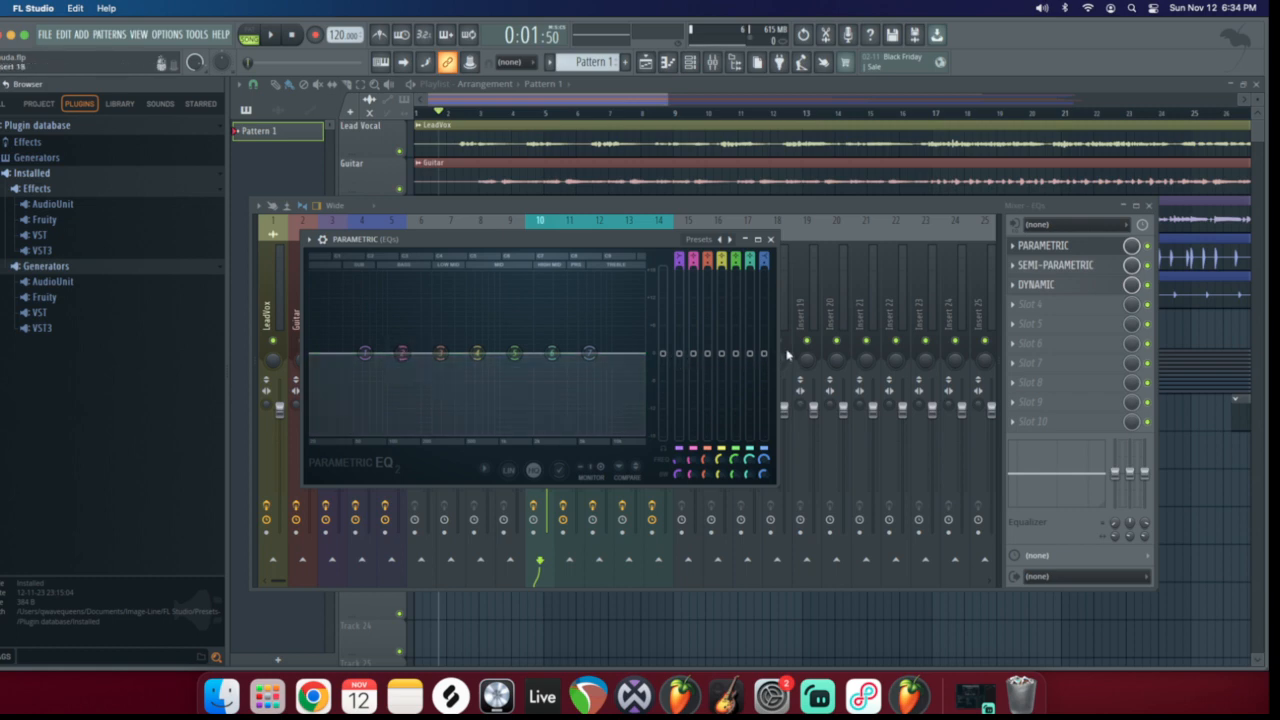
# Lower the level of low-shelf band 1 almost to the end of its range and reset it to the default
pyautogui.moveTo(684, 360); pyautogui.dragTo(679, 432)
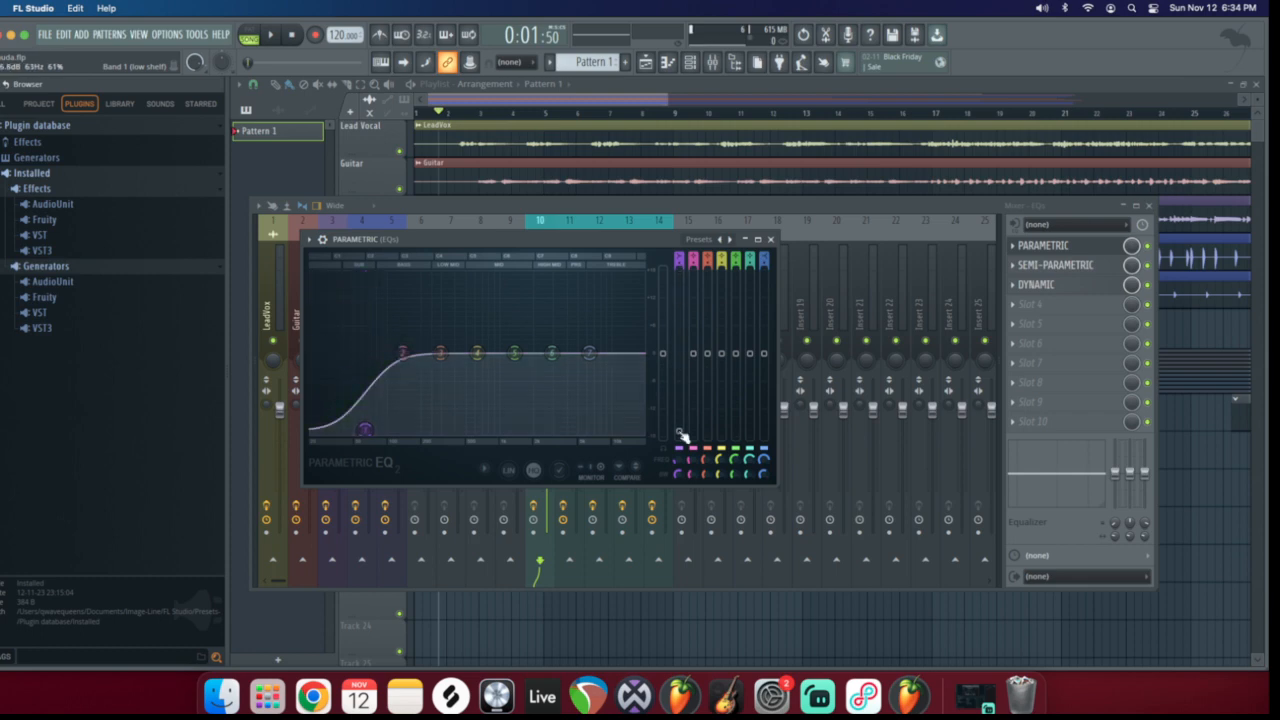
pyautogui.rightClick(679, 432)
pyautogui.click(703, 440)
# Slightly lower the levels of bands 2 and 3 and reset each one to its default
pyautogui.moveTo(695, 353)
pyautogui.mouseDown()
pyautogui.moveTo(695, 288)
pyautogui.moveTo(694, 365)
pyautogui.moveTo(709, 328)
pyautogui.moveTo(709, 357)
pyautogui.mouseUp()
pyautogui.rightClick(696, 366)
pyautogui.click(714, 375)
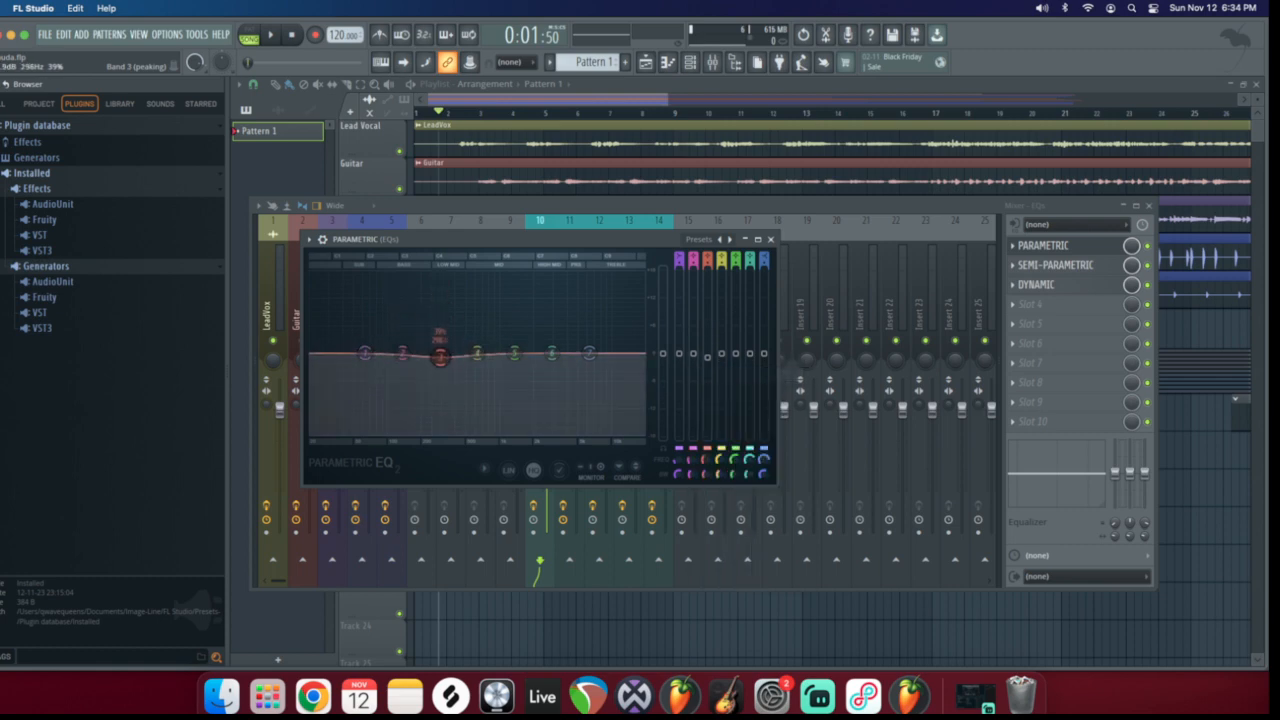
pyautogui.rightClick(711, 357)
pyautogui.click(726, 365)
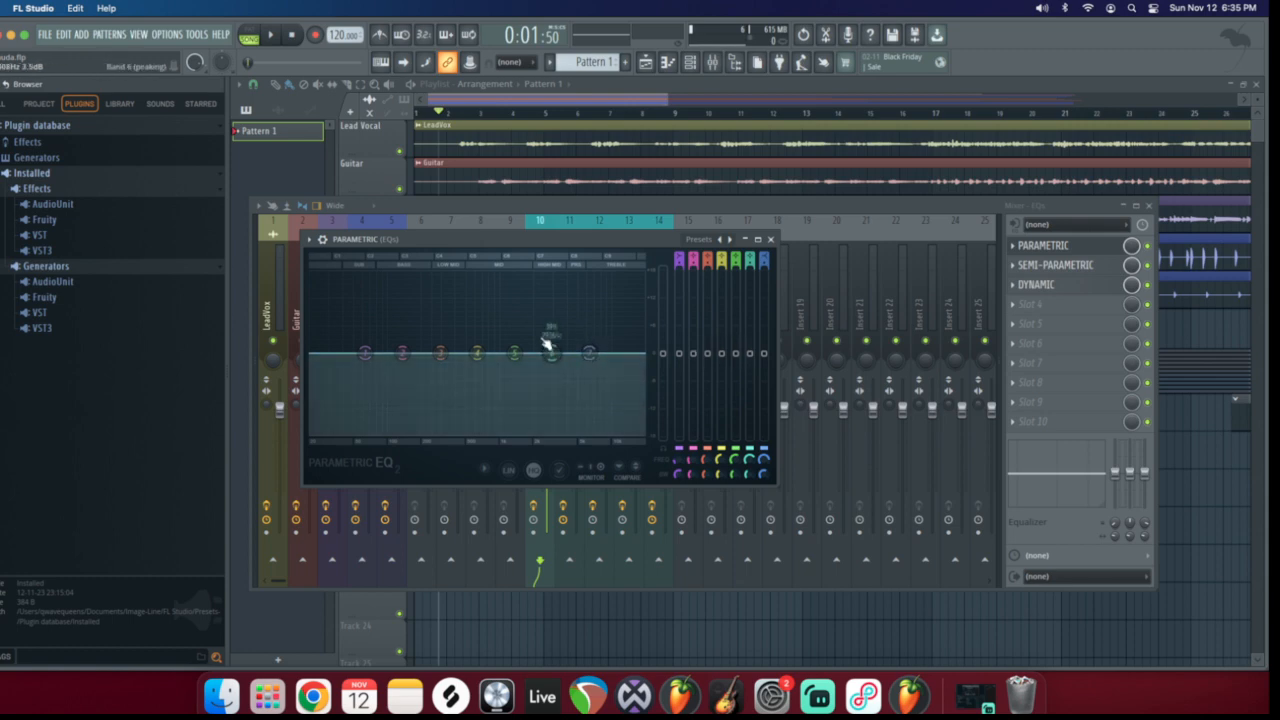
# Strongly boost band 6 and reset it, and cut the same band moderately and reset it again
pyautogui.moveTo(551, 352); pyautogui.dragTo(545, 275)
pyautogui.rightClick(545, 275)
pyautogui.click(566, 292)
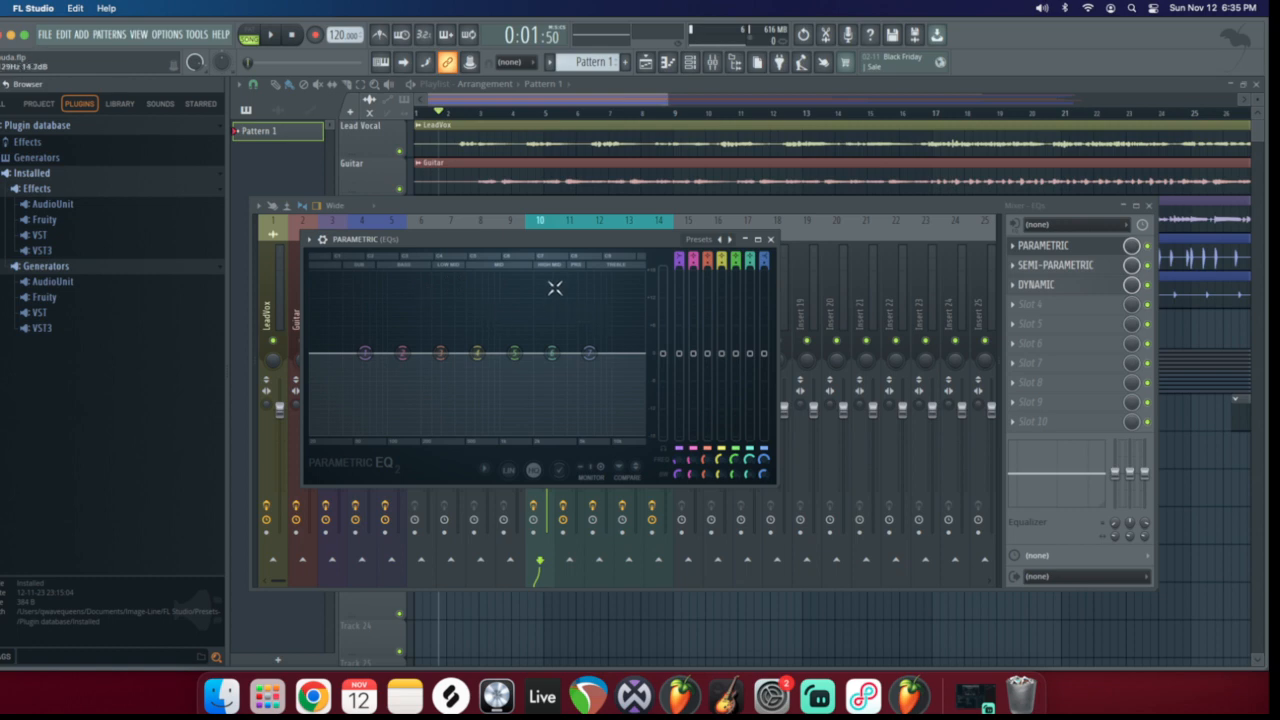
pyautogui.moveTo(551, 352); pyautogui.dragTo(566, 384)
pyautogui.rightClick(566, 384)
pyautogui.click(589, 402)
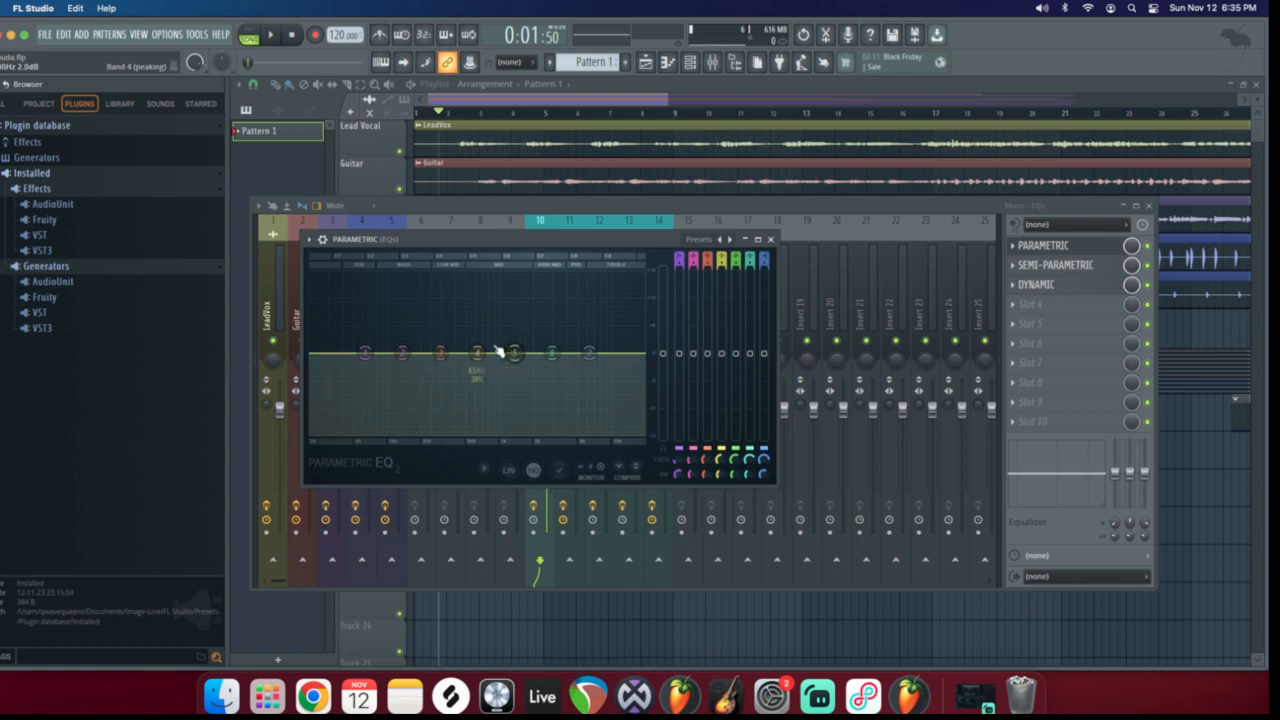
# Boost peaking band 4 to about 12 dB and widen its bandwidth to 100%
pyautogui.moveTo(477, 352); pyautogui.dragTo(477, 298)
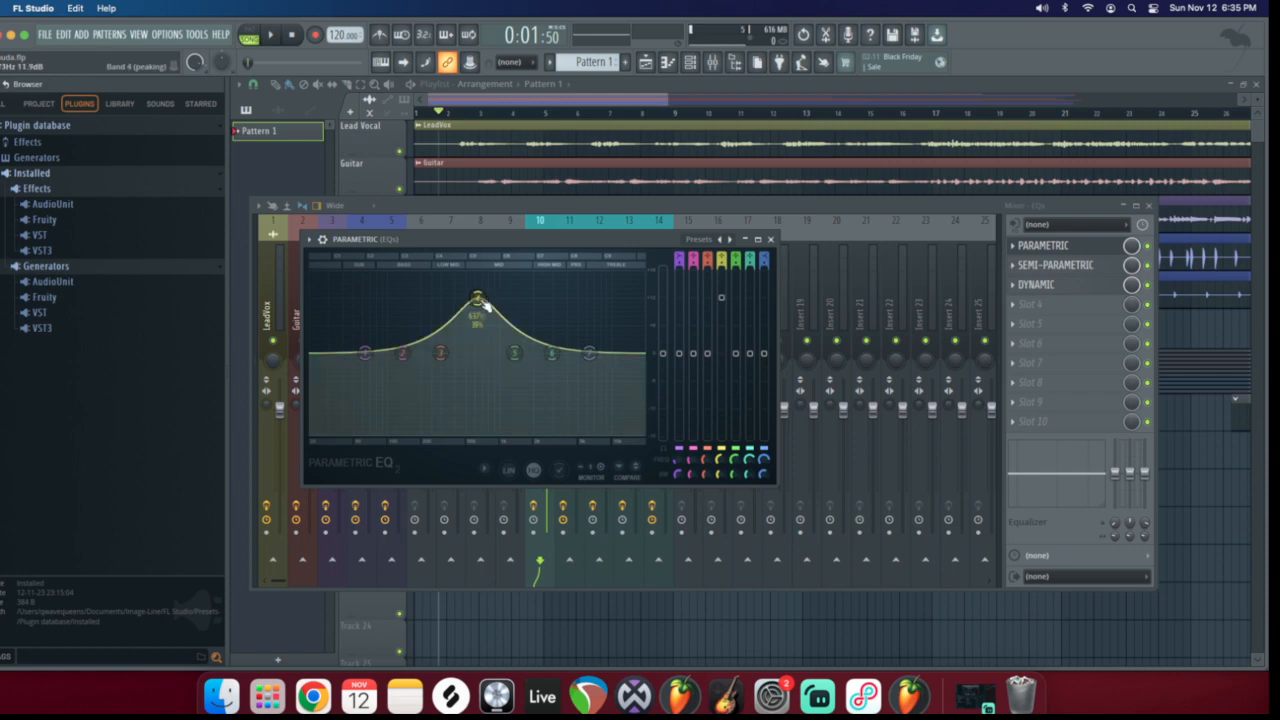
pyautogui.moveTo(484, 306); pyautogui.dragTo(489, 299)
pyautogui.scroll(8, 478, 309)
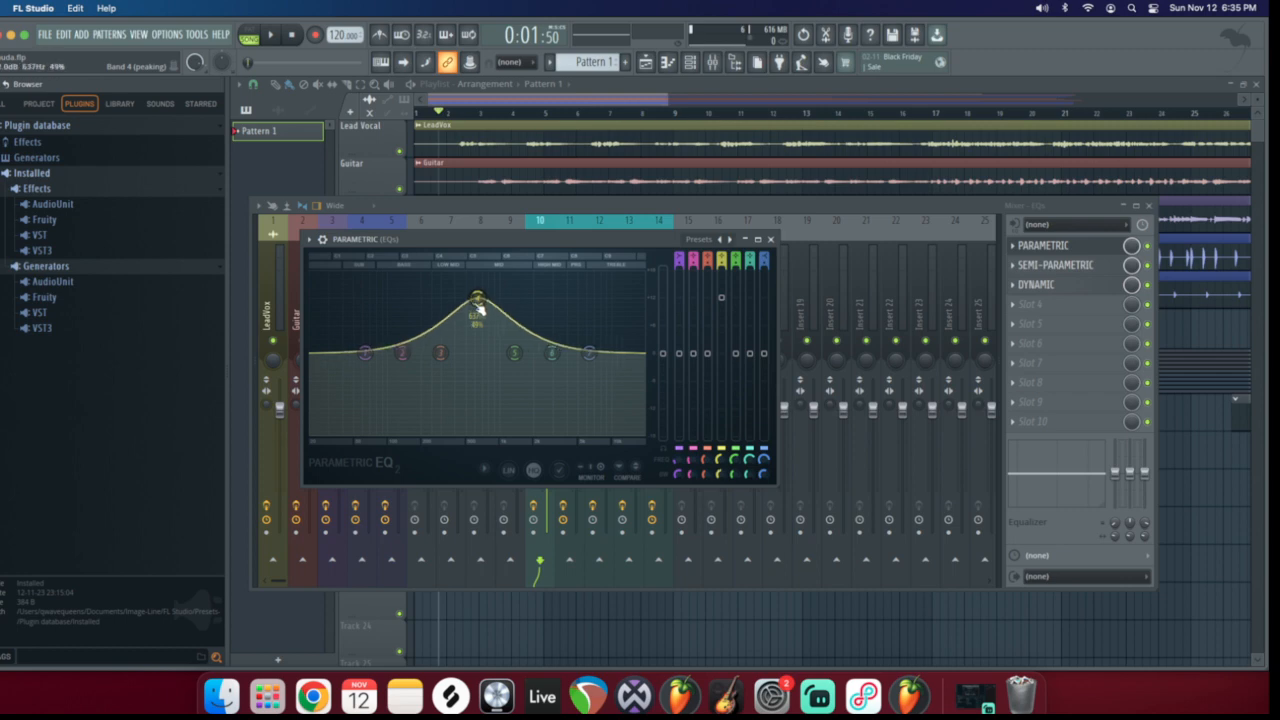
pyautogui.scroll(3, 479, 309)
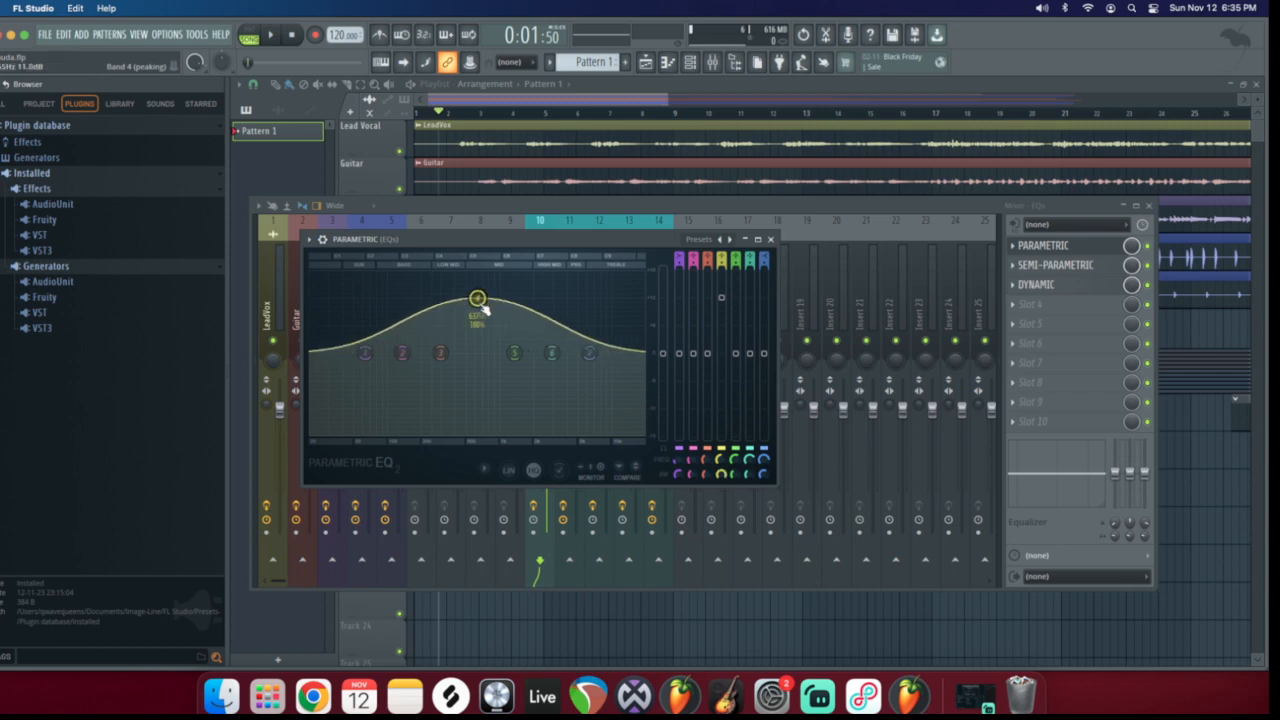
# Narrow band 4's bandwidth to 10%, shift the peak to about 534 Hz, and reset the band to its default
pyautogui.scroll(-15, 482, 305)
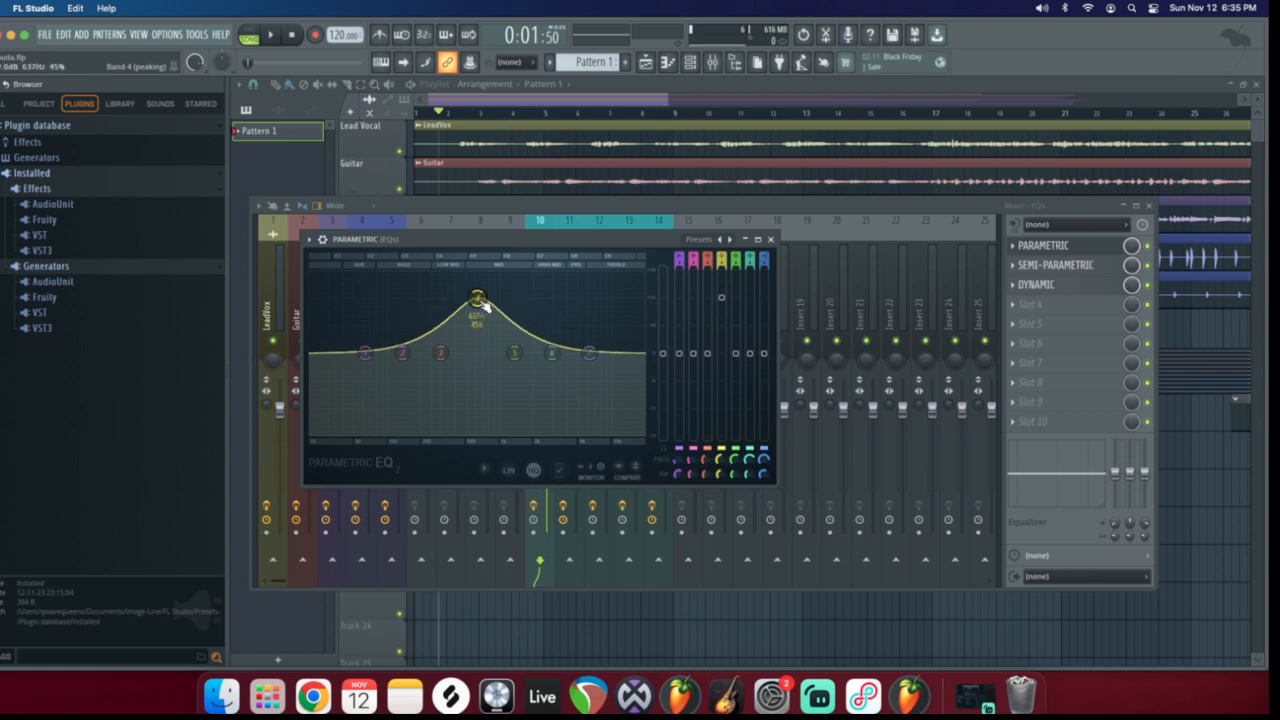
pyautogui.moveTo(474, 295); pyautogui.dragTo(466, 283)
pyautogui.scroll(2, 476, 292)
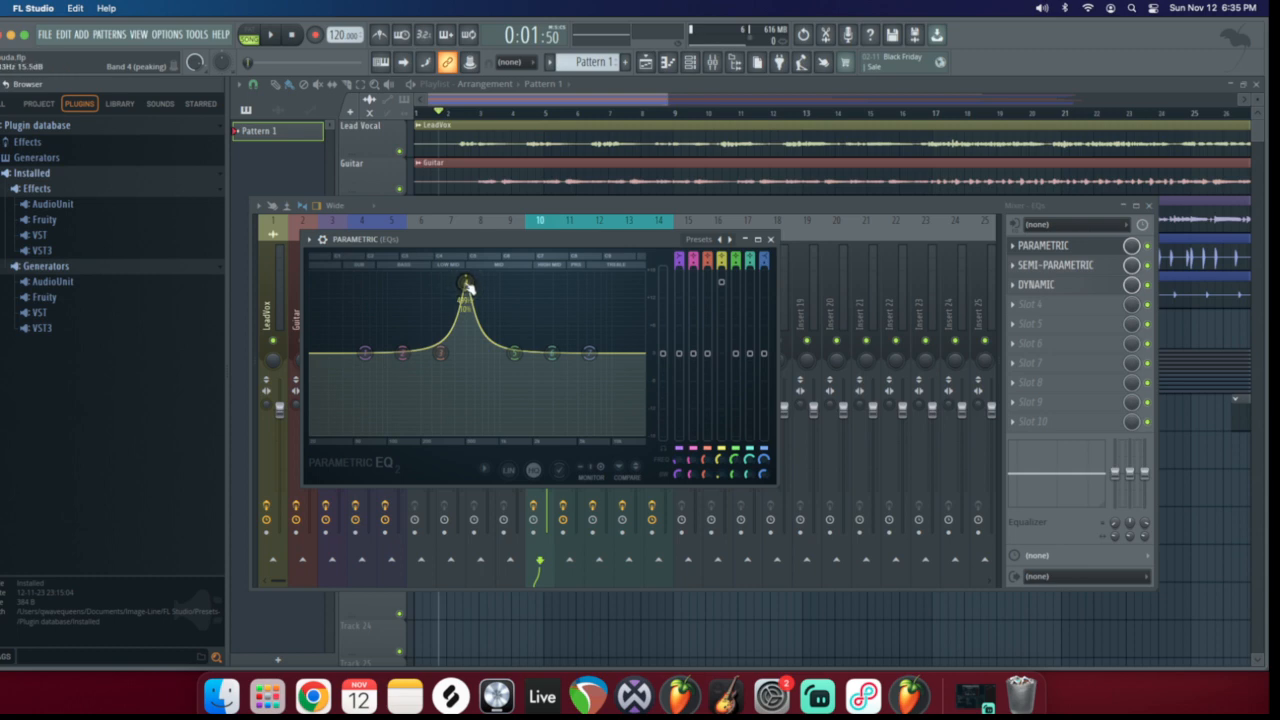
pyautogui.moveTo(468, 288); pyautogui.dragTo(474, 290)
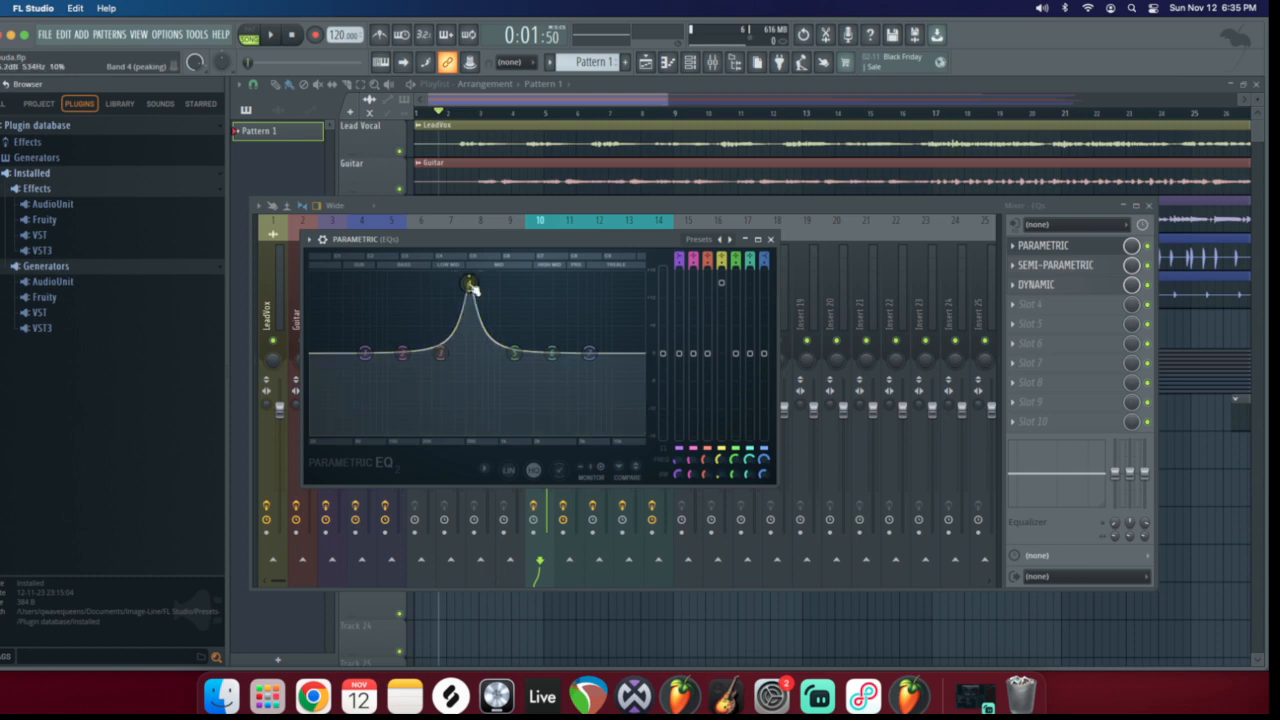
pyautogui.rightClick(471, 286)
pyautogui.click(494, 304)
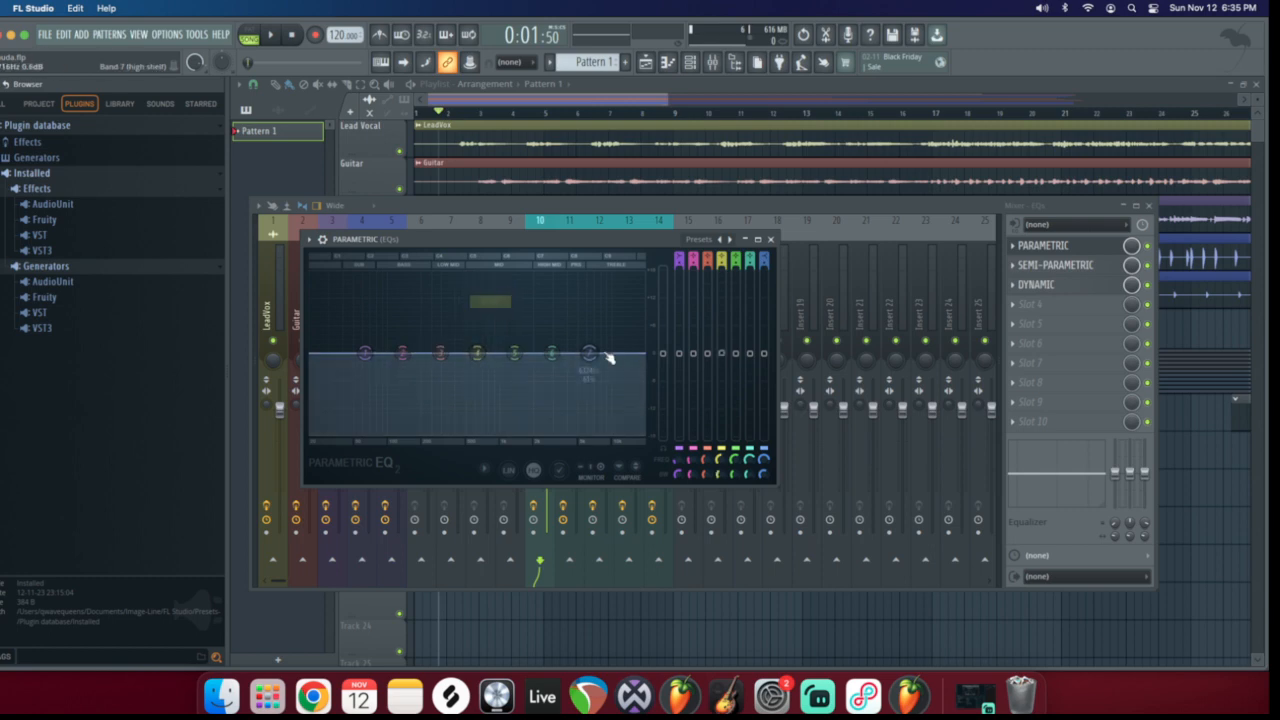
# Boost band 6 at about 6249 Hz with a narrow 9% bandwidth and reset it to its default
pyautogui.moveTo(556, 358); pyautogui.dragTo(588, 309)
pyautogui.scroll(-5, 590, 311)
pyautogui.scroll(3, 590, 312)
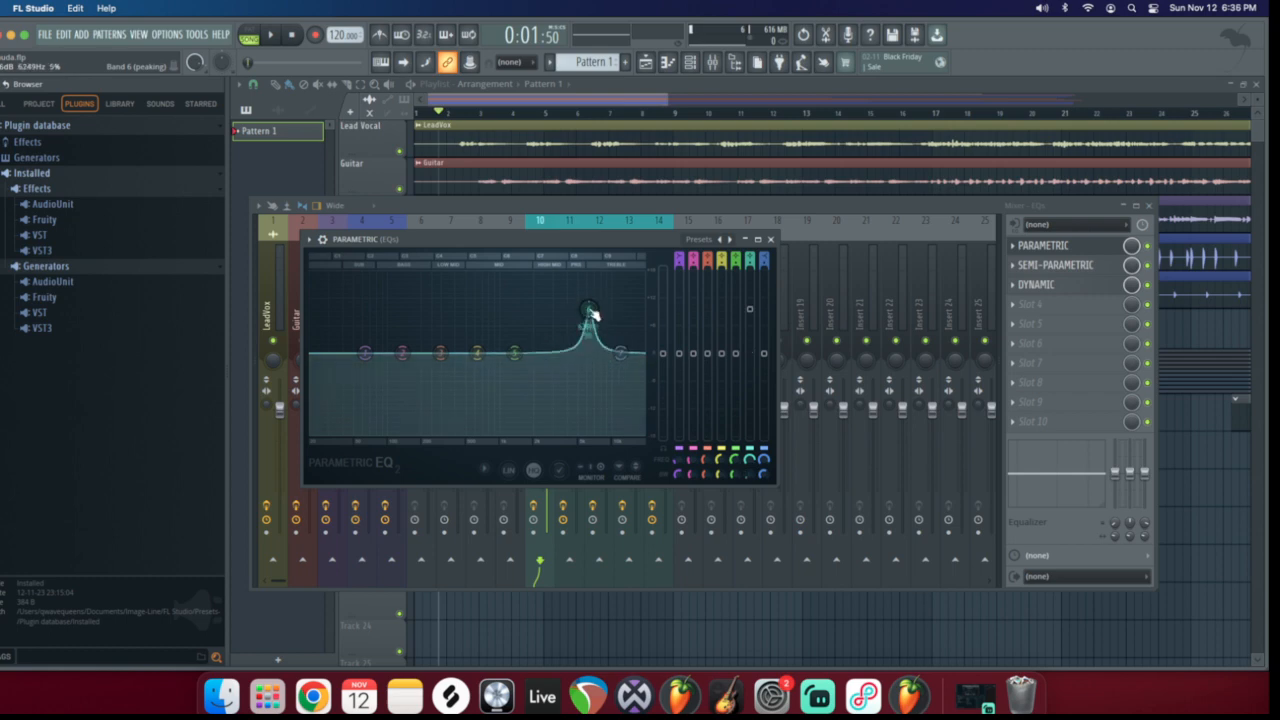
pyautogui.rightClick(593, 313)
pyautogui.click(612, 332)
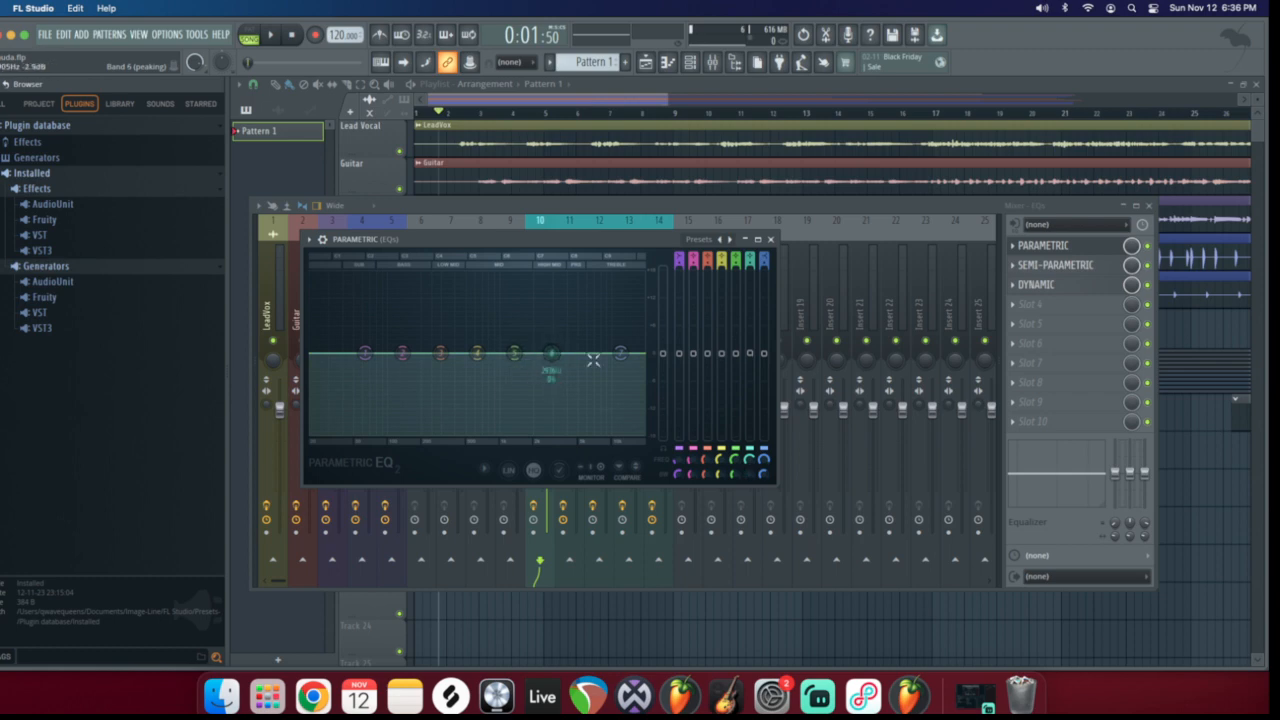
# Boost band 6 to about 13.6 dB and reset it to its default
pyautogui.moveTo(551, 353); pyautogui.dragTo(554, 291)
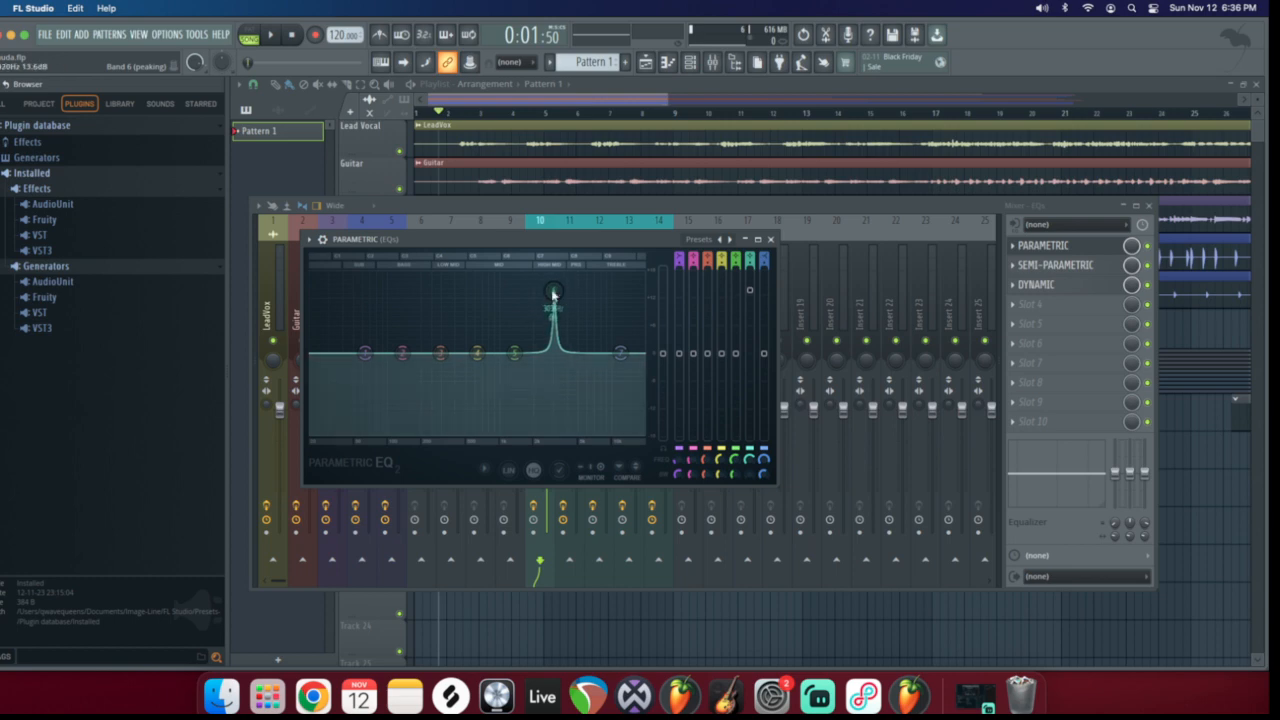
pyautogui.rightClick(553, 292)
pyautogui.click(580, 311)
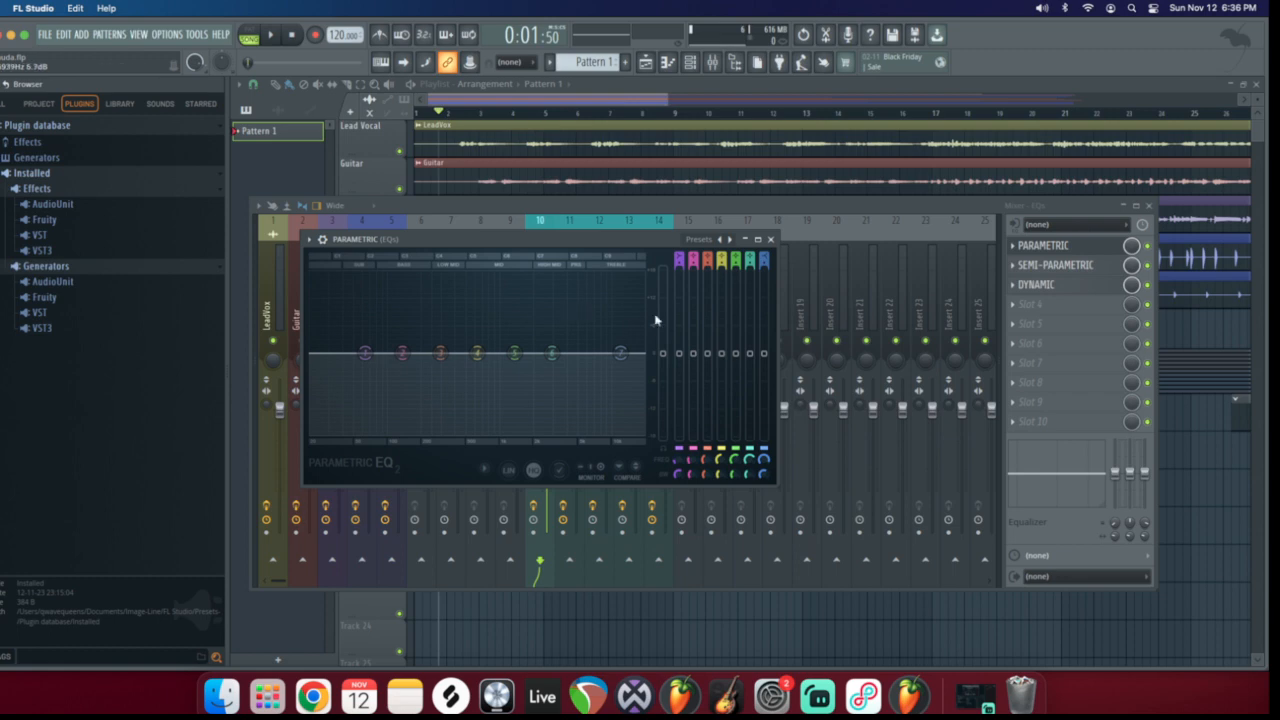
# Shift band 7 slightly lower in frequency, and change band 1 to a high-pass filter with its position reset
pyautogui.moveTo(612, 357); pyautogui.dragTo(602, 352)
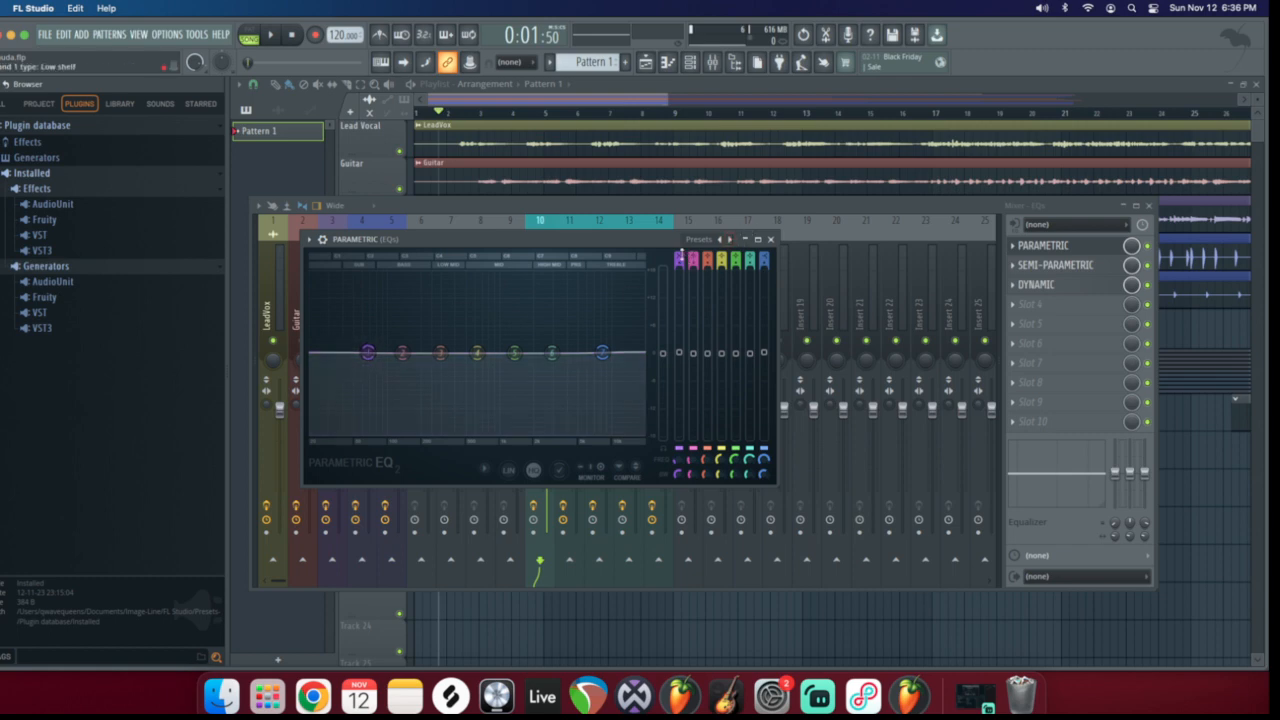
pyautogui.moveTo(680, 258); pyautogui.dragTo(680, 275)
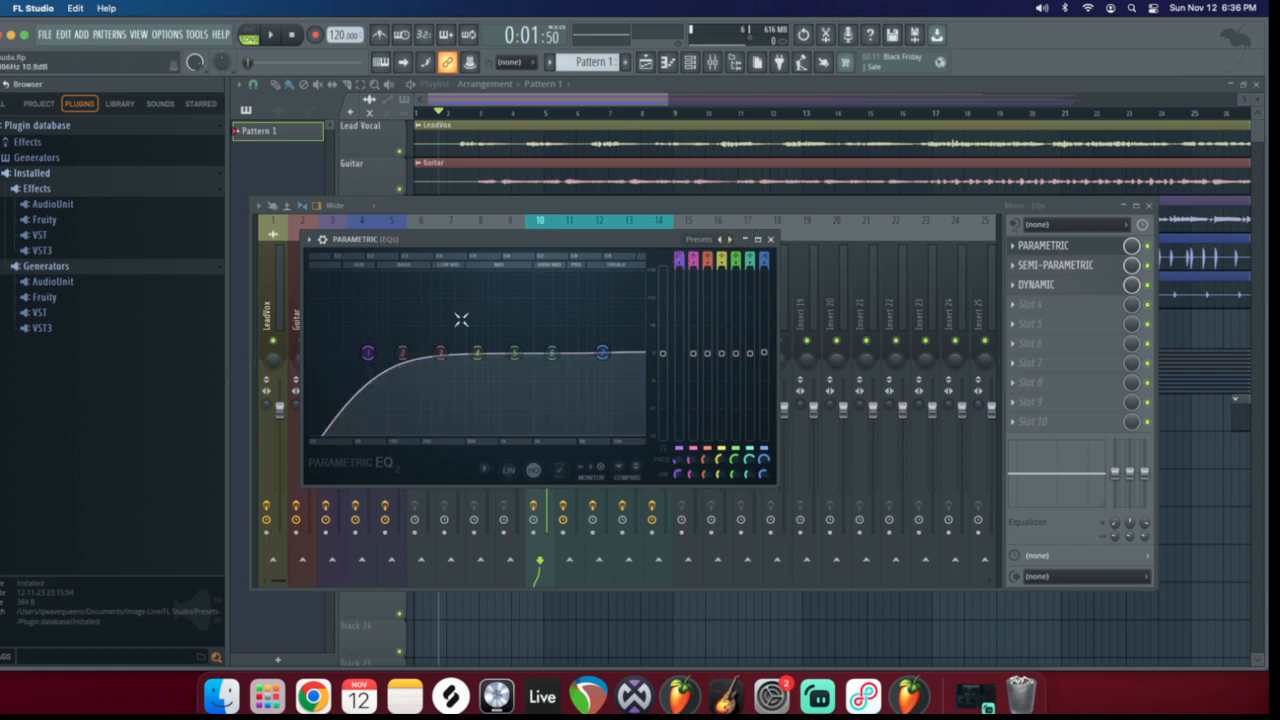
pyautogui.rightClick(365, 352)
pyautogui.click(390, 371)
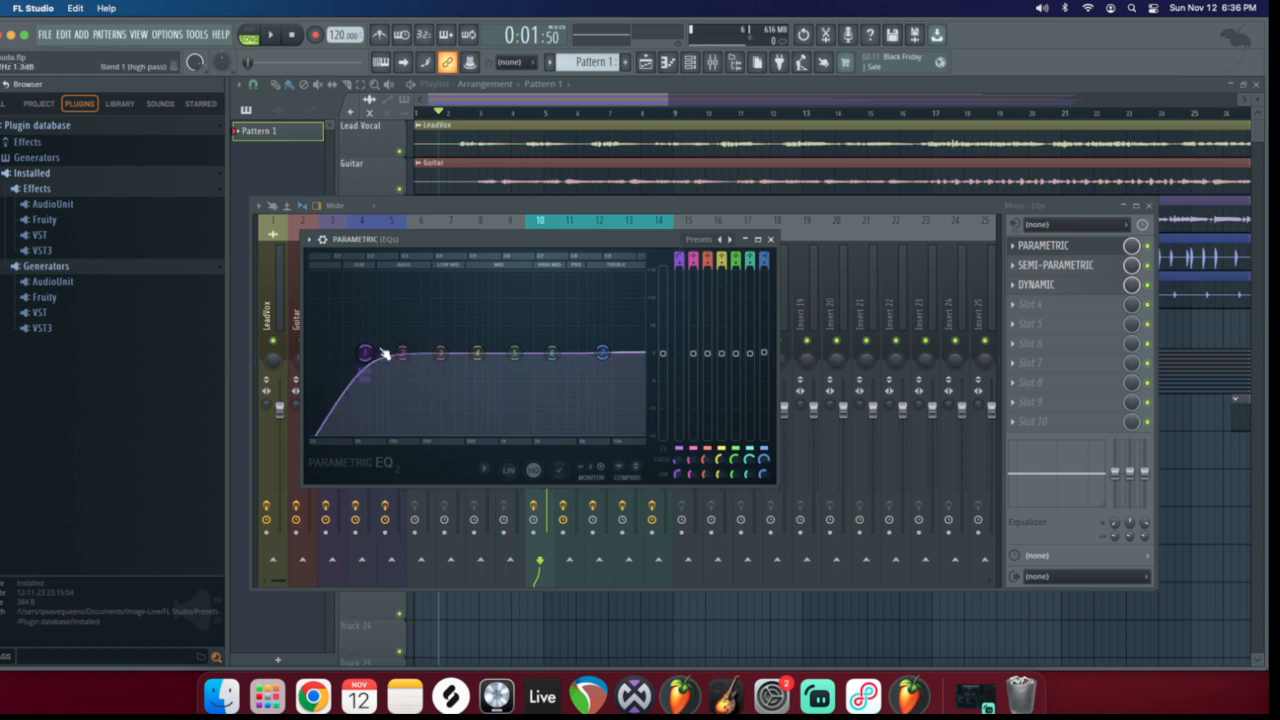
# Vary the bandwidth of the high-pass band 1 in both directions
pyautogui.scroll(4, 381, 354)
pyautogui.scroll(-3, 381, 354)
pyautogui.scroll(-2, 378, 355)
pyautogui.scroll(2, 370, 366)
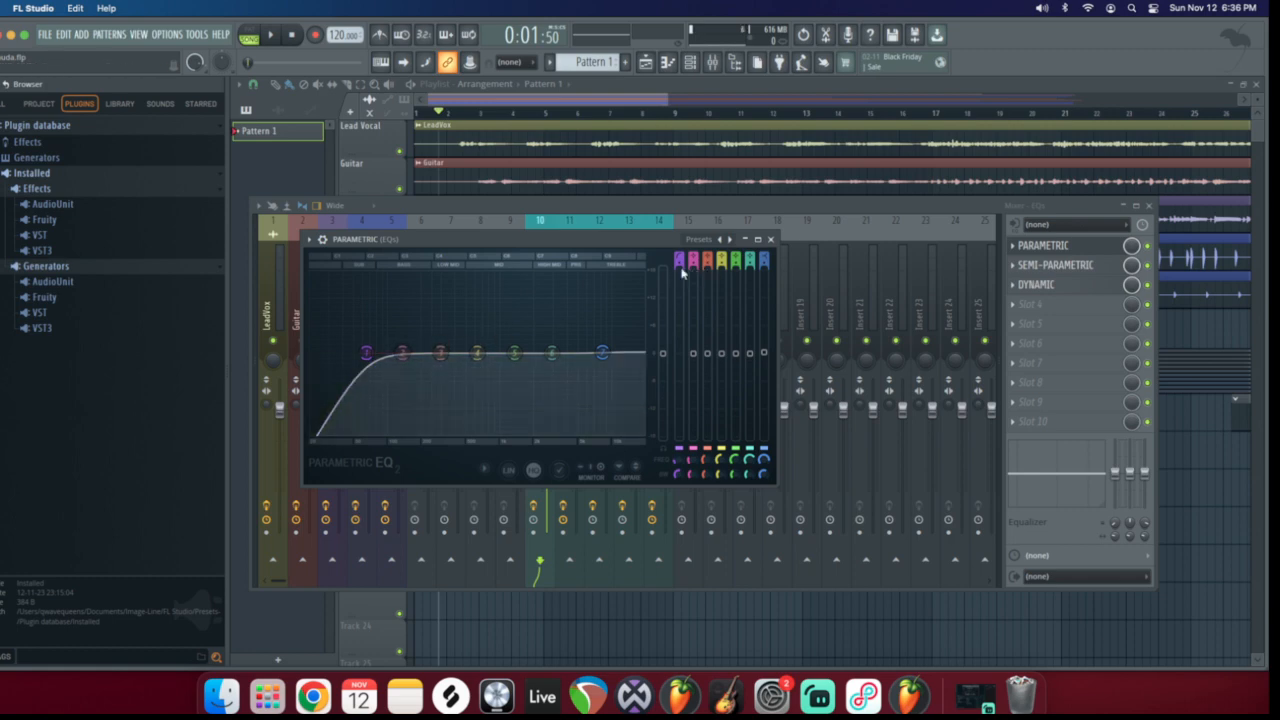
# Set band 1's filter order to Steep 8, reset the order, and steepen the slope again
pyautogui.moveTo(680, 267); pyautogui.dragTo(679, 263)
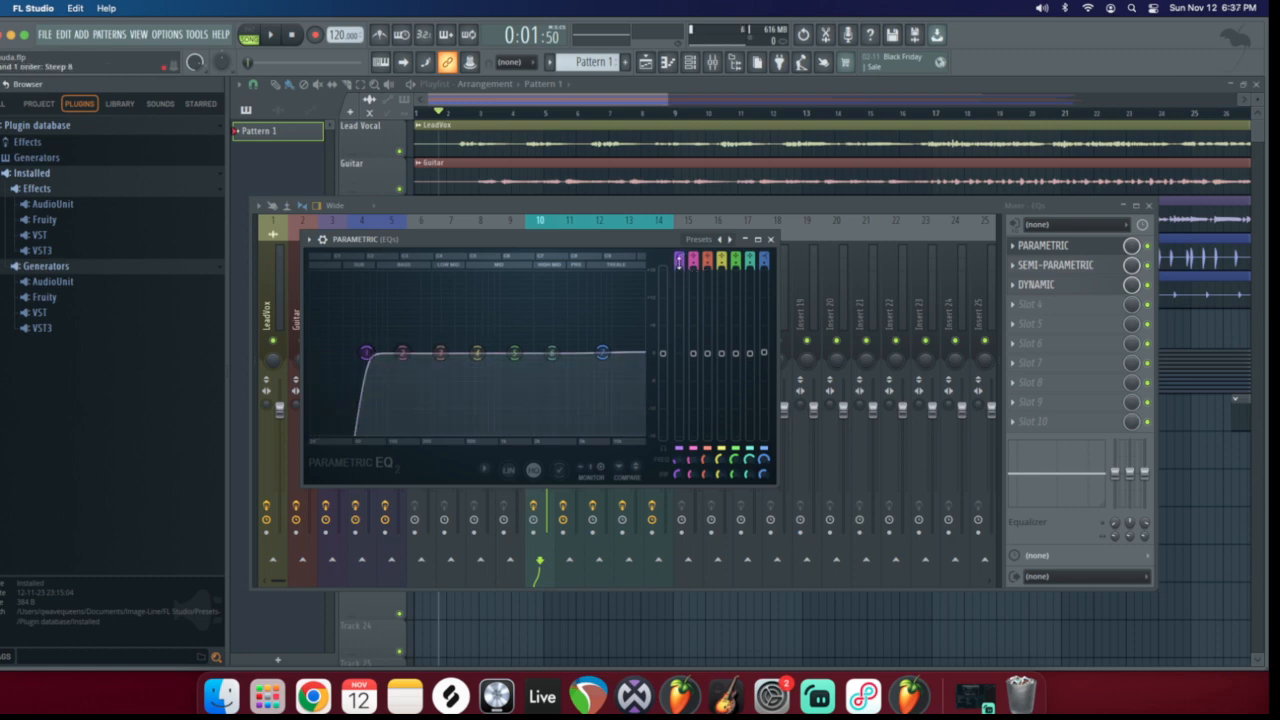
pyautogui.rightClick(679, 263)
pyautogui.click(686, 272)
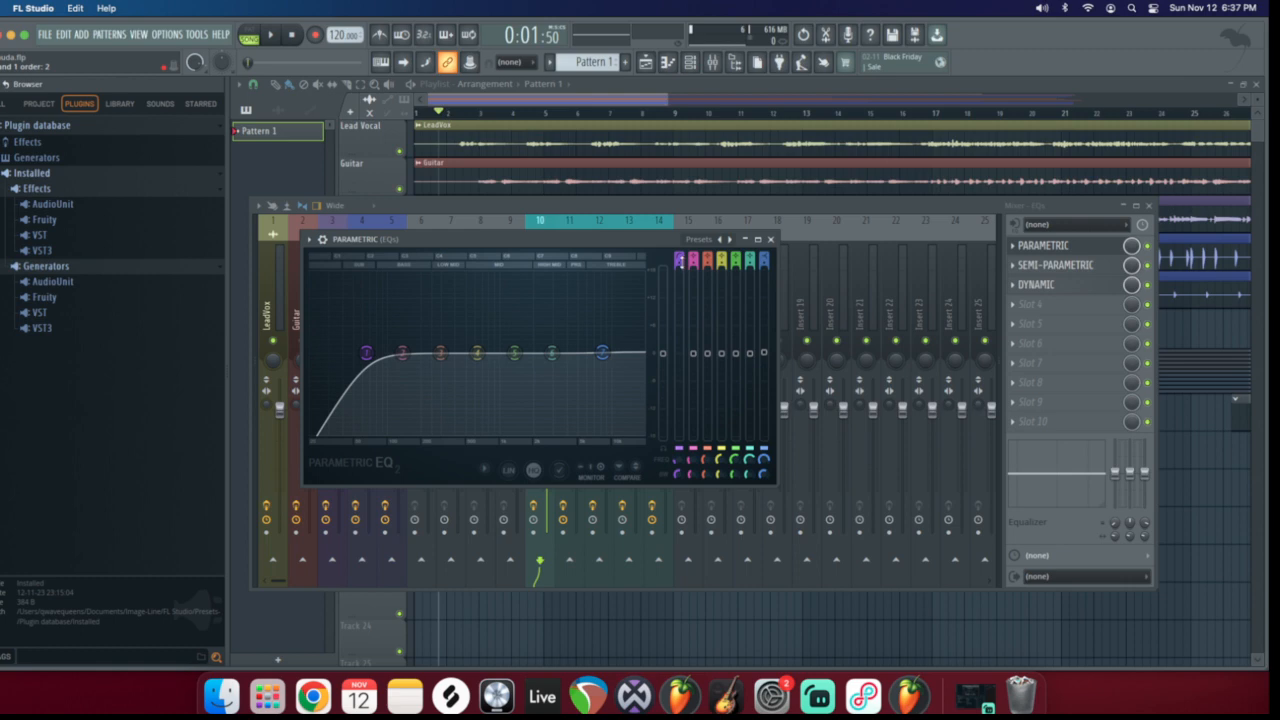
pyautogui.moveTo(680, 263); pyautogui.dragTo(680, 258)
# Shift high-pass band 1 to a lower frequency, and reset both the band and its filter type to their defaults
pyautogui.moveTo(368, 354)
pyautogui.mouseDown()
pyautogui.moveTo(340, 353)
pyautogui.moveTo(379, 355)
pyautogui.moveTo(391, 376)
pyautogui.moveTo(392, 360)
pyautogui.moveTo(396, 380)
pyautogui.moveTo(325, 366)
pyautogui.moveTo(323, 346)
pyautogui.moveTo(320, 357)
pyautogui.moveTo(389, 353)
pyautogui.moveTo(354, 355)
pyautogui.mouseUp()
pyautogui.rightClick(354, 357)
pyautogui.click(384, 371)
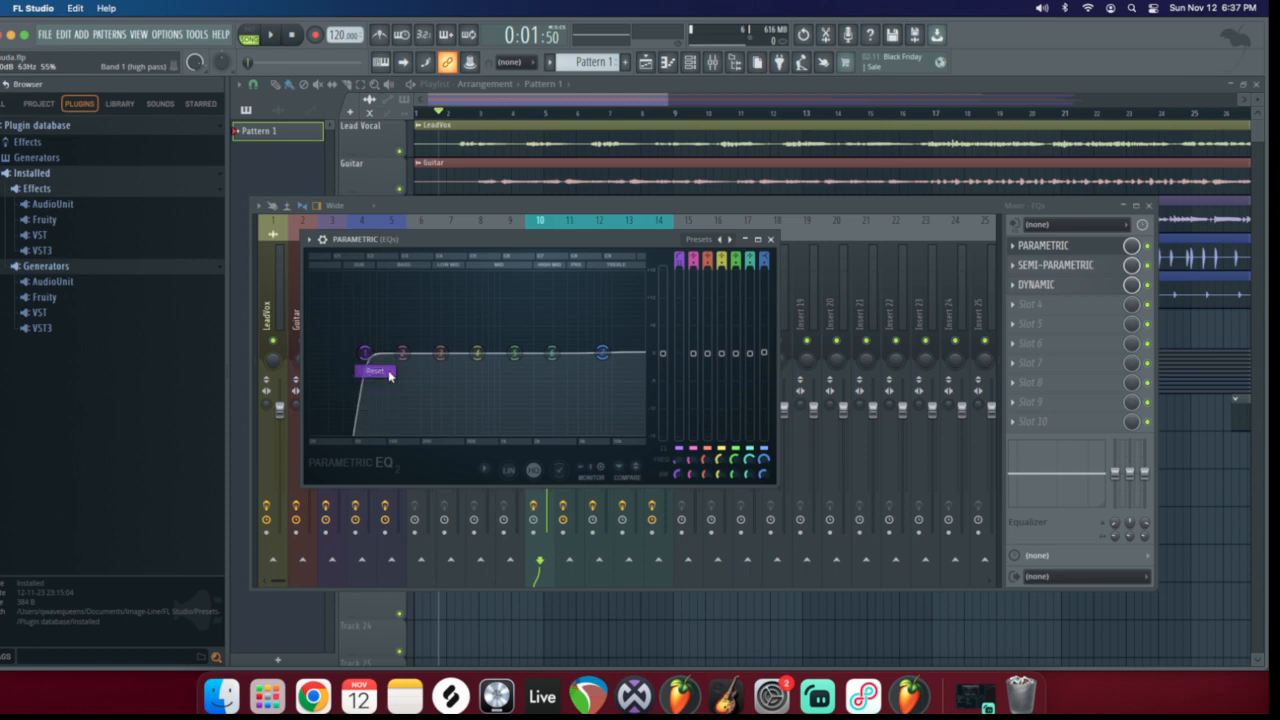
pyautogui.rightClick(681, 257)
pyautogui.click(703, 262)
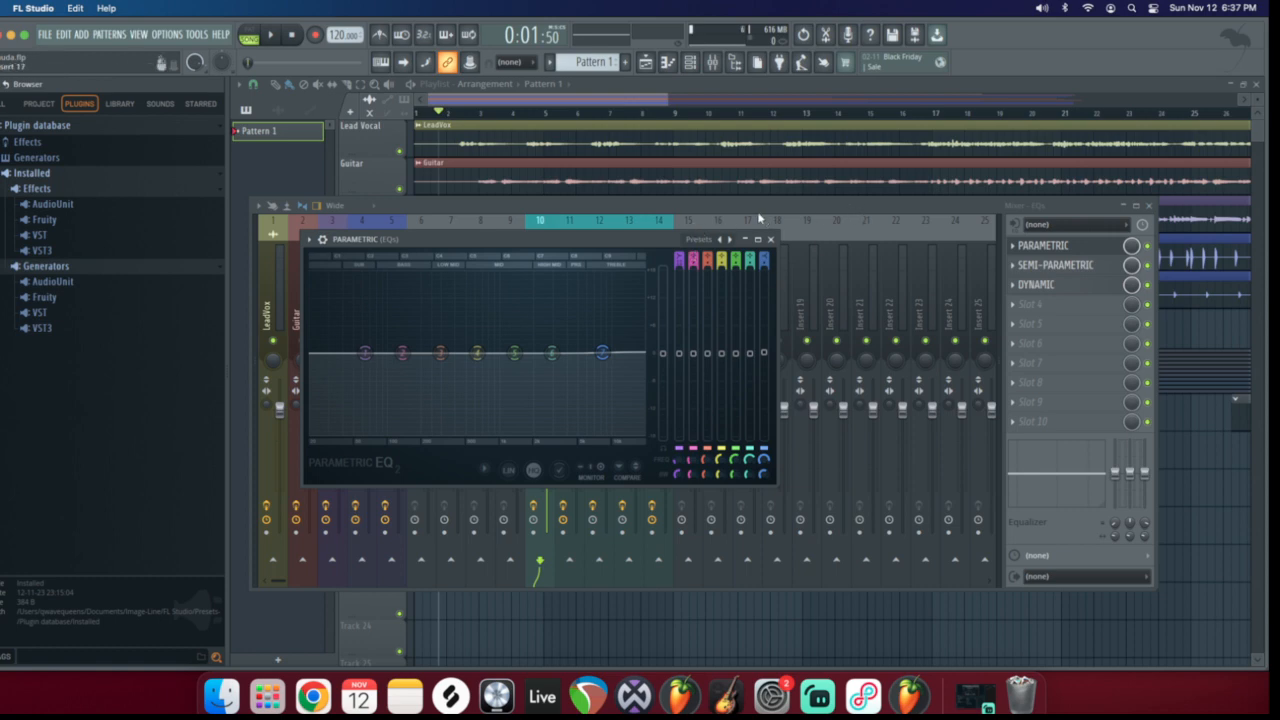
# Close the equalizer, open the Digital Compressor on the Compressors mixer track, adjust its threshold briefly, and close it
pyautogui.click(770, 239)
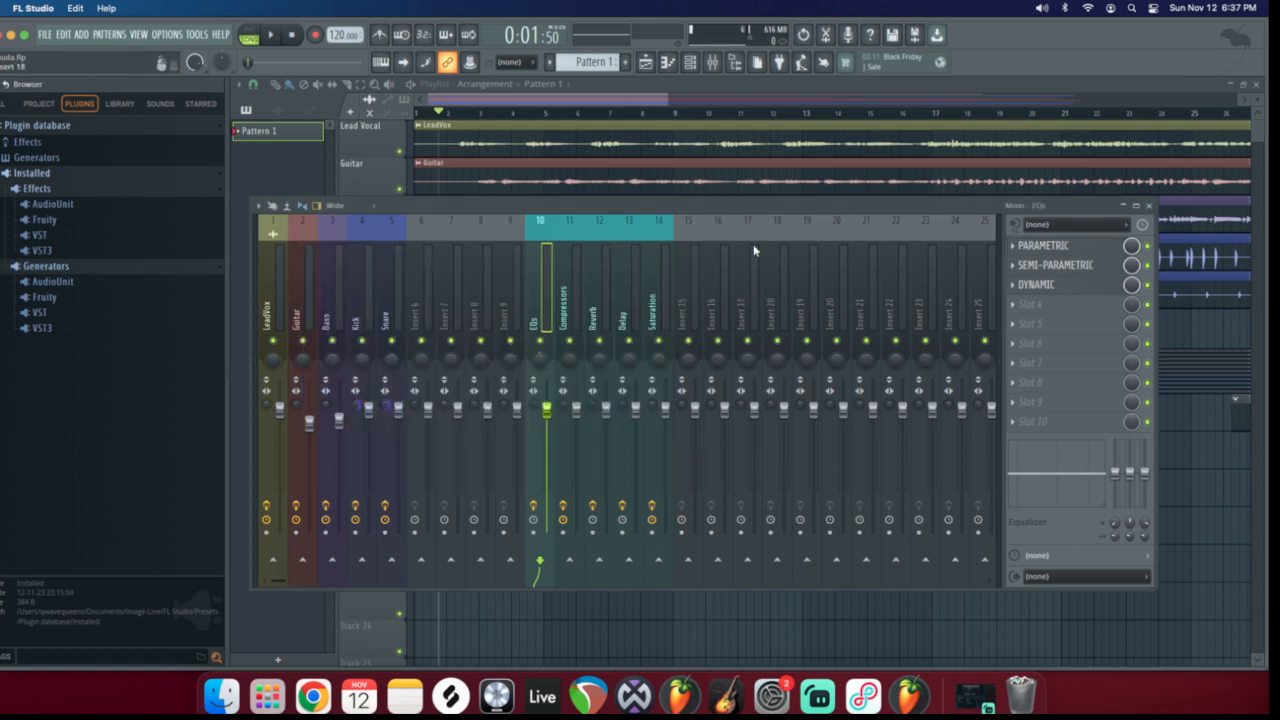
pyautogui.click(569, 272)
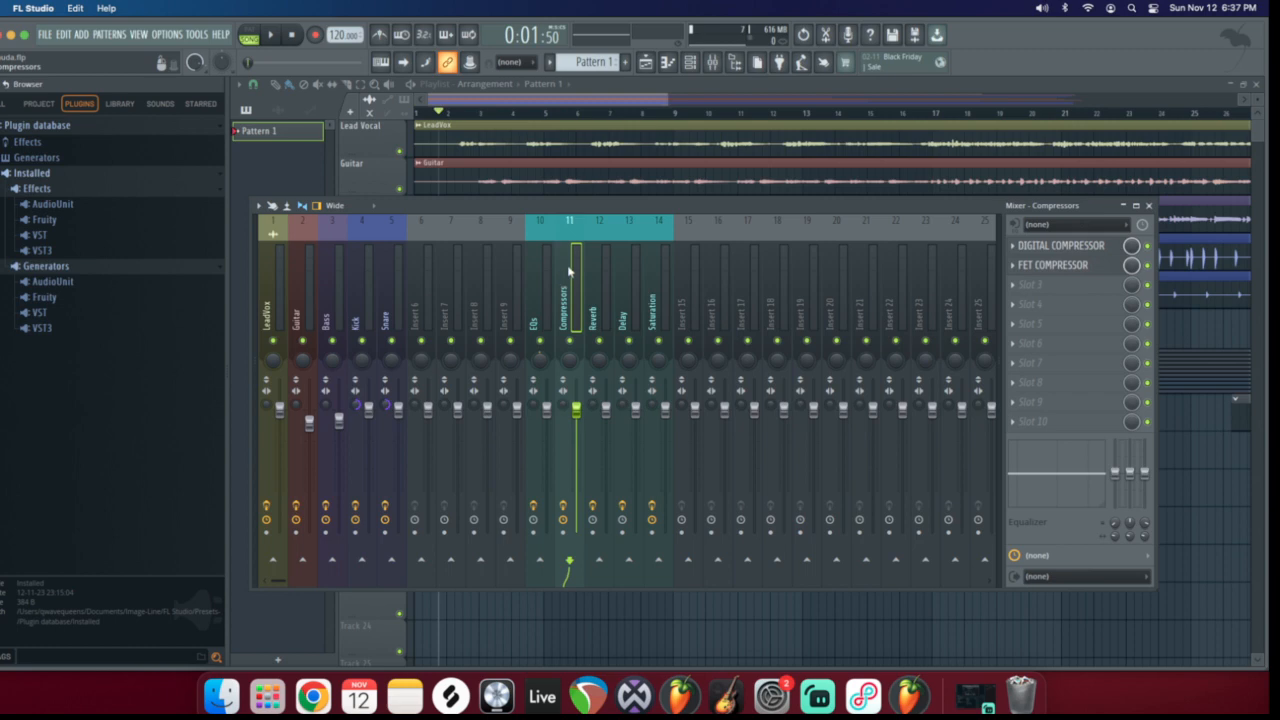
pyautogui.click(1030, 245)
pyautogui.moveTo(490, 282); pyautogui.dragTo(445, 267)
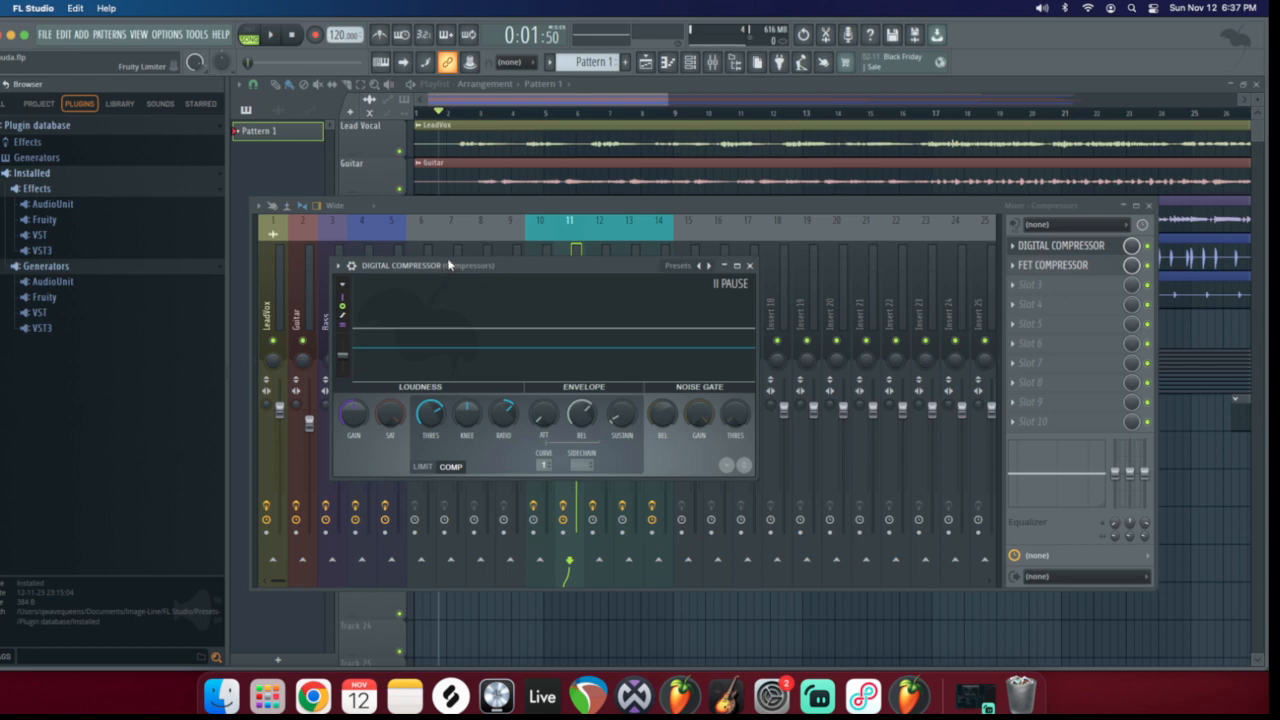
pyautogui.moveTo(442, 268); pyautogui.dragTo(467, 265)
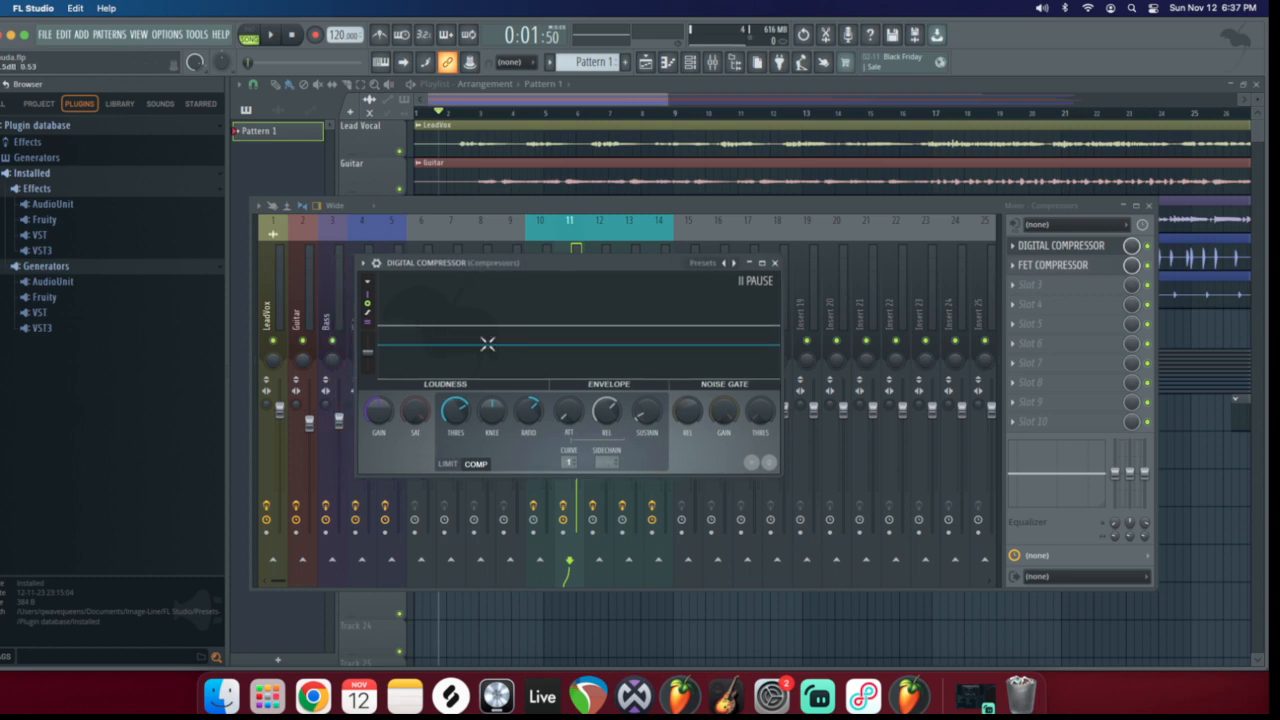
pyautogui.moveTo(457, 418)
pyautogui.mouseDown()
pyautogui.moveTo(457, 400)
pyautogui.moveTo(457, 426)
pyautogui.mouseUp()
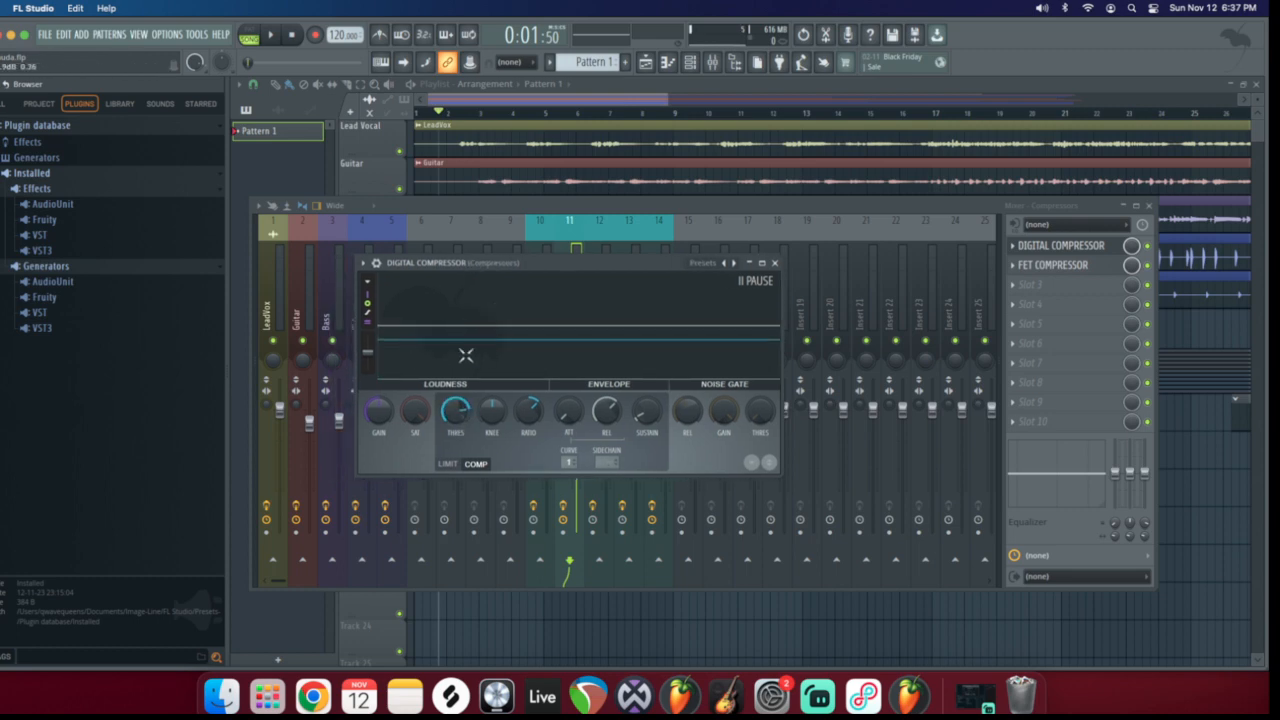
pyautogui.click(776, 264)
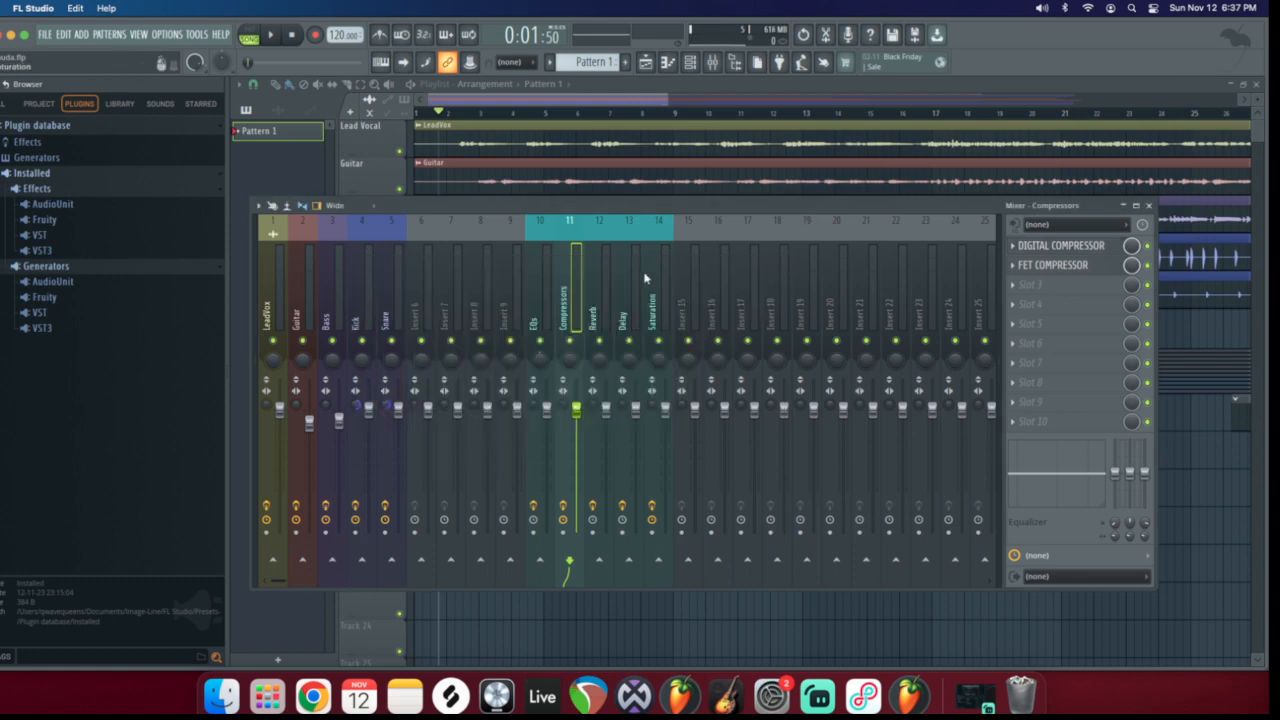
# Add a Fruity Limiter to slot 5 of the Guitar mixer track by searching the effect plugins for "Fruity limi"
pyautogui.click(300, 302)
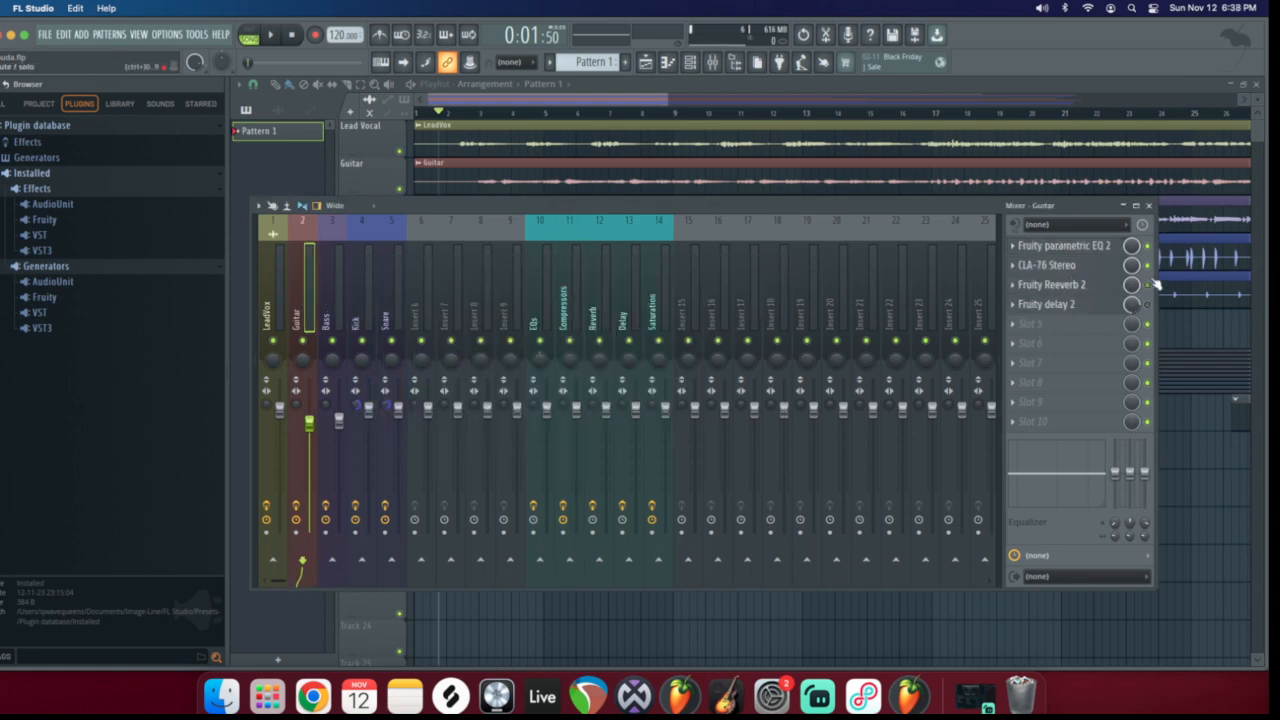
pyautogui.click(1038, 324)
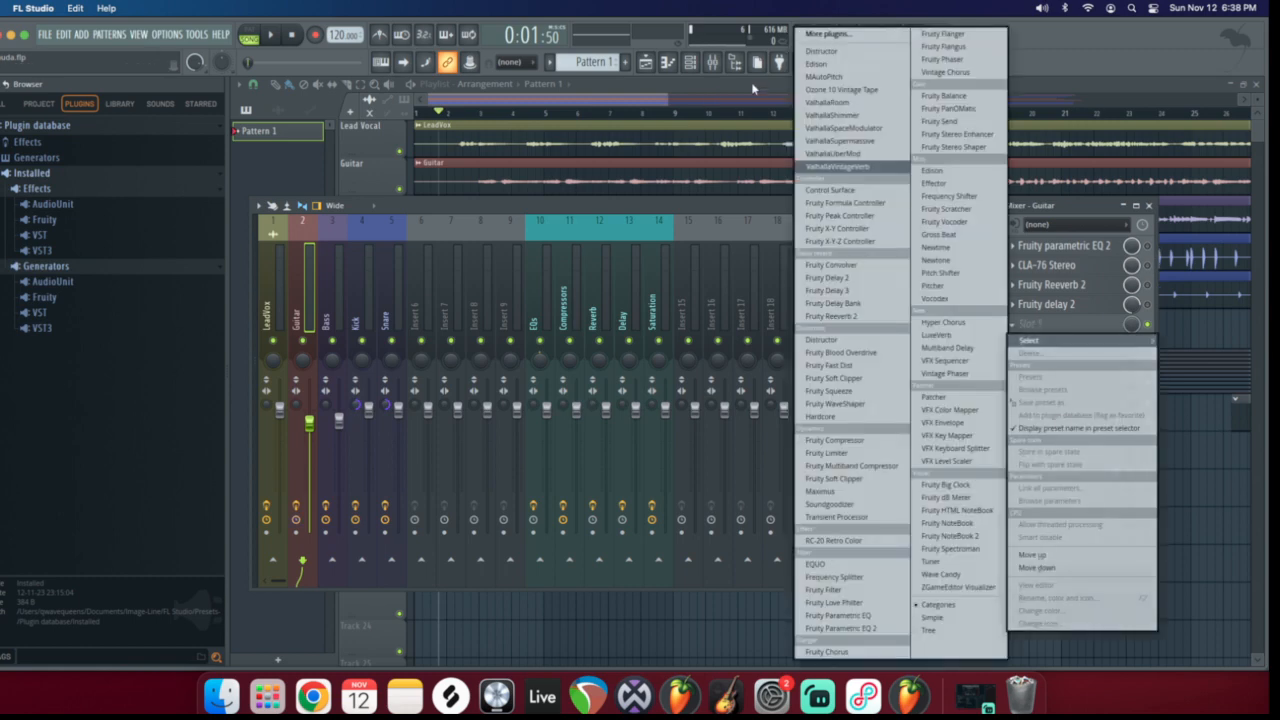
pyautogui.click(828, 34)
pyautogui.write('limi')
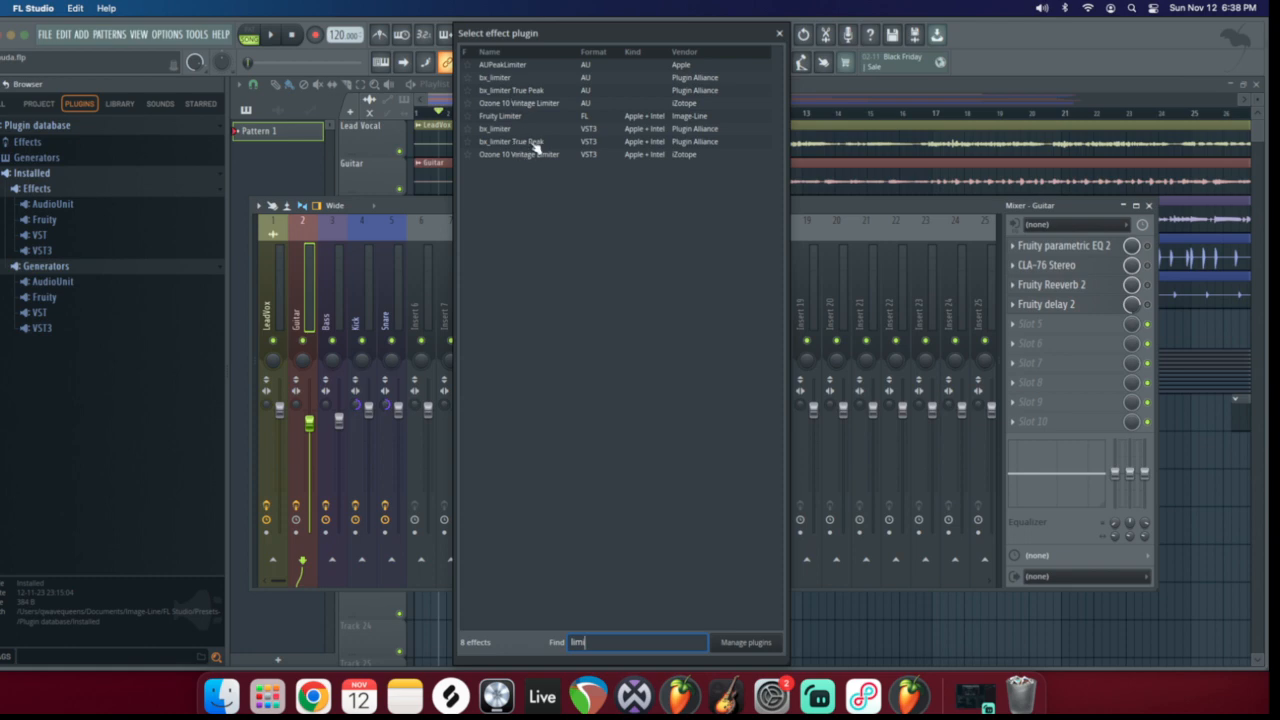
pyautogui.press('BackSpace')
pyautogui.press('BackSpace')
pyautogui.press('BackSpace')
pyautogui.press('BackSpace')
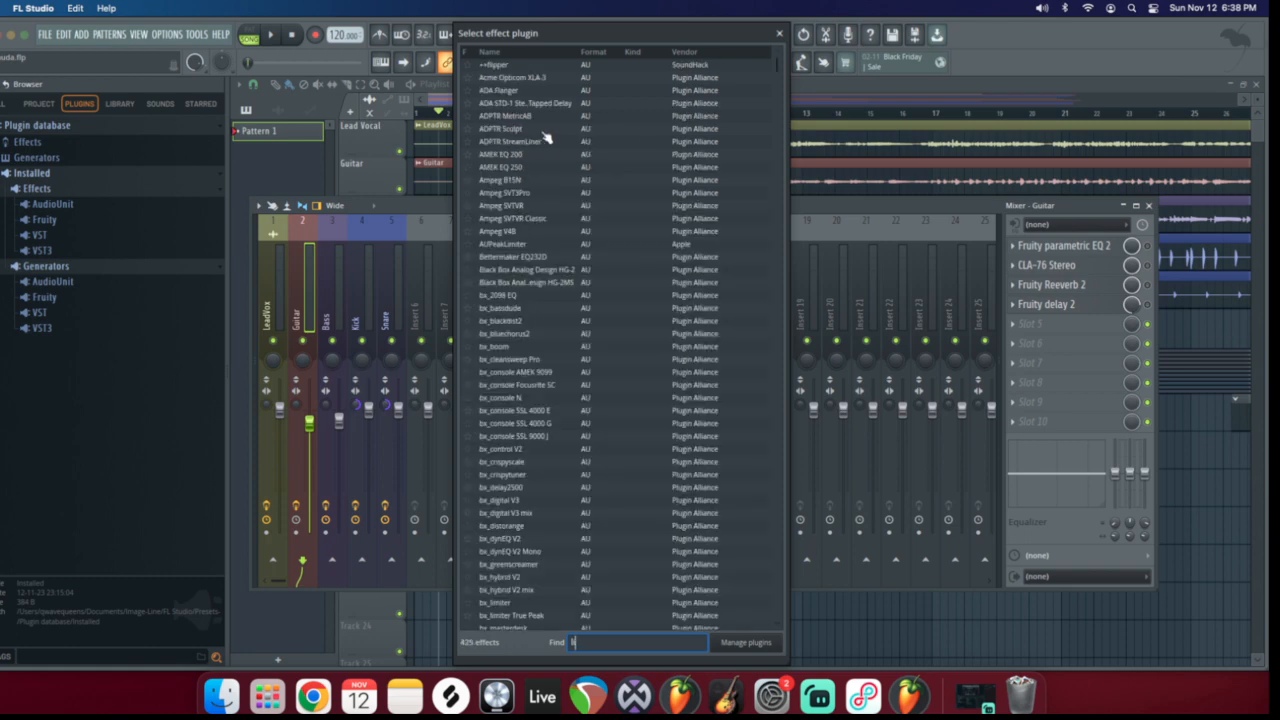
pyautogui.write('Fruity')
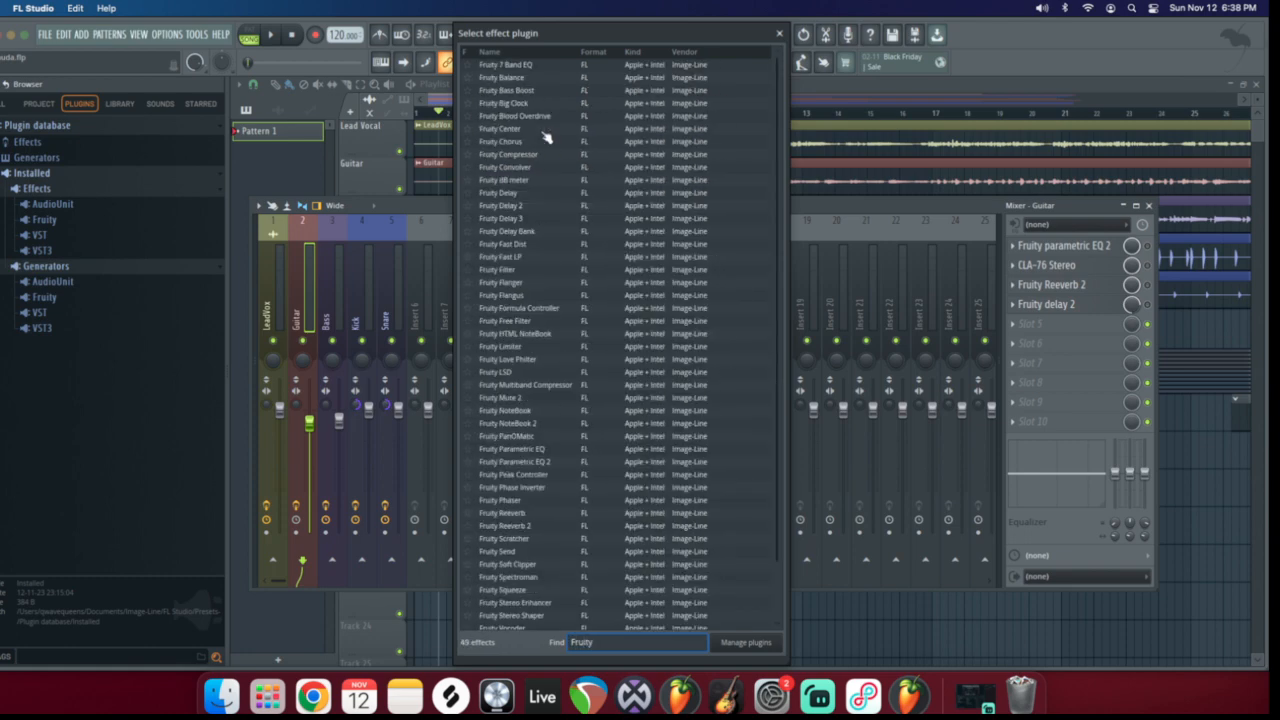
pyautogui.write(' limi')
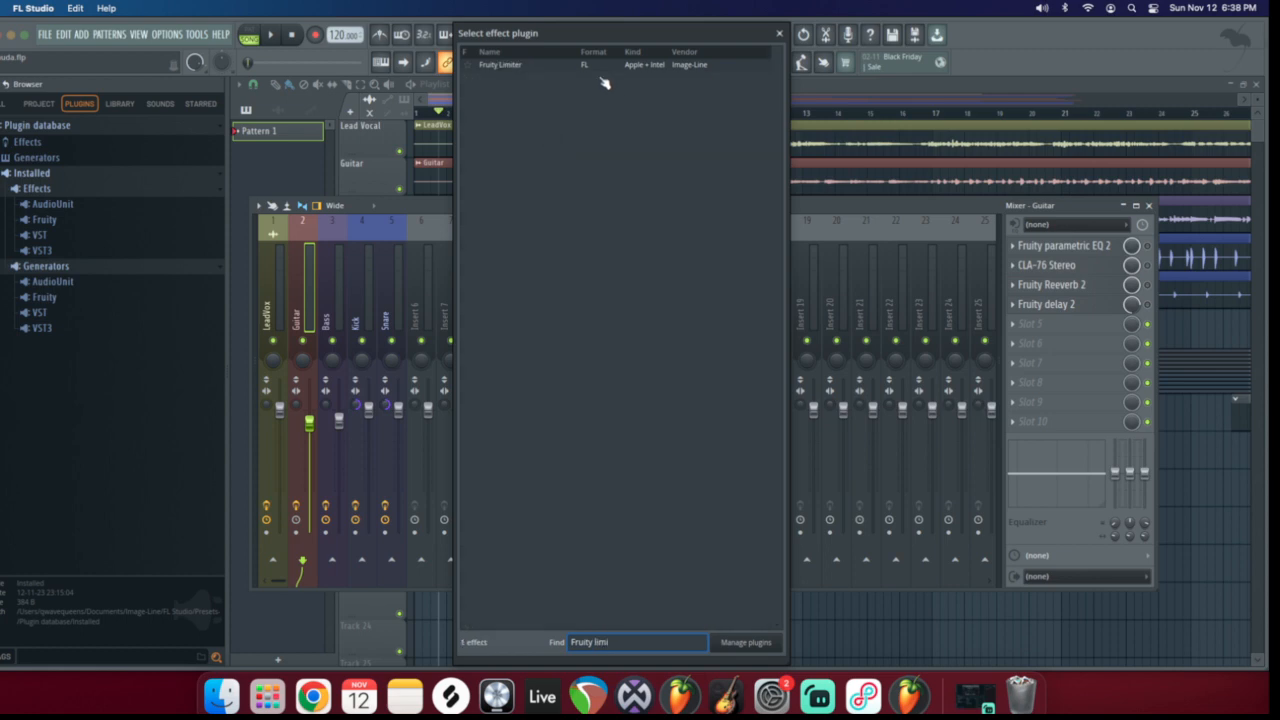
pyautogui.doubleClick(534, 64)
# Solo the Guitar playlist track, play it from bar 3, and bring up the mixer
pyautogui.moveTo(403, 185); pyautogui.dragTo(491, 277)
pyautogui.moveTo(469, 113); pyautogui.dragTo(481, 113)
pyautogui.rightClick(399, 188)
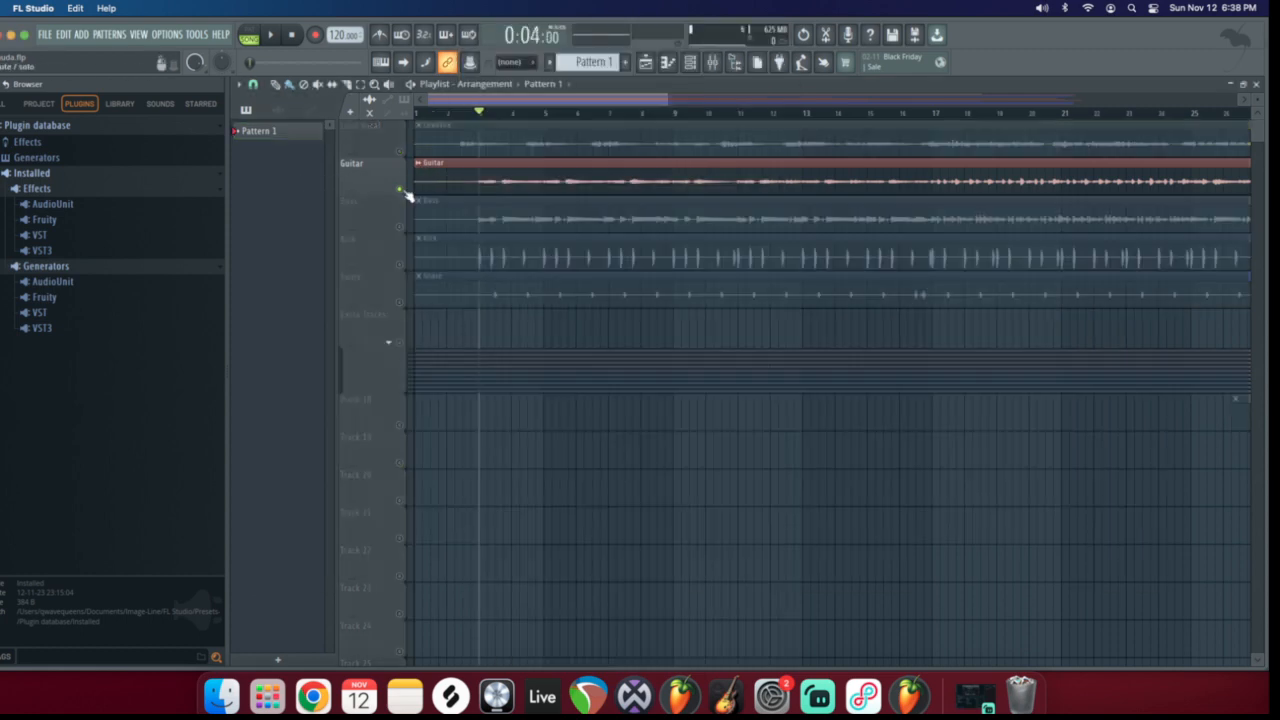
pyautogui.press('space')
pyautogui.click(712, 62)
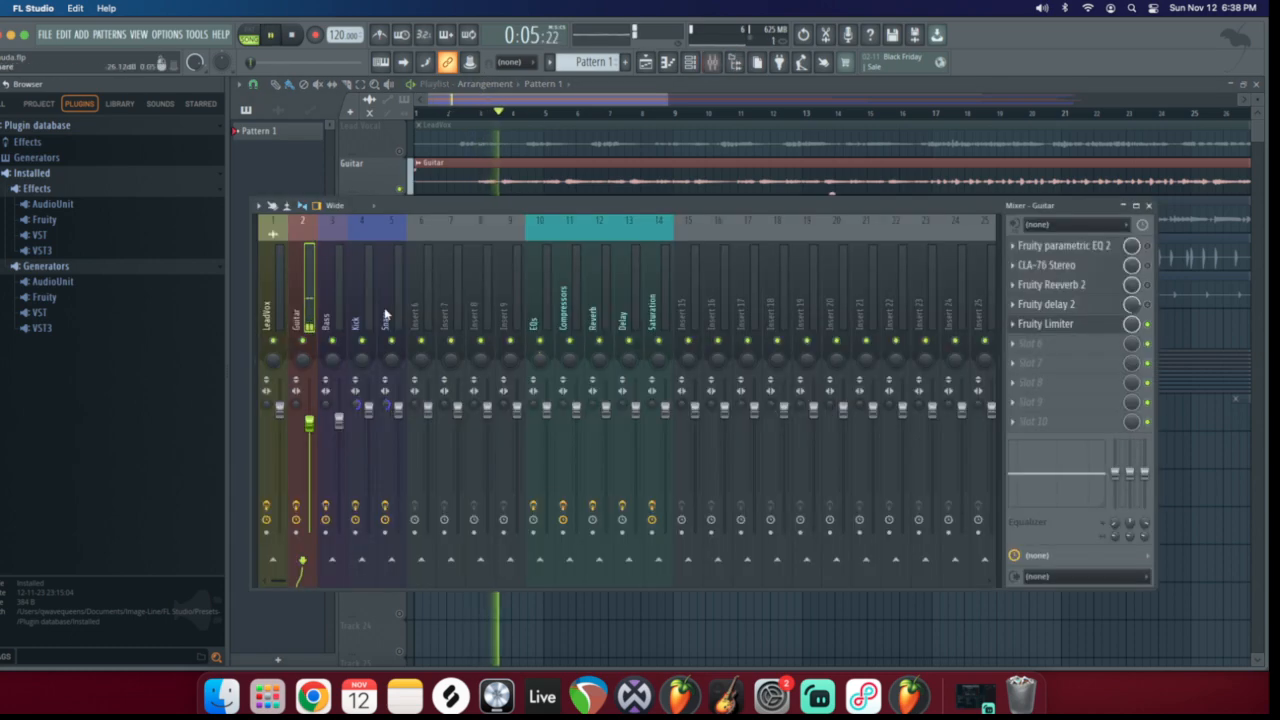
# Mark a loop region on the playlist timeline from bar 3 to just past bar 6
pyautogui.click(506, 114)
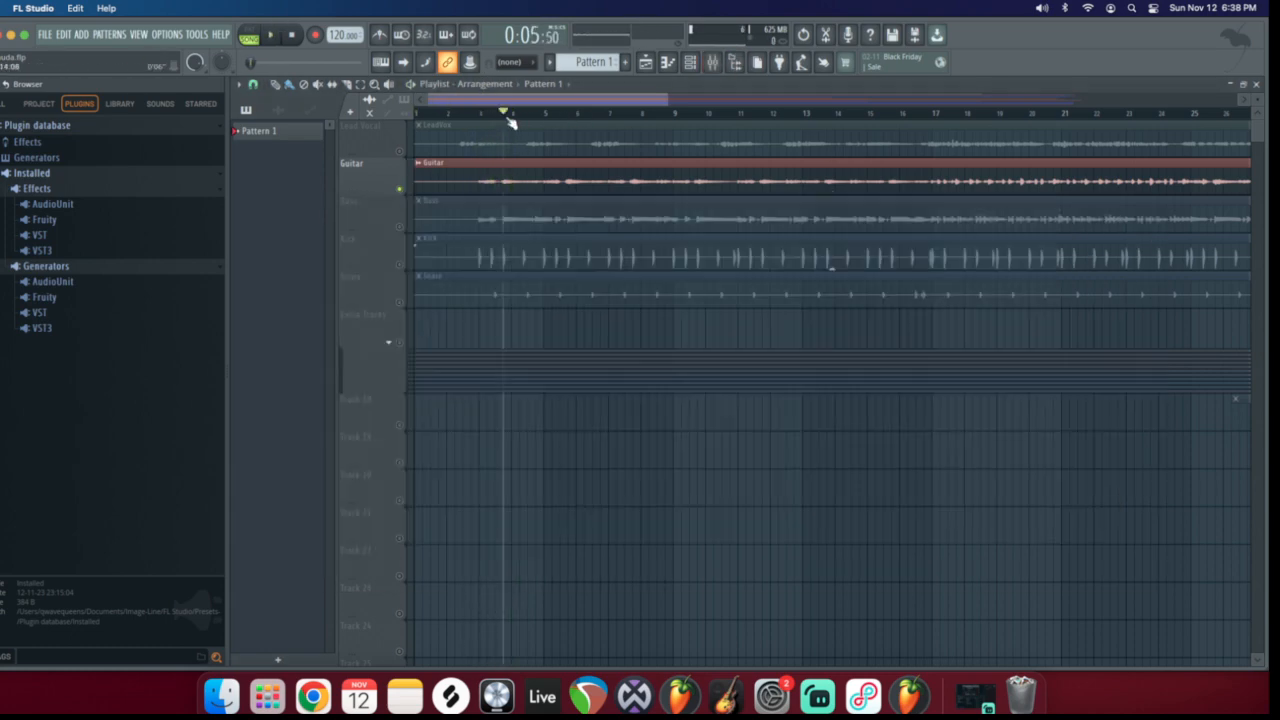
pyautogui.moveTo(480, 114); pyautogui.dragTo(578, 118)
pyautogui.click(609, 160)
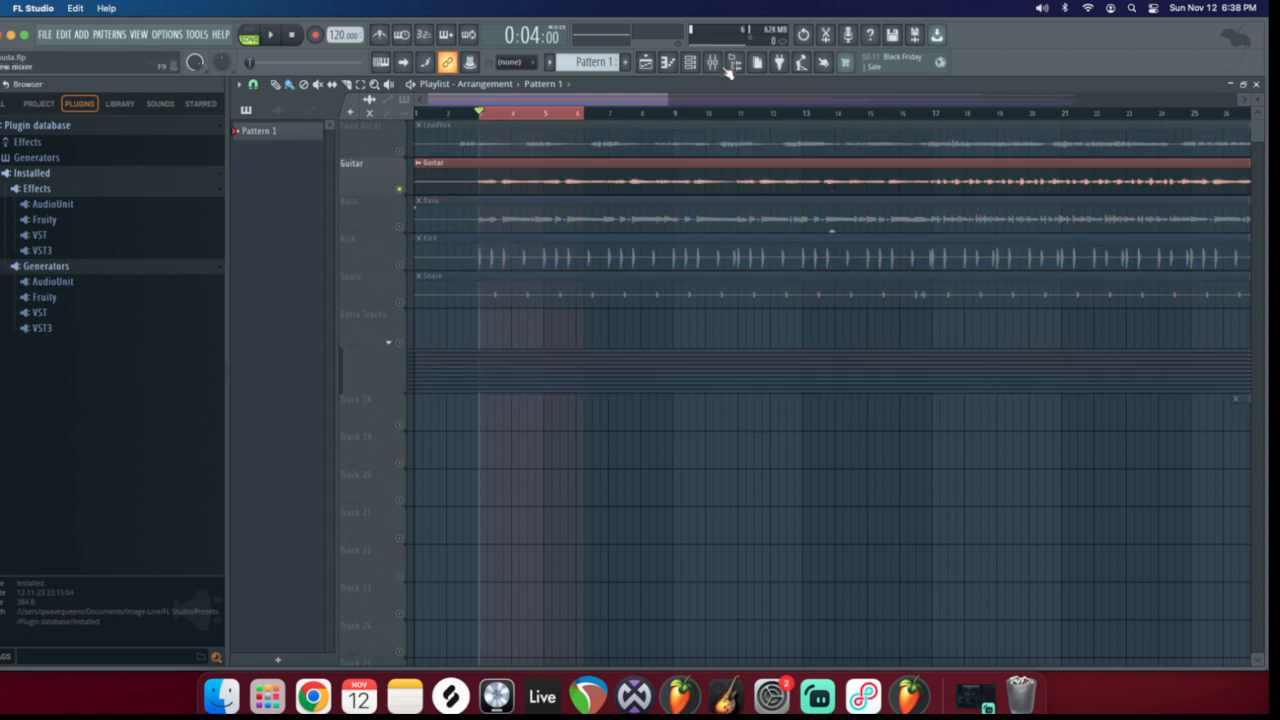
# Open the Guitar track's Fruity Limiter, play the loop briefly to capture the waveform, and pause its display
pyautogui.click(712, 62)
pyautogui.click(1050, 324)
pyautogui.moveTo(505, 284); pyautogui.dragTo(505, 268)
pyautogui.press('space')
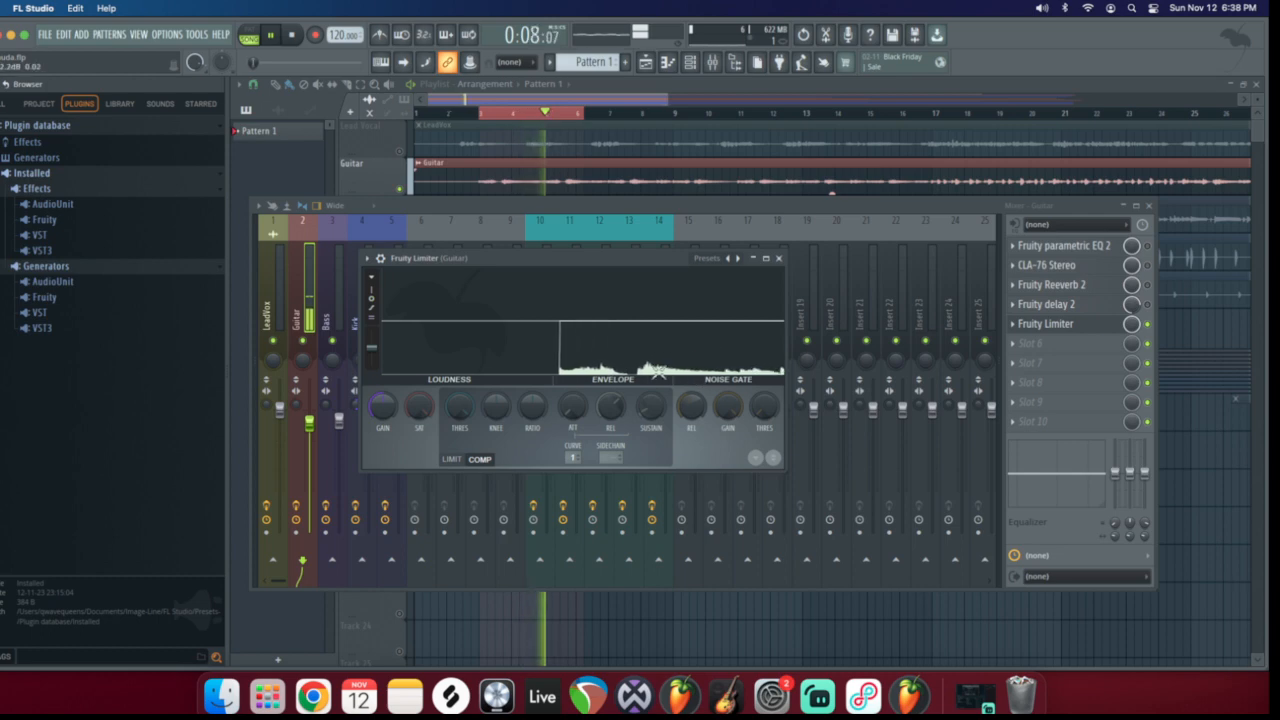
pyautogui.press('space')
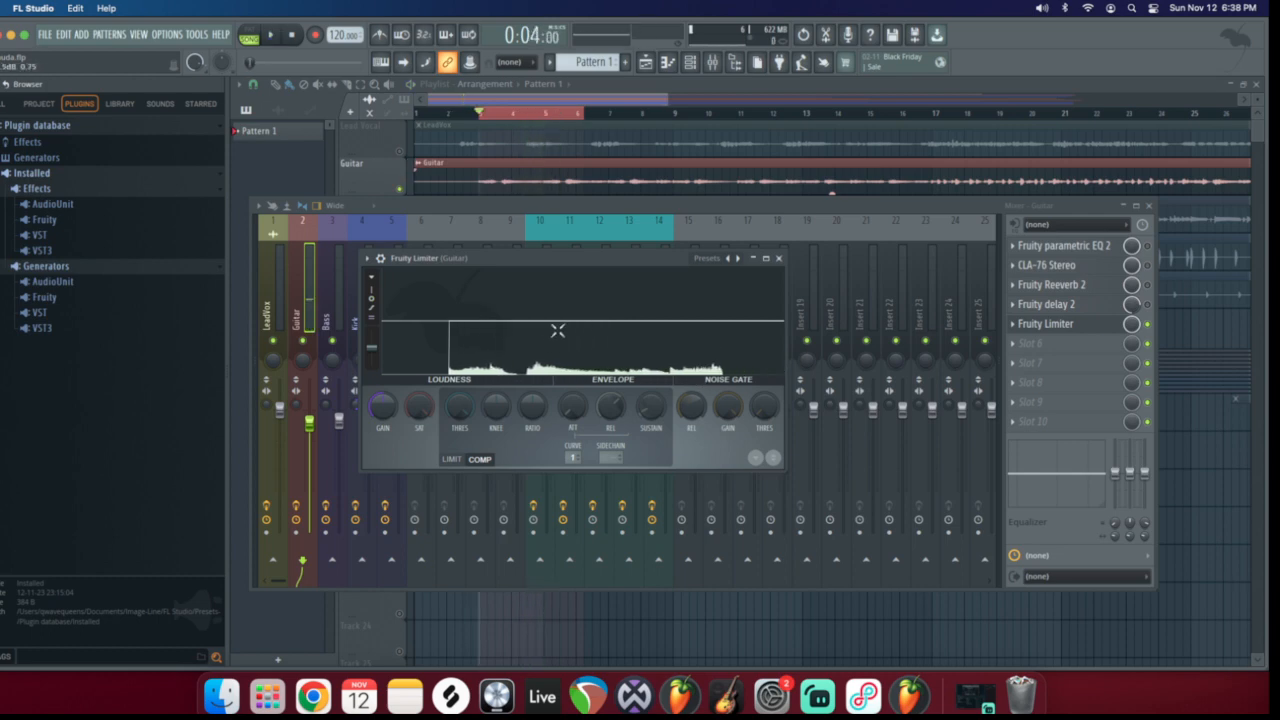
pyautogui.click(493, 318)
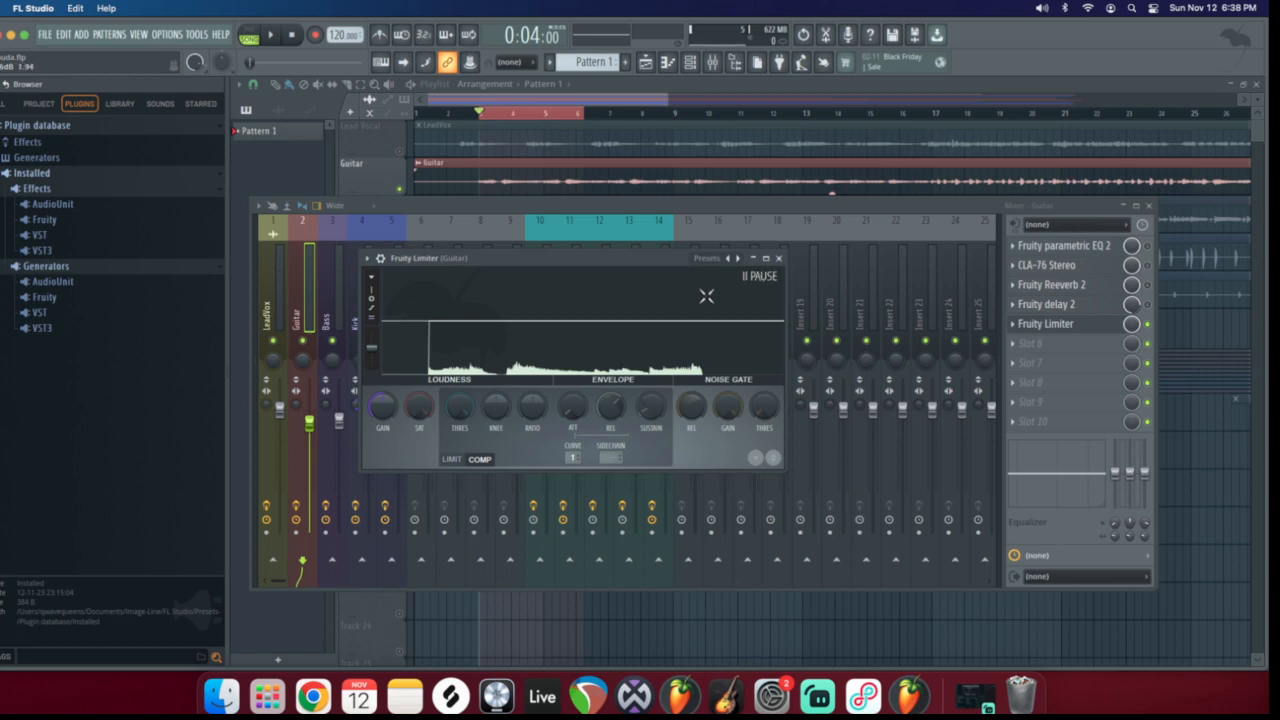
pyautogui.click(499, 357)
# Lower the limiter's compression threshold to just above the guitar waveform, fine-tune it, and reset it
pyautogui.moveTo(459, 405); pyautogui.dragTo(459, 435)
pyautogui.moveTo(469, 367); pyautogui.dragTo(465, 408)
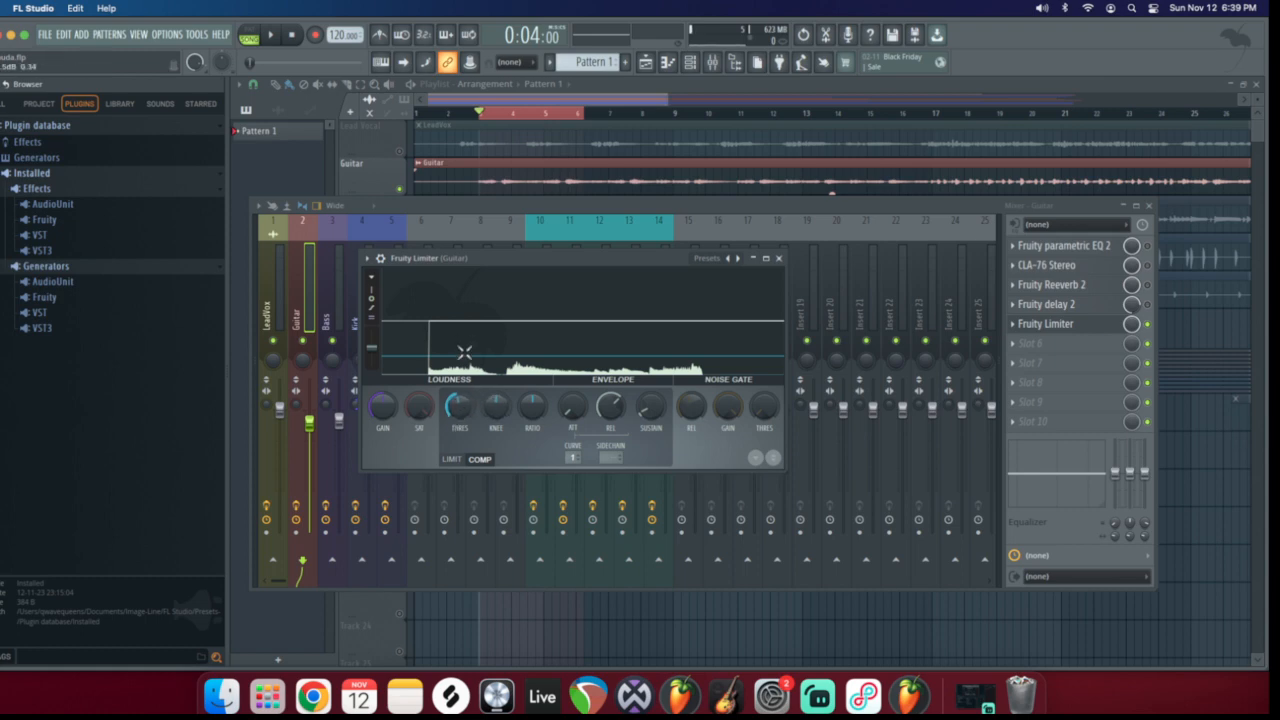
pyautogui.moveTo(460, 404)
pyautogui.mouseDown()
pyautogui.moveTo(460, 463)
pyautogui.moveTo(466, 404)
pyautogui.mouseUp()
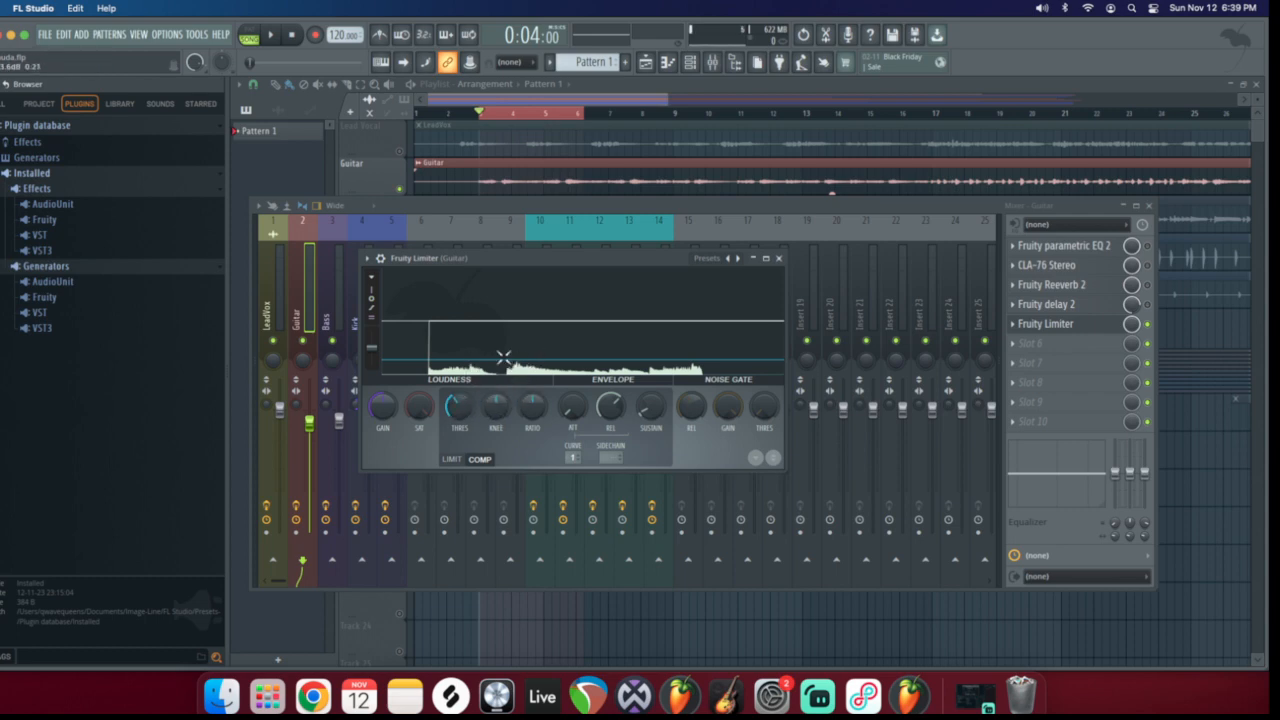
pyautogui.rightClick(460, 405)
pyautogui.click(496, 418)
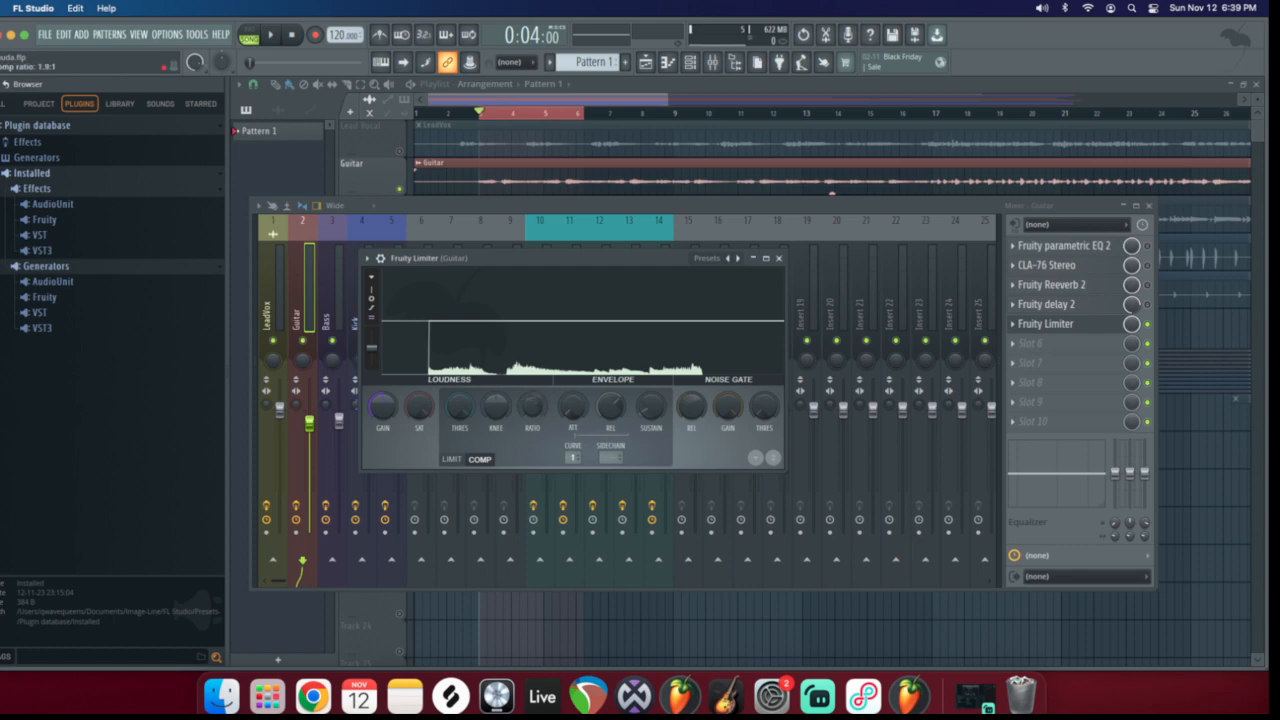
# Lower the compression threshold into the guitar waveform, set the ratio to 2.0:1, and play the loop
pyautogui.moveTo(532, 406); pyautogui.dragTo(532, 402)
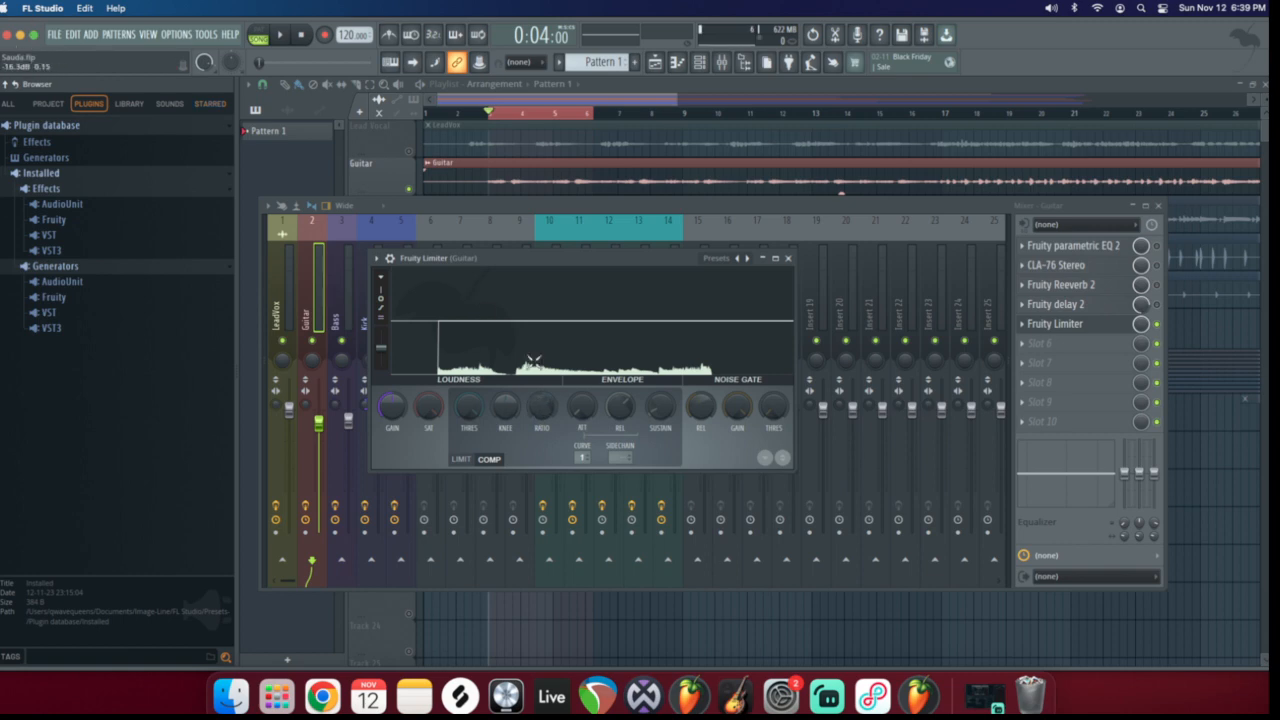
pyautogui.moveTo(541, 406); pyautogui.dragTo(468, 428)
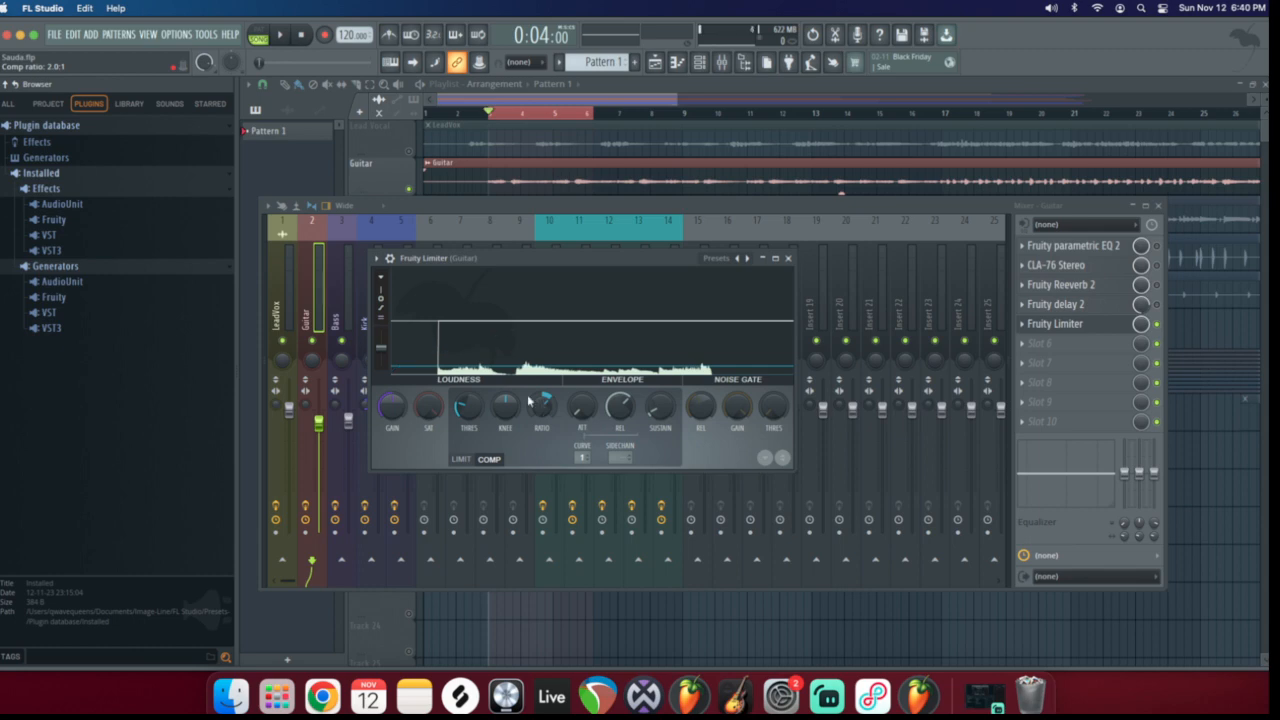
pyautogui.moveTo(528, 400); pyautogui.dragTo(528, 440)
pyautogui.moveTo(541, 405); pyautogui.dragTo(557, 425)
pyautogui.press('space')
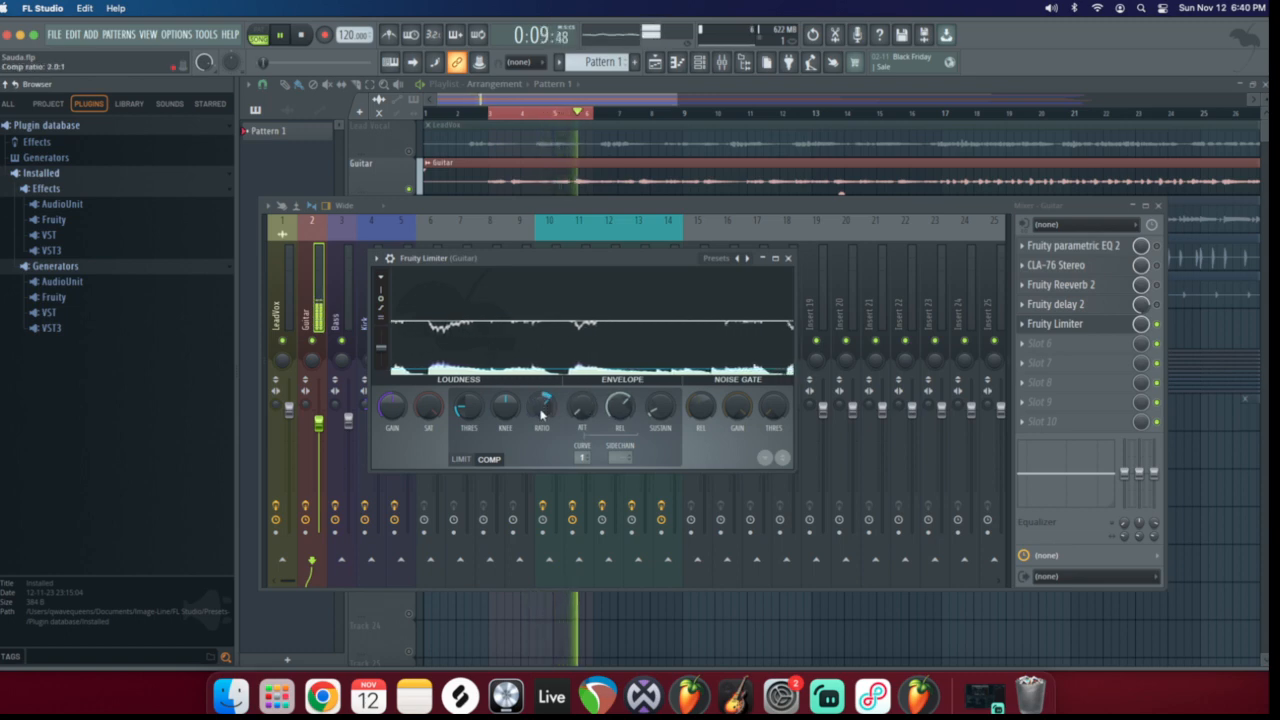
# Raise the limiter's compression ratio above 2.0:1, lower the threshold slightly, and ease the ratio back during loop playback
pyautogui.moveTo(541, 407); pyautogui.dragTo(541, 345)
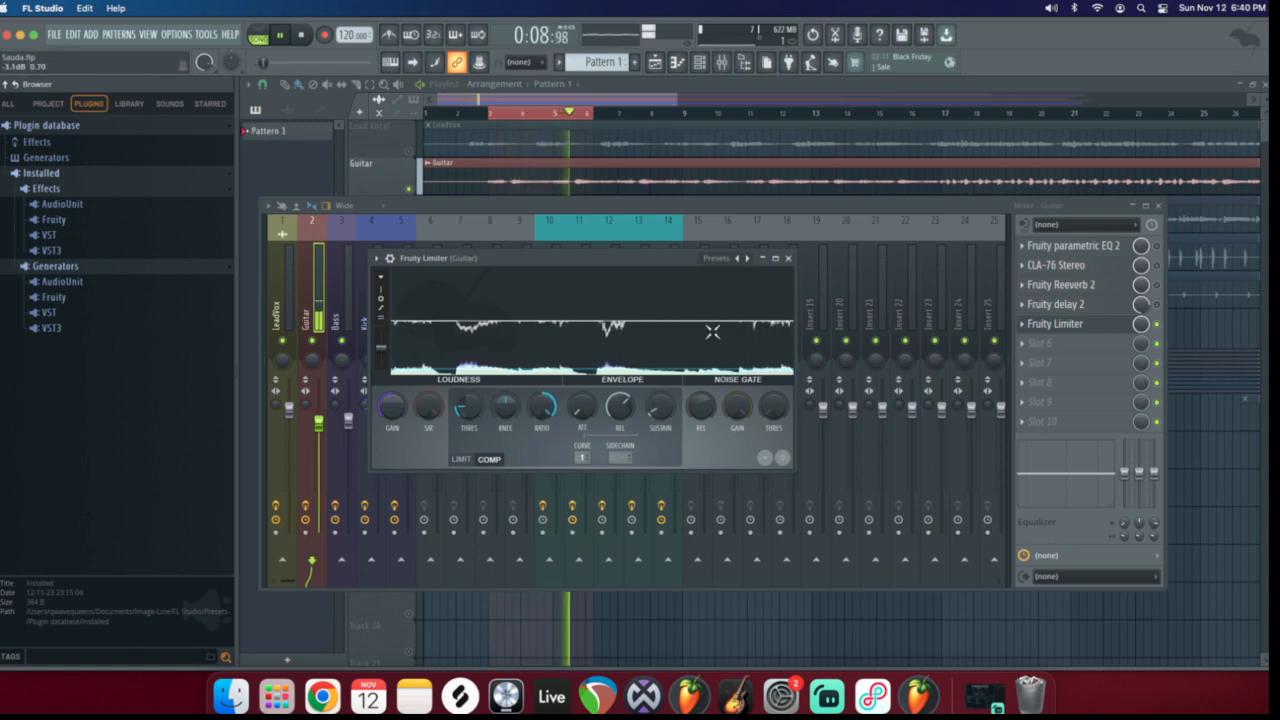
pyautogui.moveTo(466, 408); pyautogui.dragTo(466, 416)
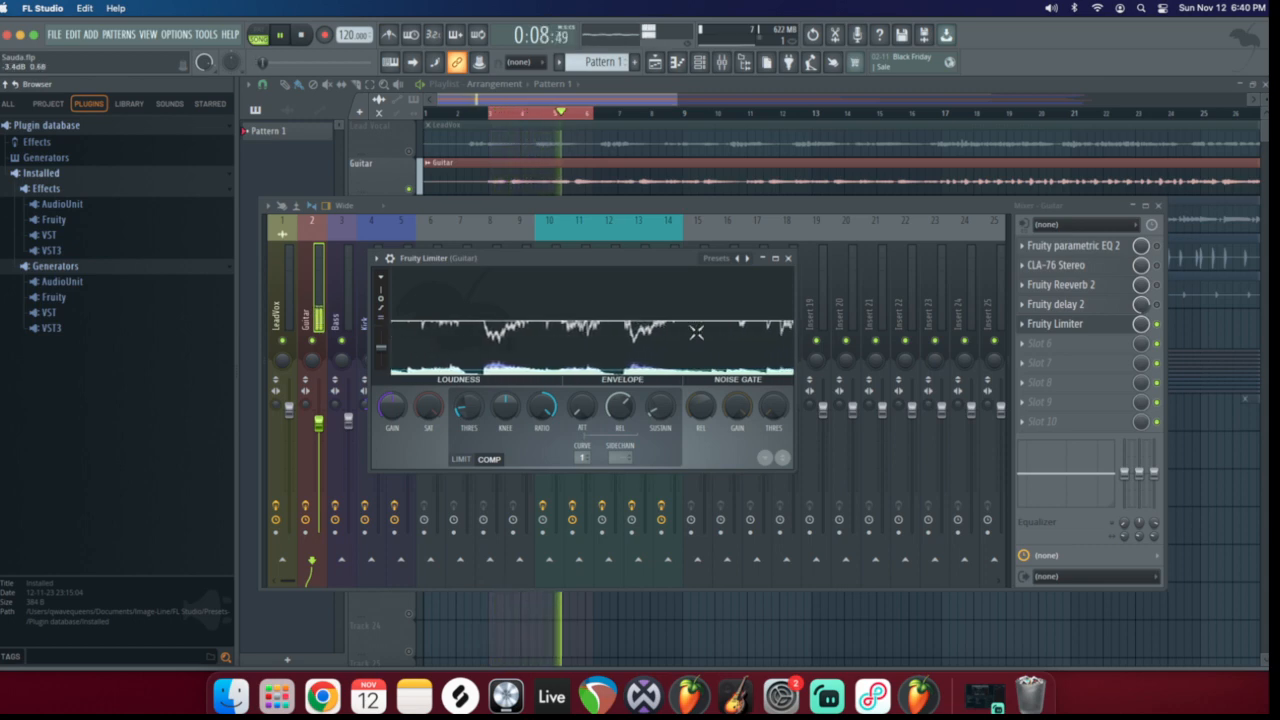
pyautogui.moveTo(543, 411); pyautogui.dragTo(543, 437)
# Reset the Guitar limiter's compression ratio and threshold to their defaults and stop playback
pyautogui.rightClick(544, 408)
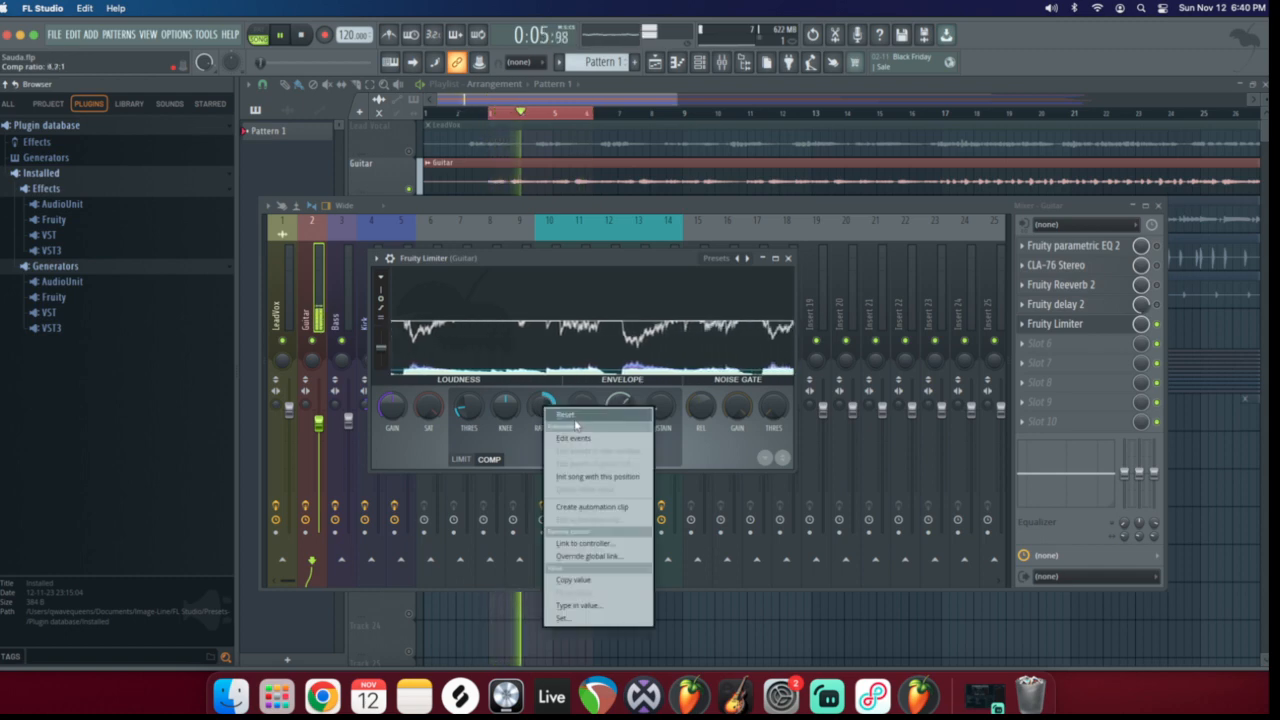
pyautogui.click(575, 420)
pyautogui.rightClick(471, 410)
pyautogui.click(504, 424)
pyautogui.press('space')
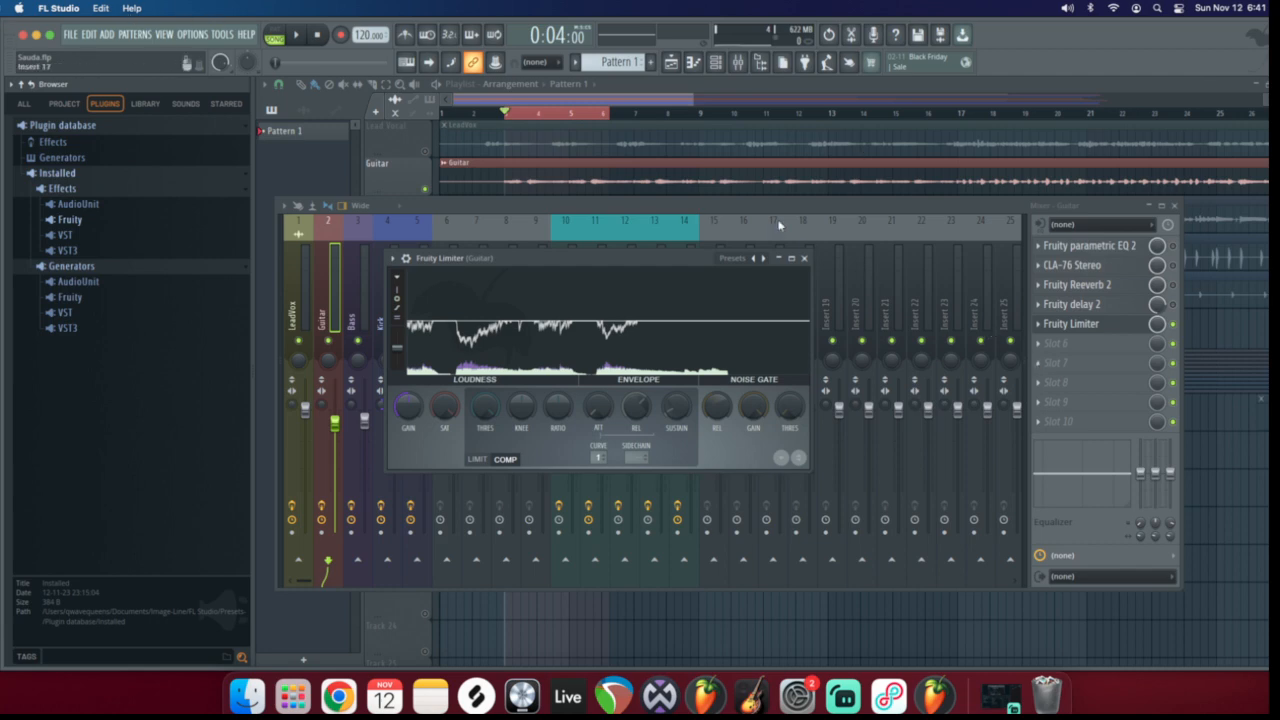
# Close the Fruity Limiter and inspect the FET COMPRESSOR plugin on the Compressors mixer track
pyautogui.click(803, 258)
pyautogui.click(603, 289)
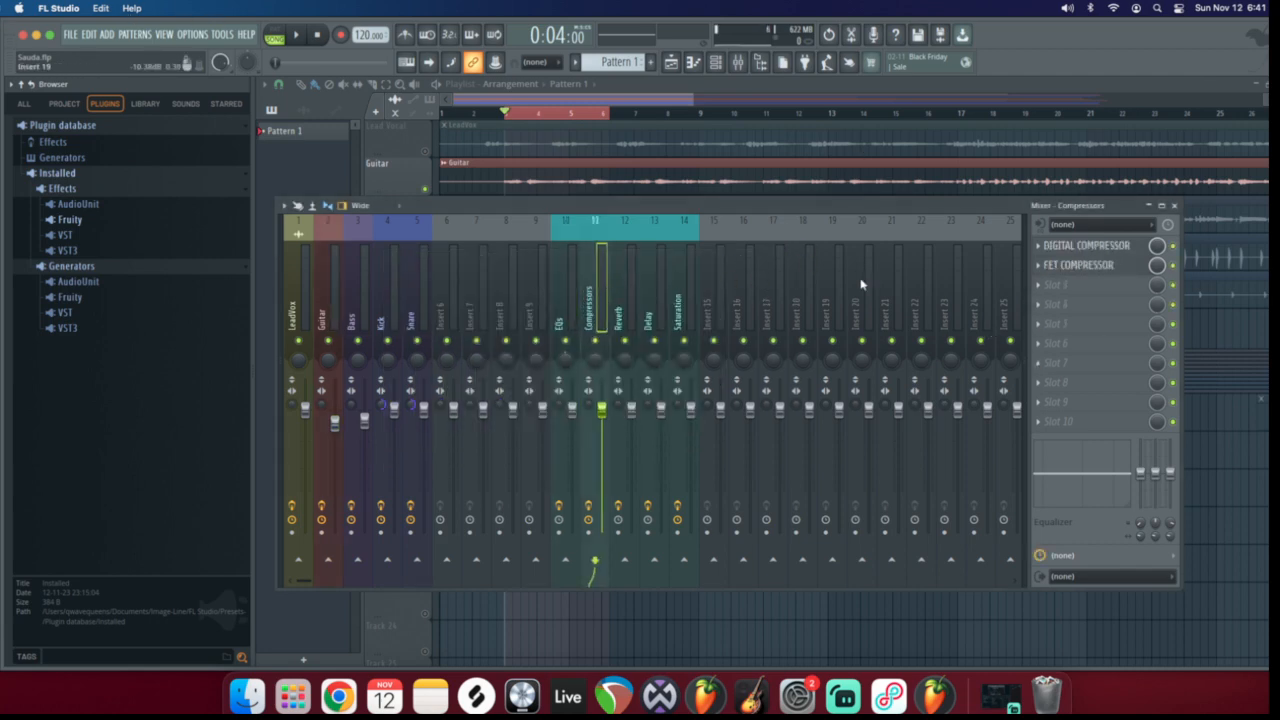
pyautogui.click(1100, 265)
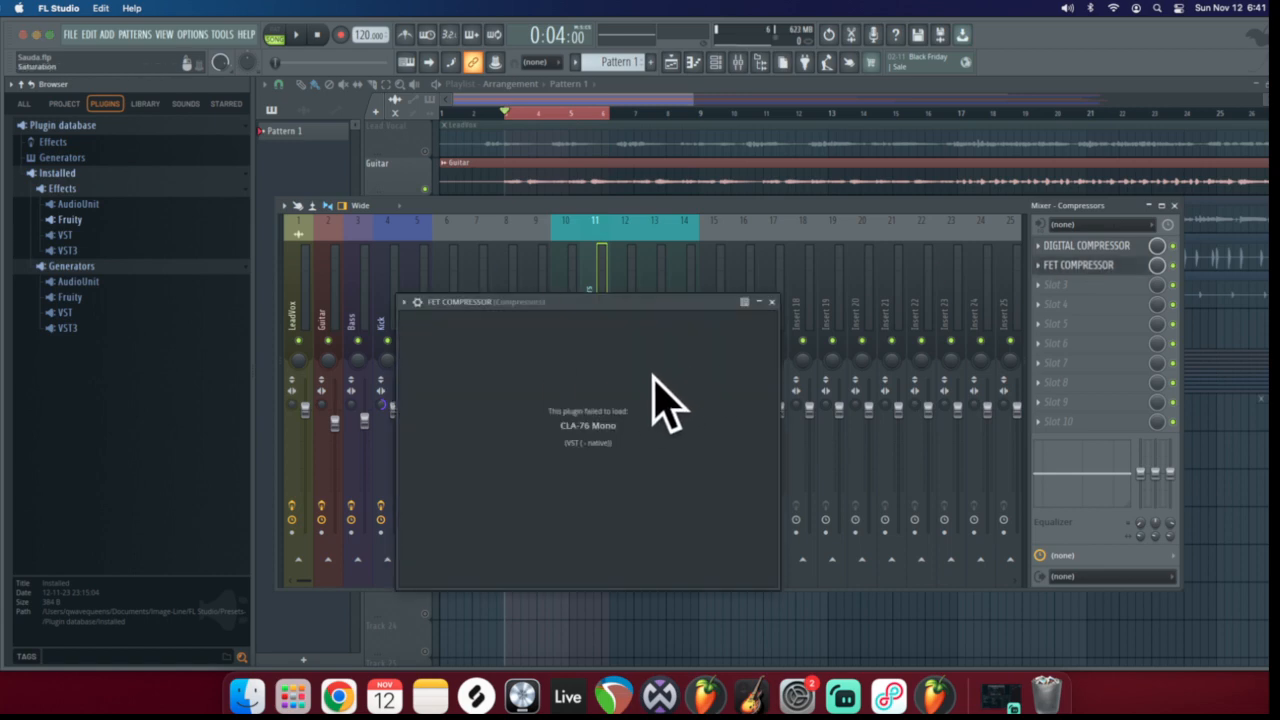
pyautogui.click(771, 301)
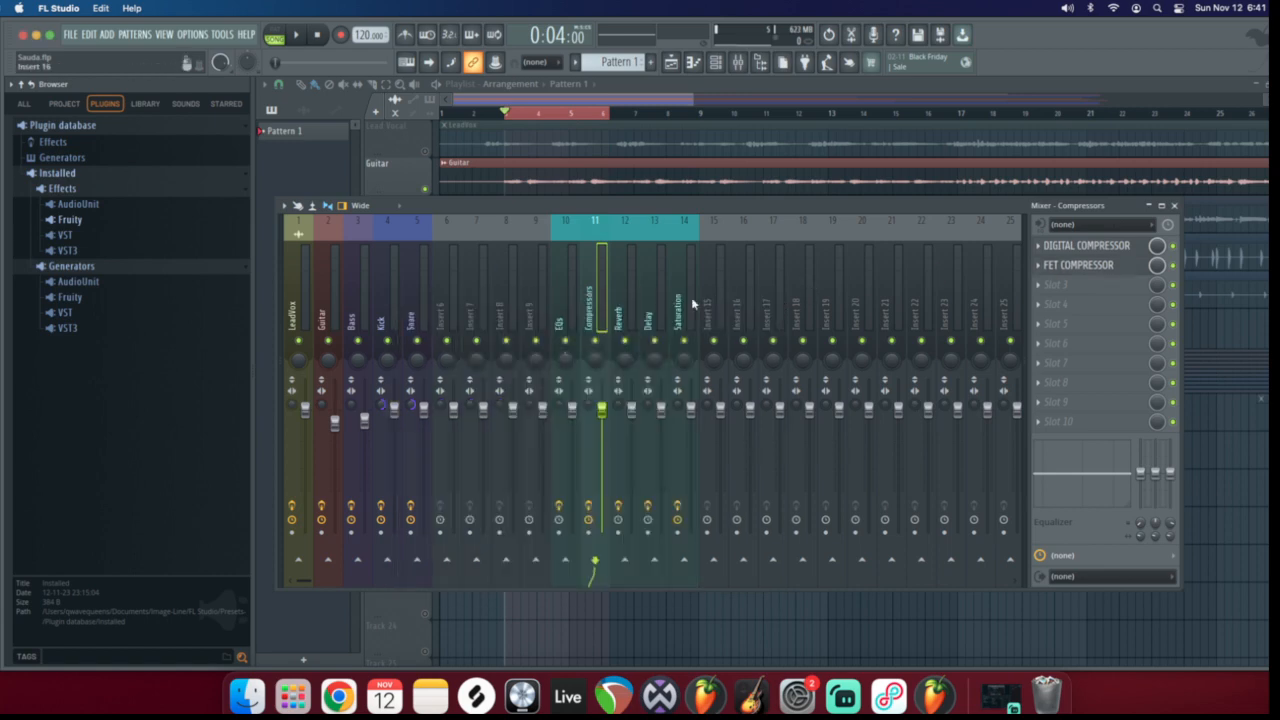
pyautogui.click(741, 287)
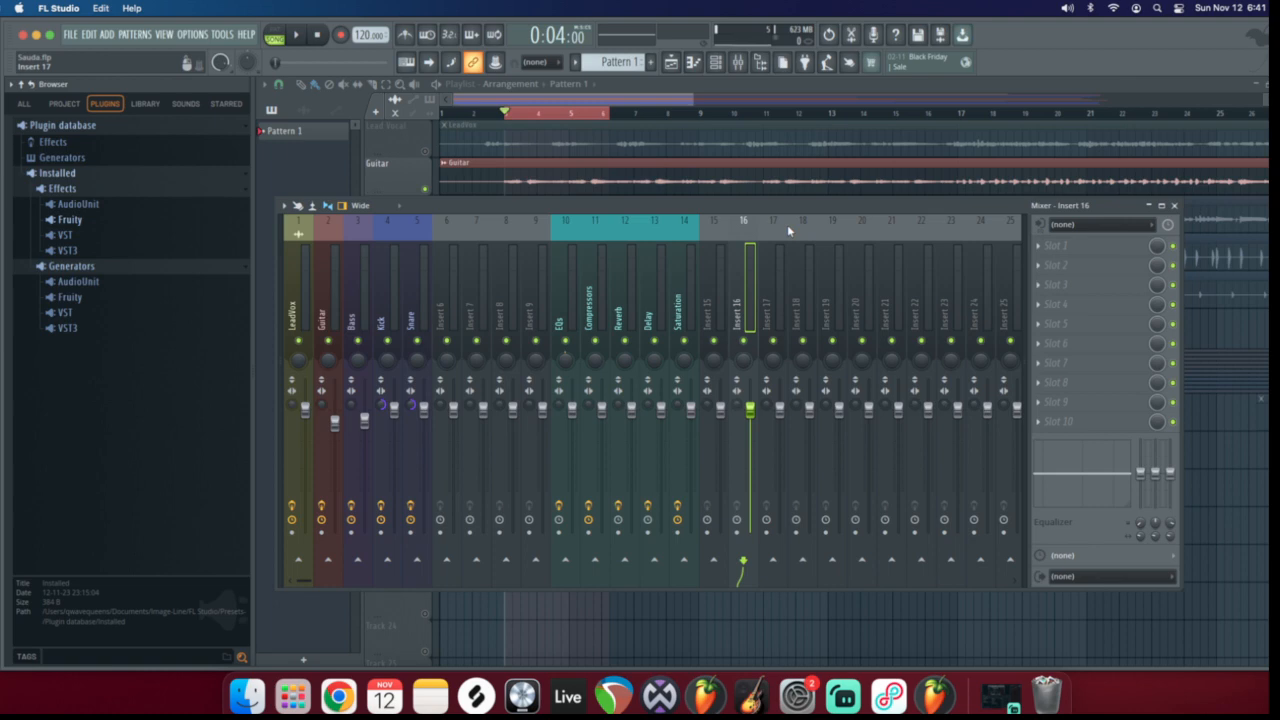
pyautogui.click(572, 290)
pyautogui.click(750, 283)
# Show the channel rack and open the full generator plugin list for adding a channel
pyautogui.click(716, 62)
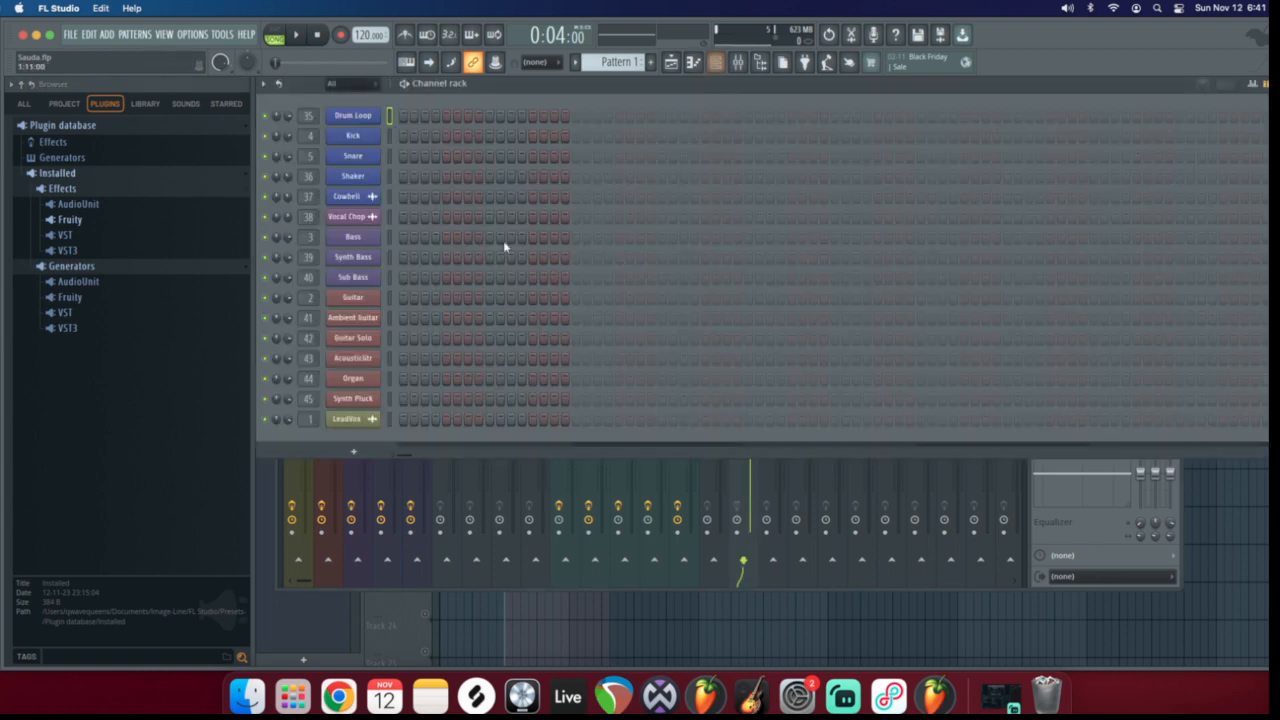
pyautogui.click(358, 452)
pyautogui.click(375, 33)
pyautogui.click(353, 452)
pyautogui.click(369, 35)
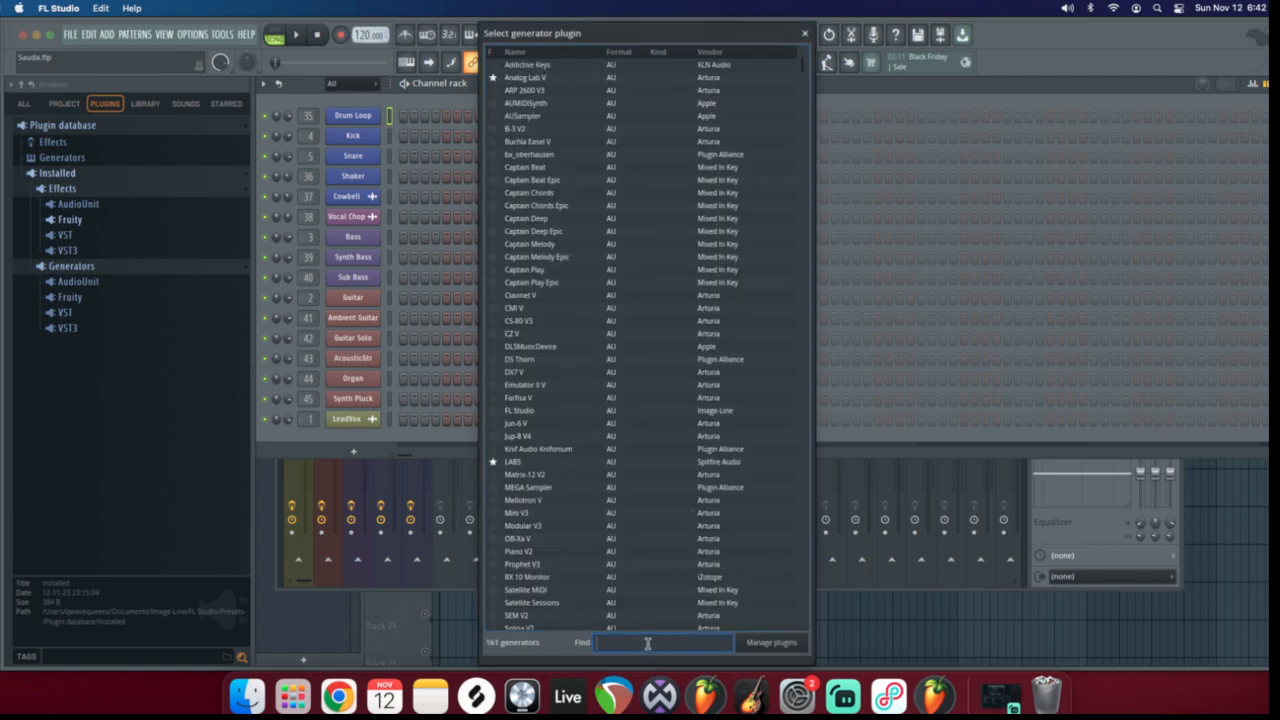
# Filter the generator list by "3" and add 3x Osc as a new channel
pyautogui.write('3o')
pyautogui.press('BackSpace')
pyautogui.press('BackSpace')
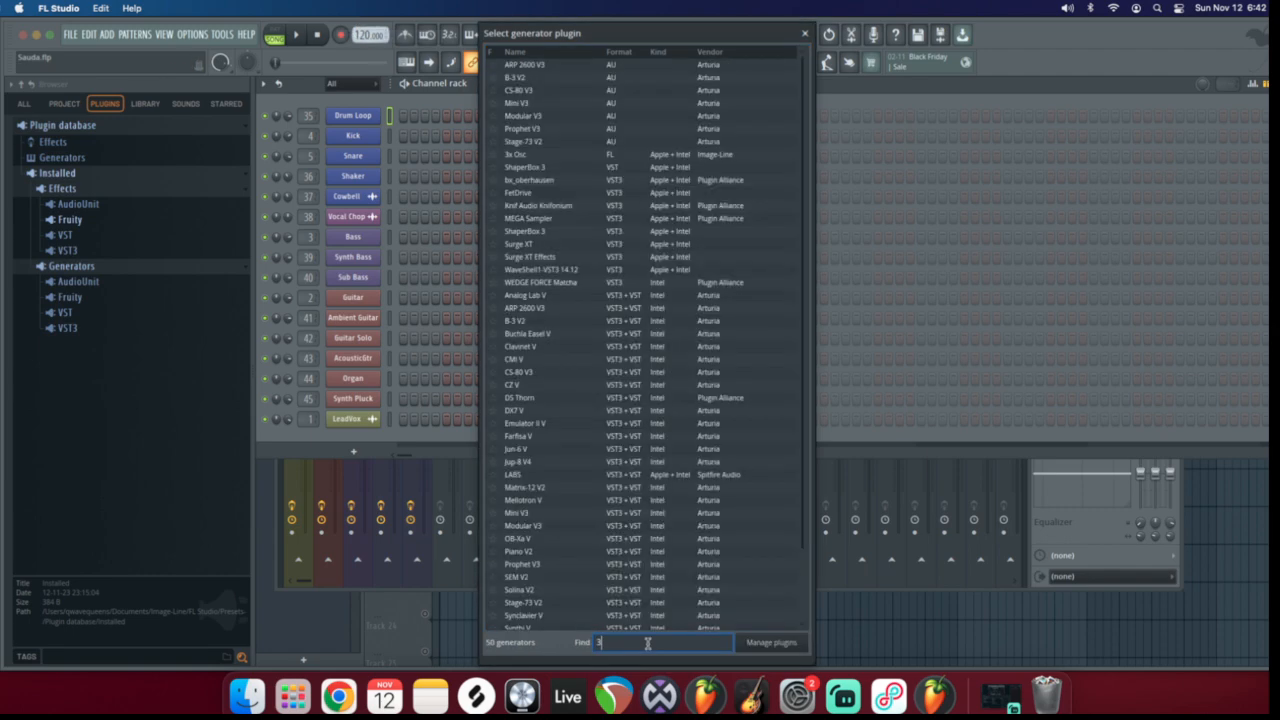
pyautogui.write('x')
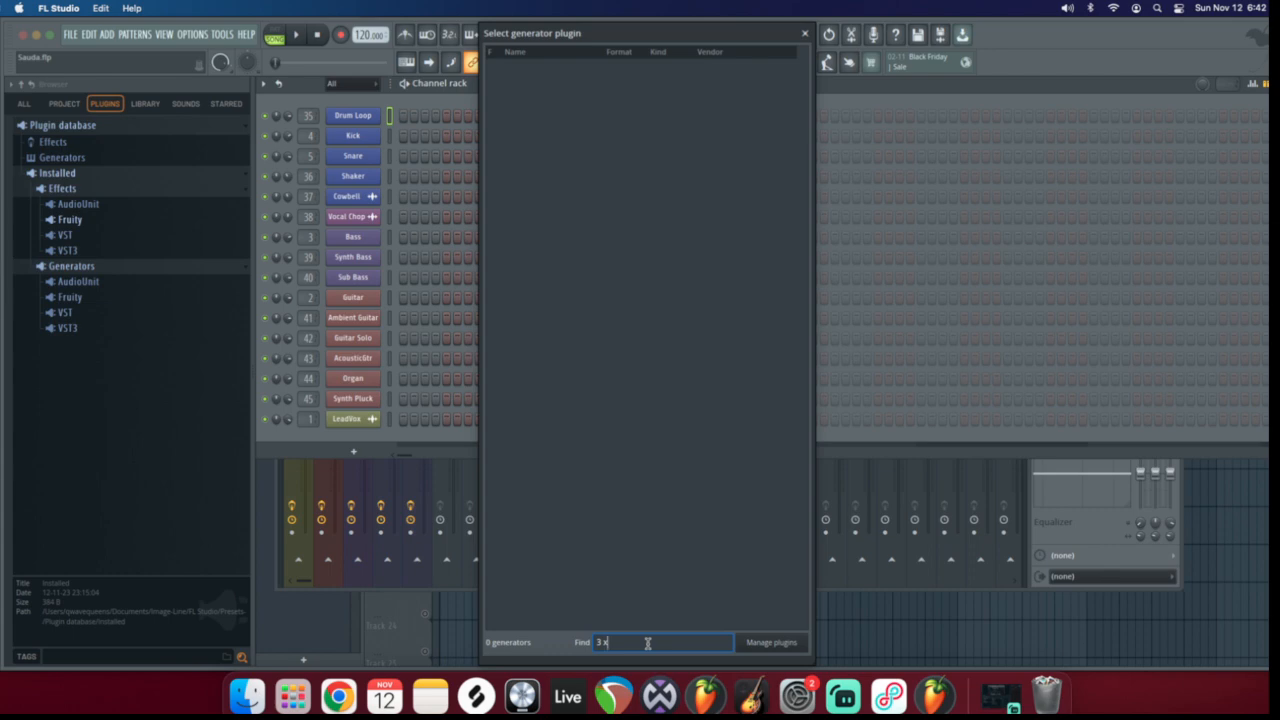
pyautogui.press('BackSpace')
pyautogui.write('os')
pyautogui.press('BackSpace')
pyautogui.press('BackSpace')
pyautogui.press('BackSpace')
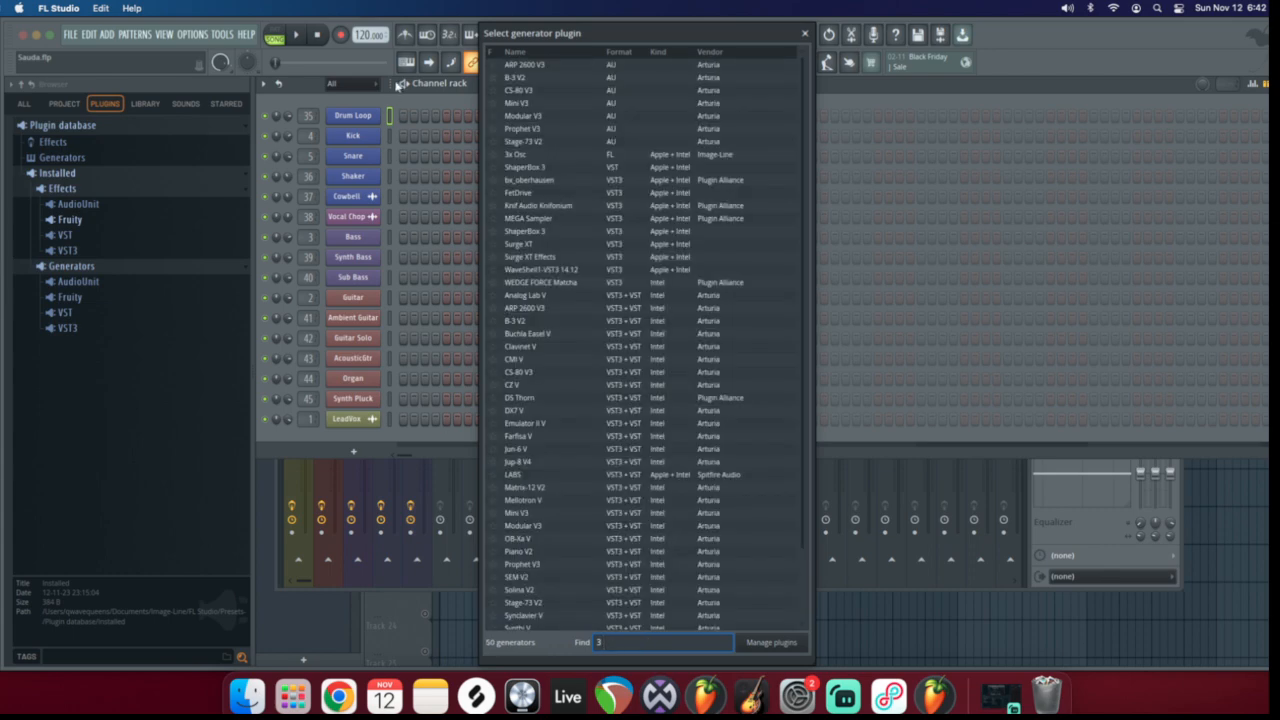
pyautogui.doubleClick(533, 156)
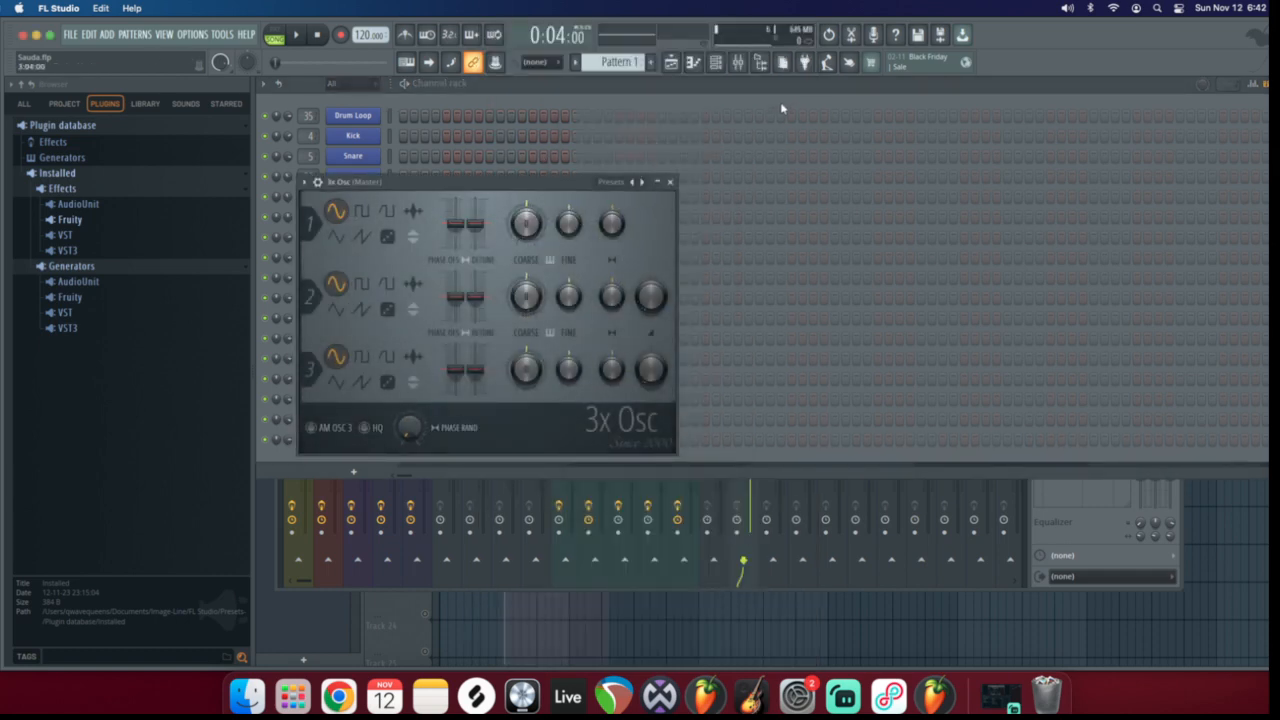
# Shrink and close the channel rack, and move the 3x Osc window over the mixer's middle tracks
pyautogui.click(629, 138)
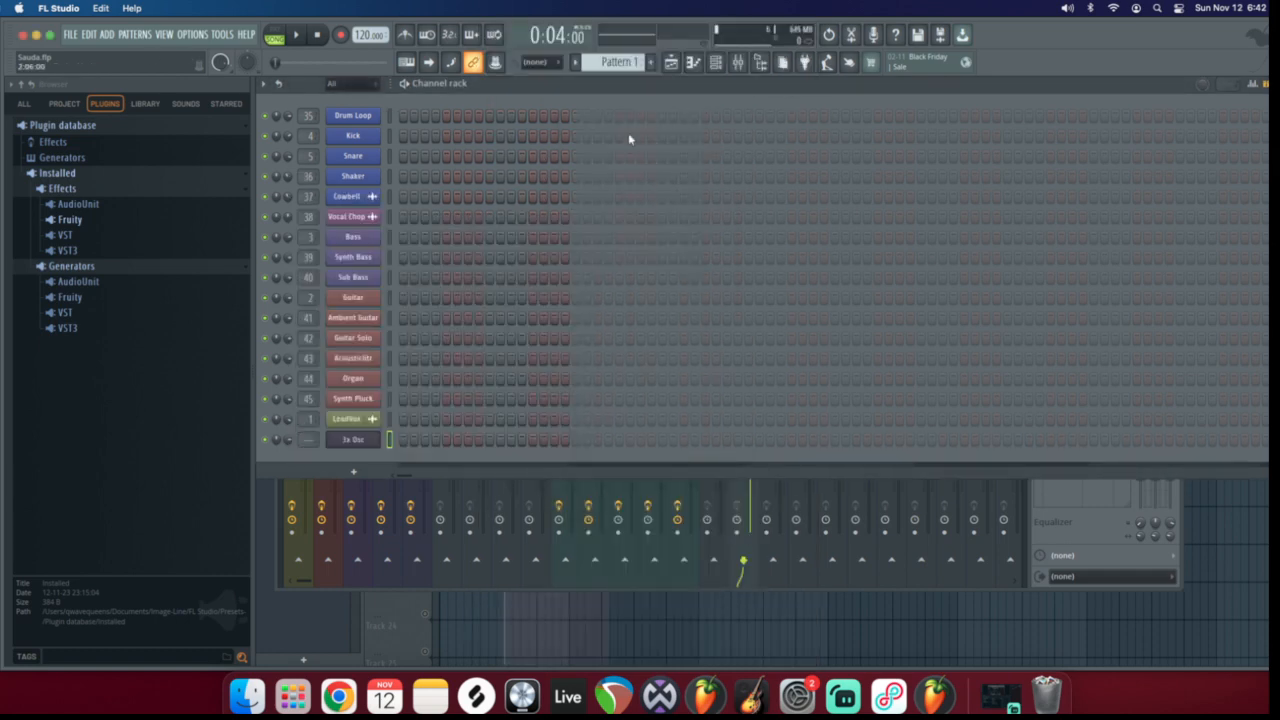
pyautogui.doubleClick(1169, 88)
pyautogui.moveTo(936, 274); pyautogui.dragTo(588, 304)
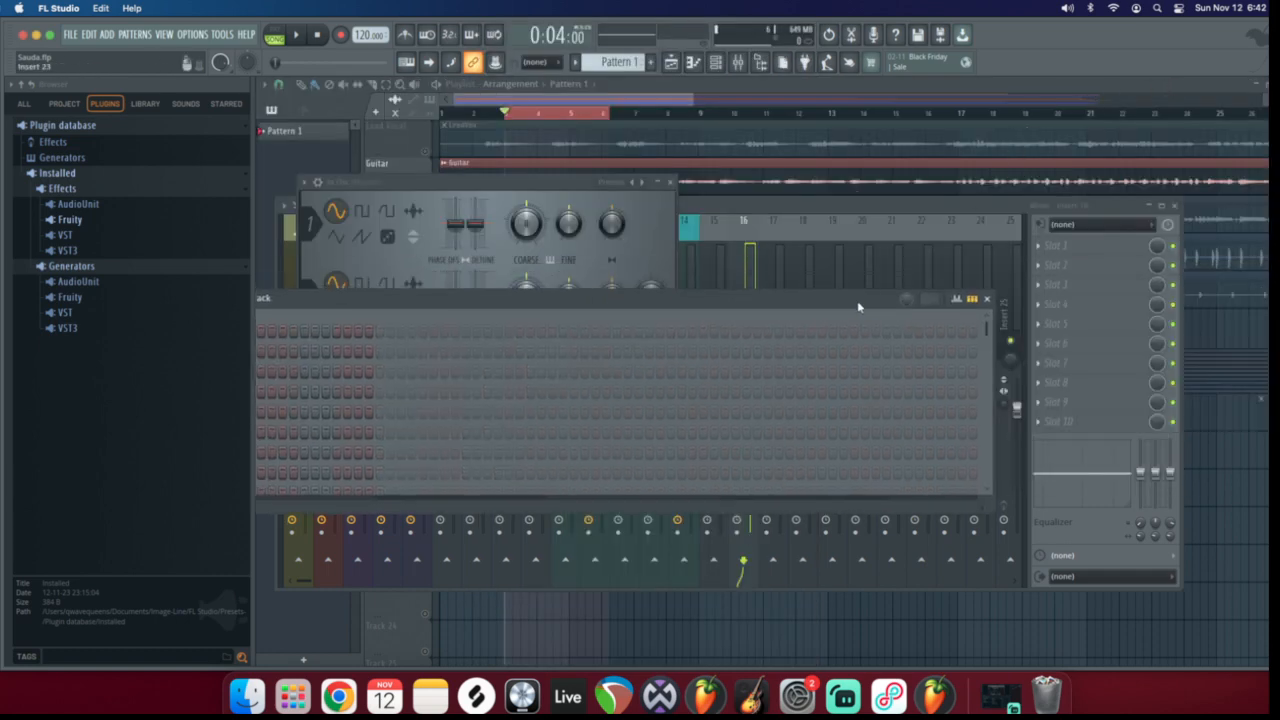
pyautogui.click(987, 299)
pyautogui.moveTo(576, 194); pyautogui.dragTo(837, 200)
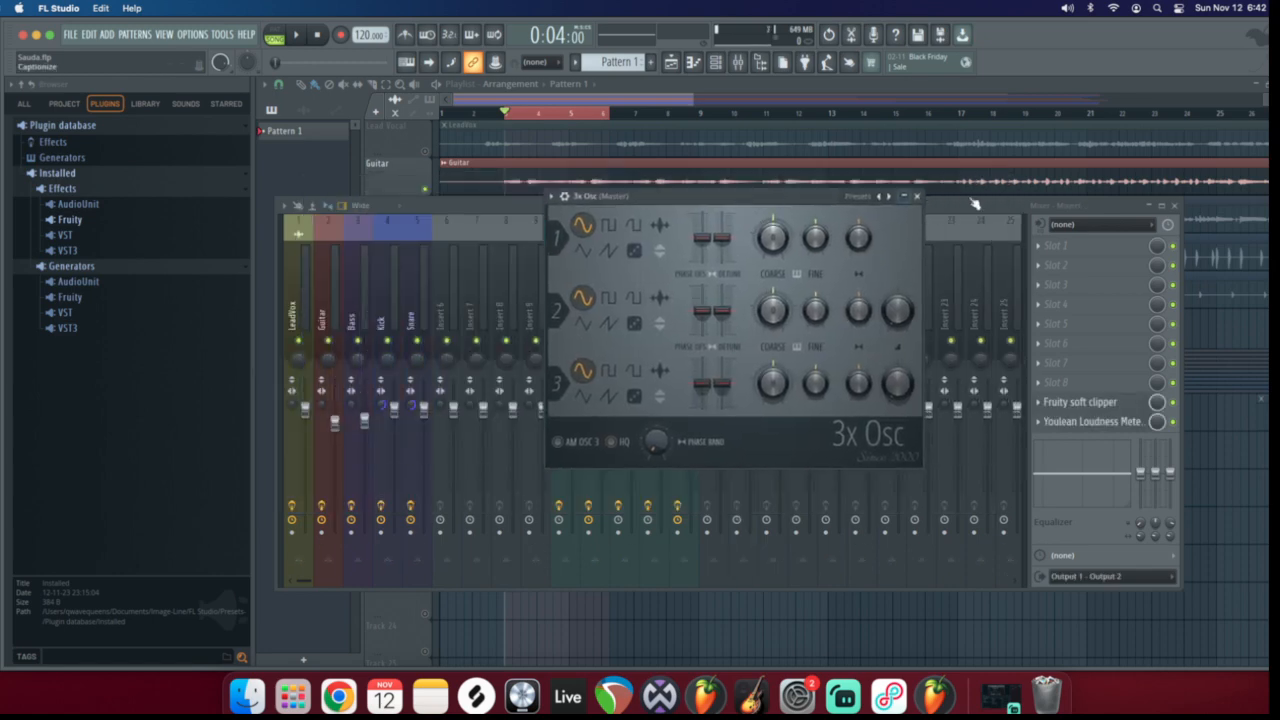
# Show the 3x Osc channel settings, route the channel to mixer track 6, and close the plugin window
pyautogui.click(565, 197)
pyautogui.click(907, 234)
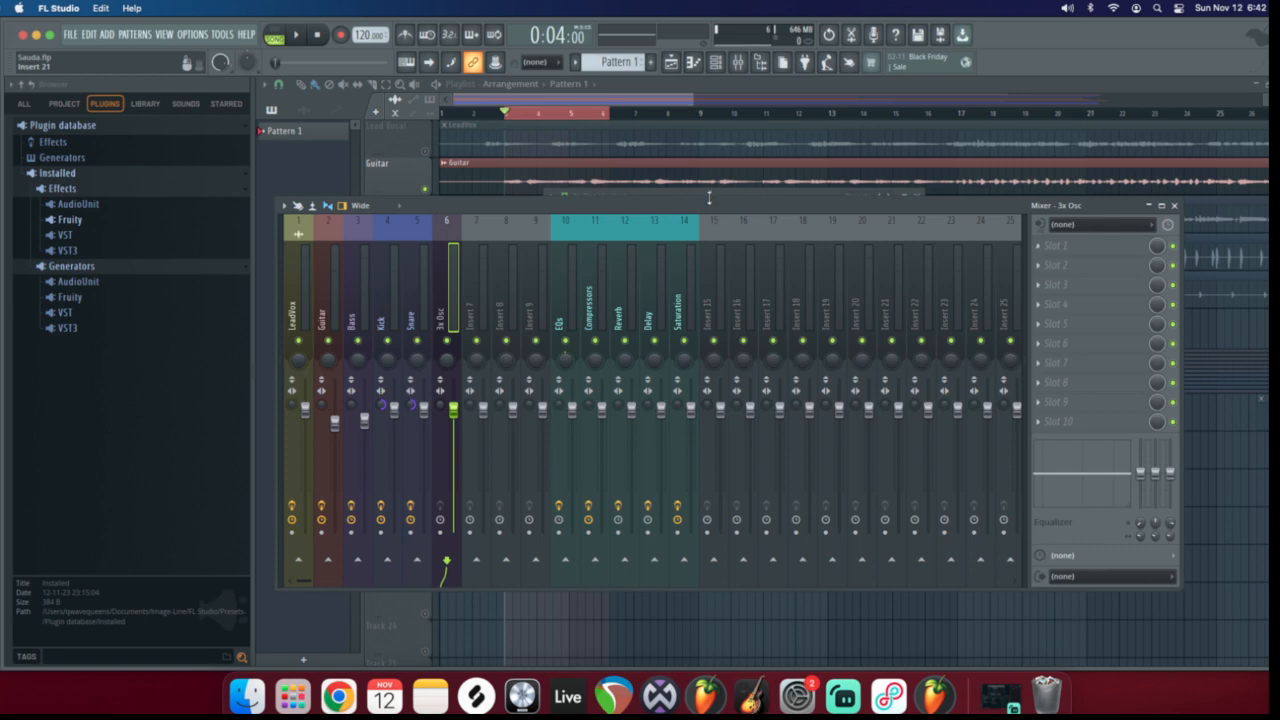
pyautogui.moveTo(709, 197)
pyautogui.mouseDown()
pyautogui.moveTo(700, 180)
pyautogui.moveTo(700, 214)
pyautogui.mouseUp()
pyautogui.click(885, 205)
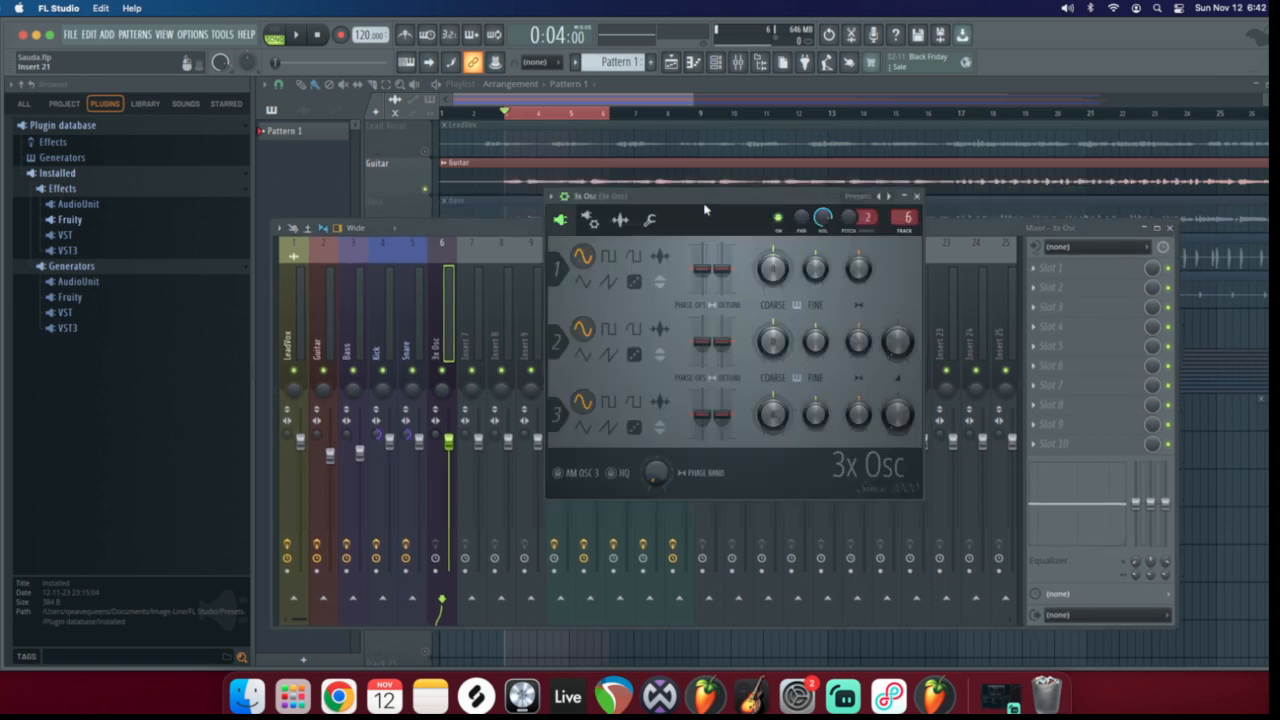
pyautogui.click(917, 196)
# Draw one-bar F4 notes in bars 1, 2 and 3 of the 3x Osc piano roll and delete the stray note above
pyautogui.click(693, 62)
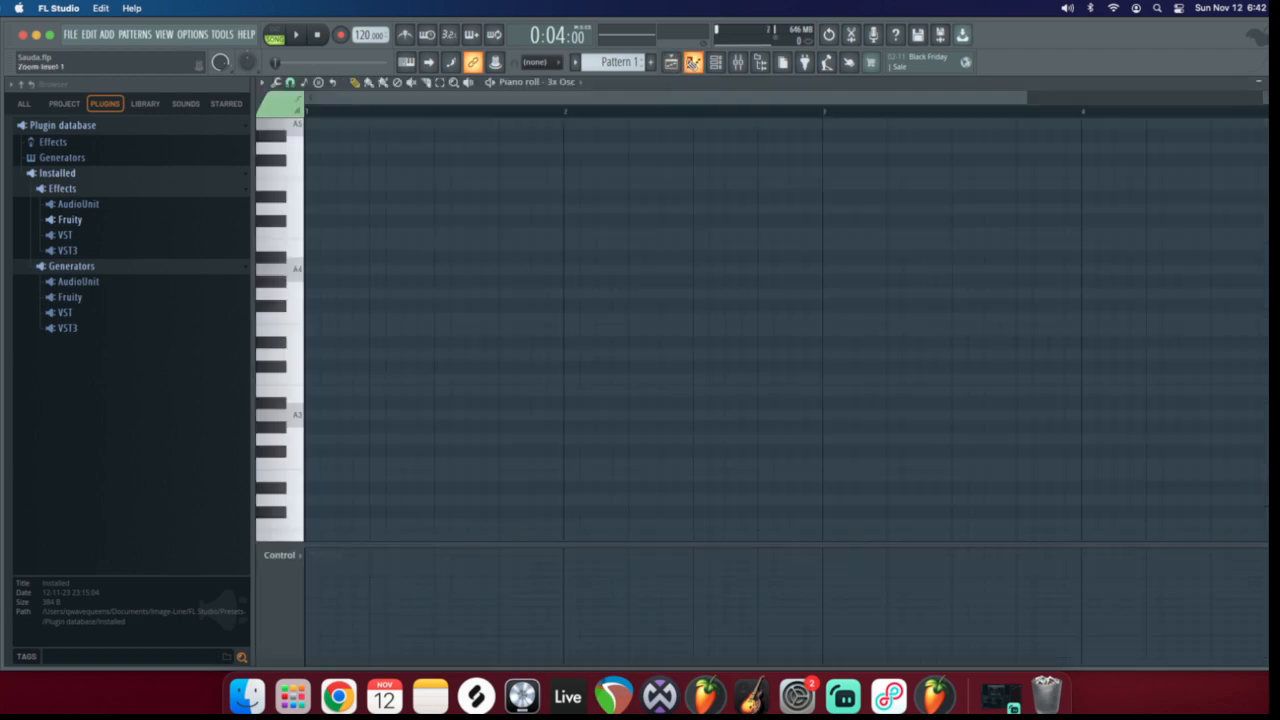
pyautogui.click(334, 320)
pyautogui.moveTo(343, 320); pyautogui.dragTo(566, 322)
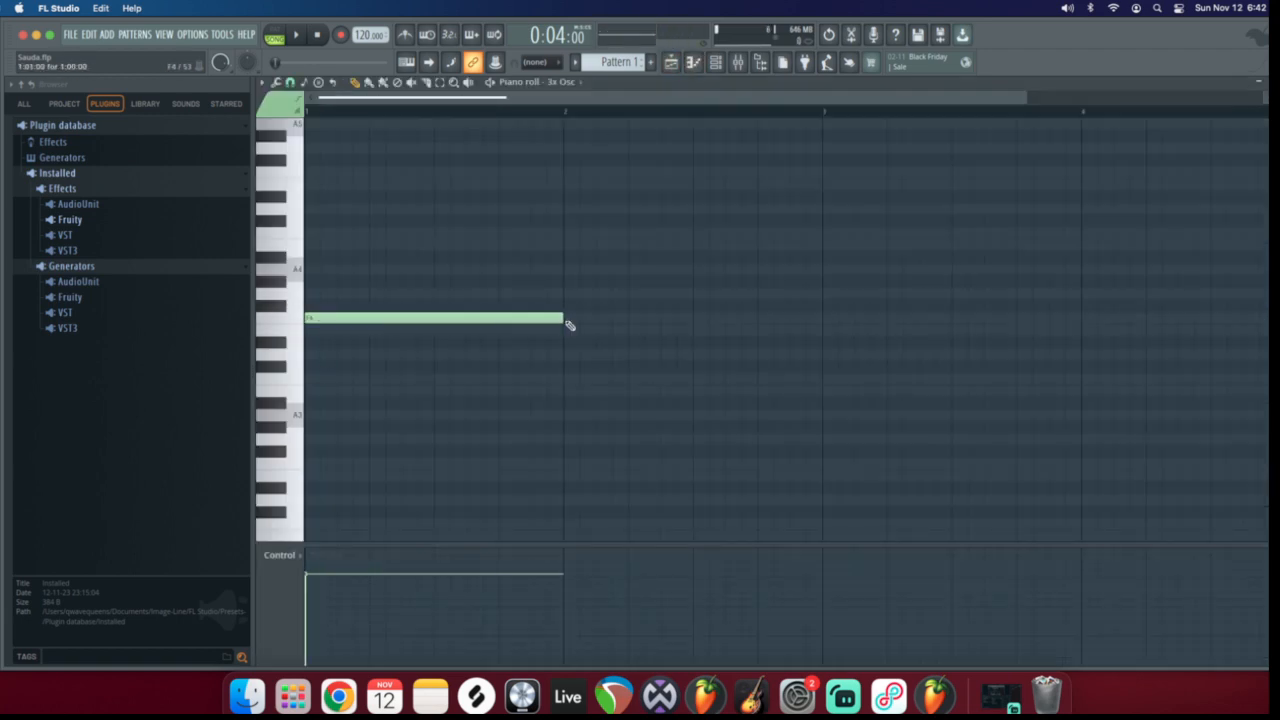
pyautogui.click(569, 318)
pyautogui.click(836, 306)
pyautogui.click(856, 320)
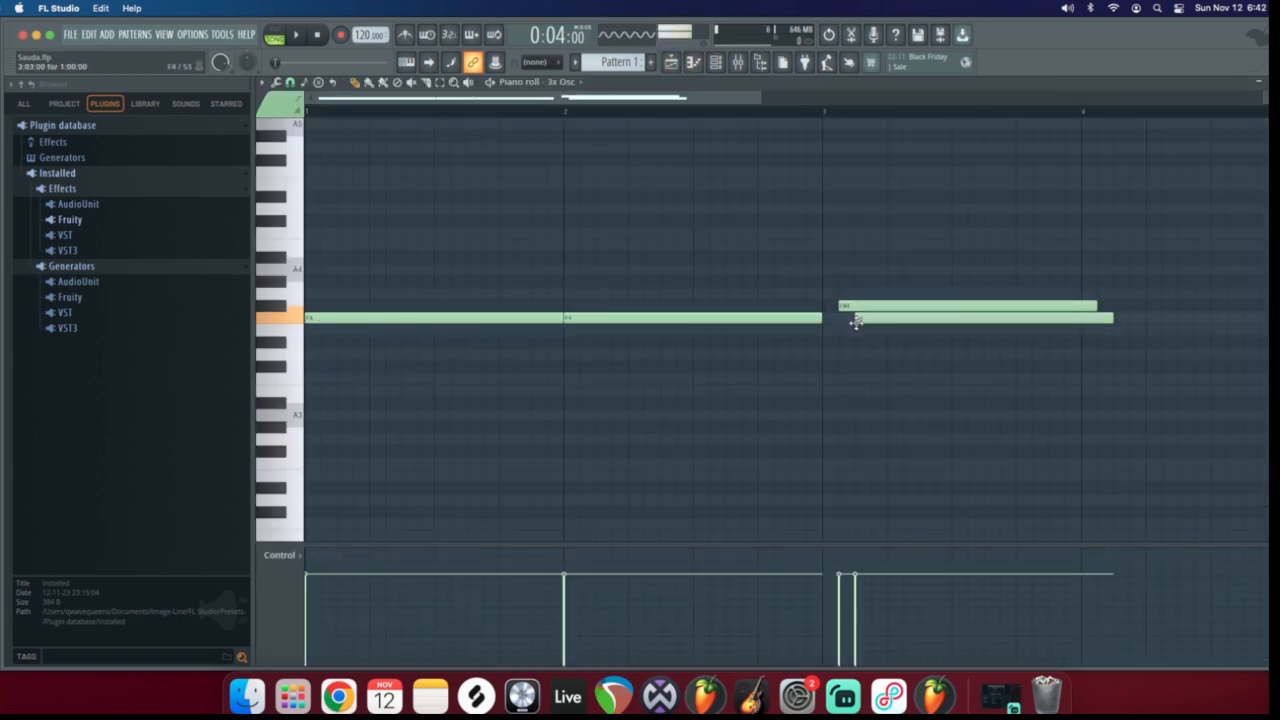
pyautogui.moveTo(856, 322); pyautogui.dragTo(832, 318)
pyautogui.rightClick(862, 307)
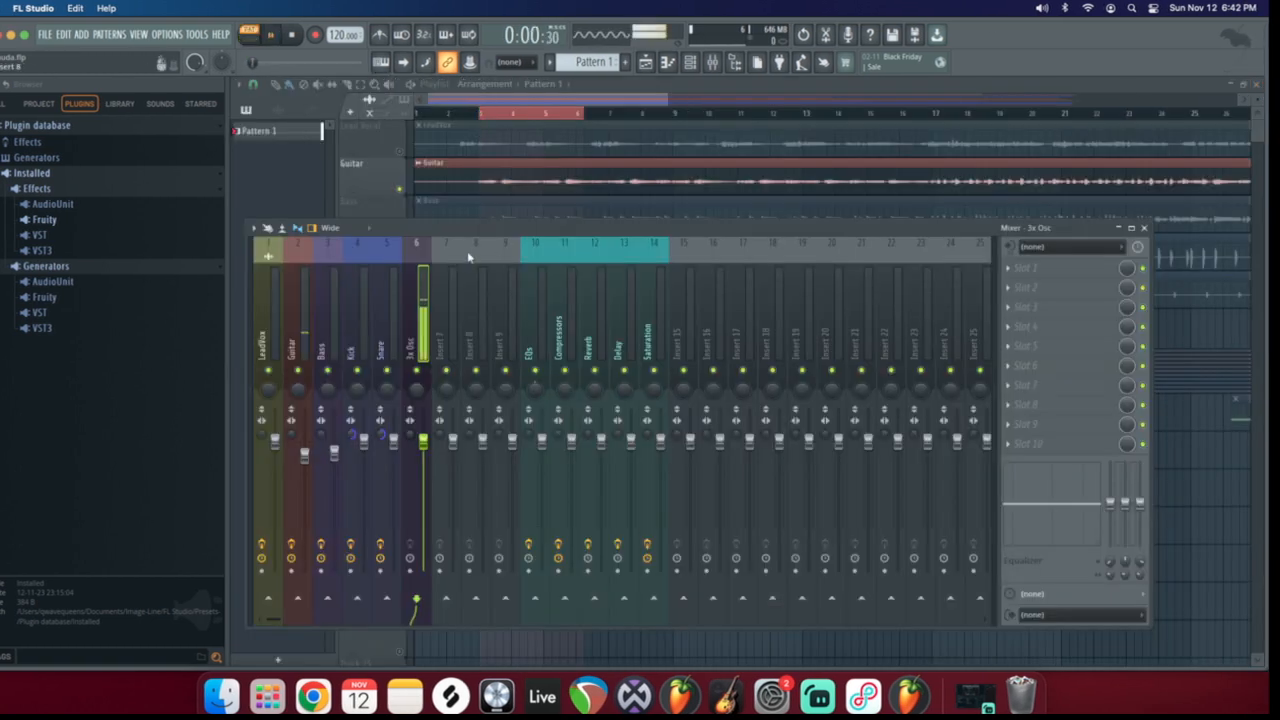
# Add Fruity Parametric EQ 2 to slot 1 of the 3x Osc track and play the pattern briefly through it
pyautogui.press('space')
pyautogui.click(1030, 268)
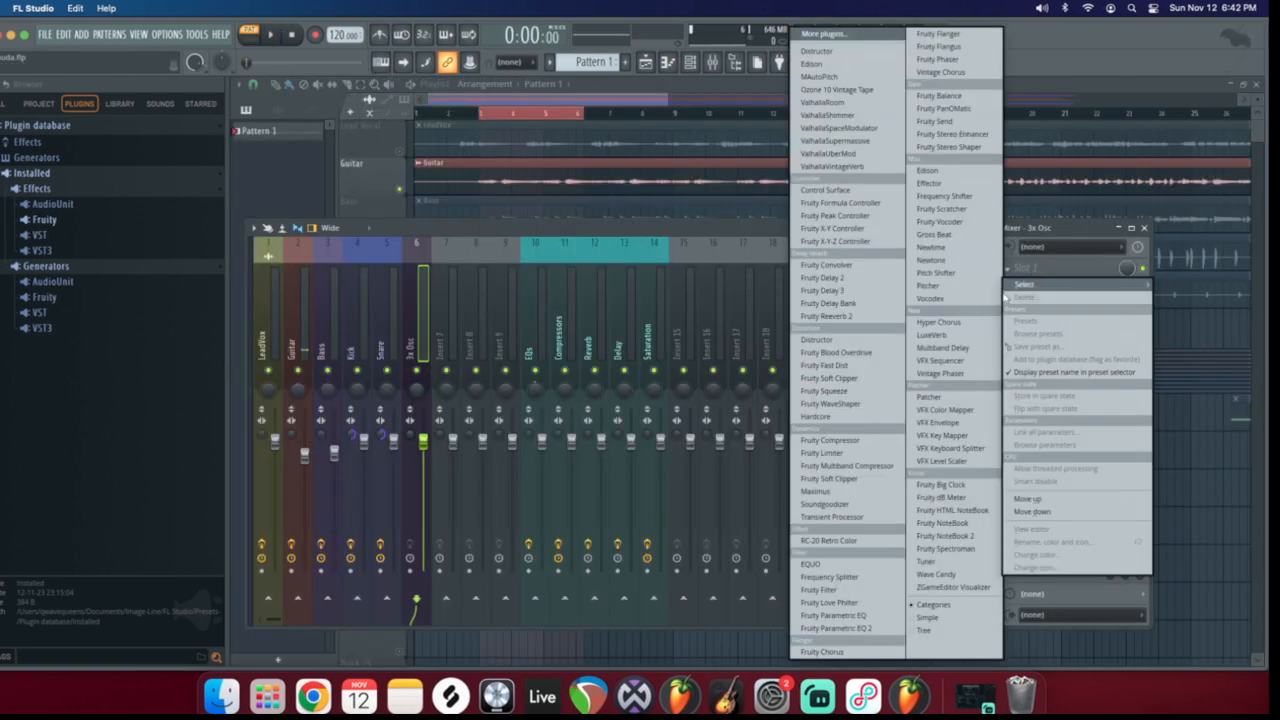
pyautogui.click(880, 632)
pyautogui.moveTo(486, 257); pyautogui.dragTo(614, 261)
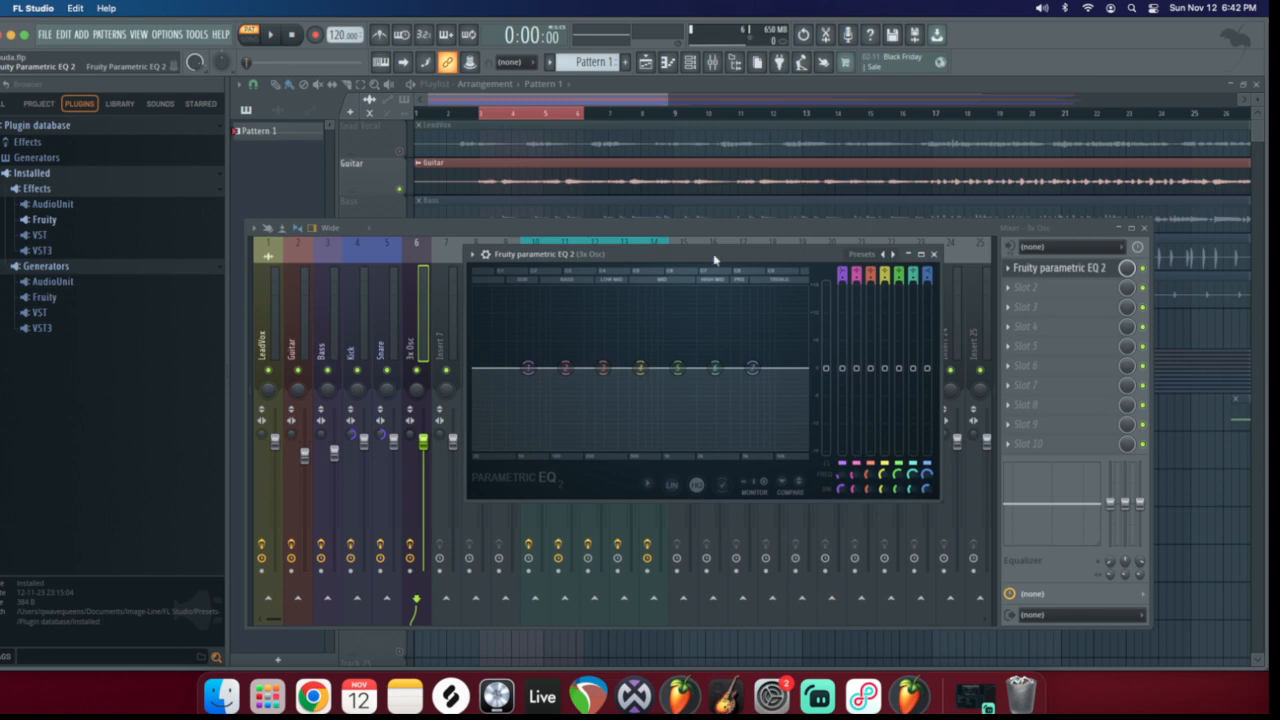
pyautogui.press('space')
pyautogui.press('space')
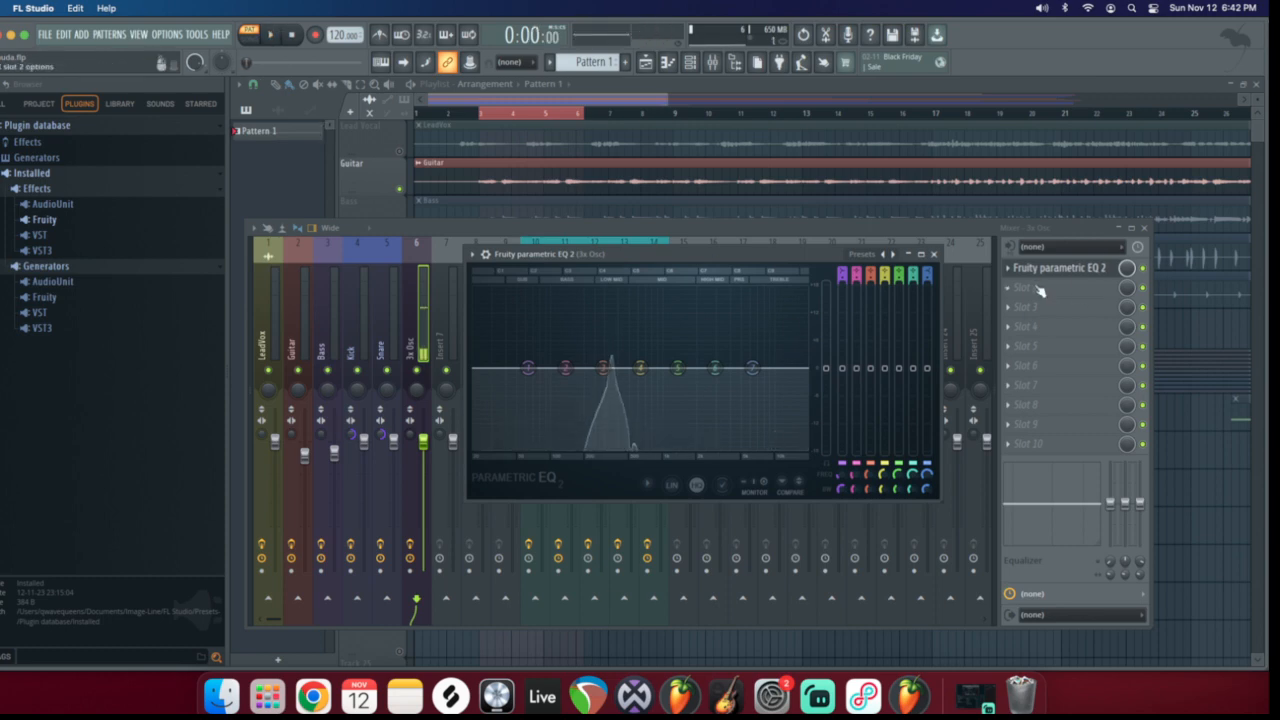
# Search the effect plugins for "fruity lim" and add Fruity Limiter to slot 2 of the 3x Osc track
pyautogui.click(1040, 290)
pyautogui.click(847, 36)
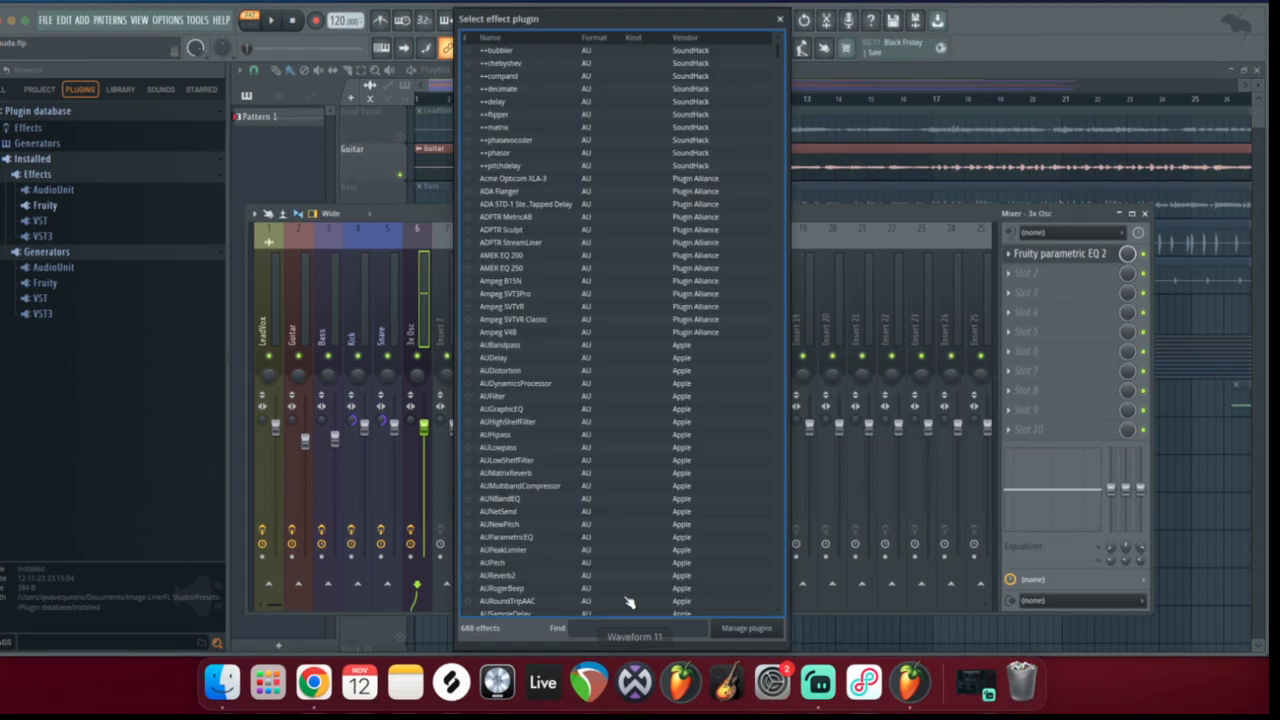
pyautogui.click(612, 628)
pyautogui.write('frui')
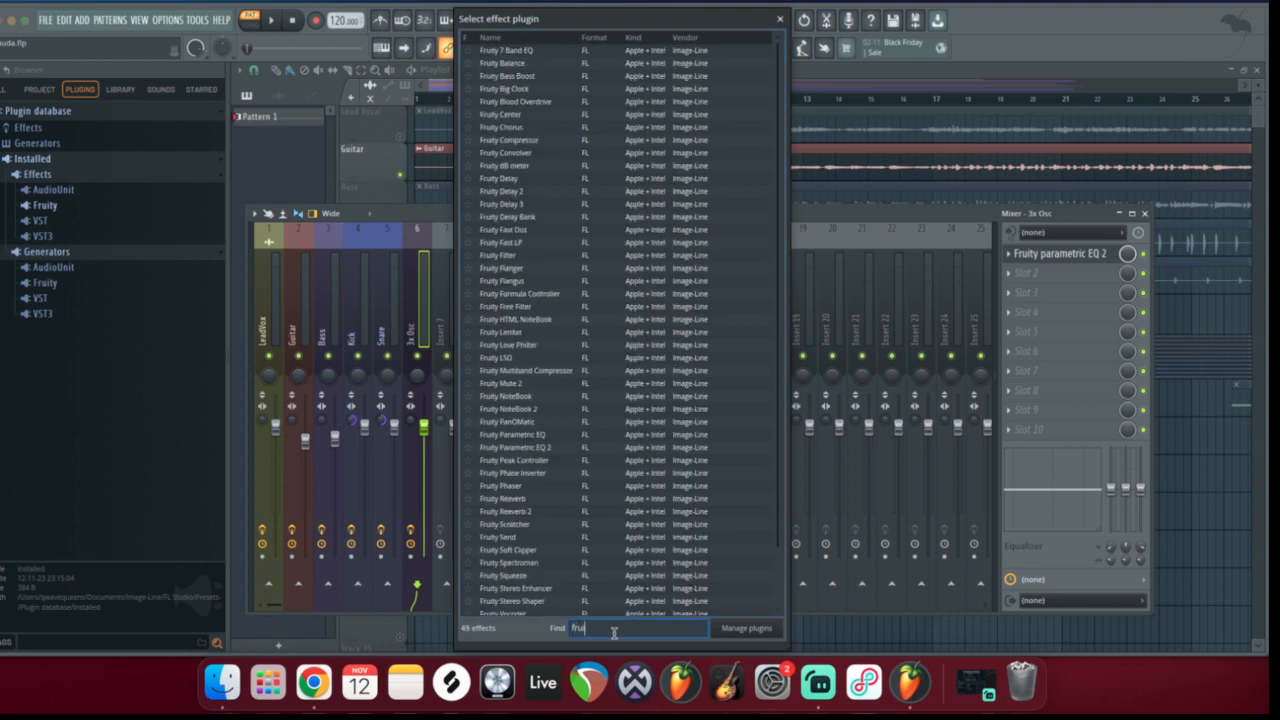
pyautogui.write('ty lim')
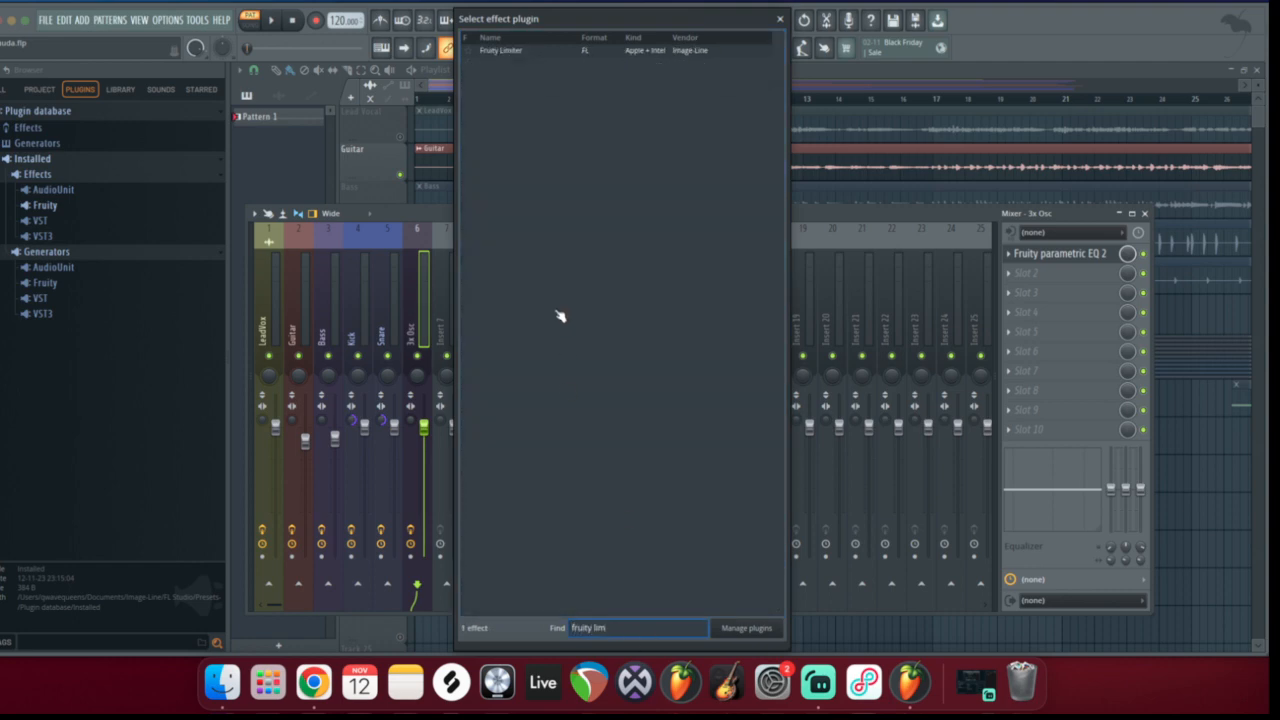
pyautogui.doubleClick(534, 50)
# Move the mixer down and arrange the Fruity Limiter and Parametric EQ 2 windows above it so both displays show
pyautogui.moveTo(518, 257); pyautogui.dragTo(672, 236)
pyautogui.click(932, 233)
pyautogui.click(1041, 273)
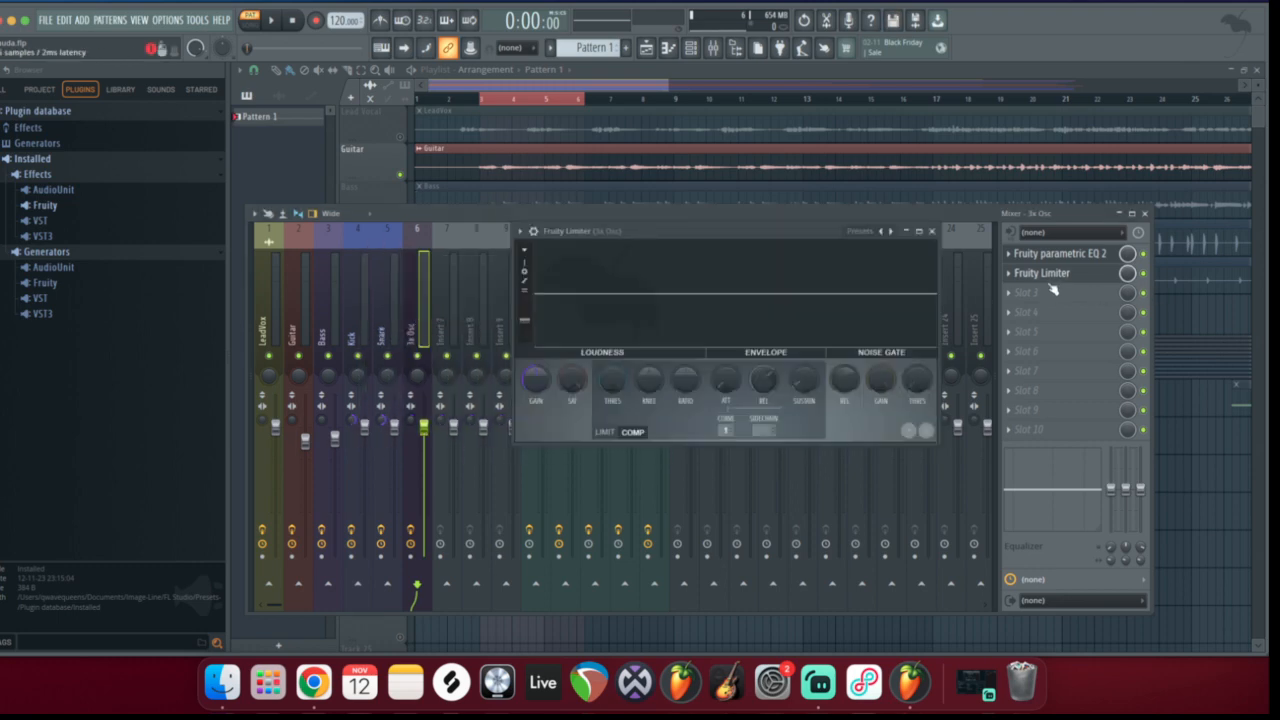
pyautogui.moveTo(522, 287); pyautogui.dragTo(511, 518)
pyautogui.moveTo(628, 160); pyautogui.dragTo(802, 148)
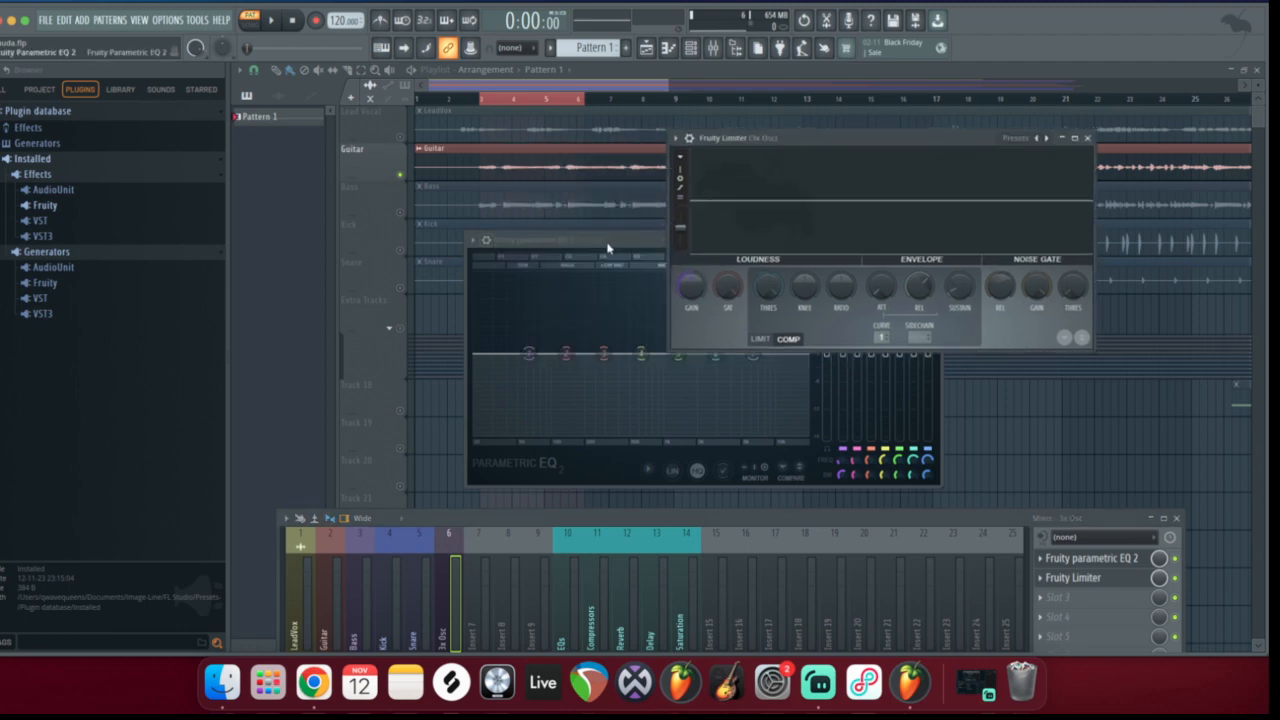
pyautogui.moveTo(580, 241); pyautogui.dragTo(440, 241)
pyautogui.moveTo(802, 148); pyautogui.dragTo(766, 140)
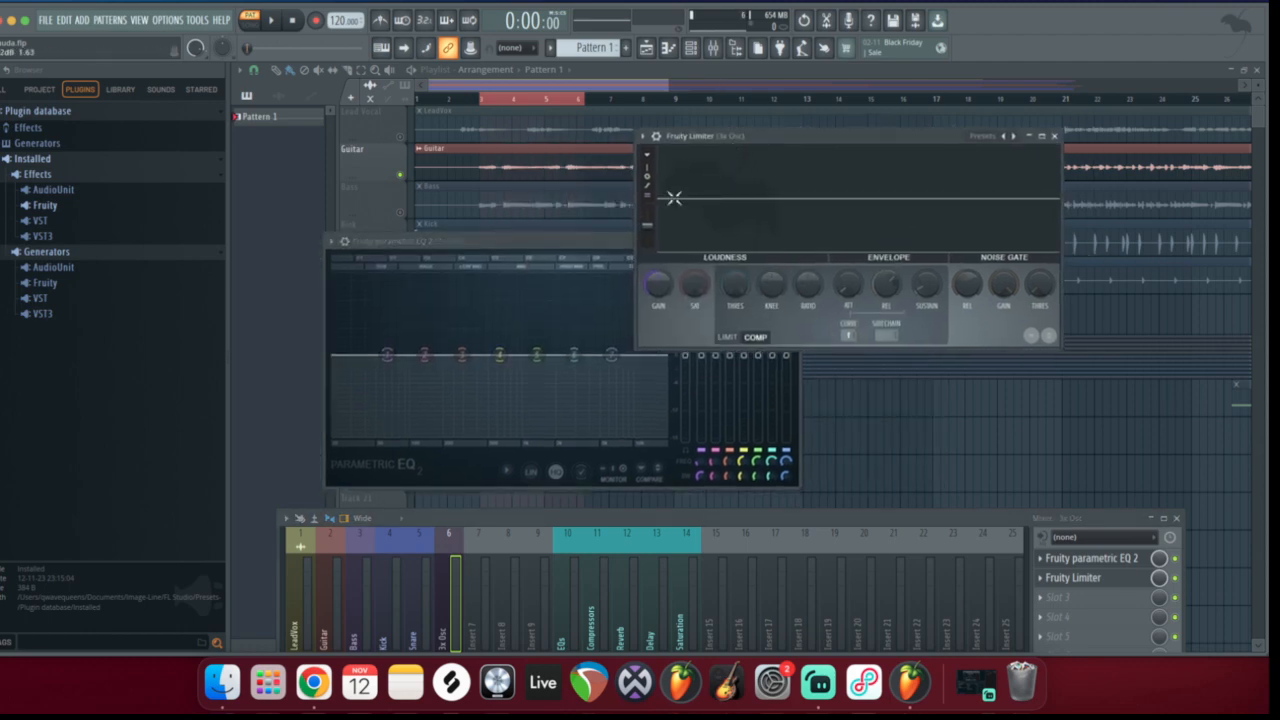
# Play the pattern briefly, then move Fruity Limiter above Fruity parametric EQ 2 in the 3x Osc effect chain
pyautogui.press('space')
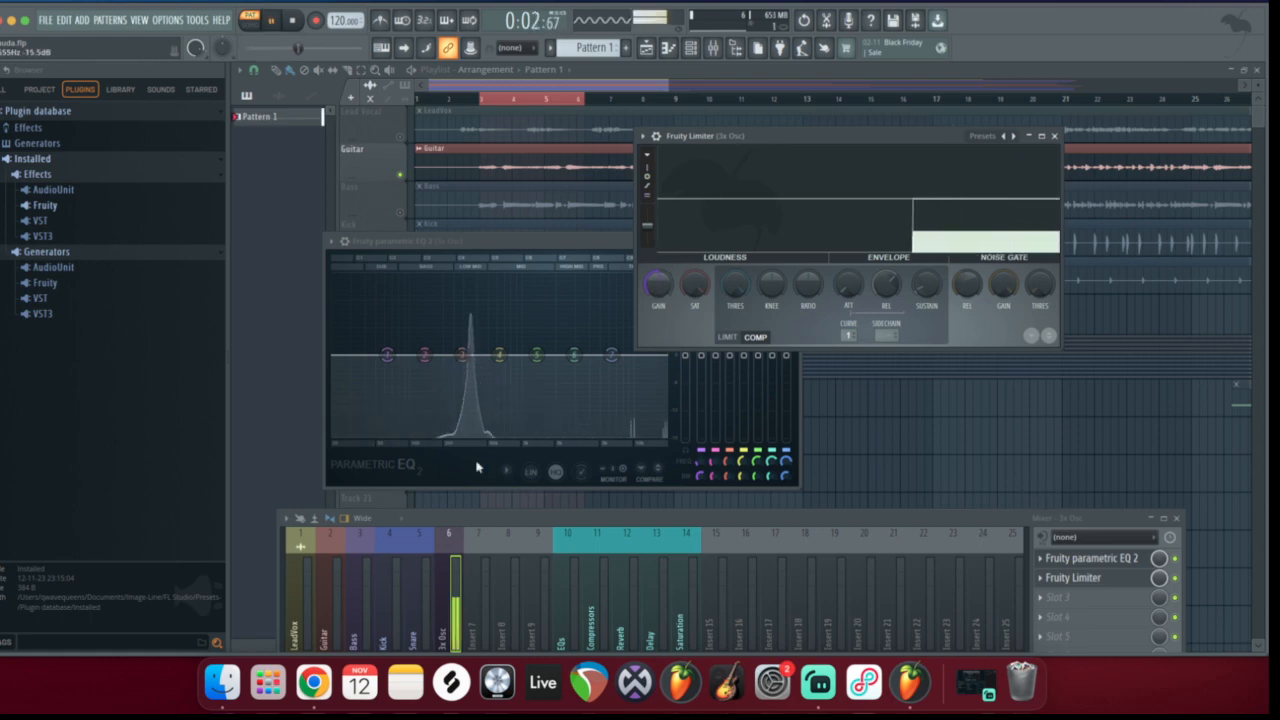
pyautogui.press('space')
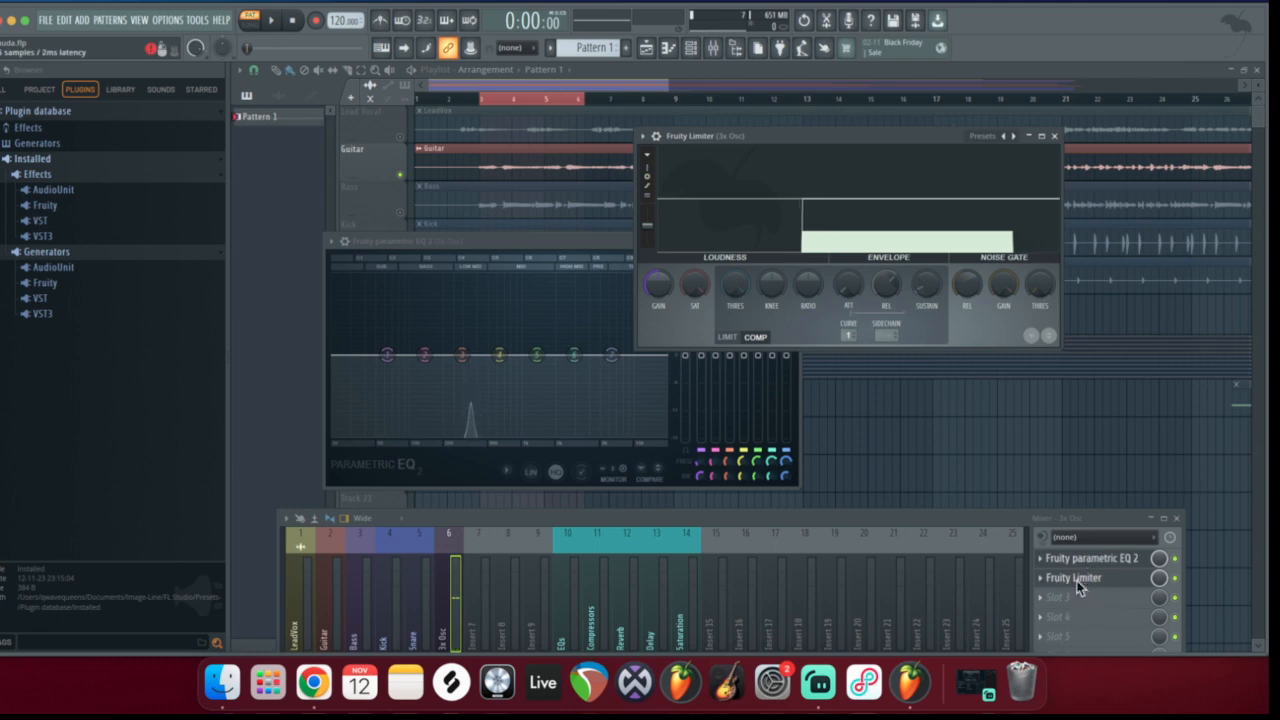
pyautogui.moveTo(1077, 584); pyautogui.dragTo(1086, 560)
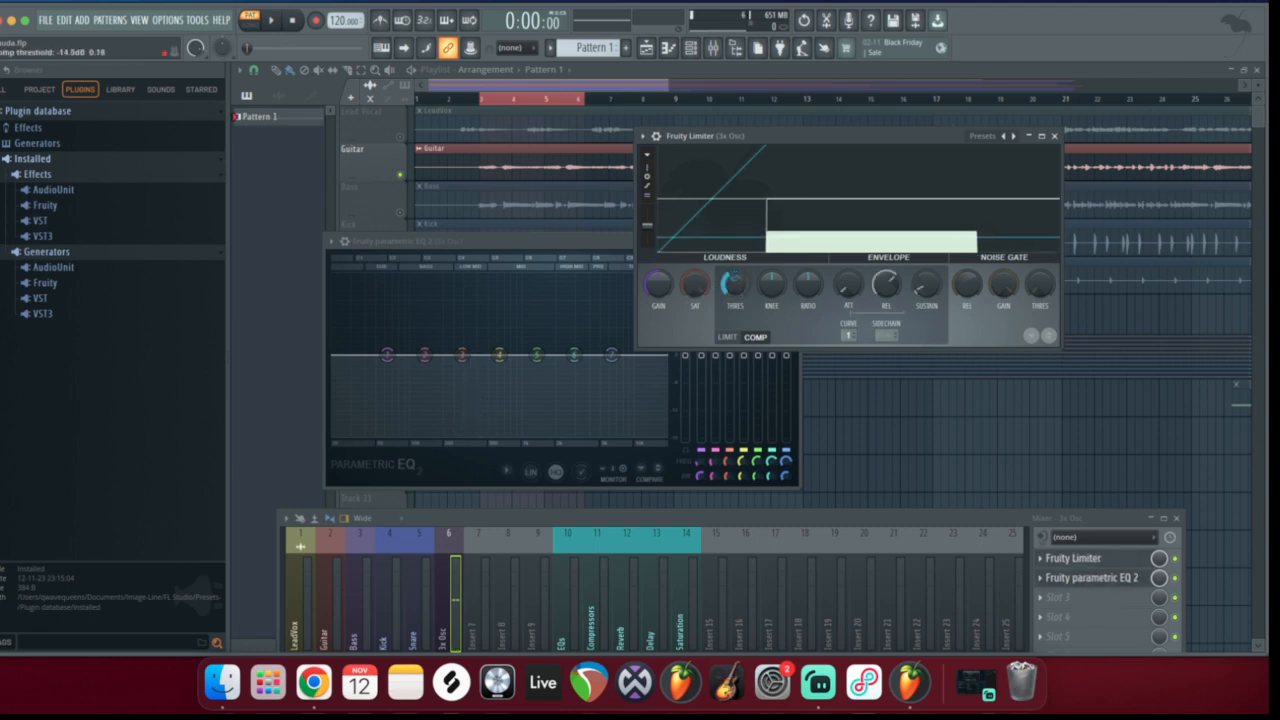
# Play the pattern, lower Fruity Limiter's threshold to about -24.3 dB and briefly boost band 3 of Parametric EQ 2
pyautogui.press('space')
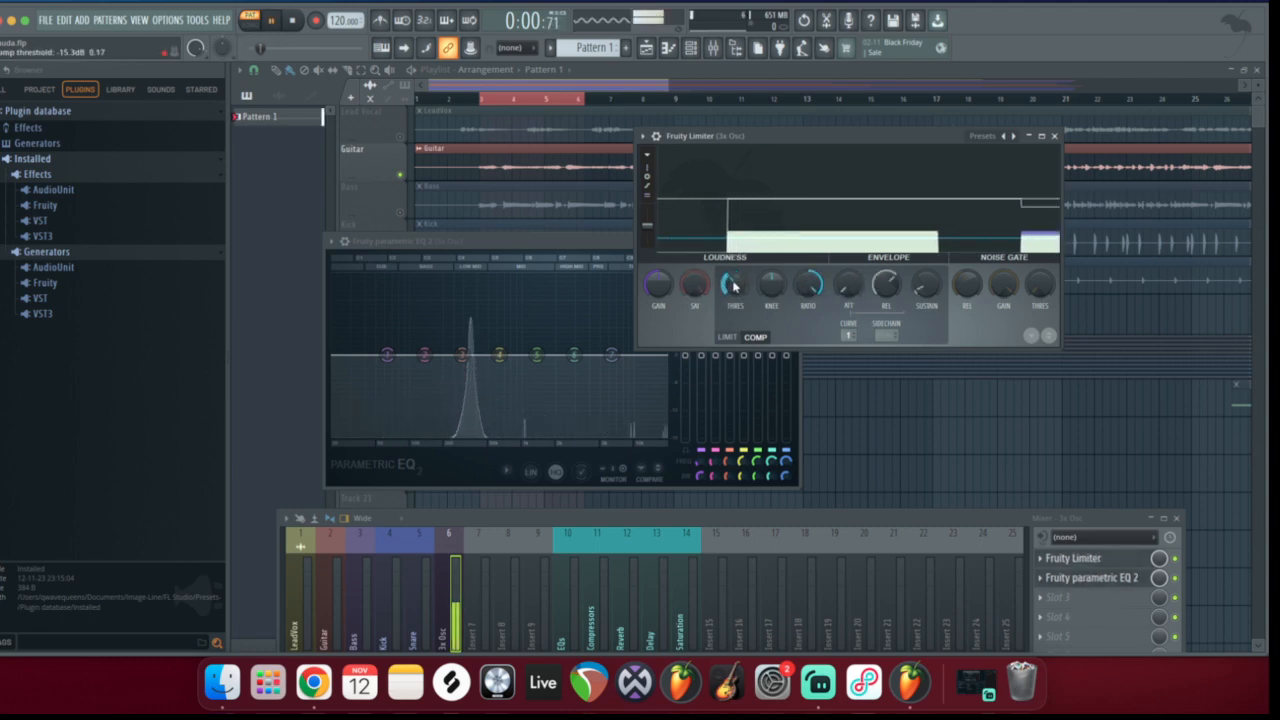
pyautogui.moveTo(735, 286)
pyautogui.mouseDown()
pyautogui.moveTo(735, 390)
pyautogui.moveTo(735, 352)
pyautogui.mouseUp()
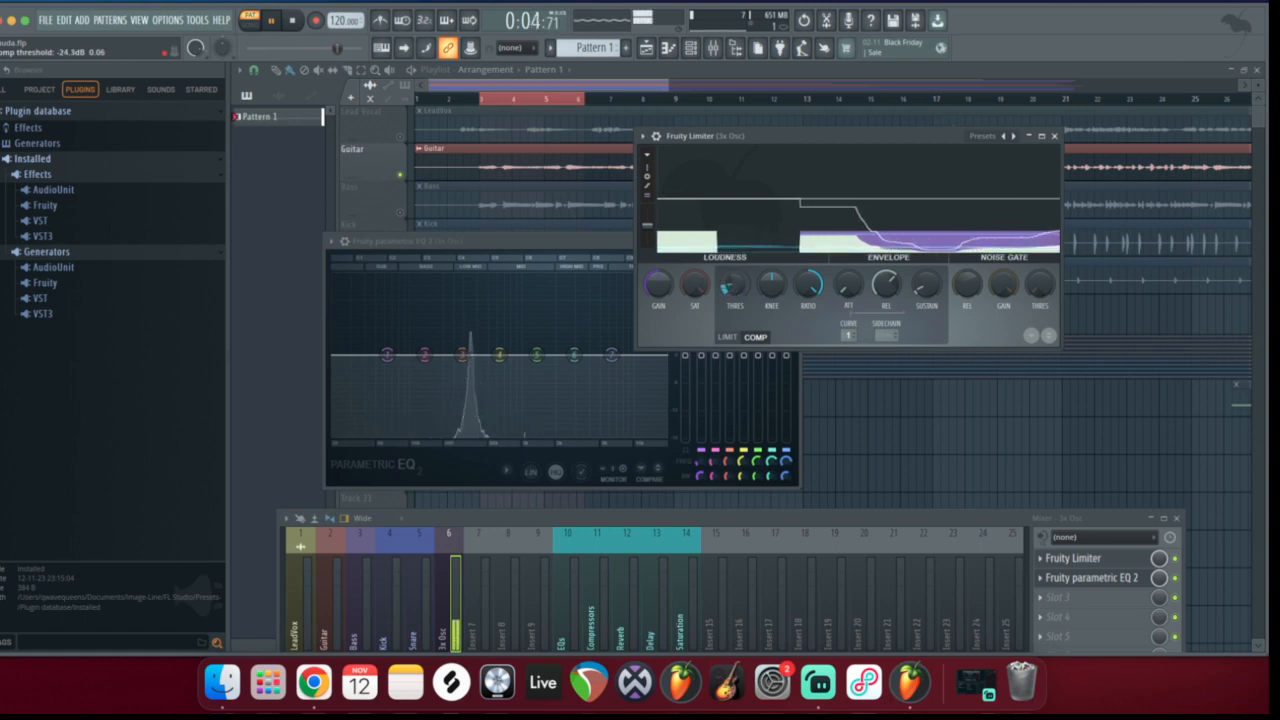
pyautogui.click(467, 347)
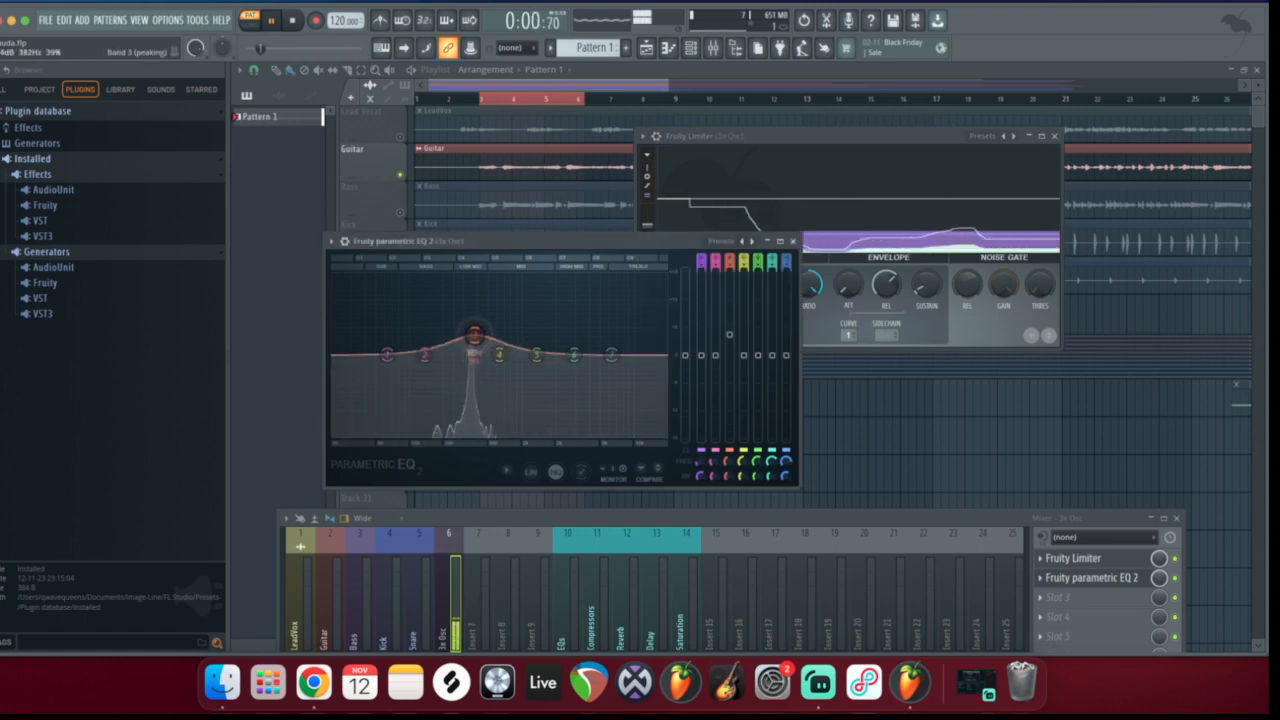
pyautogui.click(729, 143)
# Reset Fruity Limiter's threshold and ratio to their defaults and stop playback
pyautogui.moveTo(738, 291); pyautogui.dragTo(738, 278)
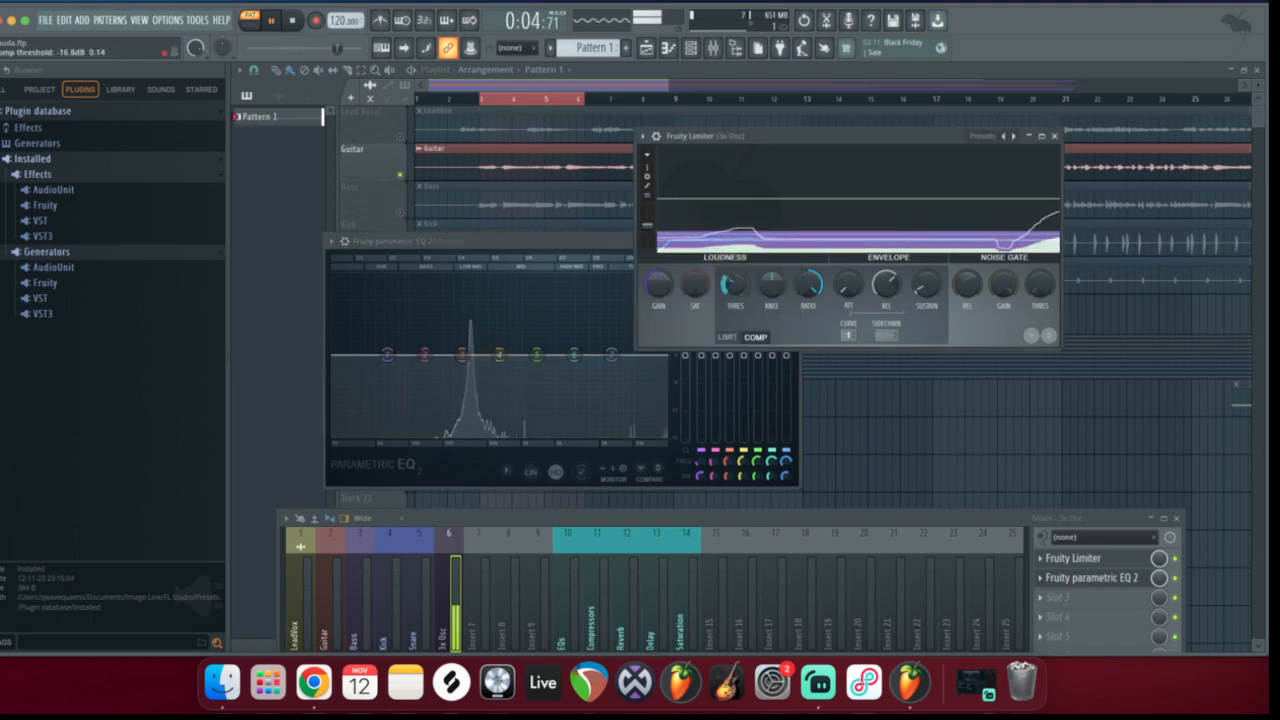
pyautogui.rightClick(740, 294)
pyautogui.click(766, 303)
pyautogui.press('space')
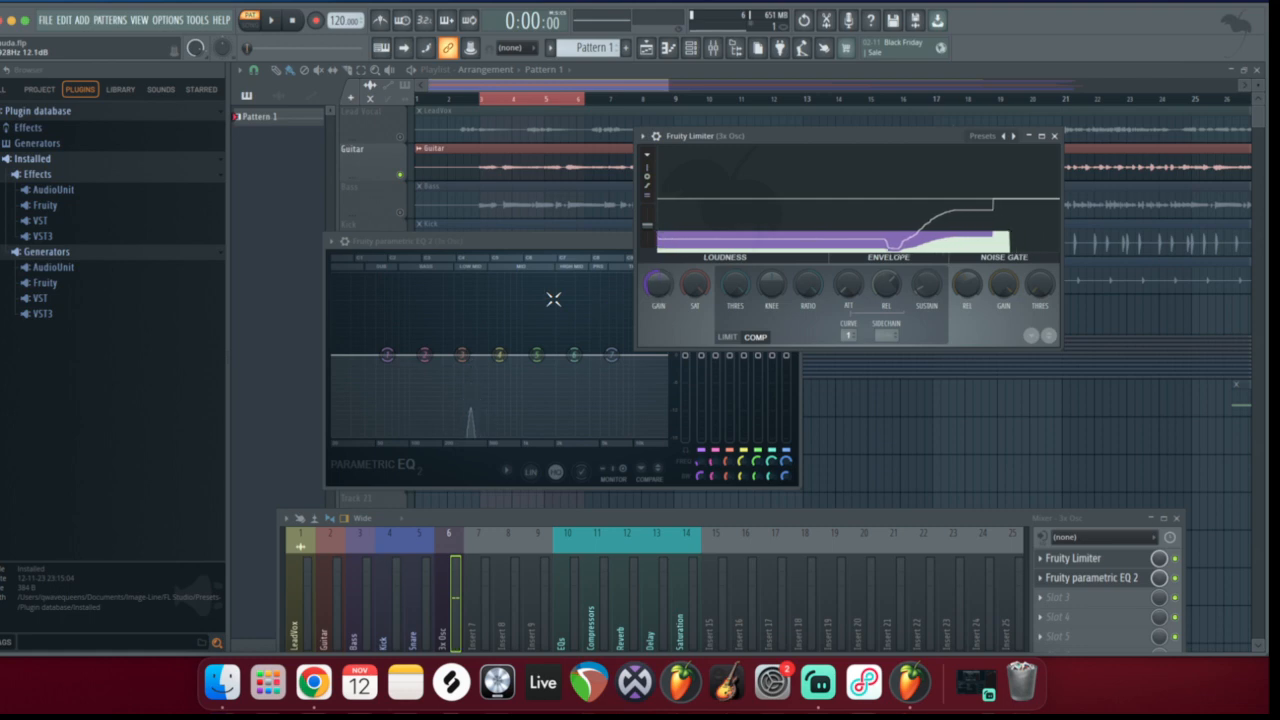
# Audition the pattern with EQ band 7 boosted to its maximum, reset the band and stop playback
pyautogui.press('space')
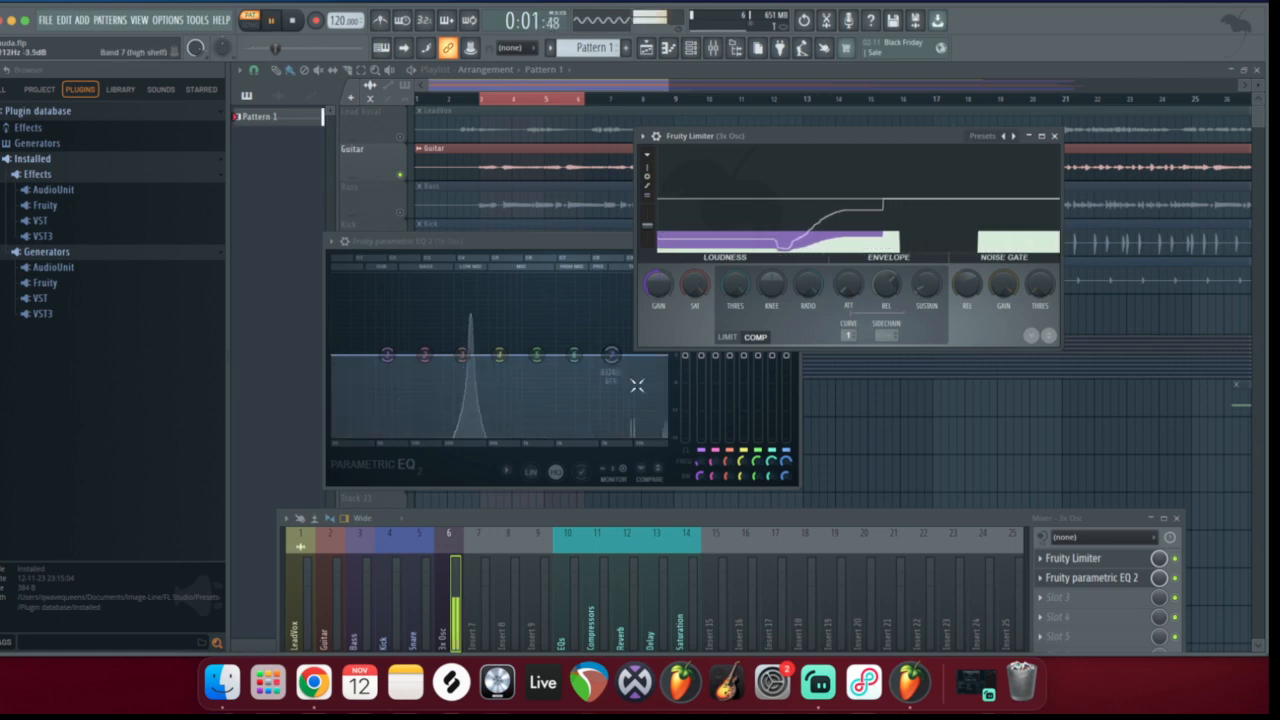
pyautogui.press('space')
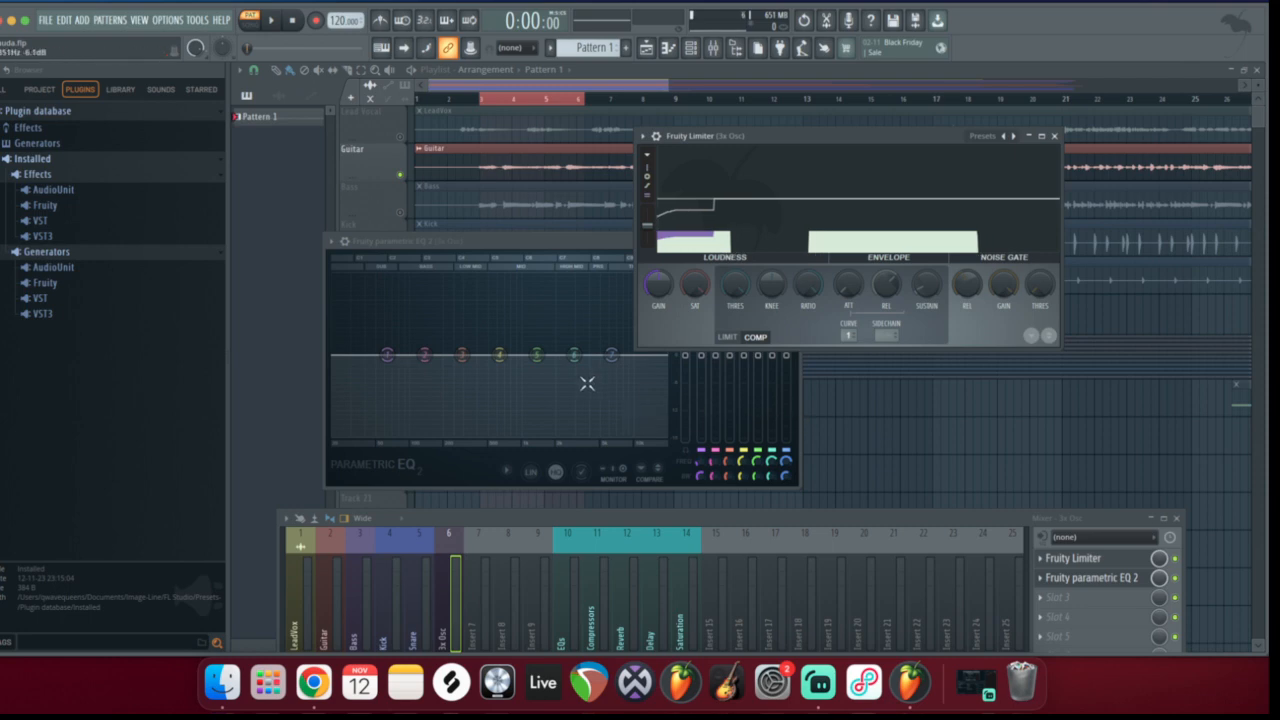
pyautogui.press('space')
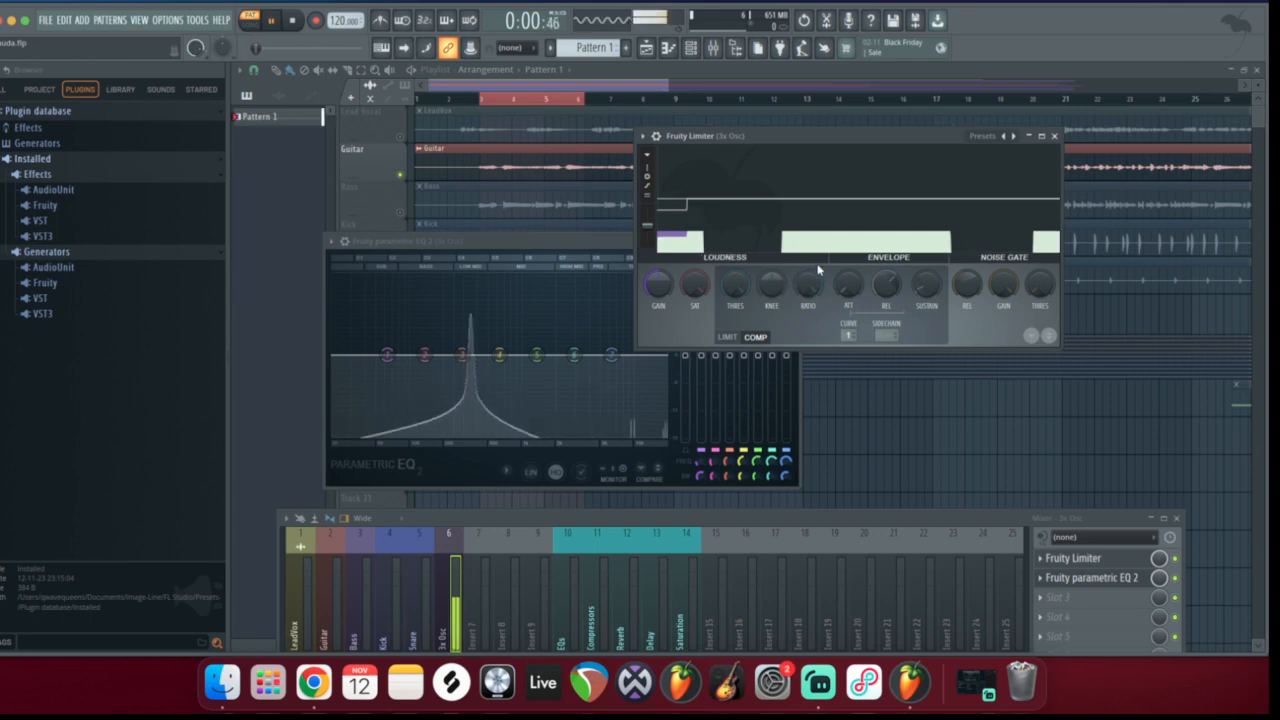
pyautogui.moveTo(603, 366); pyautogui.dragTo(616, 272)
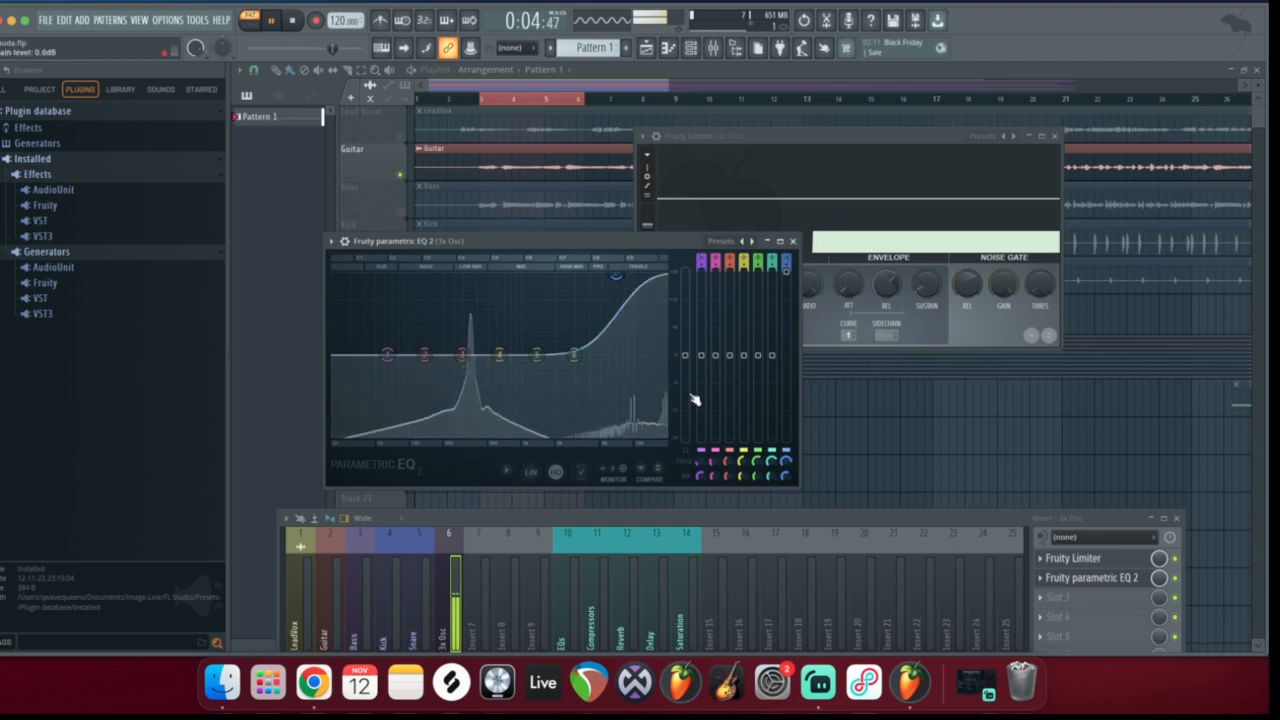
pyautogui.rightClick(619, 280)
pyautogui.click(648, 294)
pyautogui.press('space')
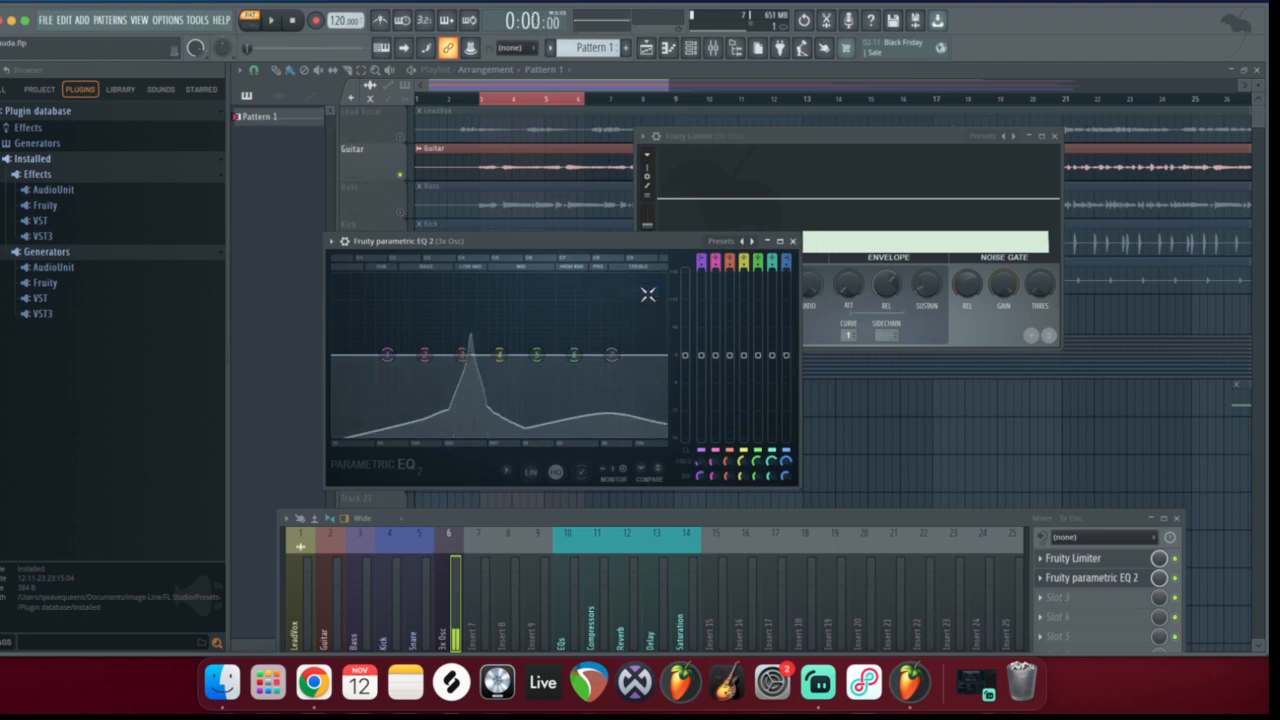
# Close the Parametric EQ 2 and Fruity Limiter windows and move the mixer back up so its faders show
pyautogui.click(792, 241)
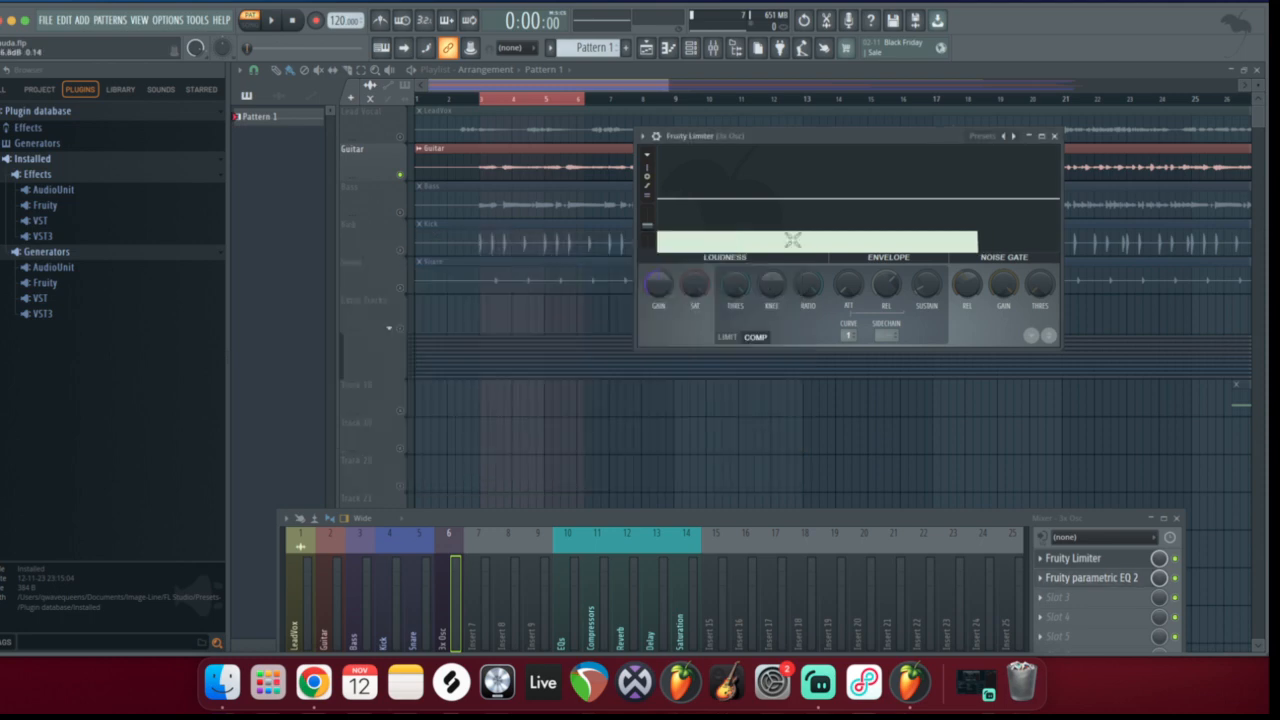
pyautogui.click(1053, 136)
pyautogui.moveTo(596, 517); pyautogui.dragTo(563, 248)
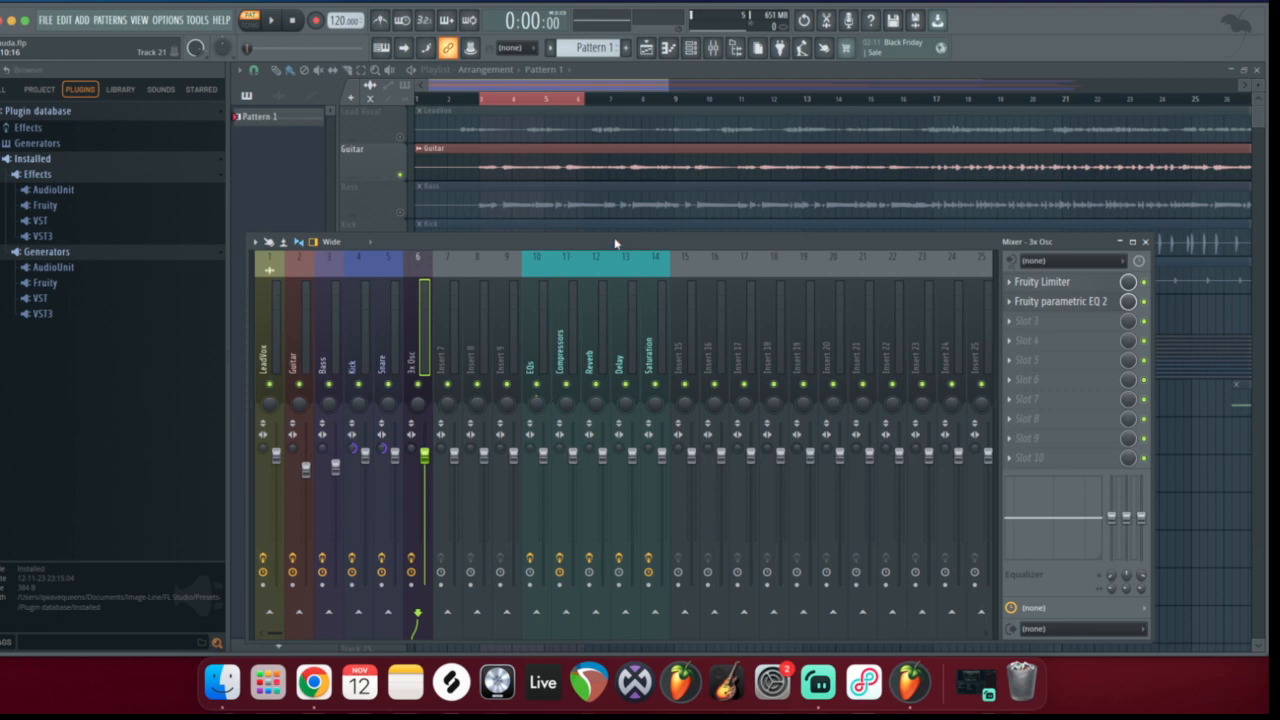
# Delete Fruity parametric EQ 2 and Fruity Limiter from the 3x Osc track's effect slots
pyautogui.click(1017, 307)
pyautogui.click(1040, 331)
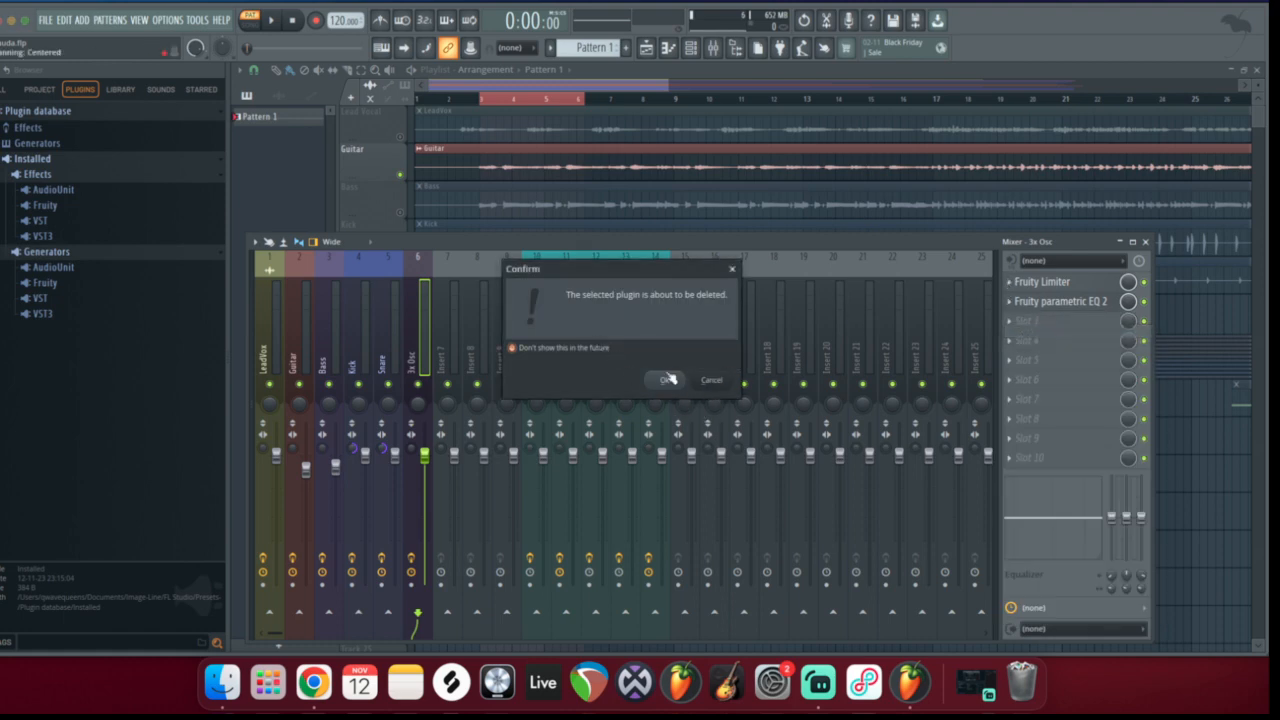
pyautogui.click(664, 380)
pyautogui.click(1030, 282)
pyautogui.click(1027, 312)
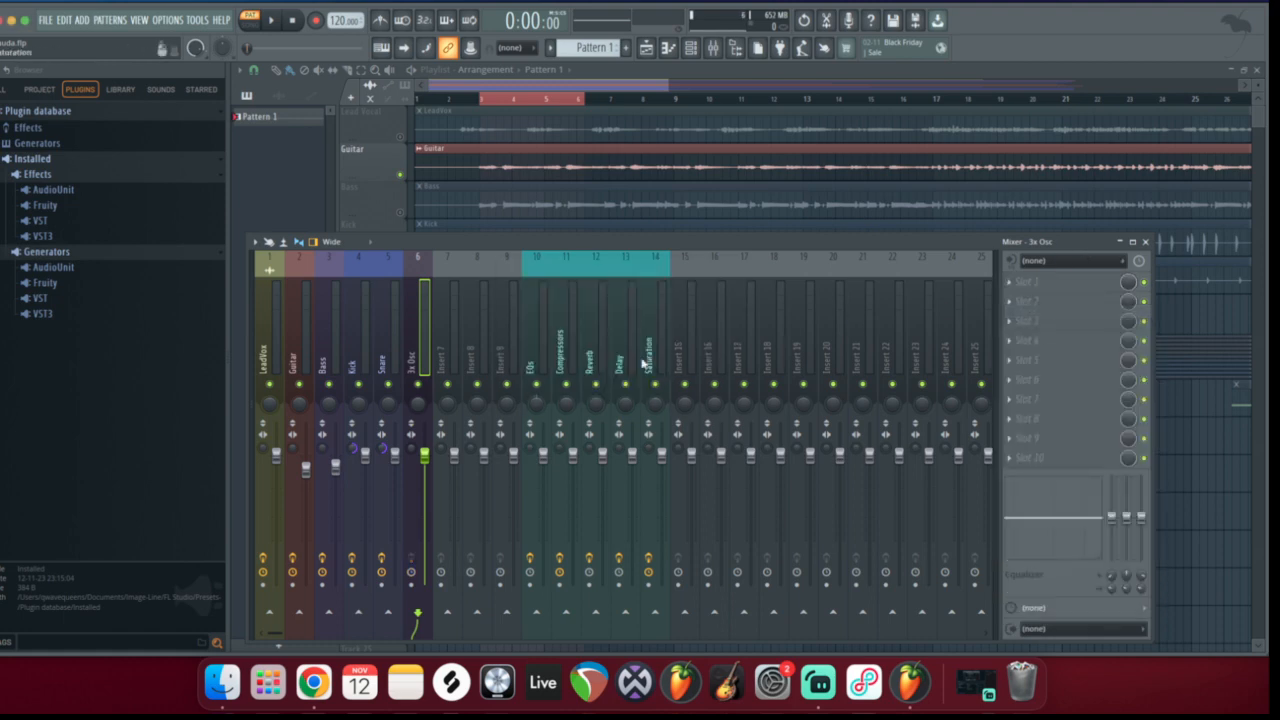
# Show the Compressors track's effects, open the REVERB plugin on the Reverb track and move its window up
pyautogui.click(560, 355)
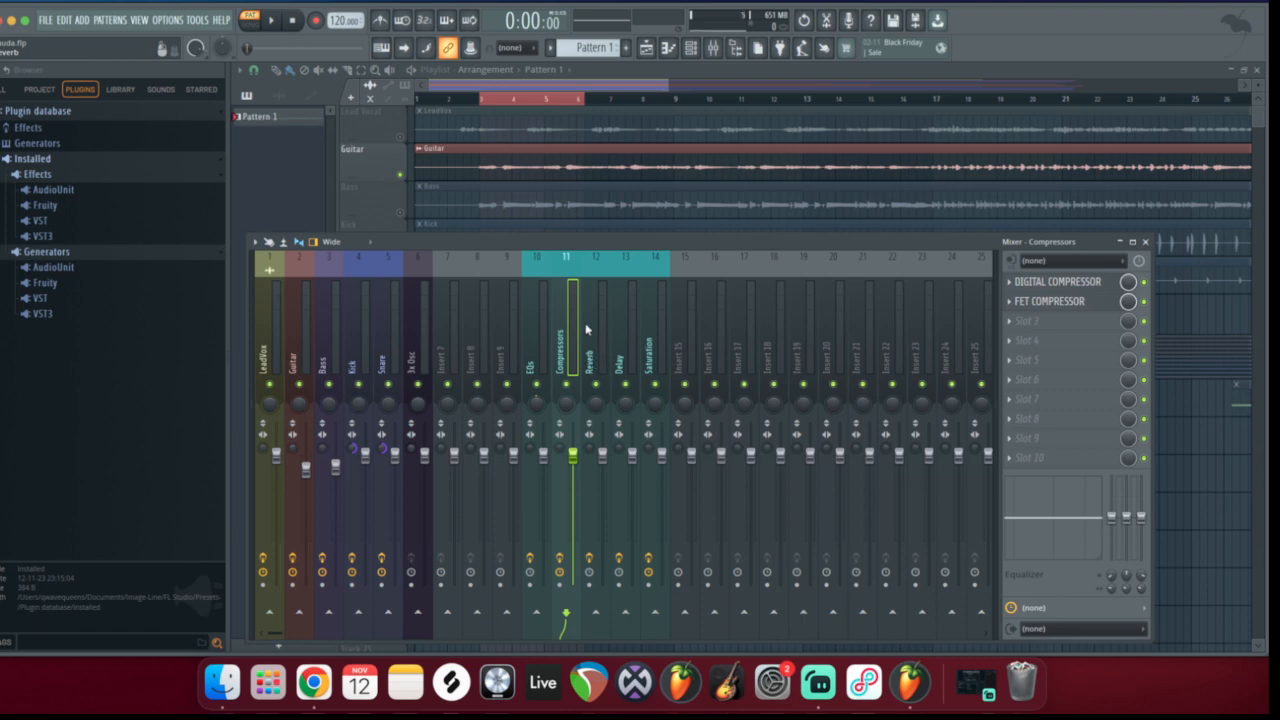
pyautogui.click(599, 319)
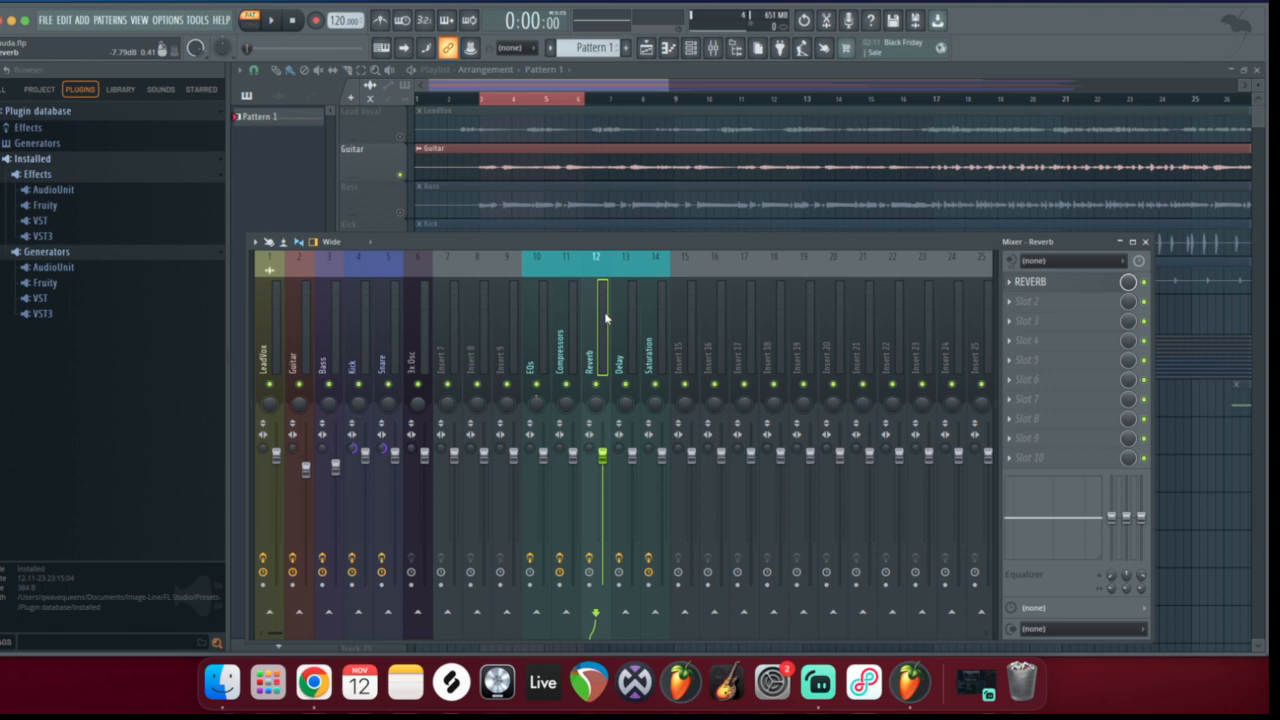
pyautogui.click(1030, 284)
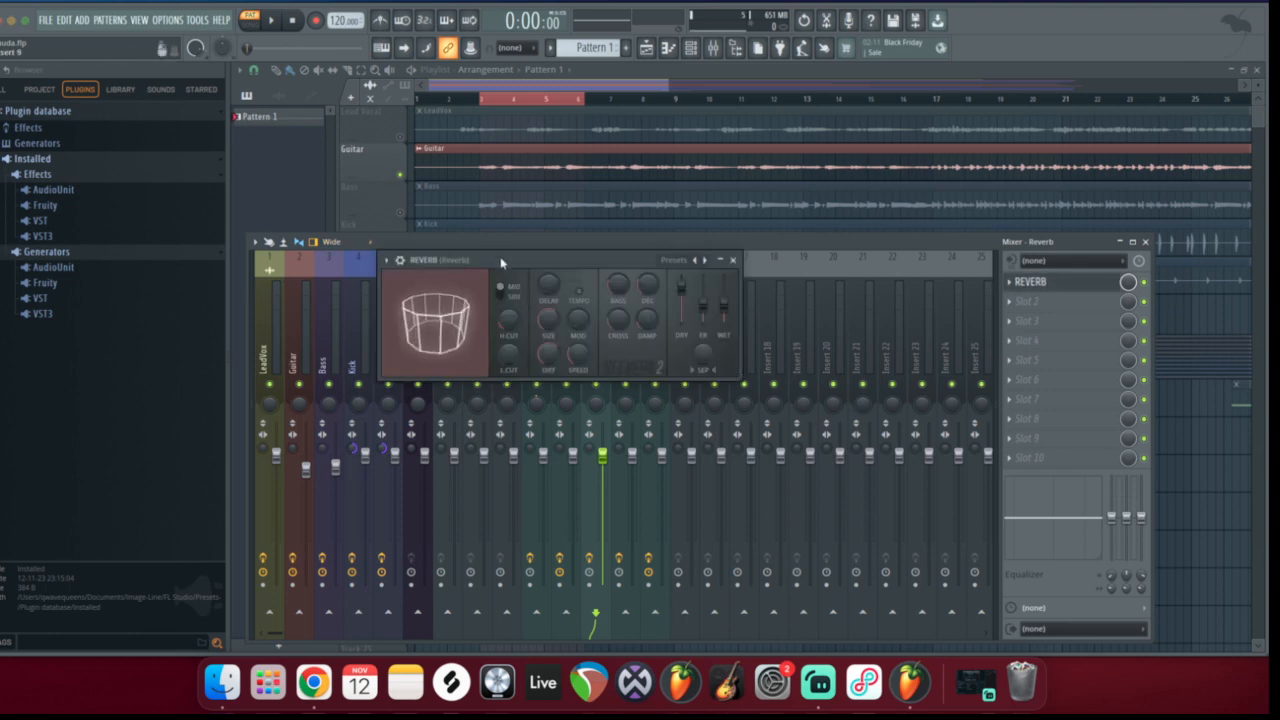
pyautogui.moveTo(501, 262); pyautogui.dragTo(473, 232)
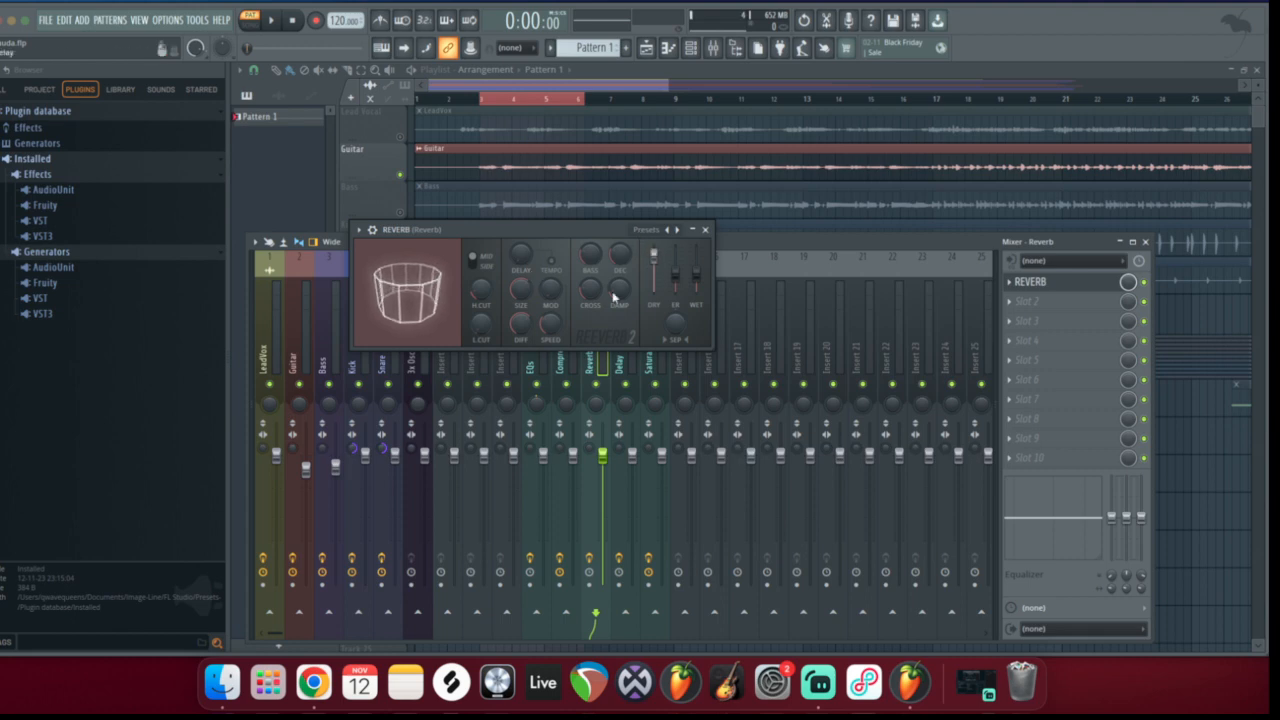
# Shrink the reverb's room size to its minimum, enlarge it again, and slightly adjust the diffusion and decay
pyautogui.moveTo(522, 288); pyautogui.dragTo(522, 330)
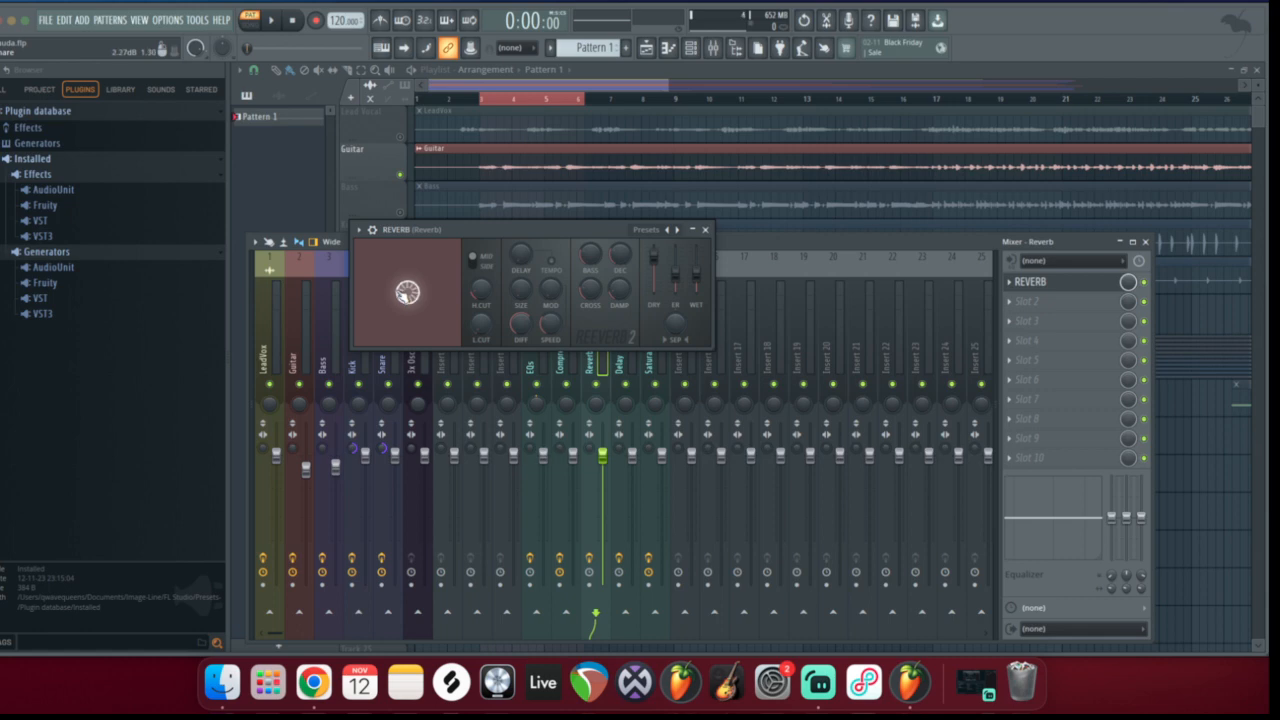
pyautogui.moveTo(524, 299); pyautogui.dragTo(524, 245)
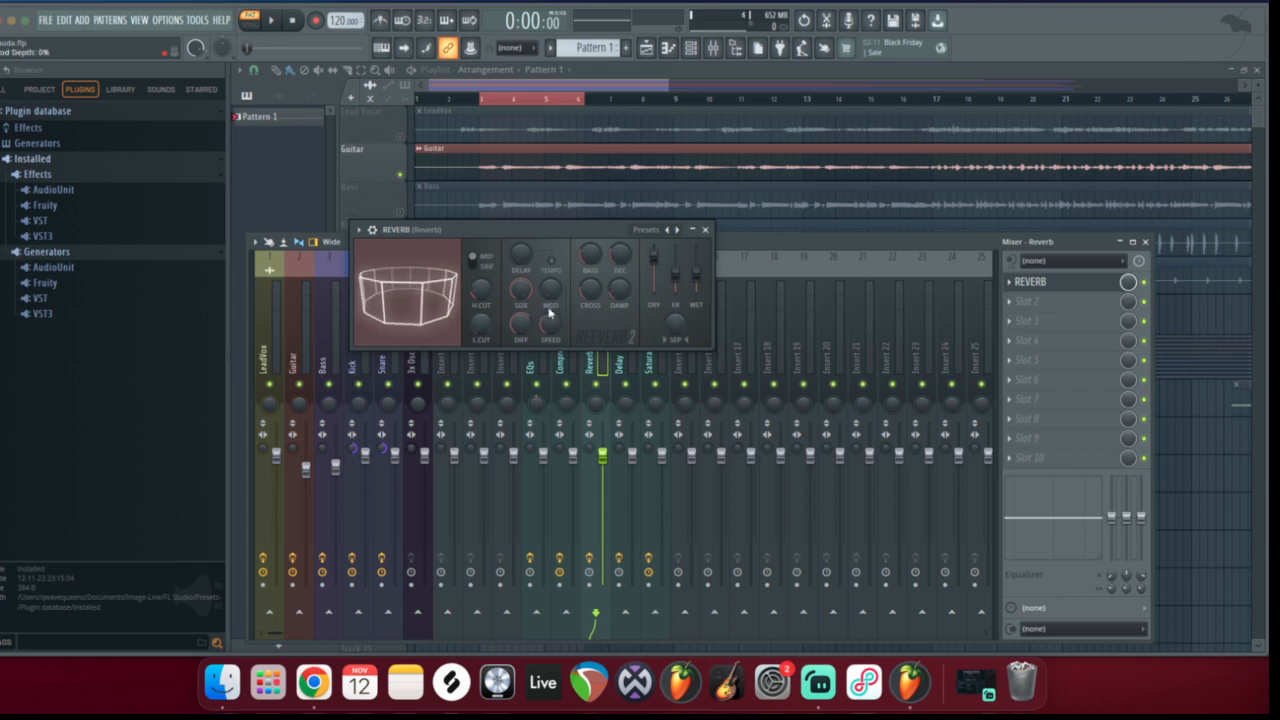
pyautogui.moveTo(522, 335); pyautogui.dragTo(522, 330)
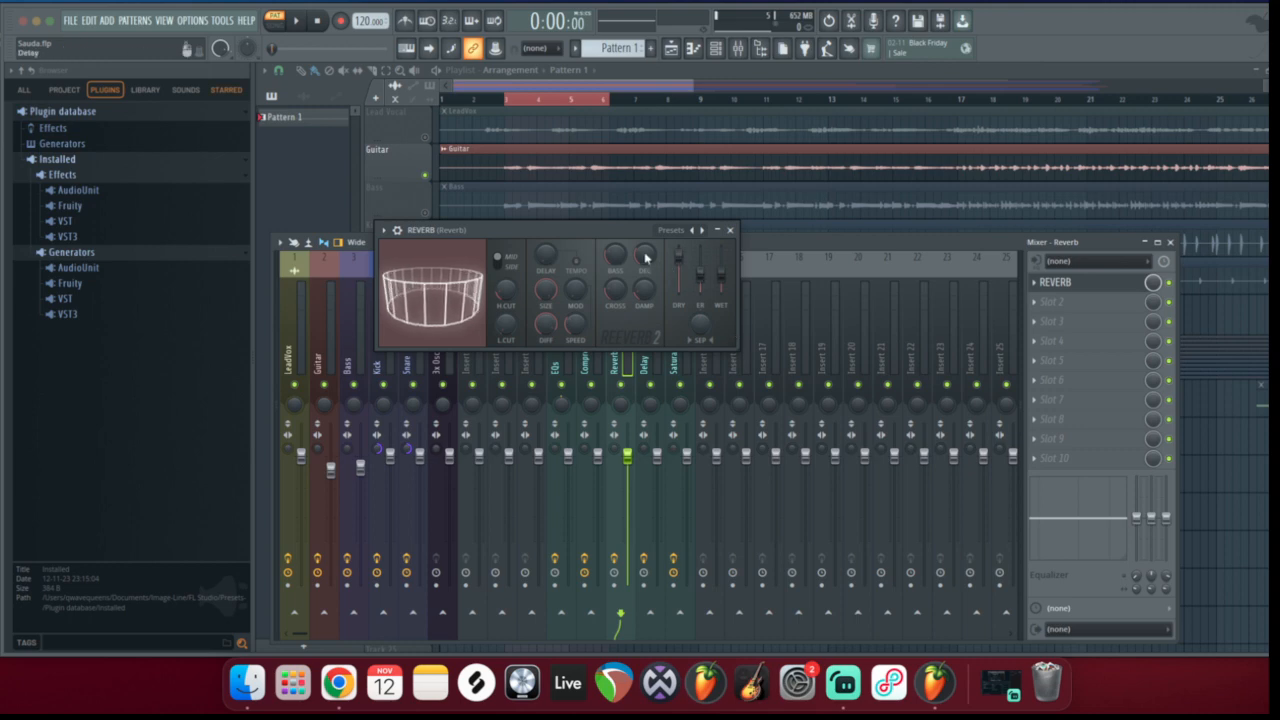
pyautogui.moveTo(646, 258); pyautogui.dragTo(646, 250)
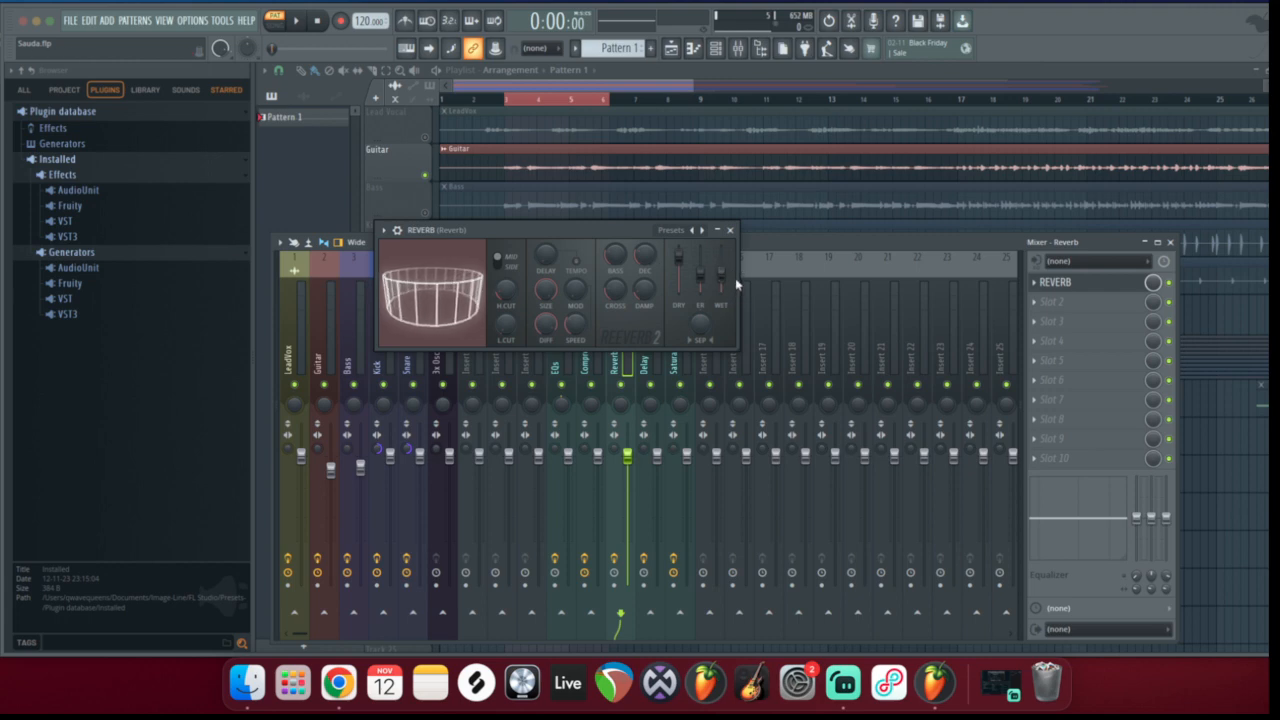
# Set the reverb's wet level to about 87% and its dry level to 100%, and close the plugin
pyautogui.moveTo(721, 278); pyautogui.dragTo(721, 258)
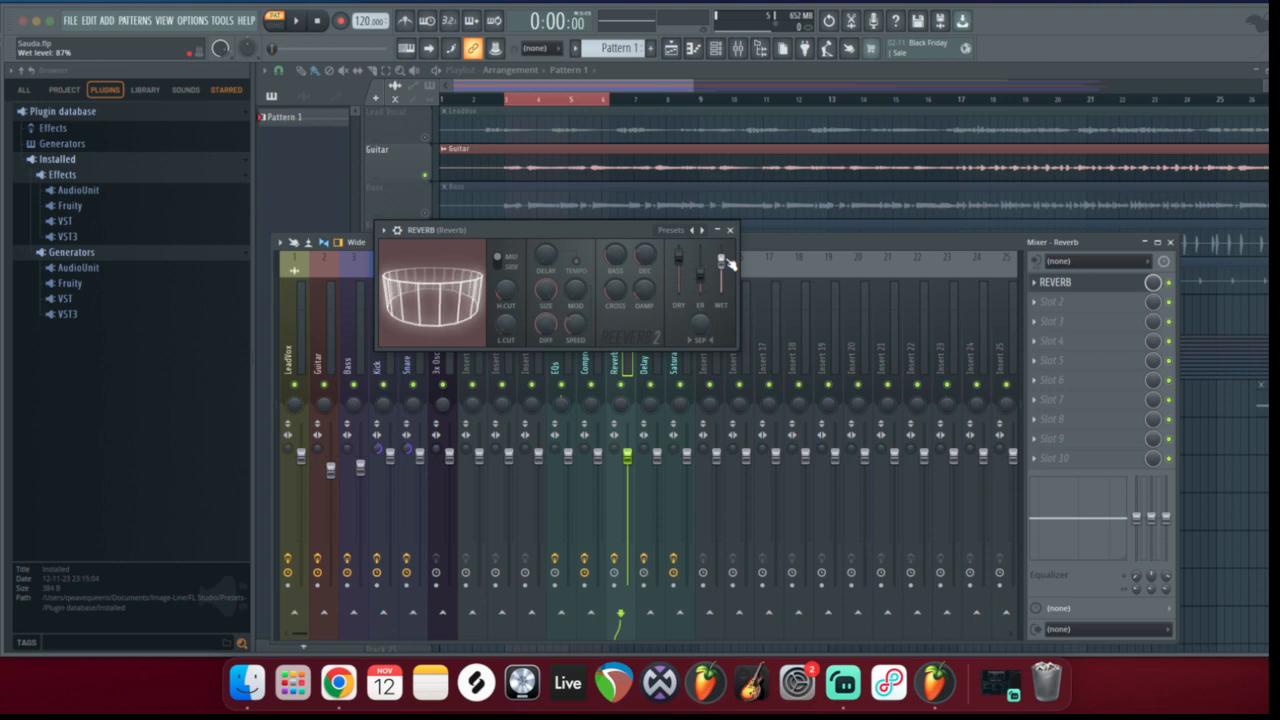
pyautogui.rightClick(680, 257)
pyautogui.click(698, 266)
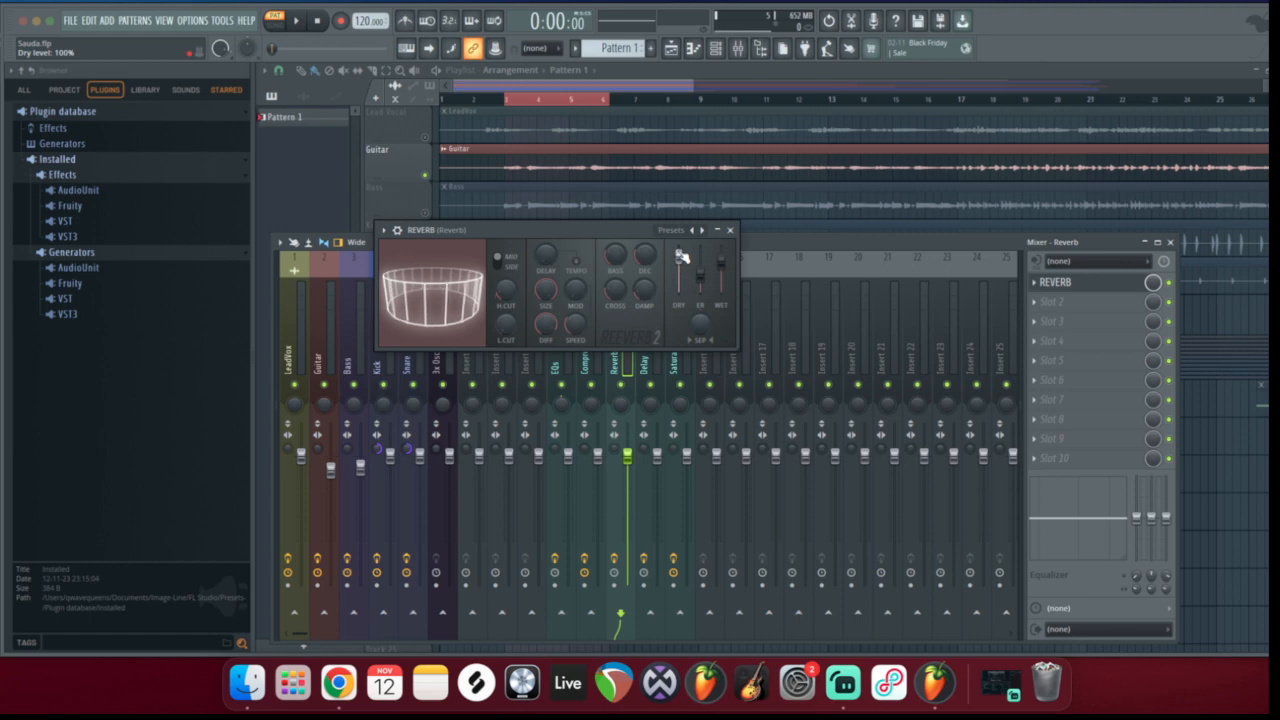
pyautogui.click(730, 231)
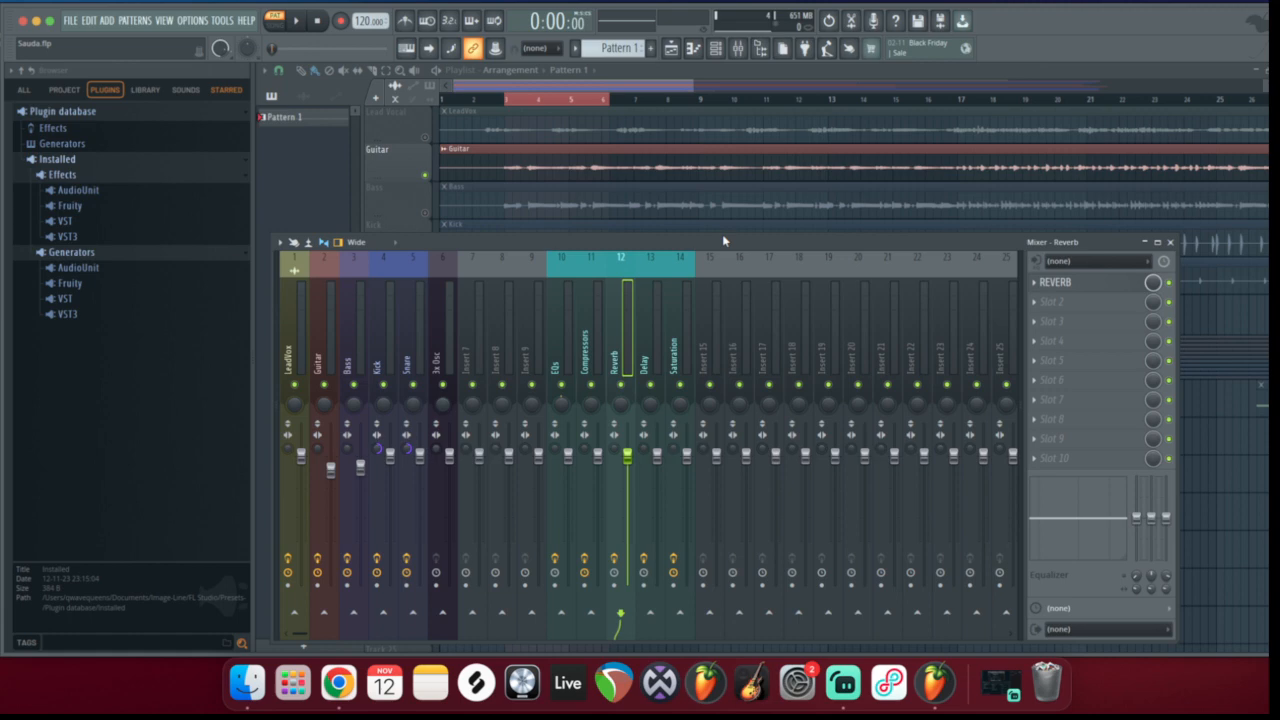
# Open the DELAY plugin on the Delay track, choose ping pong feedback, reset the input pan and close the plugin
pyautogui.click(648, 345)
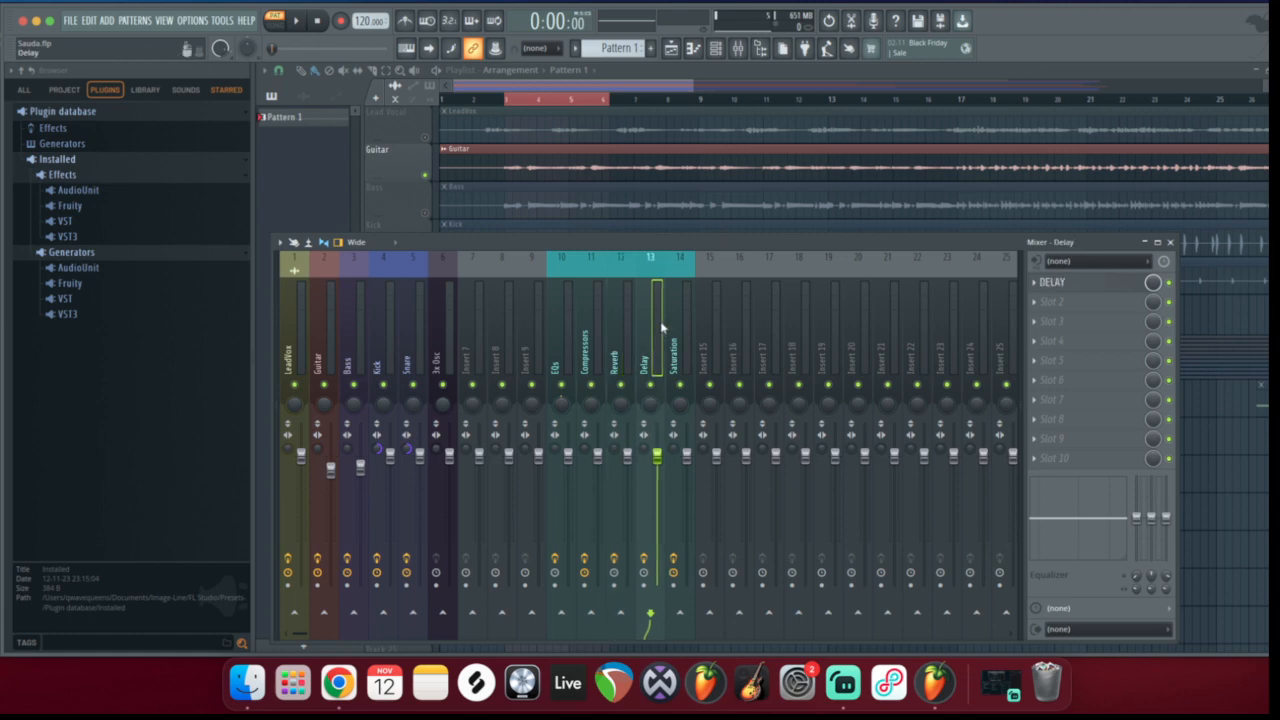
pyautogui.click(1055, 282)
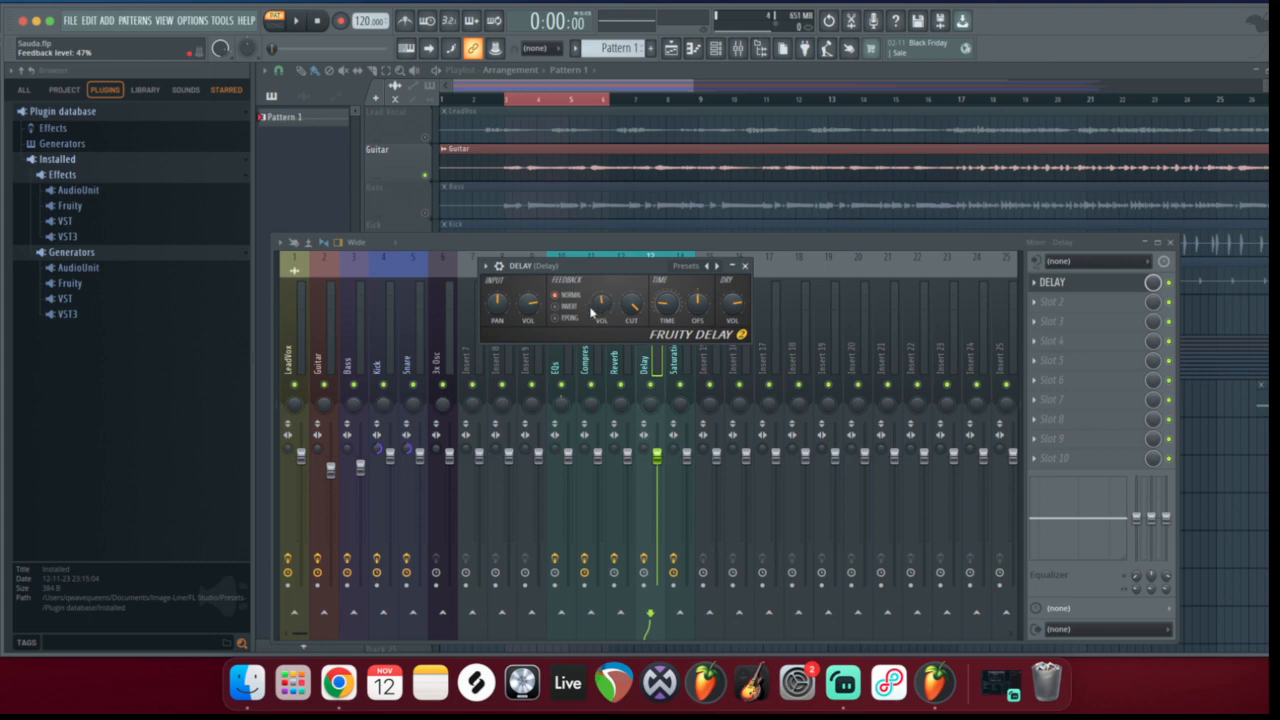
pyautogui.click(560, 318)
pyautogui.rightClick(503, 305)
pyautogui.click(521, 312)
pyautogui.click(744, 266)
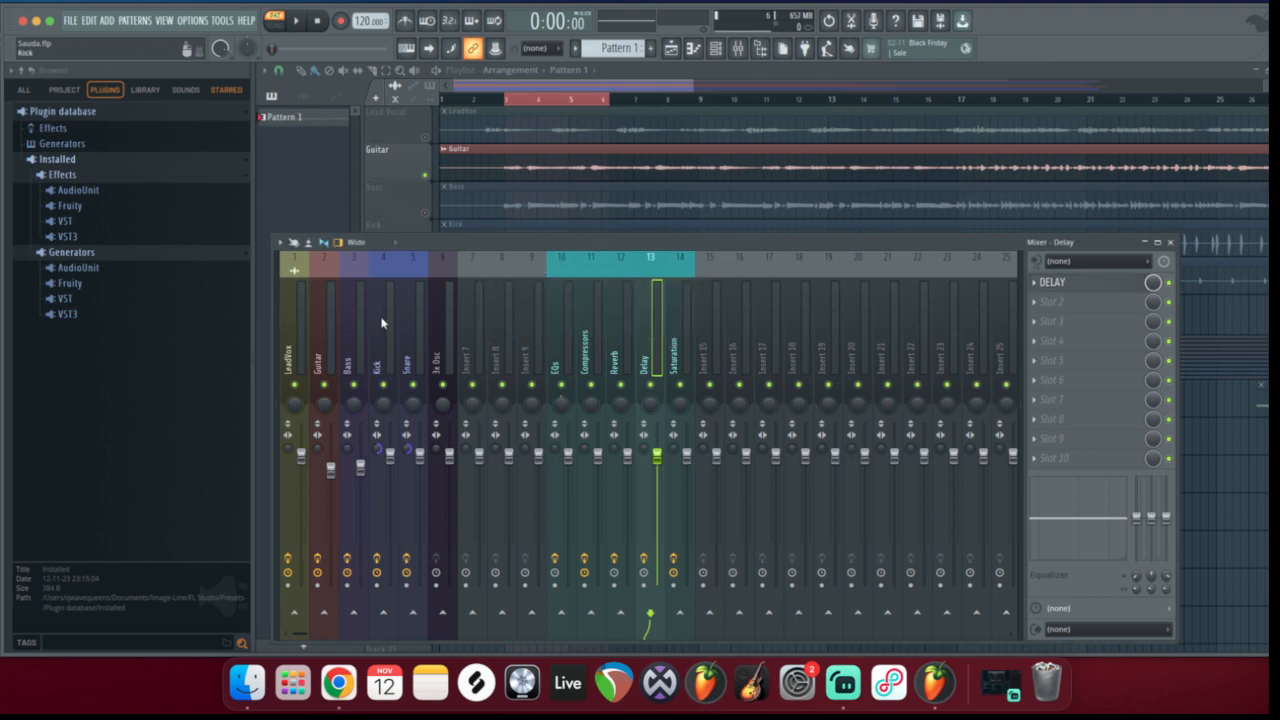
# Open and close the Guitar track's Fruity Reeverb 2, leaving it disabled and Fruity delay 2 enabled
pyautogui.click(320, 330)
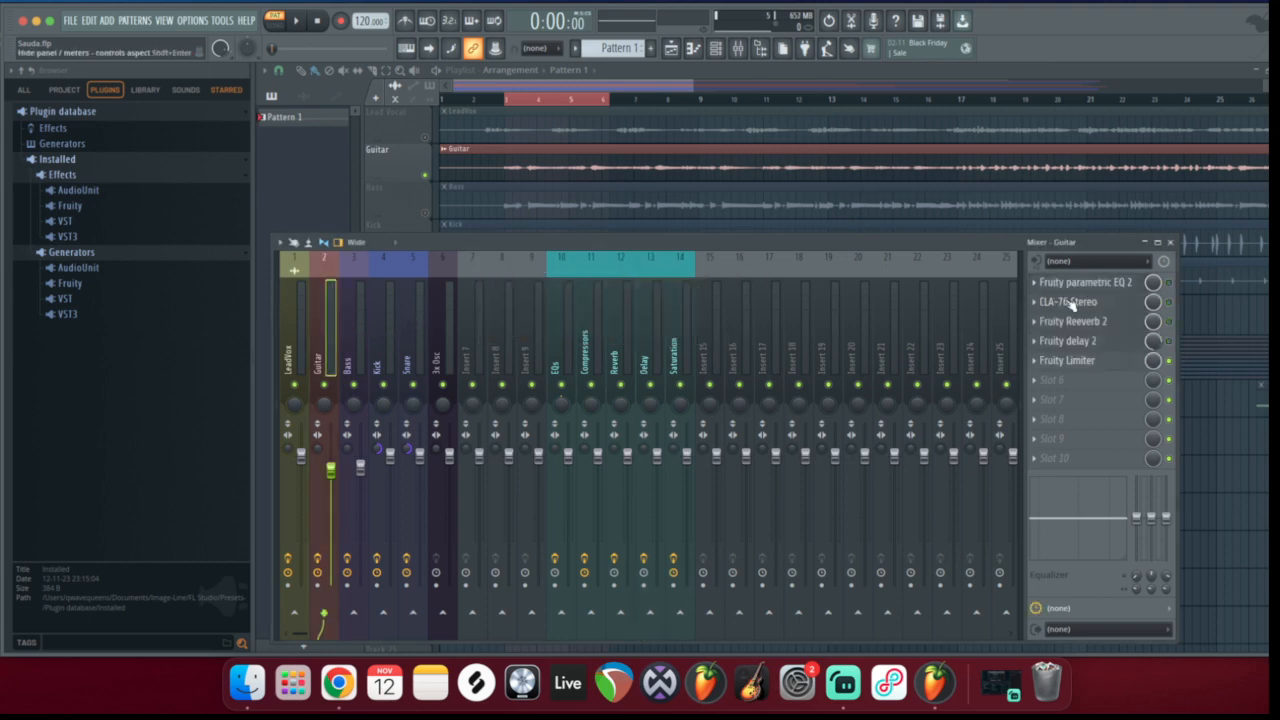
pyautogui.click(1094, 322)
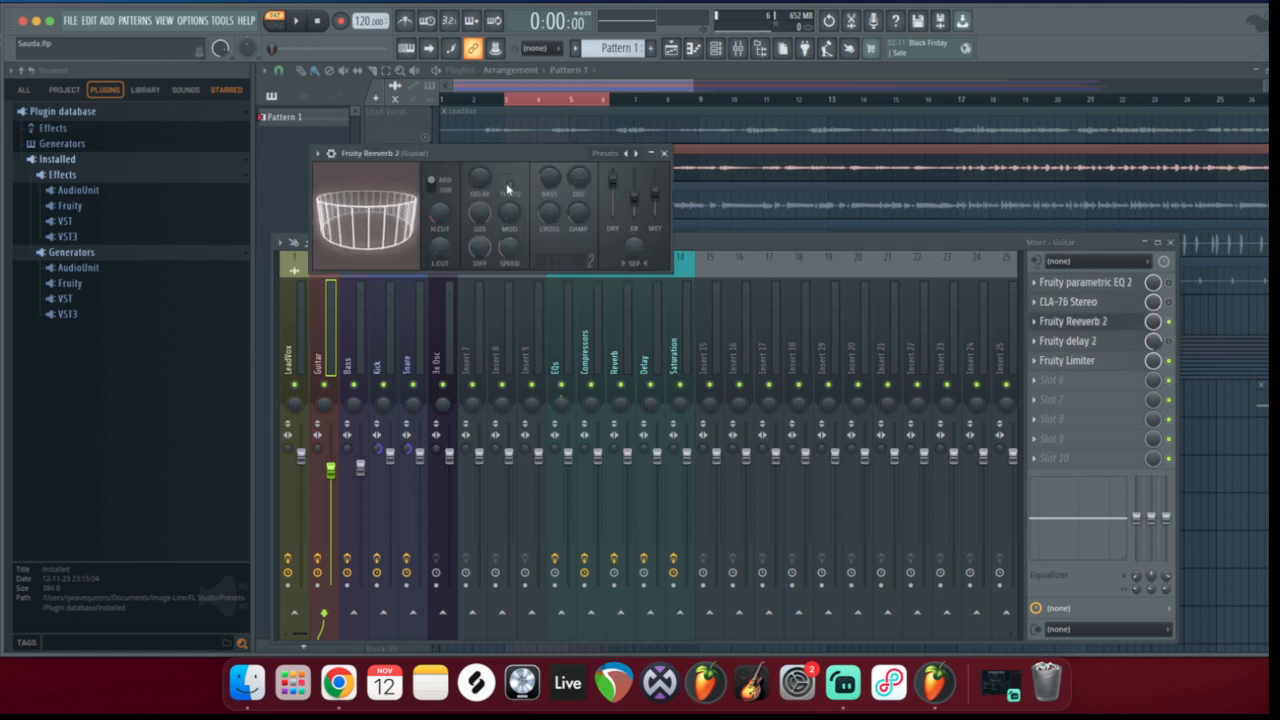
pyautogui.click(667, 153)
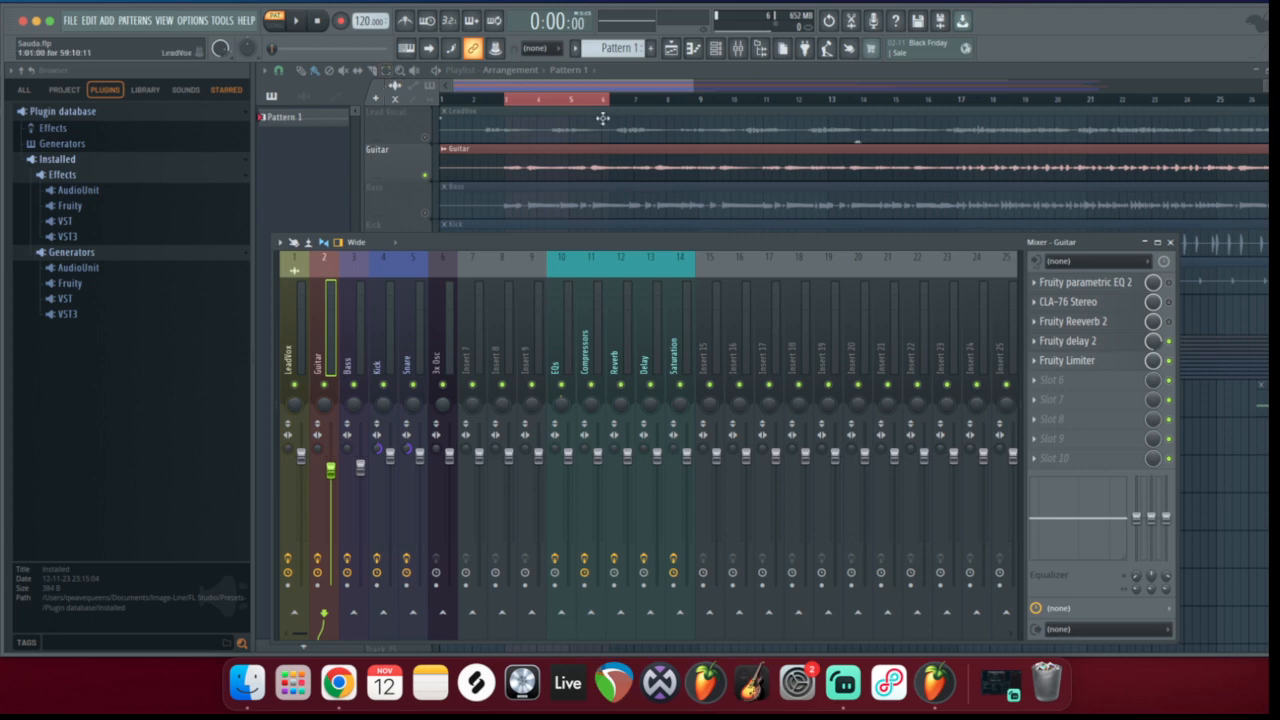
# Play the guitar in song mode from the start of the bar 3 loop with the mixer hidden, and stop
pyautogui.click(485, 100)
pyautogui.press('space')
pyautogui.click(740, 49)
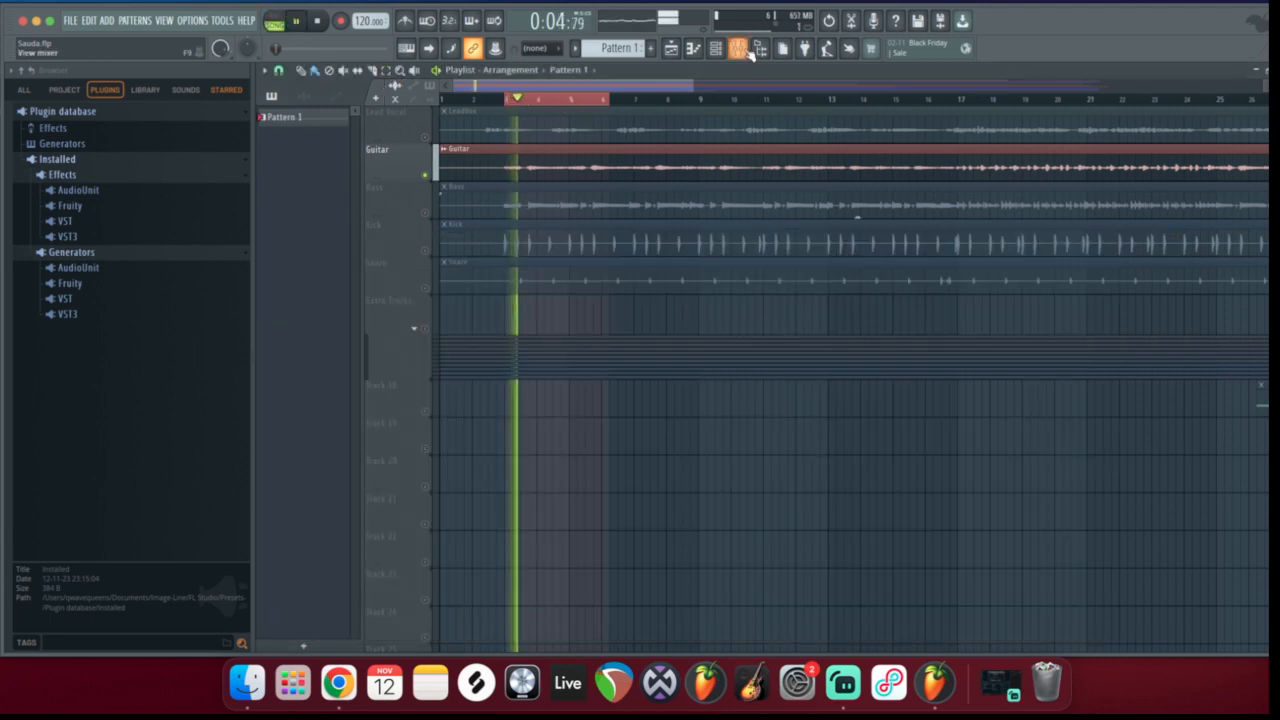
pyautogui.press('space')
# Open the Guitar track's Fruity delay 2, set its feedback mode to Normal, move the window down and start playback
pyautogui.click(1108, 344)
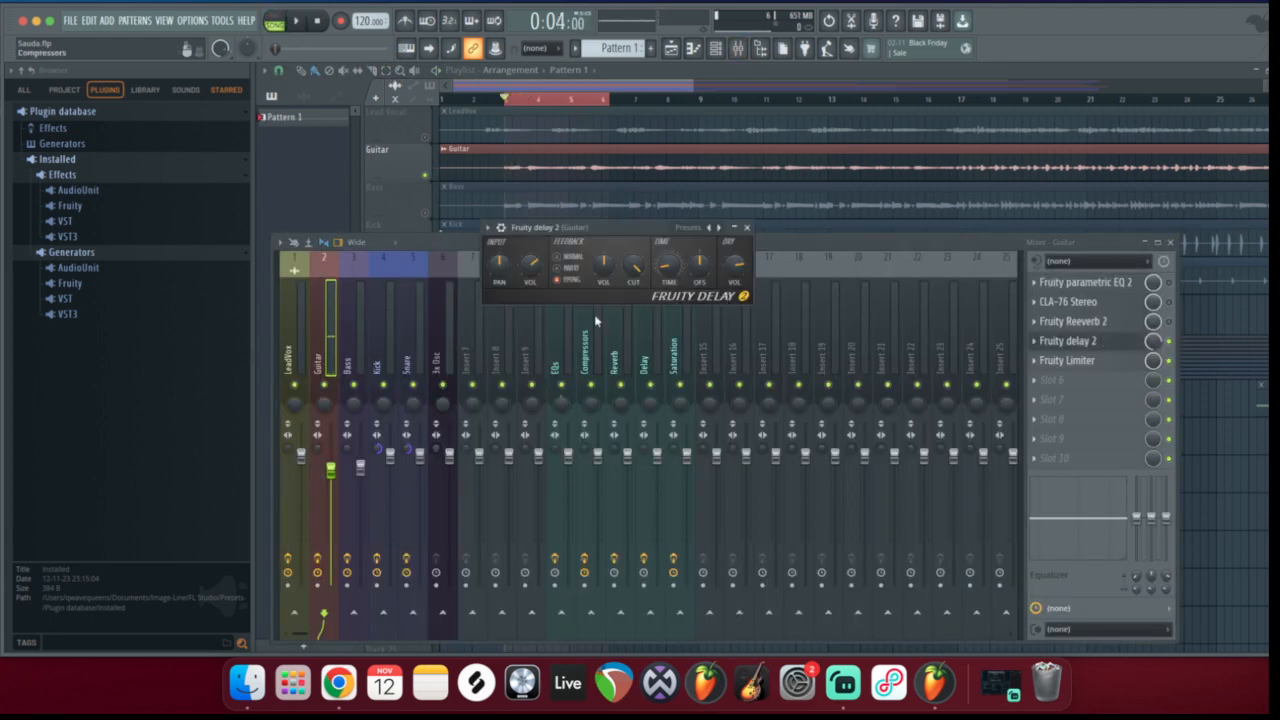
pyautogui.rightClick(502, 264)
pyautogui.click(502, 264)
pyautogui.moveTo(587, 229); pyautogui.dragTo(583, 270)
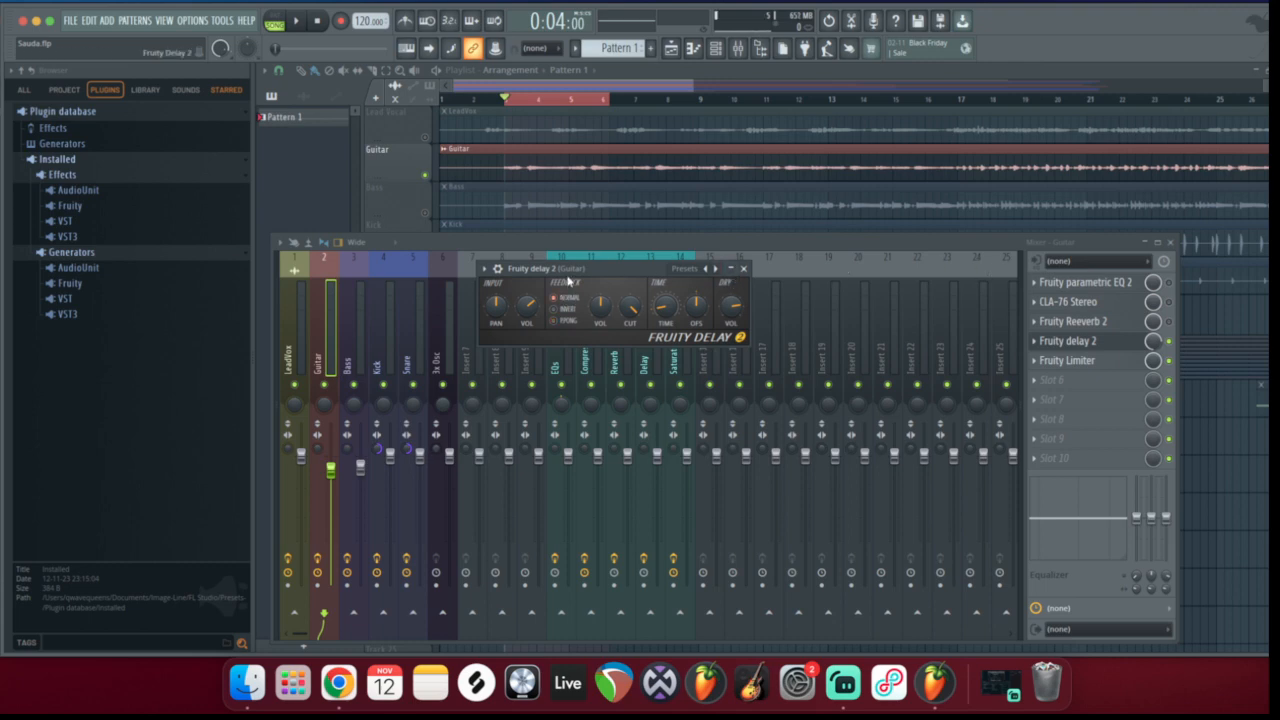
pyautogui.press('space')
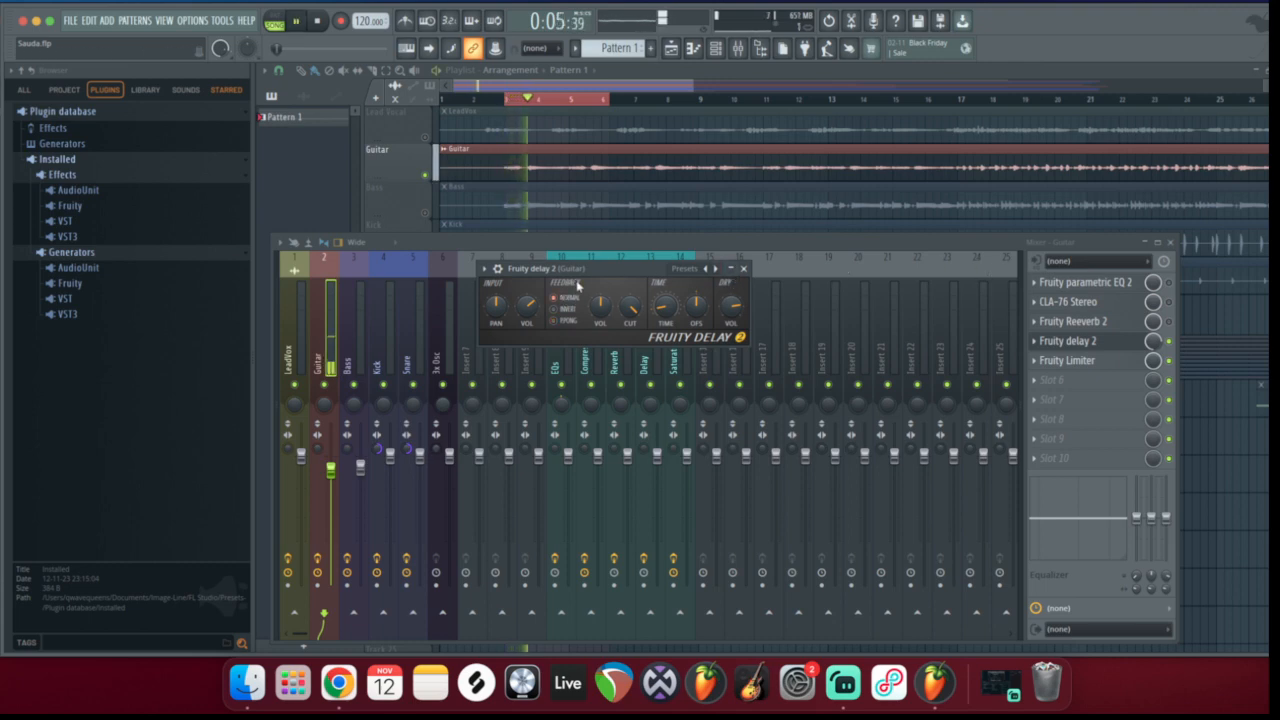
# Stop playback and toggle the Guitar track's Fruity delay 2, playing the loop again to compare, and leave it enabled
pyautogui.press('space')
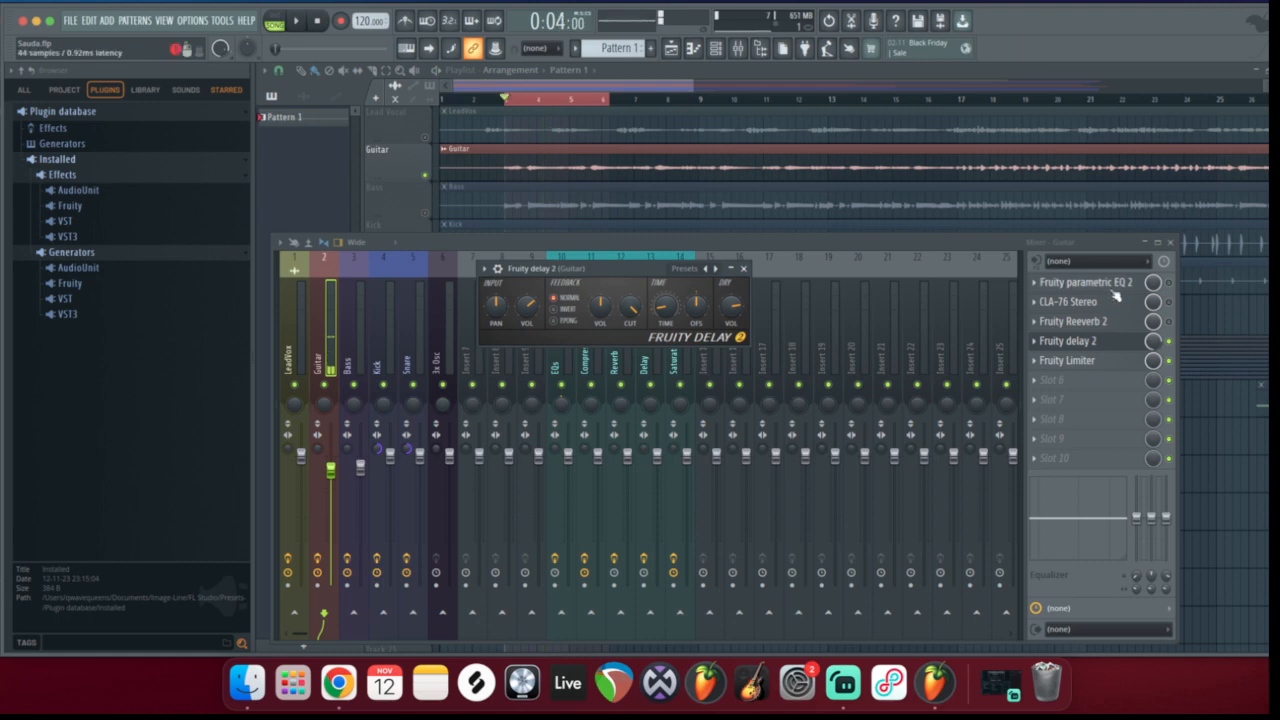
pyautogui.click(1169, 341)
pyautogui.press('space')
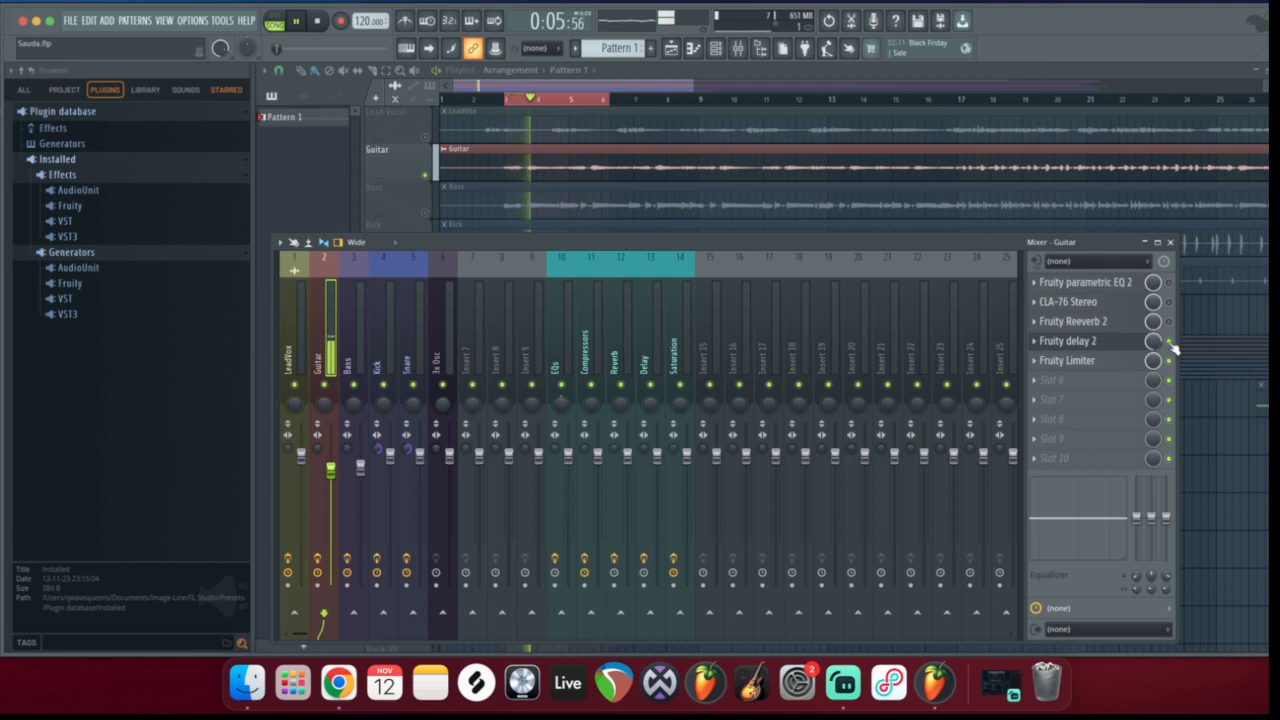
pyautogui.press('space')
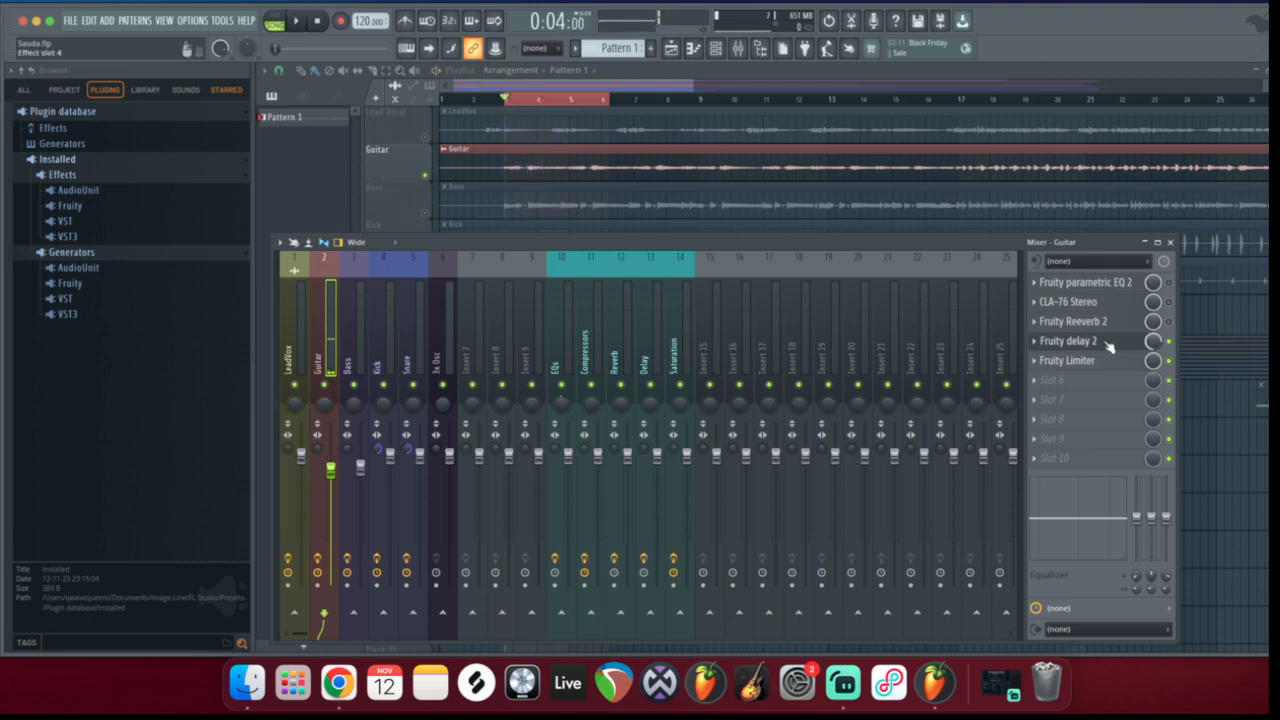
pyautogui.click(1170, 343)
# Raise the feedback volume in the Guitar track's Fruity delay 2, play the loop and stop
pyautogui.moveTo(600, 268); pyautogui.dragTo(570, 267)
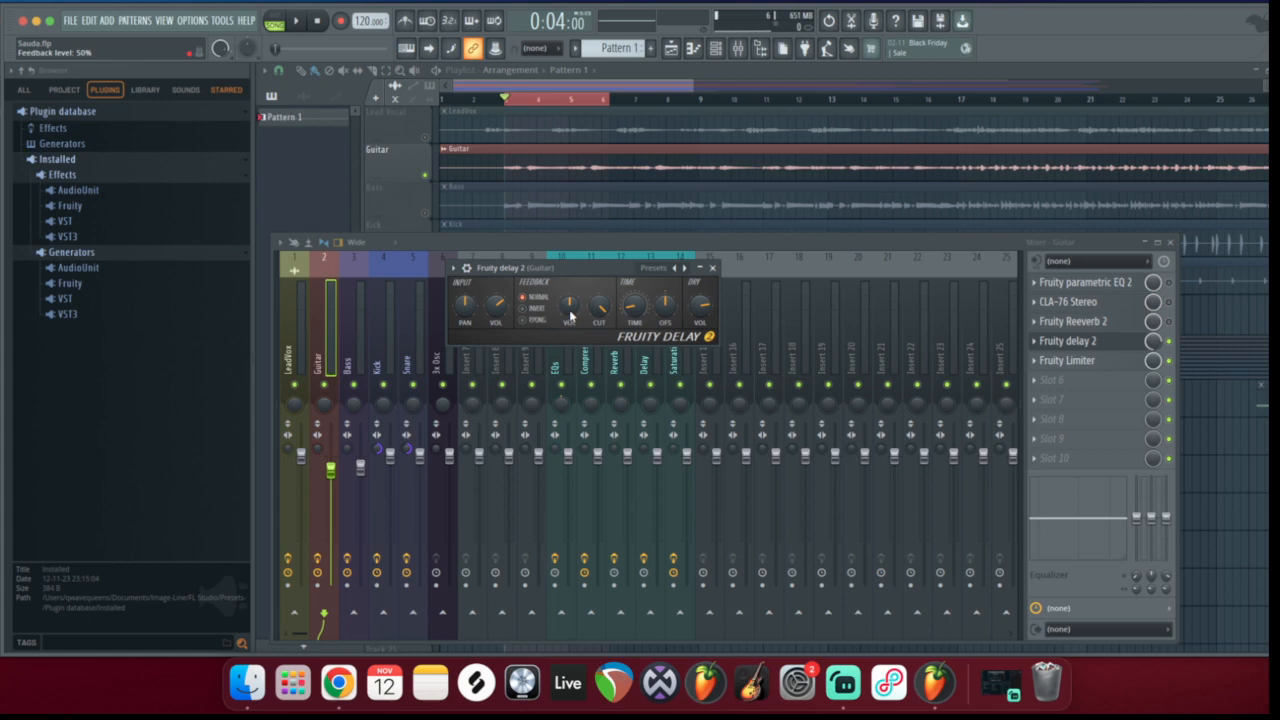
pyautogui.moveTo(567, 315); pyautogui.dragTo(567, 278)
pyautogui.press('space')
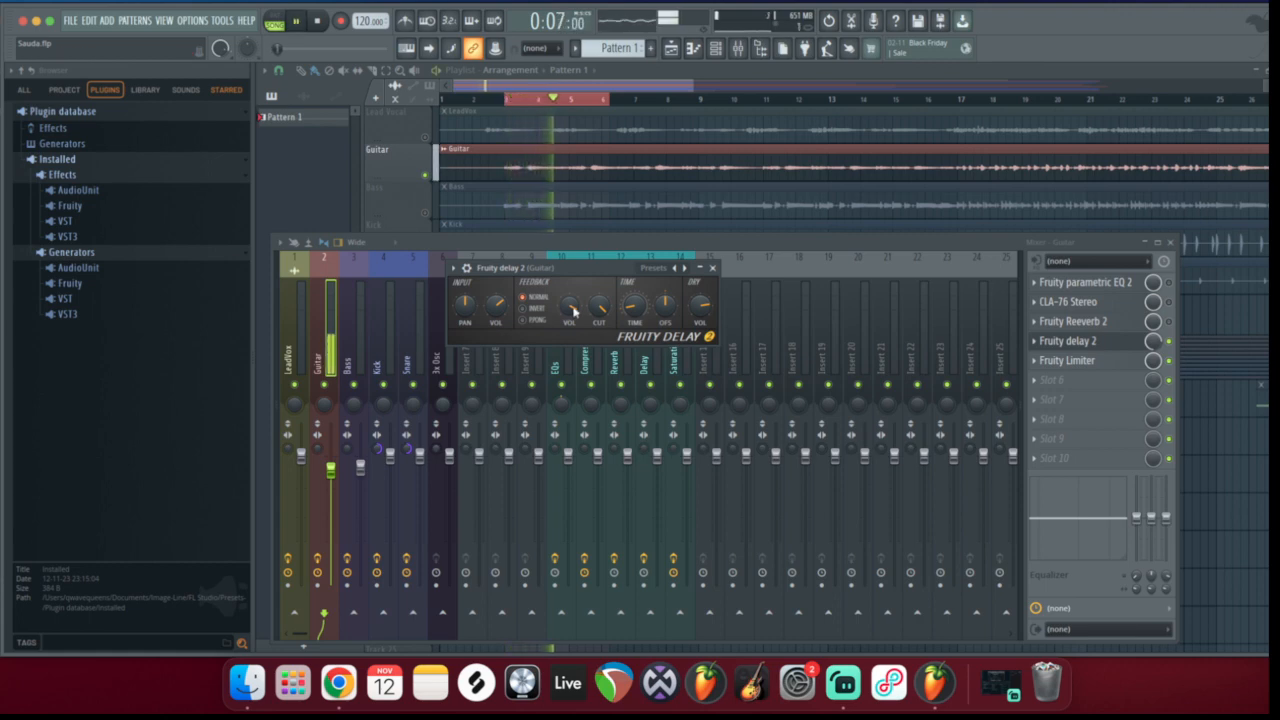
pyautogui.press('space')
# Lower the delay's feedback level to 12%, audition the guitar loop and reset the level to its default
pyautogui.moveTo(573, 311); pyautogui.dragTo(573, 354)
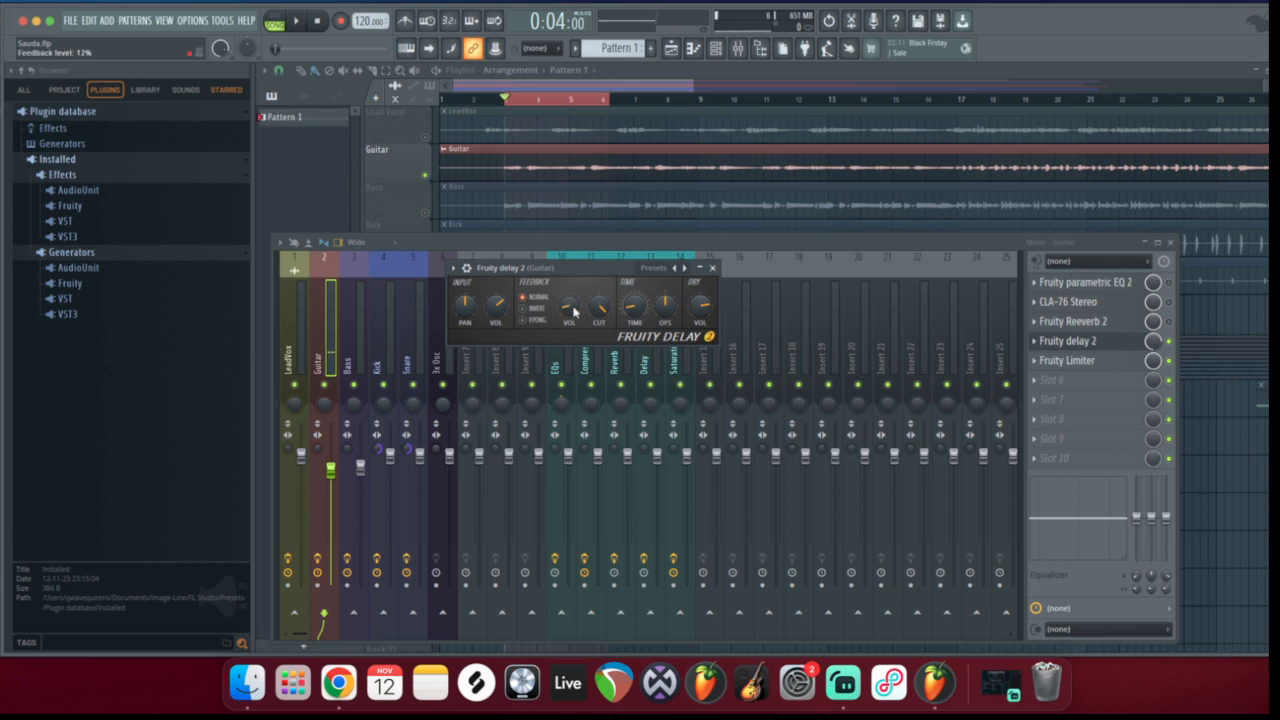
pyautogui.press('space')
pyautogui.press('space')
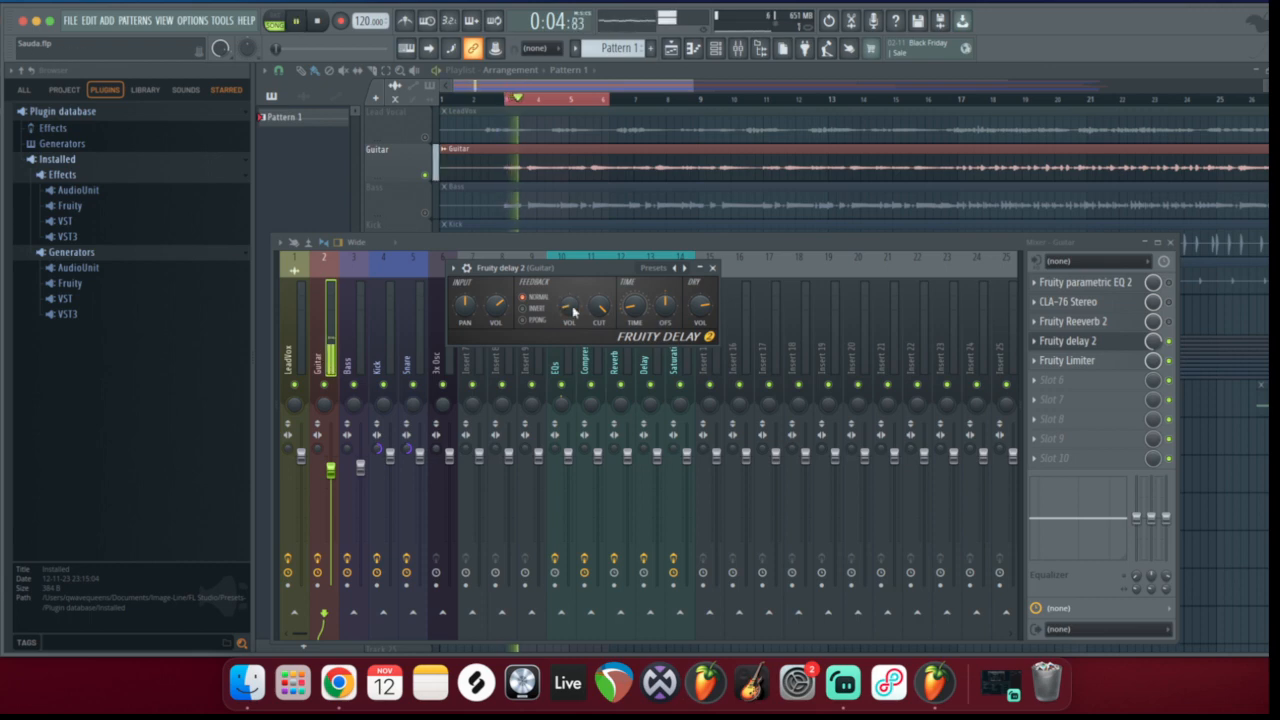
pyautogui.press('space')
pyautogui.rightClick(573, 308)
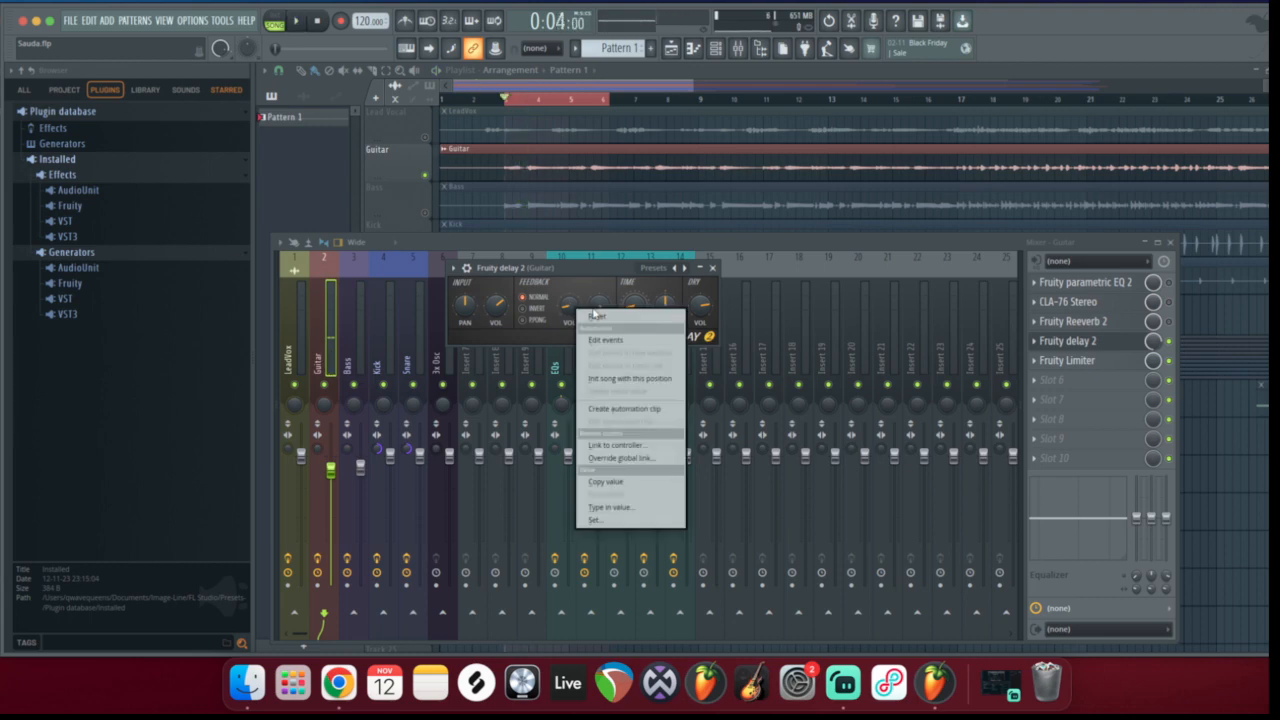
pyautogui.click(595, 318)
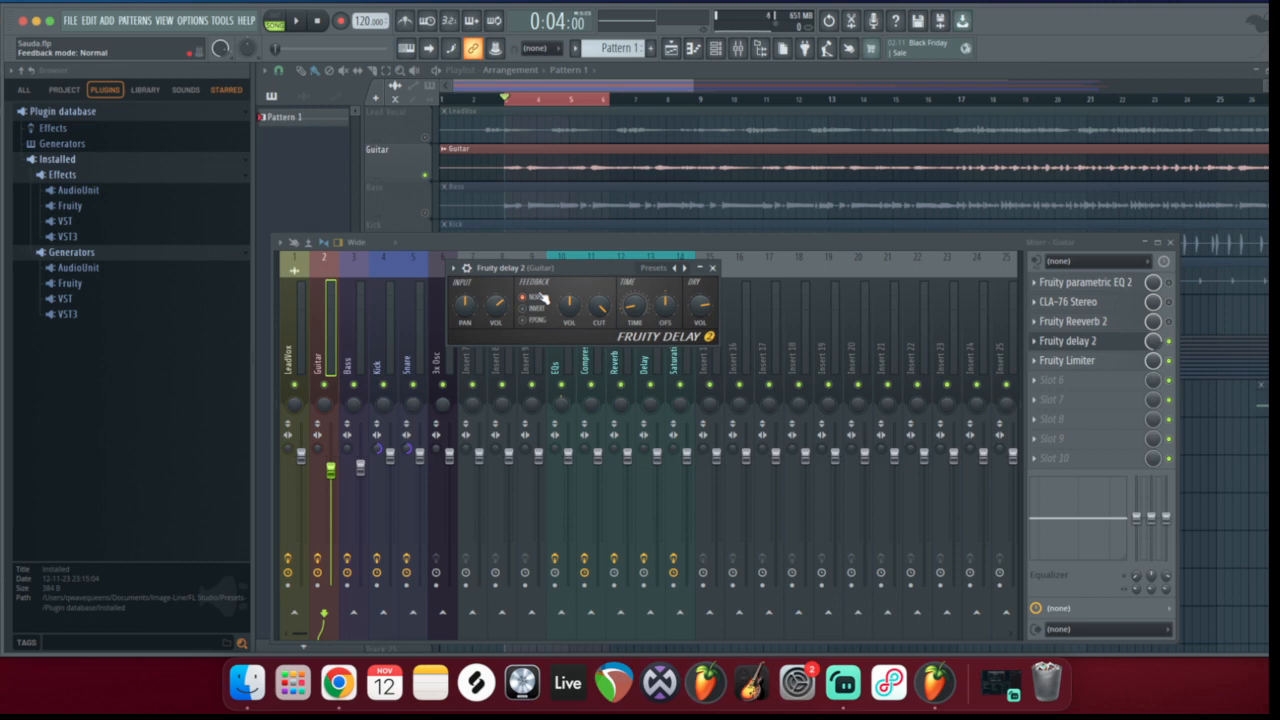
# Switch the delay to ping pong feedback with the input panned left, audition it at 94% feedback level and reset that level
pyautogui.click(541, 320)
pyautogui.moveTo(465, 306); pyautogui.dragTo(465, 360)
pyautogui.press('space')
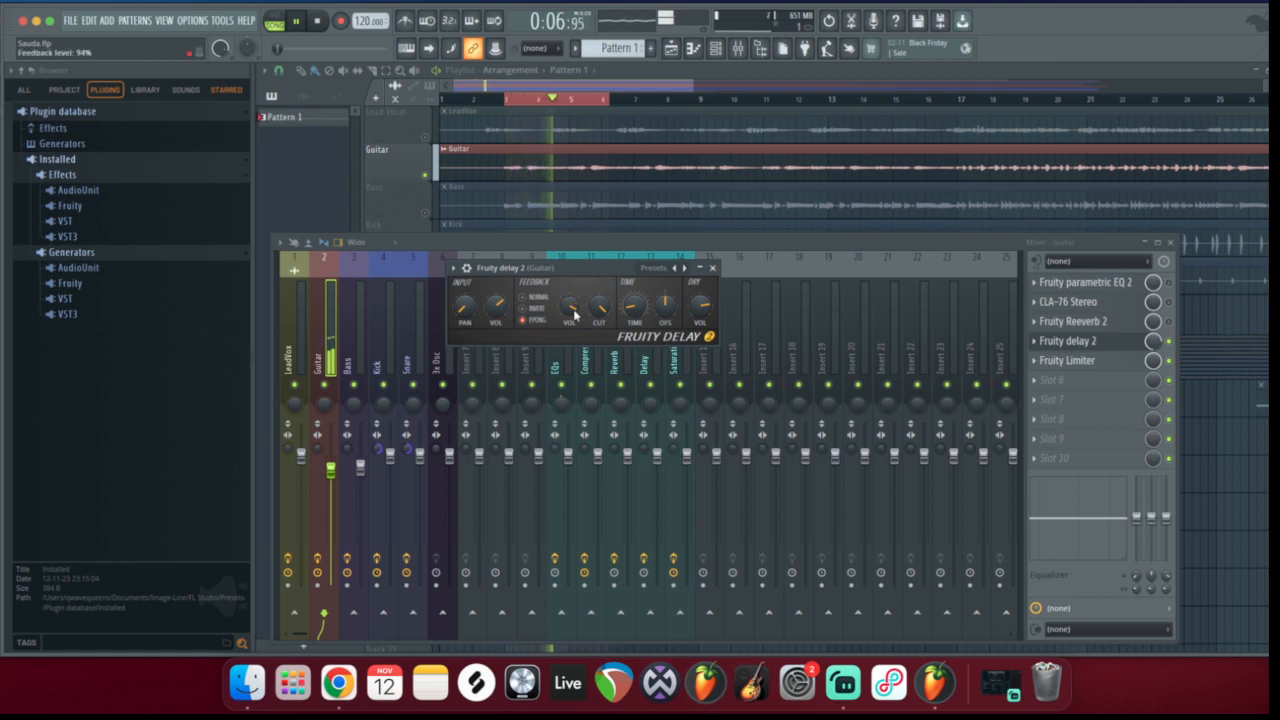
pyautogui.press('space')
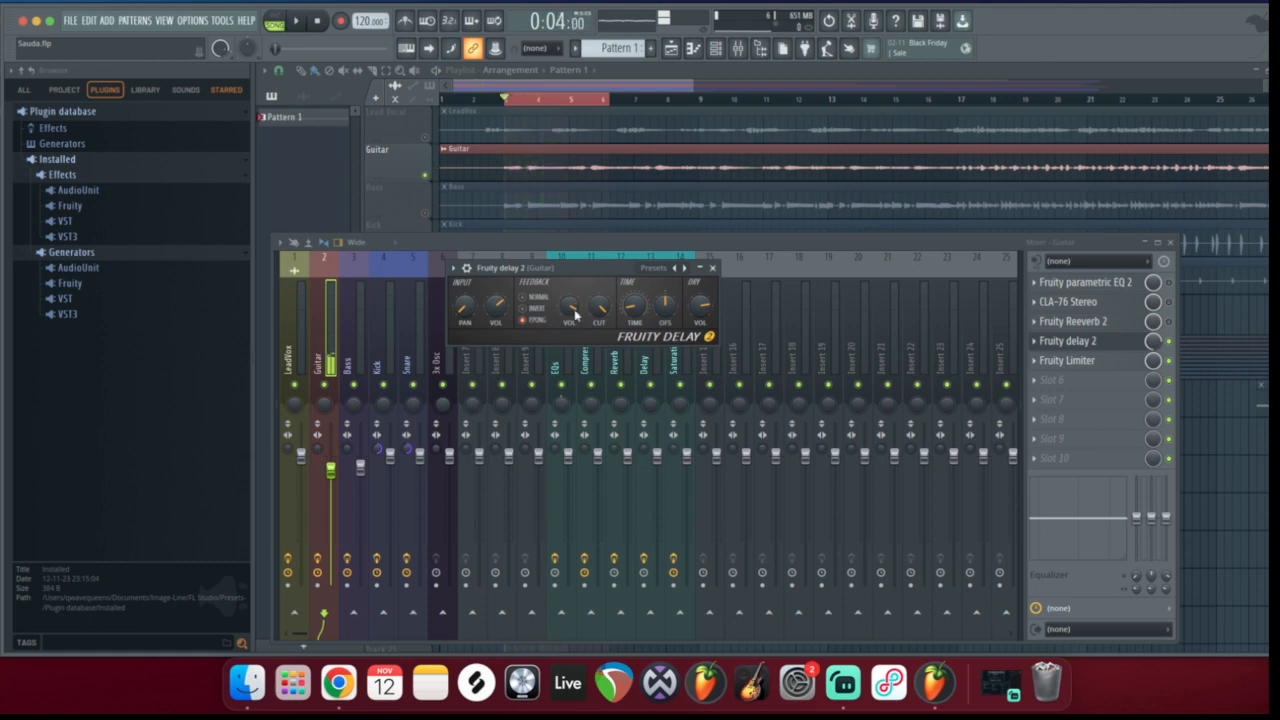
pyautogui.rightClick(575, 311)
pyautogui.click(600, 323)
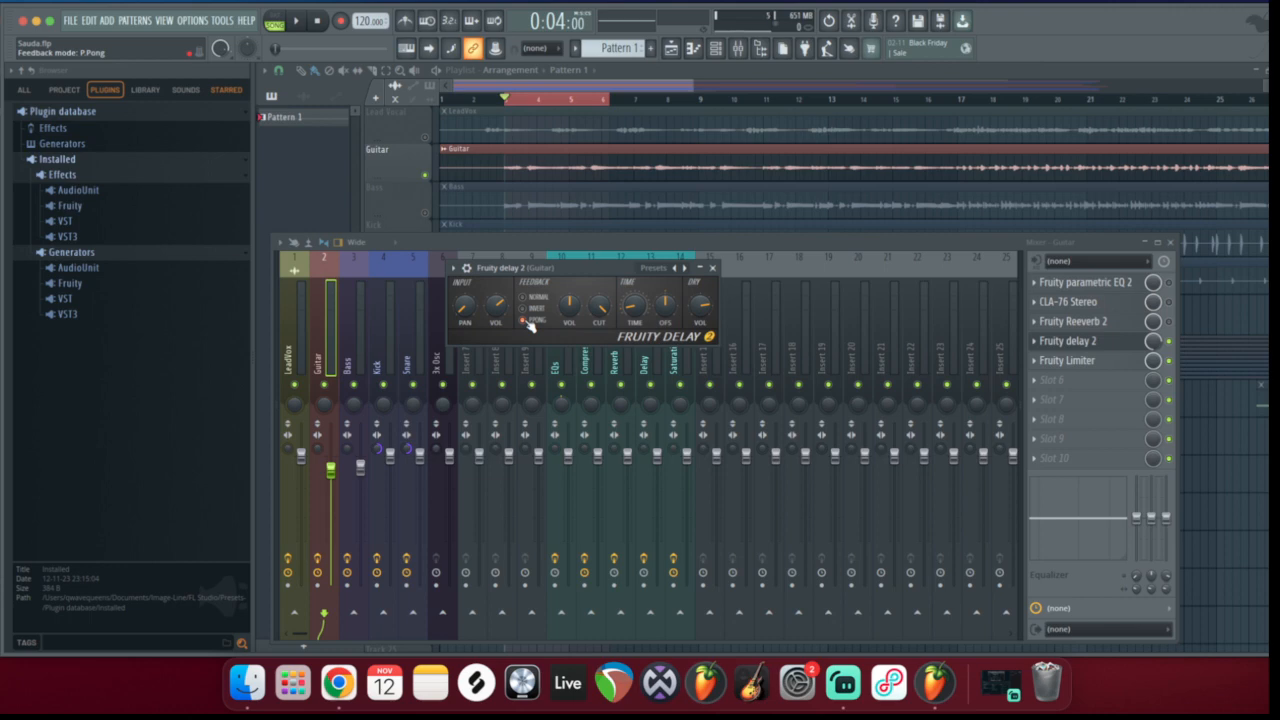
# Set the ping pong delay's feedback level to about 71% and audition the guitar loop
pyautogui.moveTo(543, 269); pyautogui.dragTo(544, 270)
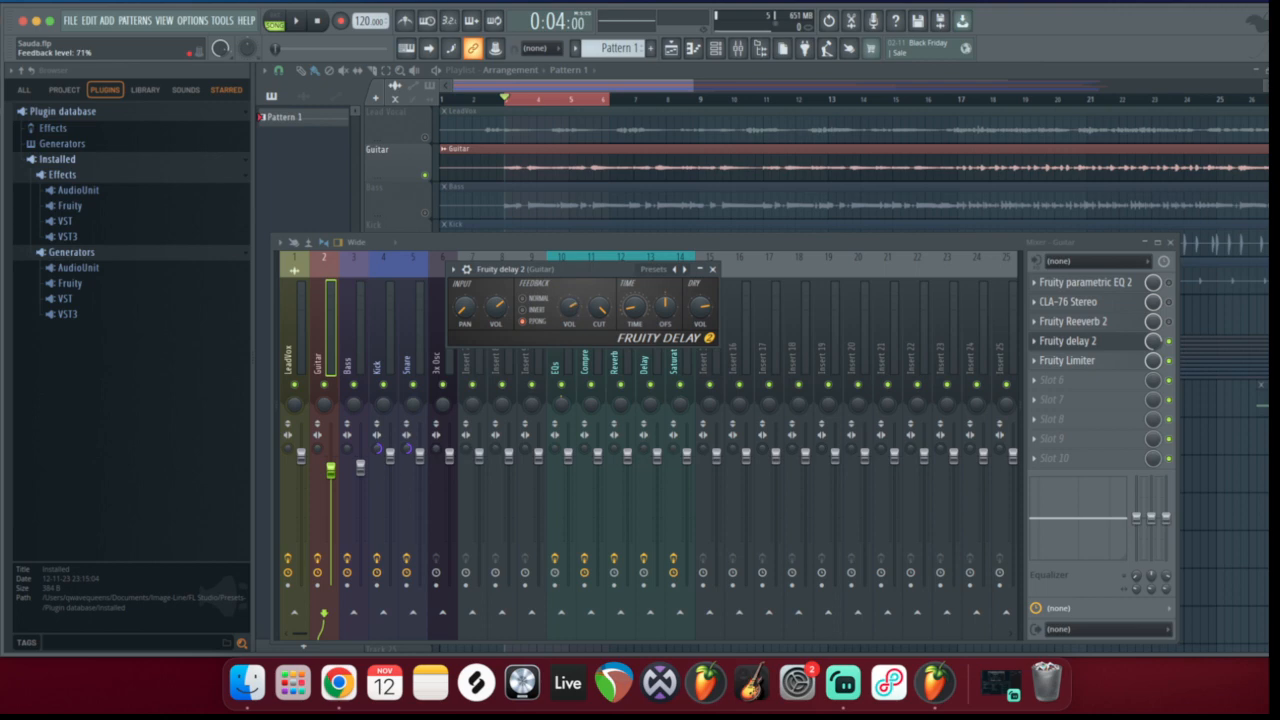
pyautogui.moveTo(569, 307); pyautogui.dragTo(569, 303)
pyautogui.press('space')
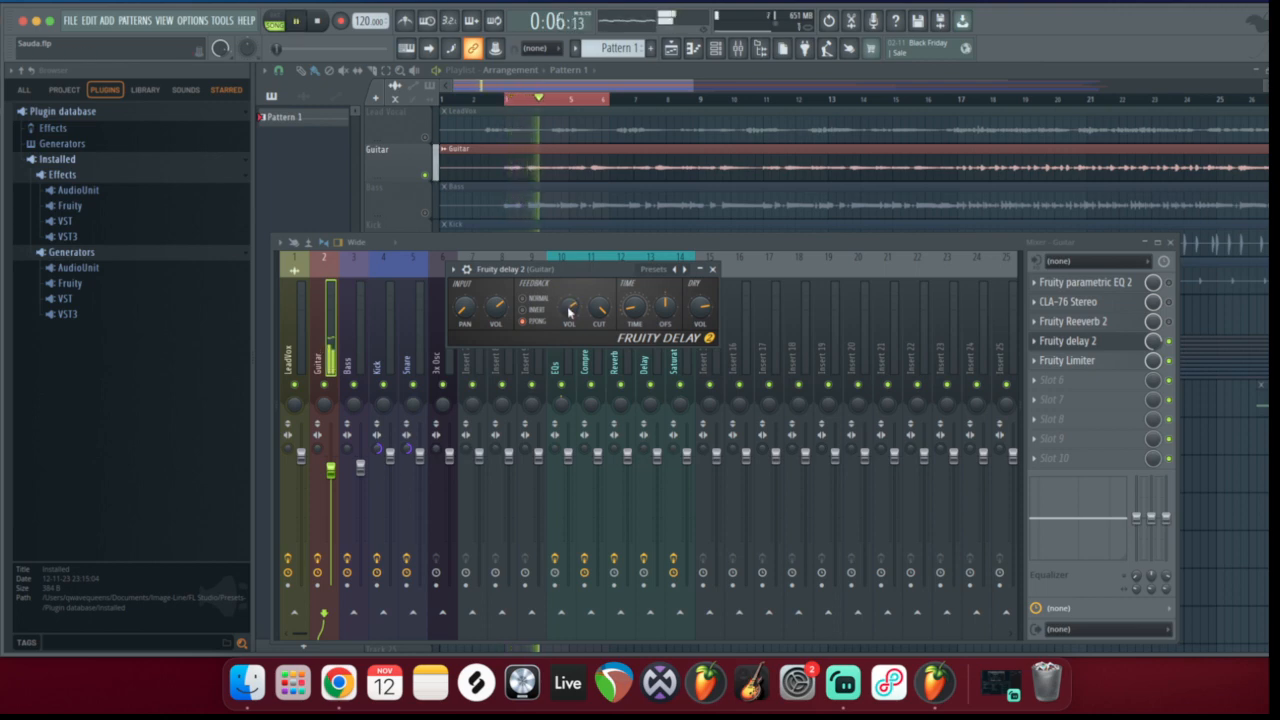
pyautogui.press('space')
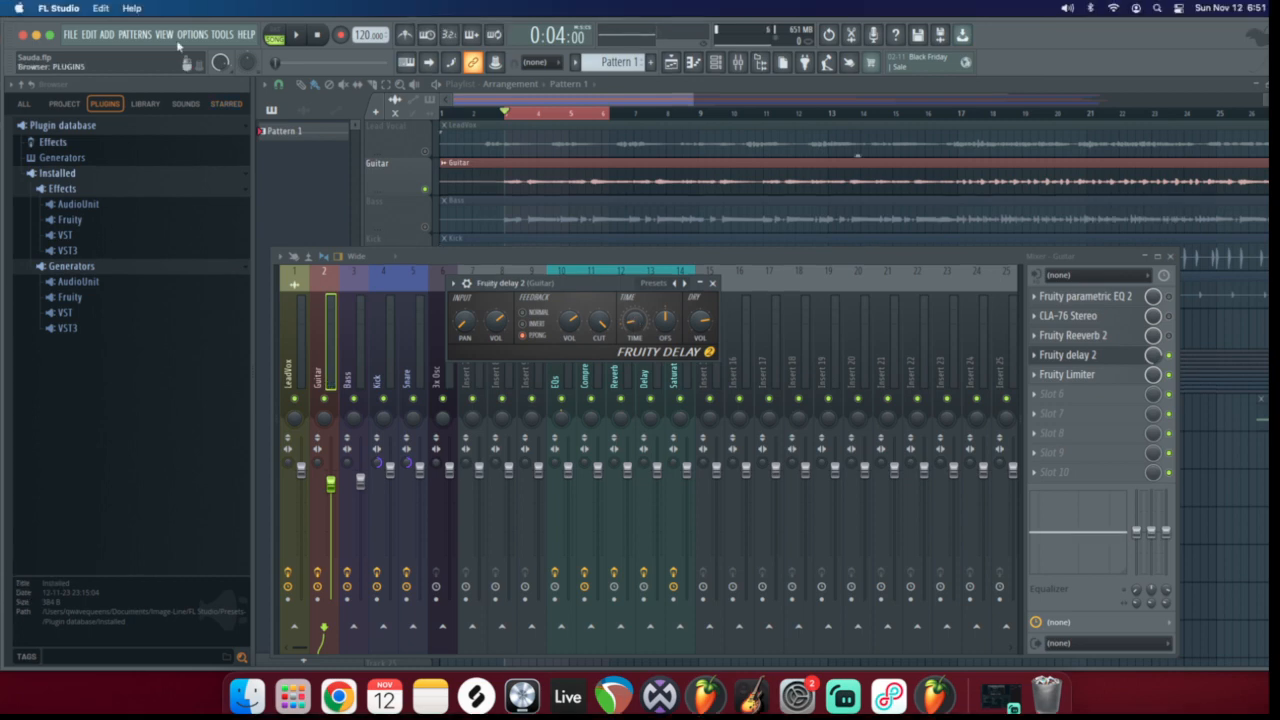
# Change the delay time in Fruity delay 2, auditioning the guitar loop between adjustments
pyautogui.moveTo(633, 324); pyautogui.dragTo(633, 312)
pyautogui.press('space')
pyautogui.moveTo(635, 324); pyautogui.dragTo(633, 322)
pyautogui.press('space')
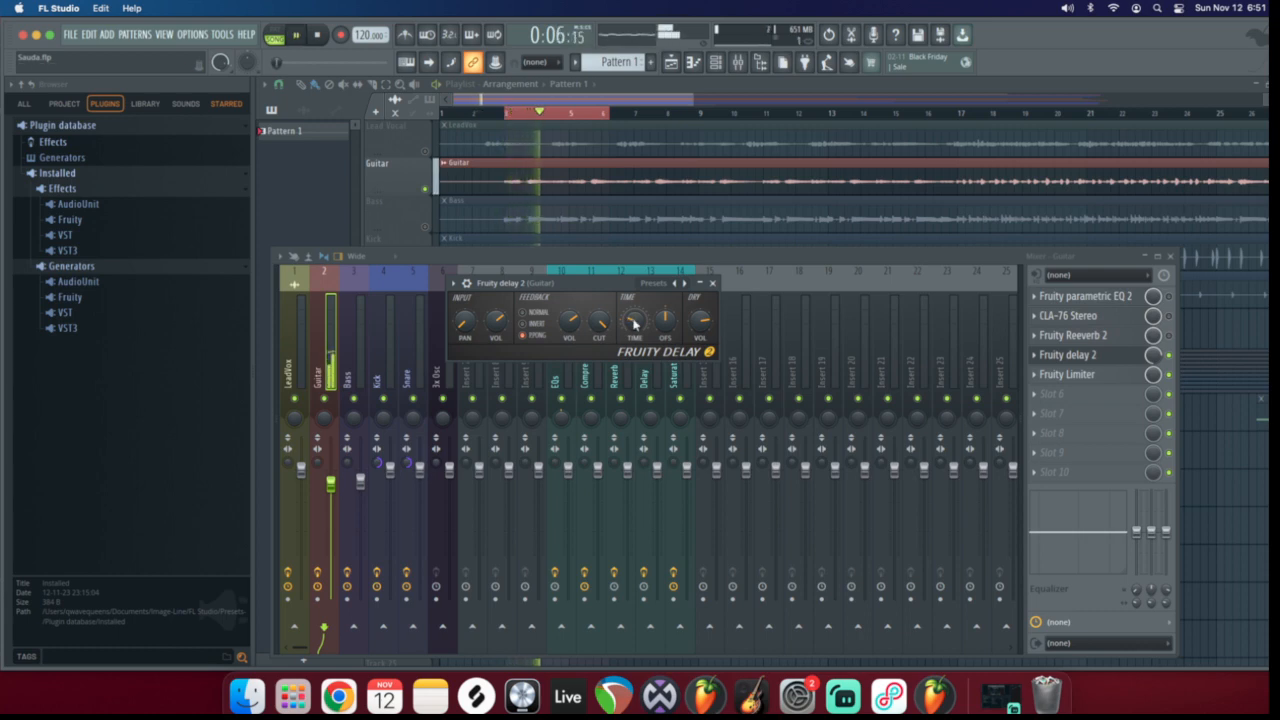
pyautogui.press('space')
# Set the delay time to 8:00, audition the guitar loop, readjust the time and close Fruity delay 2
pyautogui.moveTo(633, 322); pyautogui.dragTo(632, 325)
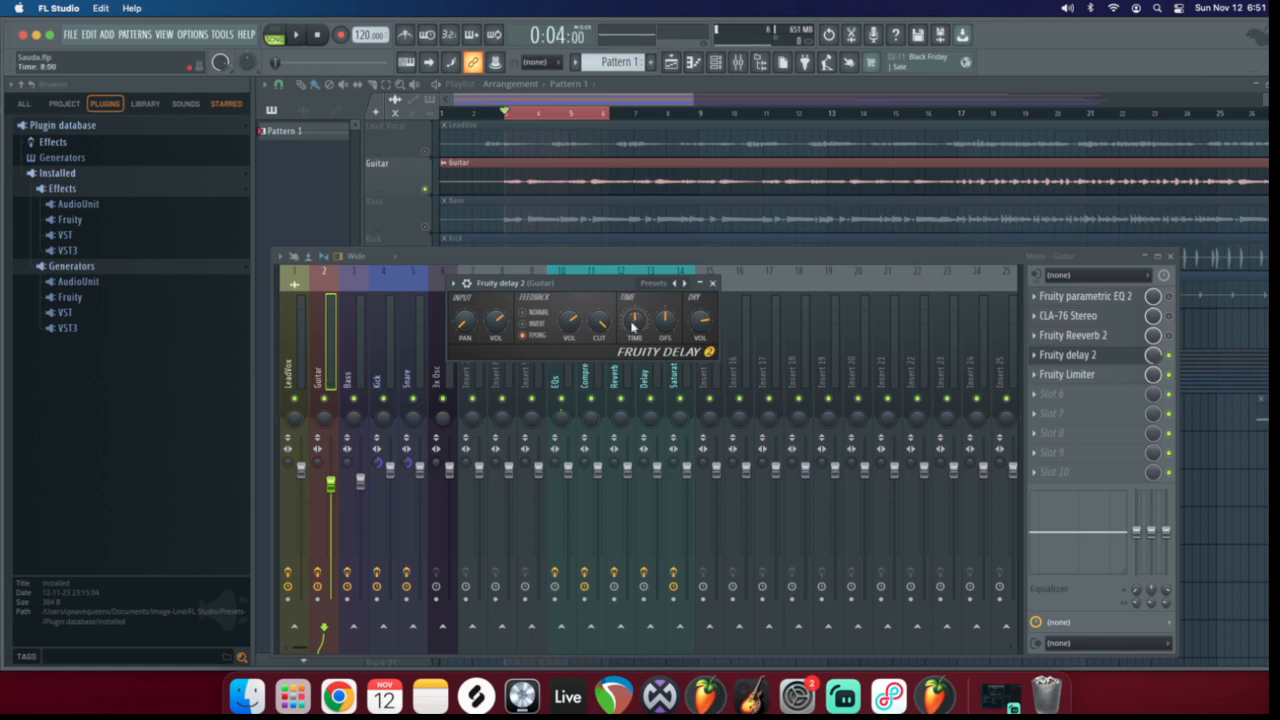
pyautogui.press('space')
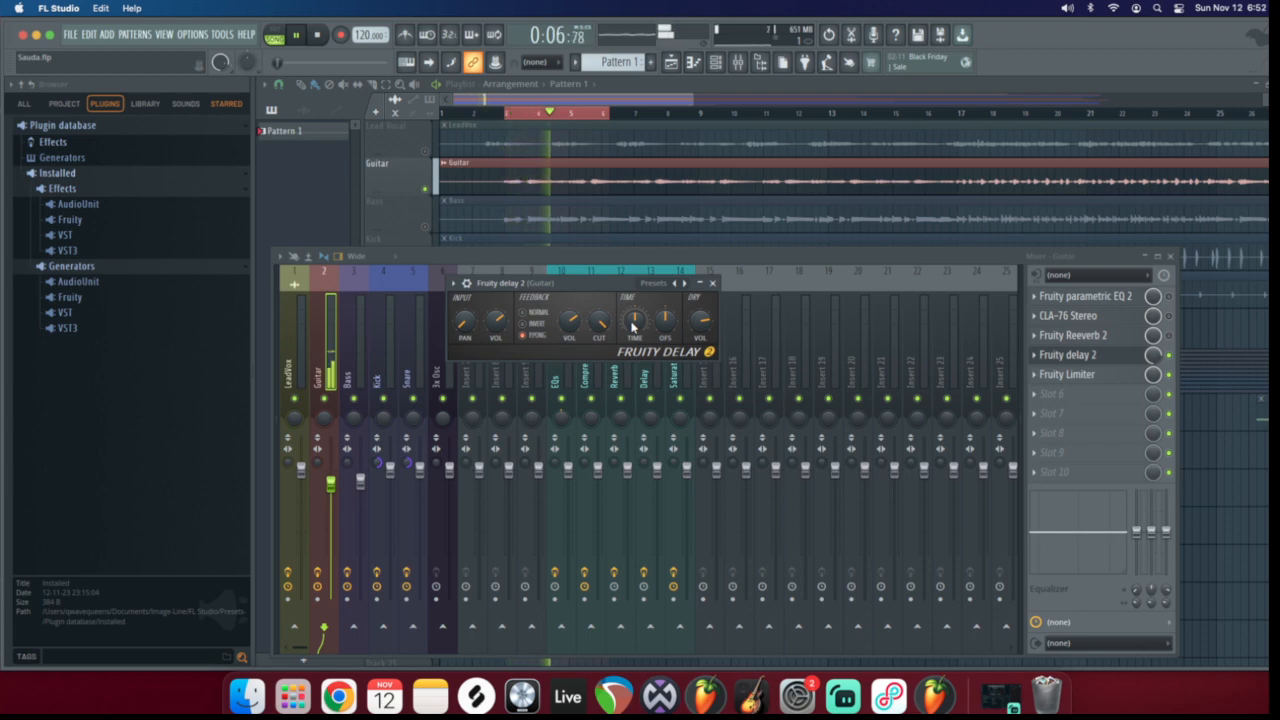
pyautogui.press('space')
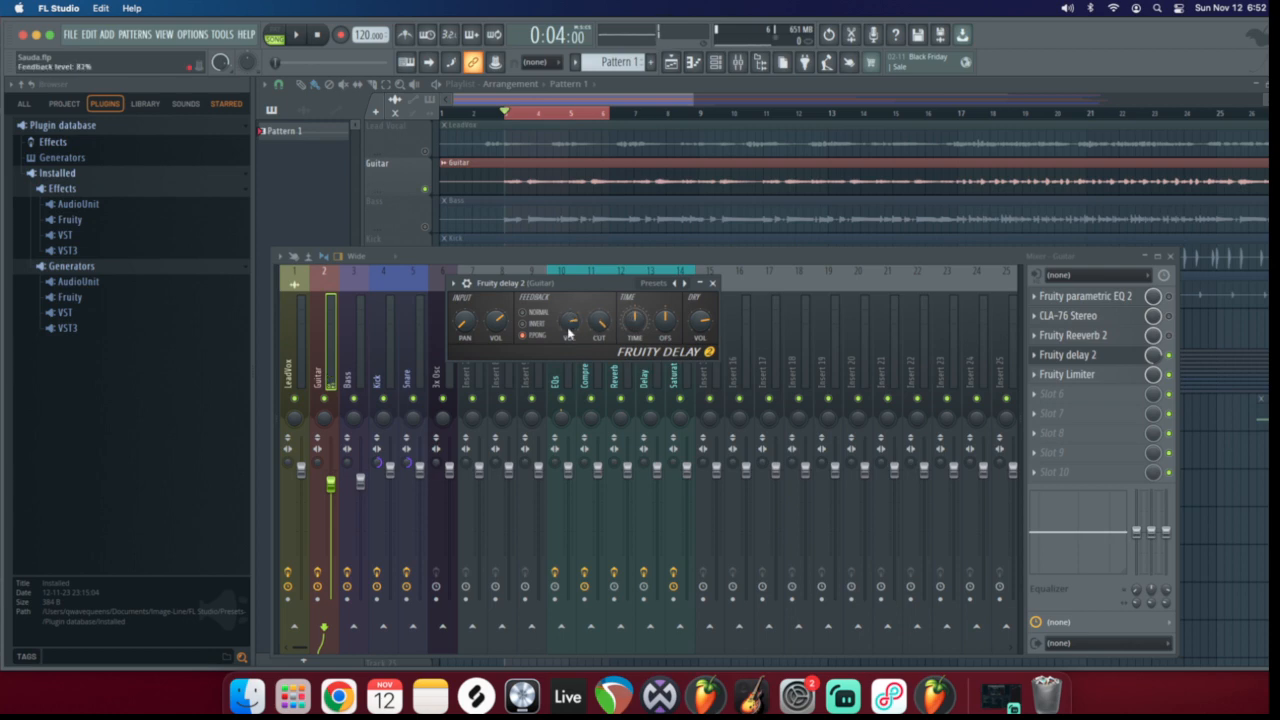
pyautogui.moveTo(634, 319)
pyautogui.mouseDown()
pyautogui.moveTo(634, 345)
pyautogui.moveTo(636, 325)
pyautogui.mouseUp()
pyautogui.click(712, 283)
# View the Delay and Saturation tracks' effects, select the 3x Osc track and play its tone in pattern mode
pyautogui.click(641, 318)
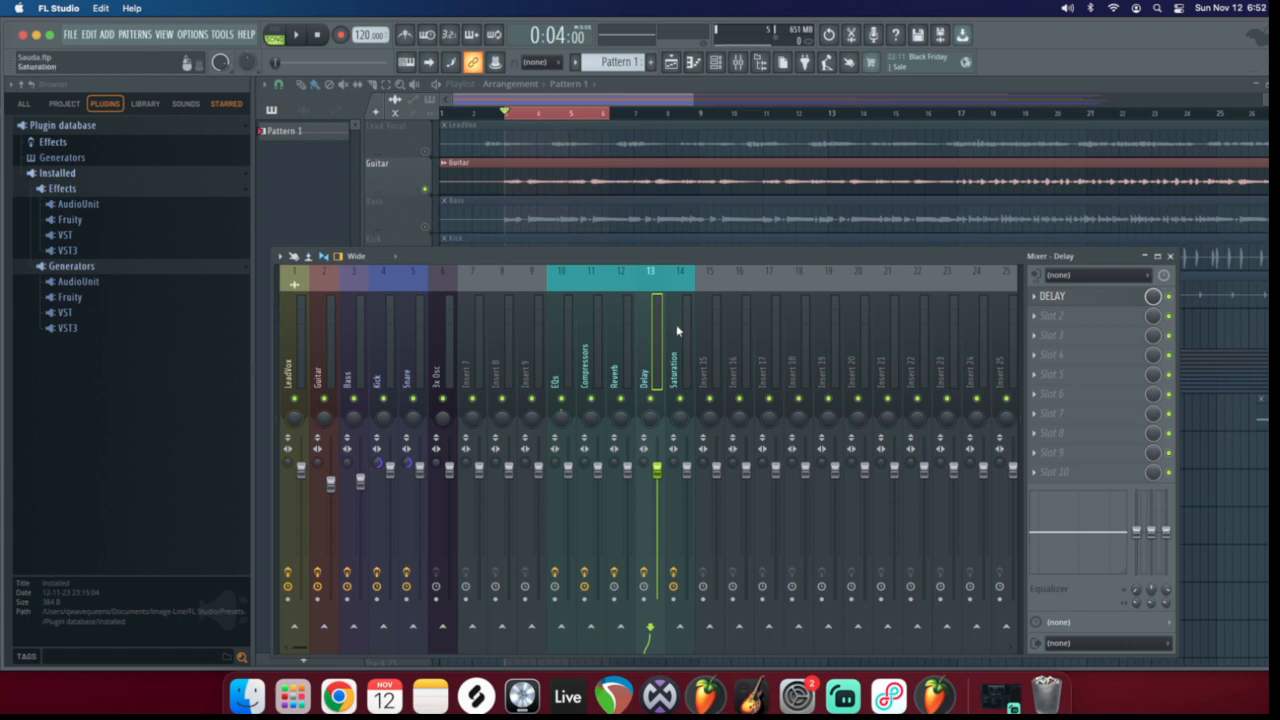
pyautogui.click(677, 326)
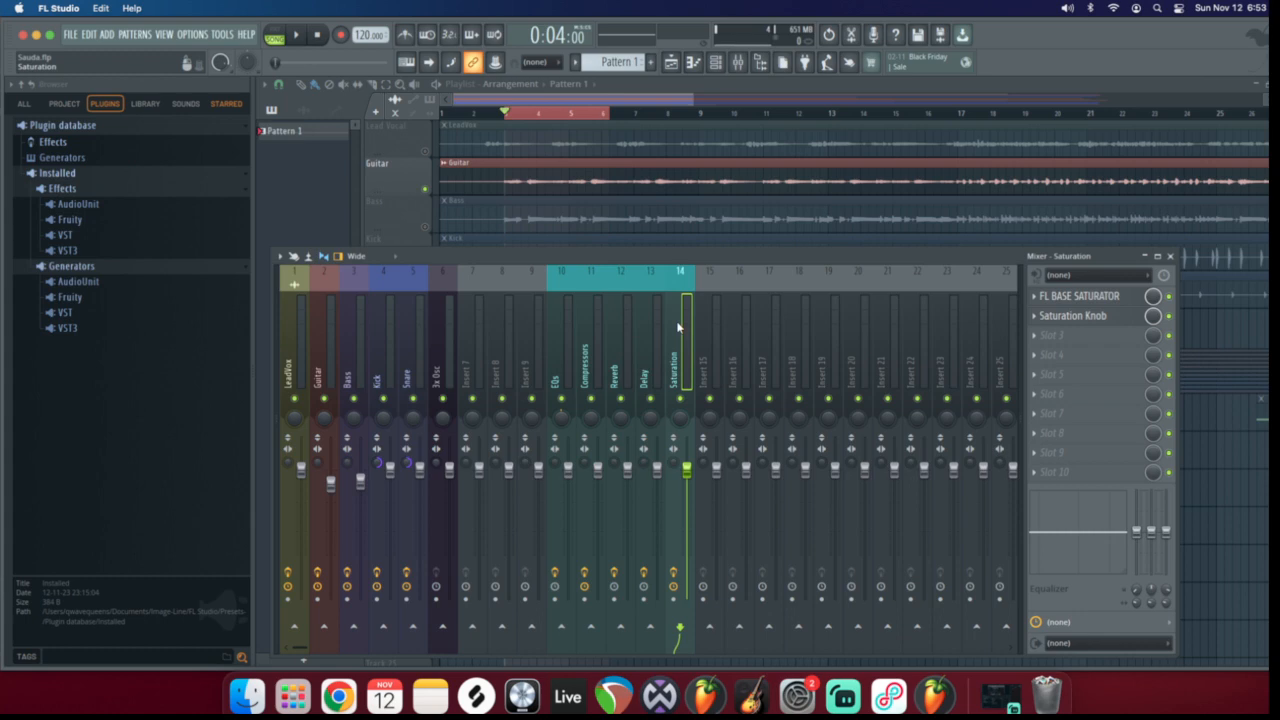
pyautogui.click(435, 347)
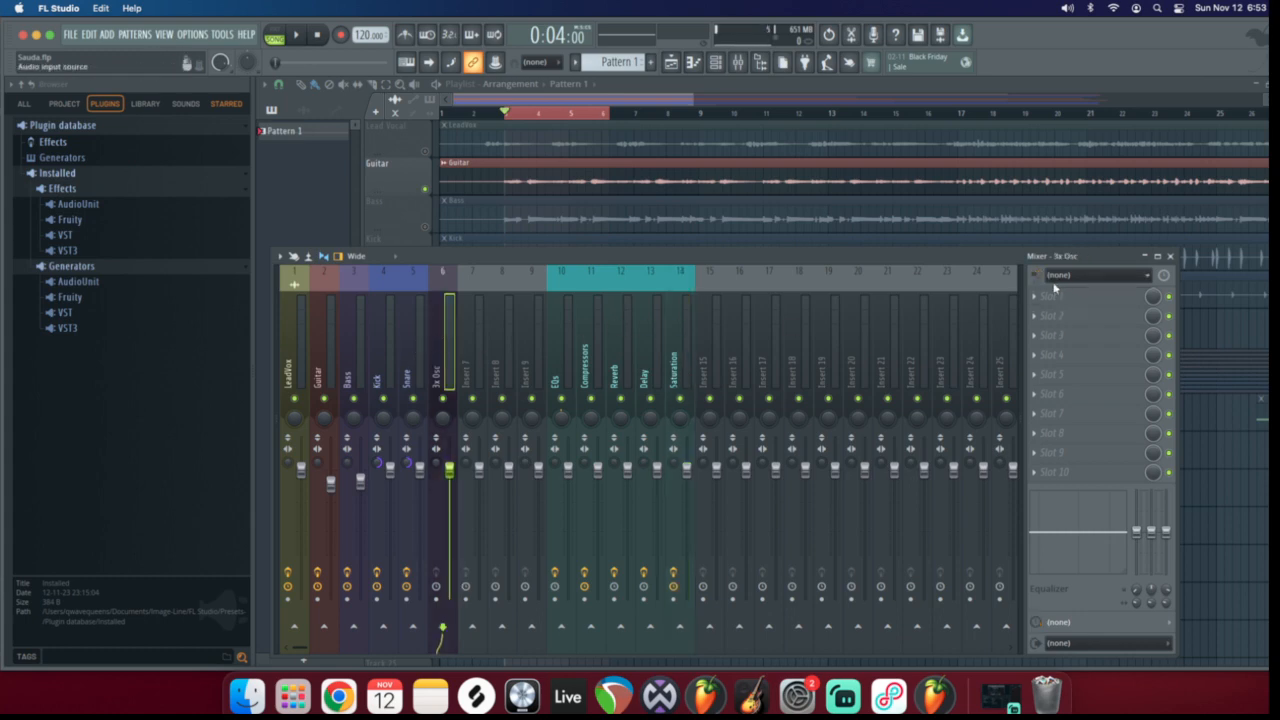
pyautogui.press('l')
pyautogui.press('space')
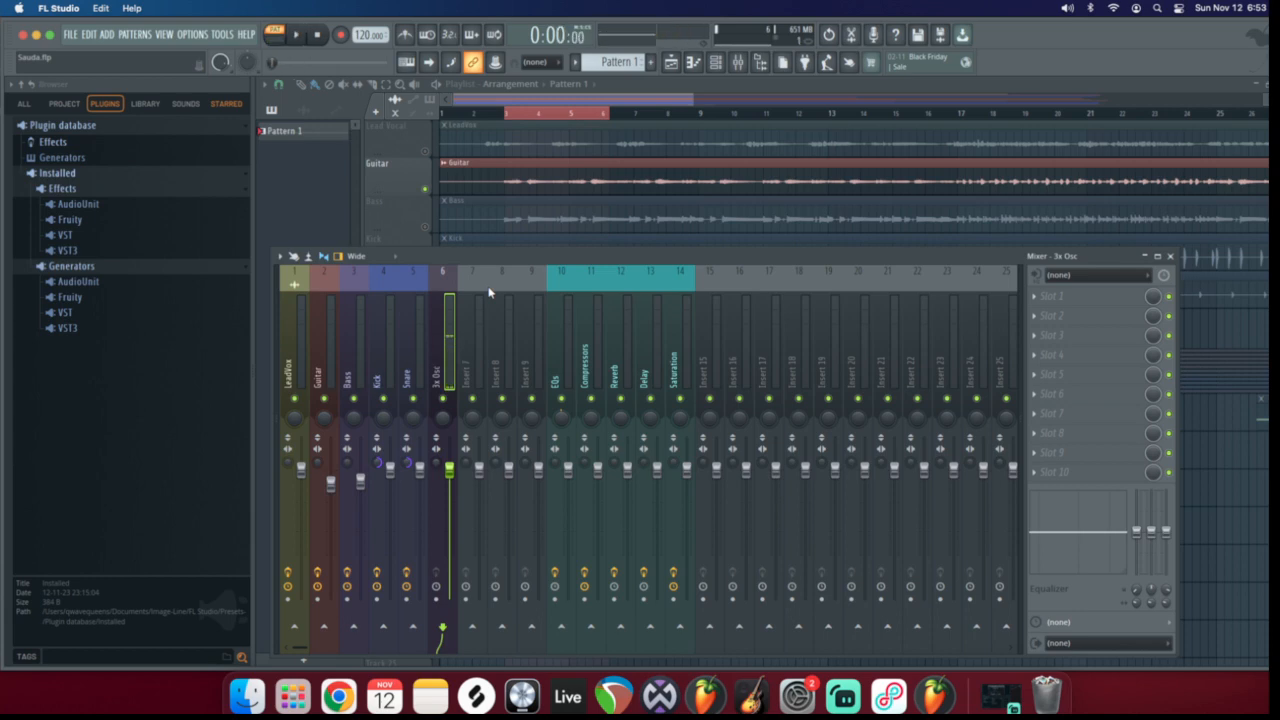
# Add Fruity parametric EQ 2 to the 3x Osc track's first slot, try a full boost on band 7 and reset the band
pyautogui.click(1050, 296)
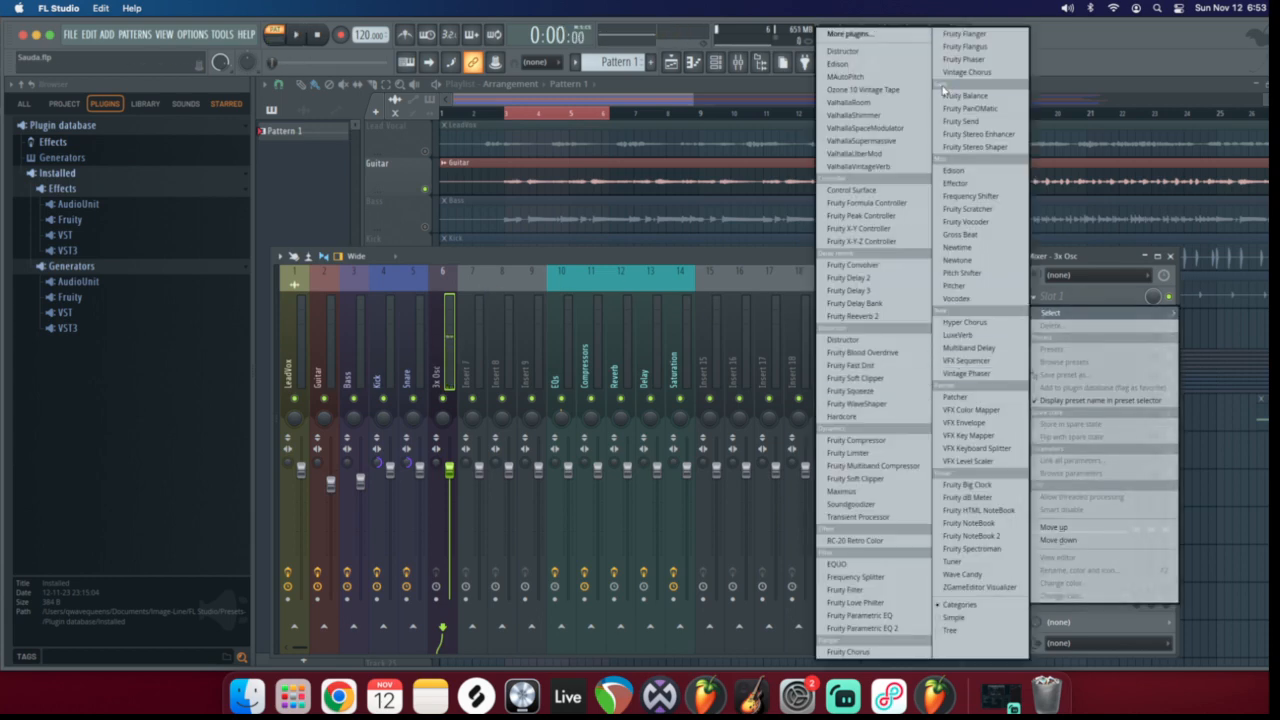
pyautogui.click(900, 630)
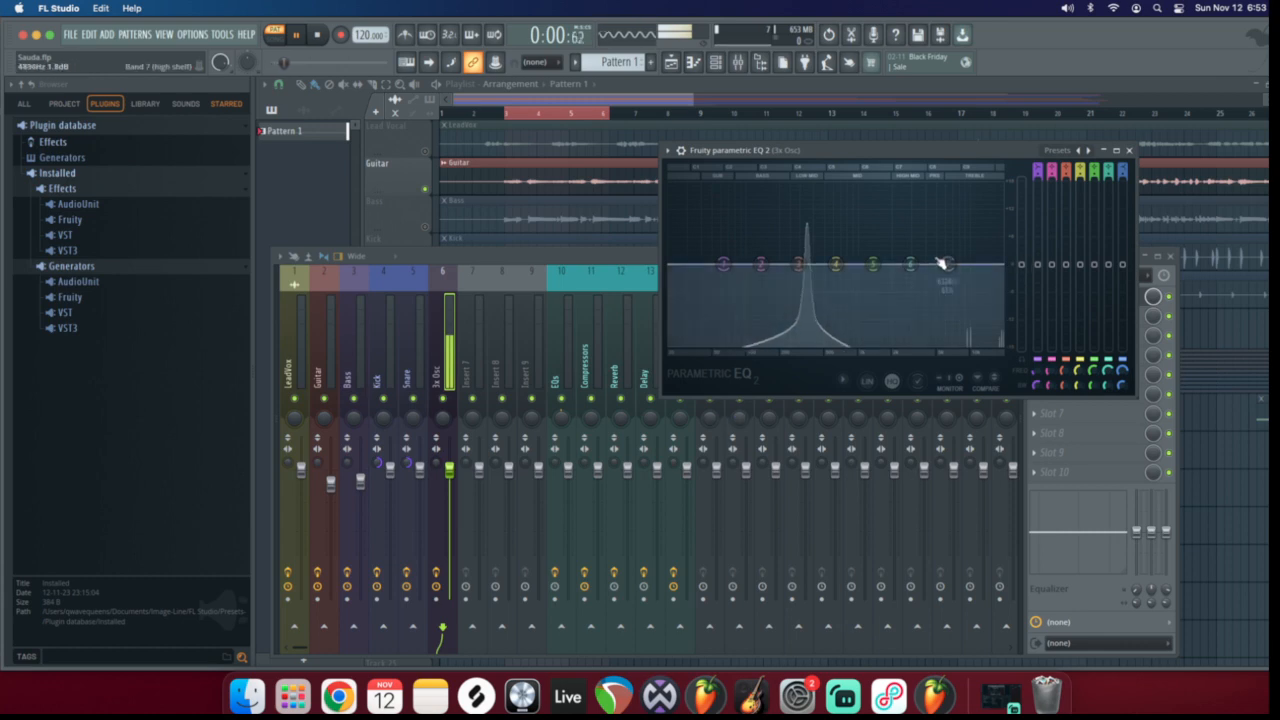
pyautogui.moveTo(947, 264); pyautogui.dragTo(948, 185)
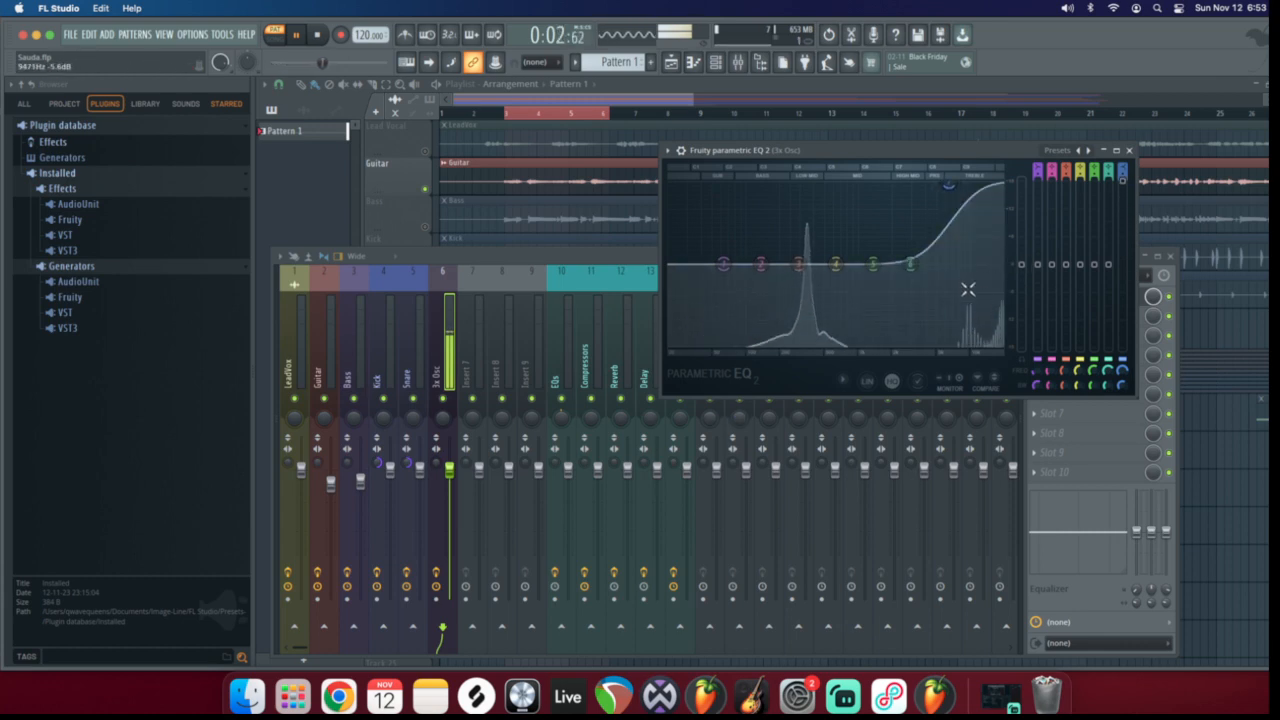
pyautogui.rightClick(946, 185)
pyautogui.click(969, 200)
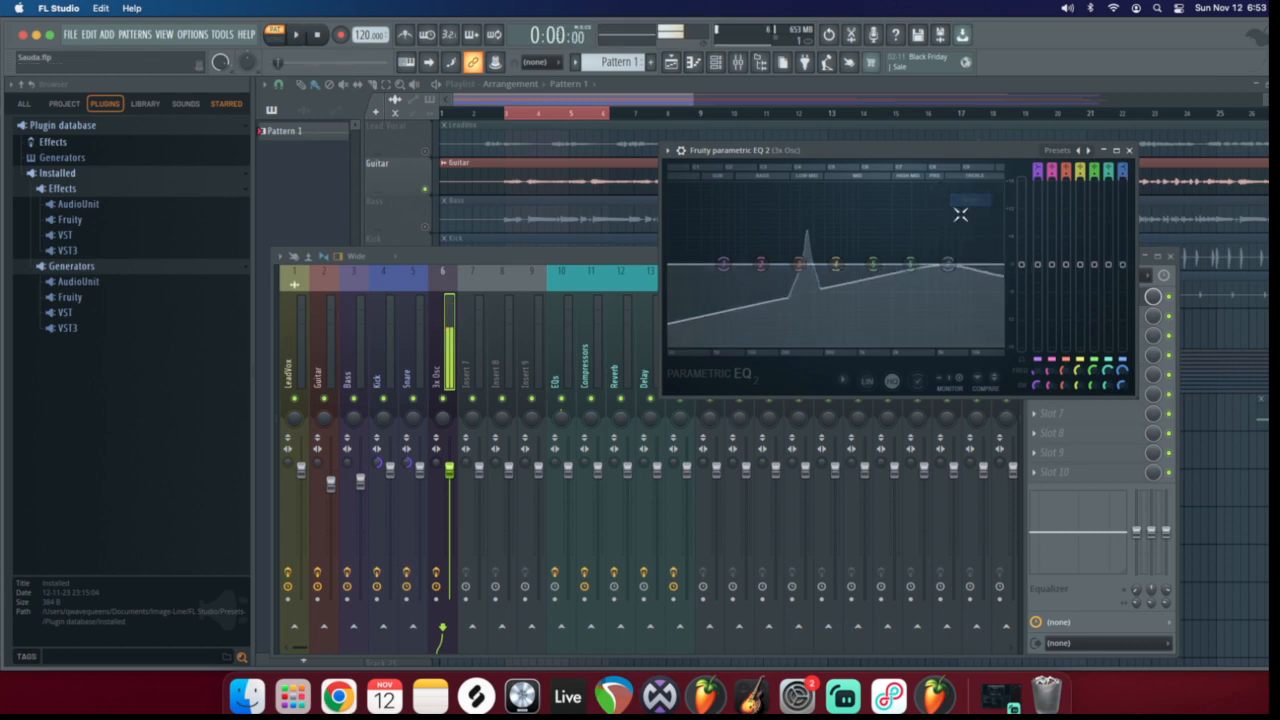
pyautogui.press('space')
# Search the full effect plugin list for "sat" and "sound", and load Soundgoodizer into the 3x Osc track's second slot
pyautogui.moveTo(989, 153); pyautogui.dragTo(519, 206)
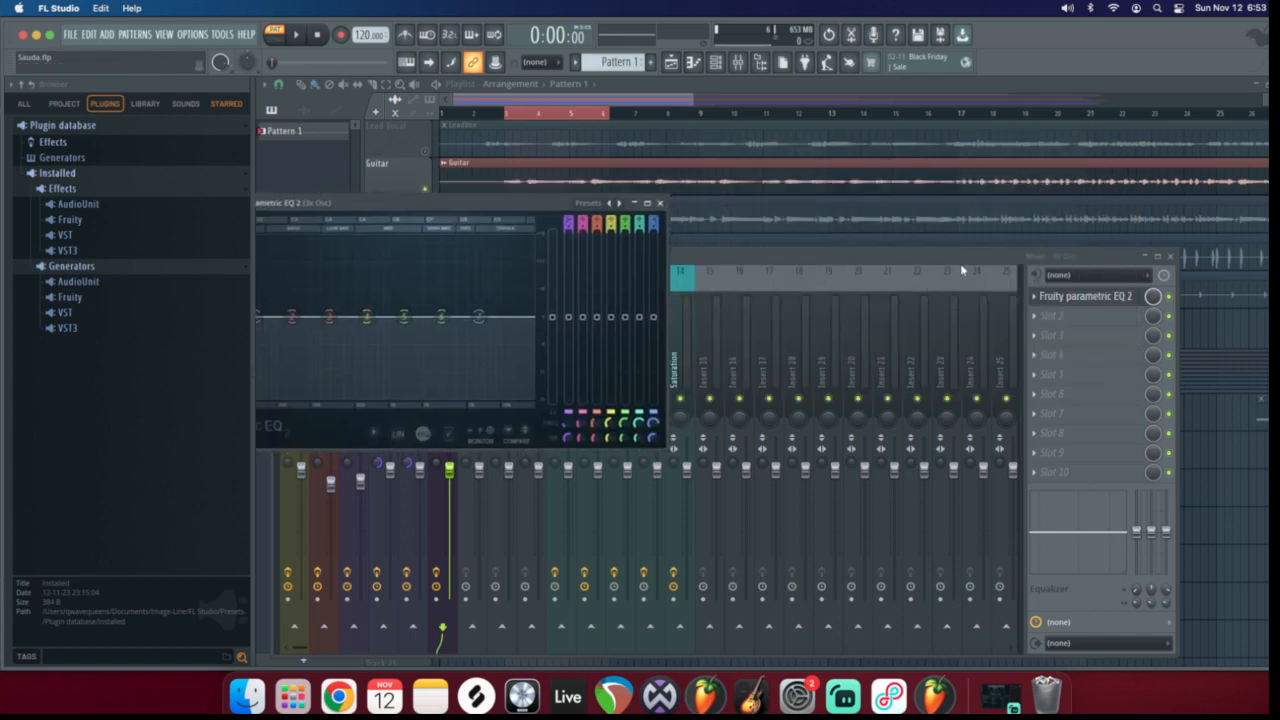
pyautogui.click(1076, 316)
pyautogui.click(840, 36)
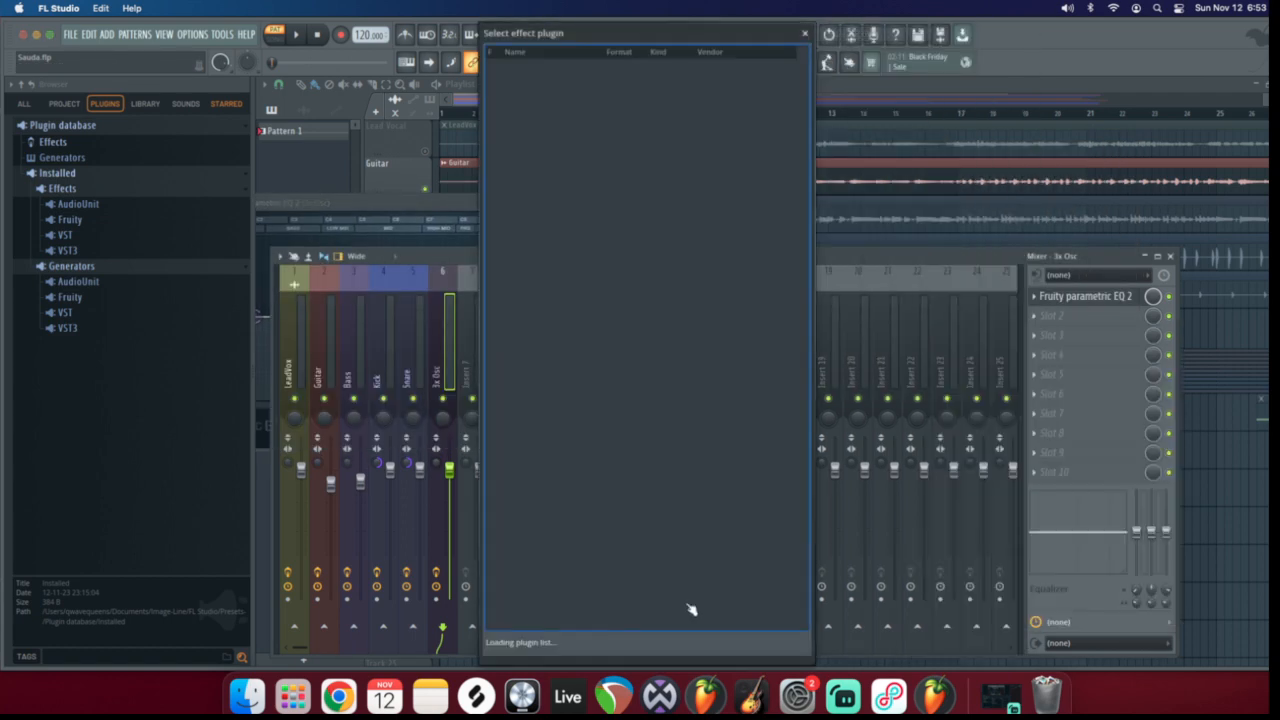
pyautogui.click(630, 643)
pyautogui.write('sat')
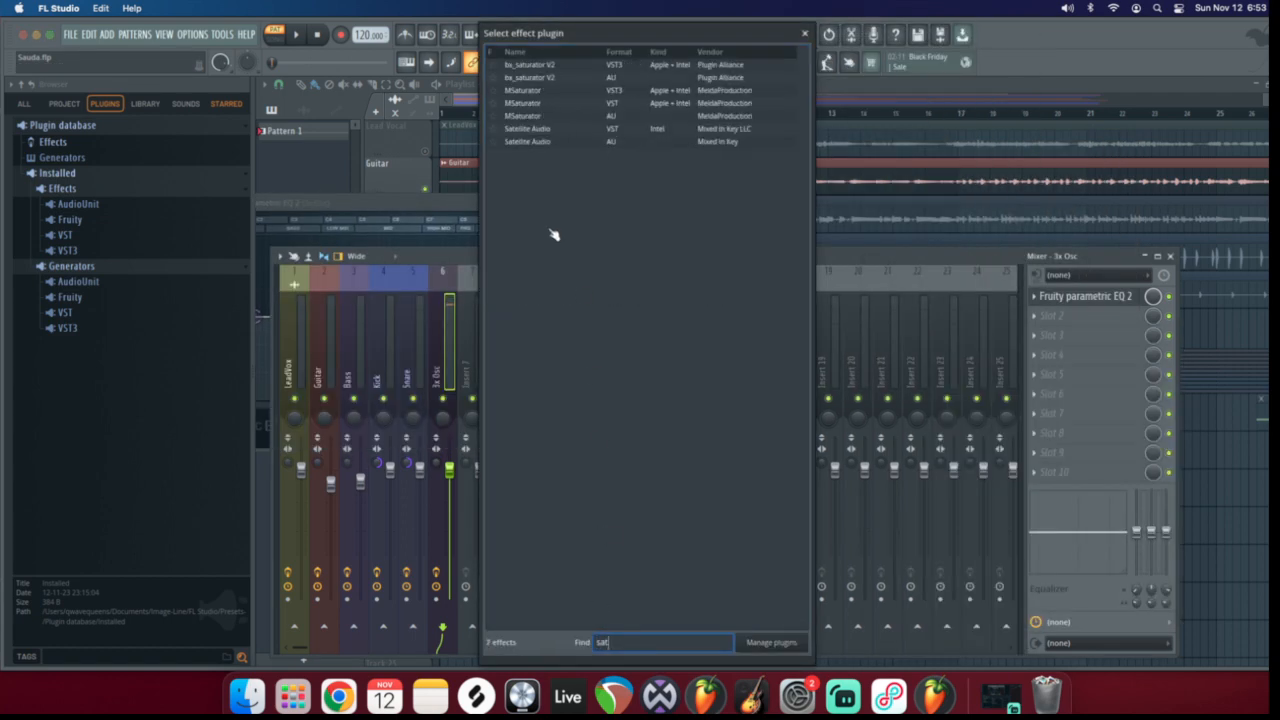
pyautogui.press('BackSpace')
pyautogui.press('BackSpace')
pyautogui.press('BackSpace')
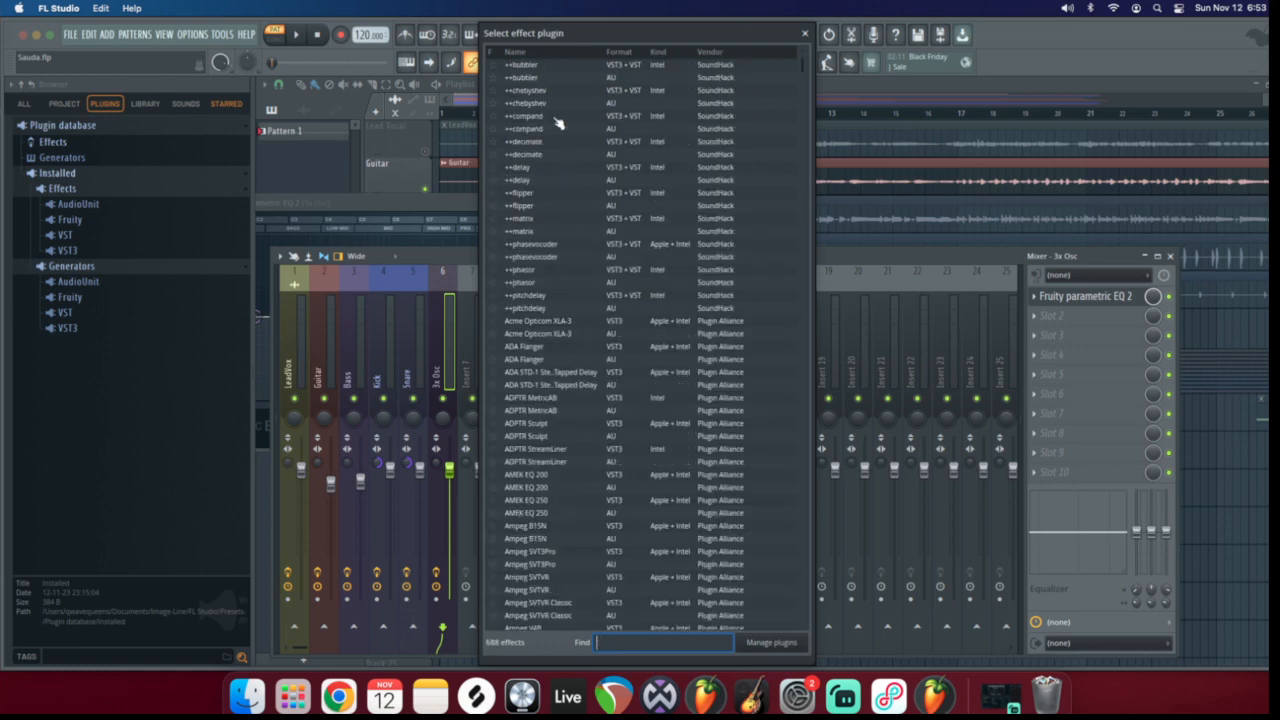
pyautogui.write('sound')
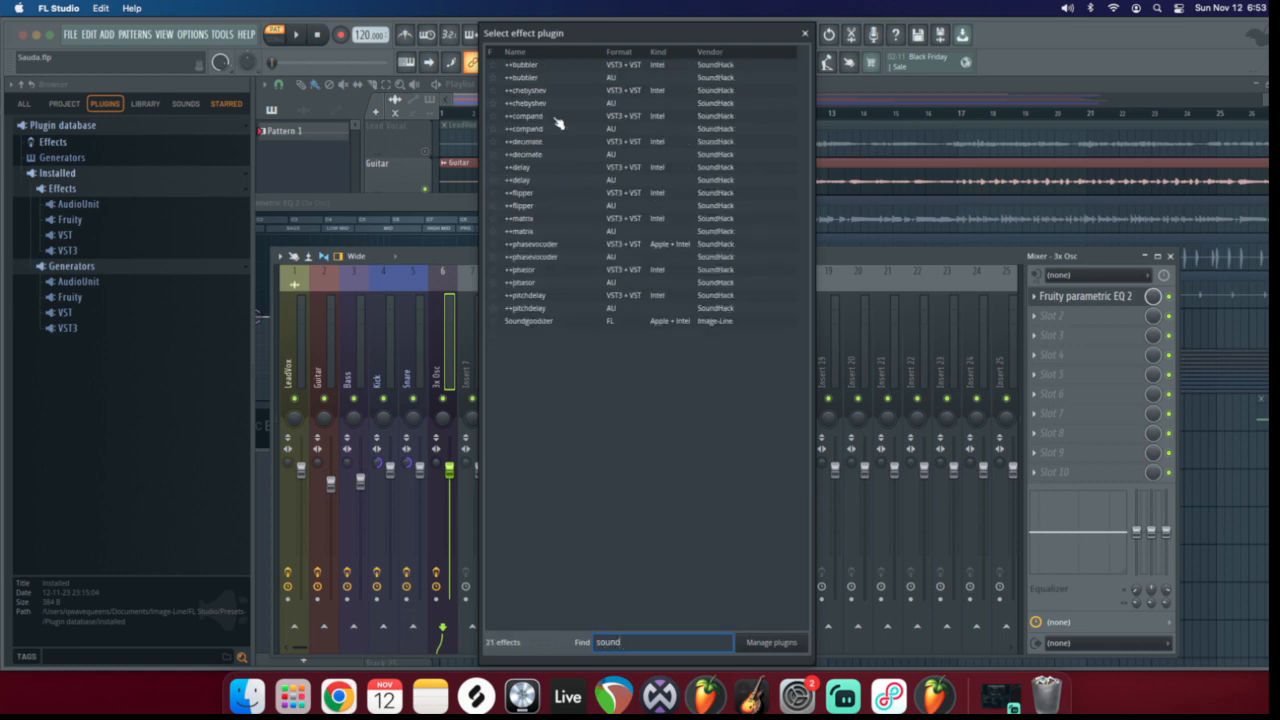
pyautogui.doubleClick(541, 321)
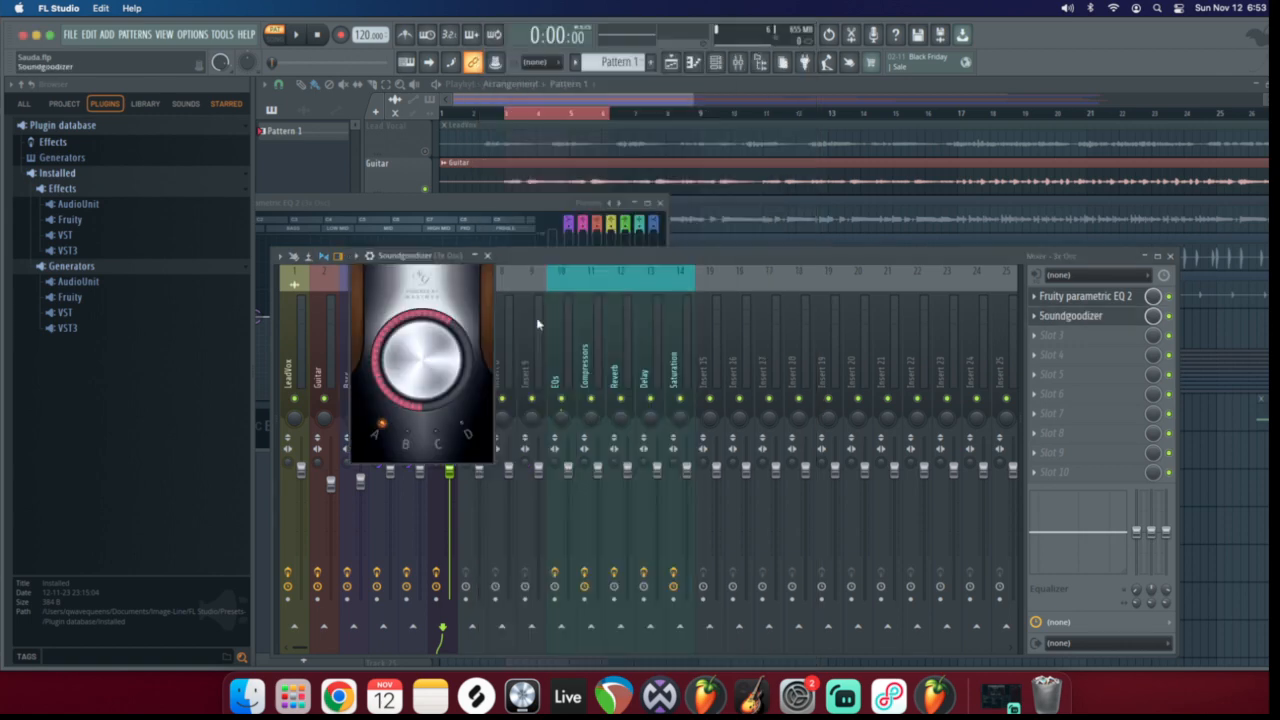
# Move Soundgoodizer above Fruity parametric EQ 2 in the 3x Osc chain, start playback and open the EQ
pyautogui.moveTo(408, 260); pyautogui.dragTo(845, 252)
pyautogui.moveTo(1072, 316); pyautogui.dragTo(1072, 297)
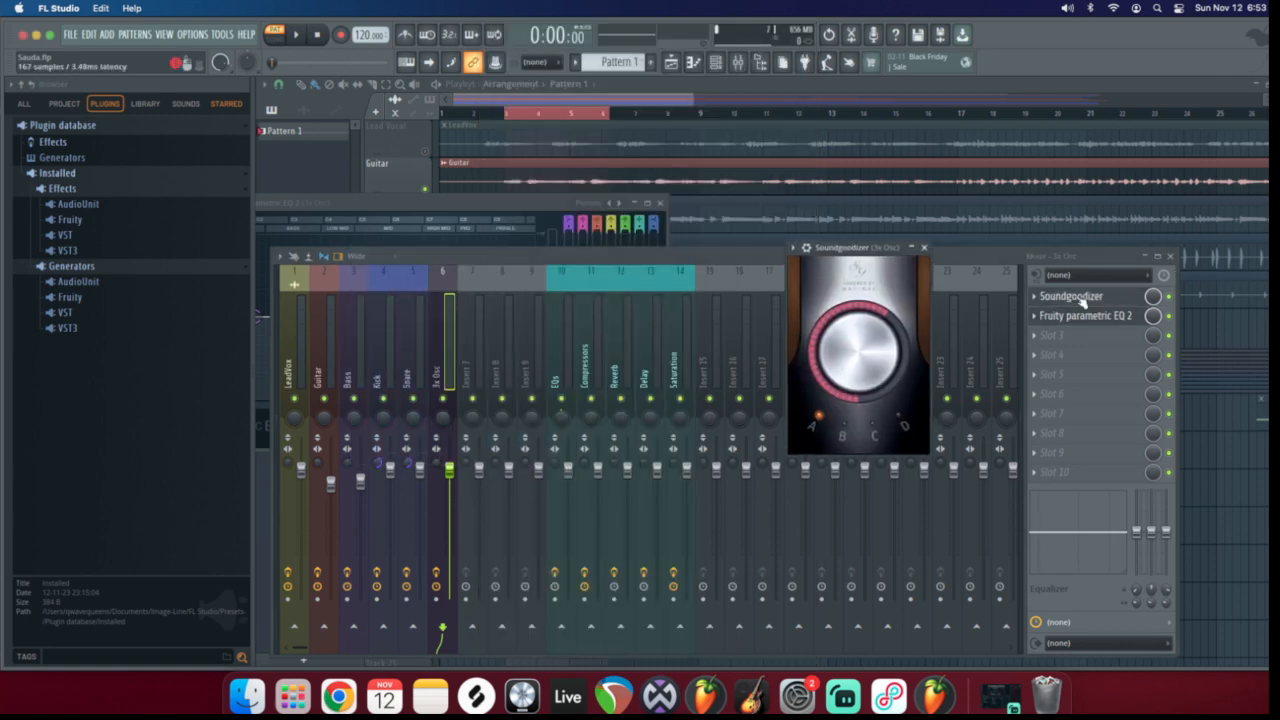
pyautogui.press('space')
pyautogui.click(1075, 316)
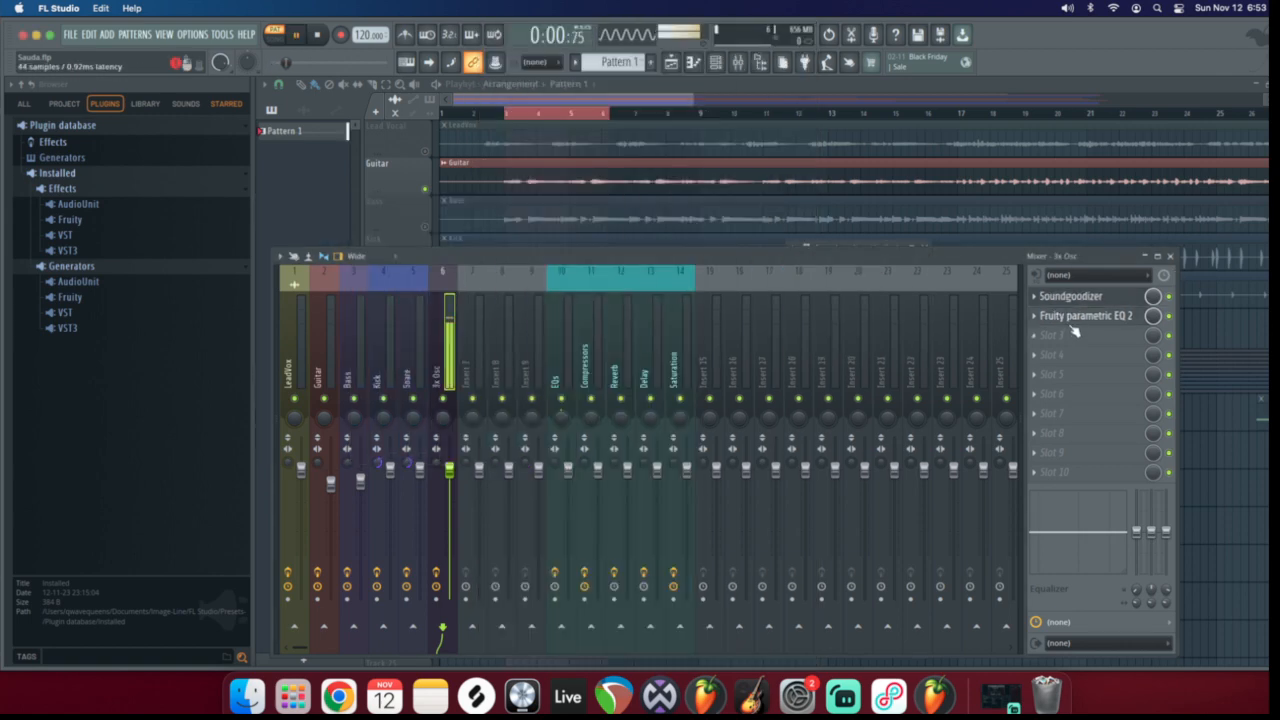
# Audition Soundgoodizer modes B and C on the 3x Osc tone, check the spectrum in Fruity parametric EQ 2, and stop playback
pyautogui.moveTo(454, 203); pyautogui.dragTo(649, 219)
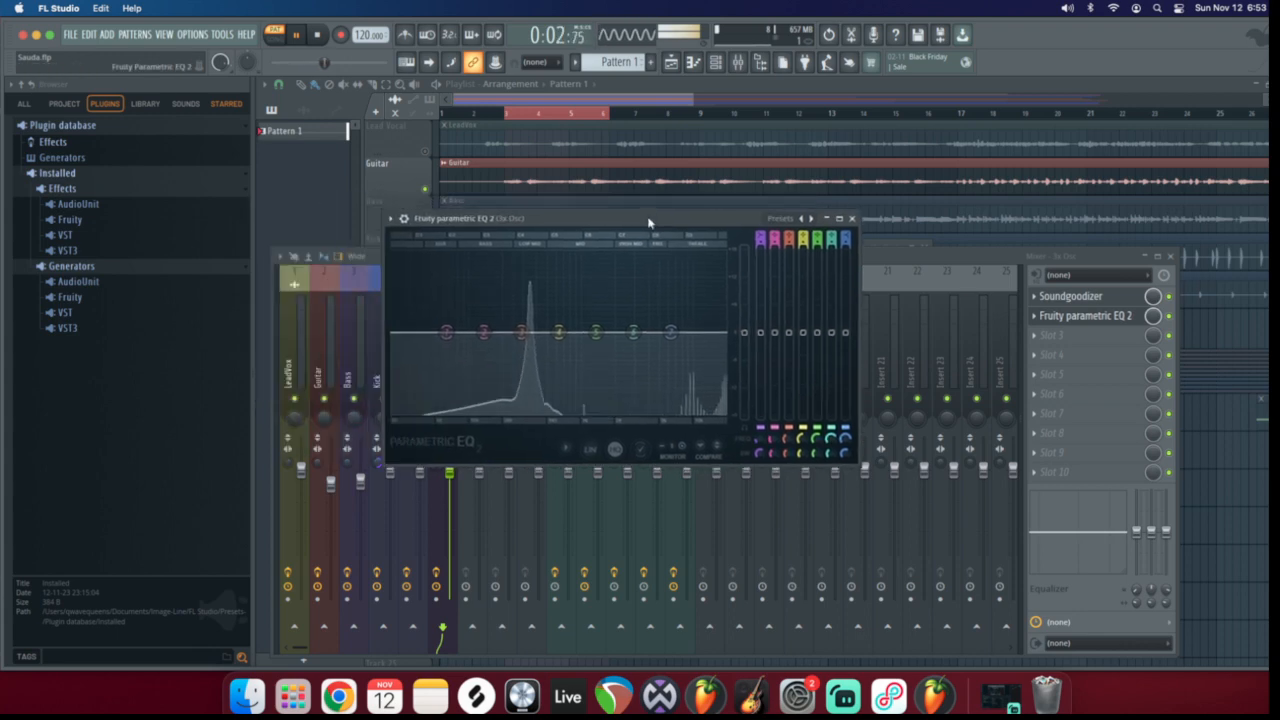
pyautogui.click(1110, 297)
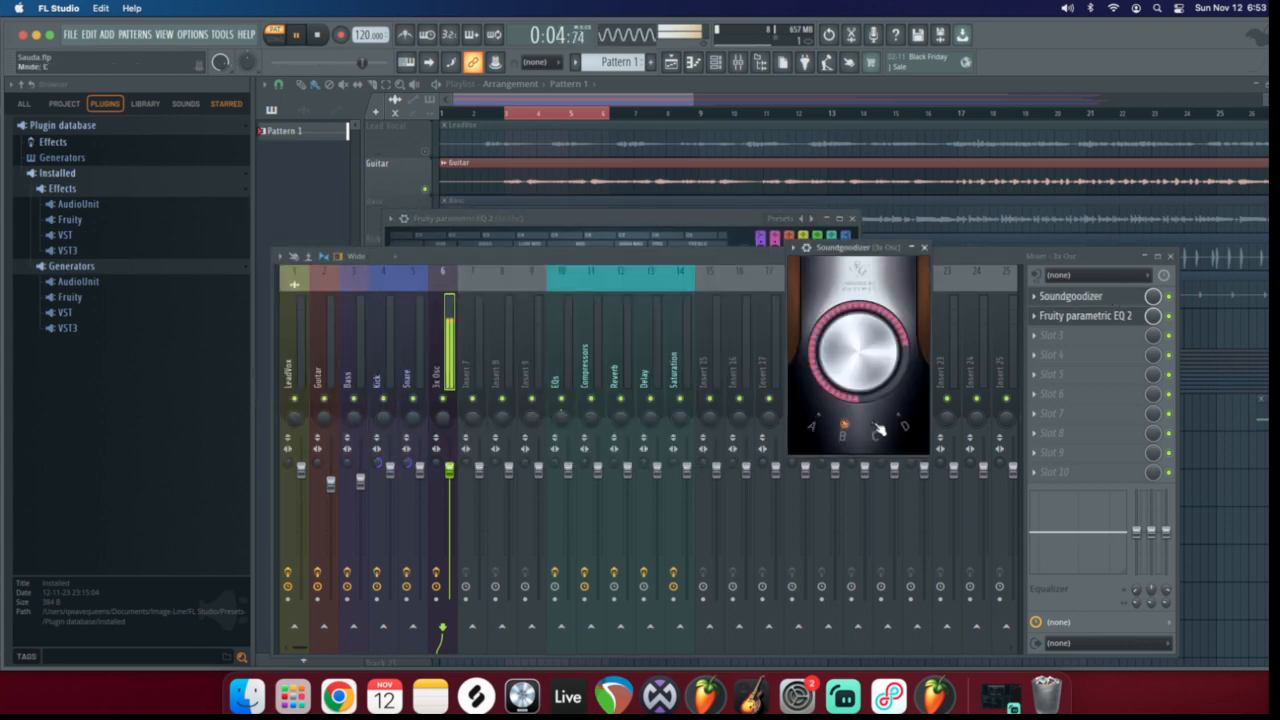
pyautogui.click(1066, 315)
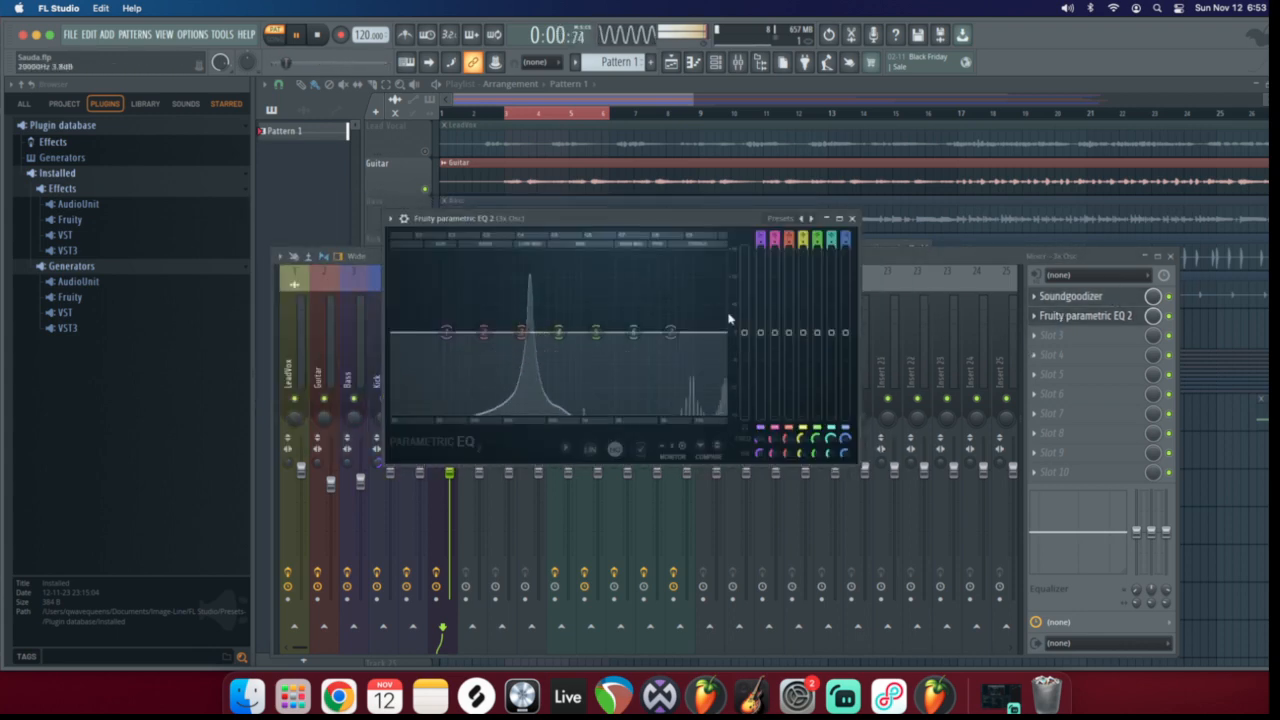
pyautogui.press('space')
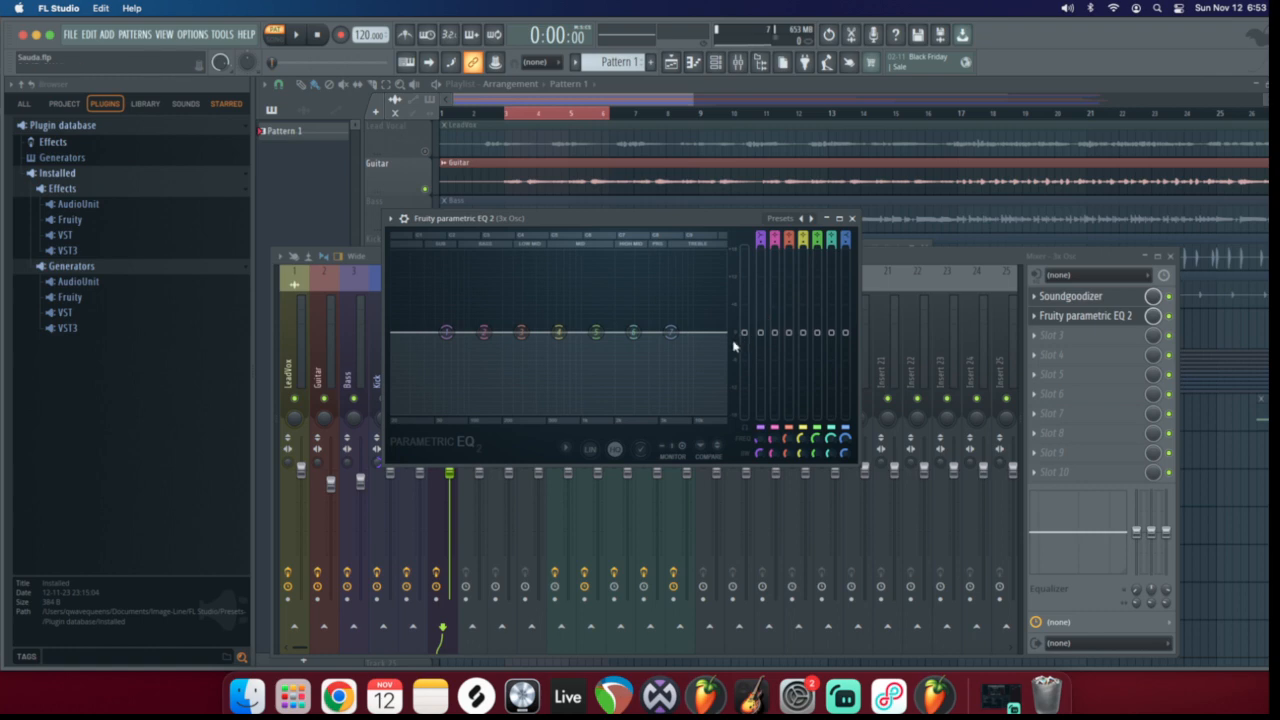
# Lower the EQ's main level slightly, replay the tone with Soundgoodizer in mode D, and check its spectrum in the EQ
pyautogui.moveTo(744, 332); pyautogui.dragTo(744, 350)
pyautogui.press('space')
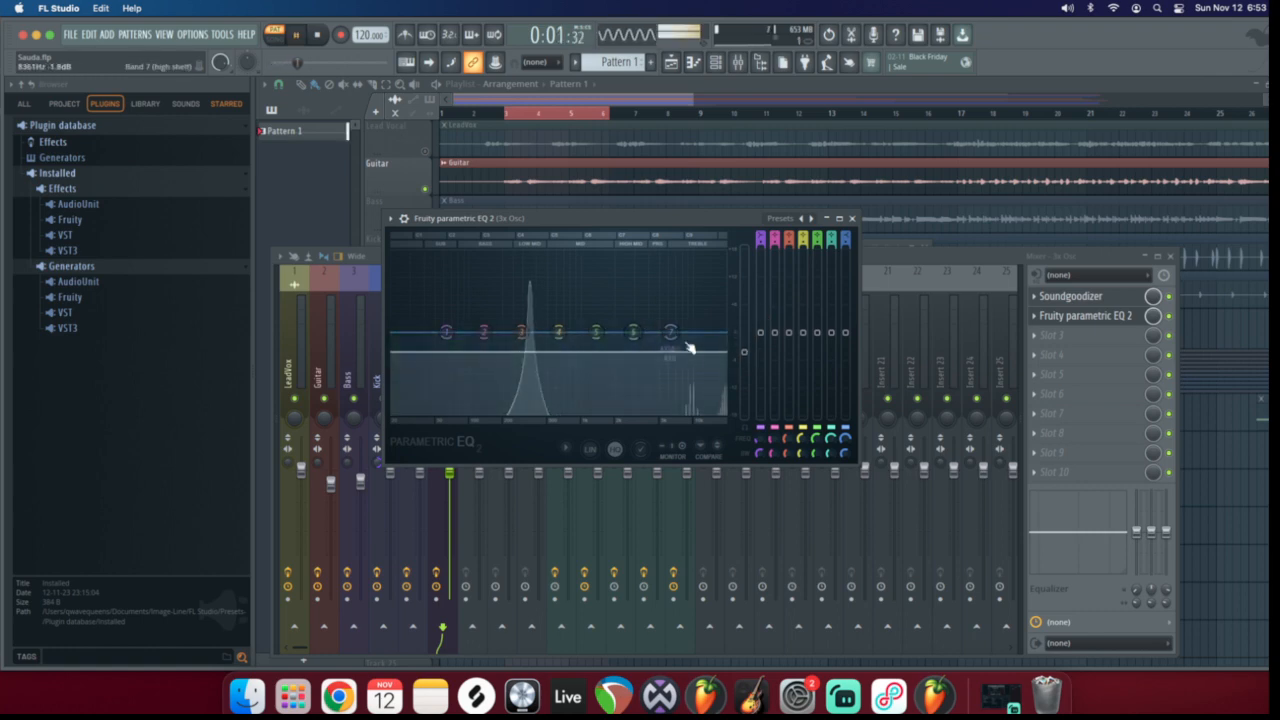
pyautogui.click(1093, 300)
pyautogui.click(1093, 300)
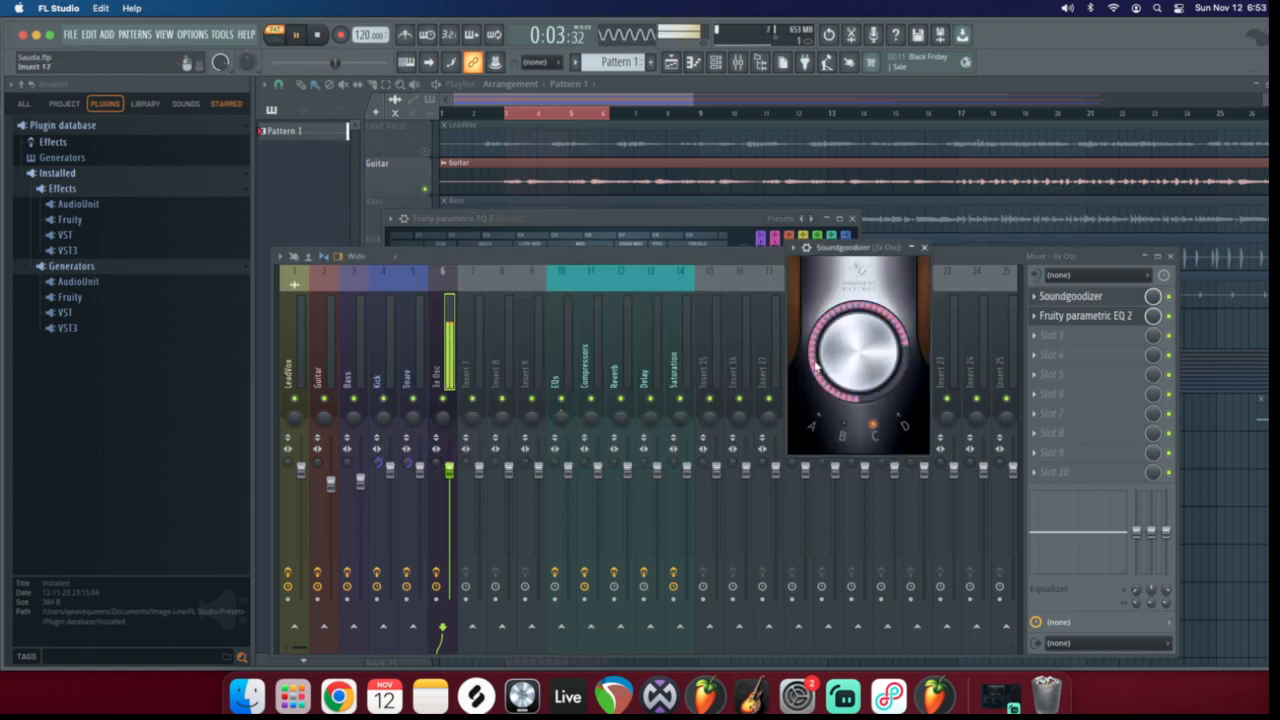
pyautogui.click(898, 418)
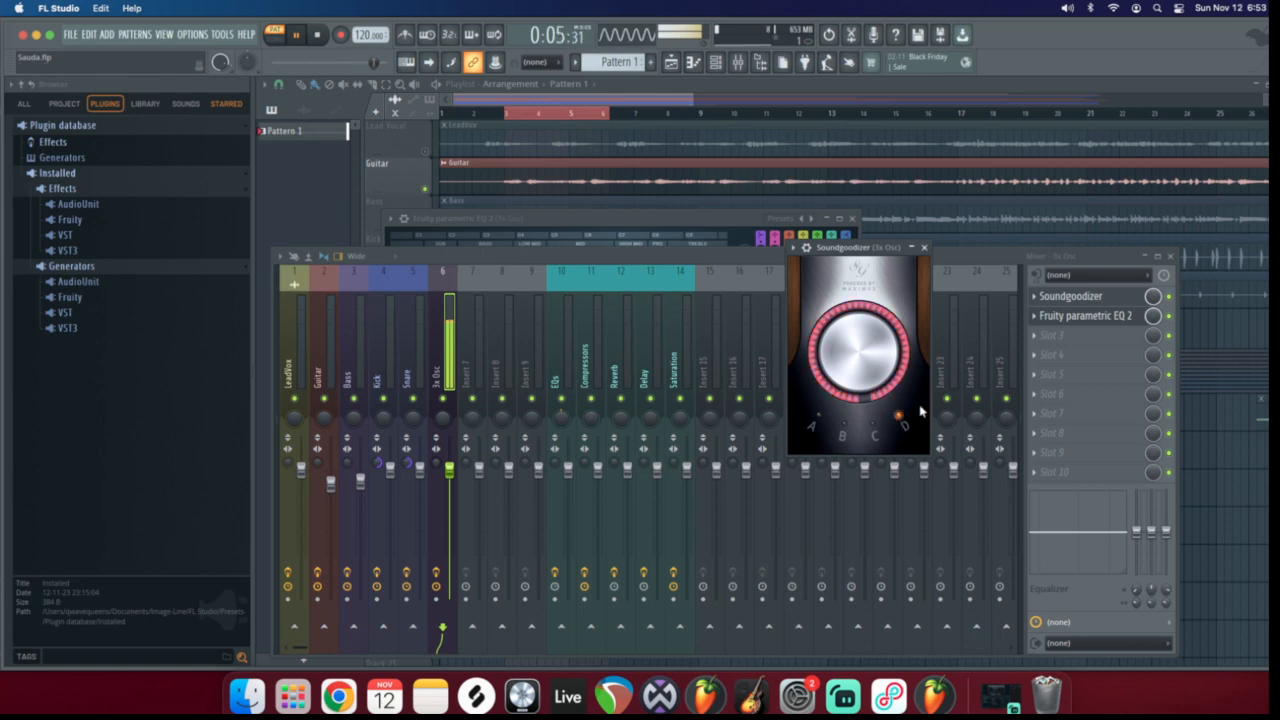
pyautogui.click(1080, 316)
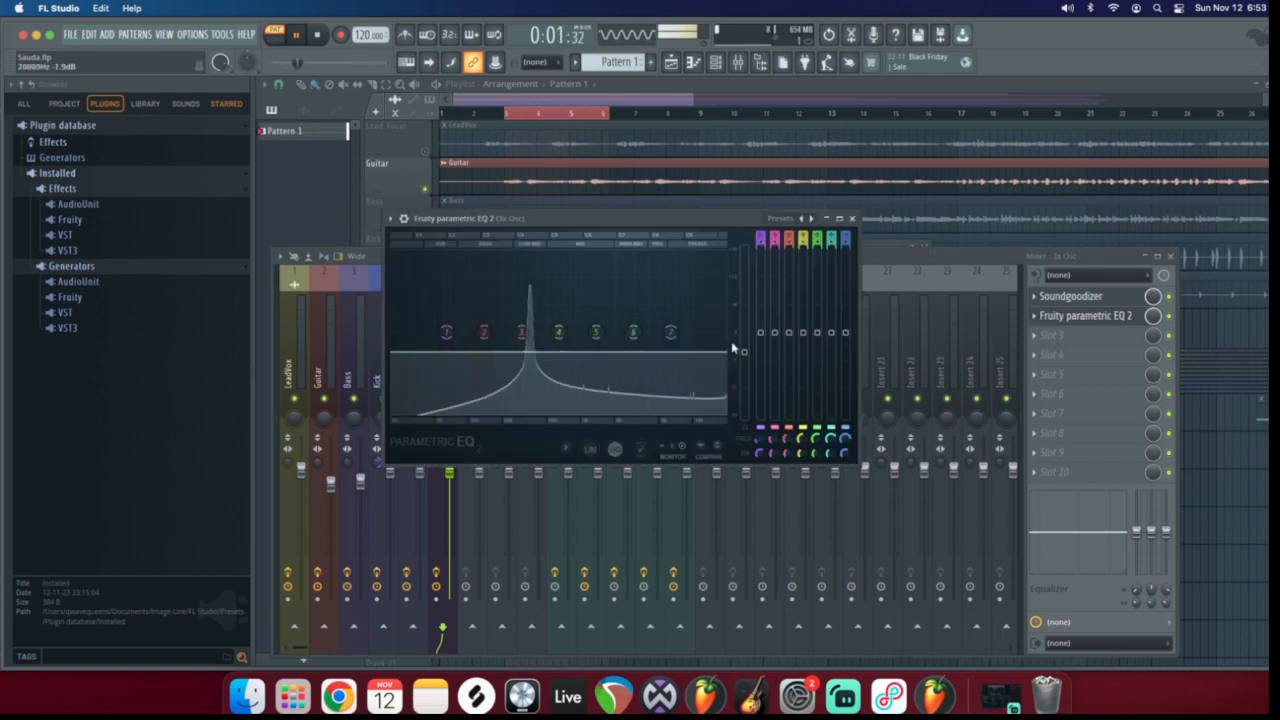
# Try a boost of about 13 dB on EQ band 5, reset it, stop playback and raise the band about 5 dB
pyautogui.moveTo(597, 332); pyautogui.dragTo(588, 271)
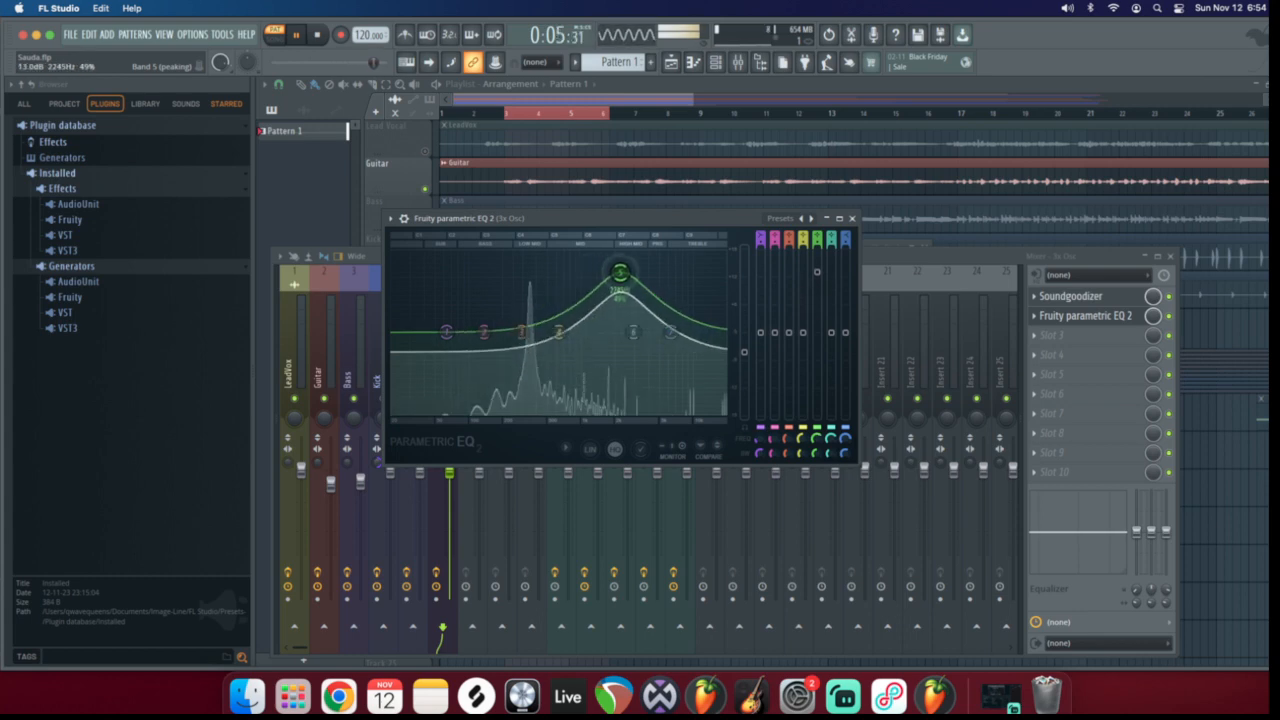
pyautogui.rightClick(601, 274)
pyautogui.click(633, 292)
pyautogui.press('space')
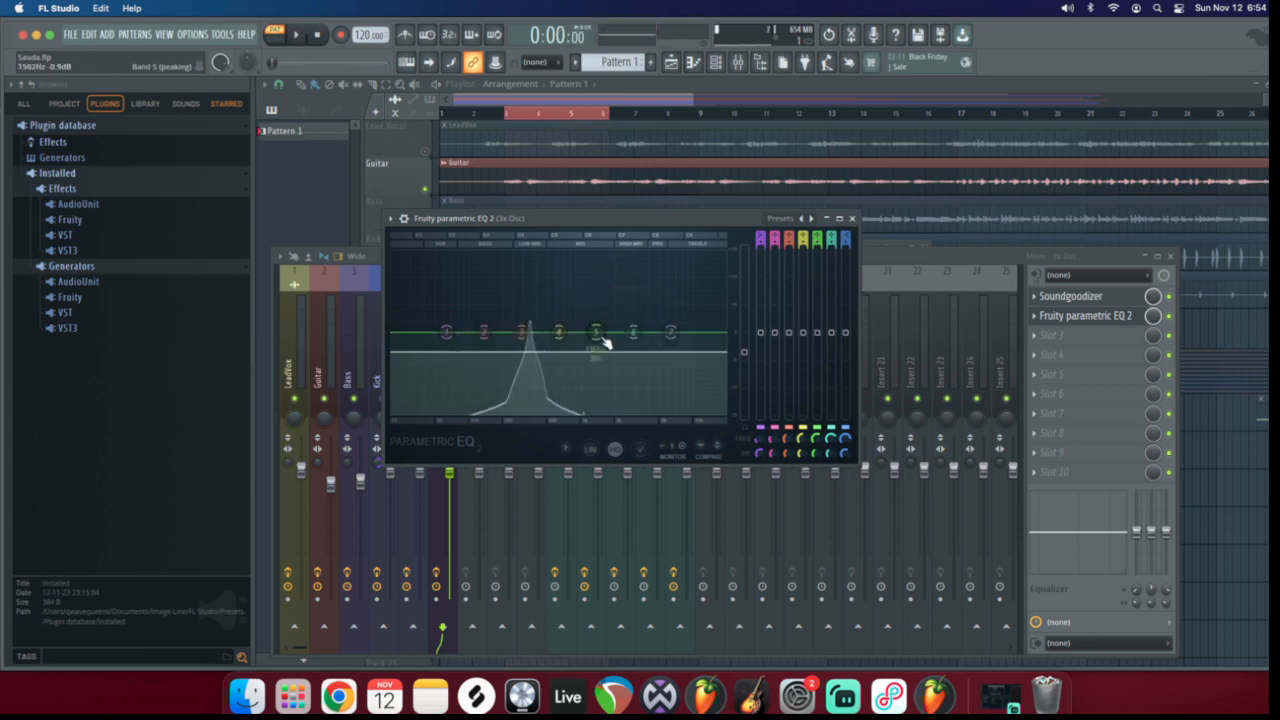
pyautogui.moveTo(598, 333); pyautogui.dragTo(600, 309)
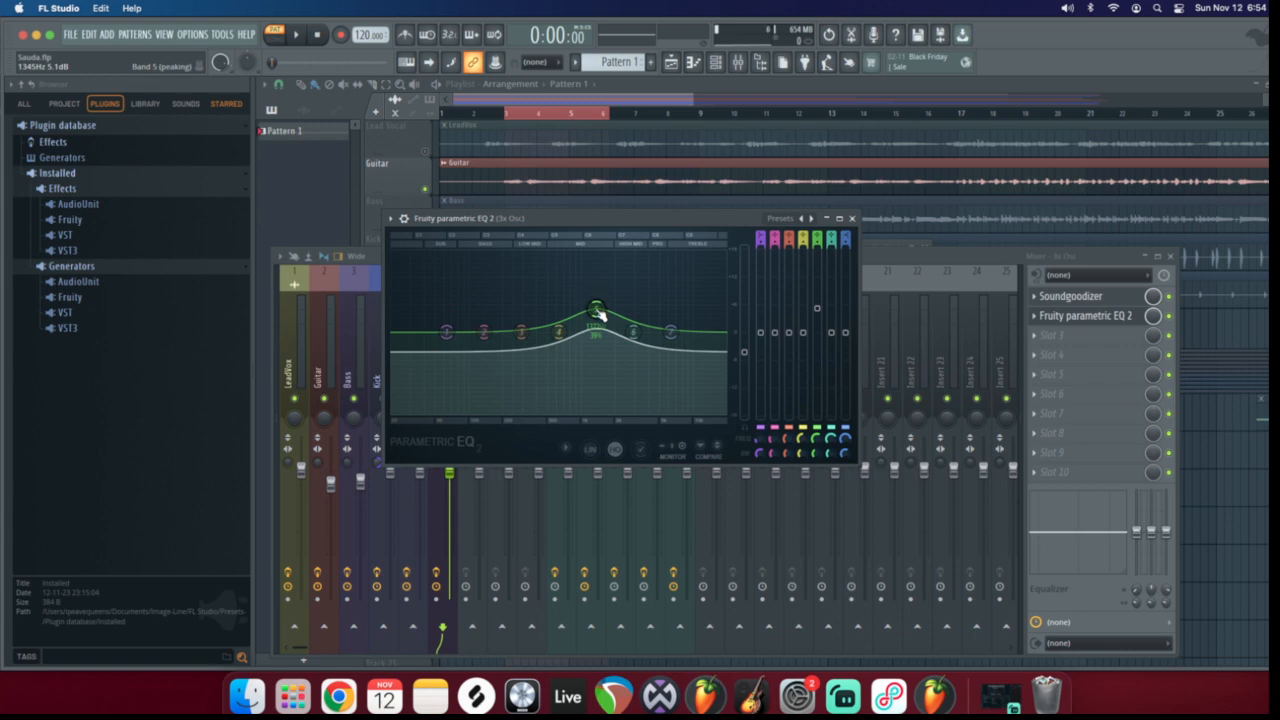
# Close the EQ window and delete Fruity parametric EQ 2 and Soundgoodizer from the 3x Osc track
pyautogui.click(851, 218)
pyautogui.click(1047, 316)
pyautogui.click(1050, 344)
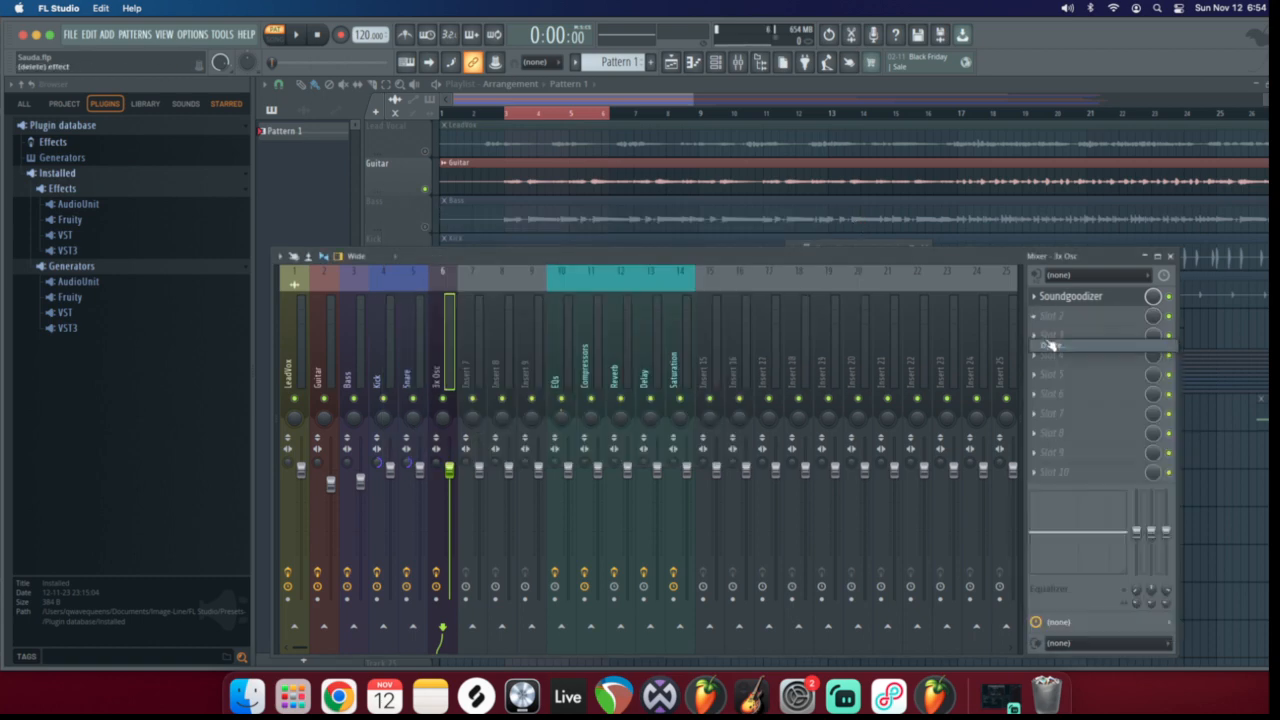
pyautogui.click(1040, 296)
pyautogui.click(1050, 324)
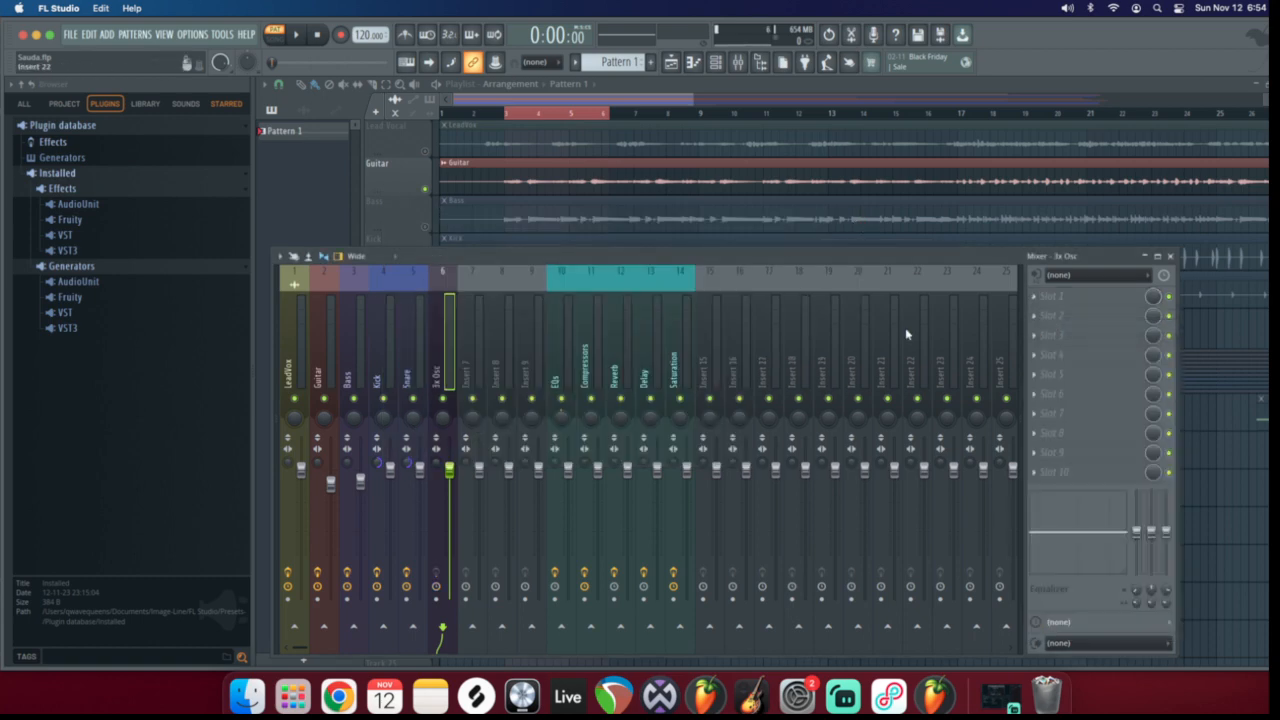
# Review the effect chains of the 3x Osc, Snare and Saturation tracks, and make the mixer window slightly taller
pyautogui.click(688, 342)
pyautogui.click(440, 340)
pyautogui.click(418, 342)
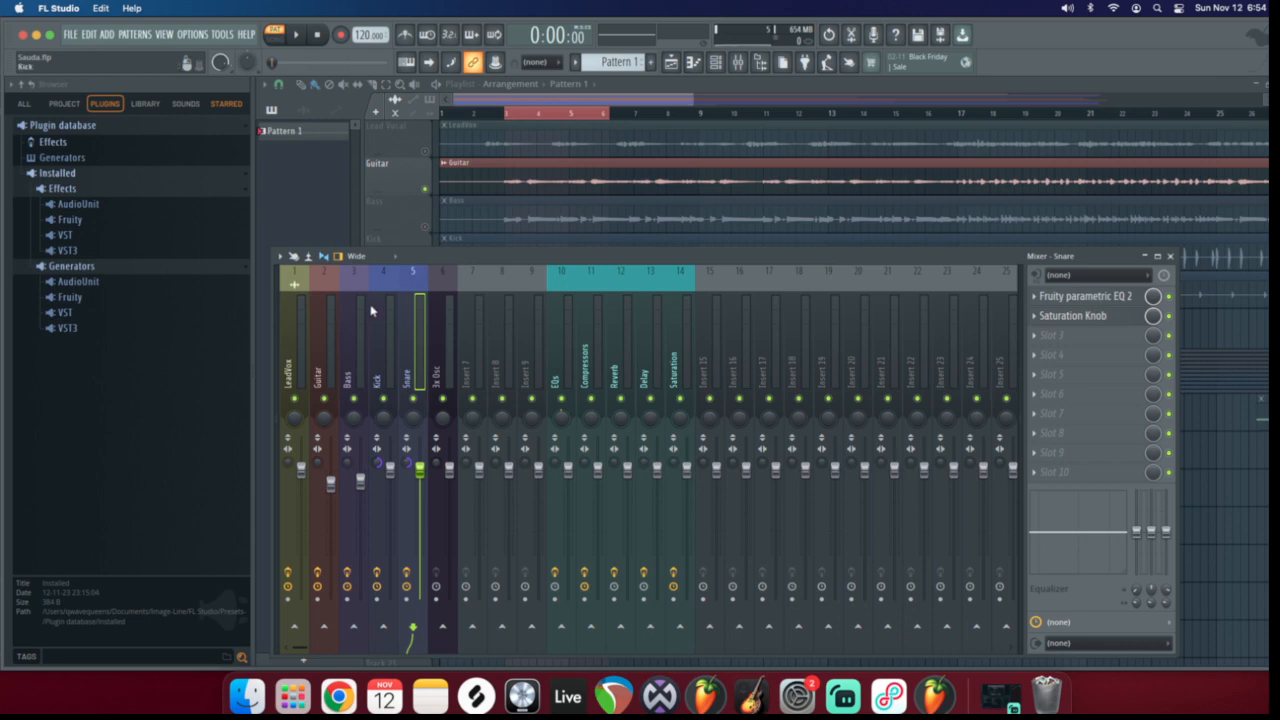
pyautogui.click(677, 338)
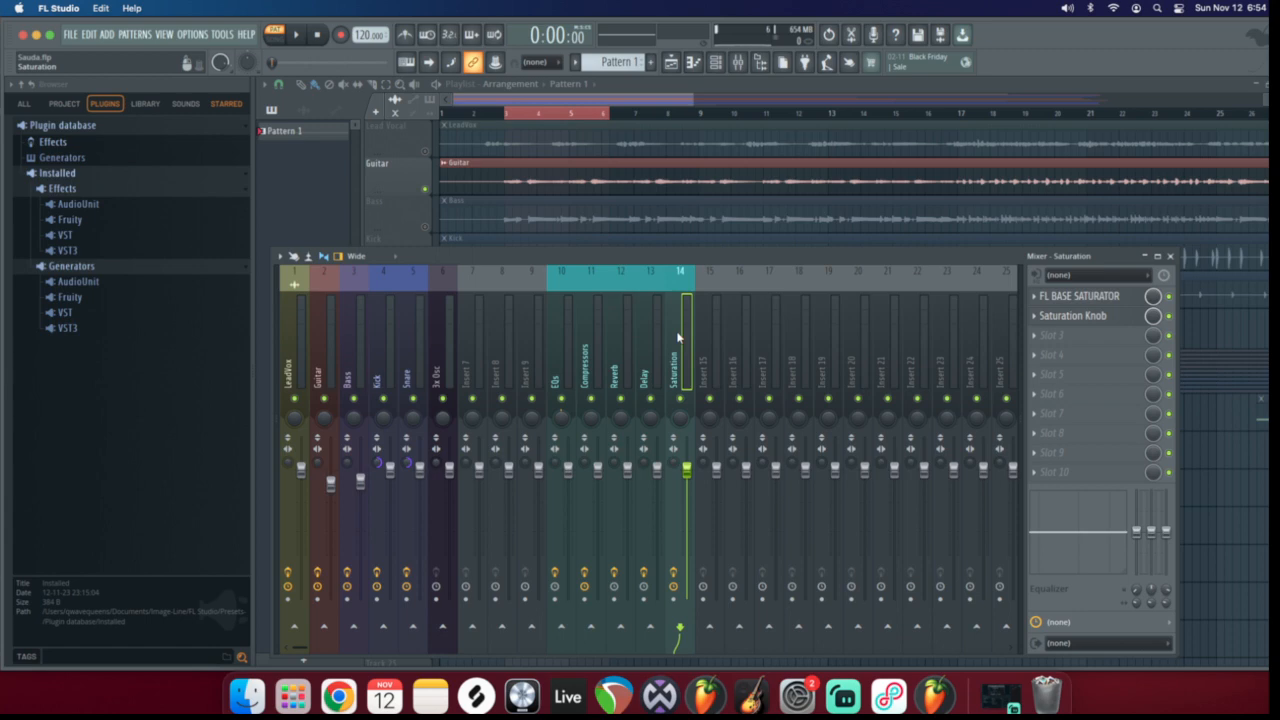
pyautogui.moveTo(441, 248); pyautogui.dragTo(441, 231)
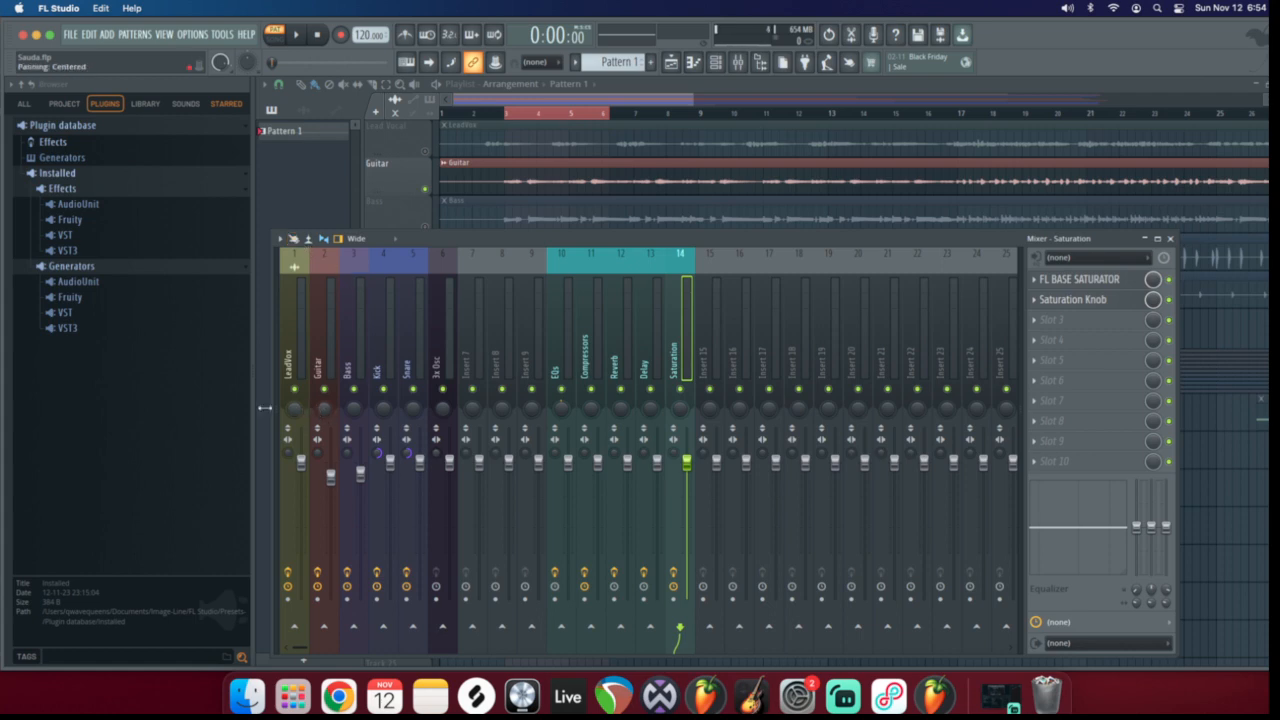
pyautogui.moveTo(272, 405); pyautogui.dragTo(292, 403)
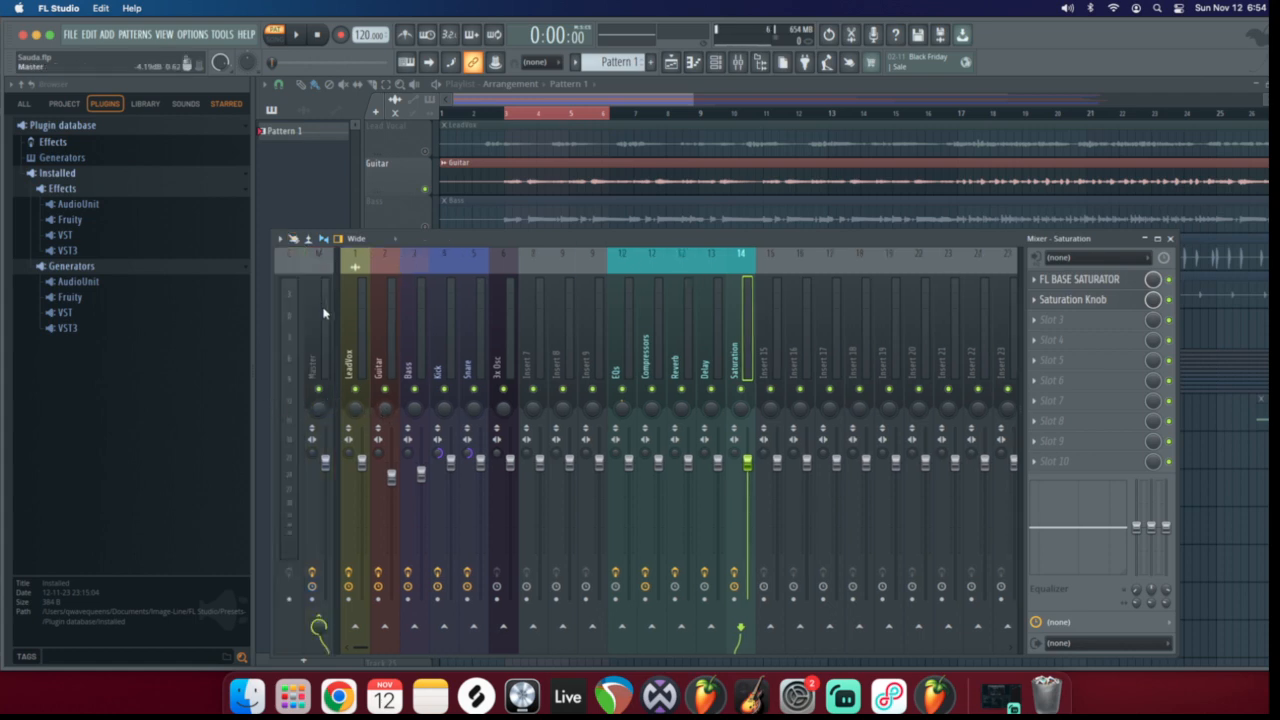
# View FL BASE SATURATOR and Saturation Knob on the Saturation track, and close the Saturation Knob window
pyautogui.click(1080, 279)
pyautogui.moveTo(354, 152); pyautogui.dragTo(639, 212)
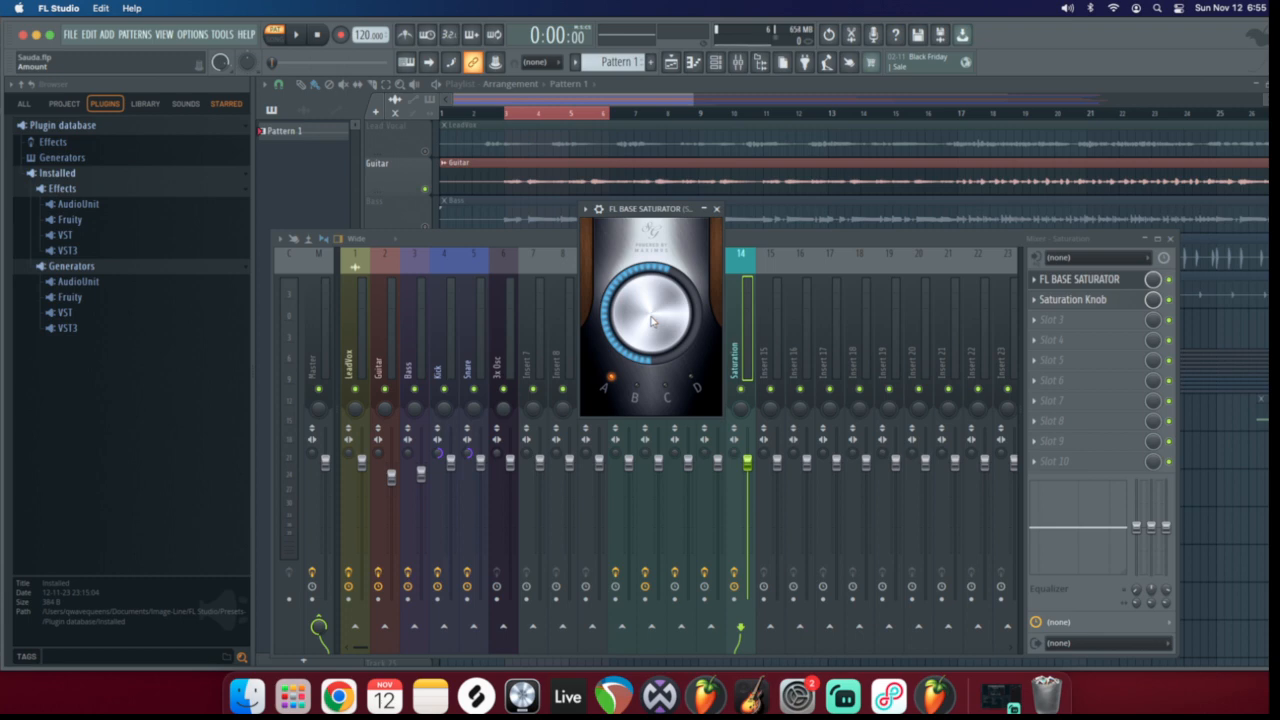
pyautogui.click(1072, 299)
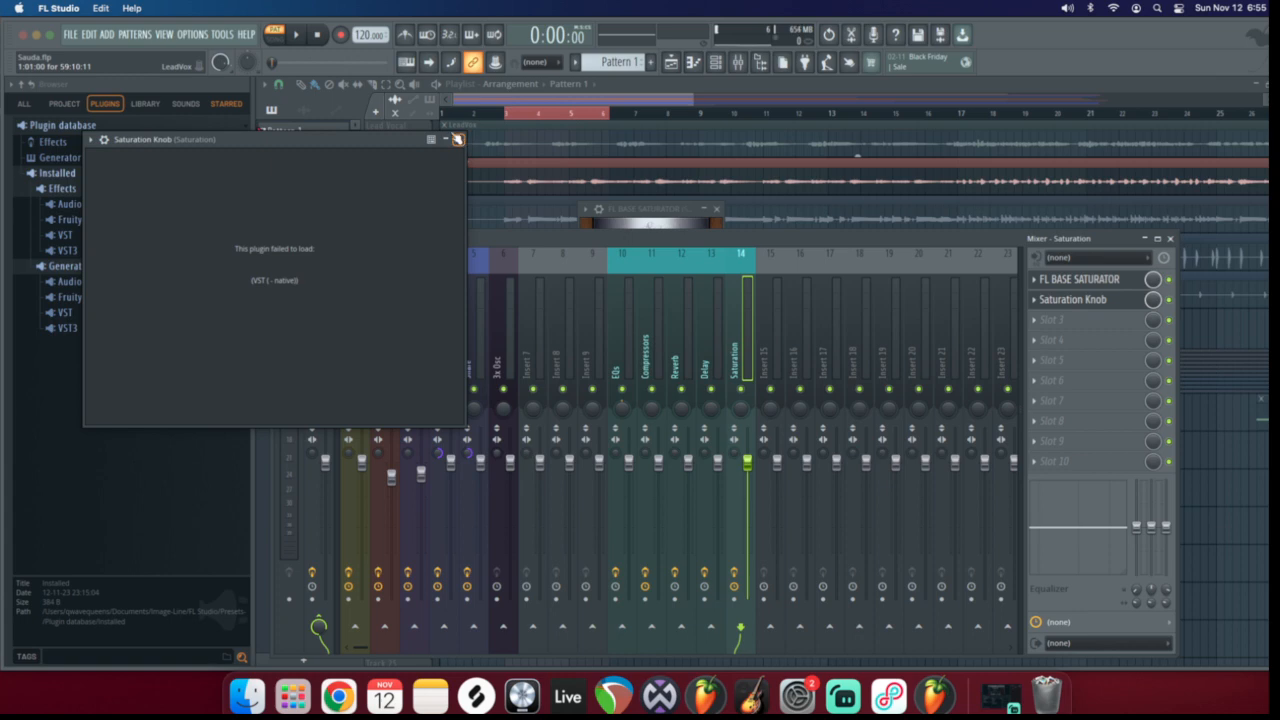
pyautogui.moveTo(330, 138); pyautogui.dragTo(358, 147)
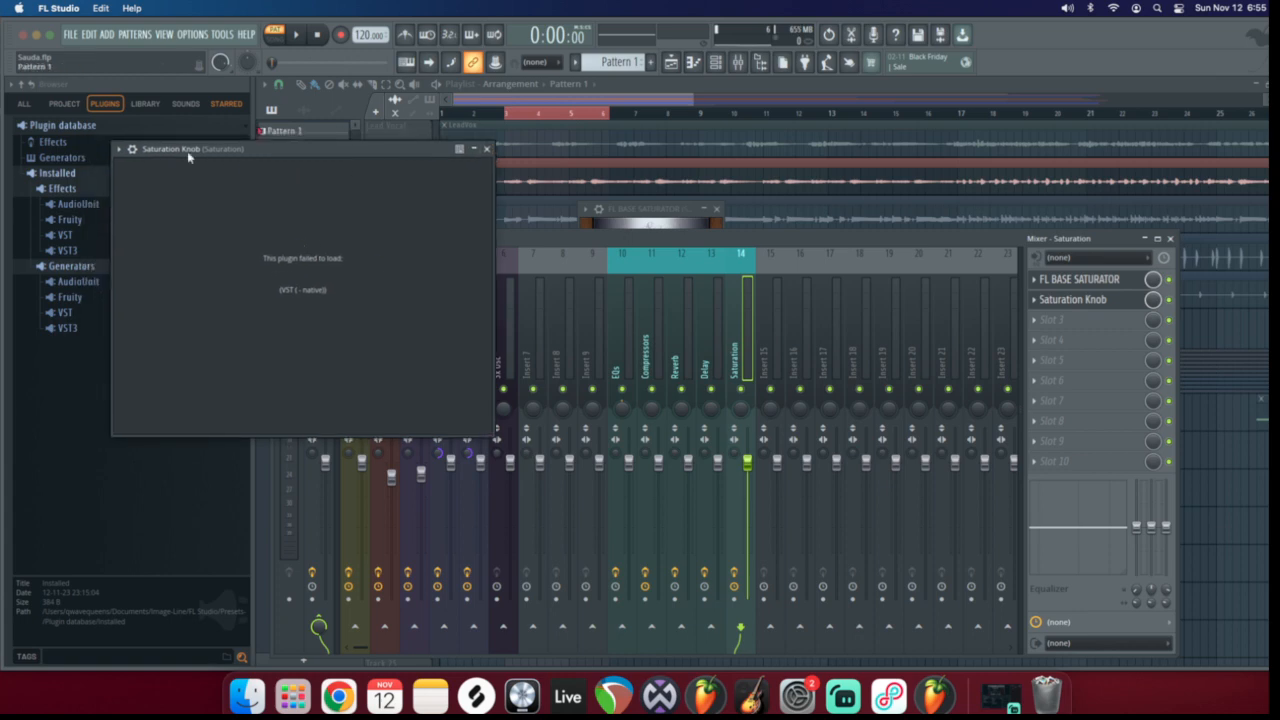
pyautogui.click(487, 150)
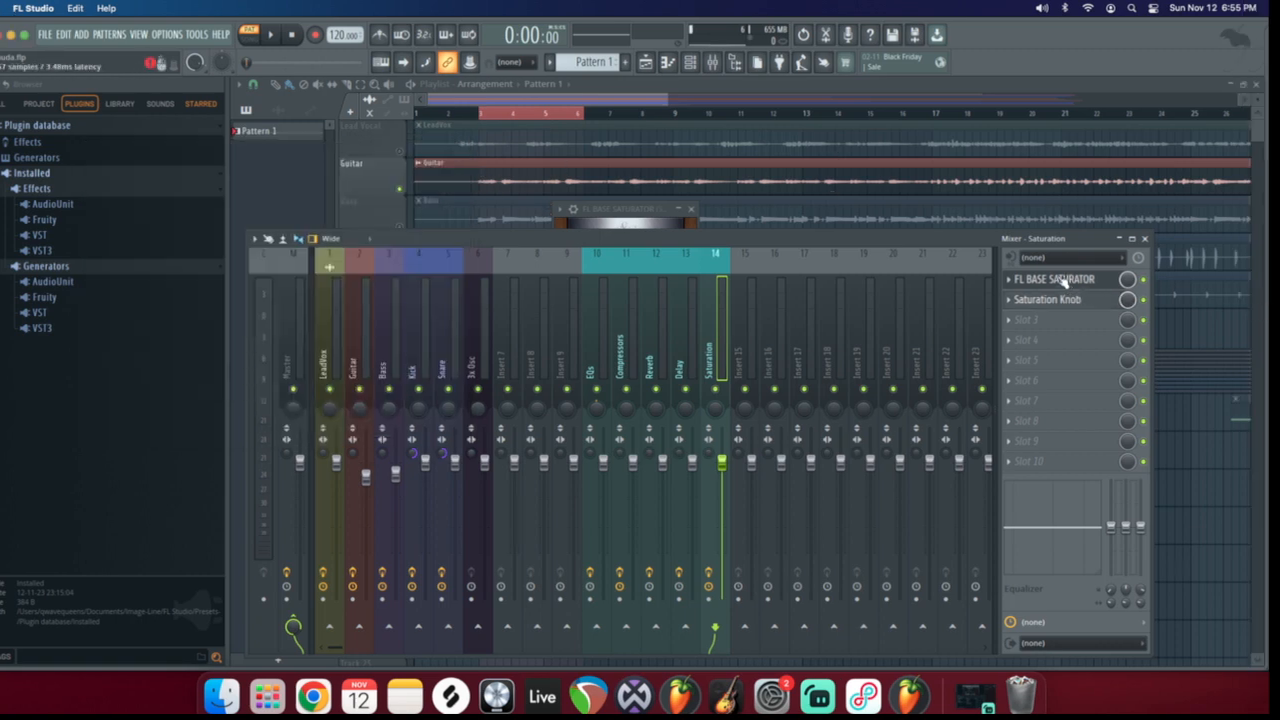
# Sweep FL BASE SATURATOR's amount to maximum and down to a low level, set it about halfway, and close the plugin
pyautogui.click(1100, 279)
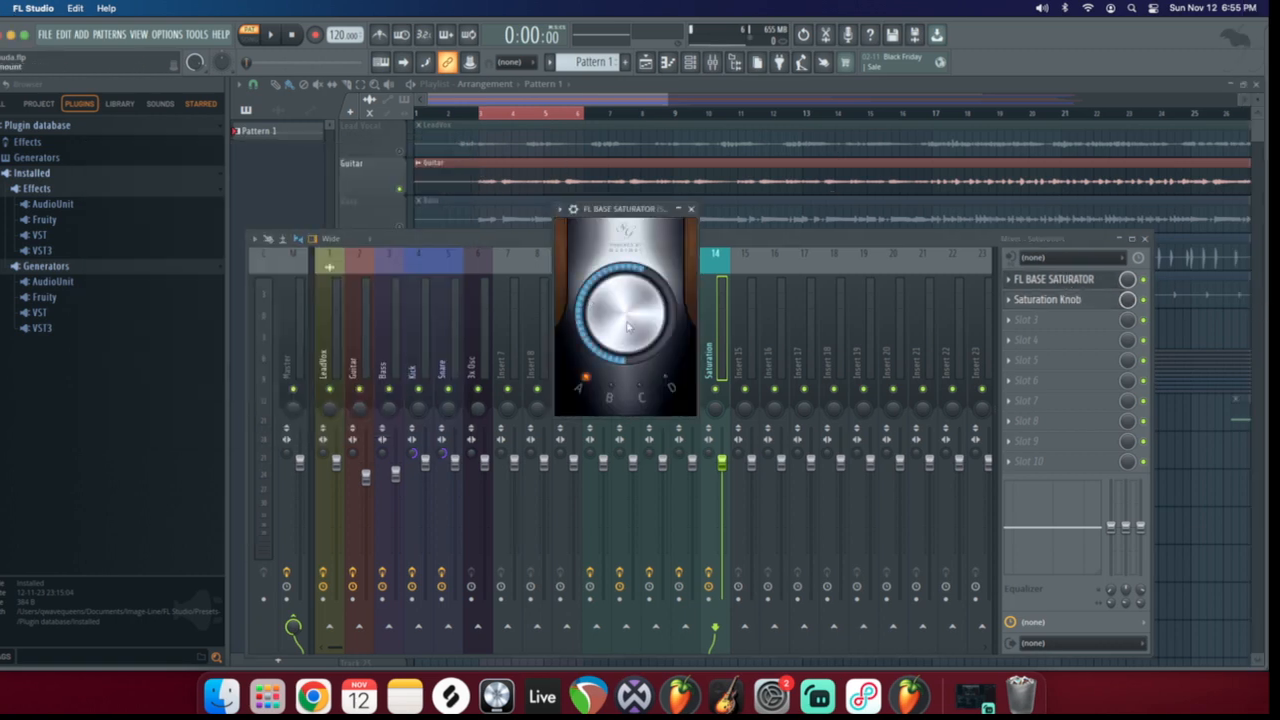
pyautogui.scroll(5, 626, 327)
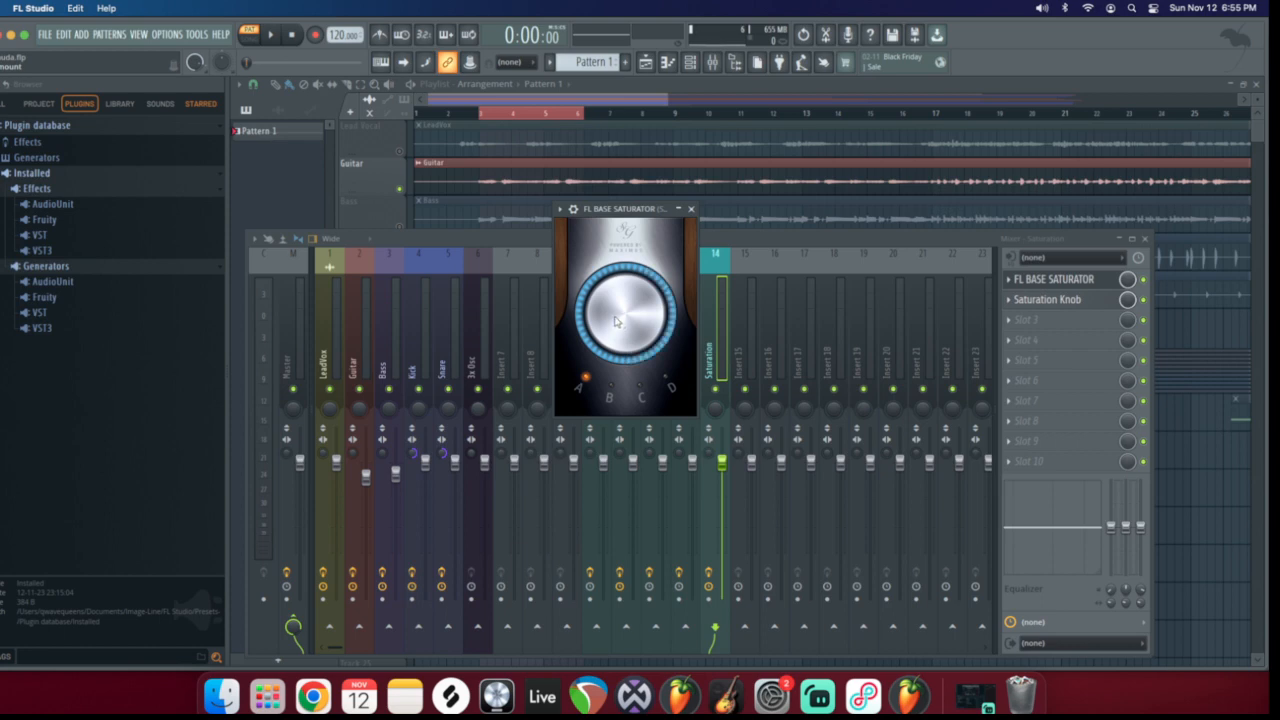
pyautogui.scroll(-6, 616, 320)
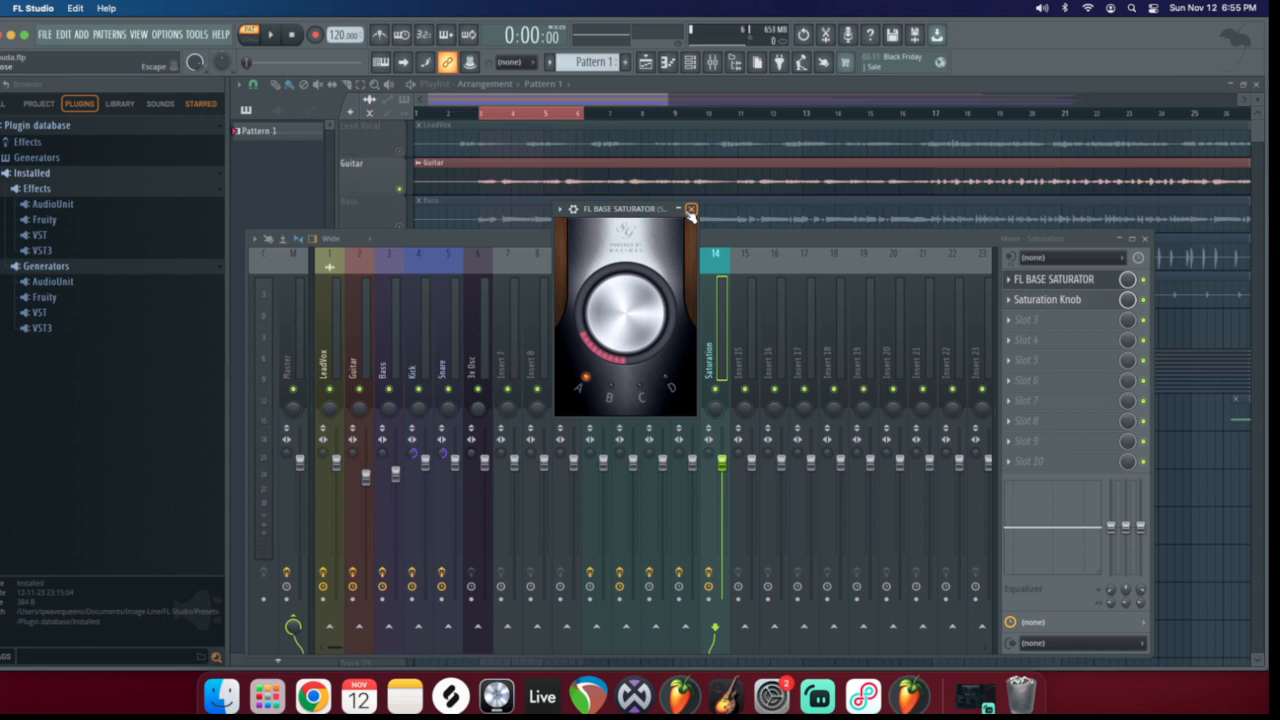
pyautogui.moveTo(643, 310); pyautogui.dragTo(643, 268)
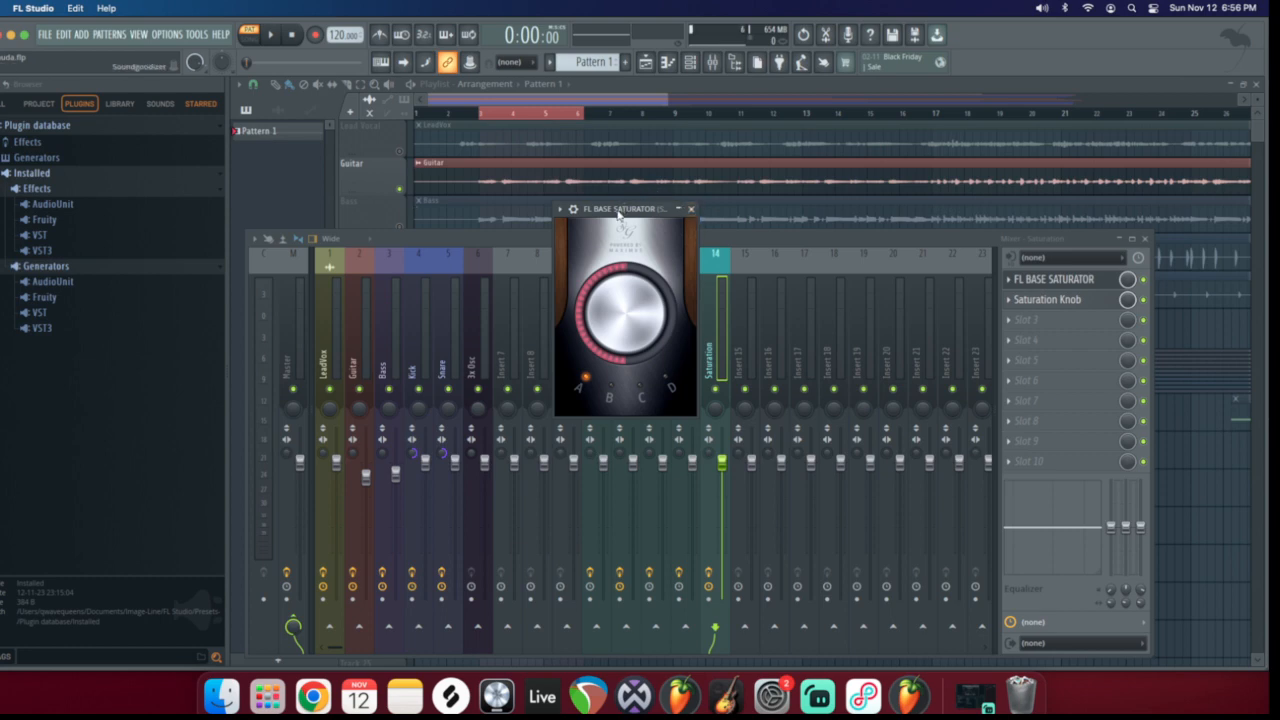
pyautogui.moveTo(625, 211); pyautogui.dragTo(626, 207)
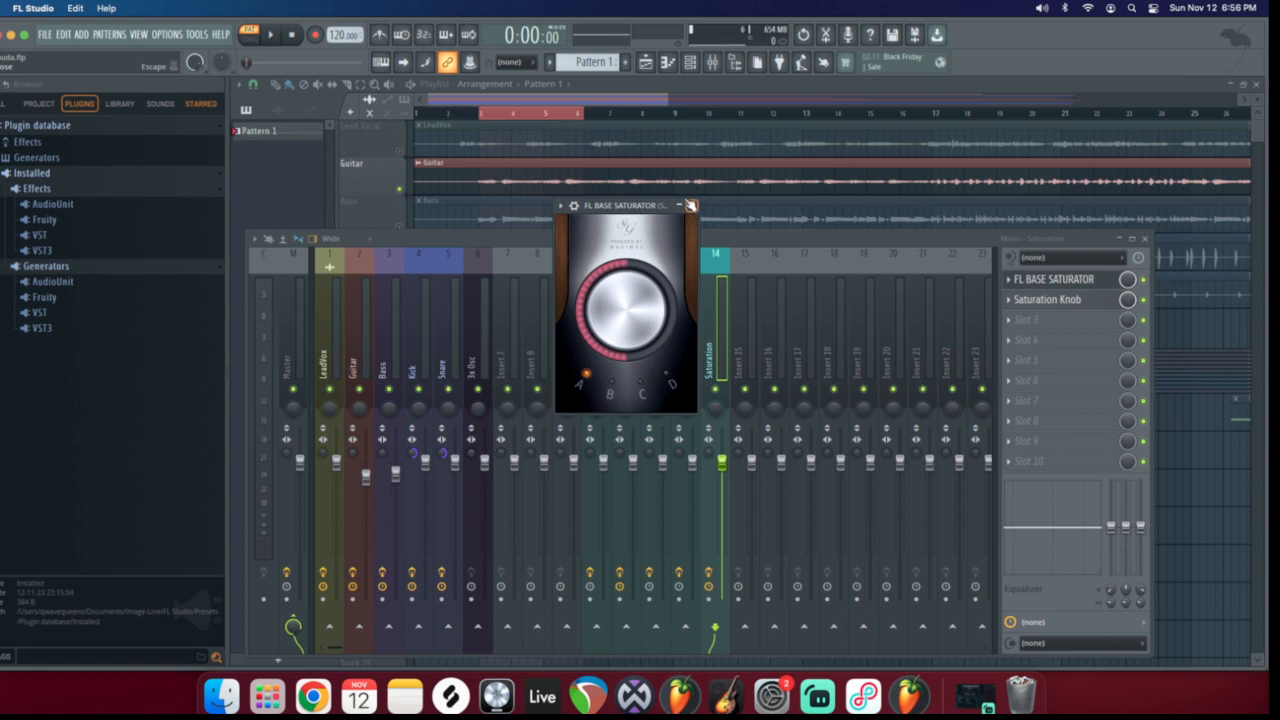
pyautogui.click(692, 205)
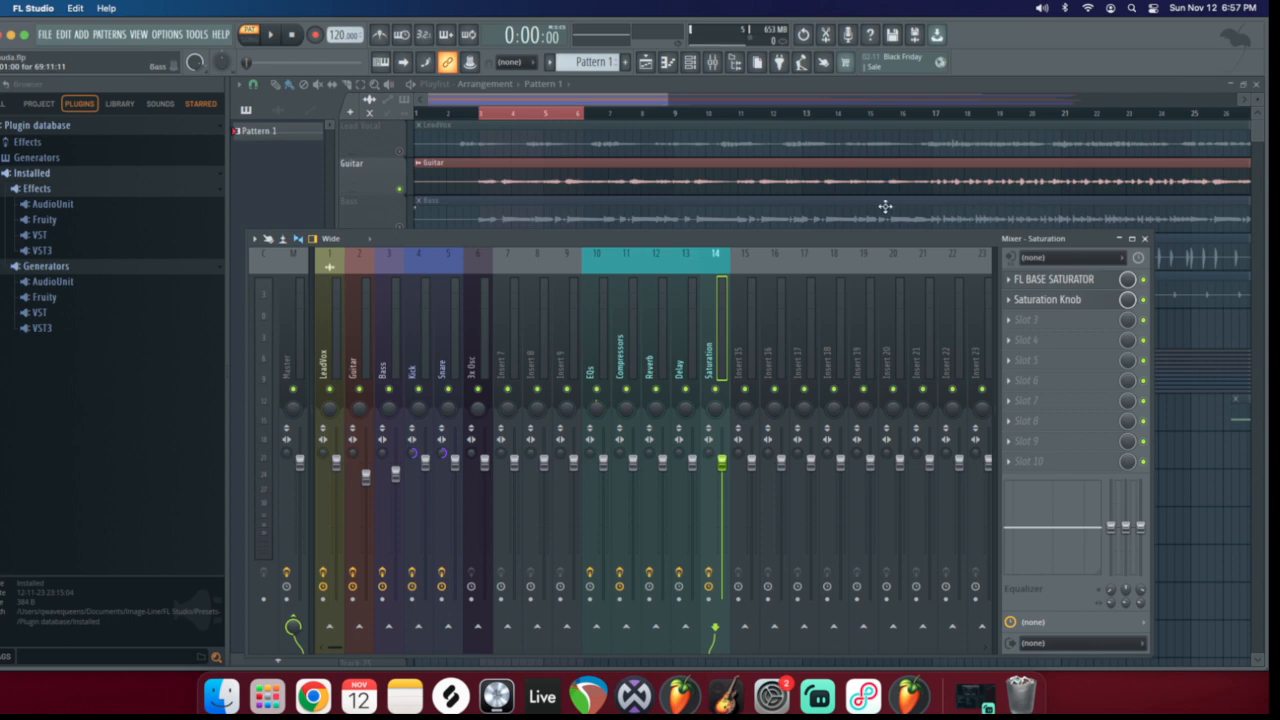
# Close the mixer and unmute every playlist track after briefly soloing Bass
pyautogui.click(1144, 238)
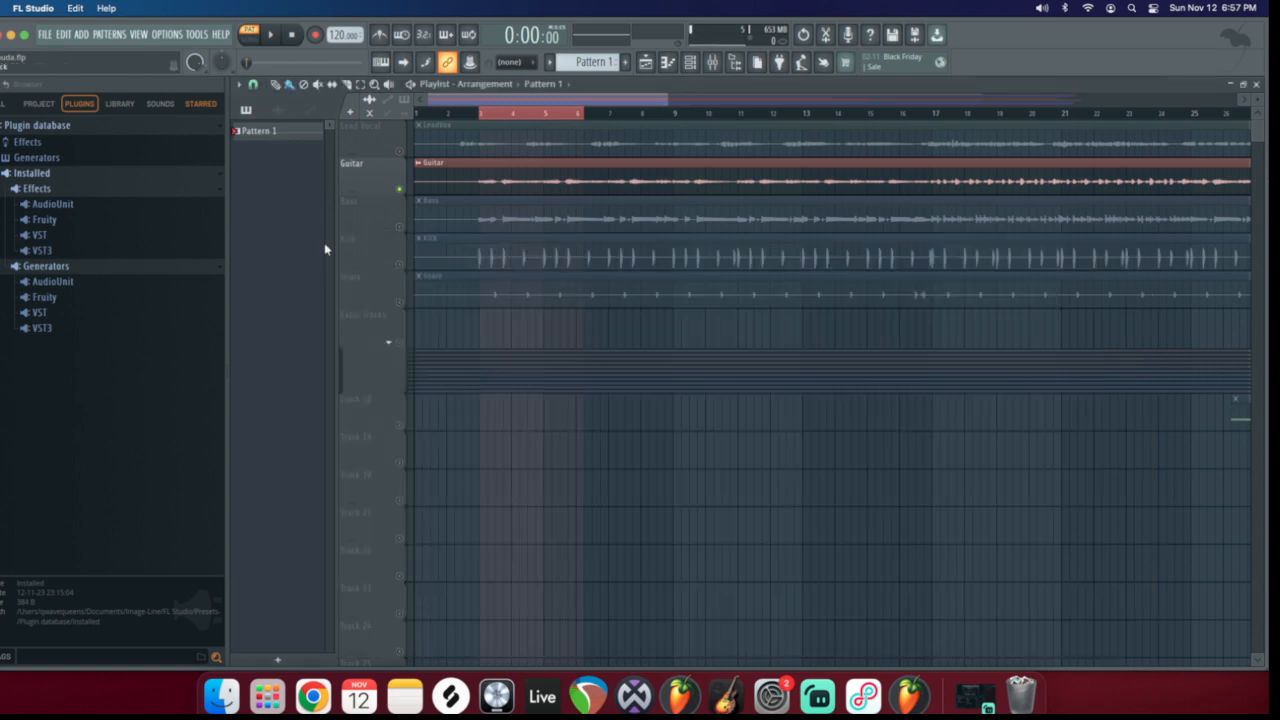
pyautogui.rightClick(402, 227)
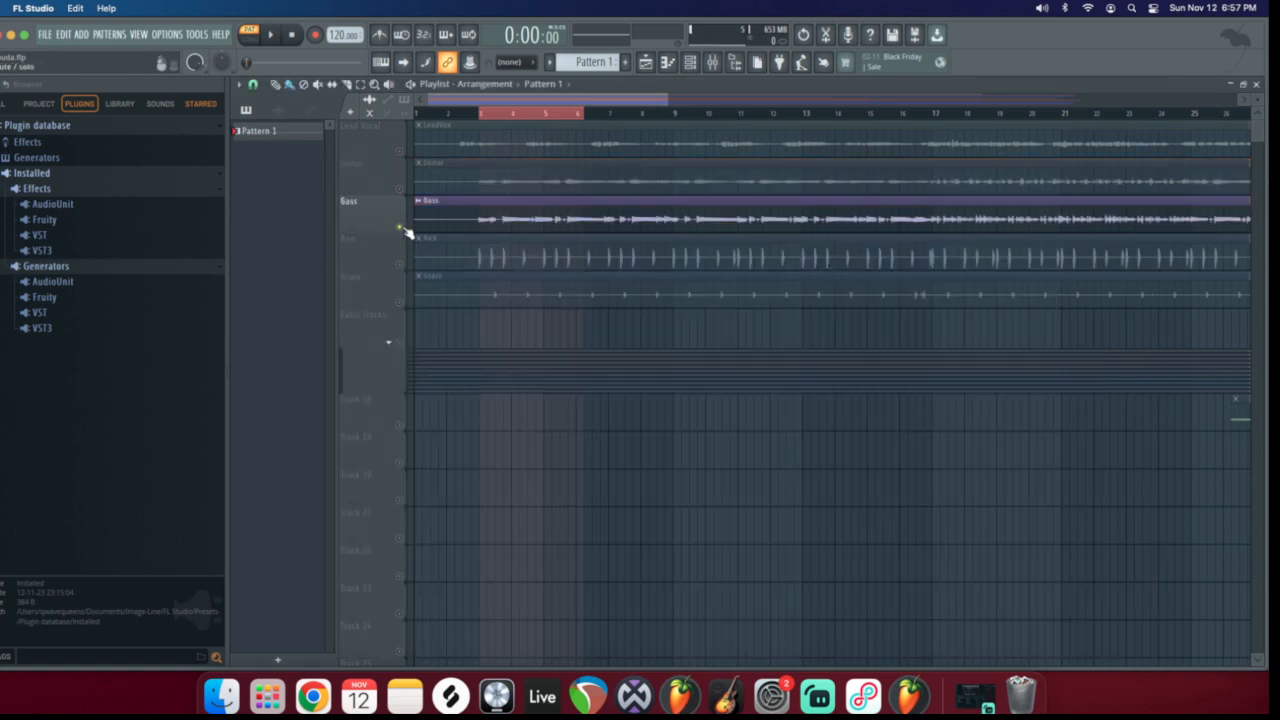
pyautogui.rightClick(402, 227)
pyautogui.scroll(-4, 449, 352)
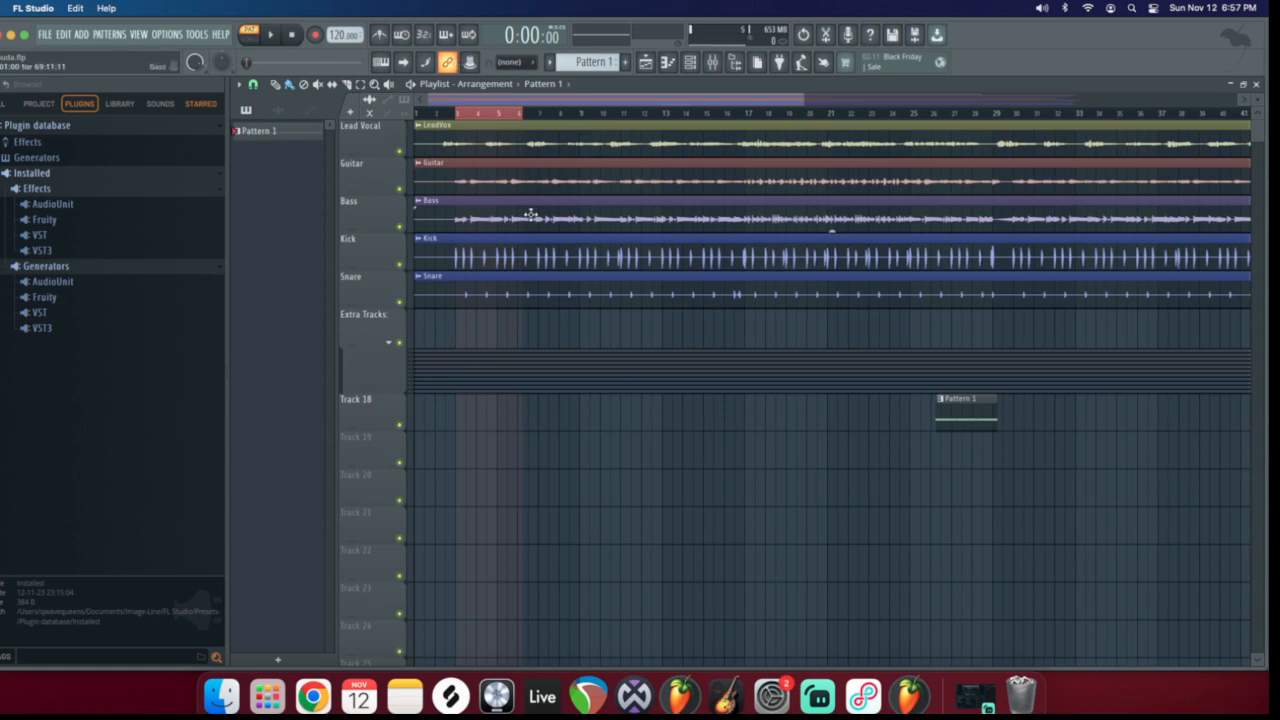
# Expand the Extra Tracks group in the playlist, look through its muted tracks, and collapse the group
pyautogui.click(389, 342)
pyautogui.scroll(-3, 606, 334)
pyautogui.scroll(-5, 611, 329)
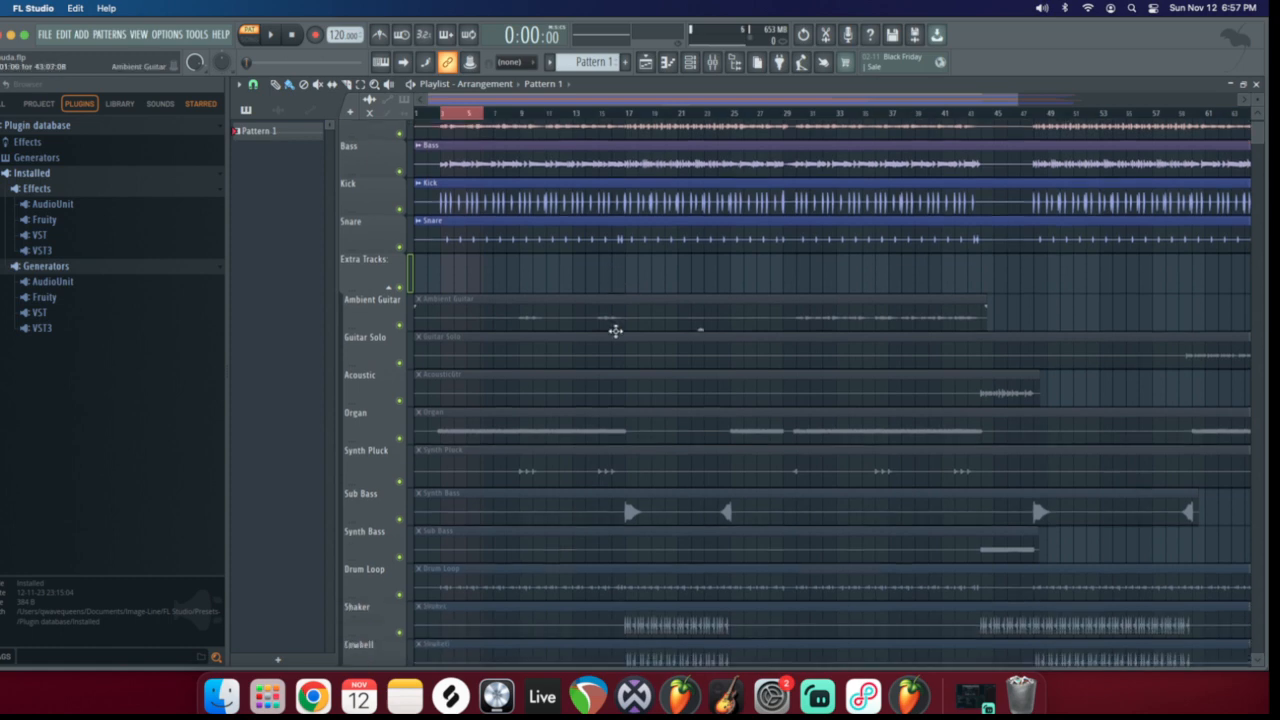
pyautogui.rightClick(775, 448)
pyautogui.scroll(5, 608, 449)
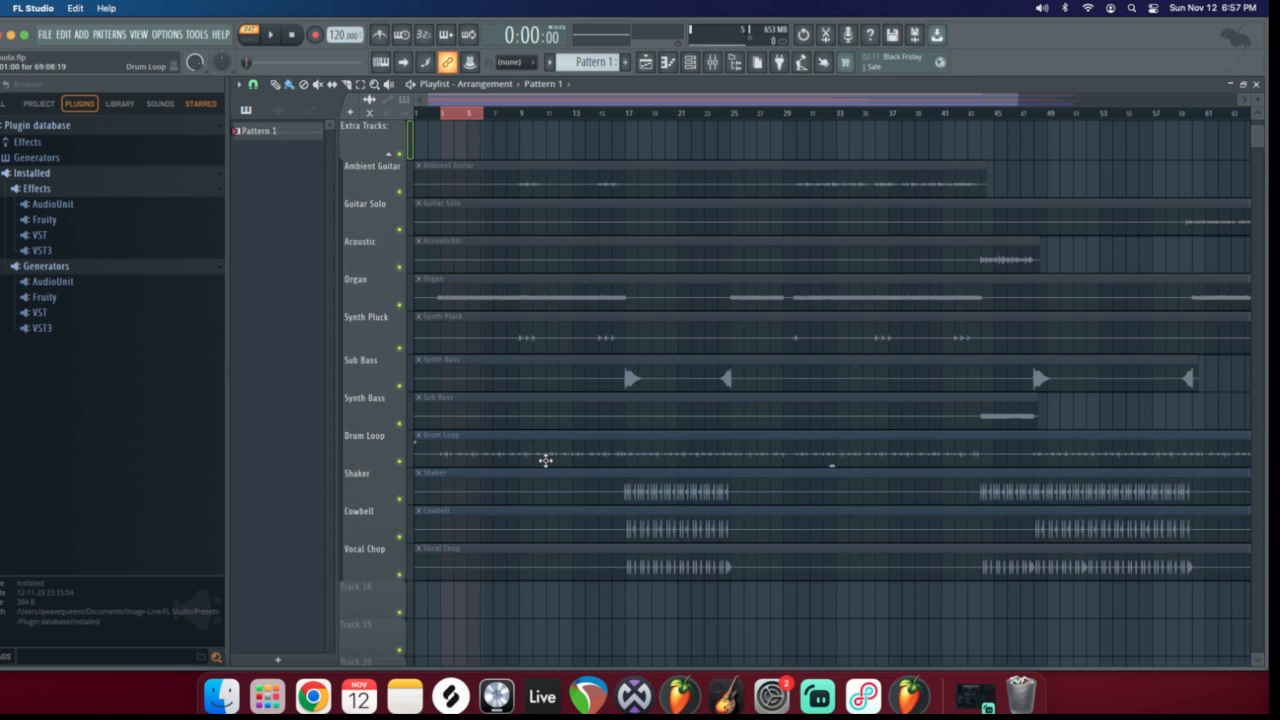
pyautogui.scroll(4, 608, 412)
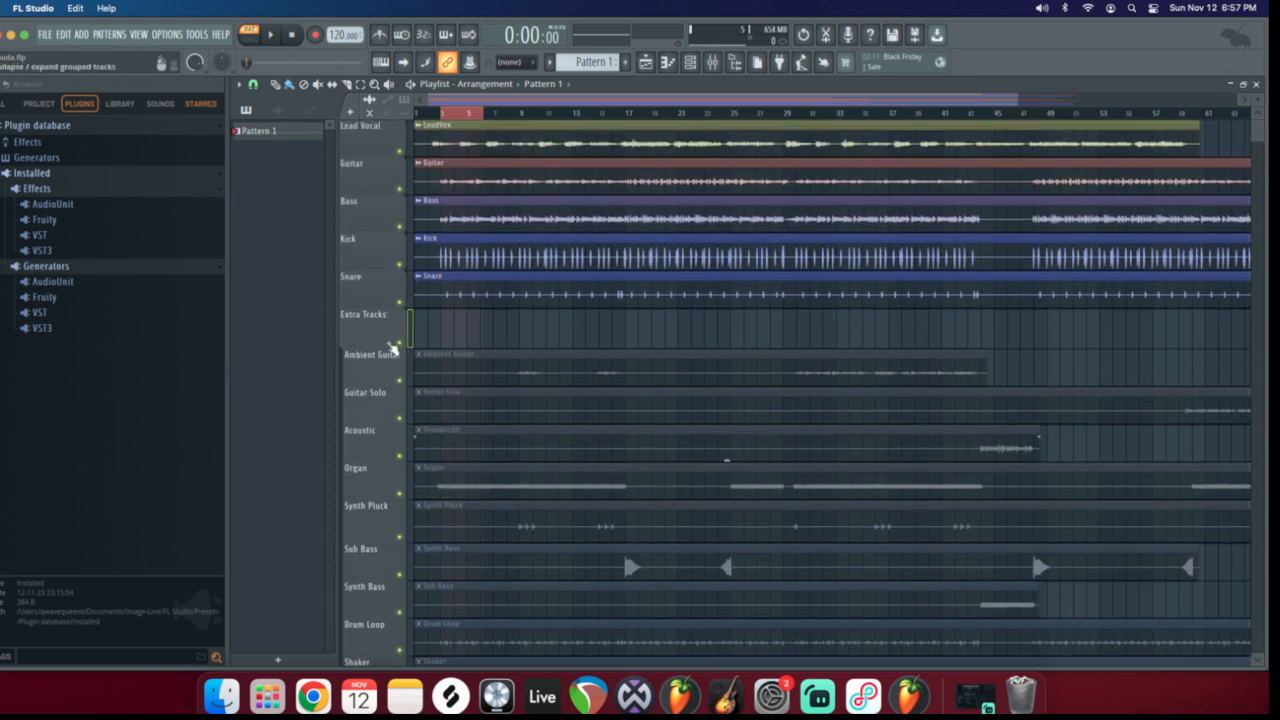
pyautogui.click(392, 350)
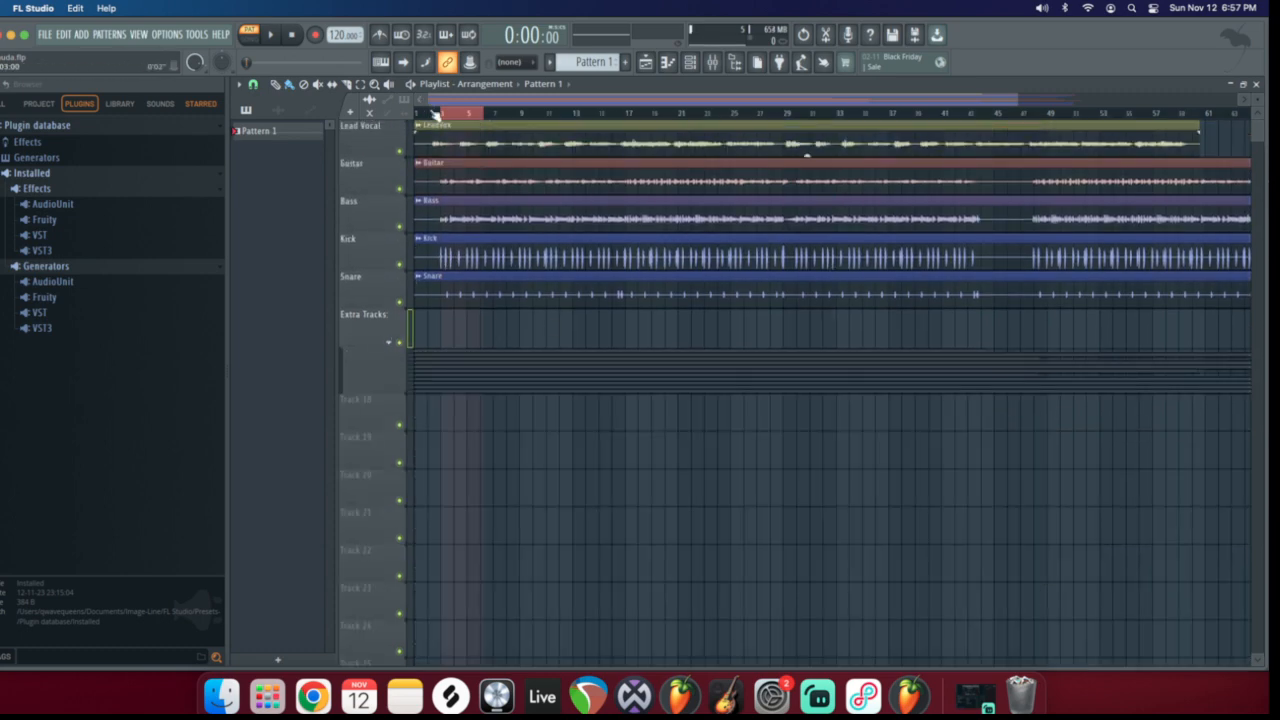
# Clear the playlist's time selection and reopen the mixer
pyautogui.doubleClick(431, 113)
pyautogui.click(712, 62)
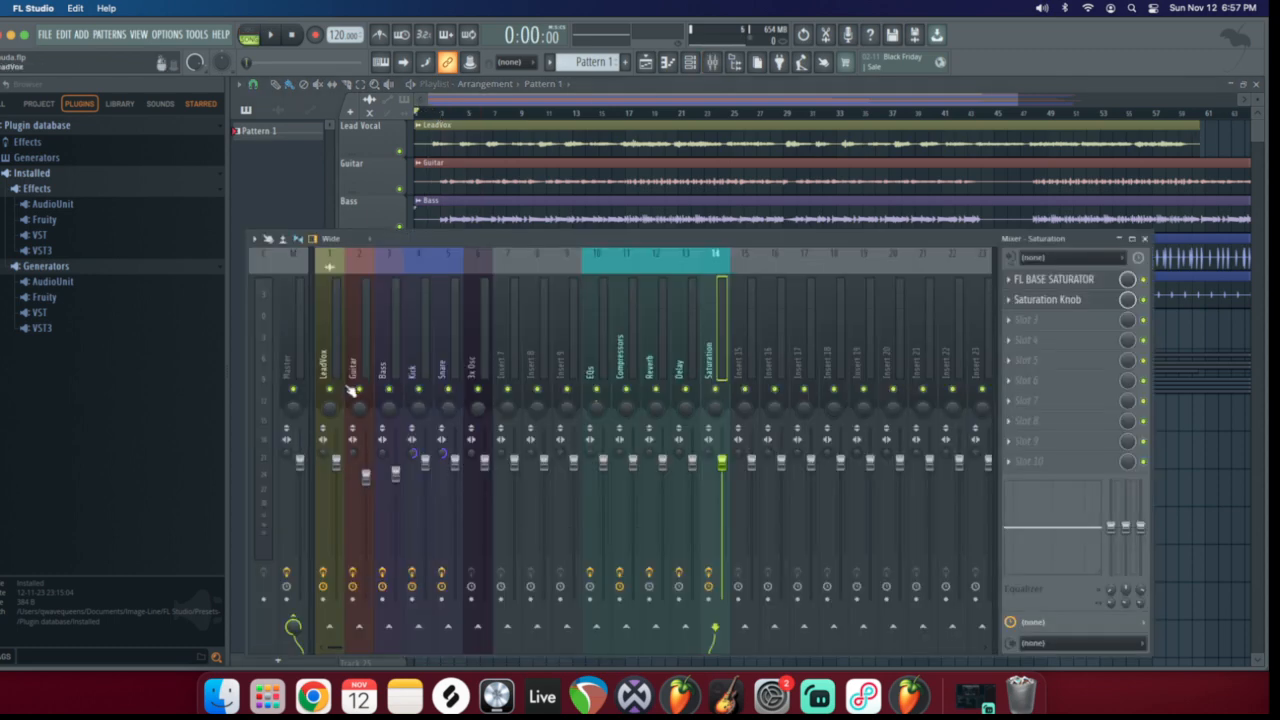
# Open CLA-76 Stereo from the LeadVox mixer track's effect chain and close its window
pyautogui.click(323, 365)
pyautogui.click(1020, 293)
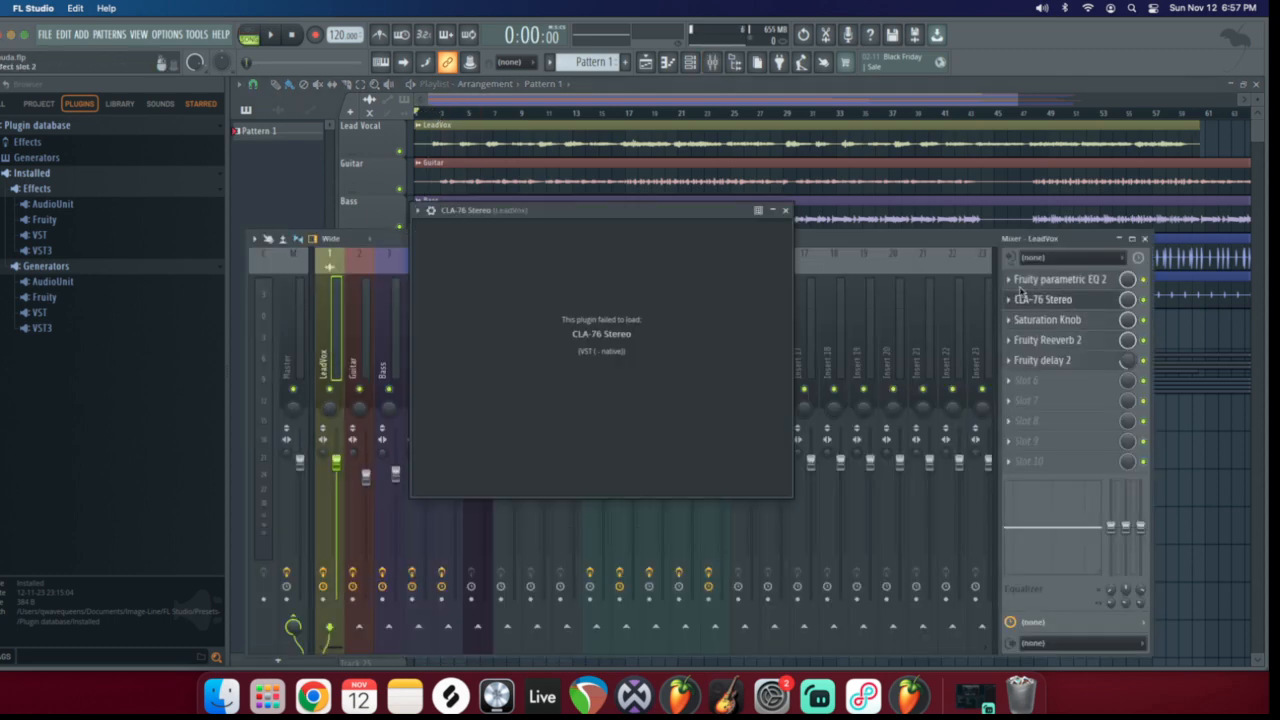
pyautogui.click(785, 210)
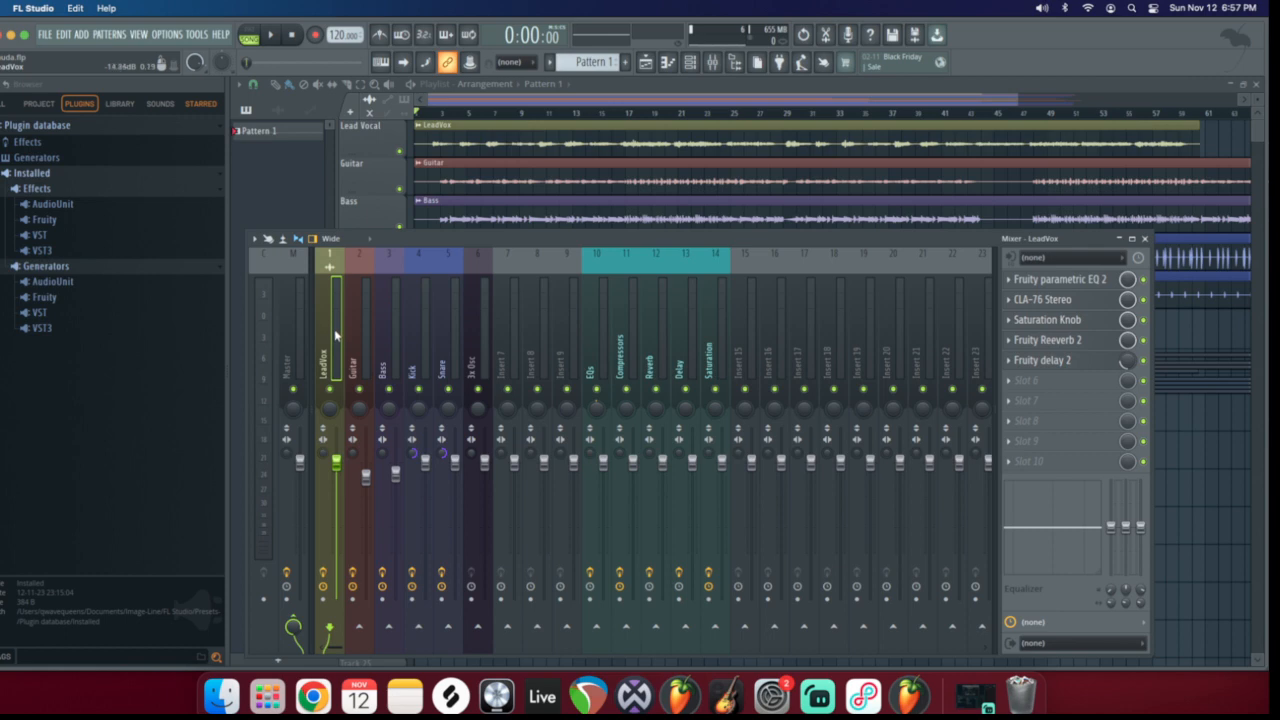
# Bypass the effects on the LeadVox through Snare mixer tracks and play the song near its start
pyautogui.moveTo(329, 346); pyautogui.dragTo(445, 306)
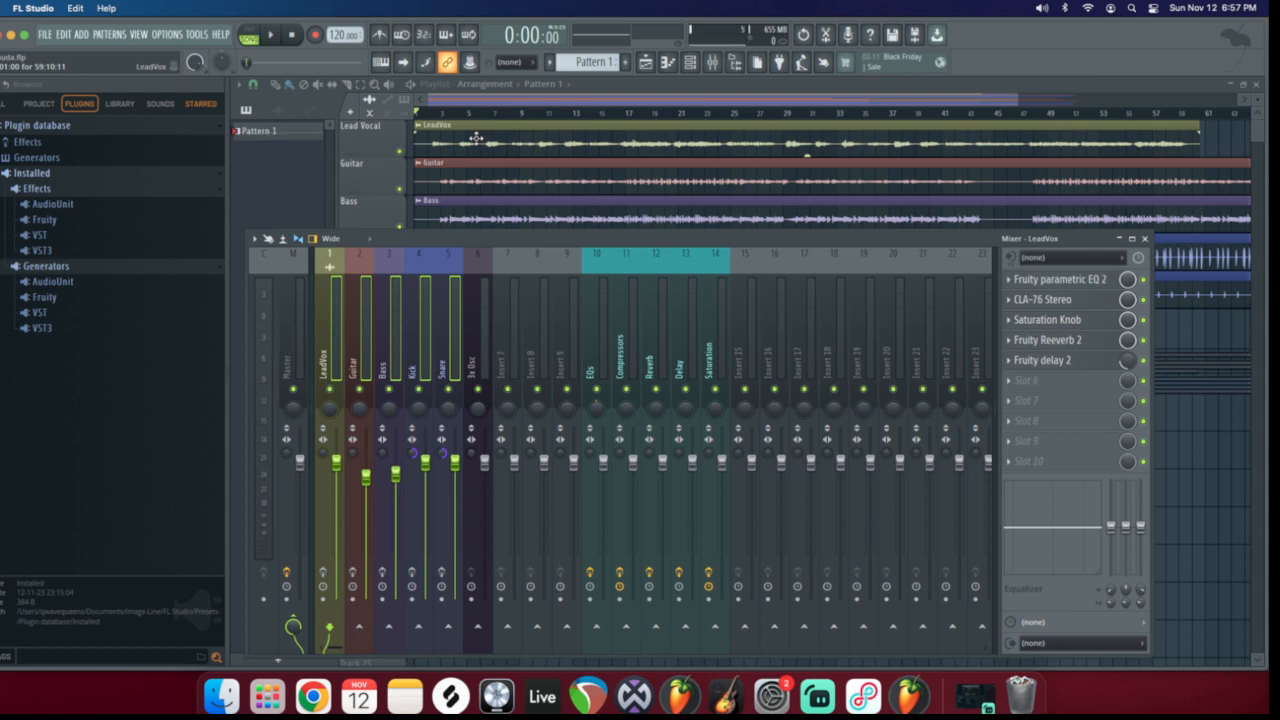
pyautogui.click(426, 112)
pyautogui.press('F9')
pyautogui.press('space')
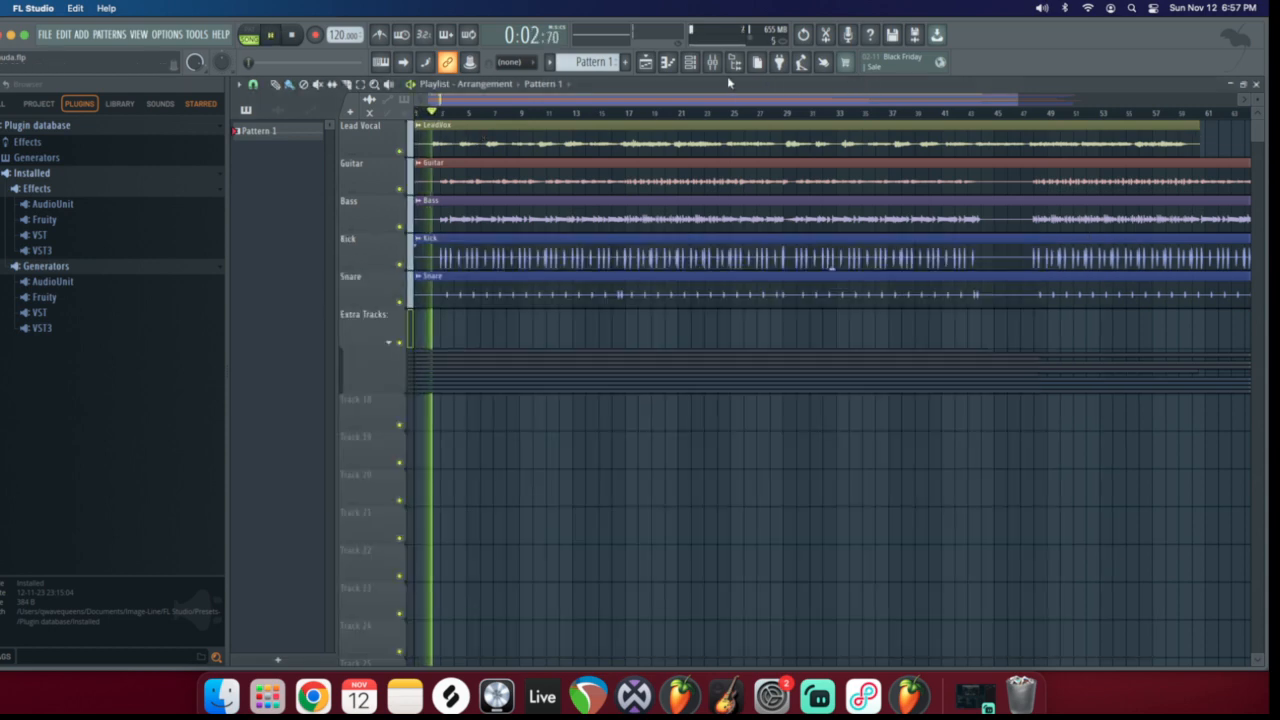
pyautogui.press('space')
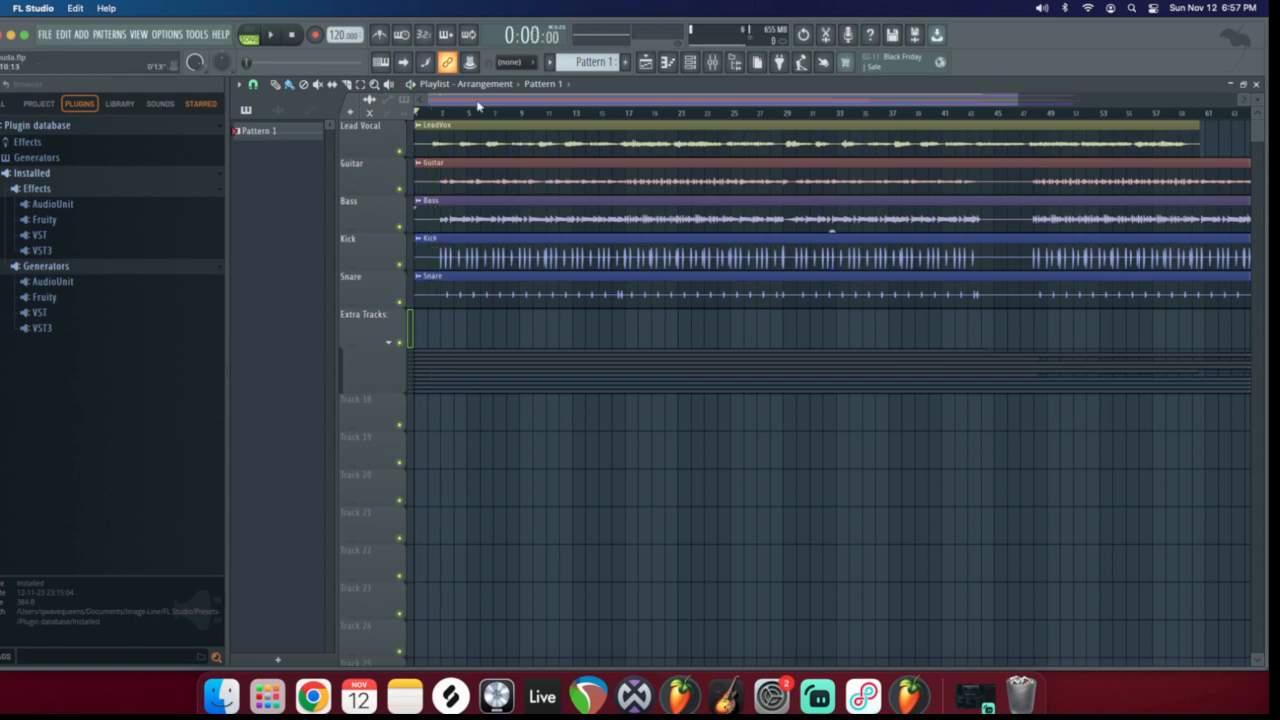
pyautogui.click(428, 112)
pyautogui.press('space')
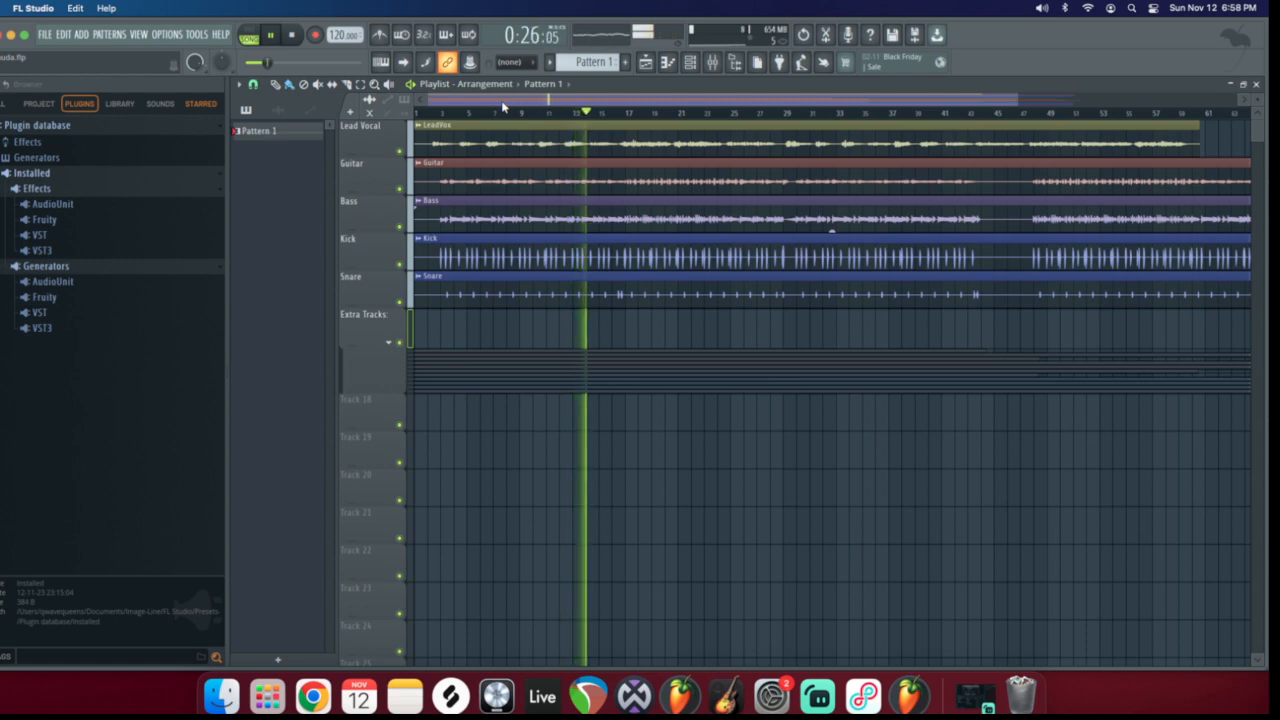
pyautogui.press('space')
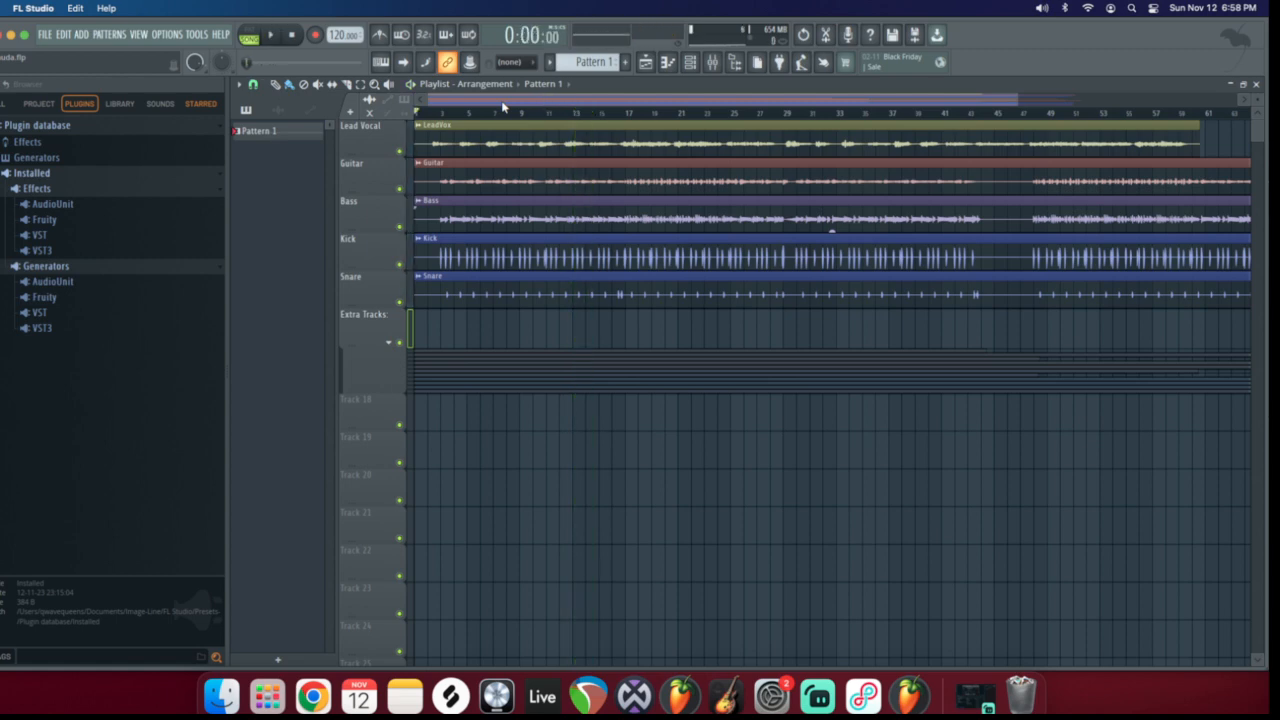
# Enable the effects on the LeadVox through Snare tracks again and replay the same section for comparison
pyautogui.click(428, 112)
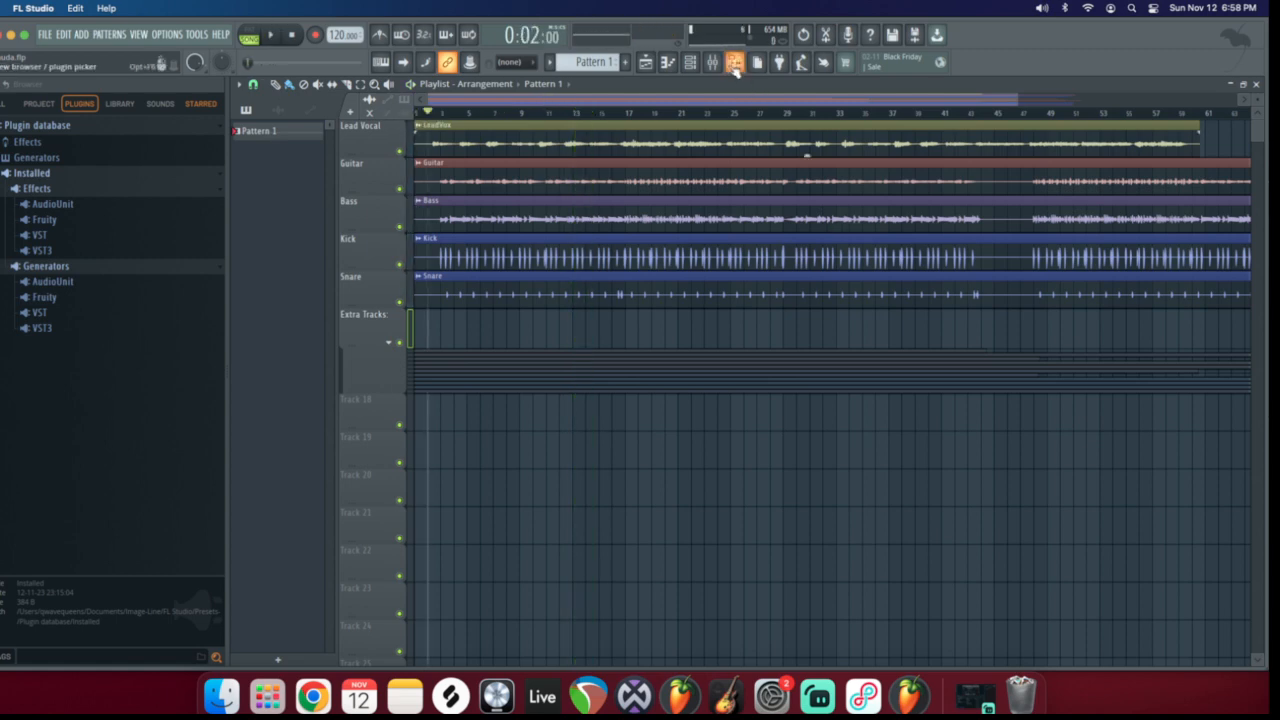
pyautogui.press('F9')
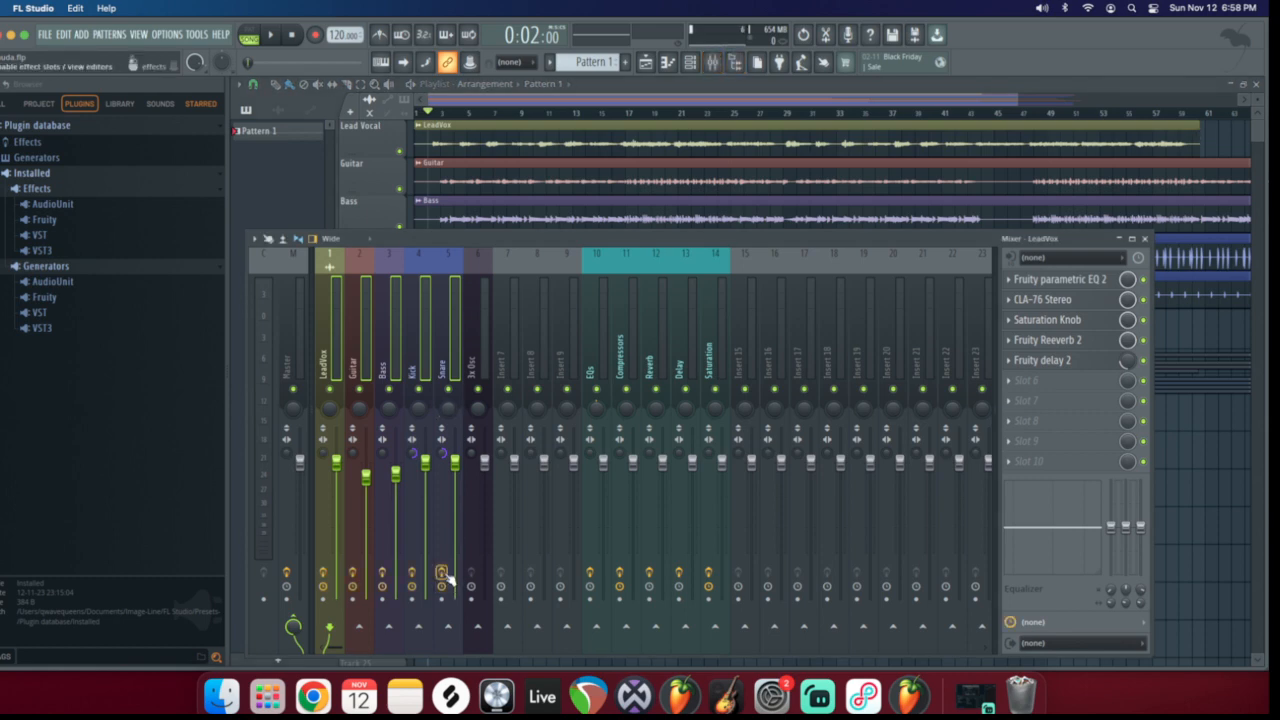
pyautogui.press('space')
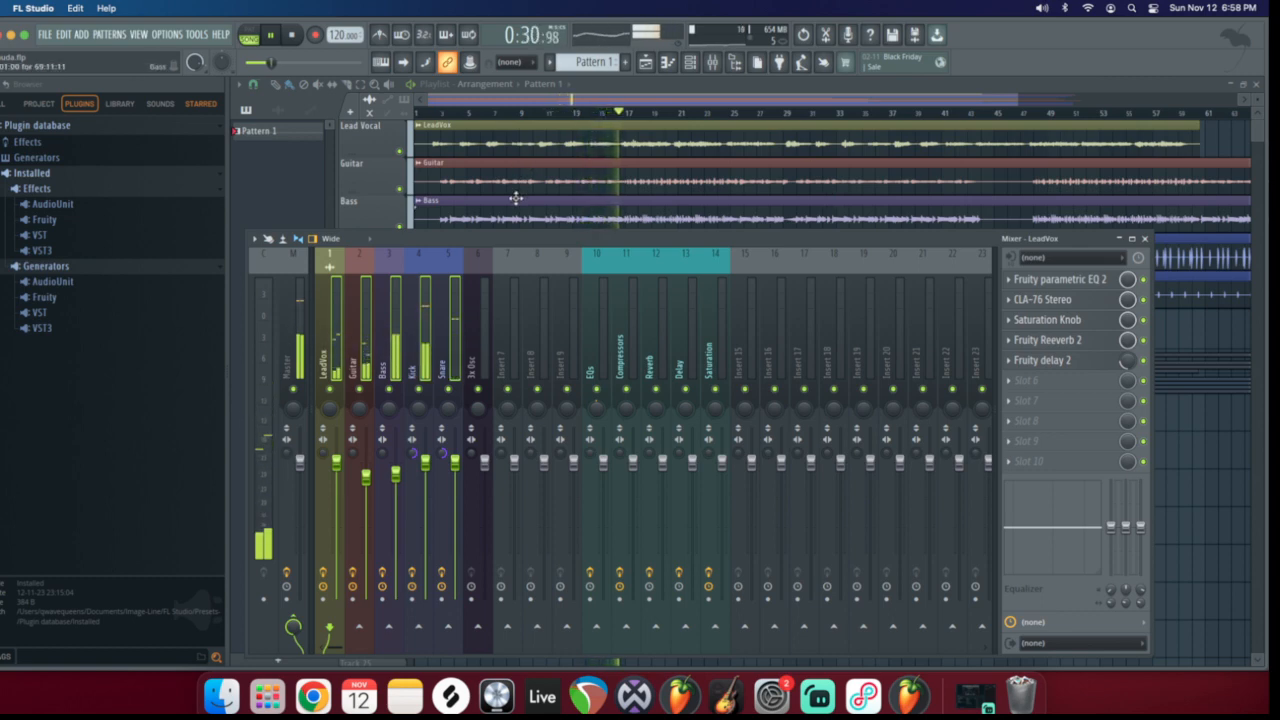
pyautogui.press('space')
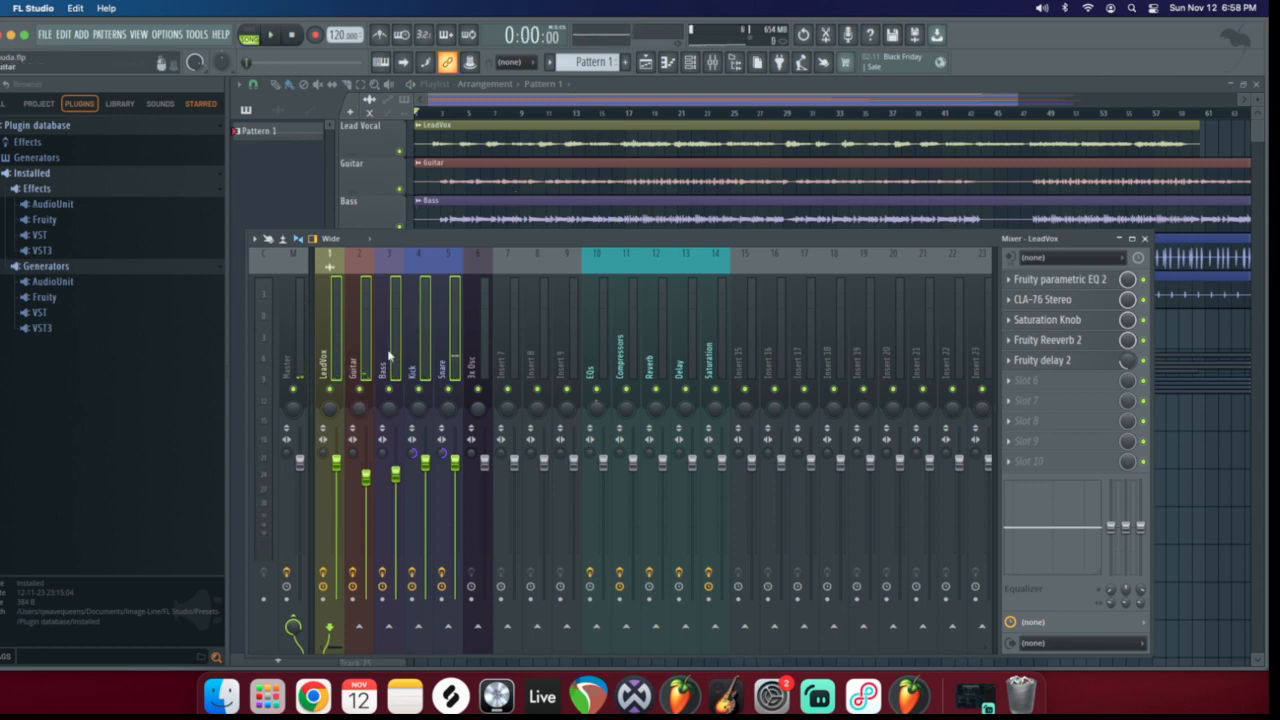
# Select the Master mixer track and reposition the mixer window slightly
pyautogui.click(335, 343)
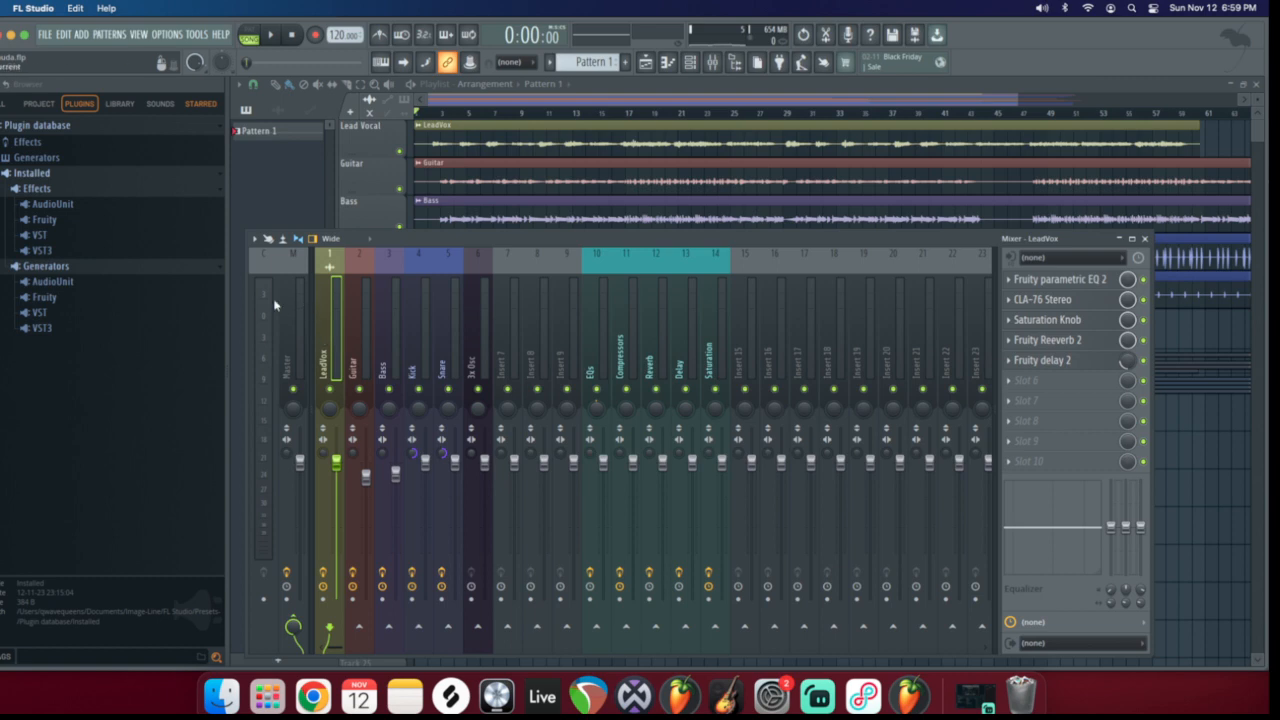
pyautogui.moveTo(400, 240)
pyautogui.mouseDown()
pyautogui.moveTo(419, 218)
pyautogui.moveTo(399, 249)
pyautogui.mouseUp()
pyautogui.click(272, 334)
pyautogui.click(293, 331)
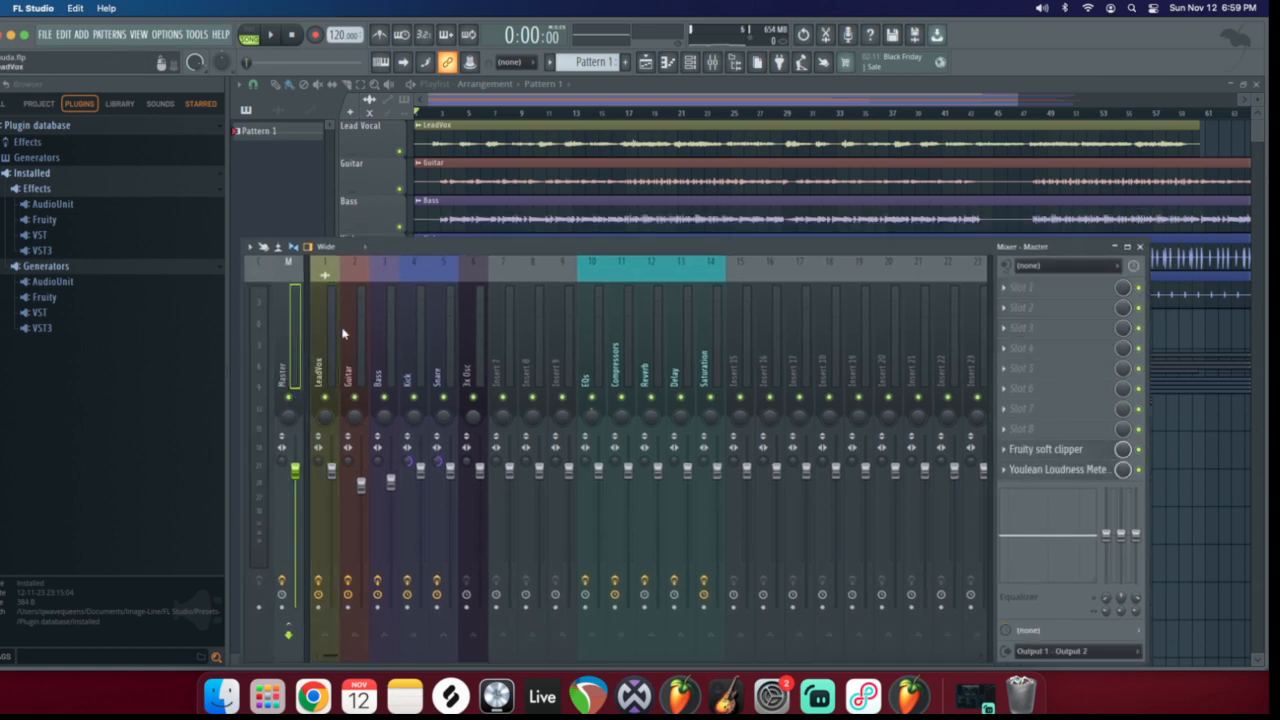
pyautogui.moveTo(399, 246); pyautogui.dragTo(407, 233)
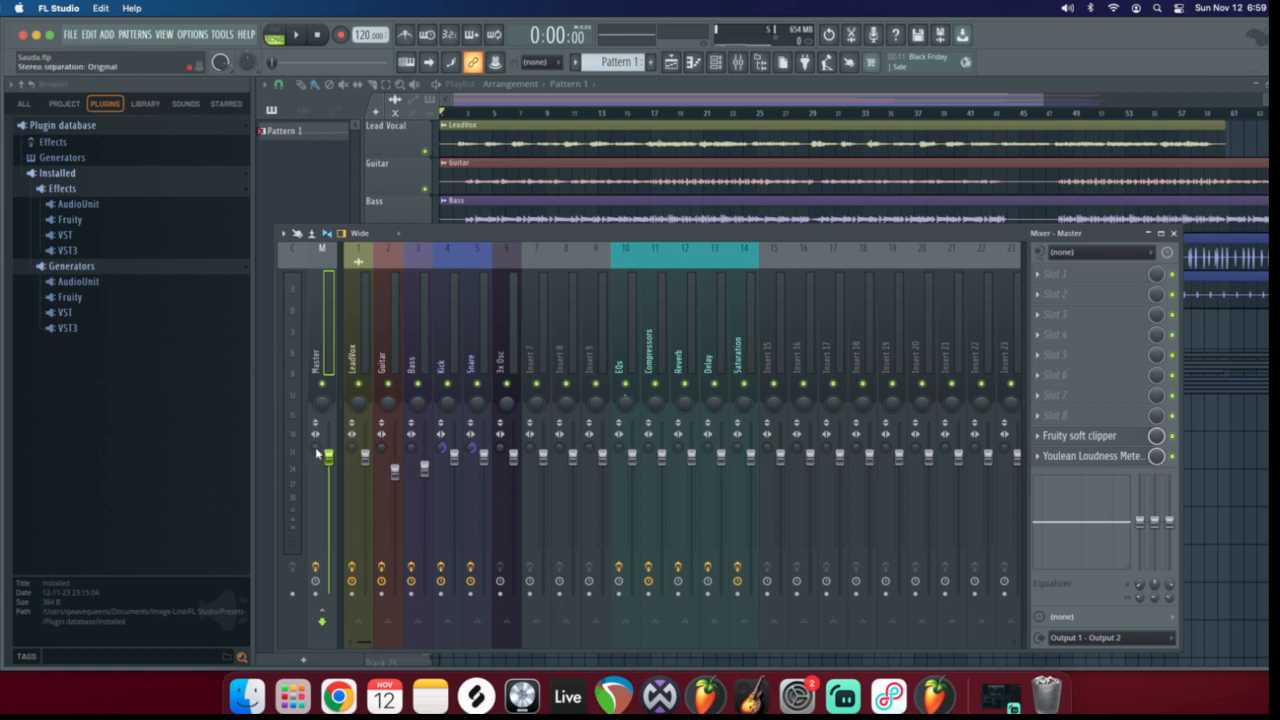
# Turn the Master track's stereo separation towards separated and reset it
pyautogui.moveTo(315, 449); pyautogui.dragTo(315, 470)
pyautogui.moveTo(314, 449)
pyautogui.mouseDown()
pyautogui.moveTo(314, 425)
pyautogui.moveTo(314, 449)
pyautogui.mouseUp()
pyautogui.moveTo(314, 450); pyautogui.dragTo(314, 509)
pyautogui.rightClick(316, 451)
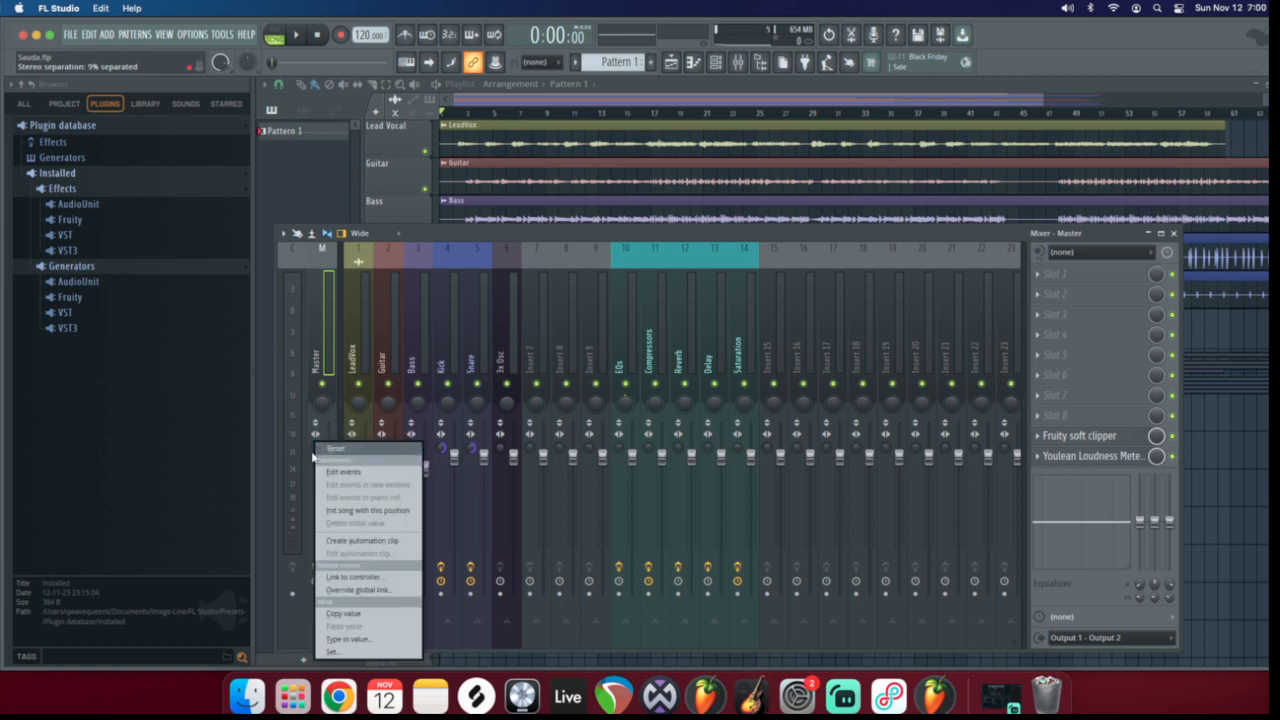
pyautogui.click(312, 457)
# Sweep the Master track's stereo separation between separated and merged, and reset it to its original setting
pyautogui.moveTo(317, 448); pyautogui.dragTo(317, 470)
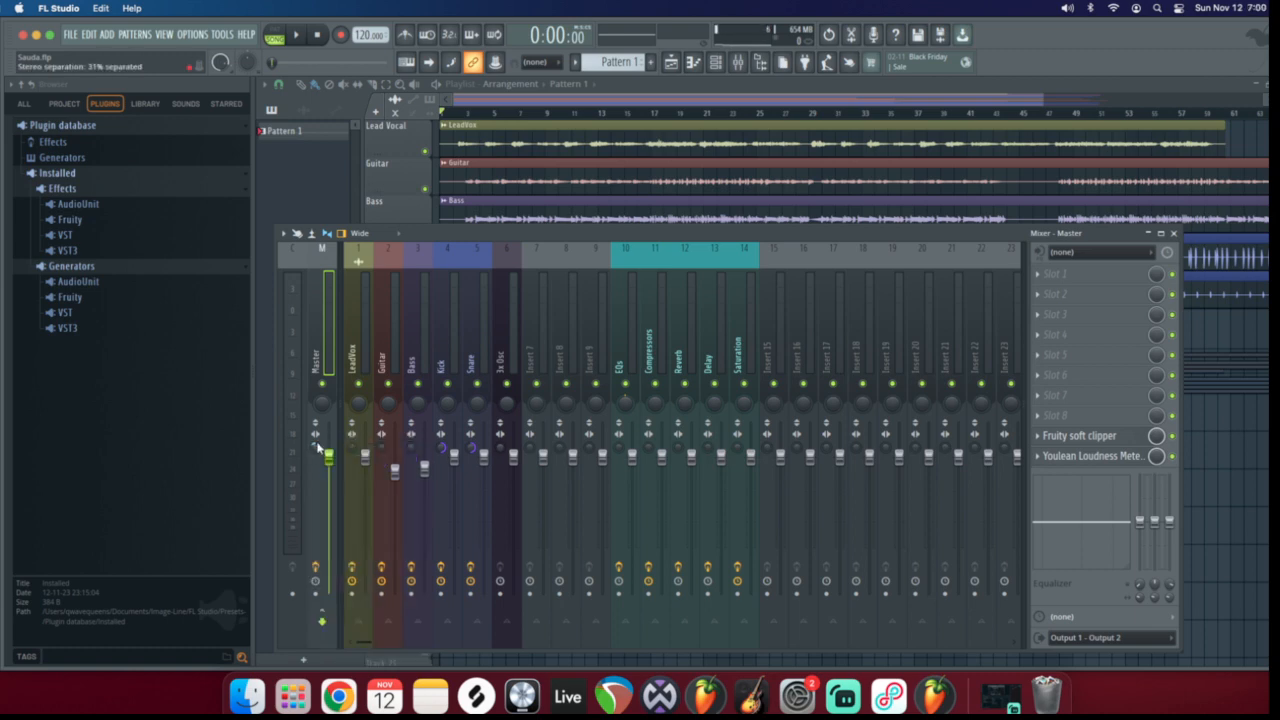
pyautogui.moveTo(316, 450); pyautogui.dragTo(316, 480)
pyautogui.moveTo(314, 449); pyautogui.dragTo(314, 340)
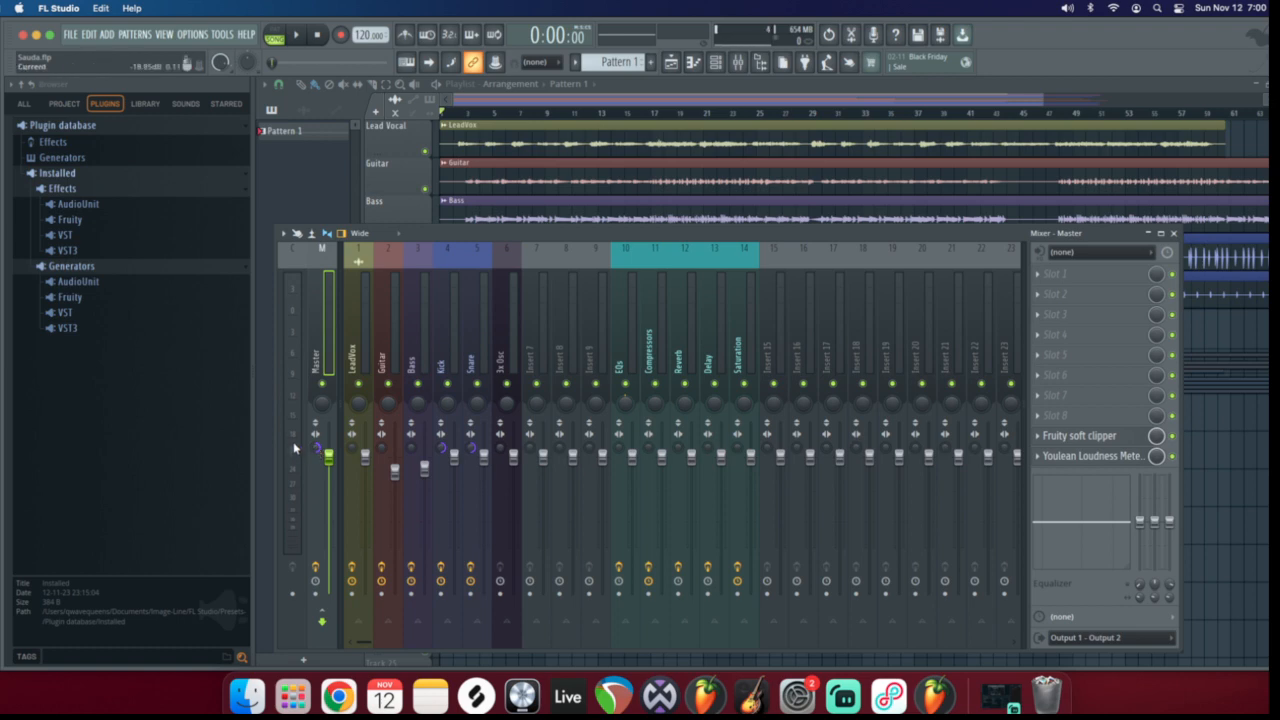
pyautogui.rightClick(317, 448)
pyautogui.click(343, 459)
# Select the Guitar mixer track, play the song from bar 3 with Guitar soloed, and stop playback
pyautogui.click(396, 325)
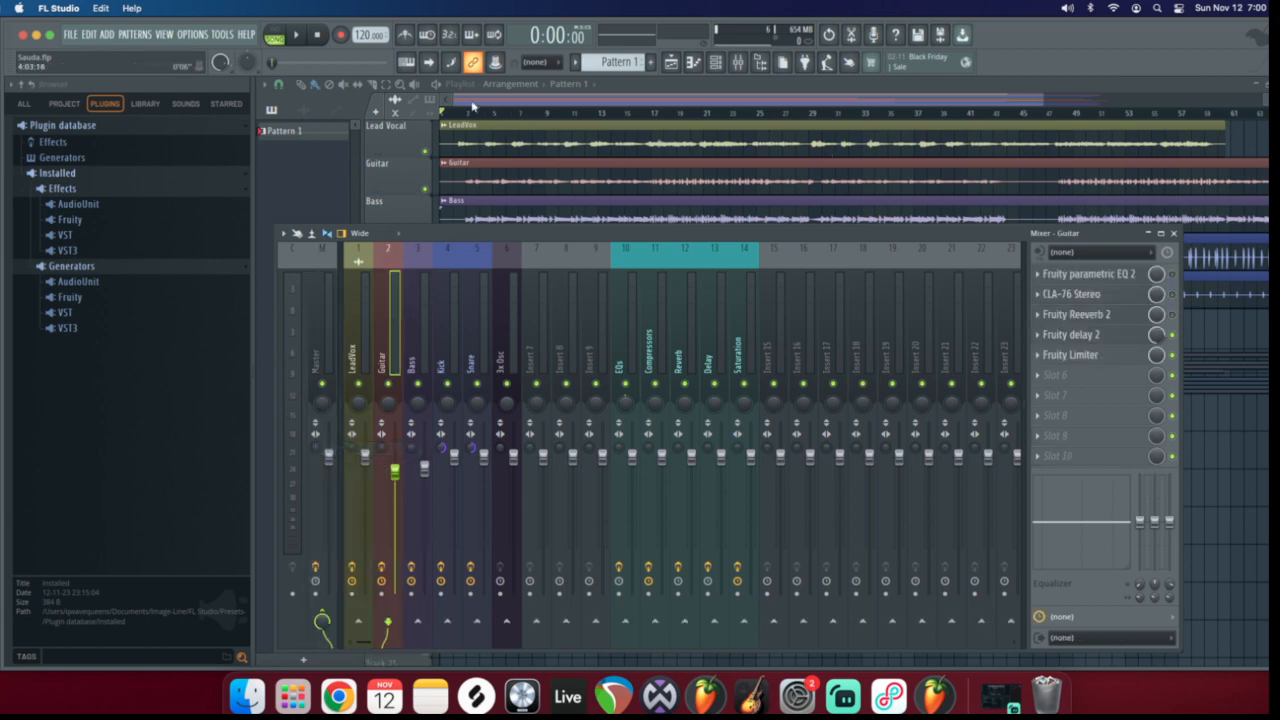
pyautogui.click(470, 112)
pyautogui.click(739, 62)
pyautogui.press('space')
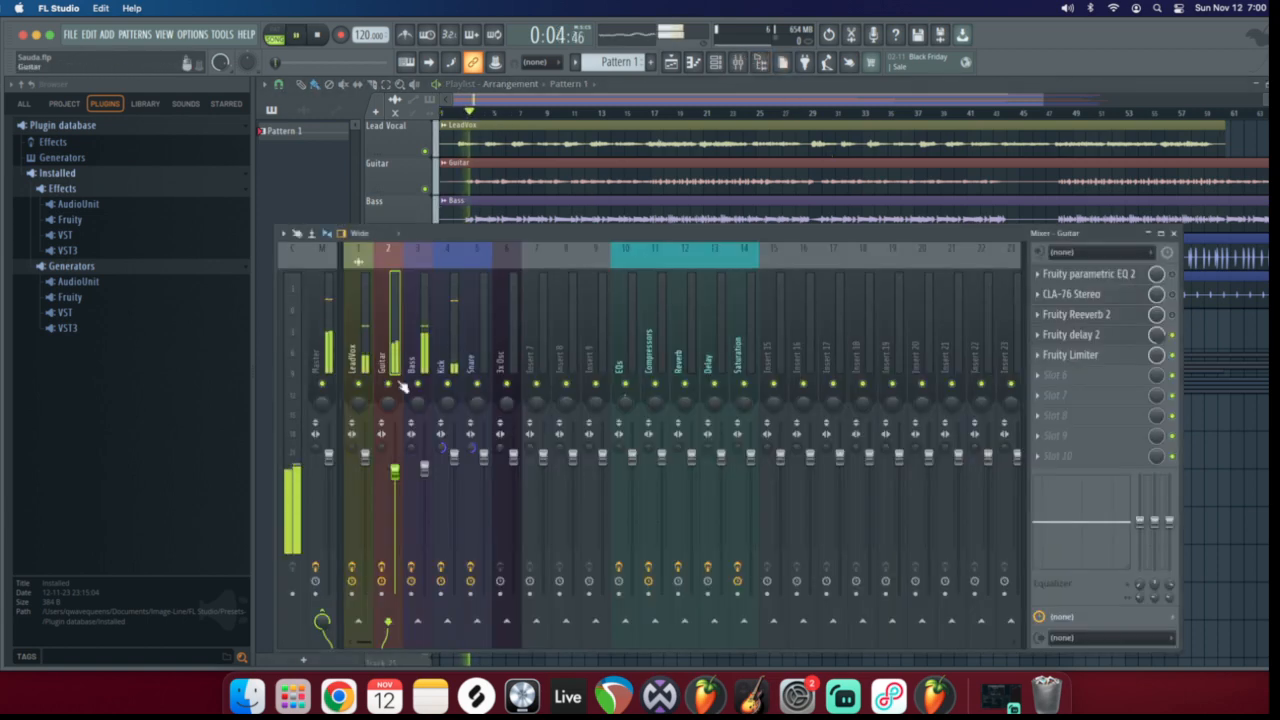
pyautogui.rightClick(392, 383)
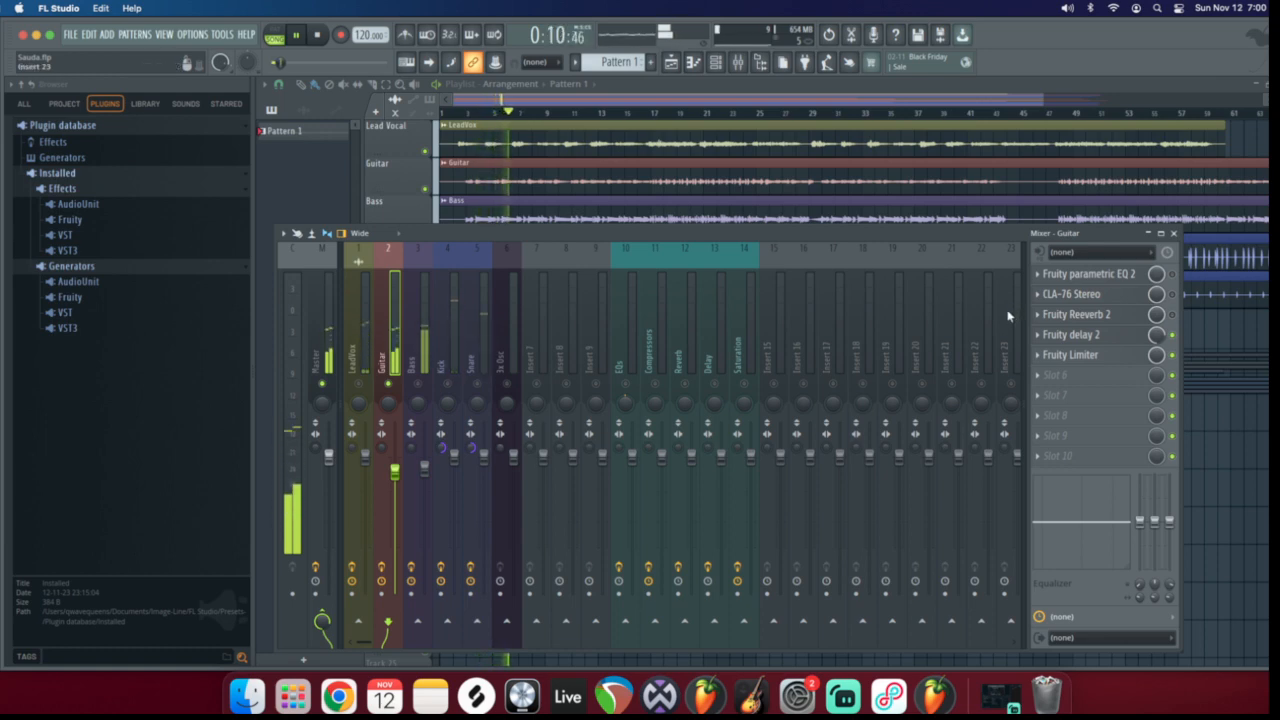
pyautogui.press('space')
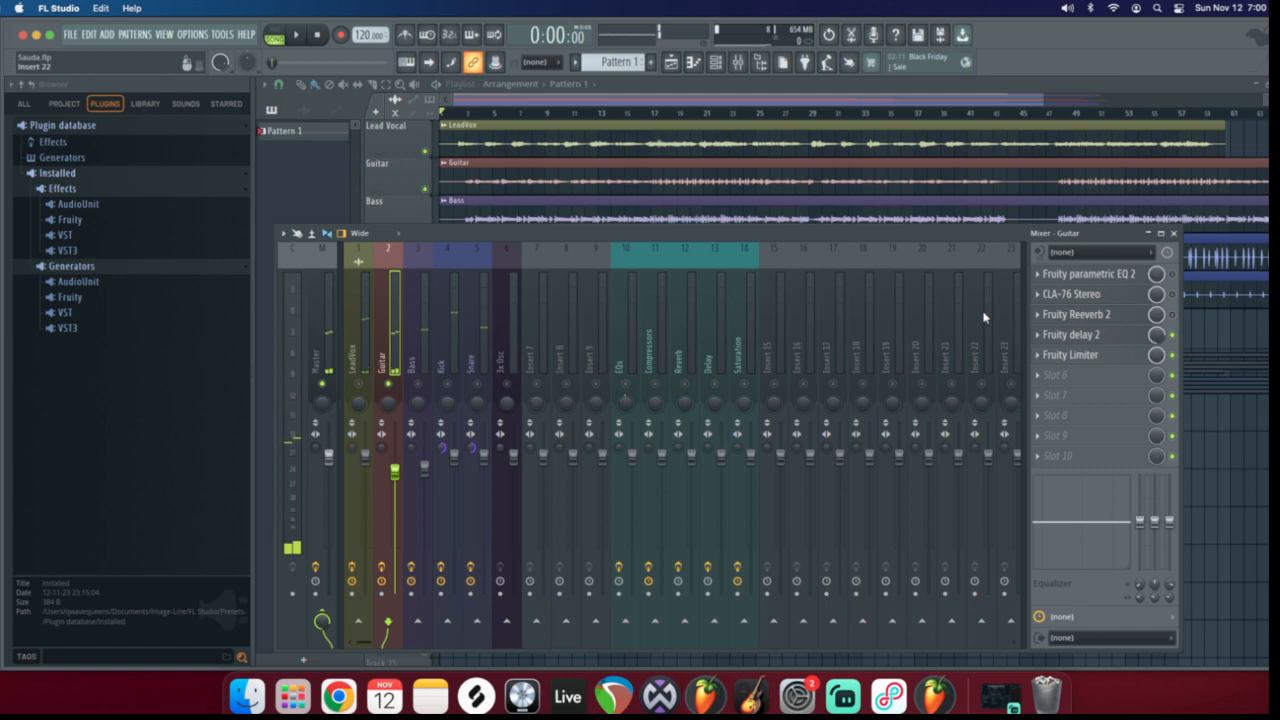
# Turn the Master track's stereo separation towards merged and place the playhead at bar 3
pyautogui.click(313, 452)
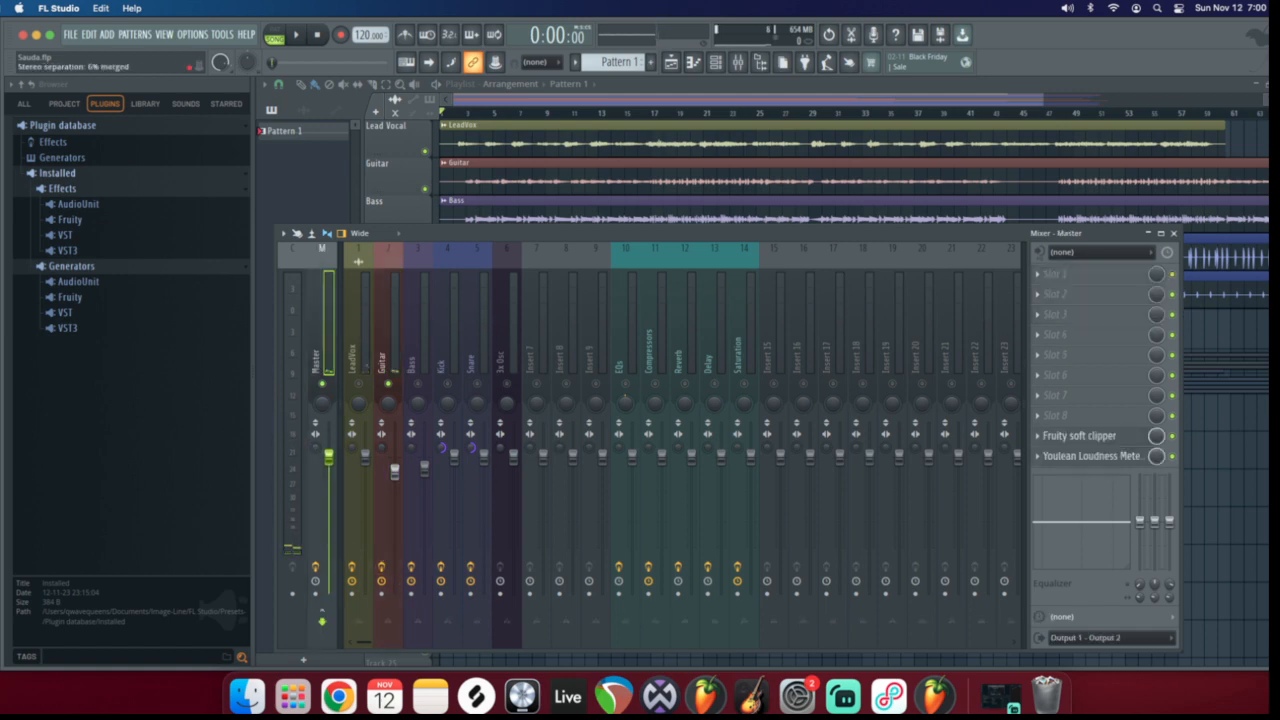
pyautogui.click(468, 115)
pyautogui.rightClick(608, 129)
pyautogui.rightClick(653, 161)
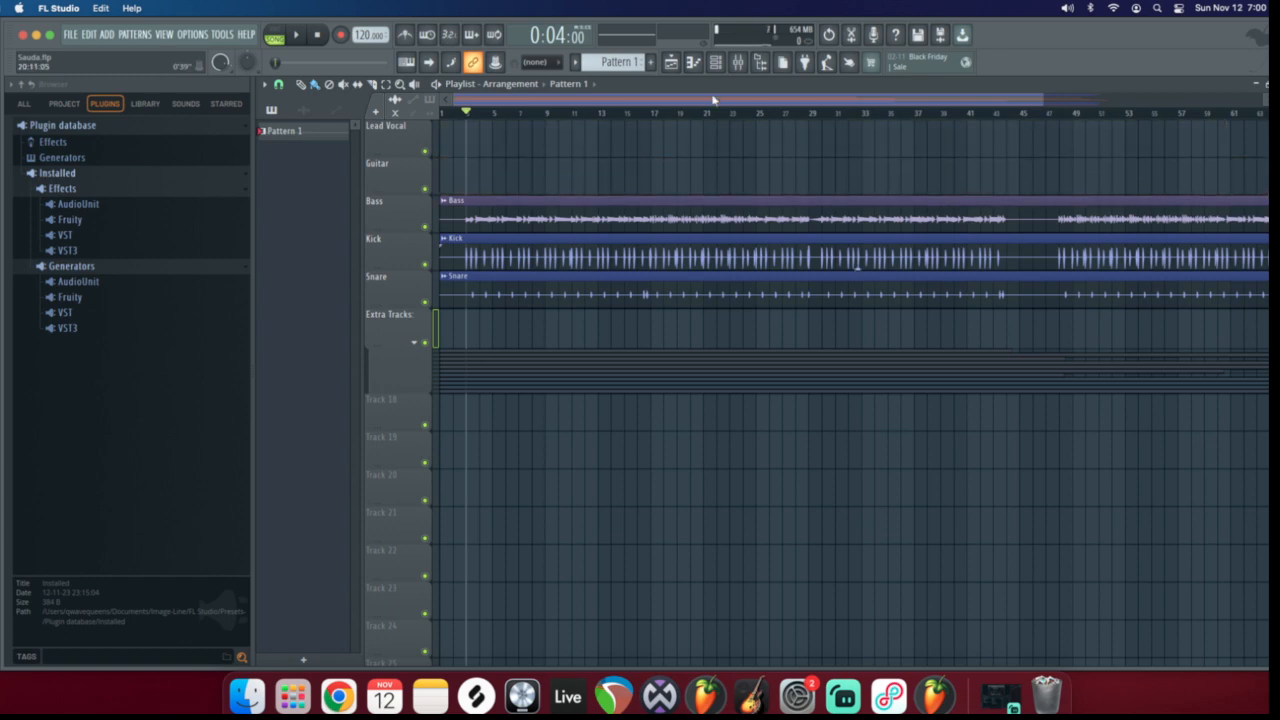
pyautogui.press('super+z')
# Reopen the mixer, play the soloed Guitar through the merged Master, stop playback, and unsolo Guitar
pyautogui.click(738, 63)
pyautogui.press('space')
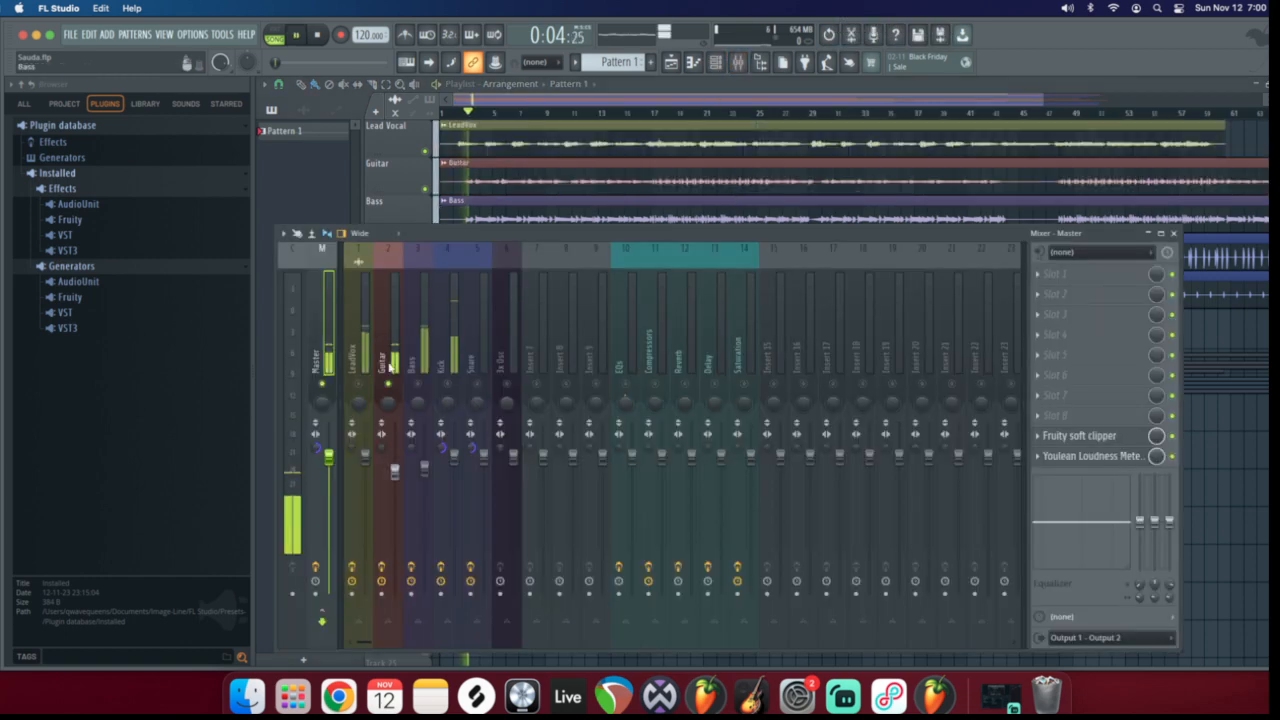
pyautogui.press('space')
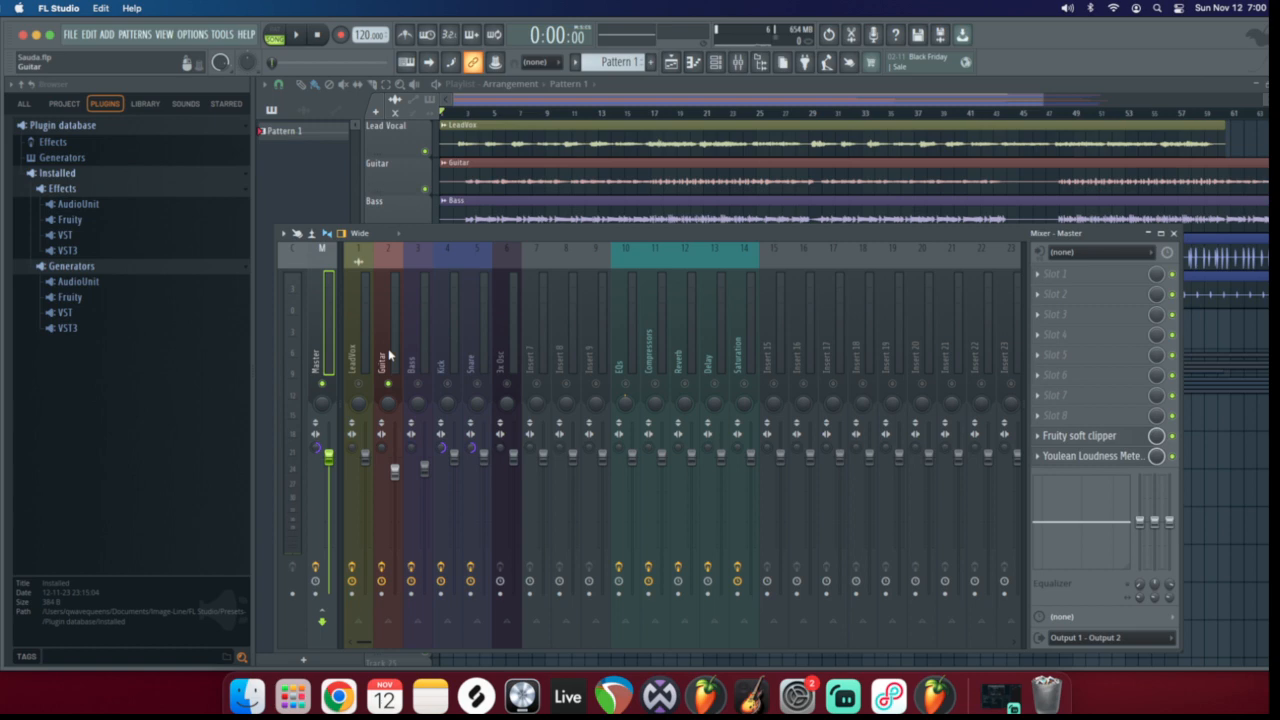
pyautogui.rightClick(391, 382)
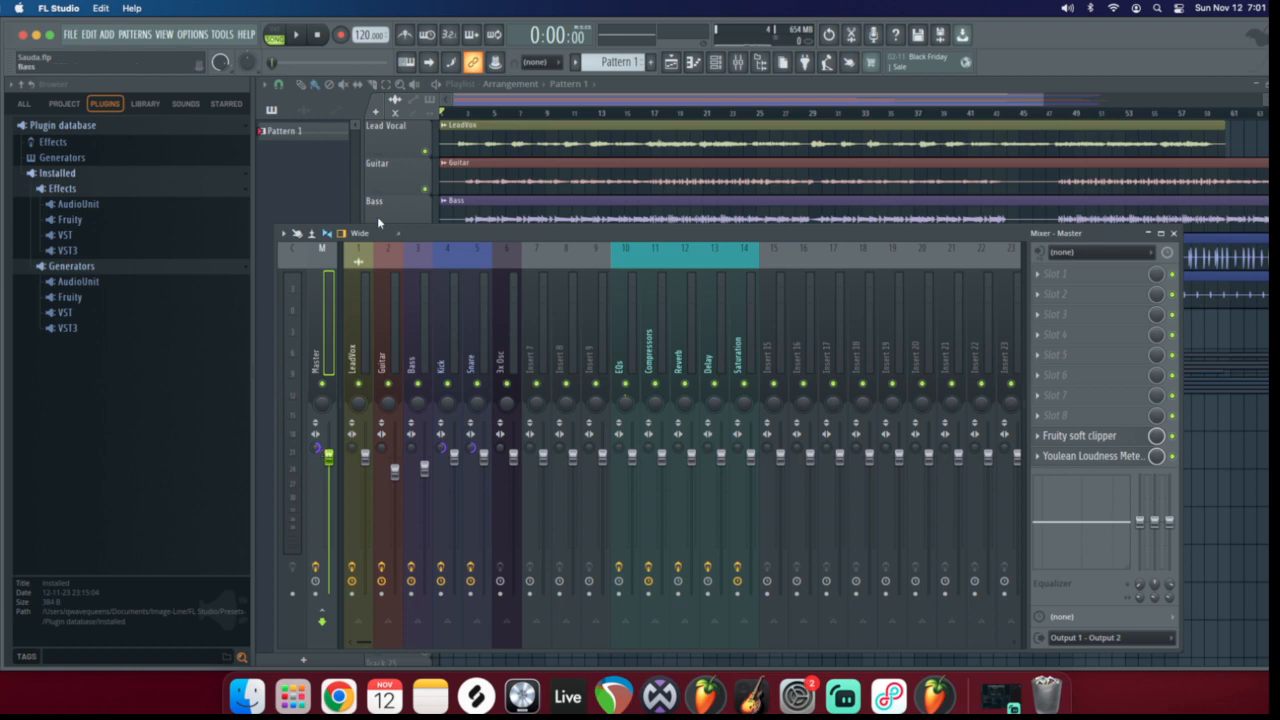
# Move the mixer window down to uncover the Lead Vocal through Kick tracks in the playlist
pyautogui.moveTo(441, 233); pyautogui.dragTo(441, 259)
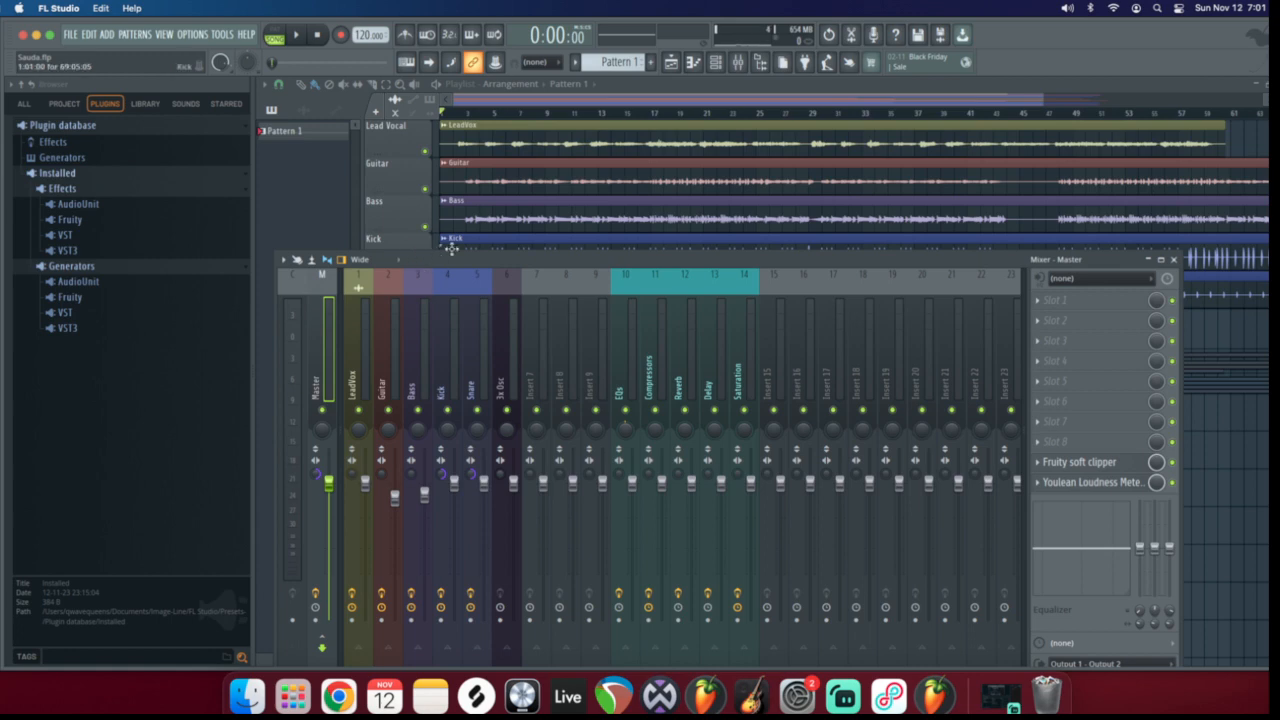
pyautogui.moveTo(475, 266)
pyautogui.mouseDown()
pyautogui.moveTo(463, 290)
pyautogui.moveTo(465, 273)
pyautogui.mouseUp()
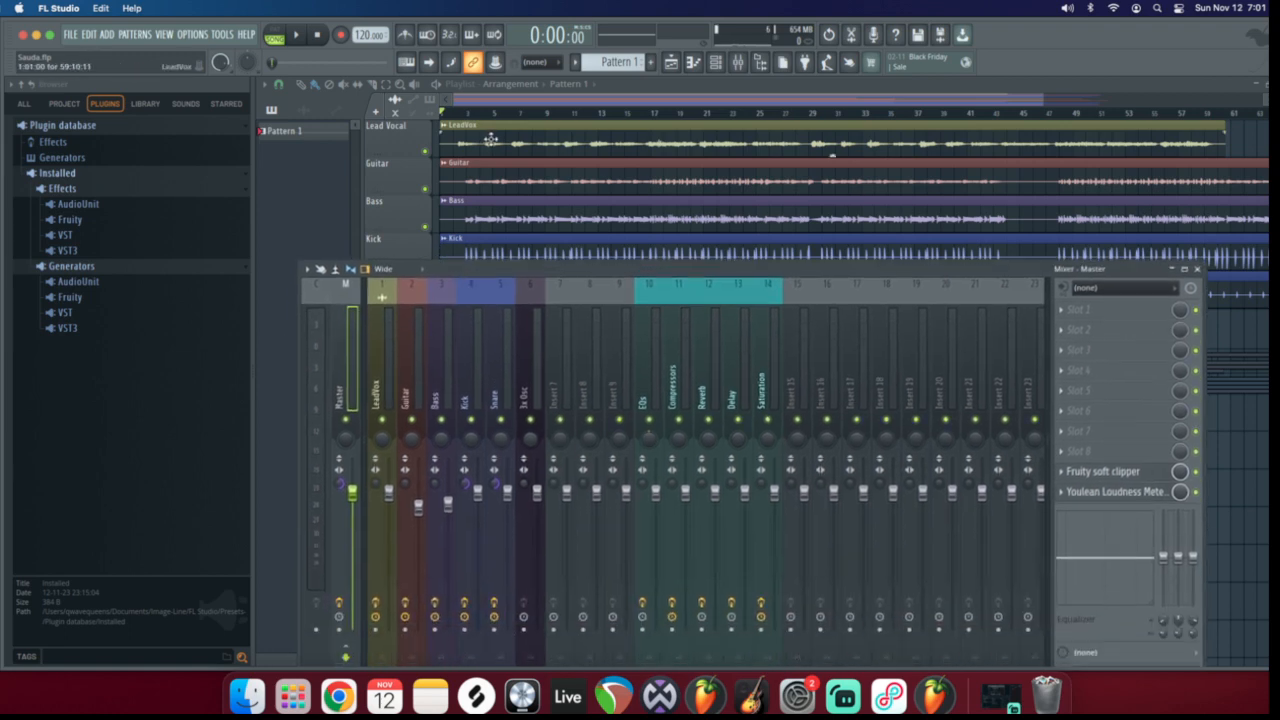
pyautogui.moveTo(988, 266); pyautogui.dragTo(990, 313)
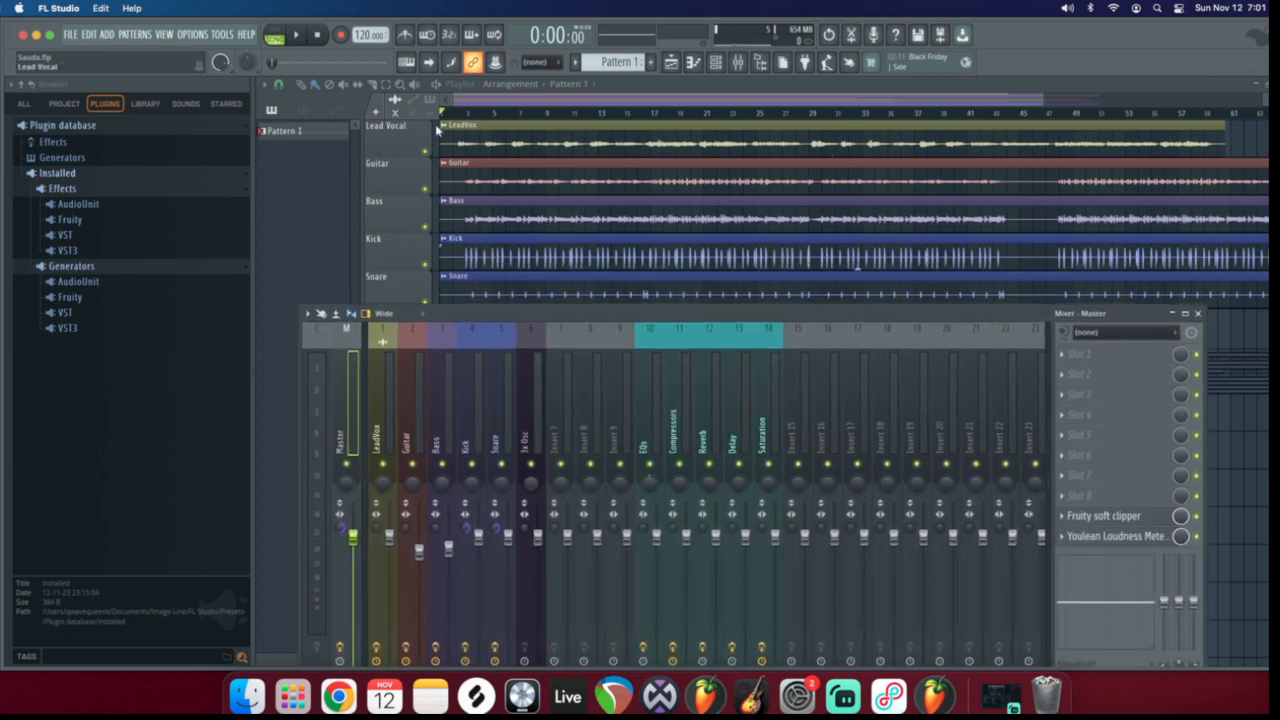
pyautogui.moveTo(501, 321); pyautogui.dragTo(493, 289)
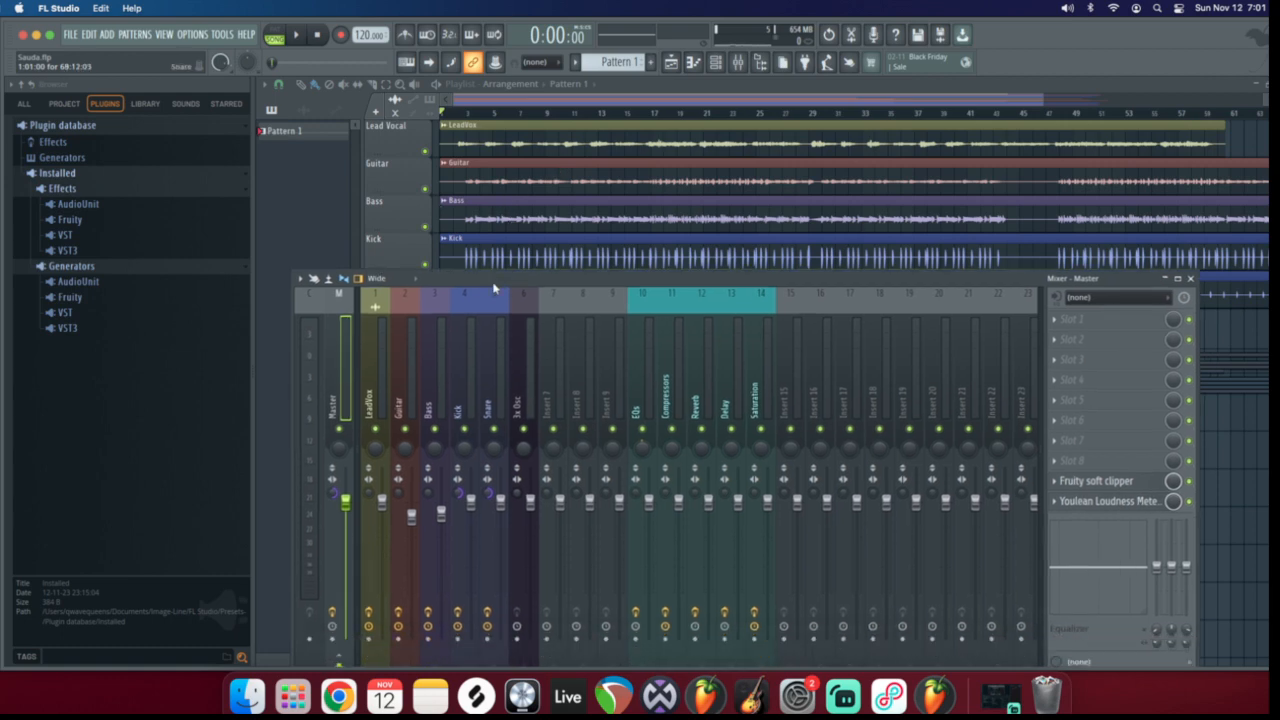
# Select the LeadVox through Snare mixer tracks, bypass their effects, and play the song from about bar 2 with the mixer open
pyautogui.click(376, 398)
pyautogui.moveTo(376, 398); pyautogui.dragTo(497, 400)
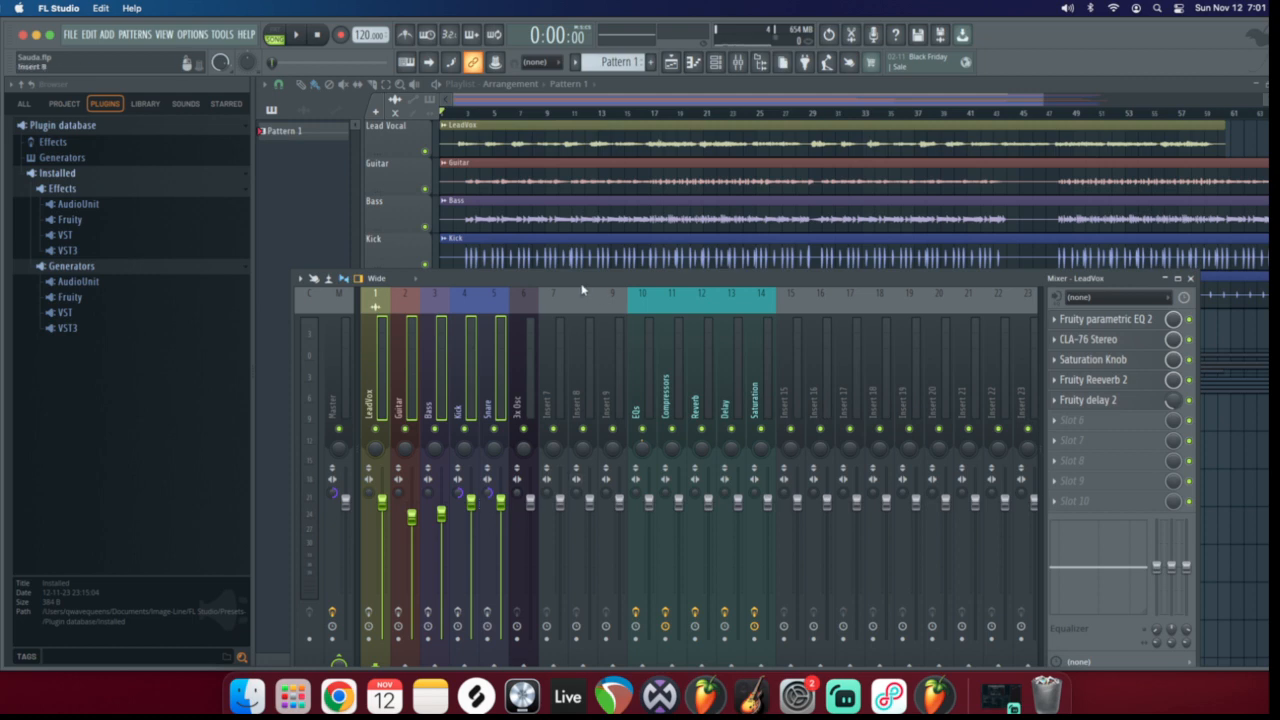
pyautogui.click(456, 113)
pyautogui.press('space')
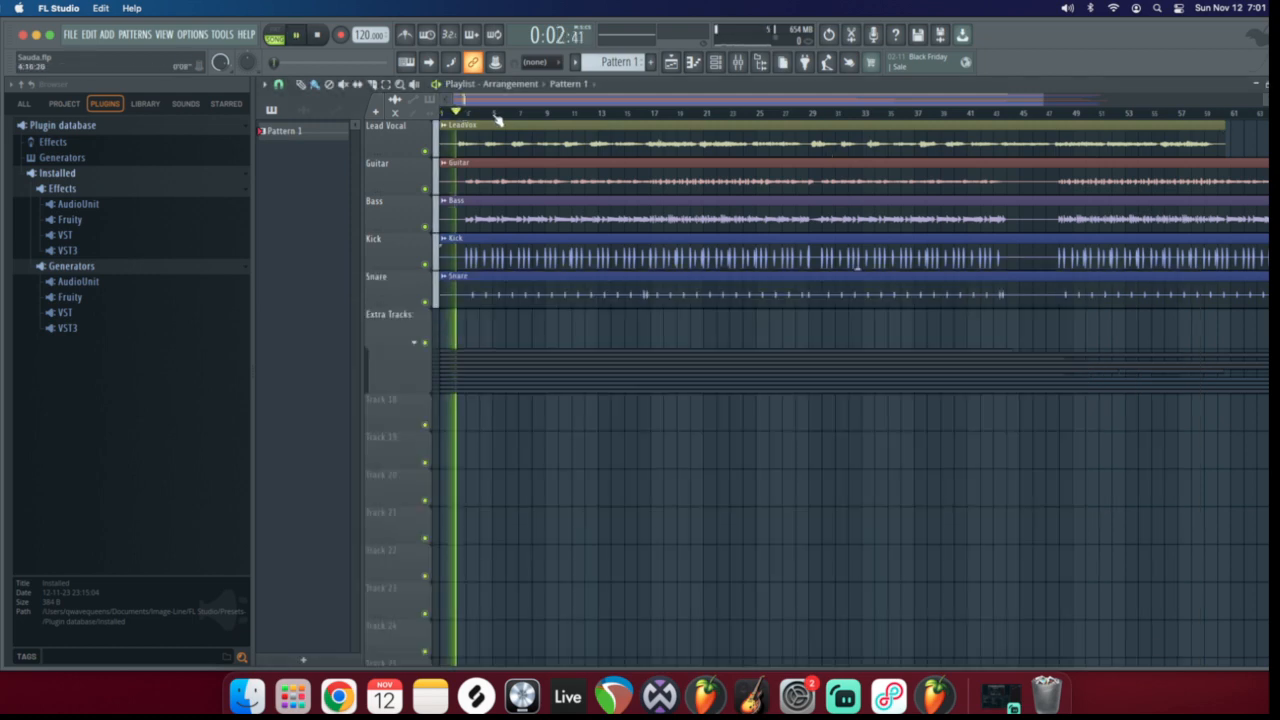
pyautogui.click(738, 63)
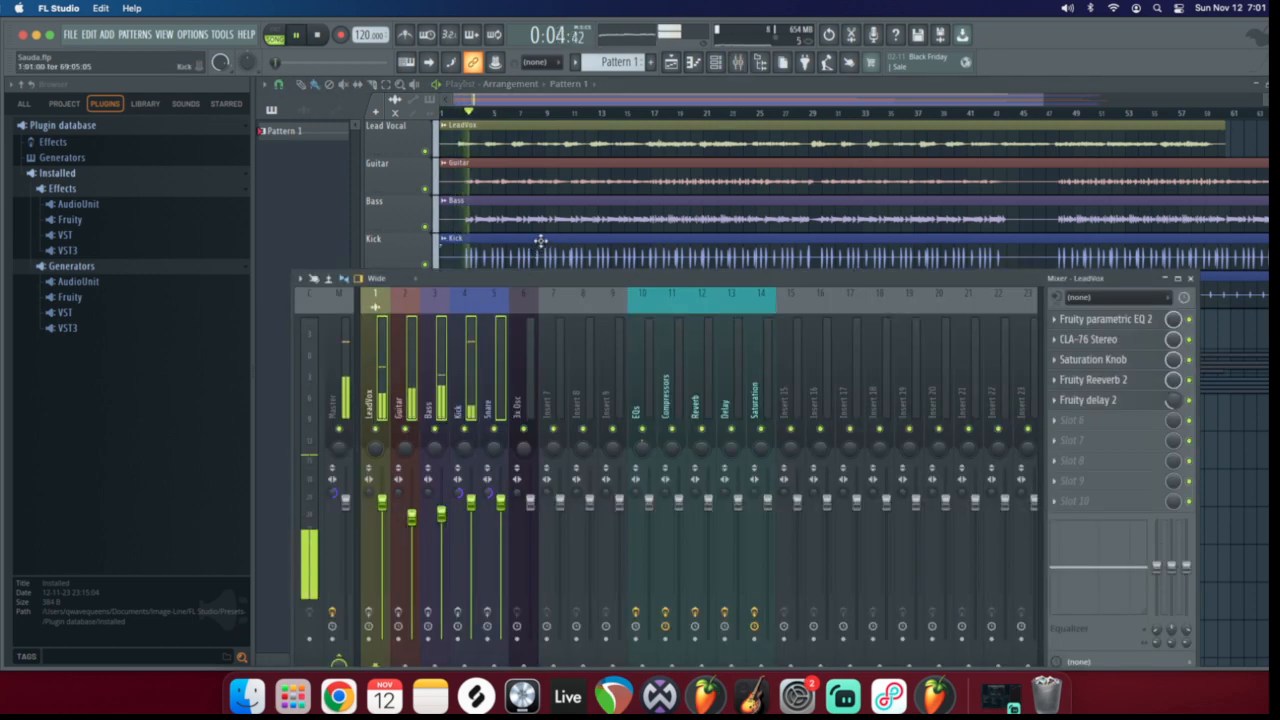
# Open the LeadVox audio clip's channel settings and stop playback
pyautogui.doubleClick(476, 143)
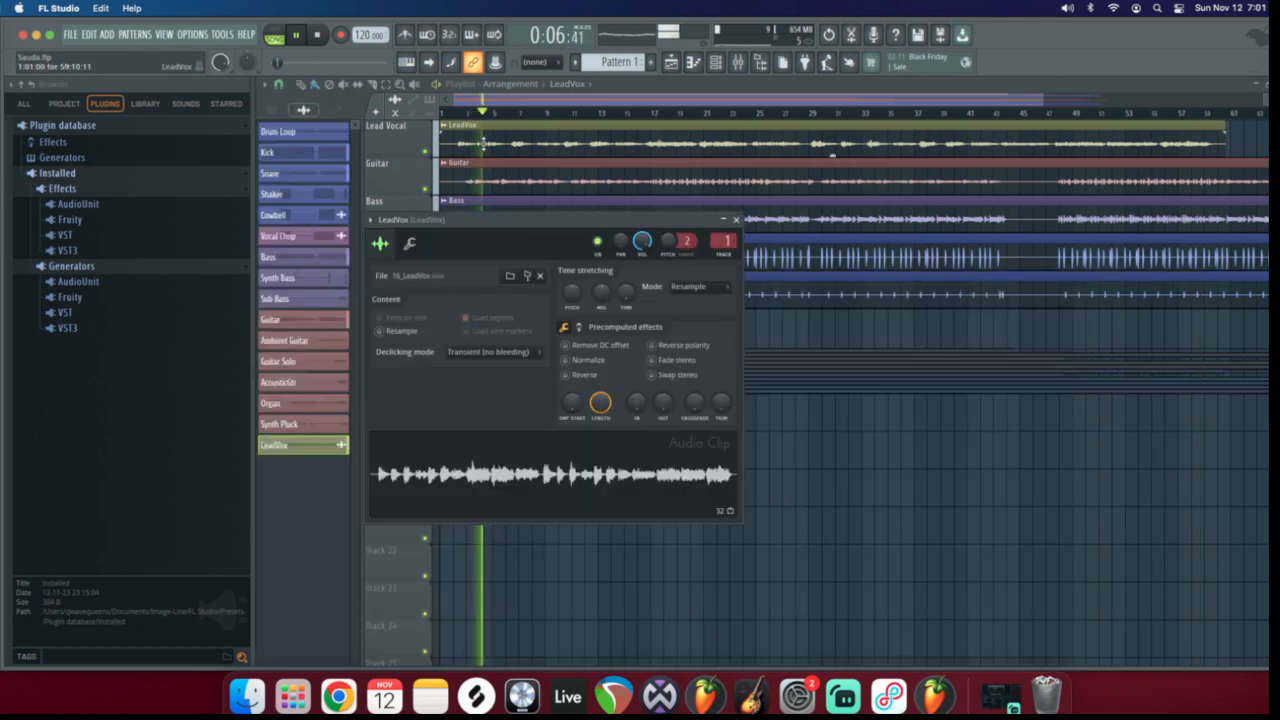
pyautogui.press('space')
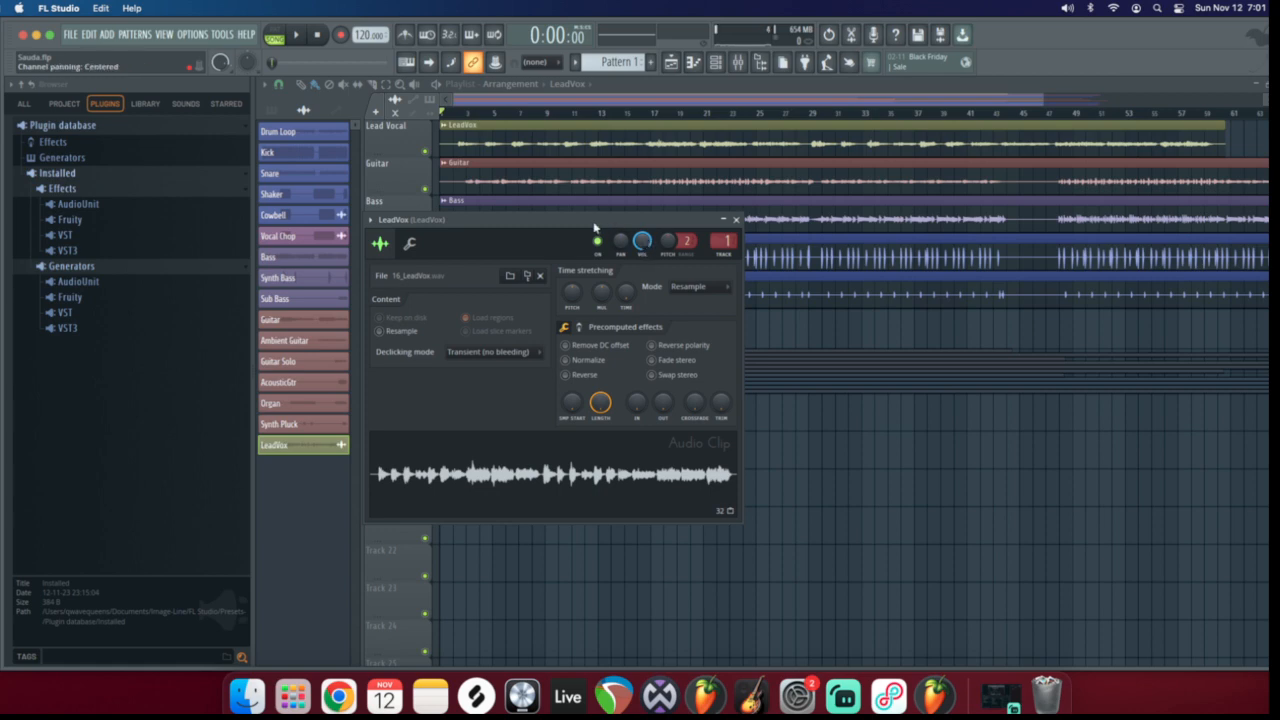
# Close the LeadVox clip's channel settings, bring back the mixer, and place it just below the Guitar track in the playlist
pyautogui.moveTo(598, 225); pyautogui.dragTo(594, 225)
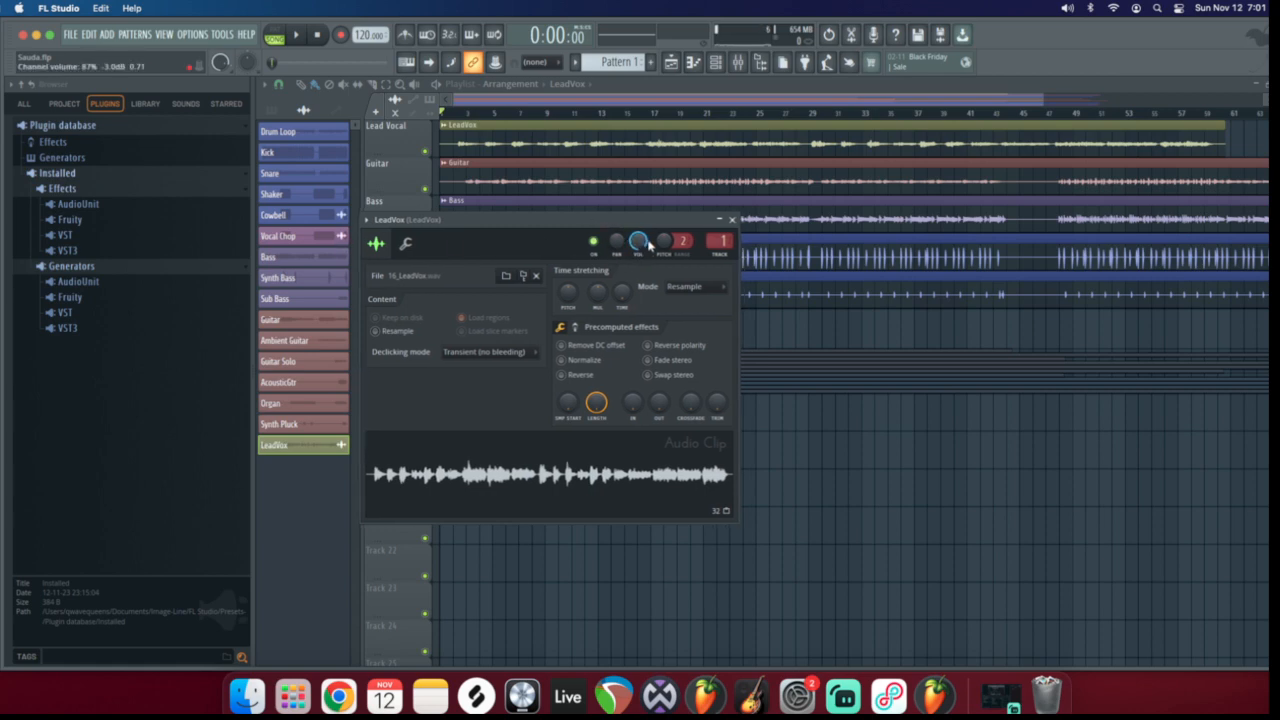
pyautogui.click(733, 220)
pyautogui.click(739, 64)
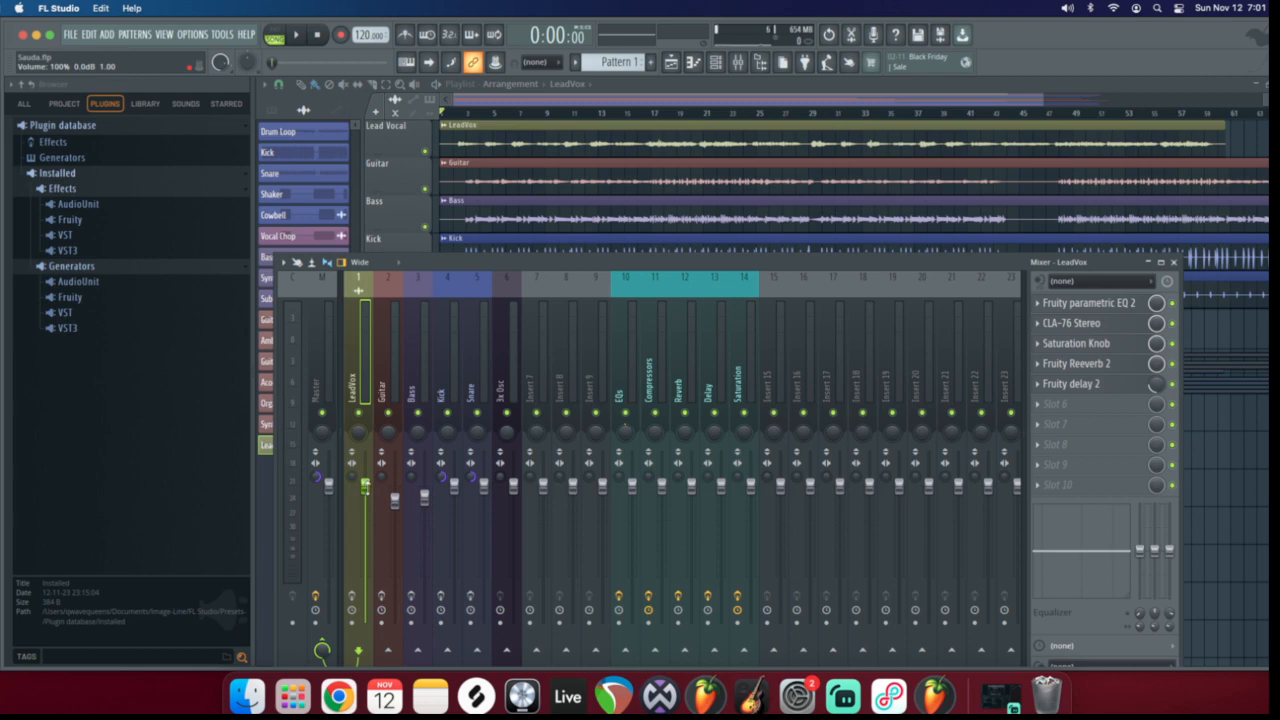
pyautogui.moveTo(480, 262); pyautogui.dragTo(557, 232)
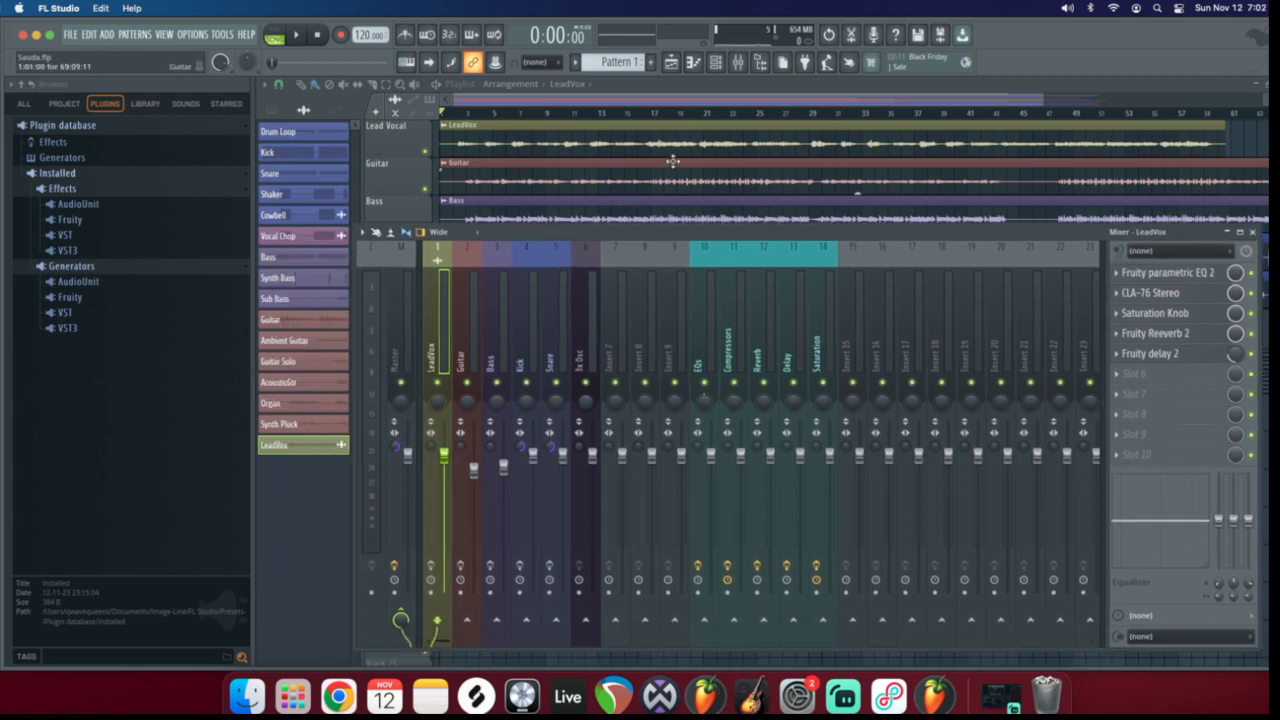
# Show the channel rack over the mixer, move it down for a brief view of its channels, and close it
pyautogui.click(715, 64)
pyautogui.moveTo(473, 302); pyautogui.dragTo(708, 366)
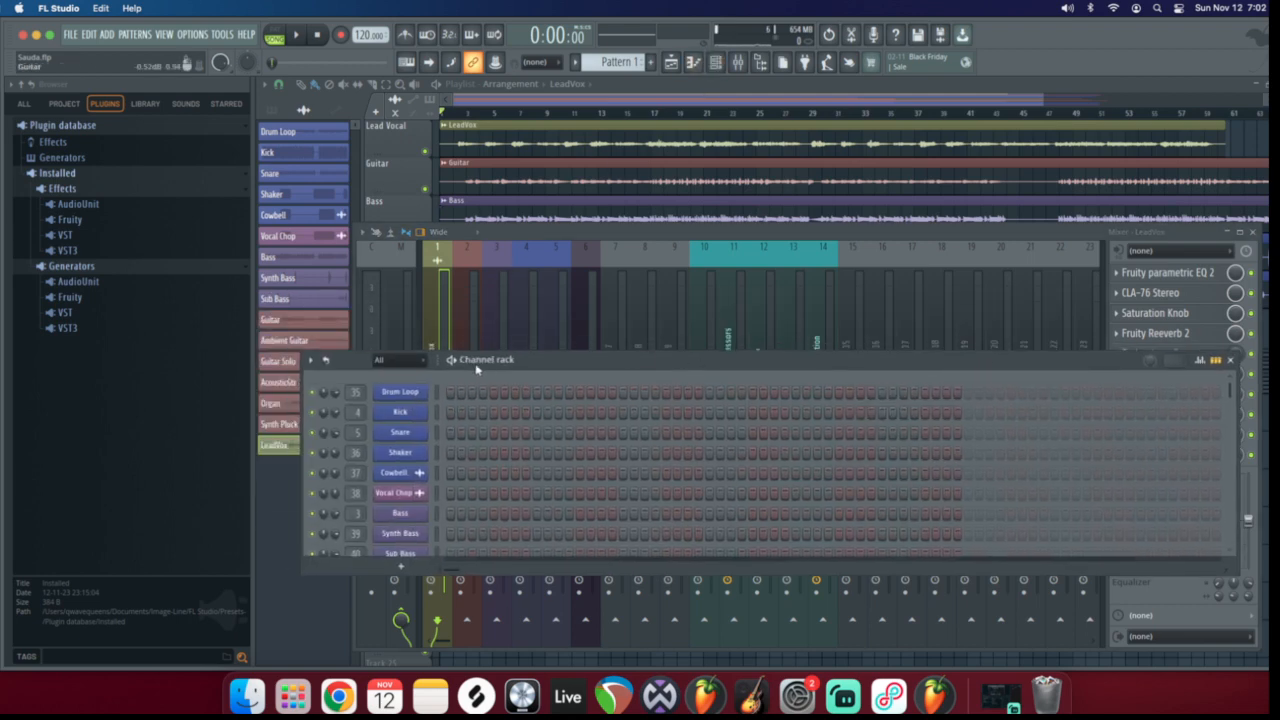
pyautogui.click(402, 361)
pyautogui.click(521, 361)
pyautogui.moveTo(523, 361); pyautogui.dragTo(370, 373)
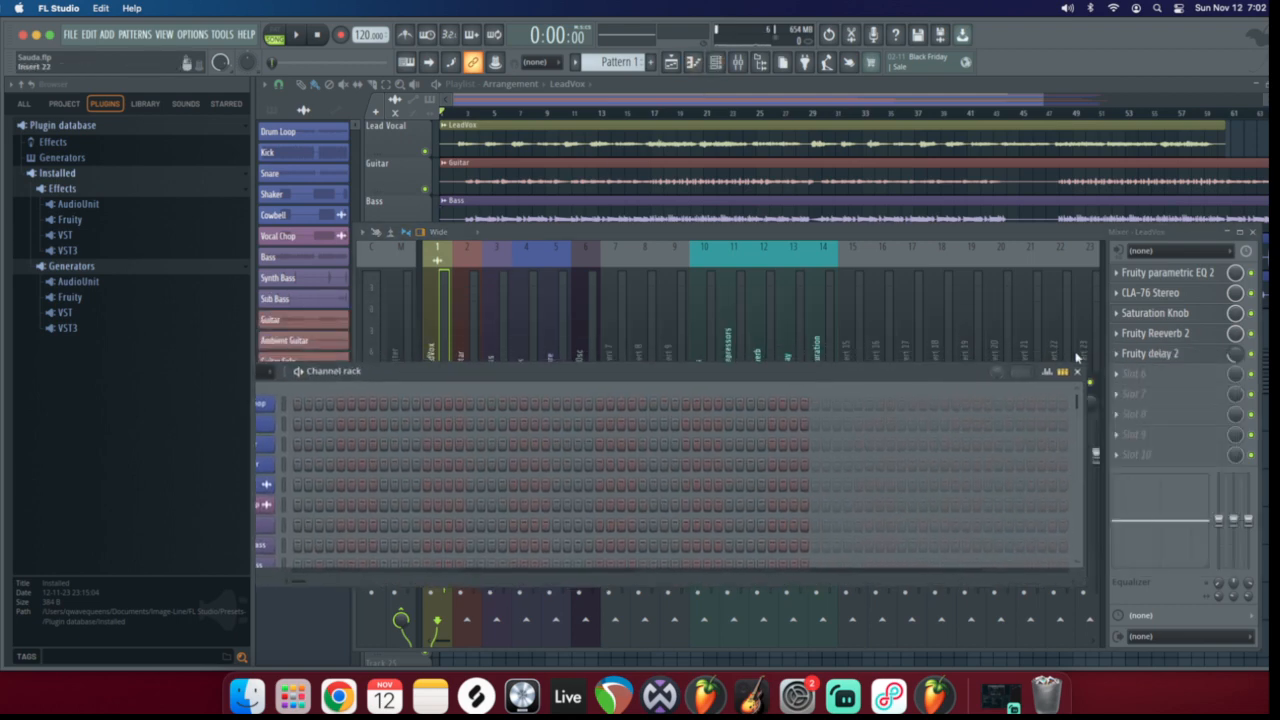
pyautogui.click(1077, 371)
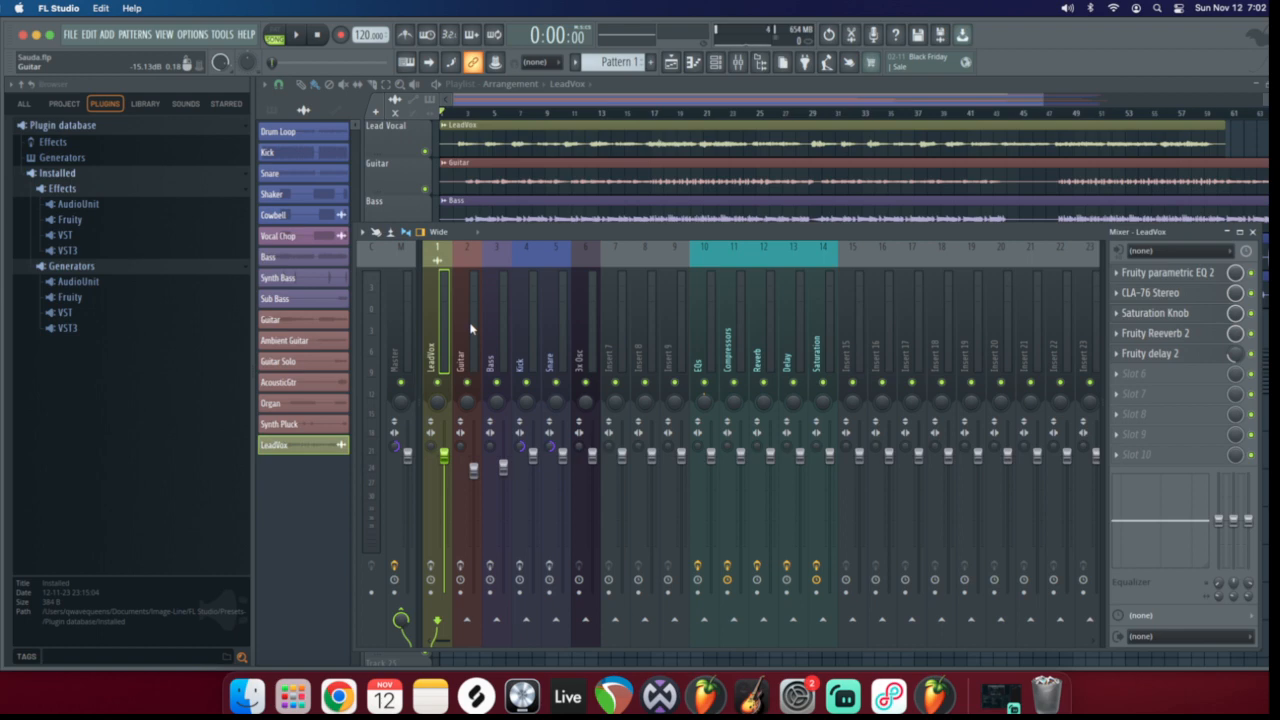
# Reopen the LeadVox audio clip's channel settings to examine its panning and volume controls, close them, and return to the mixer
pyautogui.moveTo(997, 238); pyautogui.dragTo(992, 236)
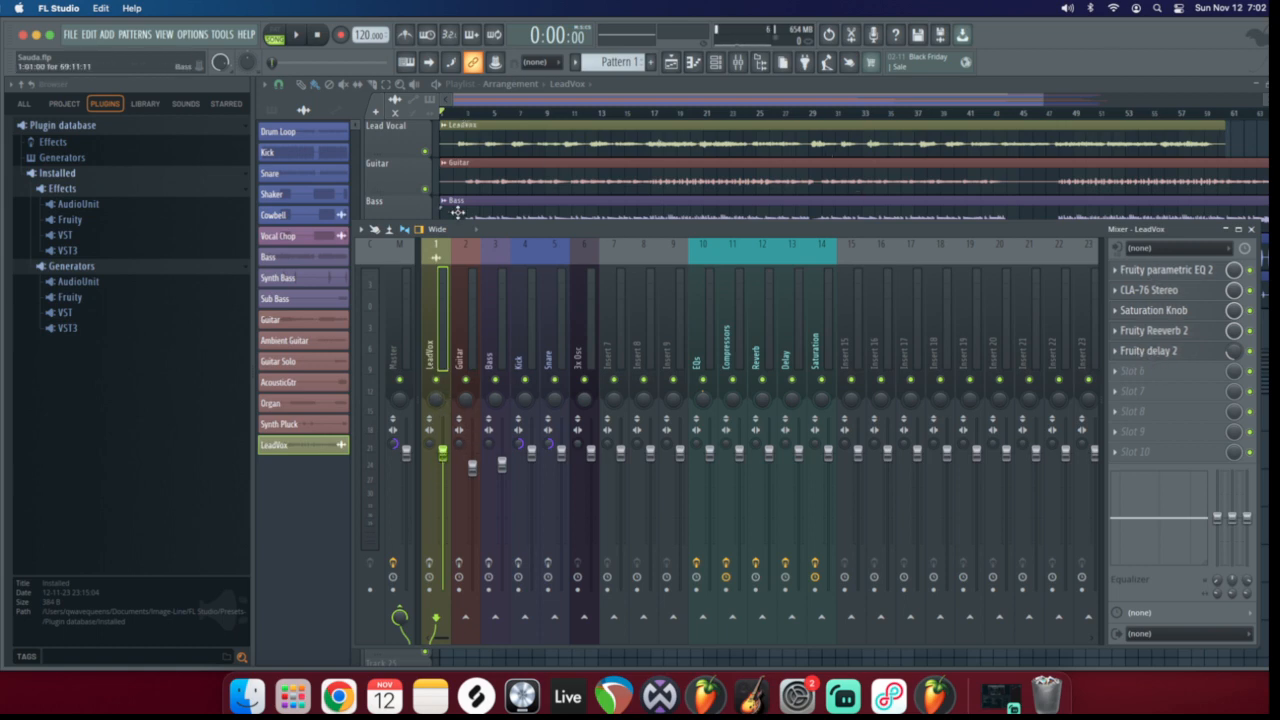
pyautogui.doubleClick(488, 148)
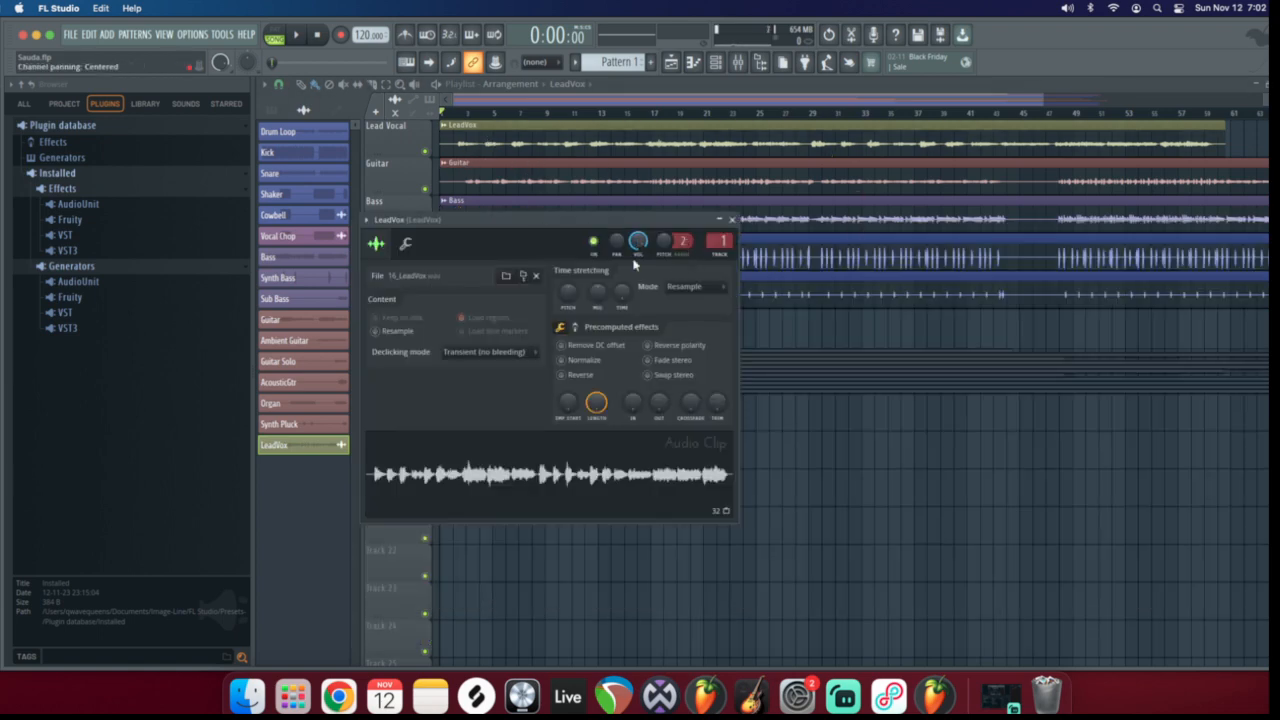
pyautogui.click(732, 219)
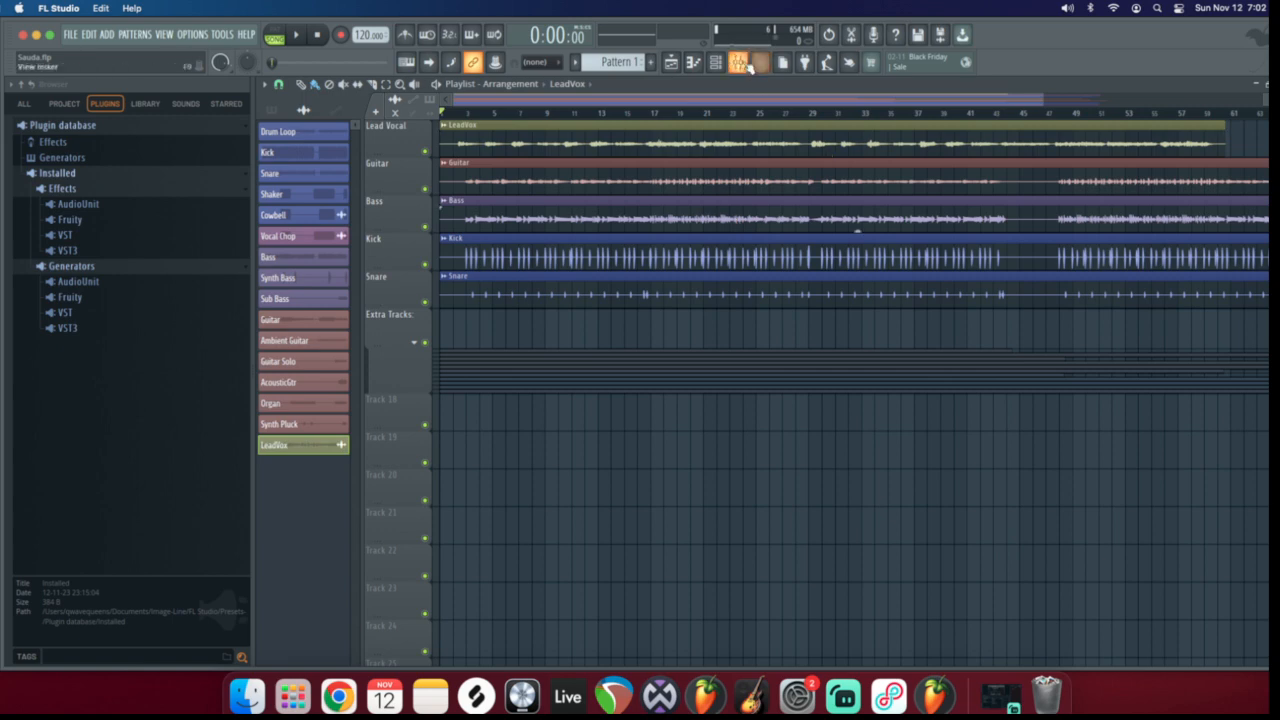
pyautogui.click(738, 62)
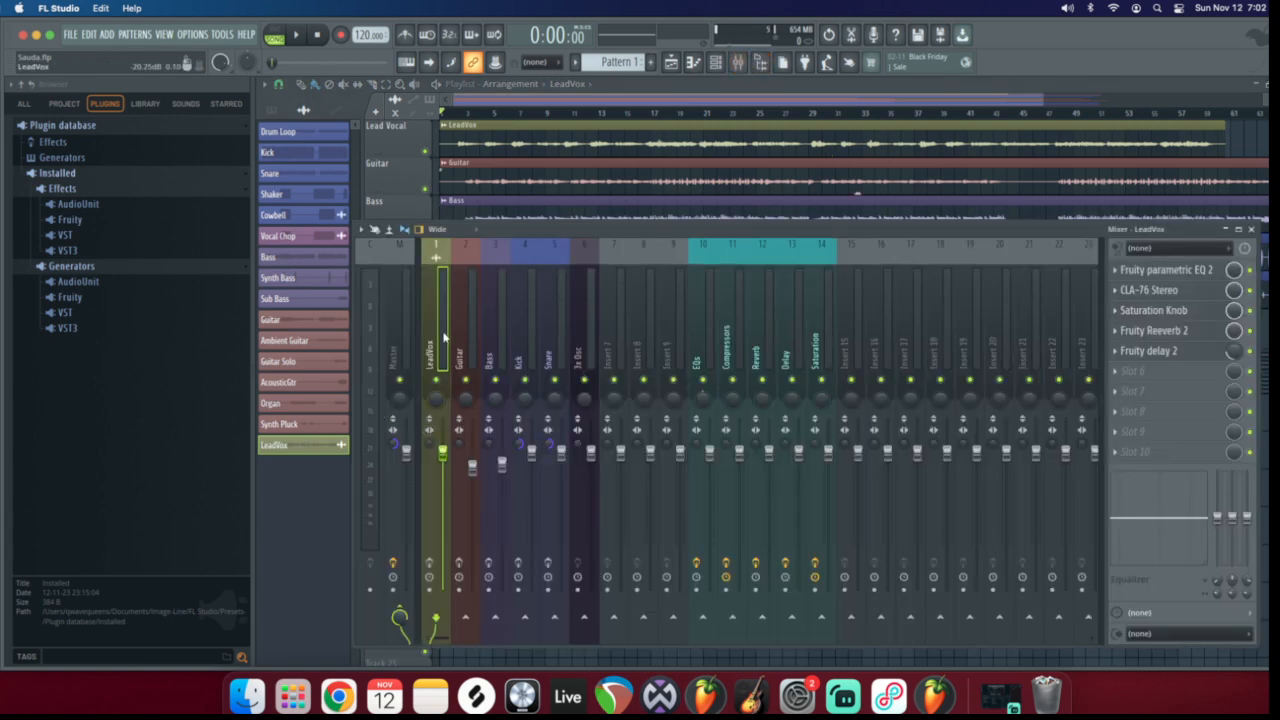
# Shift the mixer window slightly toward the browser, keeping the Lead Vocal and Guitar tracks uncovered in the playlist
pyautogui.moveTo(521, 229); pyautogui.dragTo(510, 231)
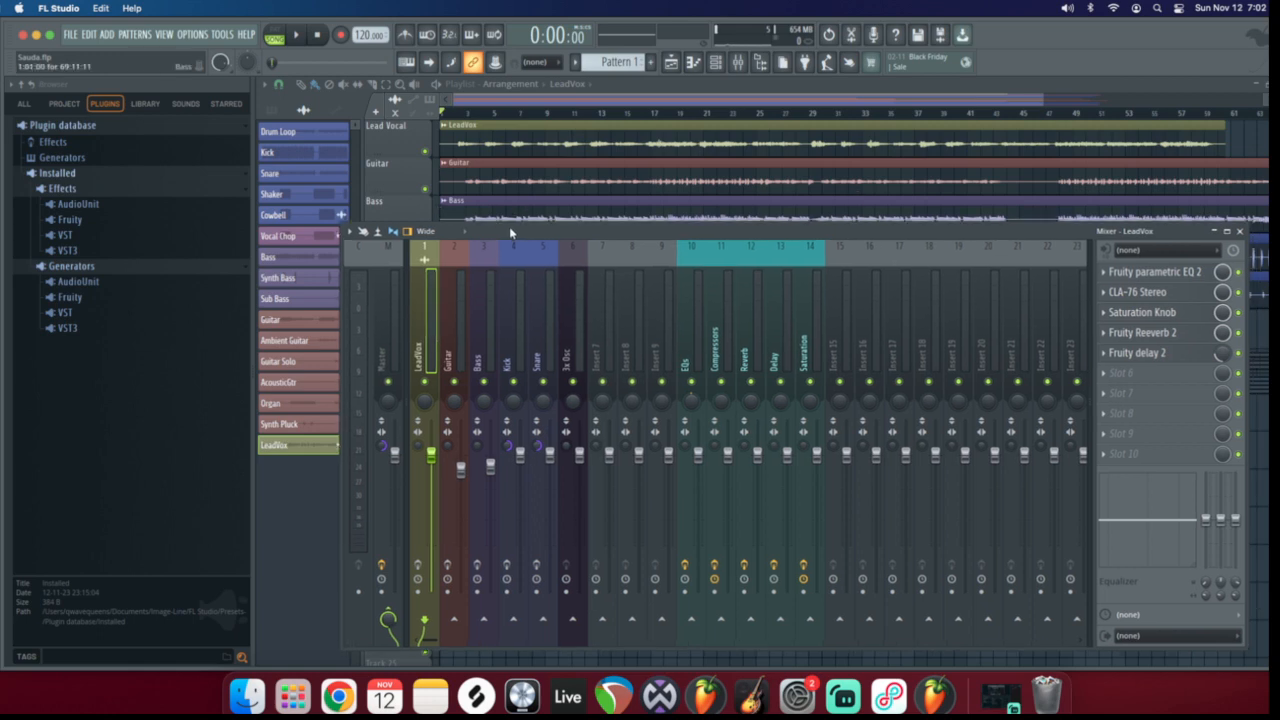
pyautogui.moveTo(510, 231); pyautogui.dragTo(509, 227)
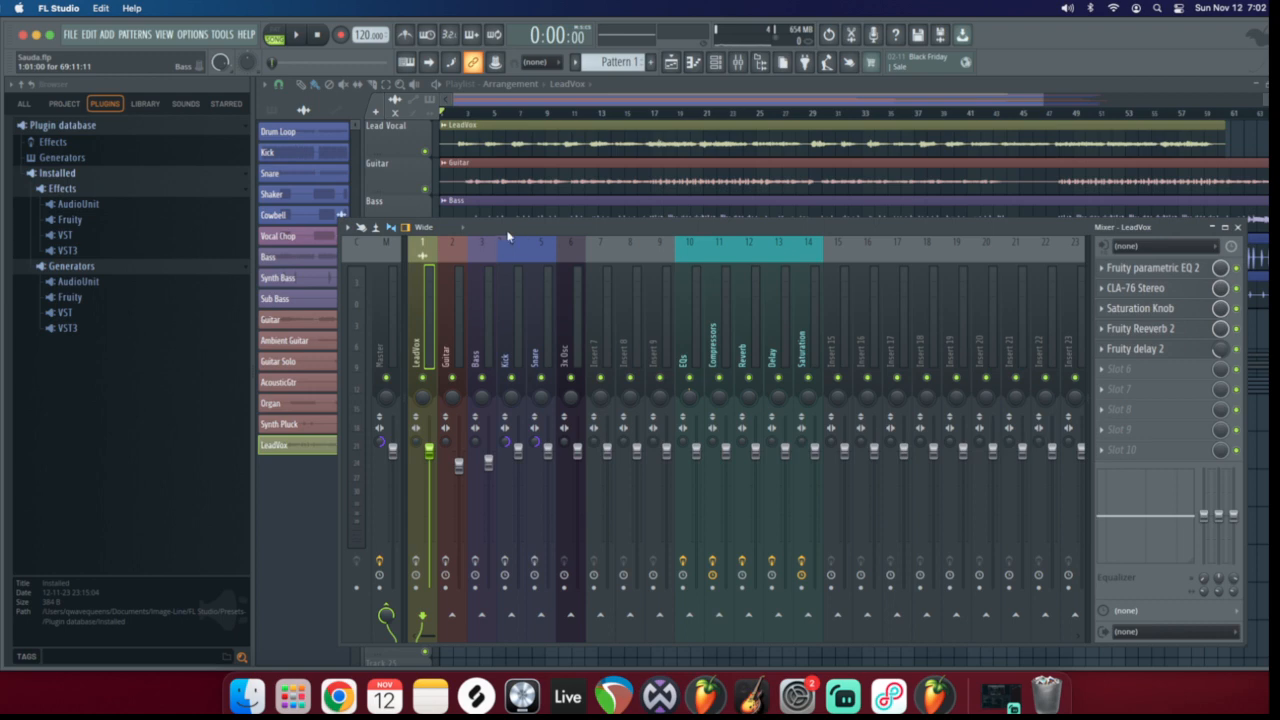
pyautogui.moveTo(509, 223); pyautogui.dragTo(478, 224)
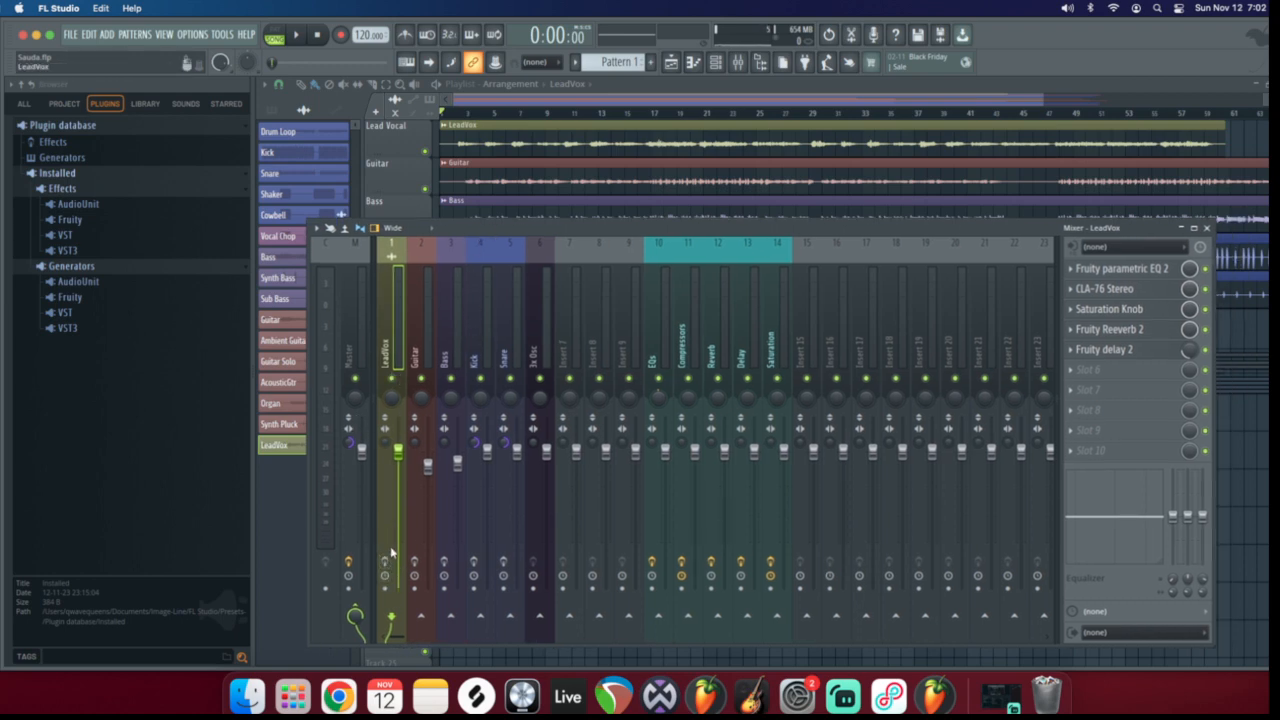
# Re-enable effects on the LeadVox mixer track and switch off CLA-76 Stereo, Saturation Knob, Fruity Reeverb 2 and Fruity delay 2
pyautogui.click(420, 560)
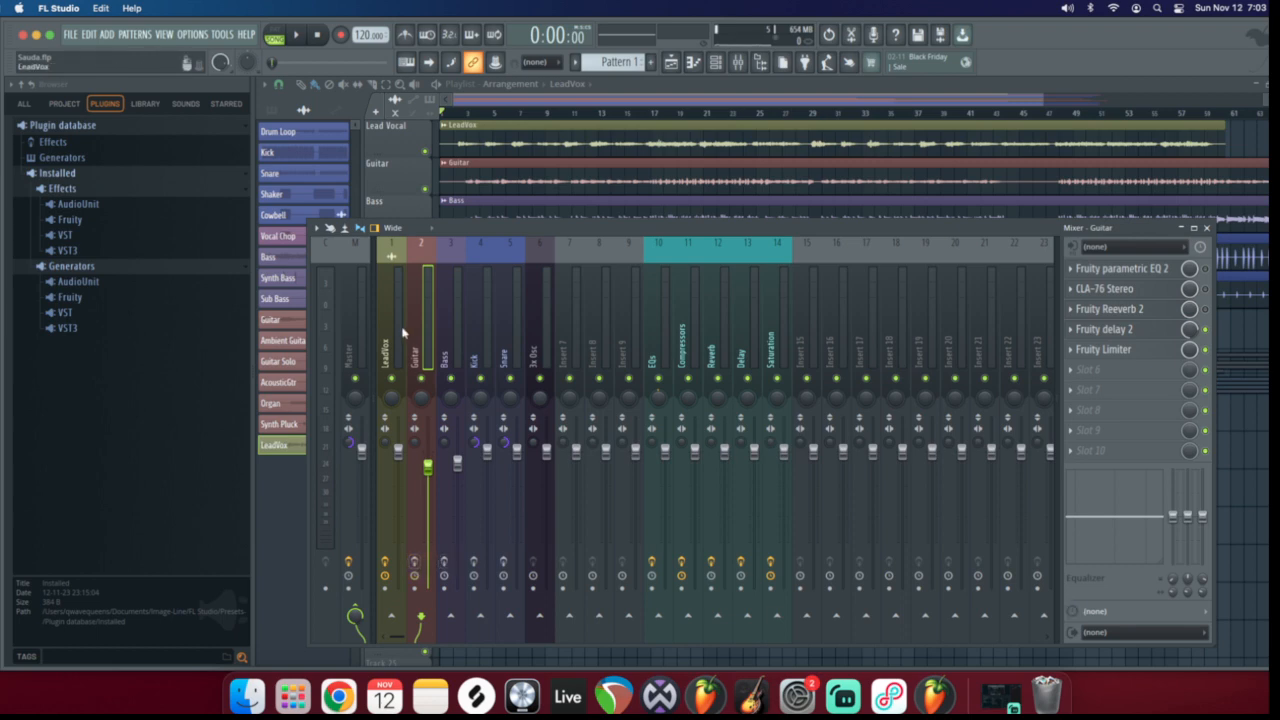
pyautogui.click(386, 566)
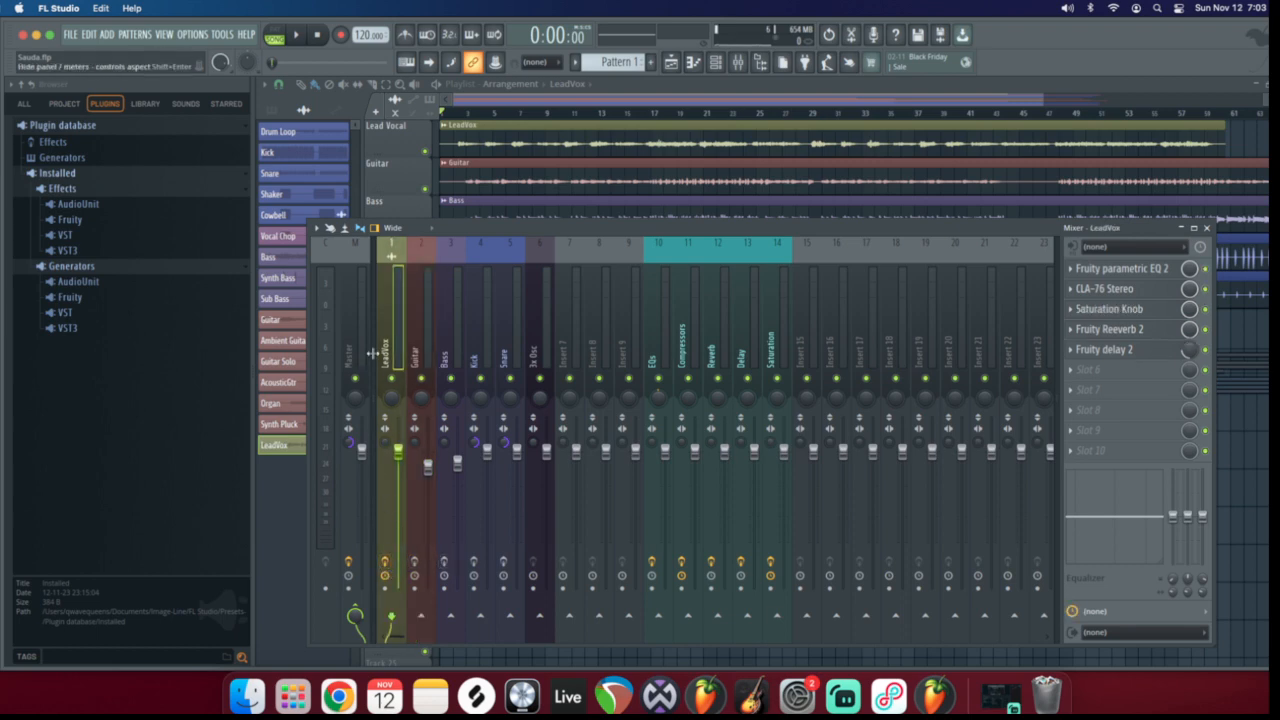
pyautogui.moveTo(1206, 302); pyautogui.dragTo(1208, 349)
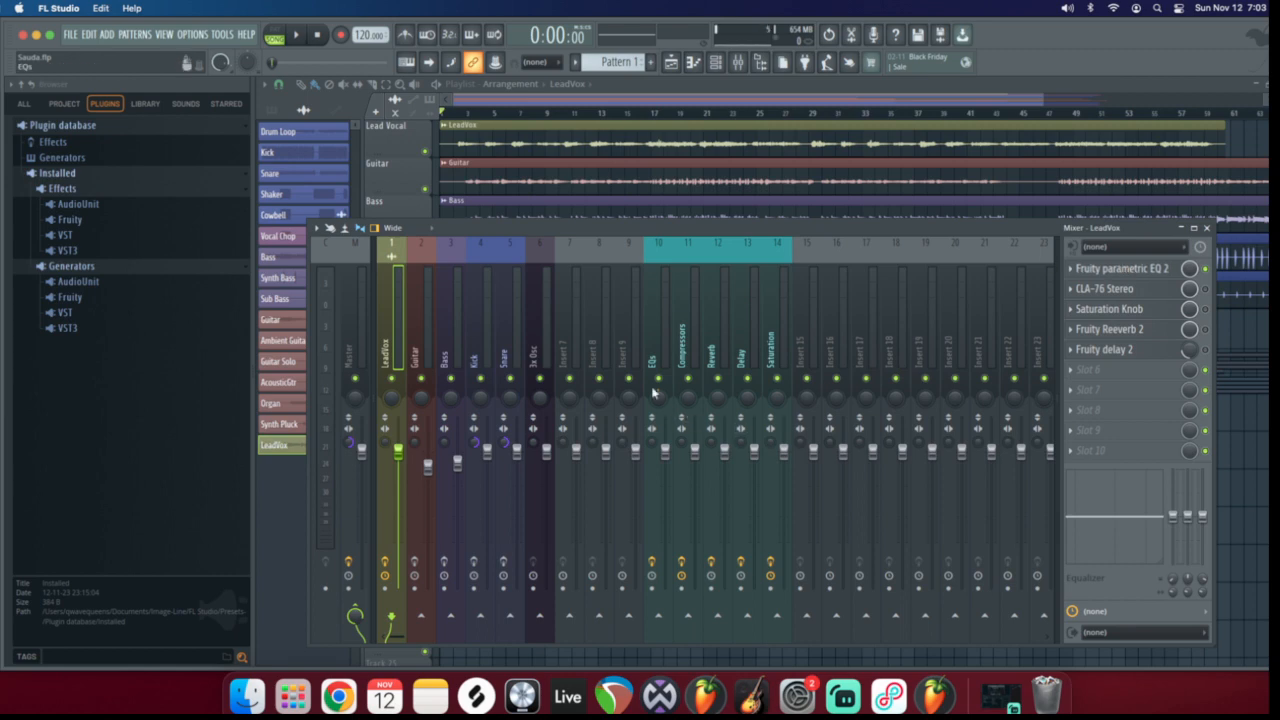
# Look over the Bass and Kick mixer tracks, and open Fruity parametric EQ 2 on the LeadVox track
pyautogui.click(446, 343)
pyautogui.click(481, 336)
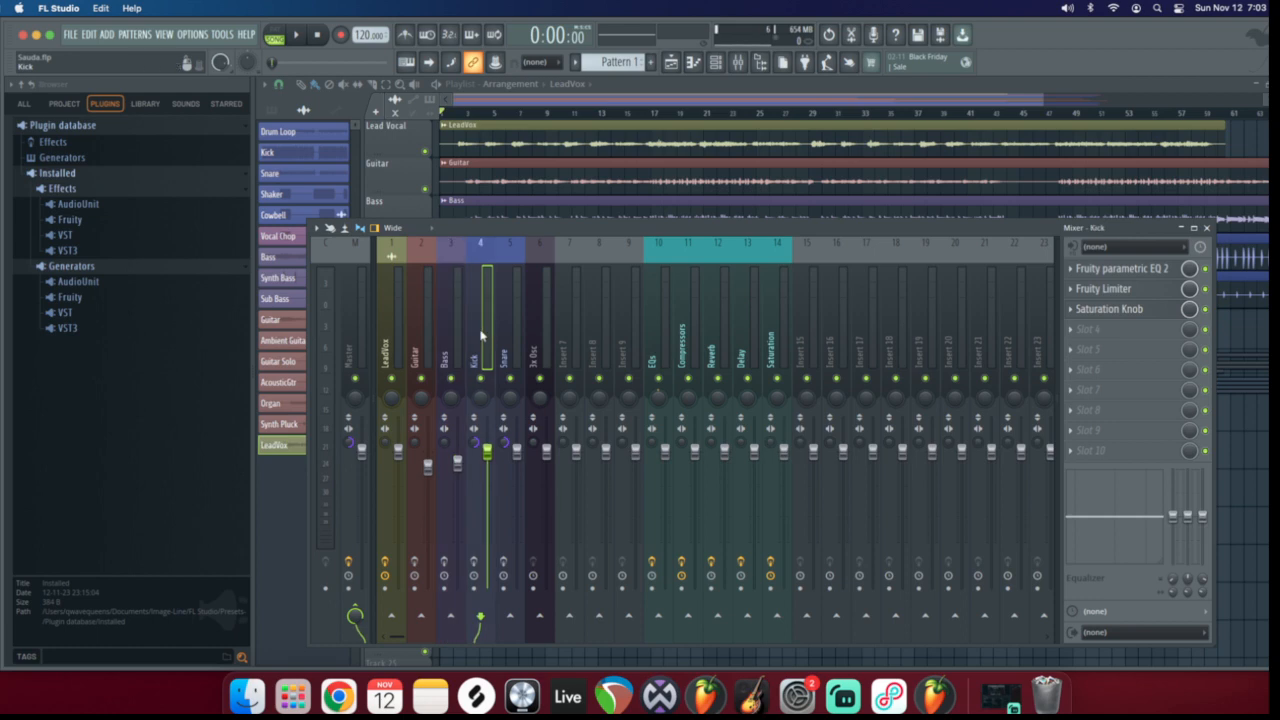
pyautogui.click(392, 330)
pyautogui.click(1137, 270)
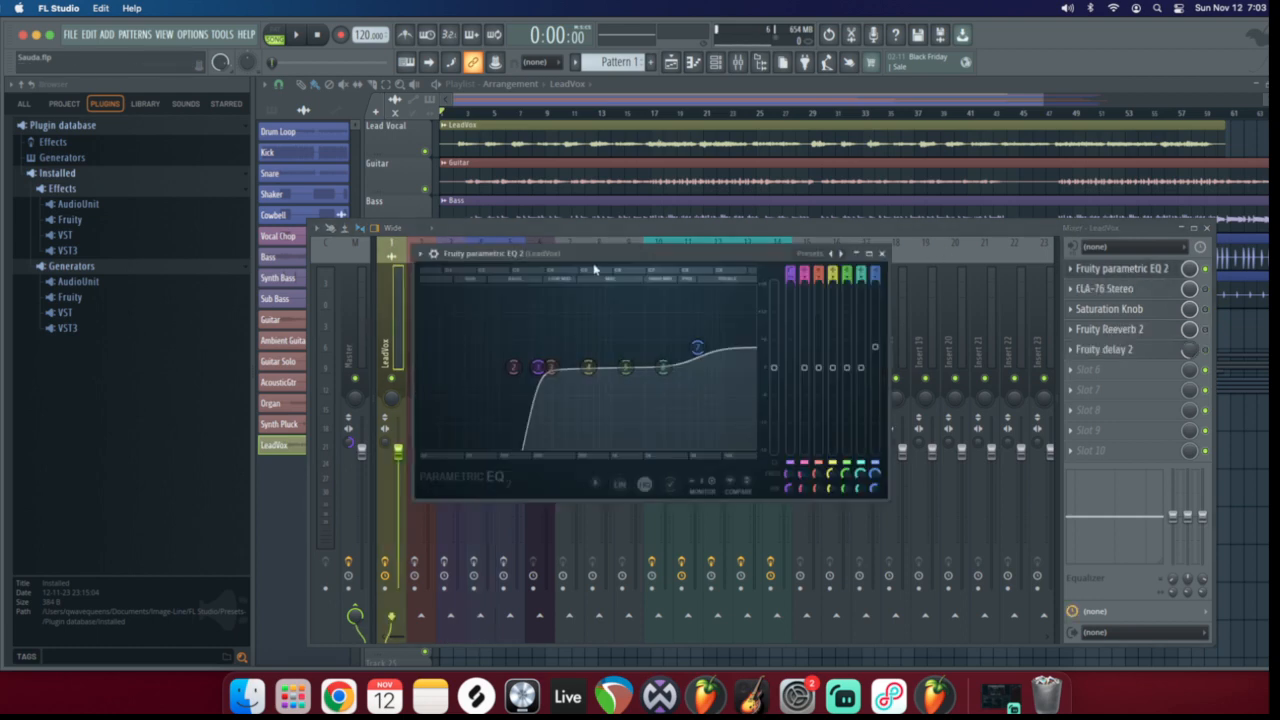
pyautogui.moveTo(586, 251); pyautogui.dragTo(604, 241)
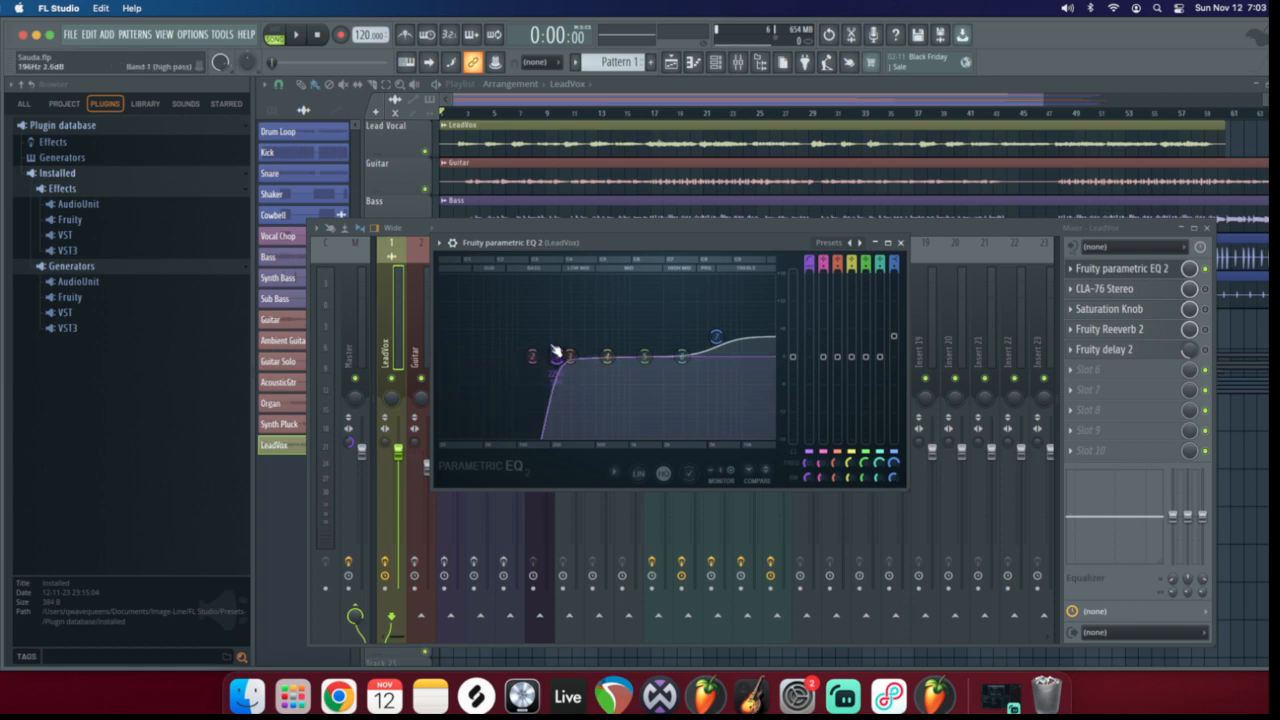
# Audition the song from around bar 3 with the lead vocal's Fruity parametric EQ 2 open, checking its high-pass band
pyautogui.moveTo(563, 358); pyautogui.dragTo(562, 357)
pyautogui.moveTo(557, 356); pyautogui.dragTo(559, 378)
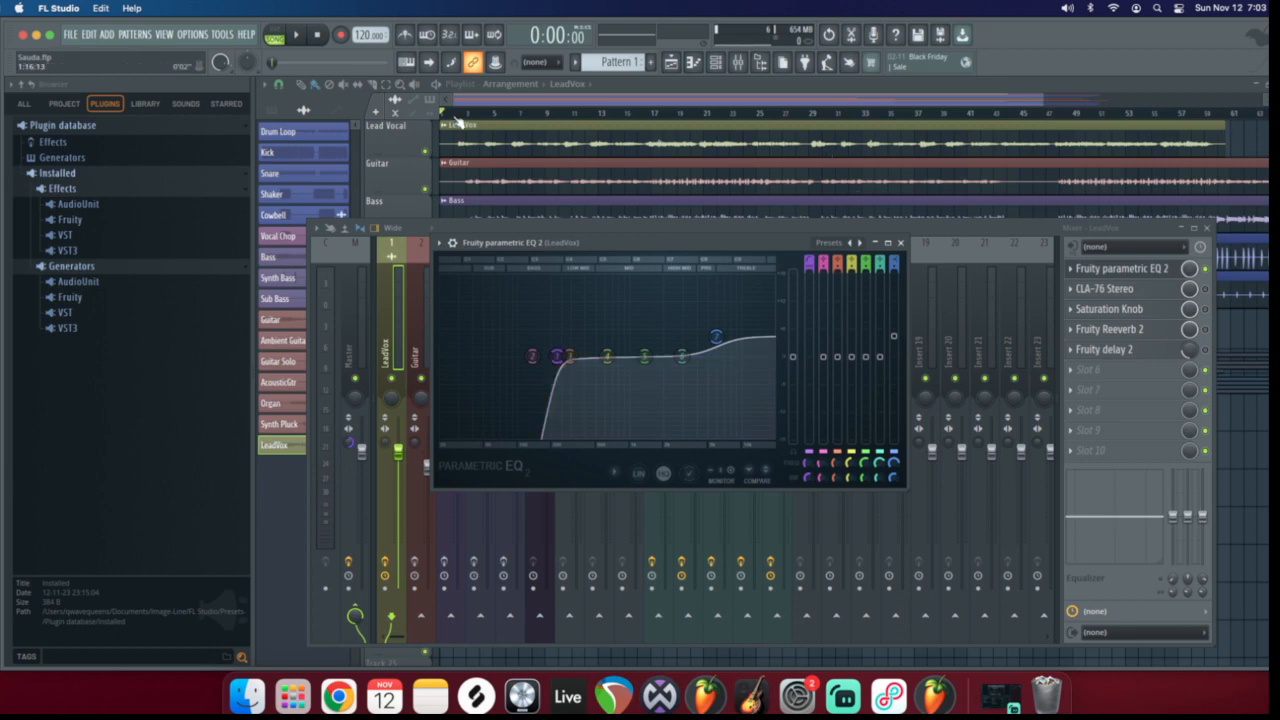
pyautogui.moveTo(457, 114); pyautogui.dragTo(467, 114)
pyautogui.press('space')
pyautogui.click(737, 62)
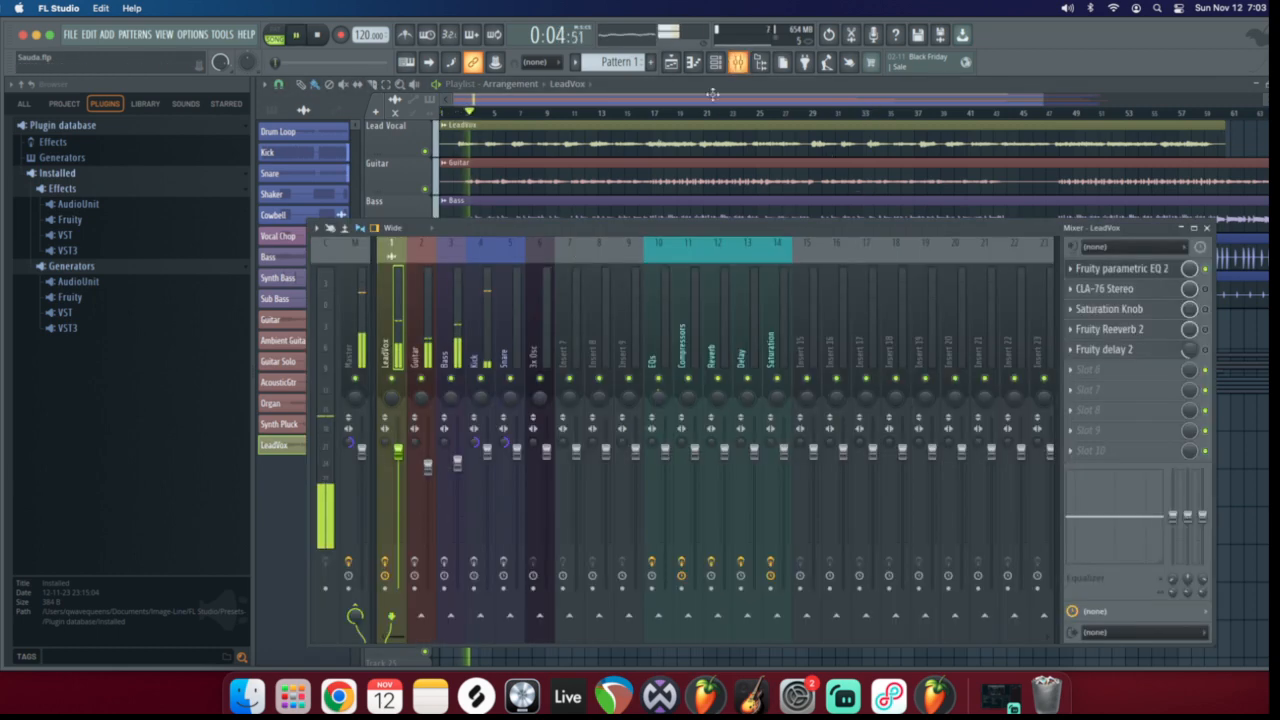
pyautogui.click(1120, 268)
pyautogui.press('space')
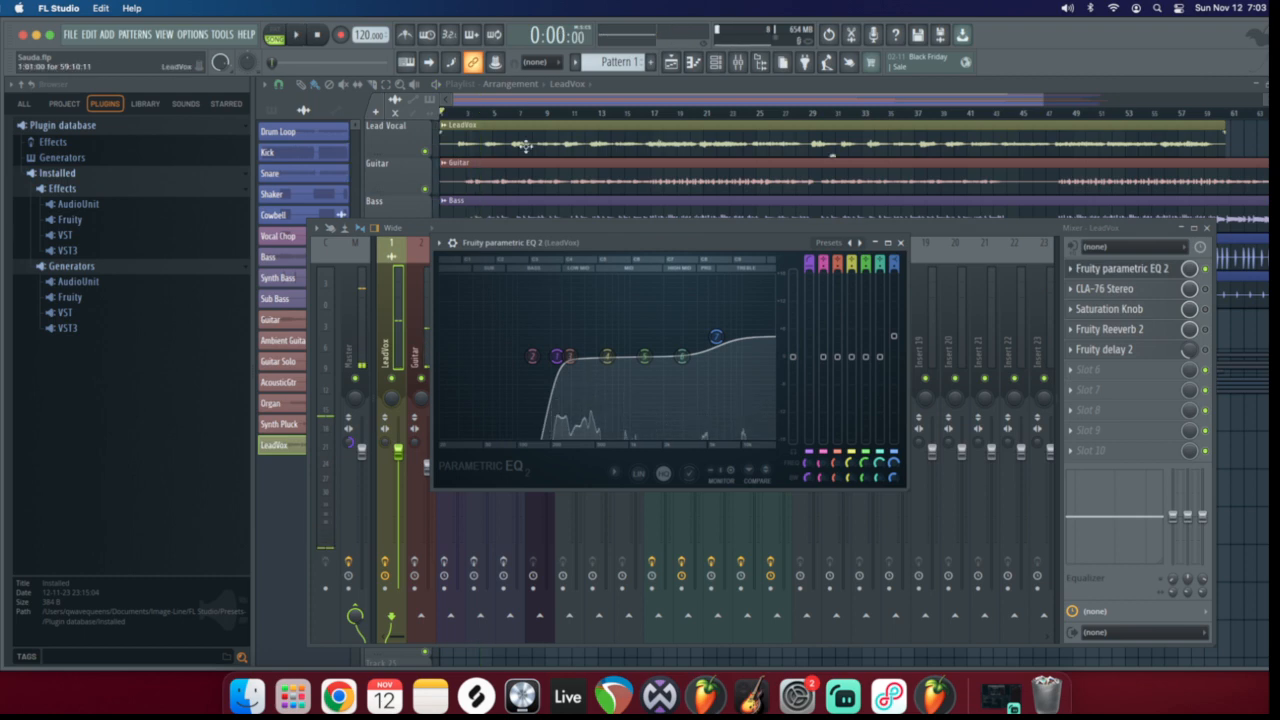
# Select bars 3 through 9 in the playlist as the loop range and audition it with the LeadVox EQ open
pyautogui.click(476, 114)
pyautogui.moveTo(472, 115); pyautogui.dragTo(561, 118)
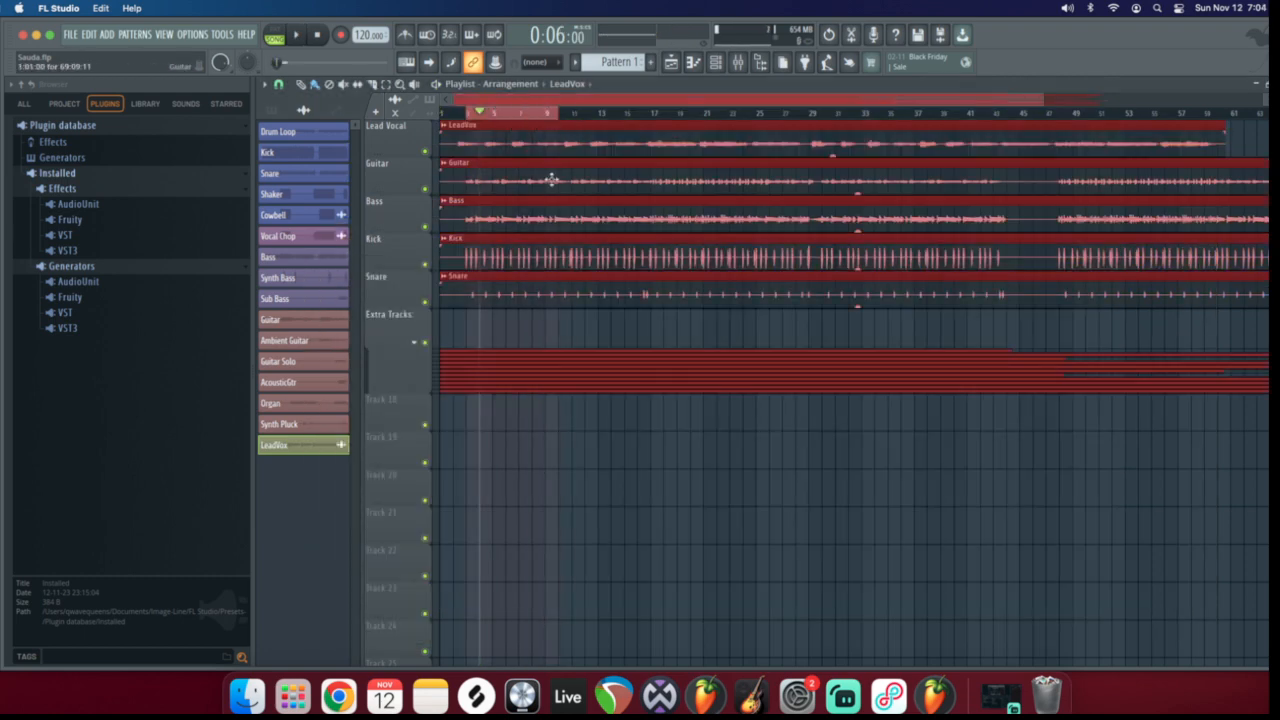
pyautogui.click(614, 329)
pyautogui.press('space')
pyautogui.click(738, 62)
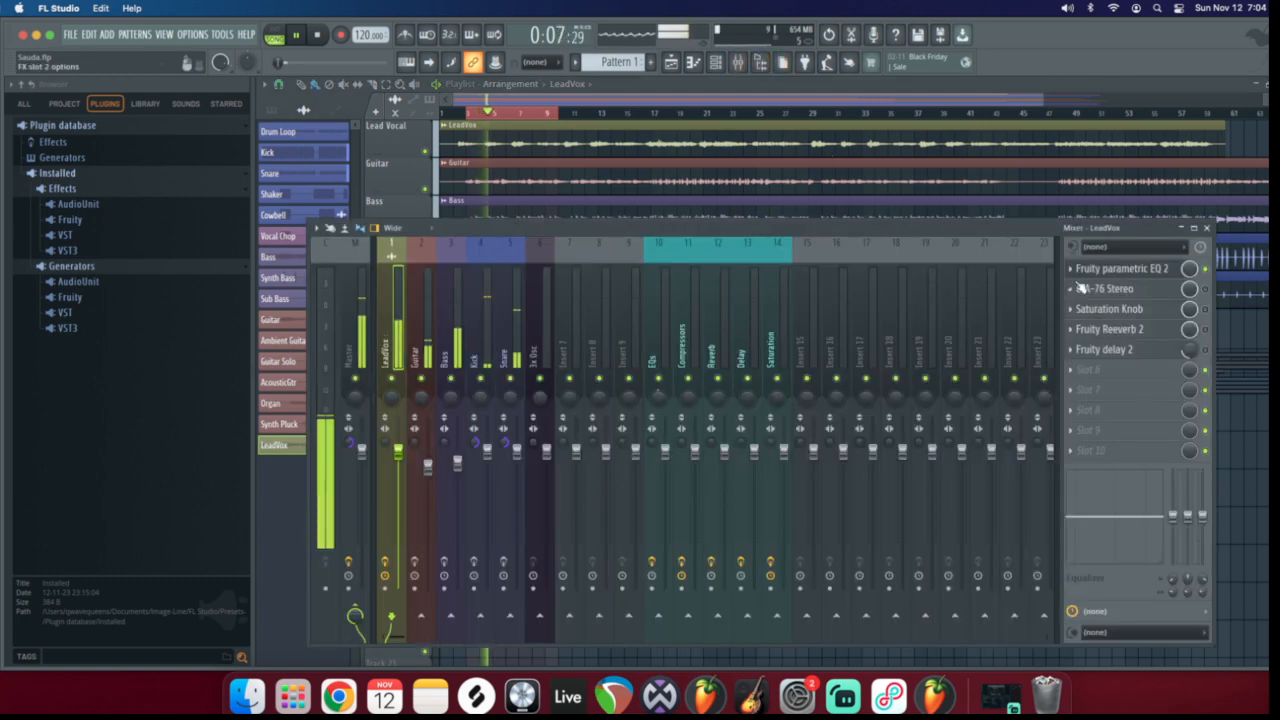
pyautogui.click(1111, 270)
pyautogui.press('space')
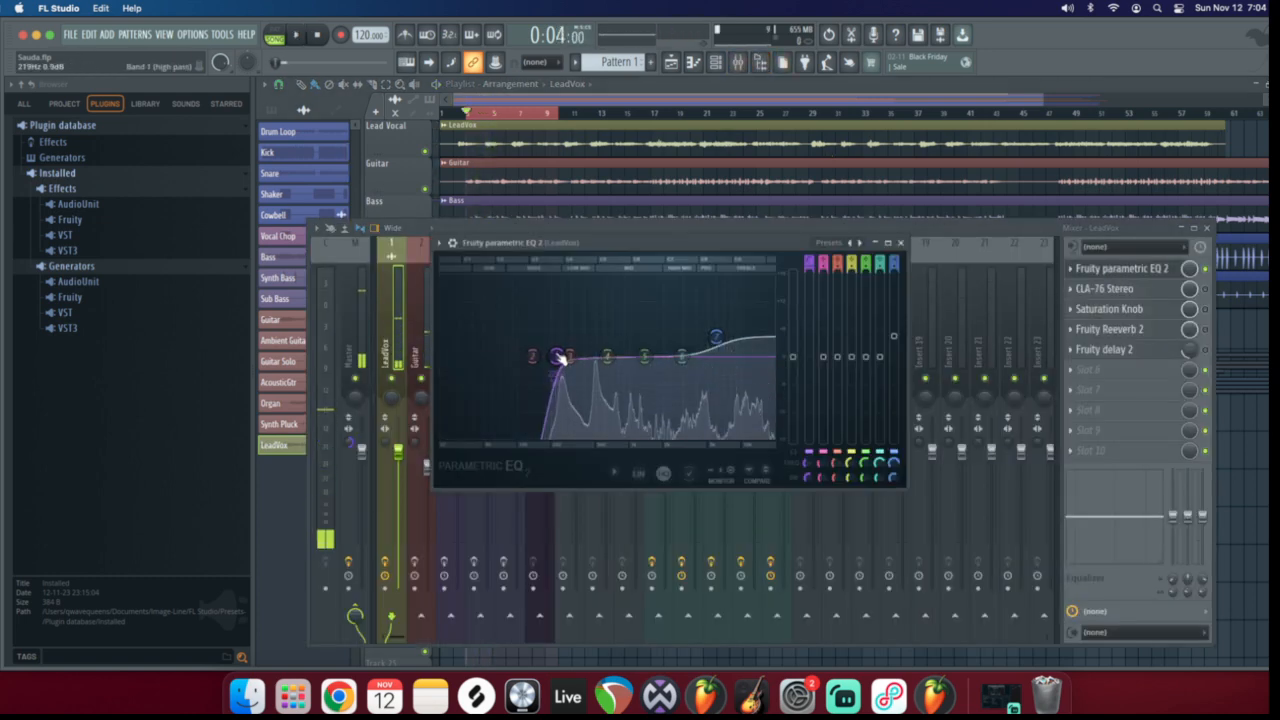
# Move the LeadVox EQ's band 1 high-pass far up, to between bands 4 and 5, and audition the loop
pyautogui.moveTo(558, 356); pyautogui.dragTo(627, 356)
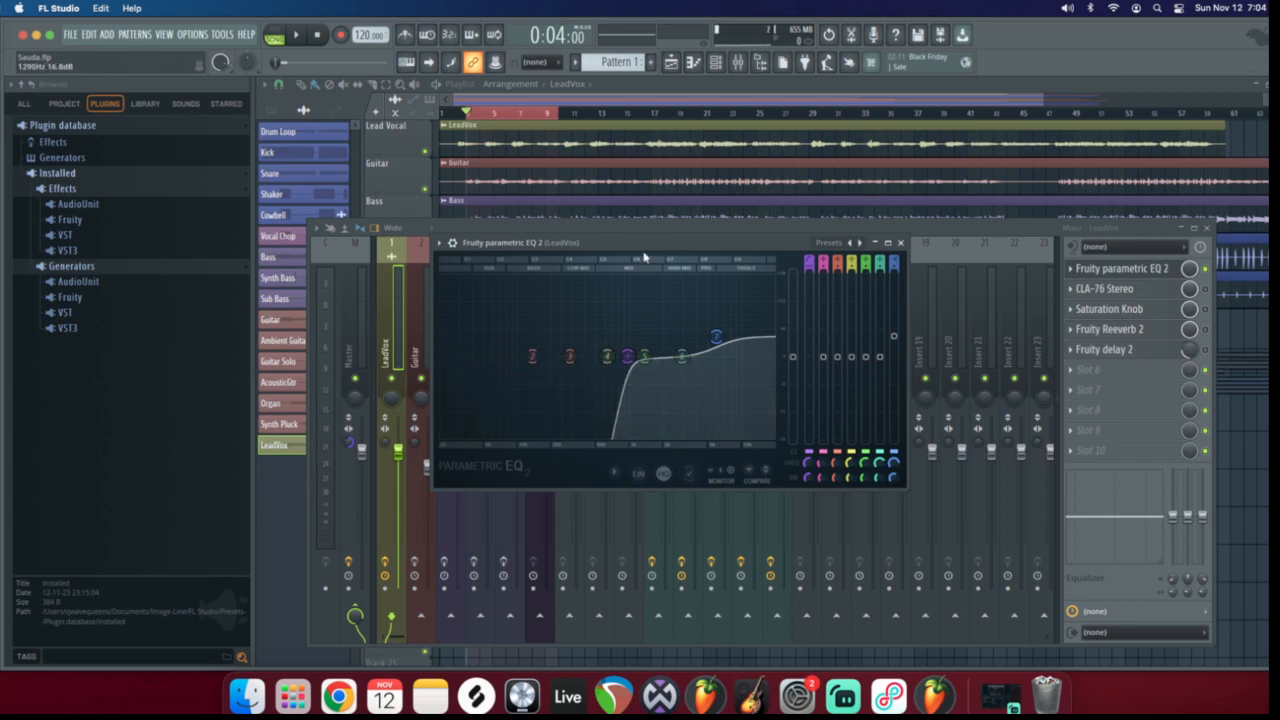
pyautogui.press('space')
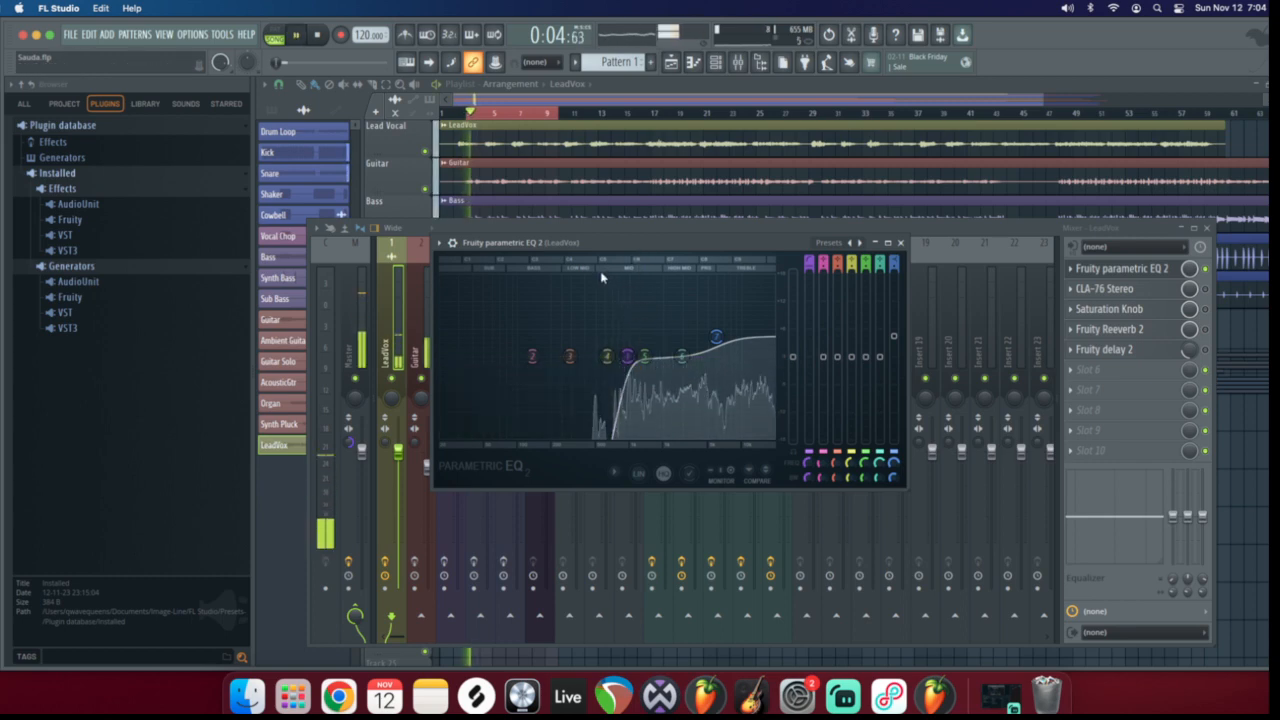
pyautogui.press('space')
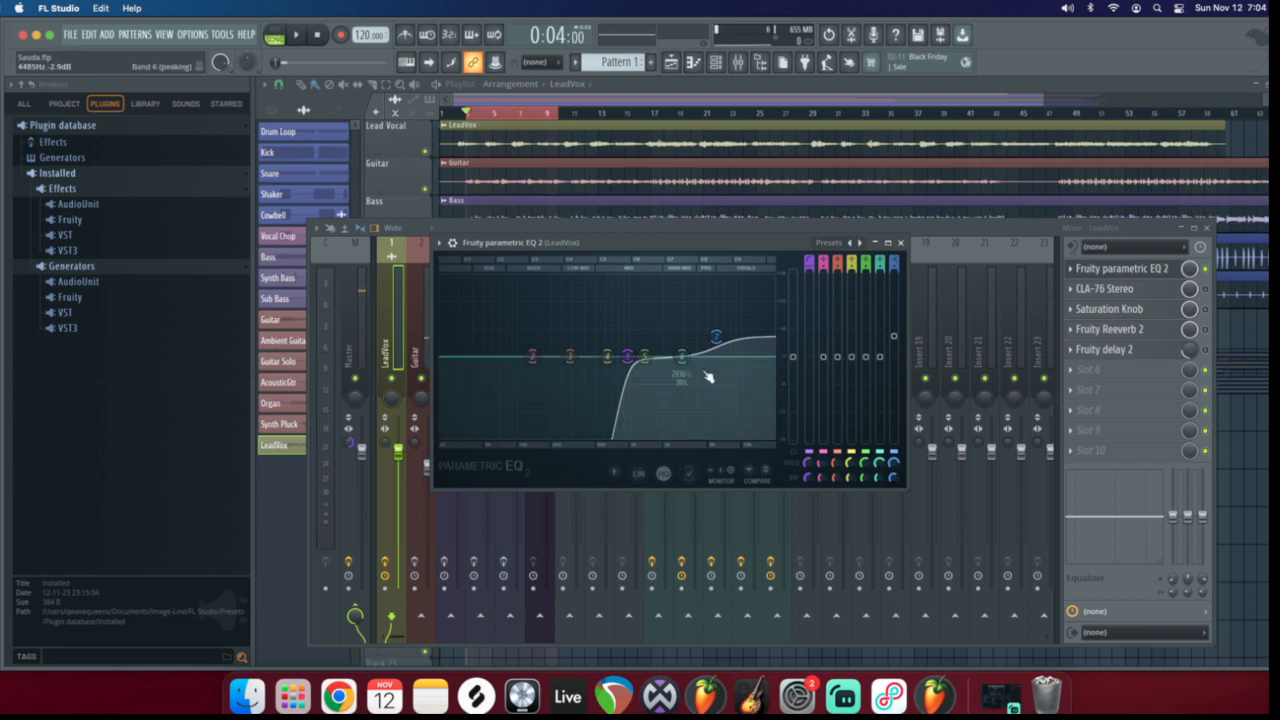
# Lower the LeadVox EQ's band 1 high-pass cutoff to about 90 Hz and audition the loop
pyautogui.moveTo(628, 356); pyautogui.dragTo(553, 362)
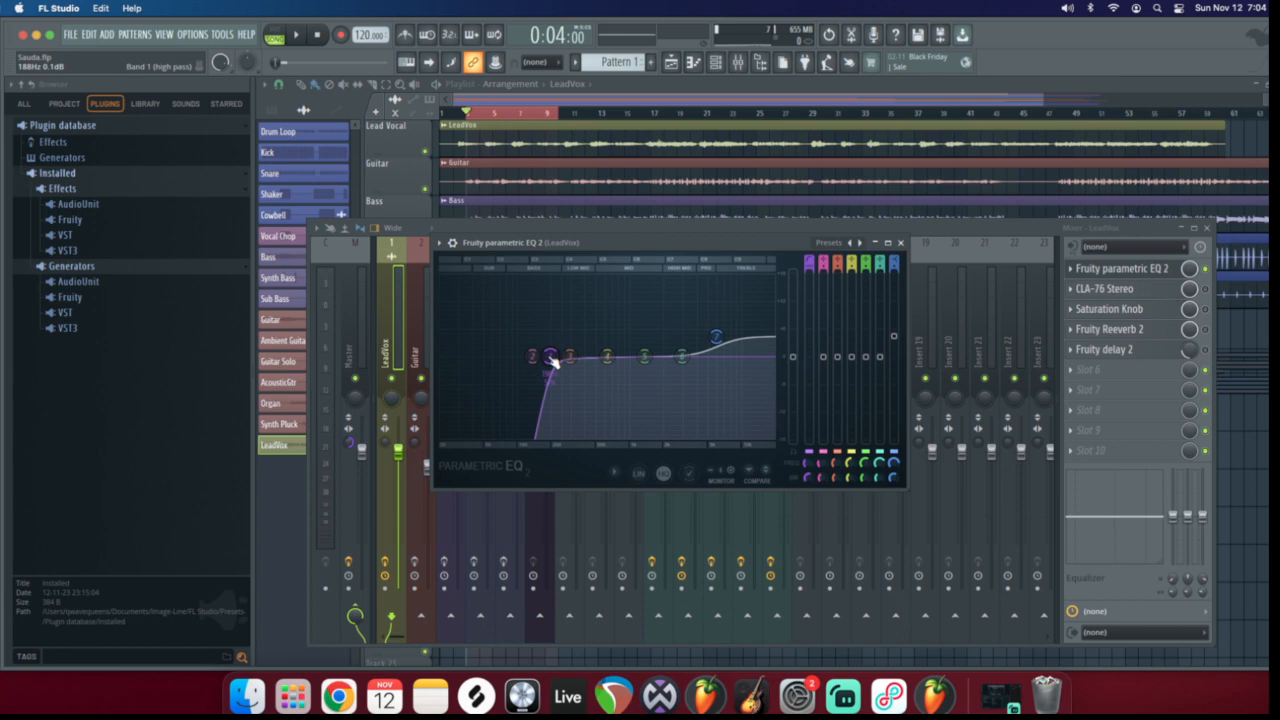
pyautogui.moveTo(552, 362); pyautogui.dragTo(516, 357)
pyautogui.press('space')
pyautogui.press('space')
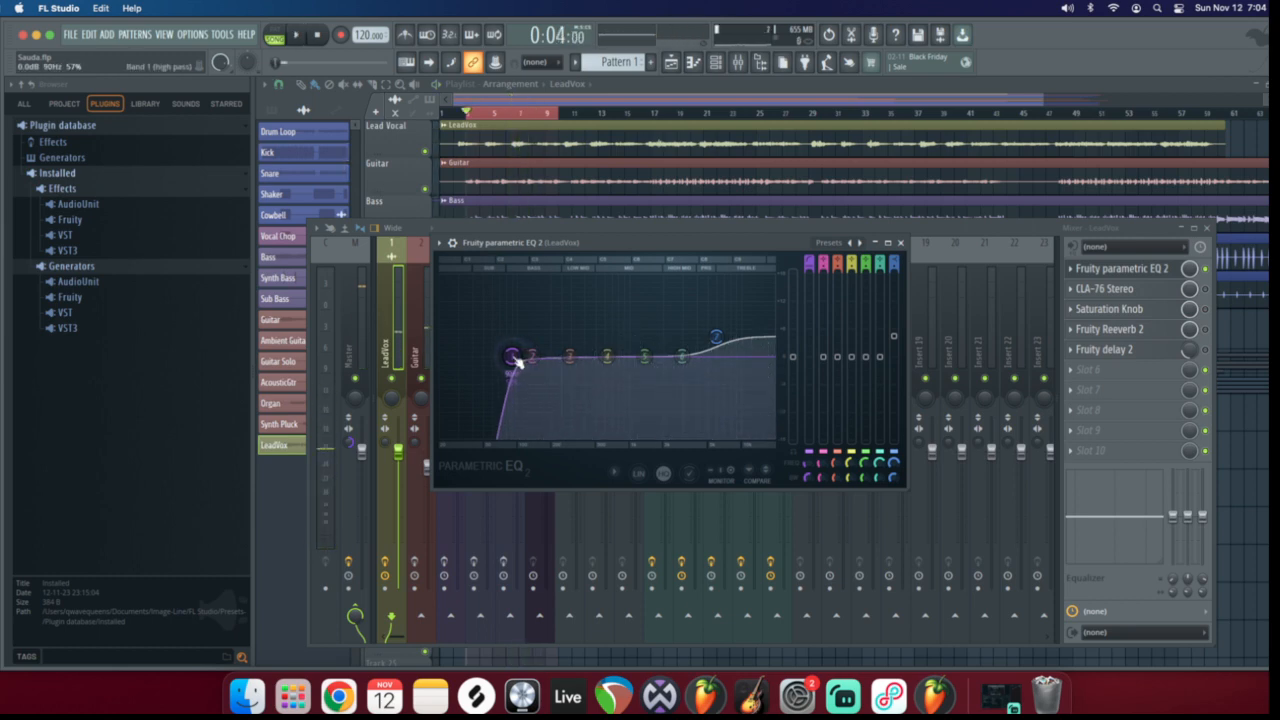
# Raise the LeadVox EQ's high-pass cutoff to between bands 2 and 3 during playback, and close the EQ
pyautogui.press('space')
pyautogui.moveTo(516, 358); pyautogui.dragTo(551, 356)
pyautogui.press('space')
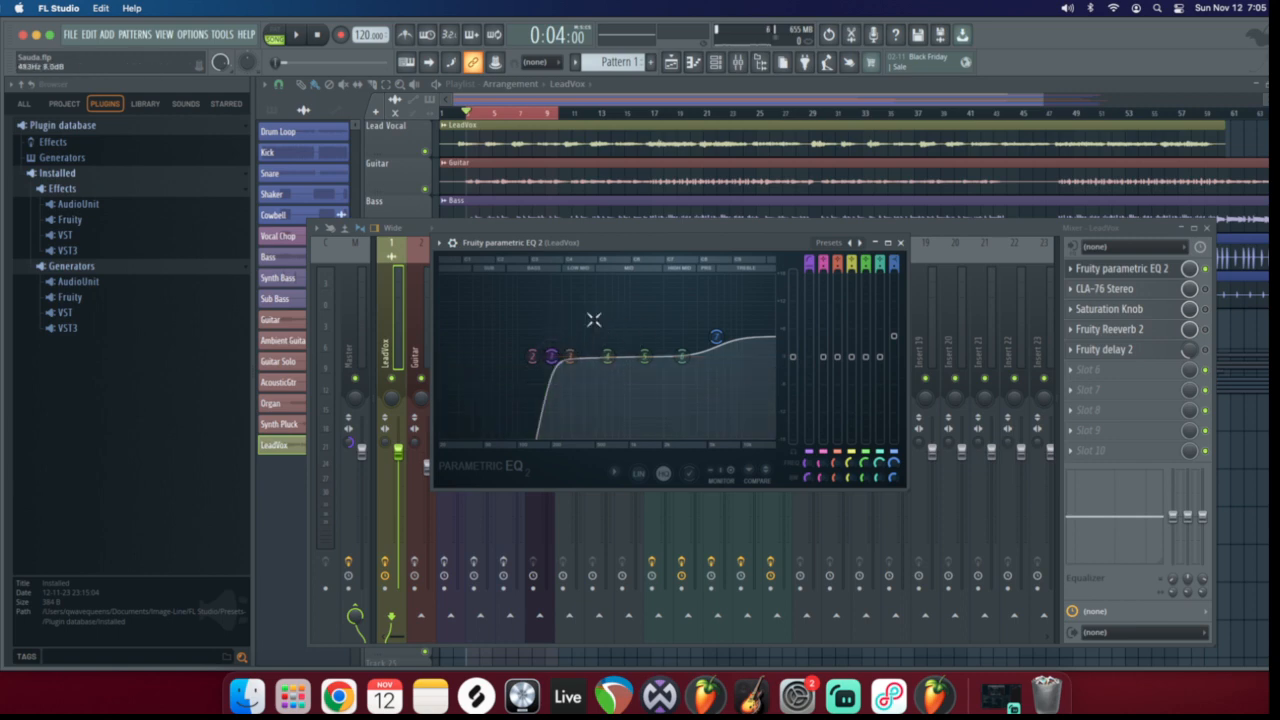
pyautogui.click(900, 243)
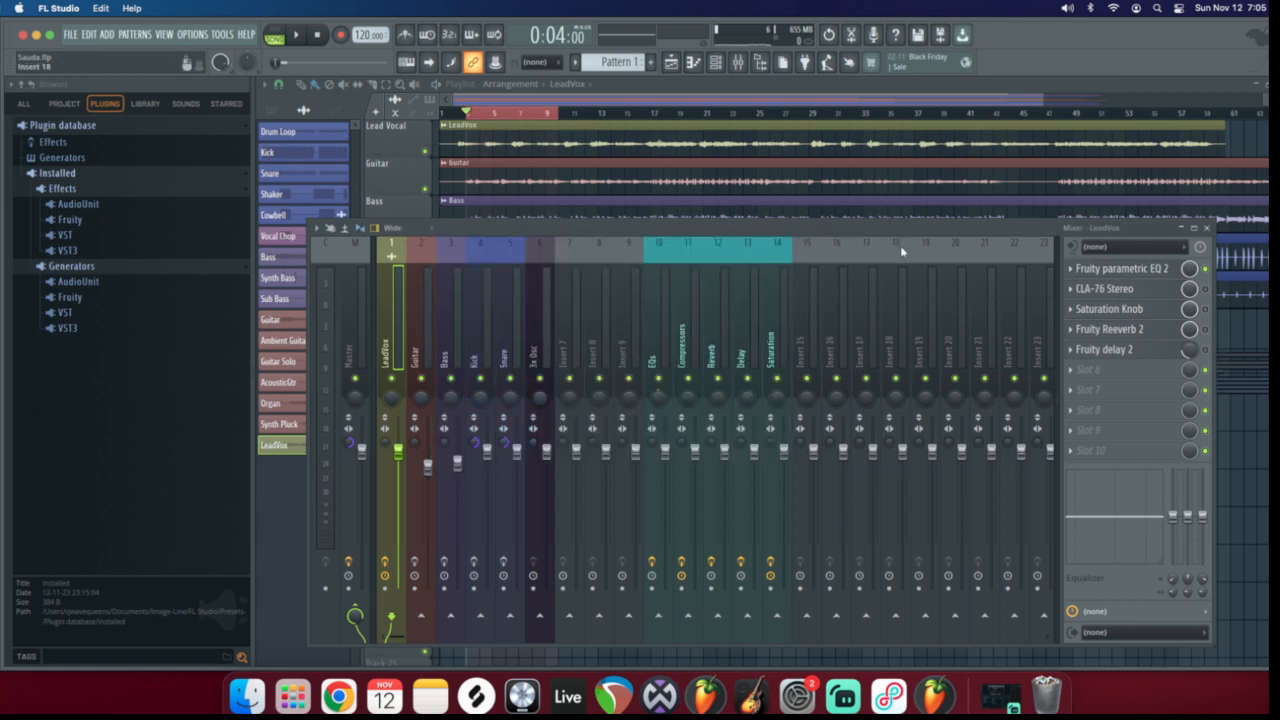
# Open the Guitar track's Fruity parametric EQ 2 and audition the loop while watching its spectrum
pyautogui.click(416, 320)
pyautogui.click(1097, 268)
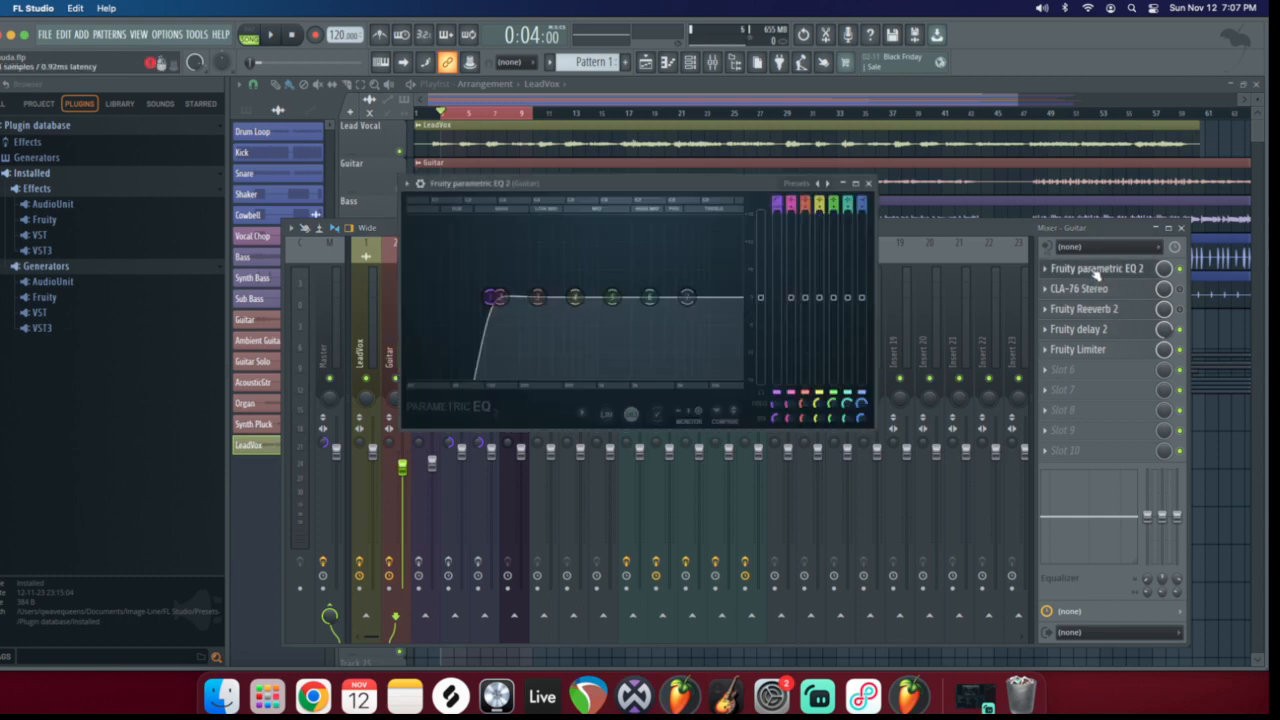
pyautogui.moveTo(553, 182); pyautogui.dragTo(573, 225)
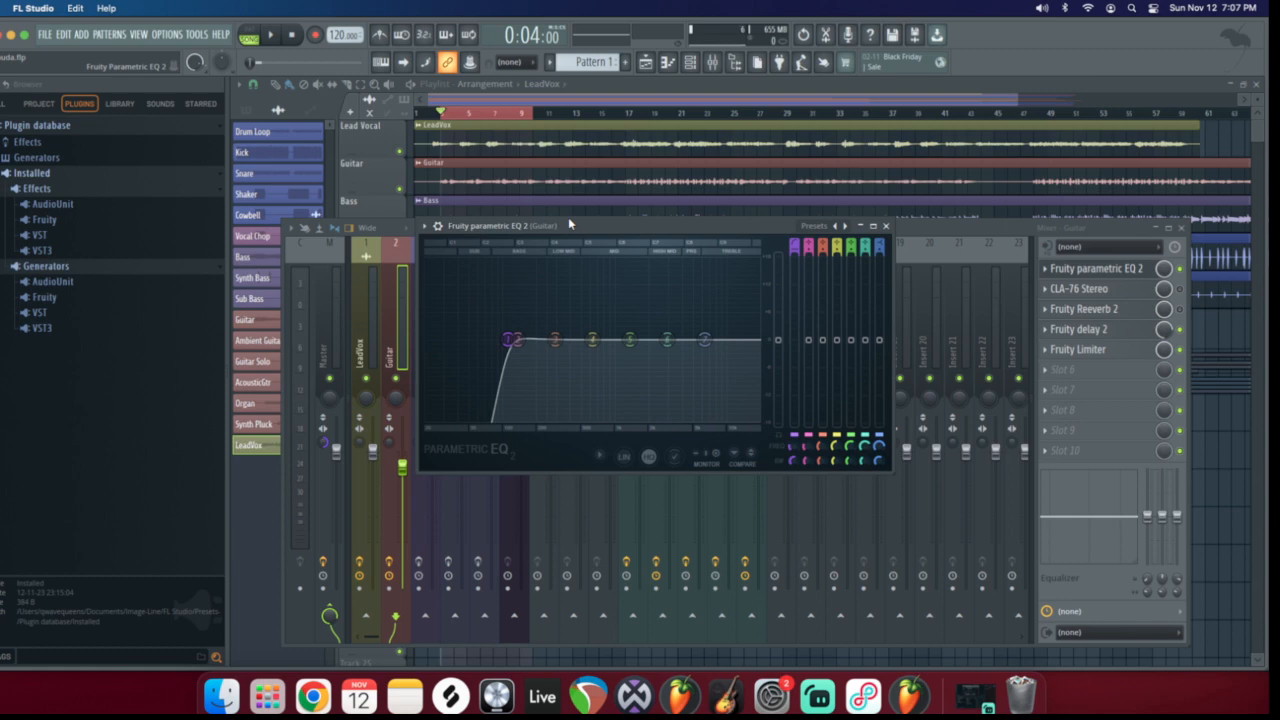
pyautogui.press('space')
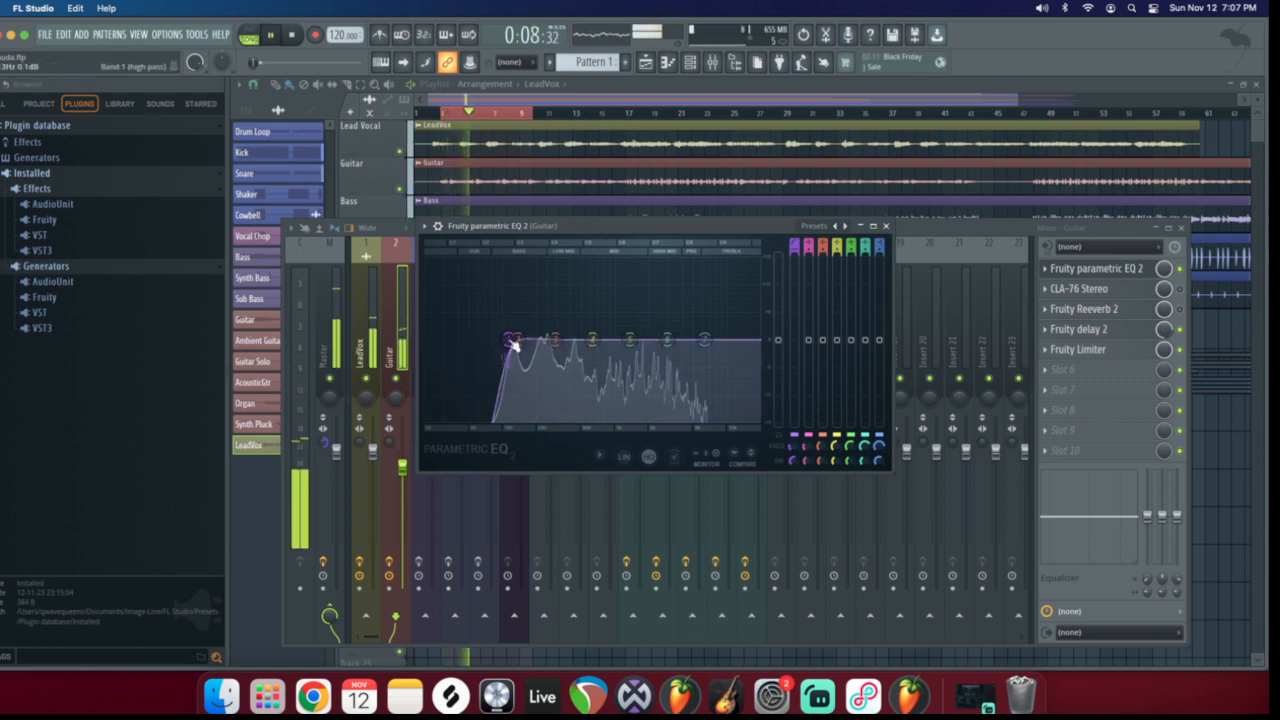
pyautogui.press('space')
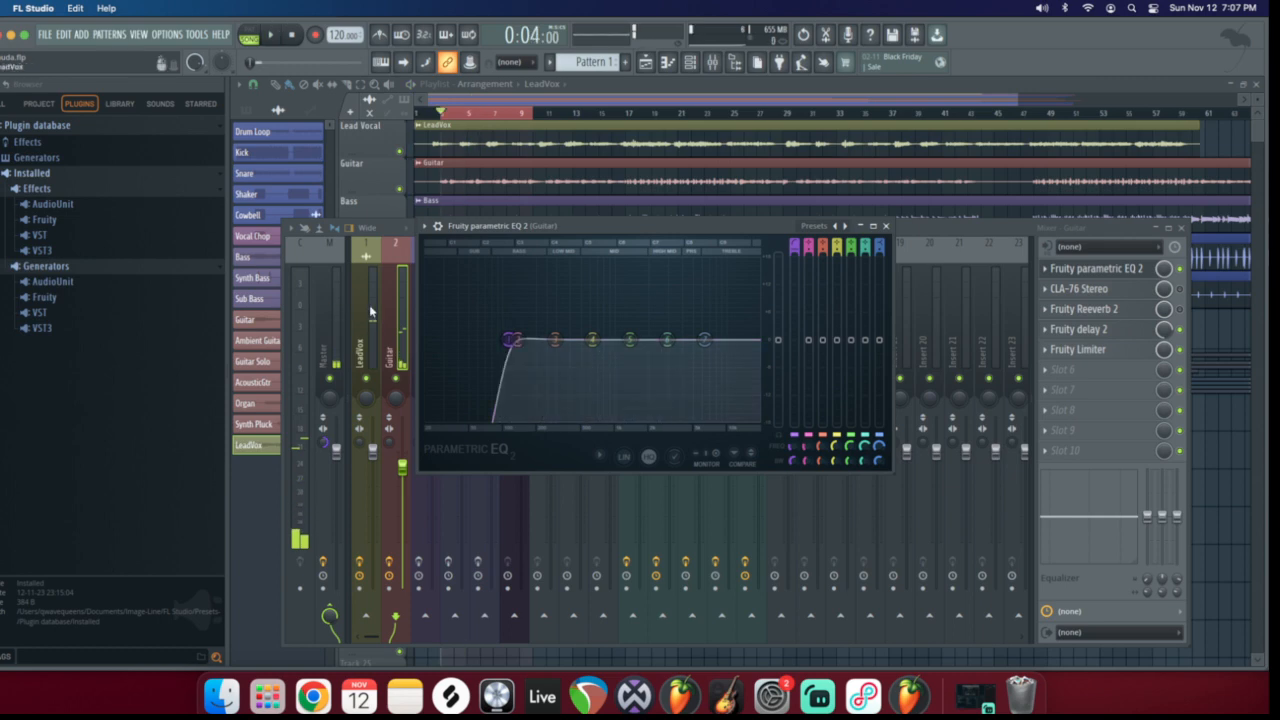
# Bypass Fruity delay 2 and Fruity Limiter on the Guitar track, and play the loop with its EQ open
pyautogui.click(1180, 329)
pyautogui.click(1180, 350)
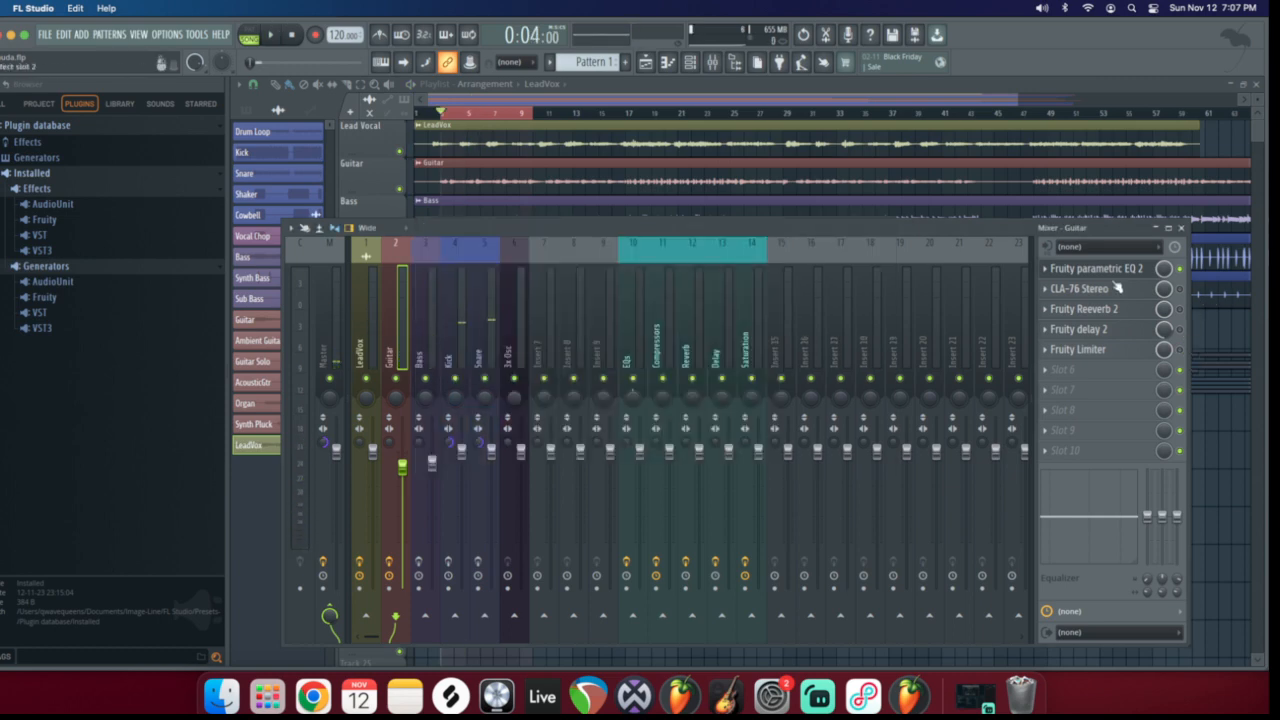
pyautogui.click(1112, 272)
pyautogui.press('space')
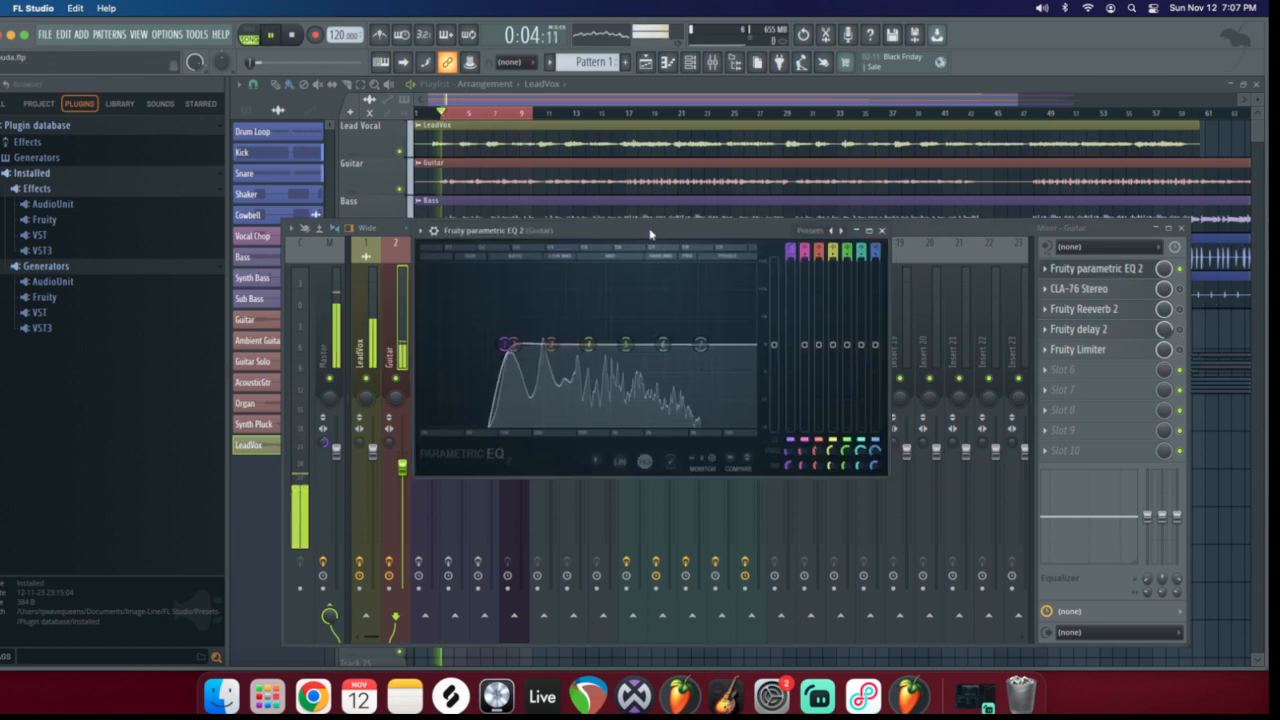
# Set the Guitar EQ's band 1 high-pass cutoff to about 136 Hz, stopping playback, and close the EQ
pyautogui.moveTo(499, 350)
pyautogui.mouseDown()
pyautogui.moveTo(598, 348)
pyautogui.moveTo(520, 344)
pyautogui.mouseUp()
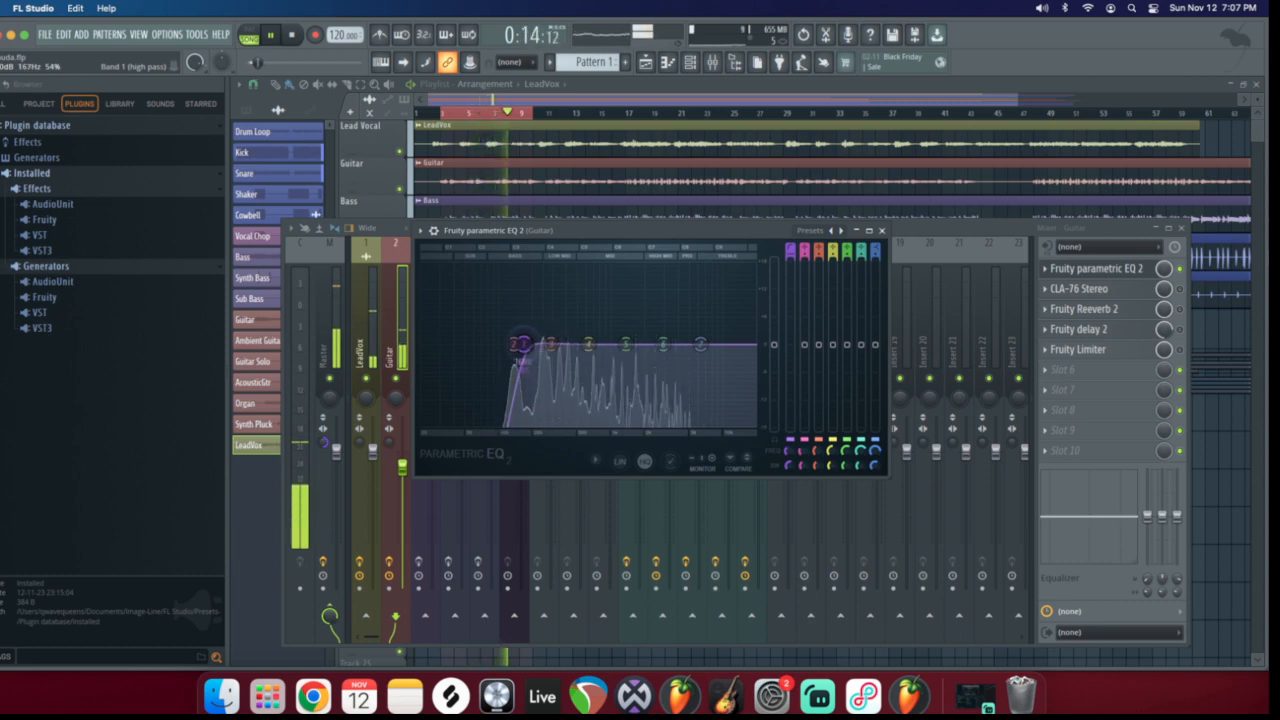
pyautogui.press('space')
pyautogui.moveTo(527, 351); pyautogui.dragTo(522, 351)
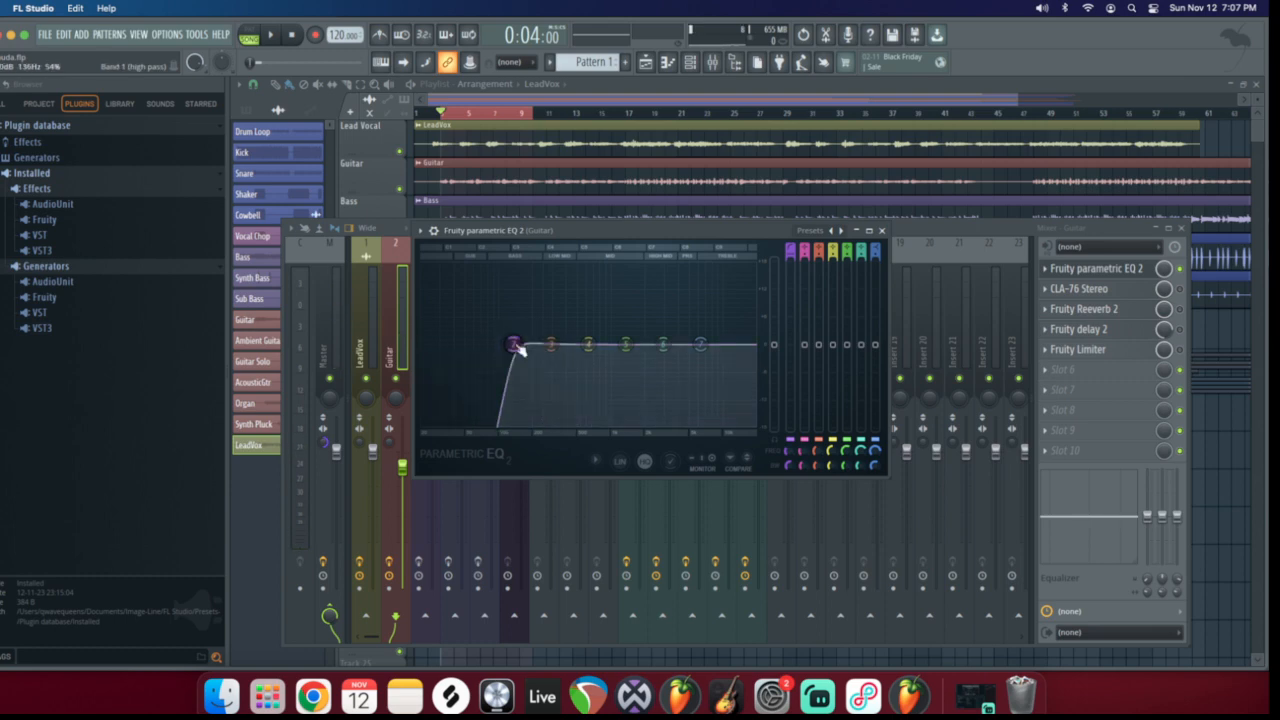
pyautogui.click(881, 230)
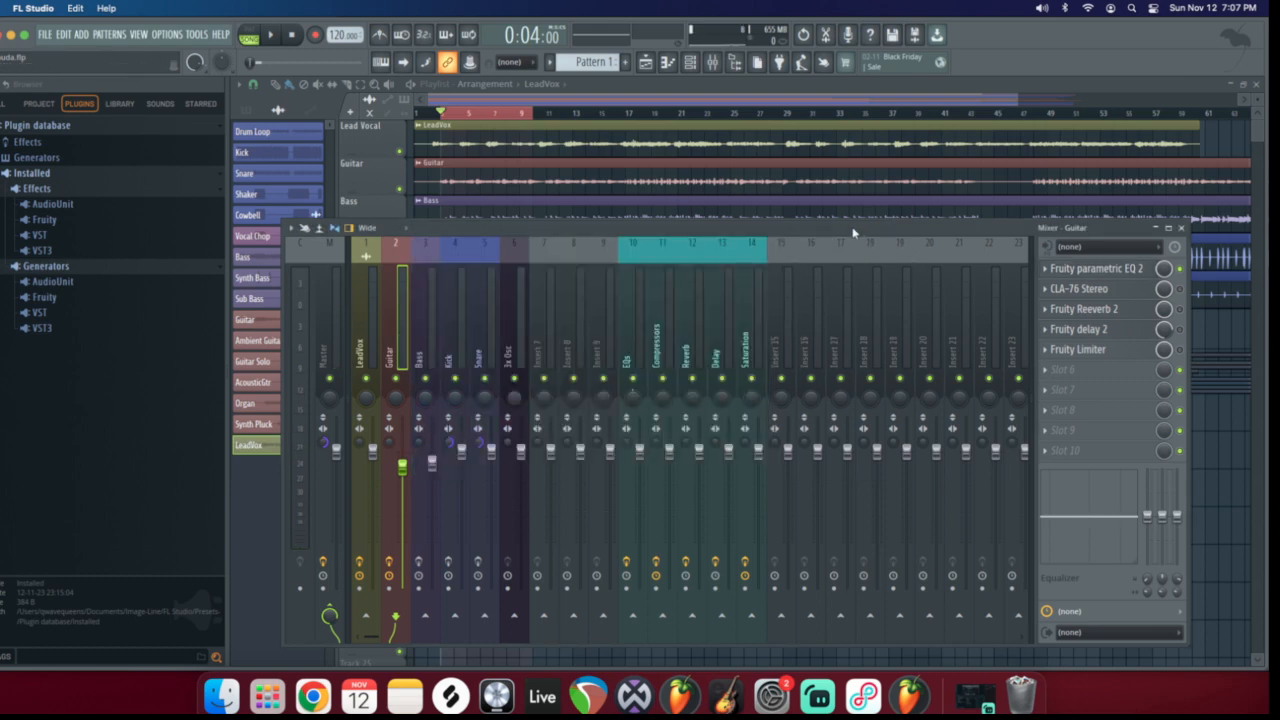
# Open the Bass track's Fruity parametric EQ 2 and try slight shifts of its band 1 high-pass point
pyautogui.press('Right')
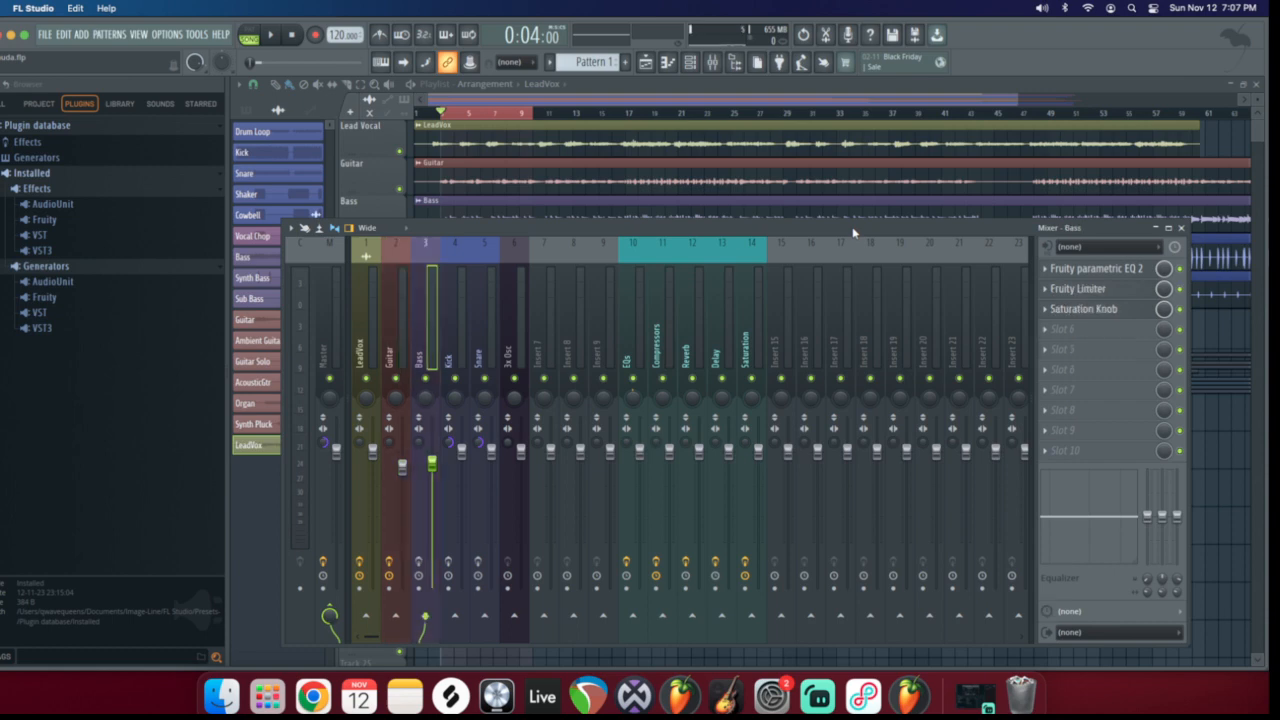
pyautogui.press('Left')
pyautogui.press('Right')
pyautogui.click(1095, 268)
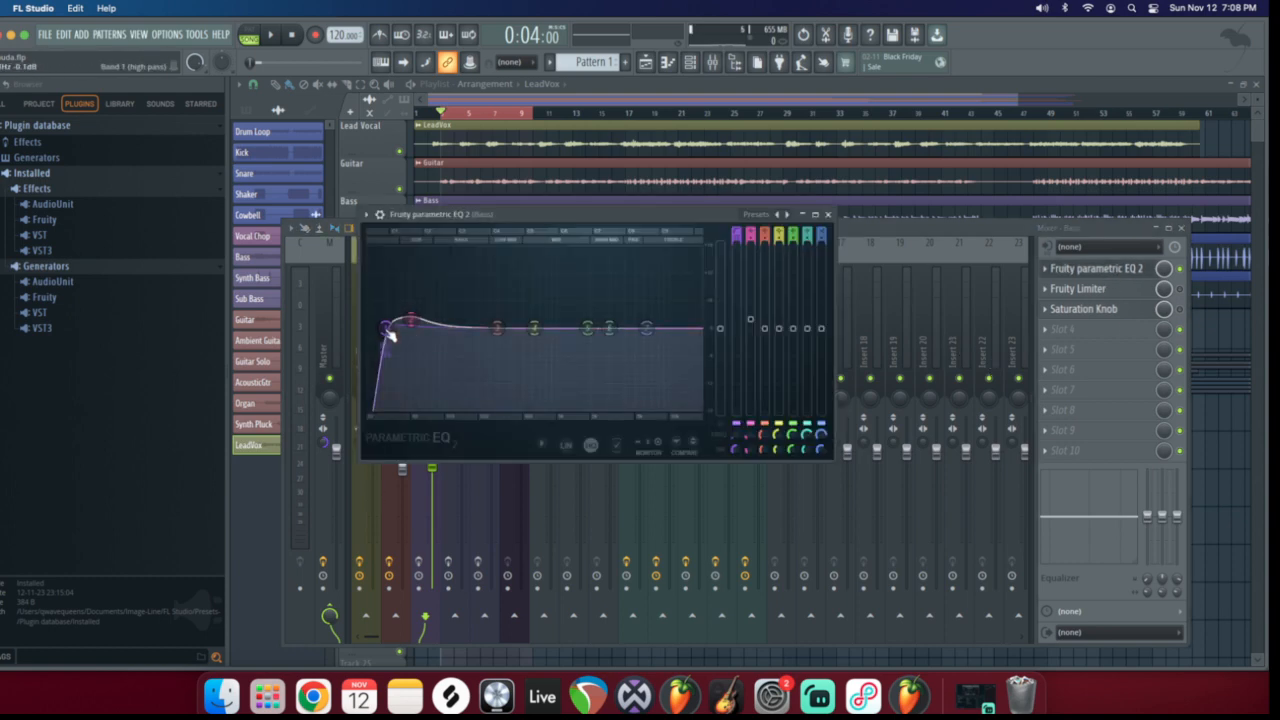
pyautogui.moveTo(393, 335); pyautogui.dragTo(397, 343)
pyautogui.moveTo(388, 337); pyautogui.dragTo(395, 341)
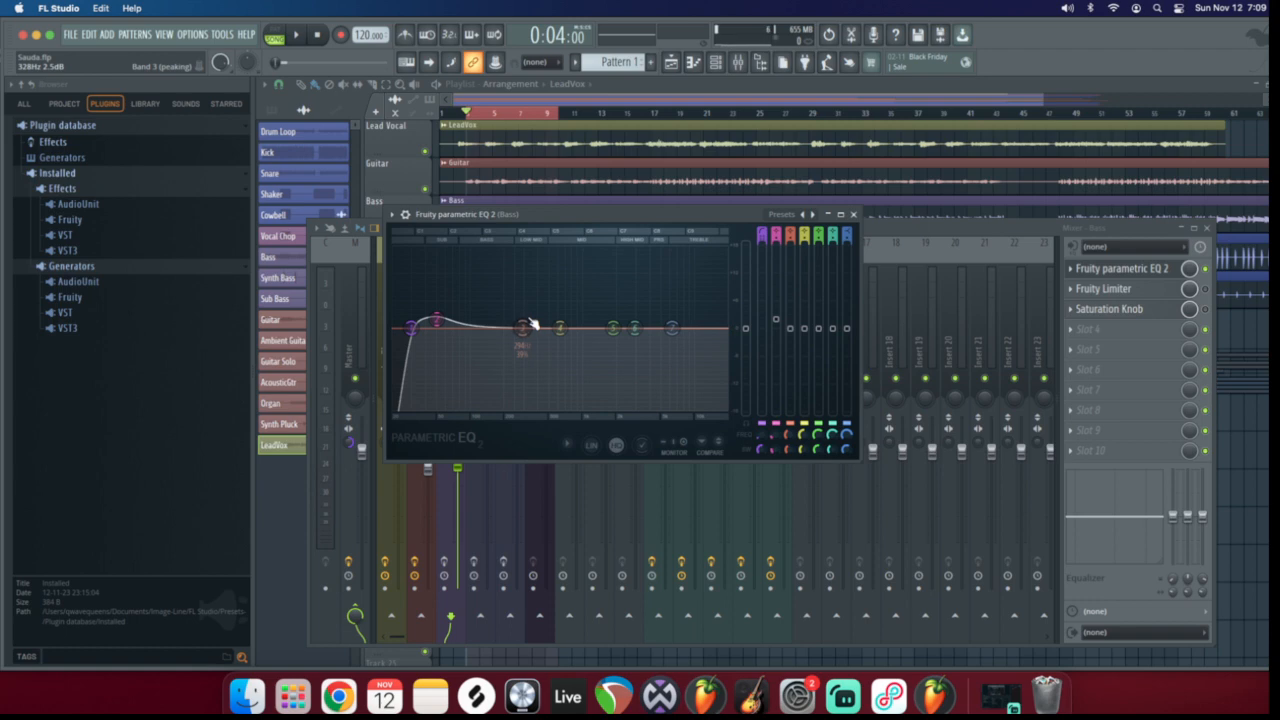
# Audition the loop while examining the Bass track's meter and the spectrum in its Fruity parametric EQ 2
pyautogui.press('space')
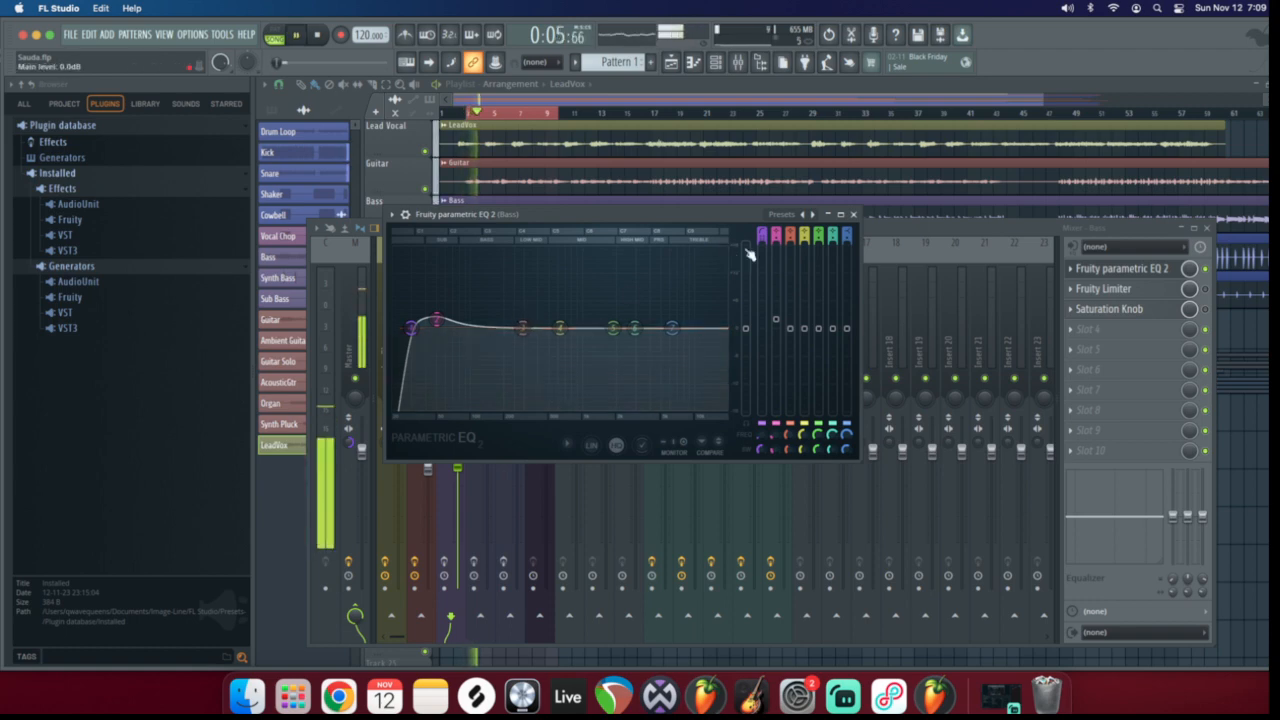
pyautogui.press('space')
pyautogui.click(853, 214)
pyautogui.press('space')
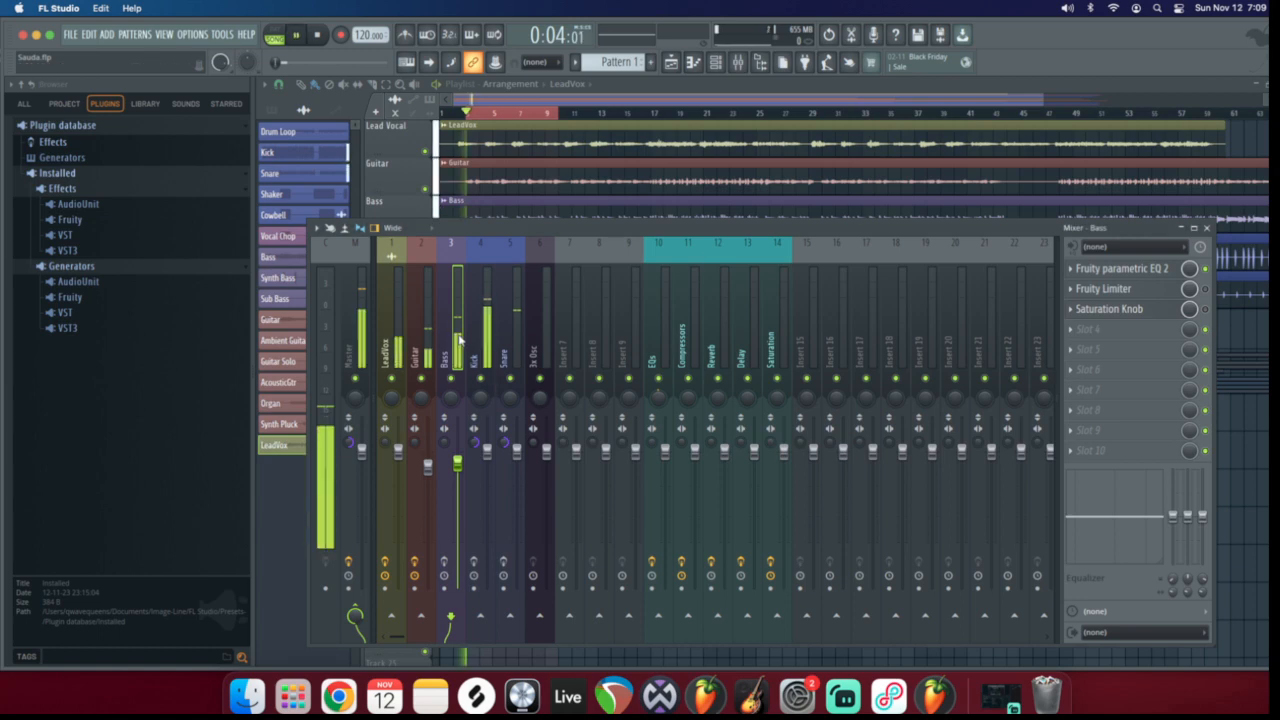
pyautogui.click(1148, 276)
pyautogui.click(1114, 272)
pyautogui.press('space')
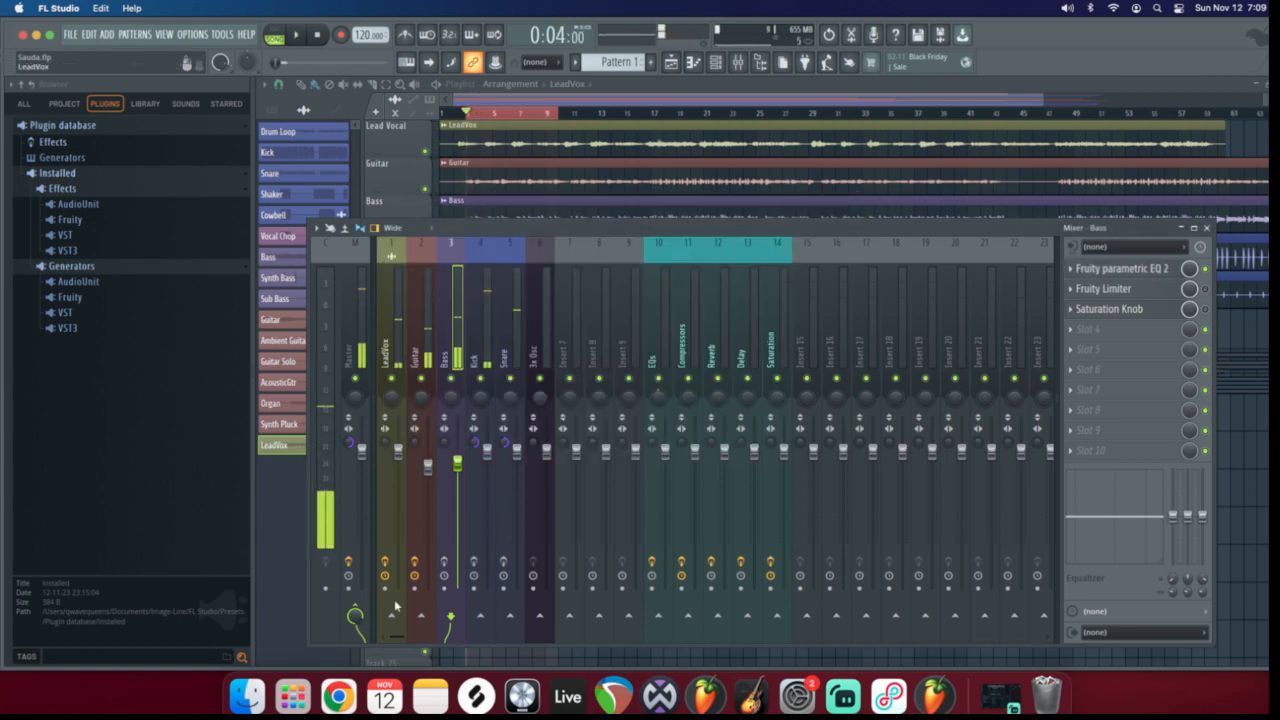
pyautogui.press('space')
pyautogui.click(1084, 272)
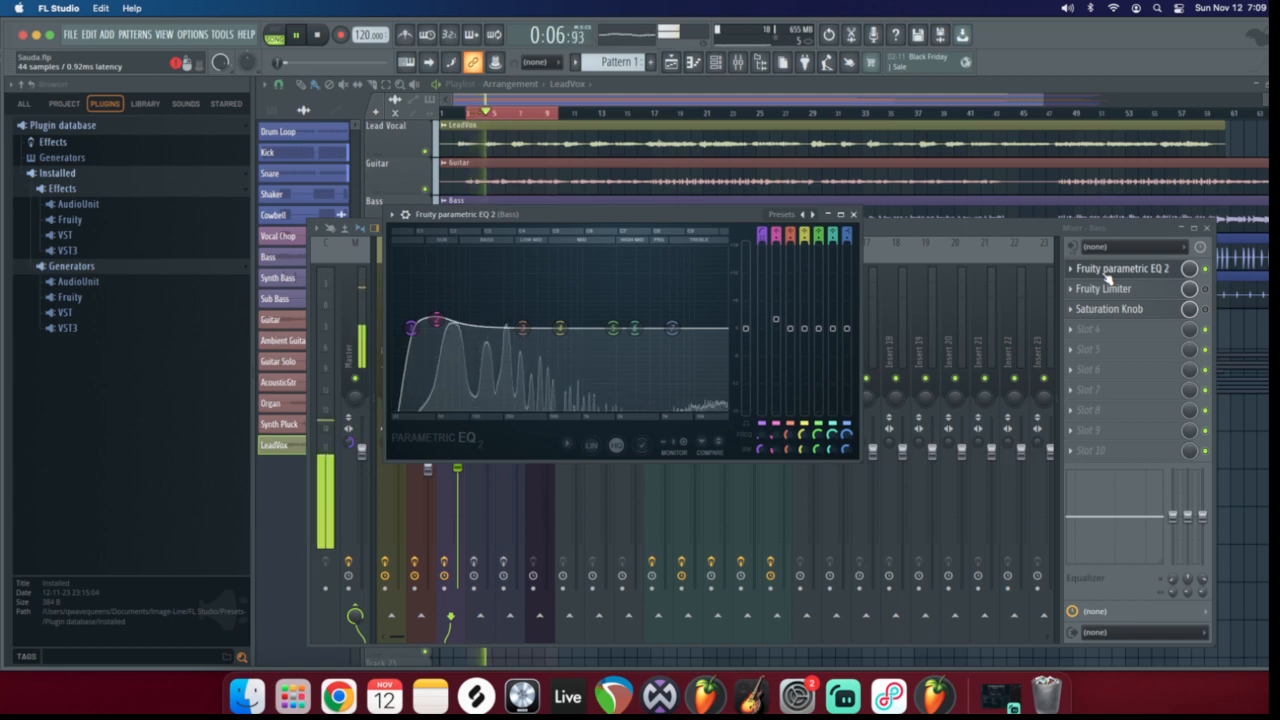
pyautogui.press('space')
pyautogui.click(853, 215)
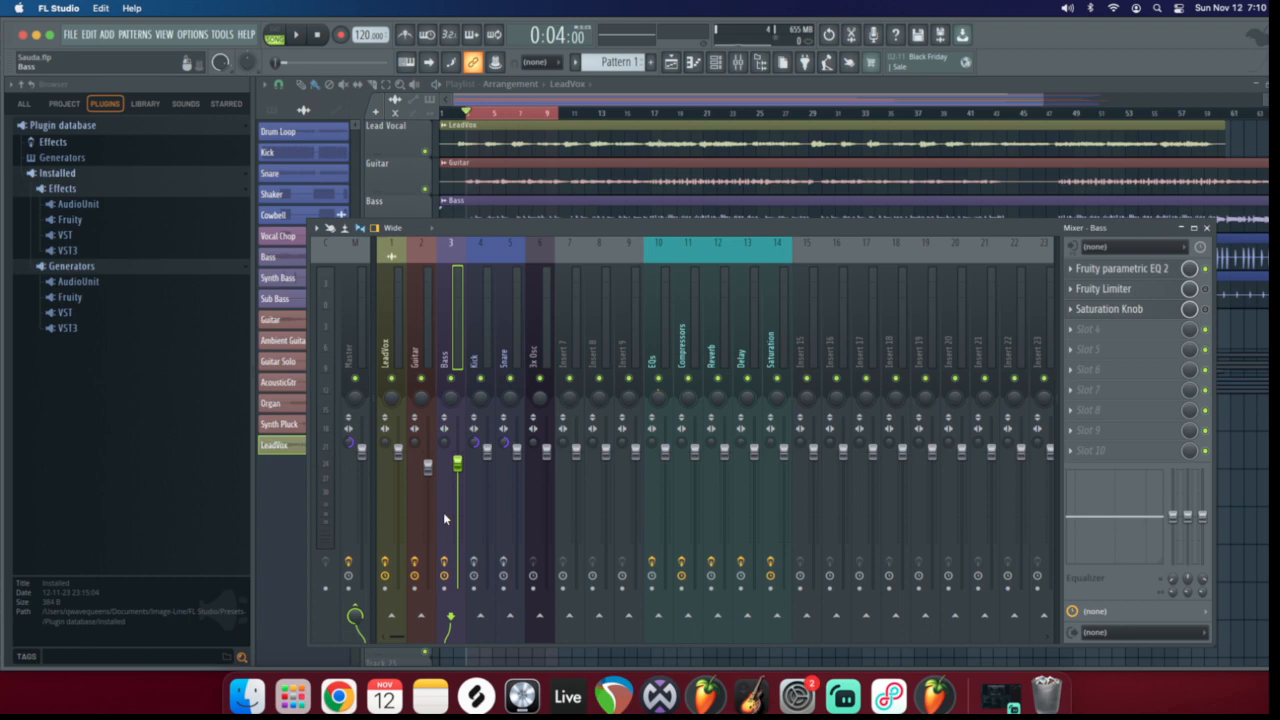
# Reselect the Bass track and examine the band 2 boost in its Fruity parametric EQ 2
pyautogui.click(474, 309)
pyautogui.click(449, 308)
pyautogui.click(1142, 271)
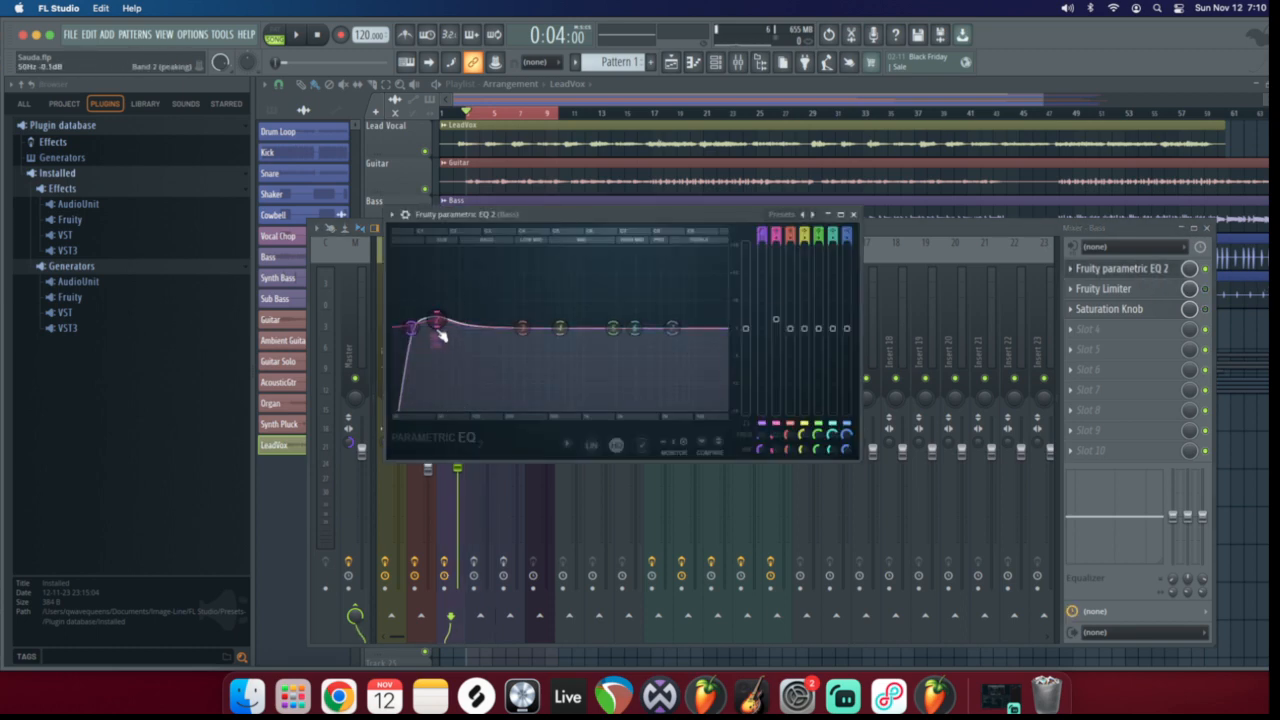
pyautogui.click(853, 215)
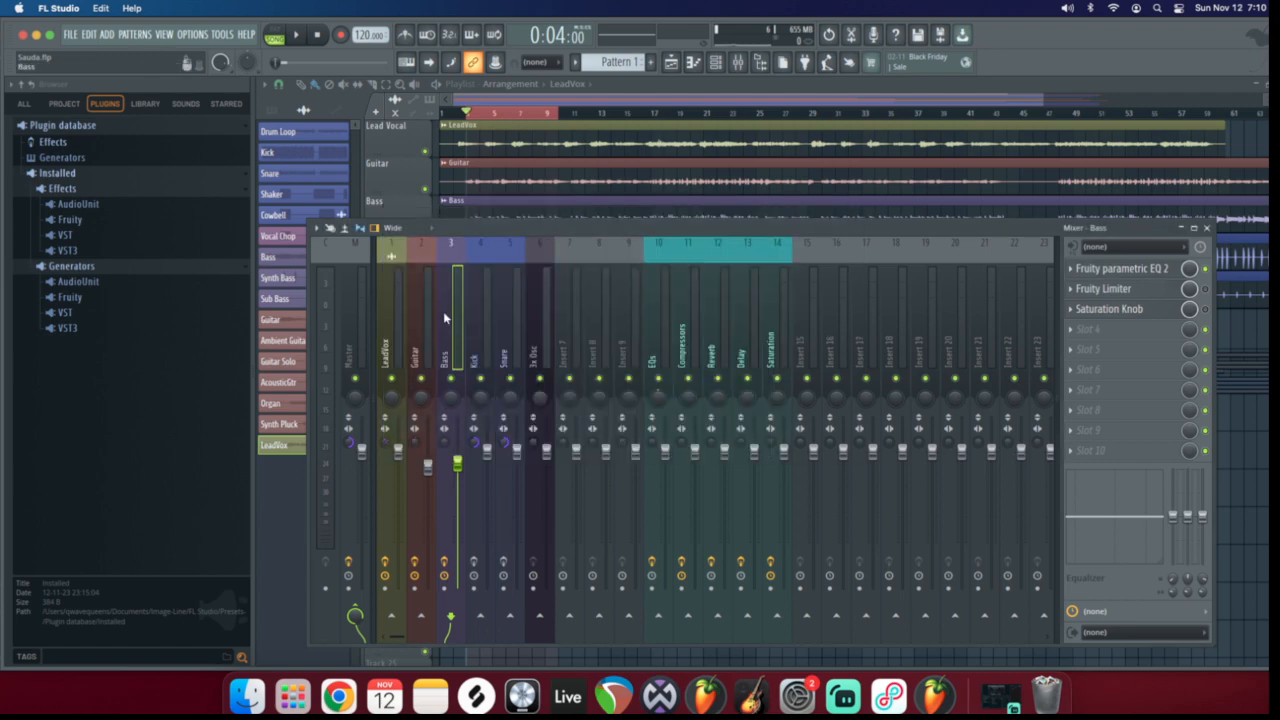
# Select the Kick track, shift the mixer window slightly upward, and check the track's Fruity parametric EQ 2
pyautogui.press('Right')
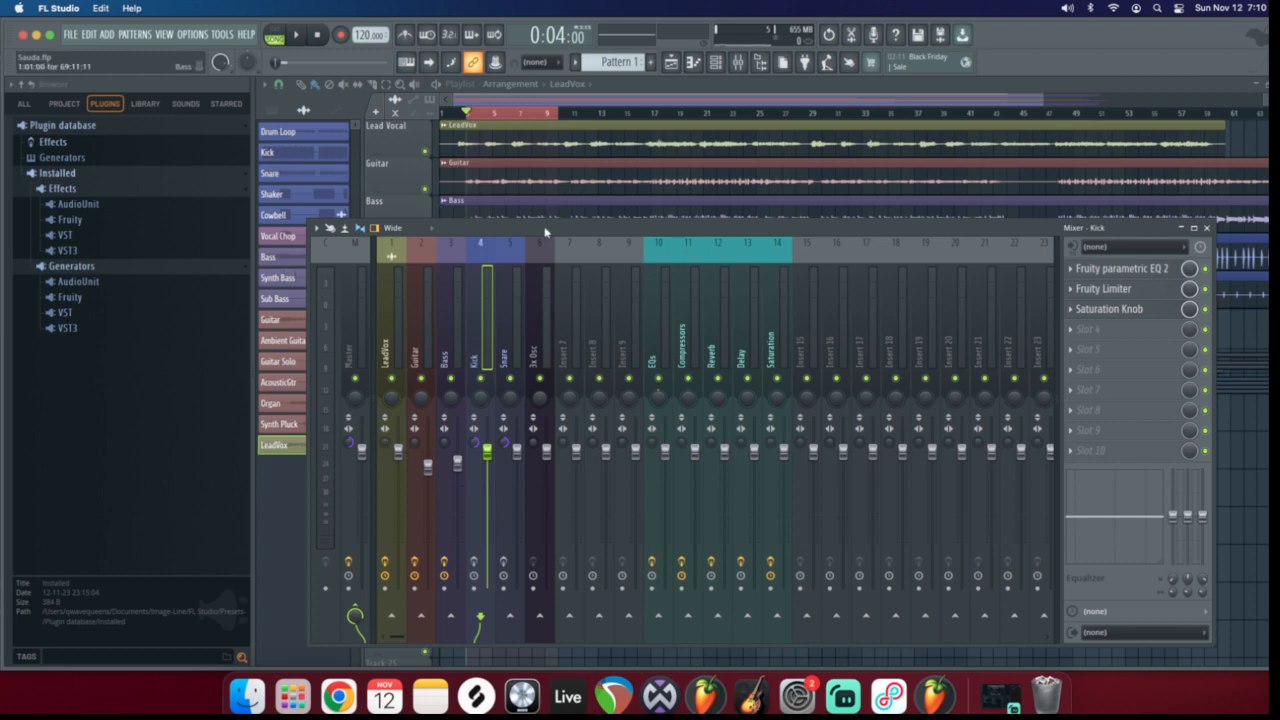
pyautogui.moveTo(548, 231); pyautogui.dragTo(545, 213)
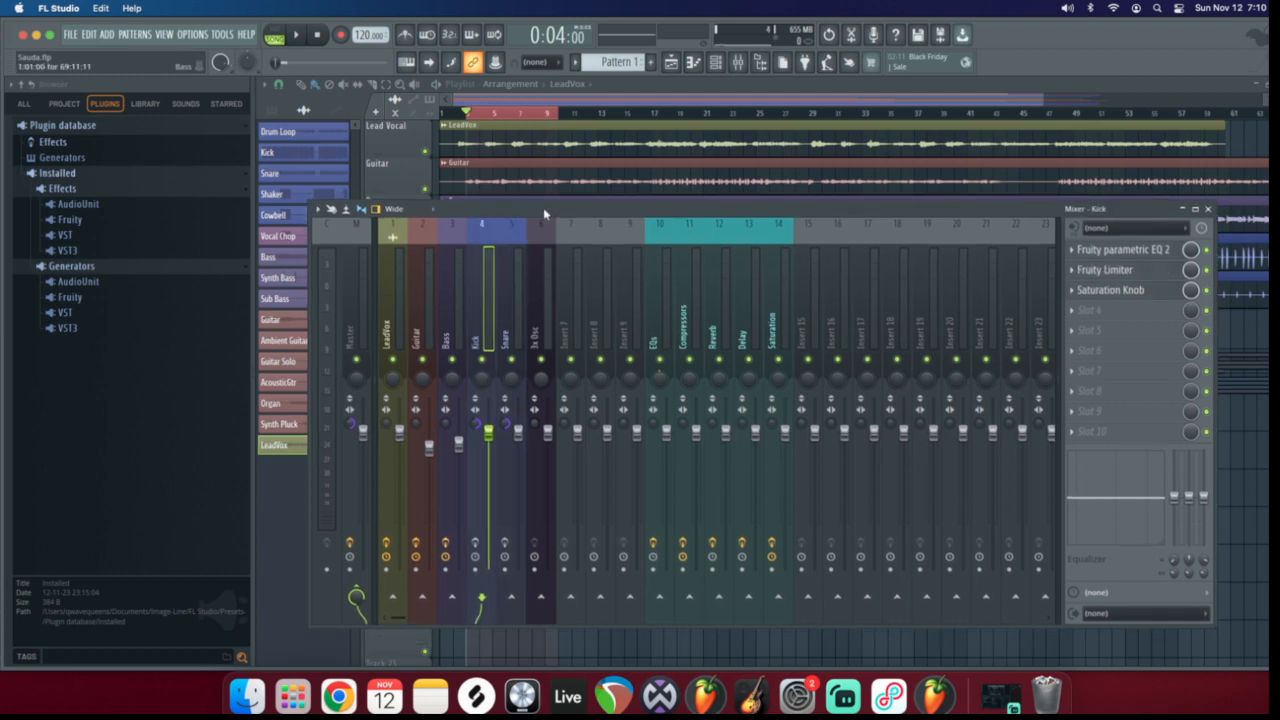
pyautogui.click(1130, 250)
pyautogui.click(1128, 251)
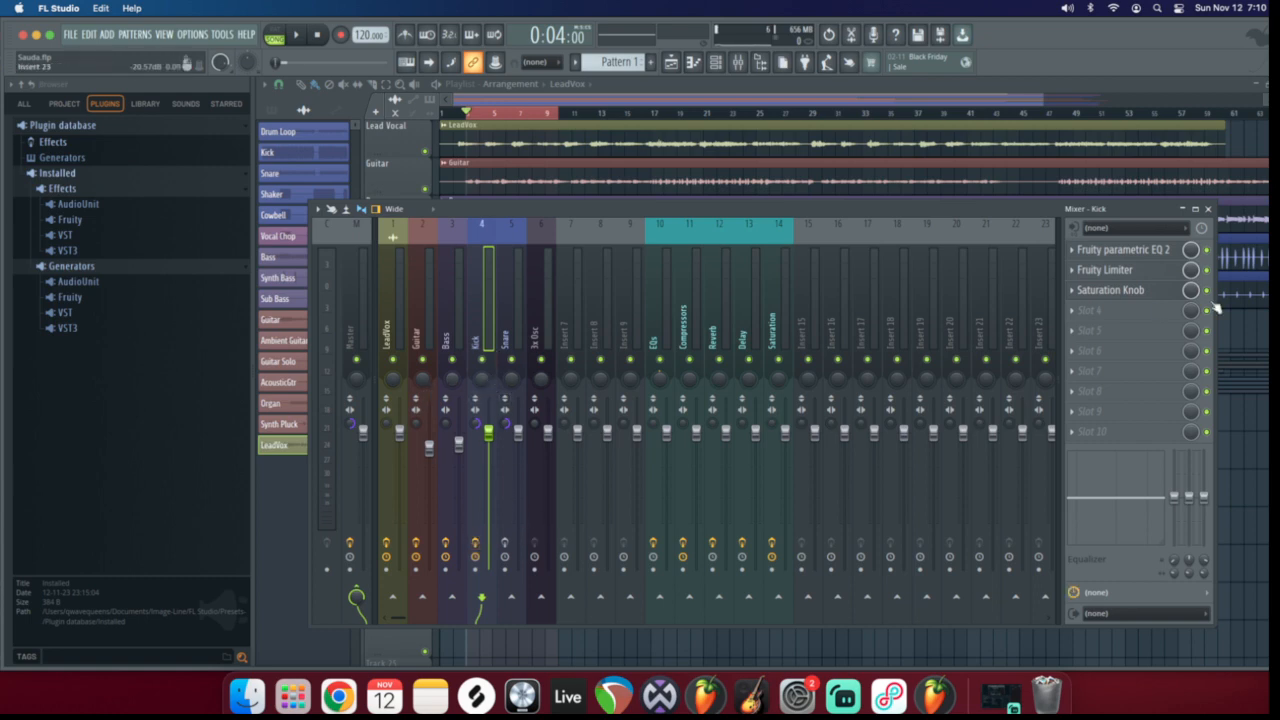
# Disable the Kick track's Fruity Limiter and Saturation Knob, and reset the band 6 boost in its Fruity parametric EQ 2
pyautogui.click(1206, 270)
pyautogui.click(1080, 250)
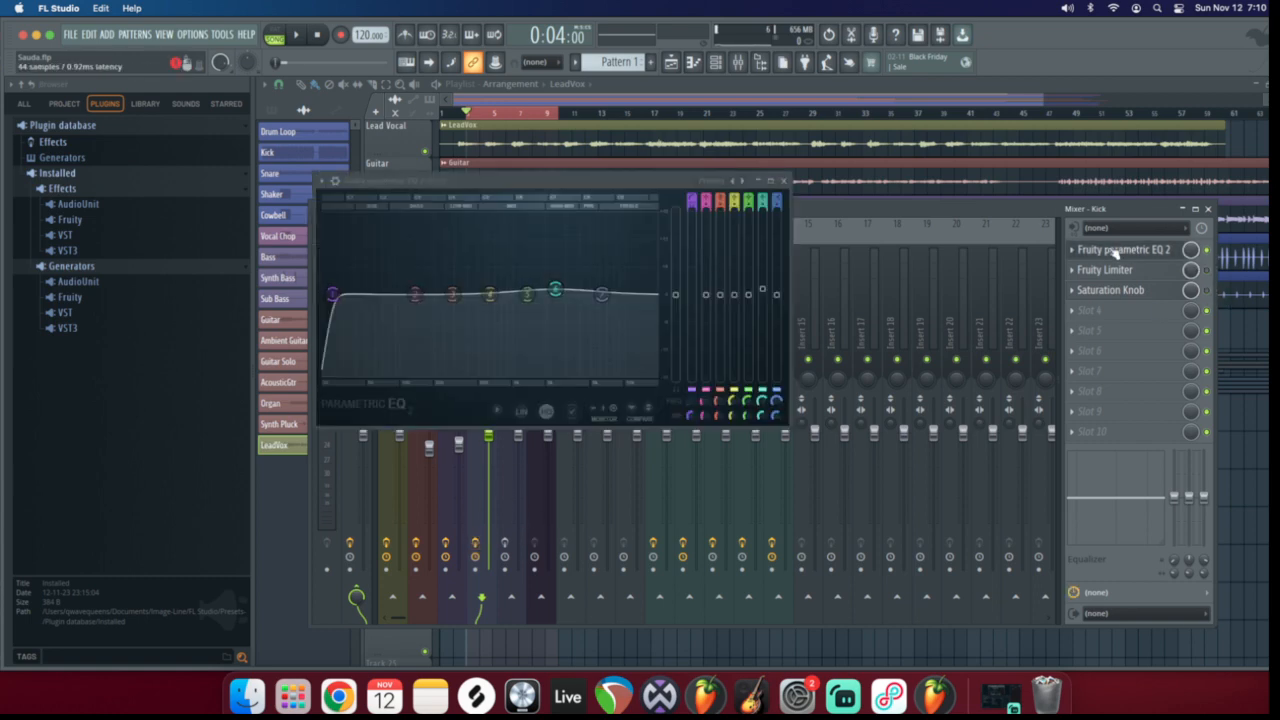
pyautogui.moveTo(447, 182); pyautogui.dragTo(648, 268)
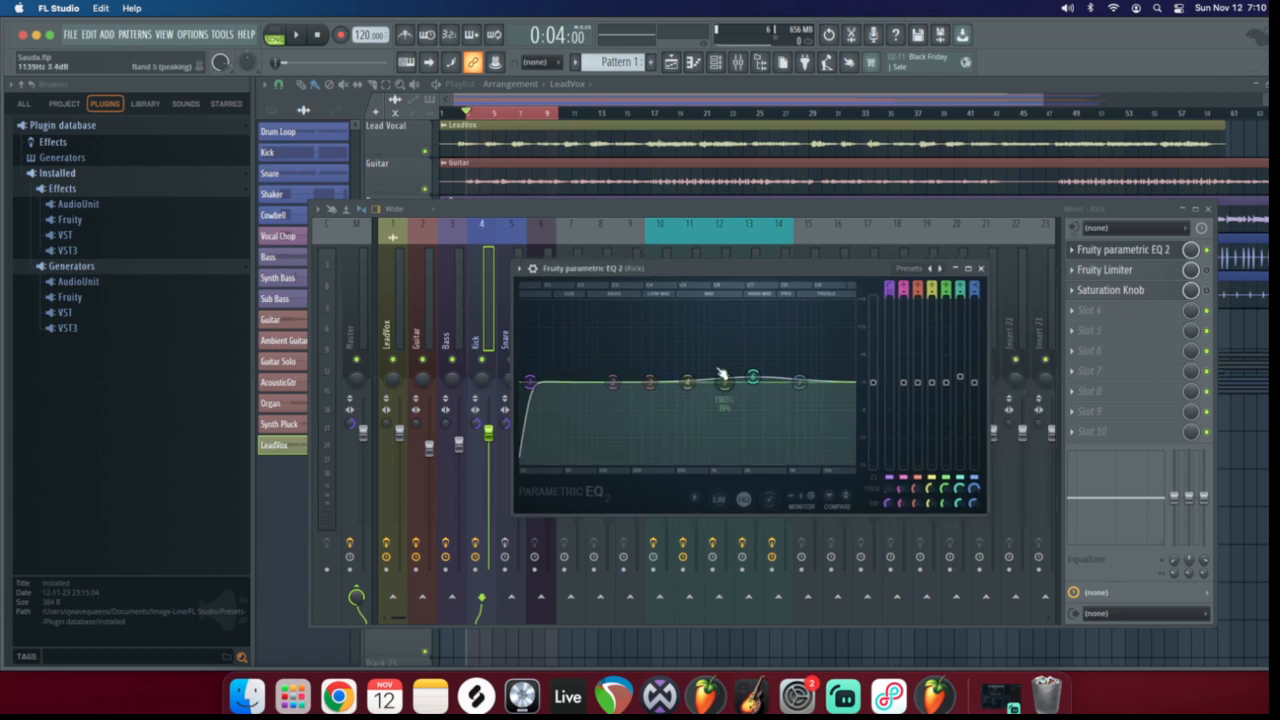
pyautogui.rightClick(760, 385)
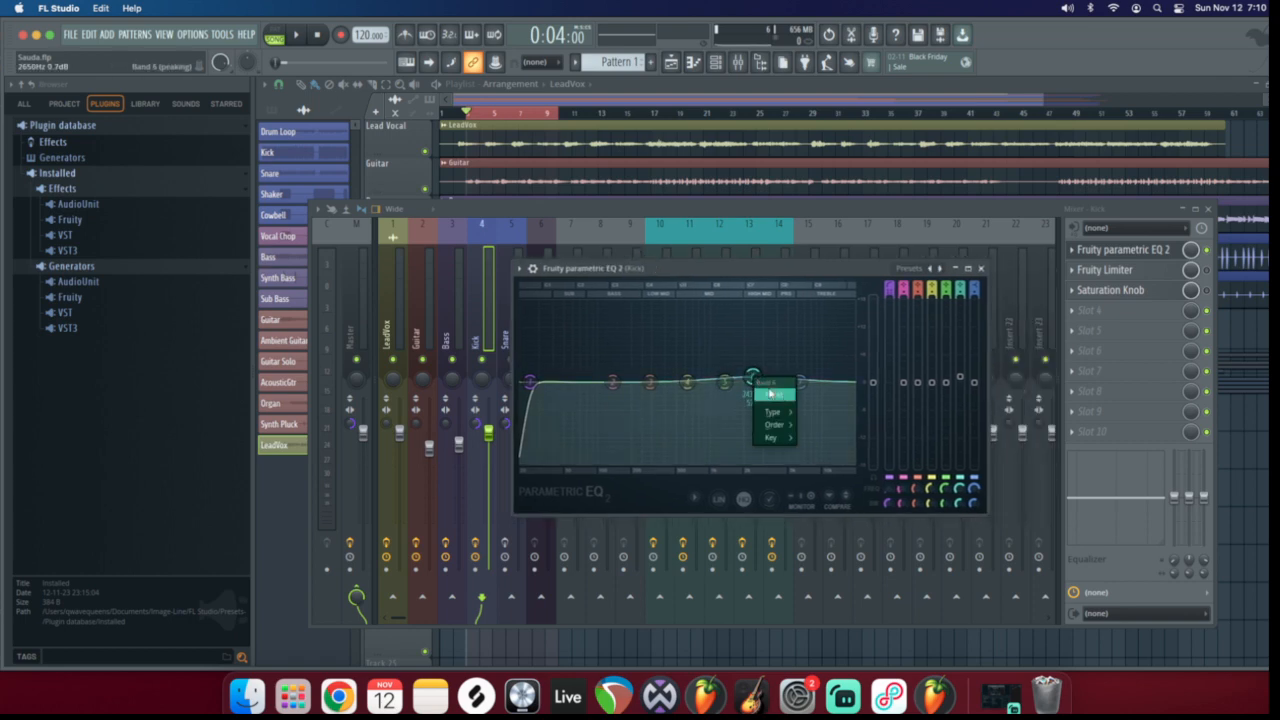
pyautogui.click(776, 397)
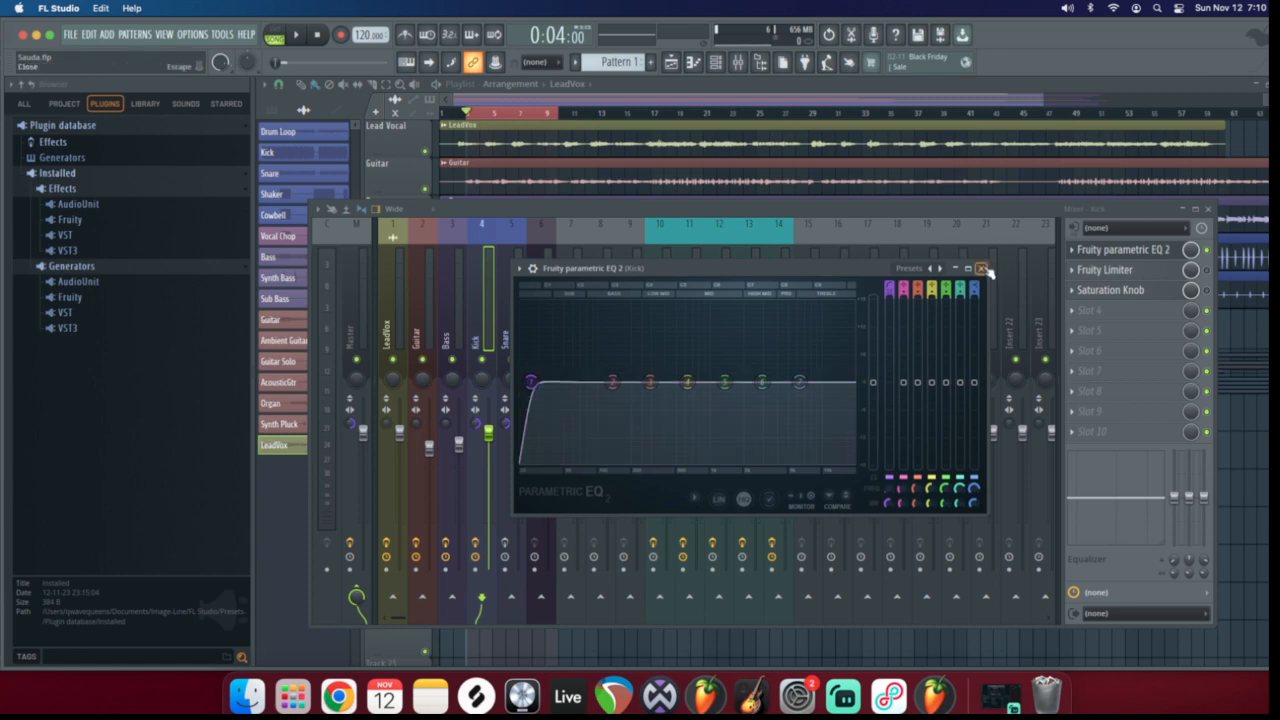
# Audition the loop with the Kick track soloed and examine its Fruity parametric EQ 2 spectrum
pyautogui.press('space')
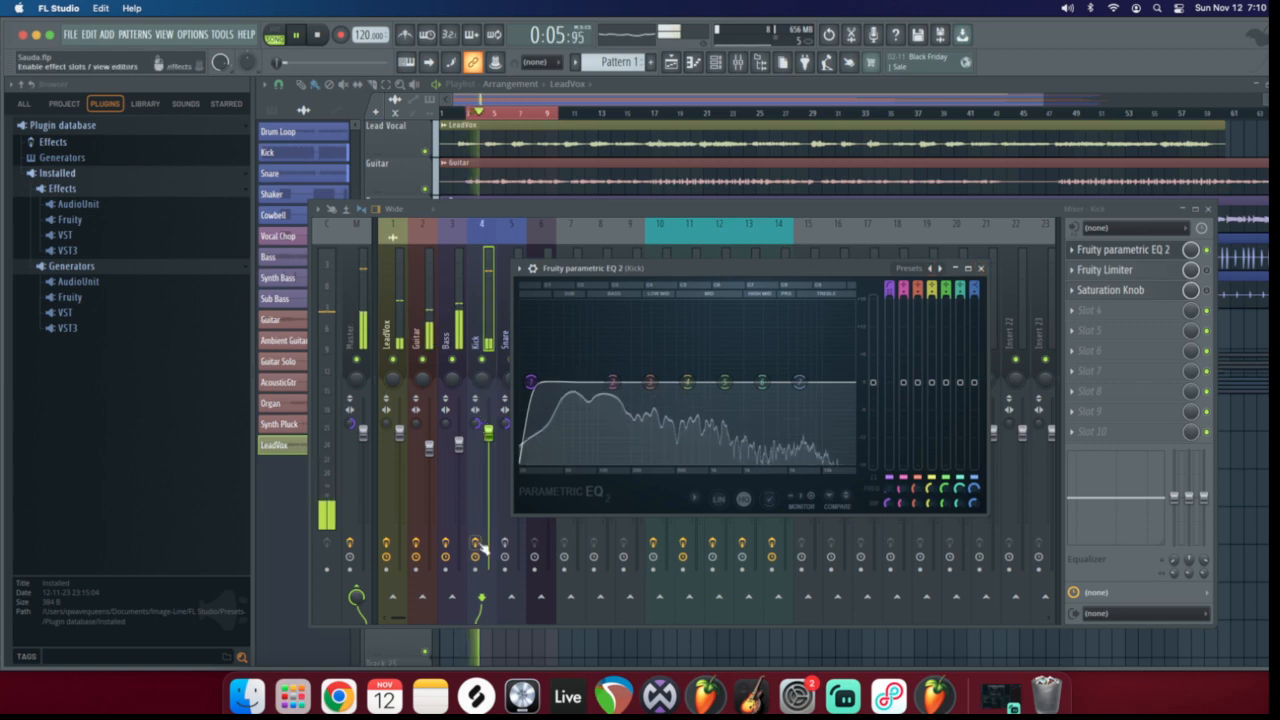
pyautogui.press('space')
pyautogui.click(487, 373)
pyautogui.press('space')
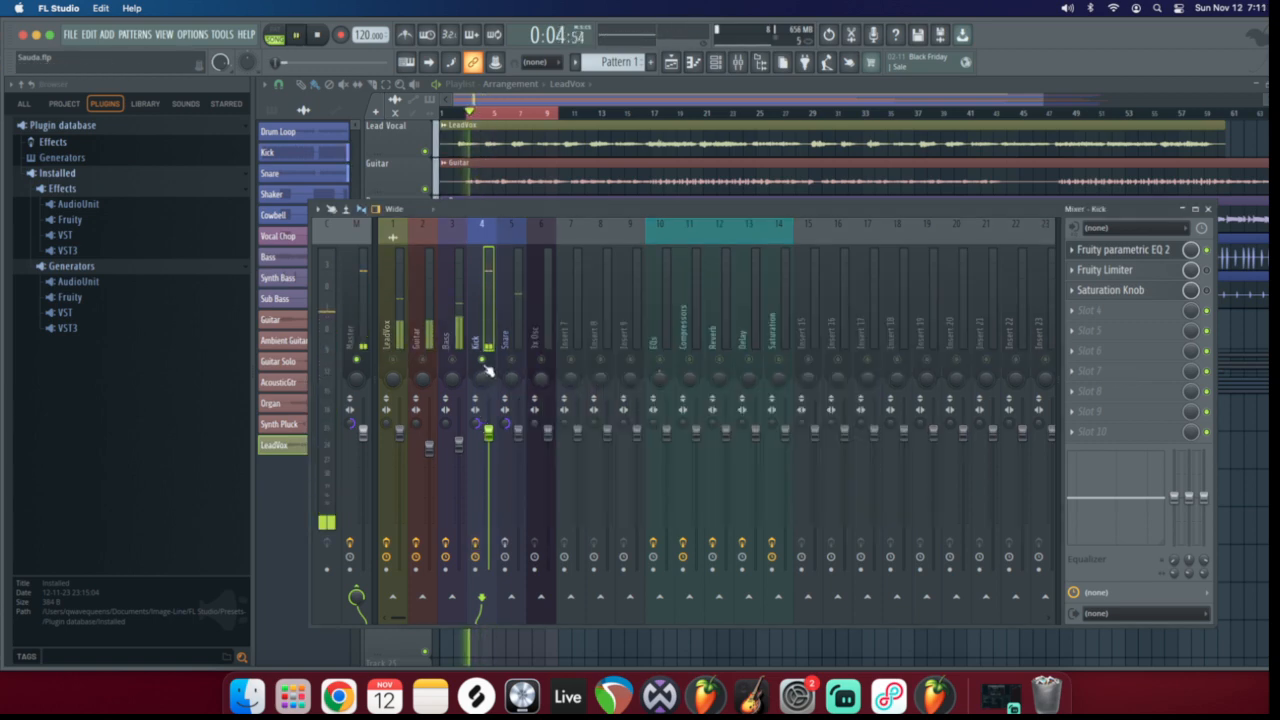
pyautogui.click(1131, 250)
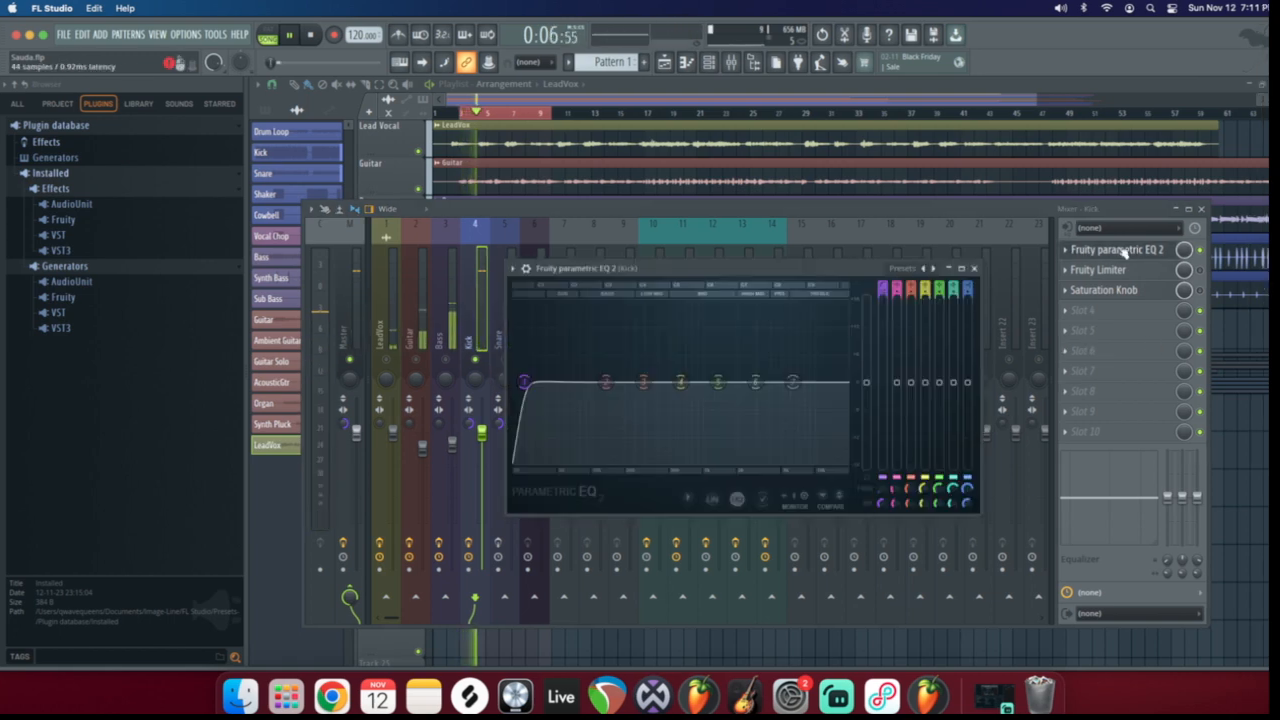
pyautogui.click(1124, 250)
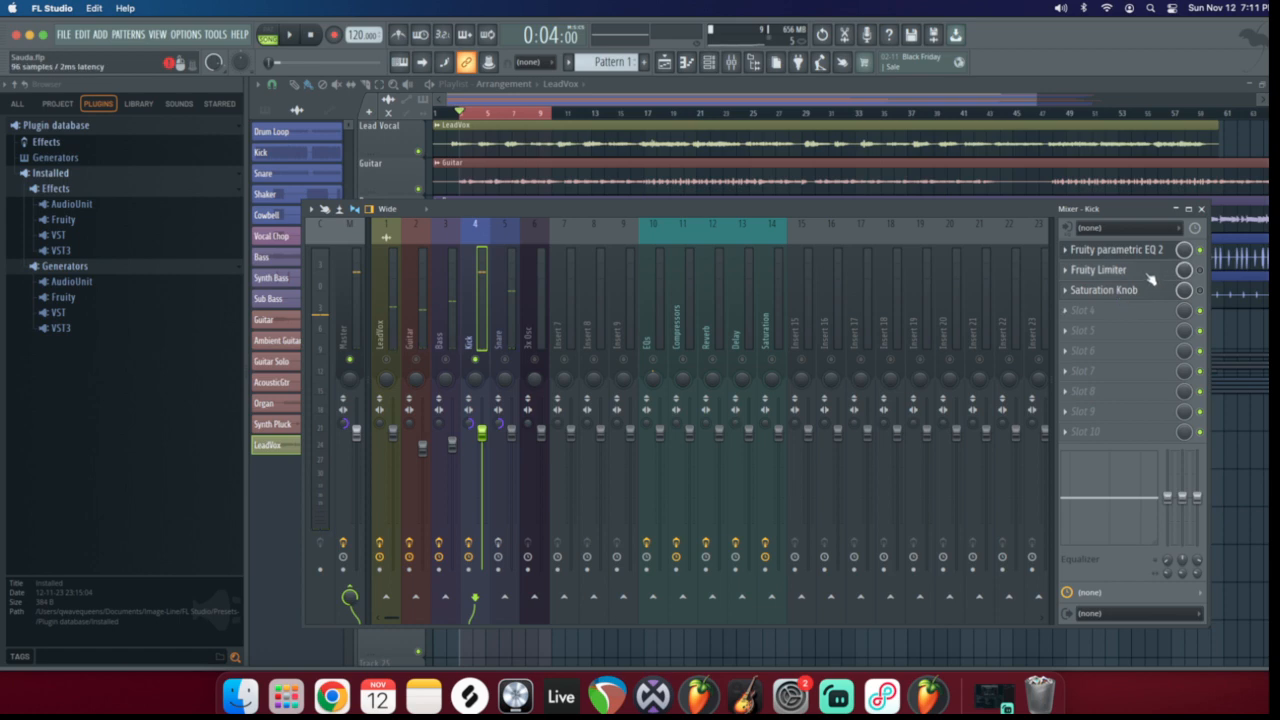
# In the Snare track's Fruity parametric EQ 2, move the band 1 high-pass to about 149 Hz and the band 7 low-pass to about 15.4 kHz
pyautogui.click(498, 340)
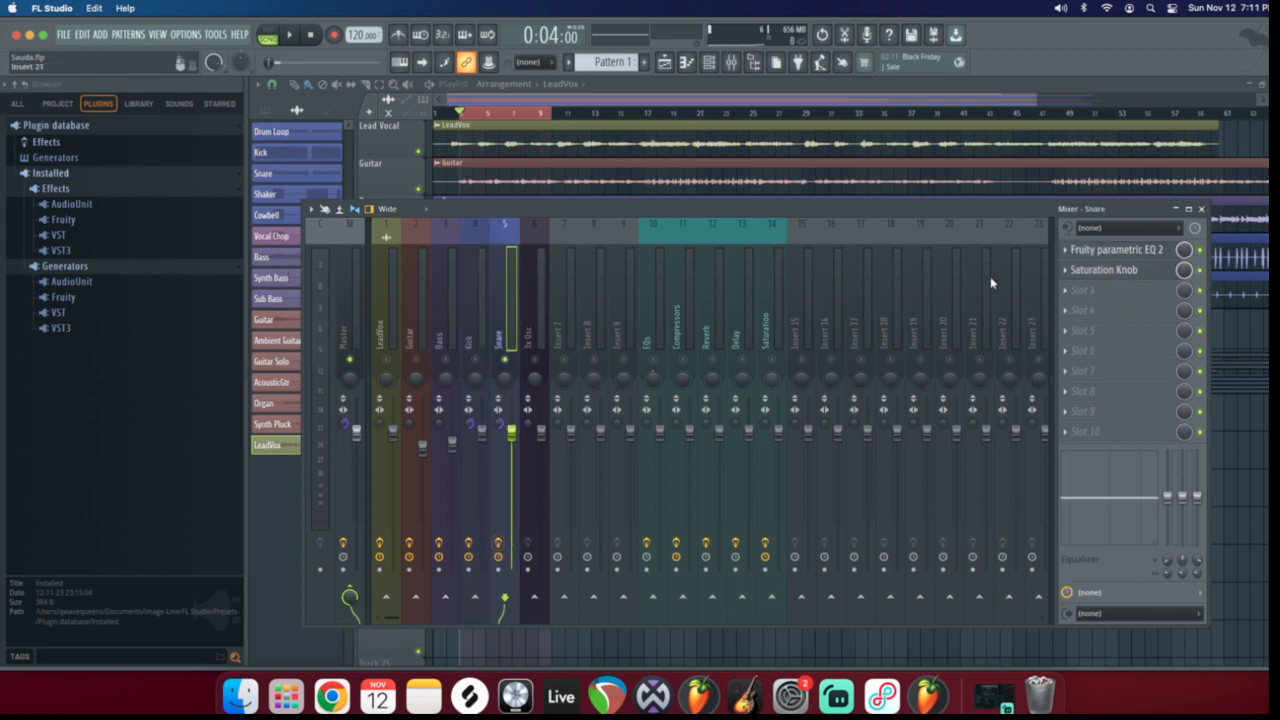
pyautogui.click(1130, 258)
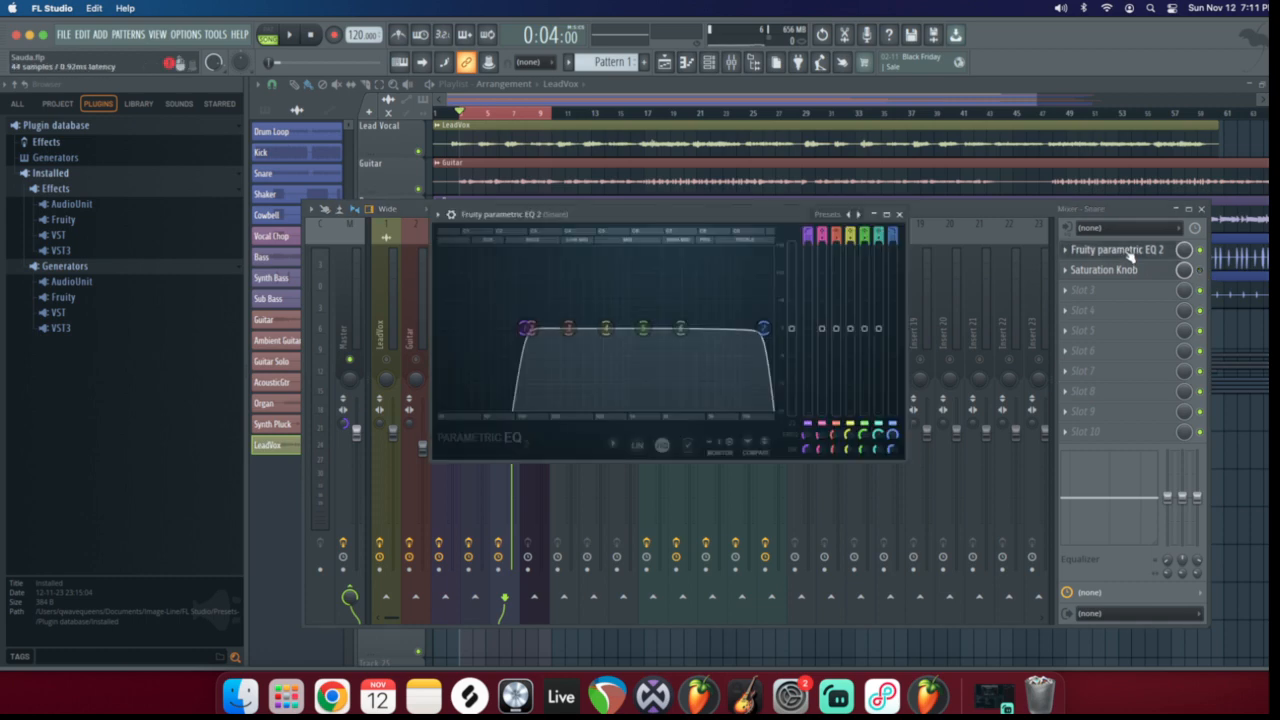
pyautogui.moveTo(558, 210); pyautogui.dragTo(731, 292)
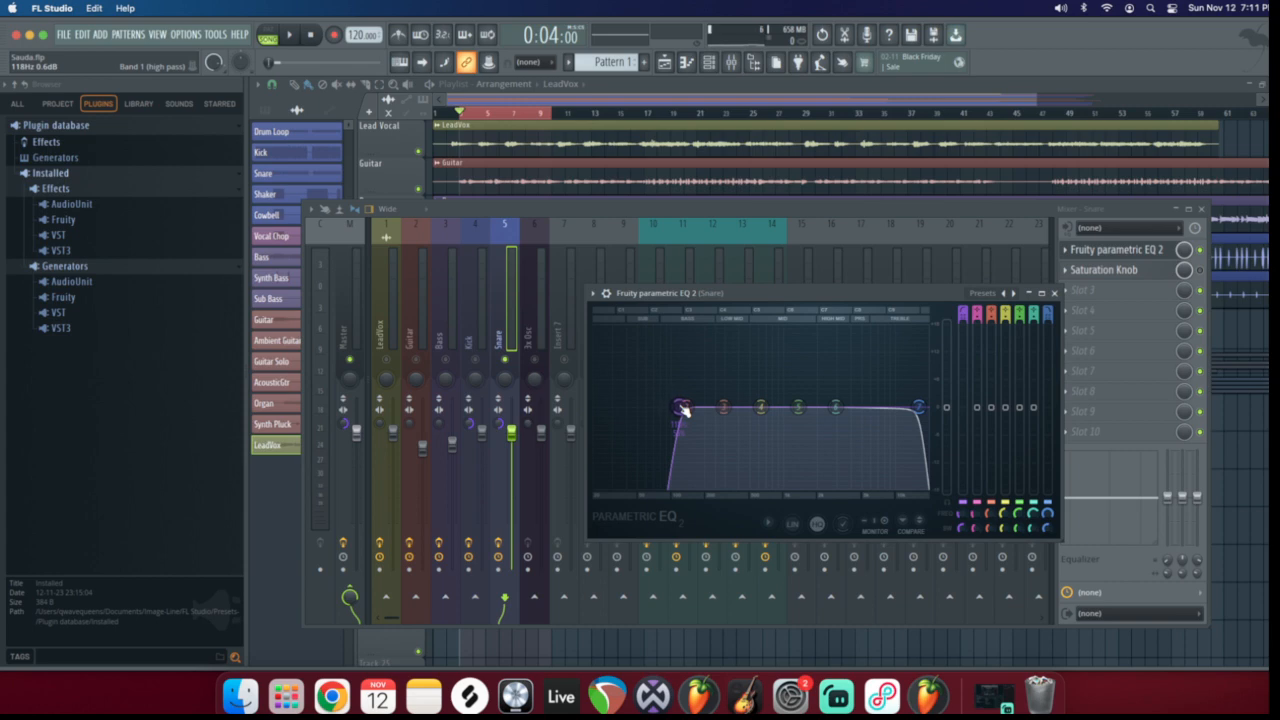
pyautogui.press('space')
pyautogui.moveTo(680, 408)
pyautogui.mouseDown()
pyautogui.moveTo(792, 407)
pyautogui.moveTo(688, 408)
pyautogui.mouseUp()
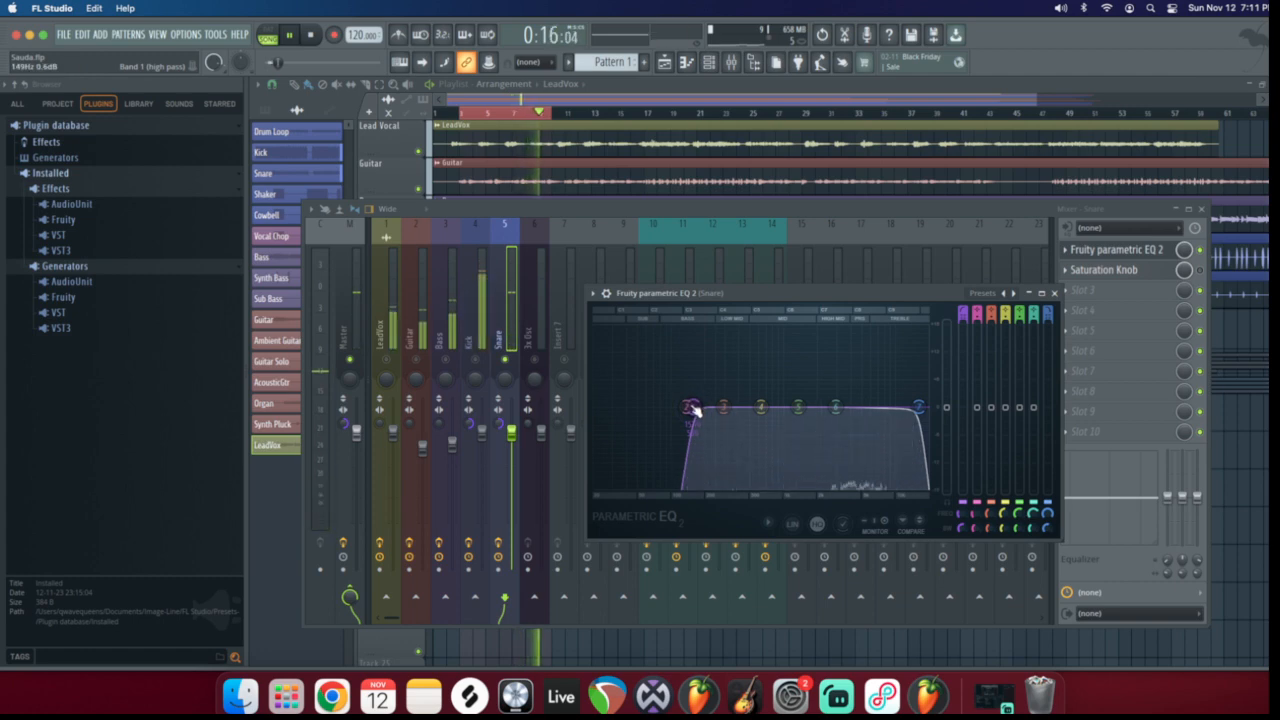
pyautogui.press('space')
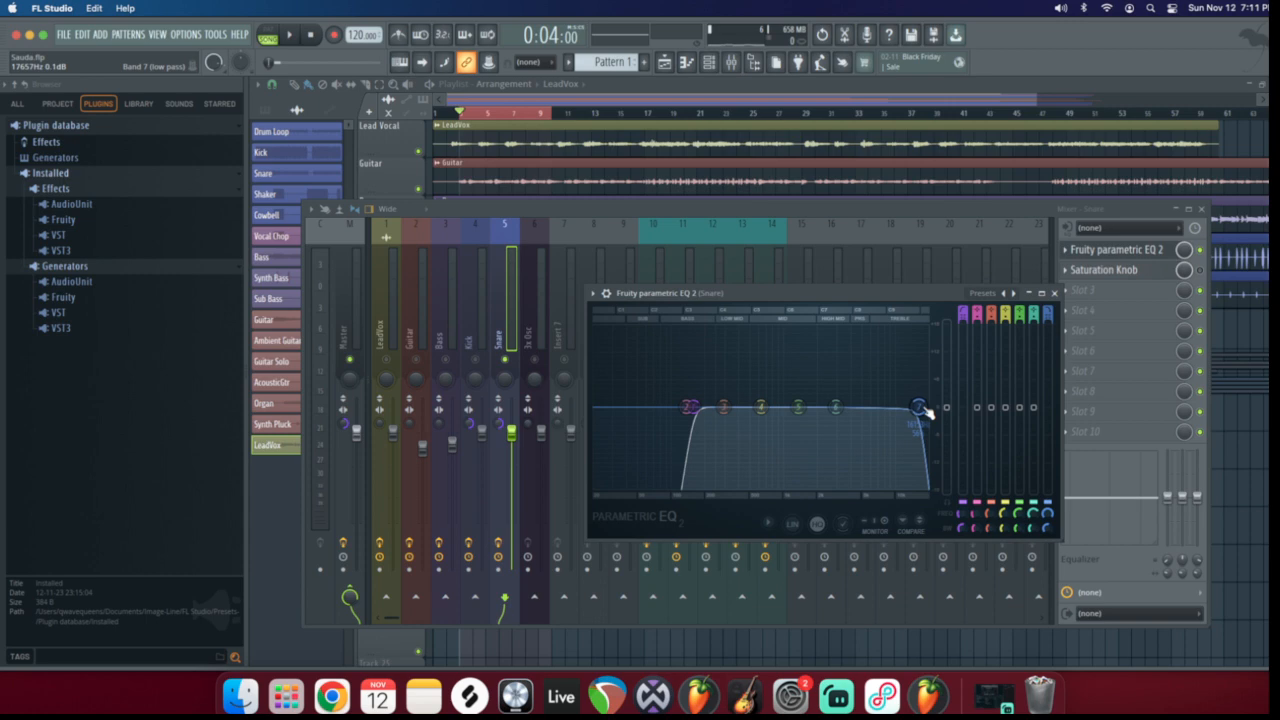
pyautogui.moveTo(926, 412); pyautogui.dragTo(926, 415)
pyautogui.moveTo(925, 414); pyautogui.dragTo(917, 408)
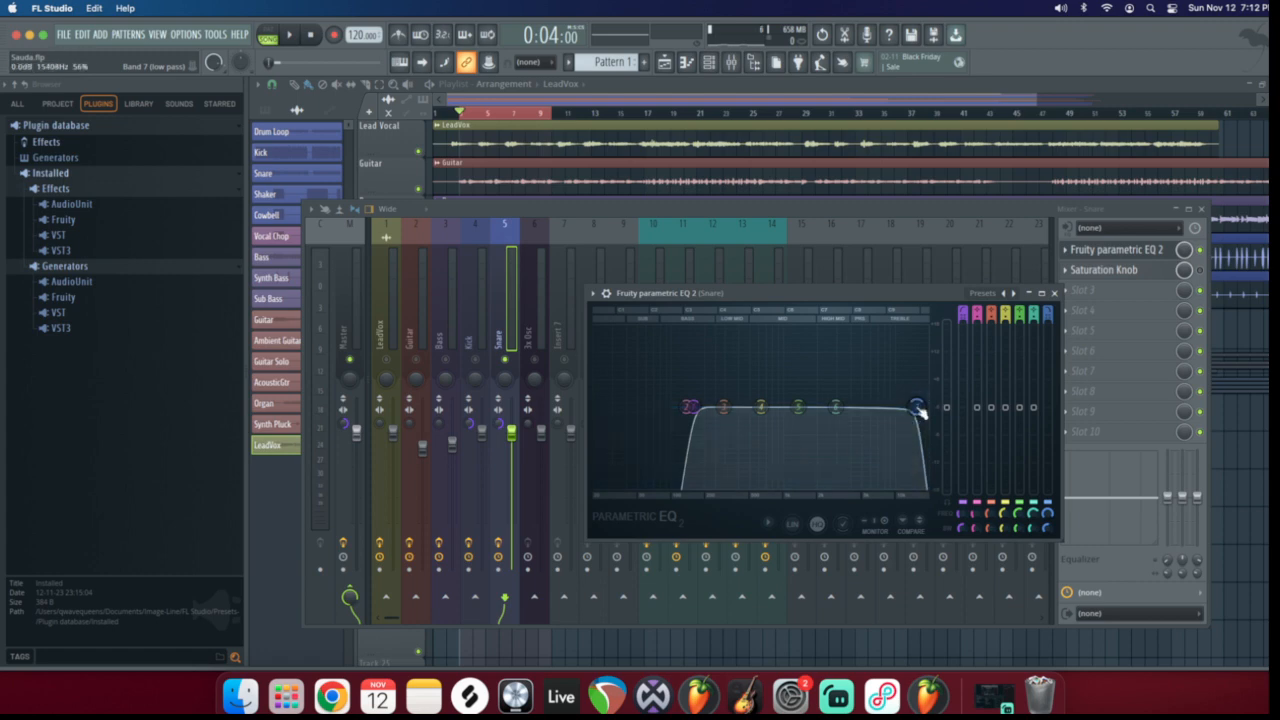
# Toggle solo on the Snare track and audition the loop while comparing the Kick and Snare meters
pyautogui.click(512, 374)
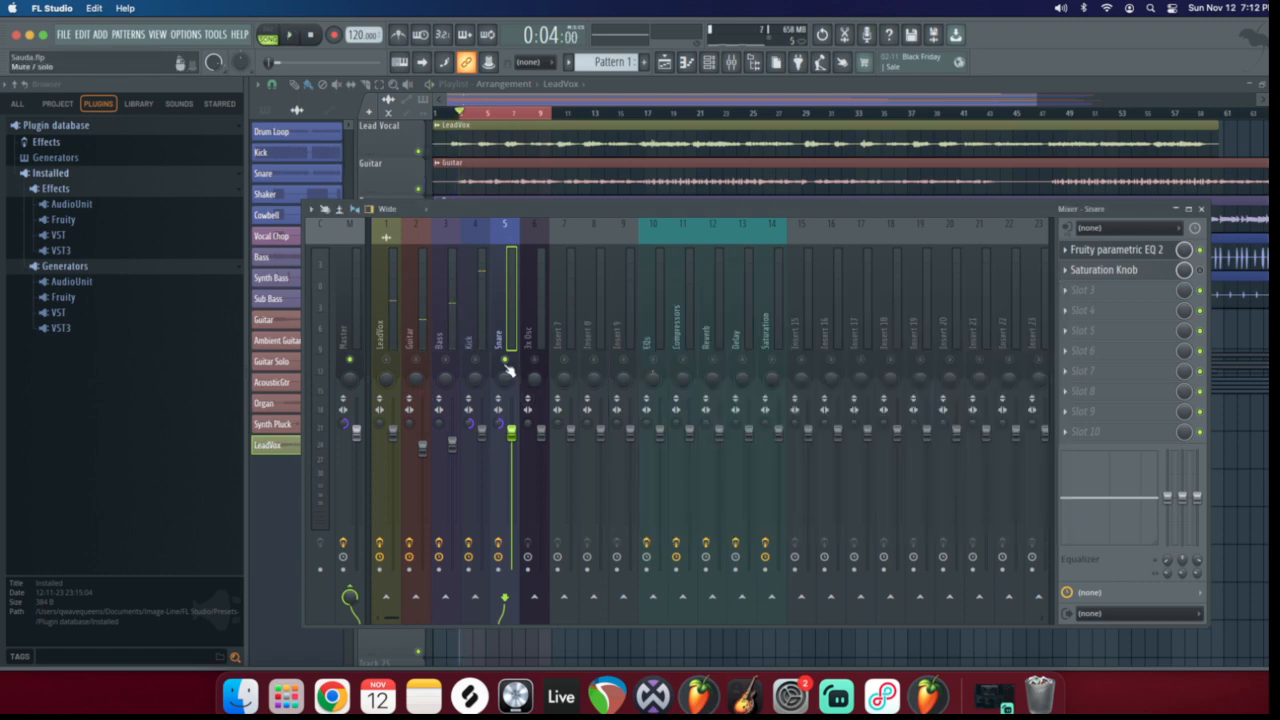
pyautogui.press('space')
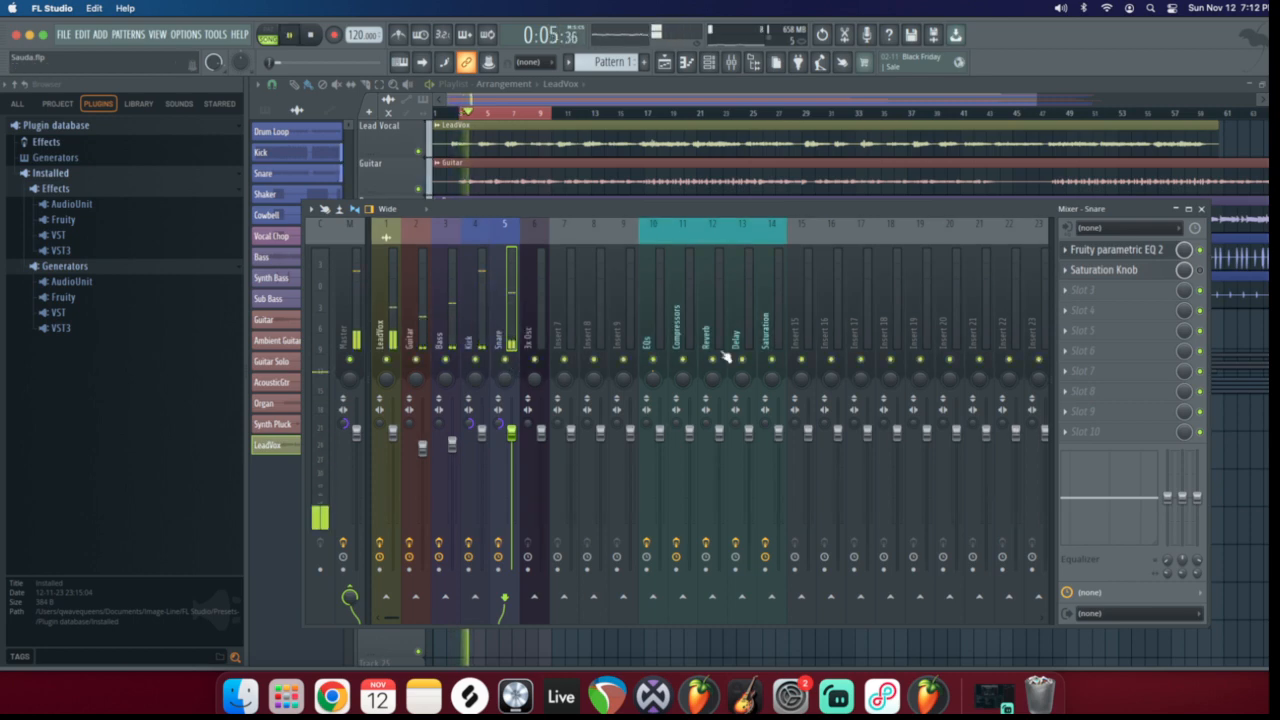
pyautogui.click(476, 318)
pyautogui.click(513, 317)
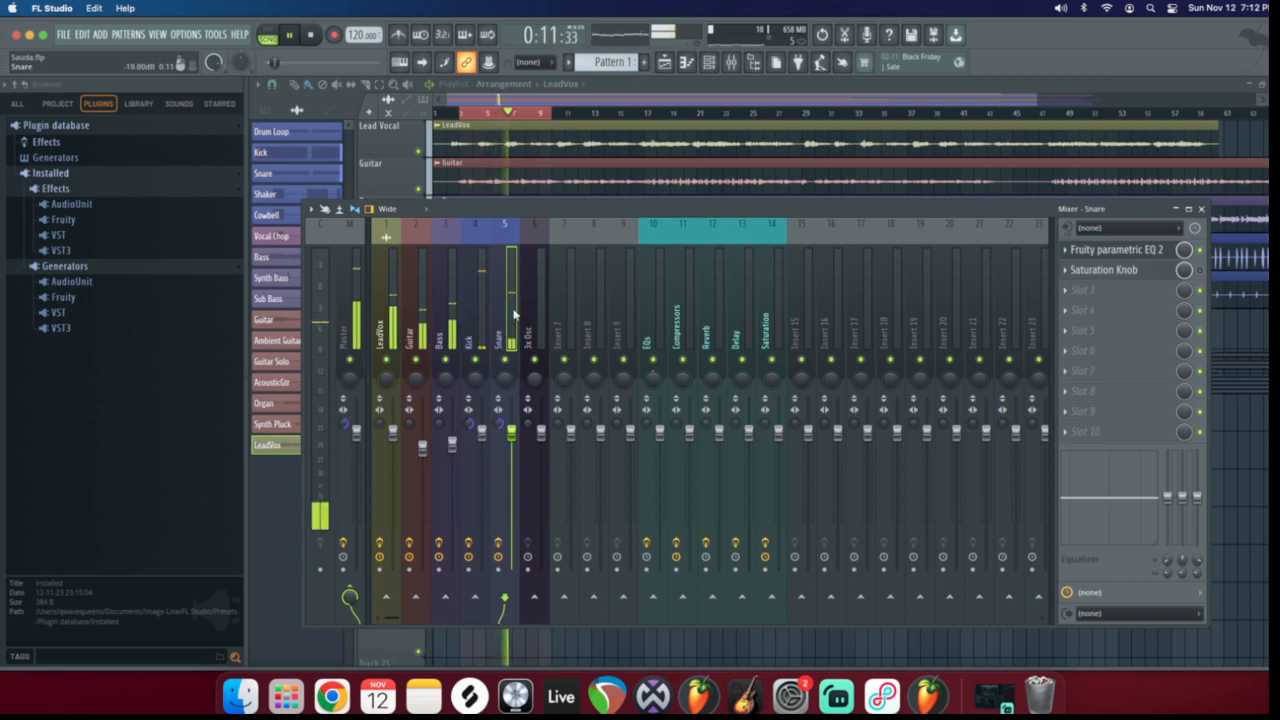
pyautogui.press('space')
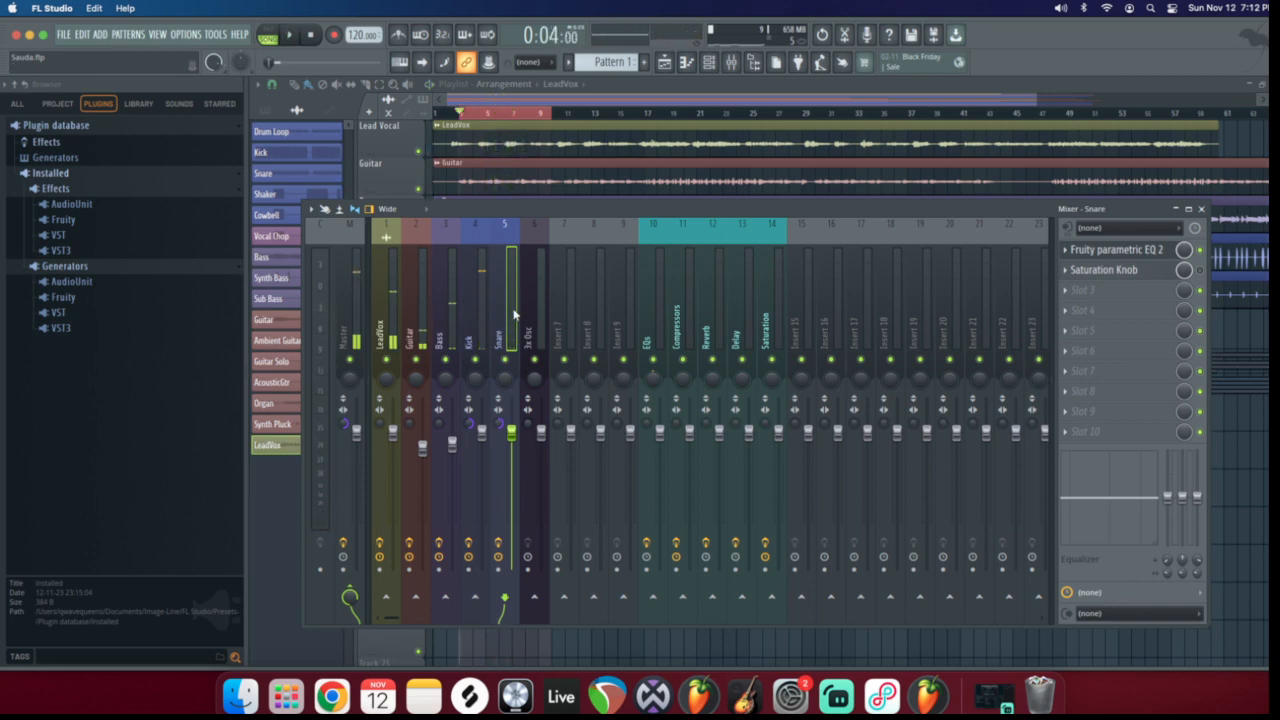
# Move CLA-76 Stereo to slot 10 in the LeadVox track's effect chain
pyautogui.click(385, 299)
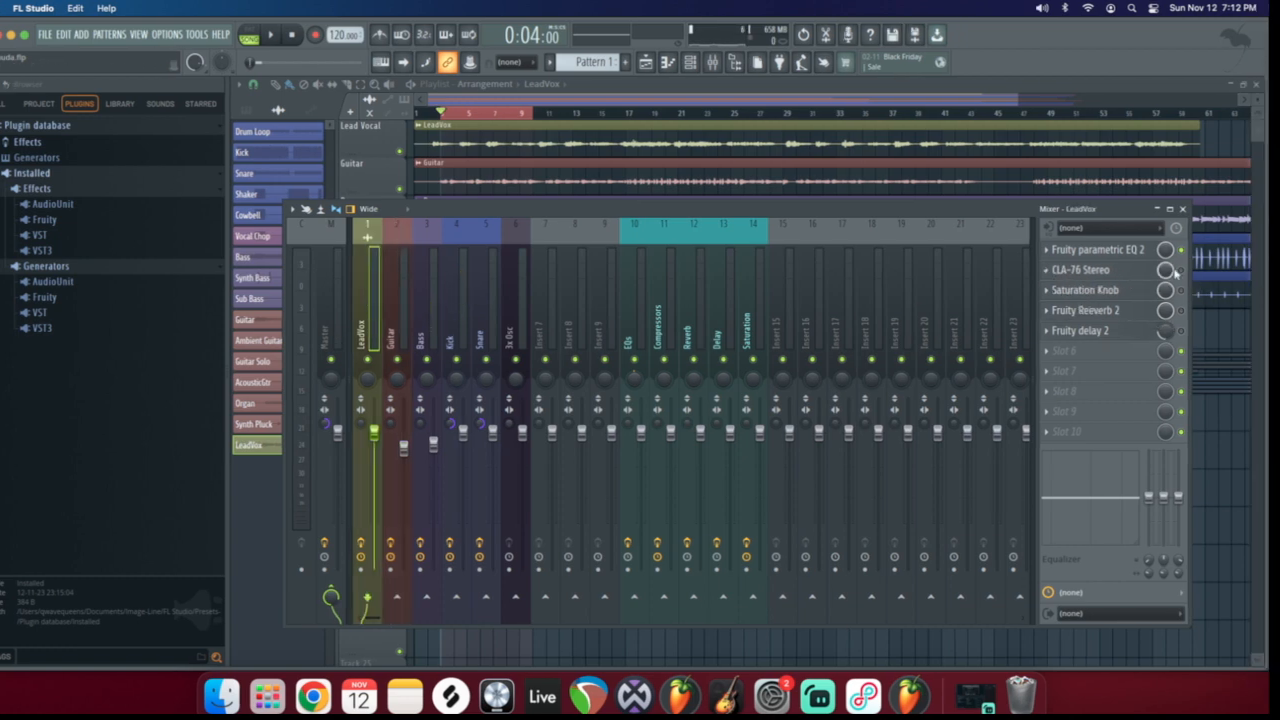
pyautogui.moveTo(1090, 272); pyautogui.dragTo(1090, 438)
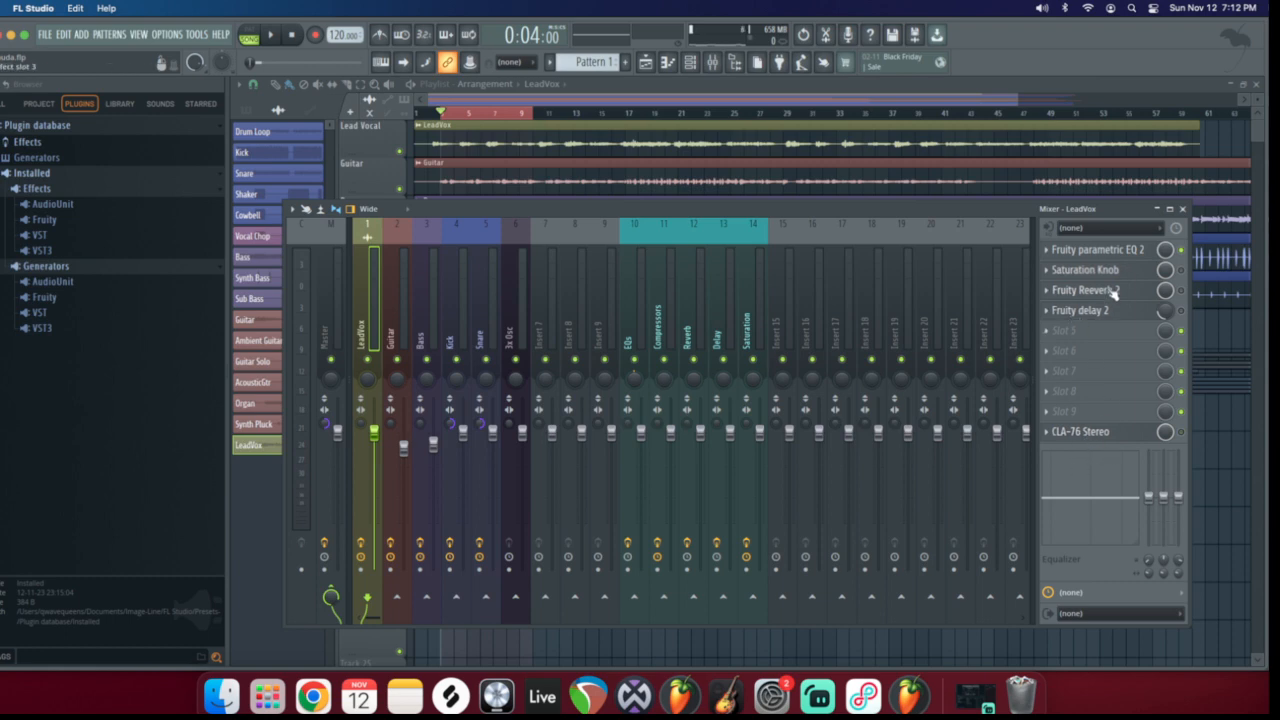
pyautogui.click(1107, 298)
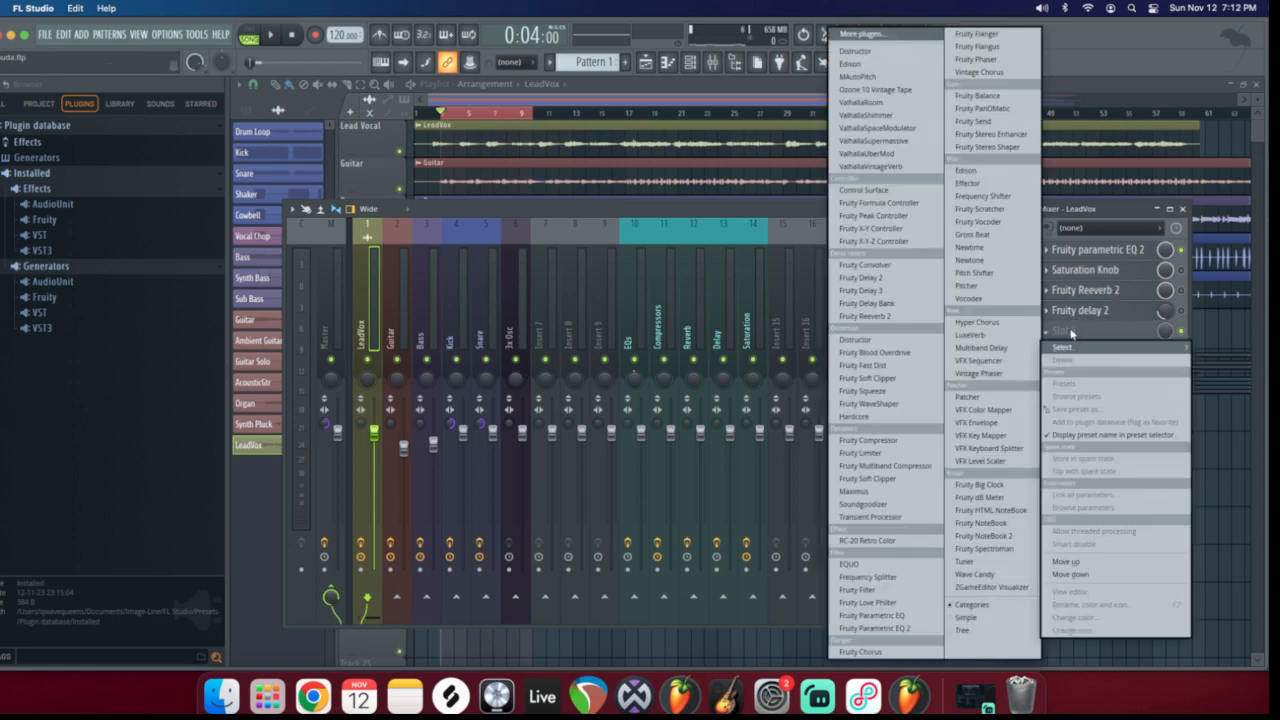
pyautogui.click(862, 38)
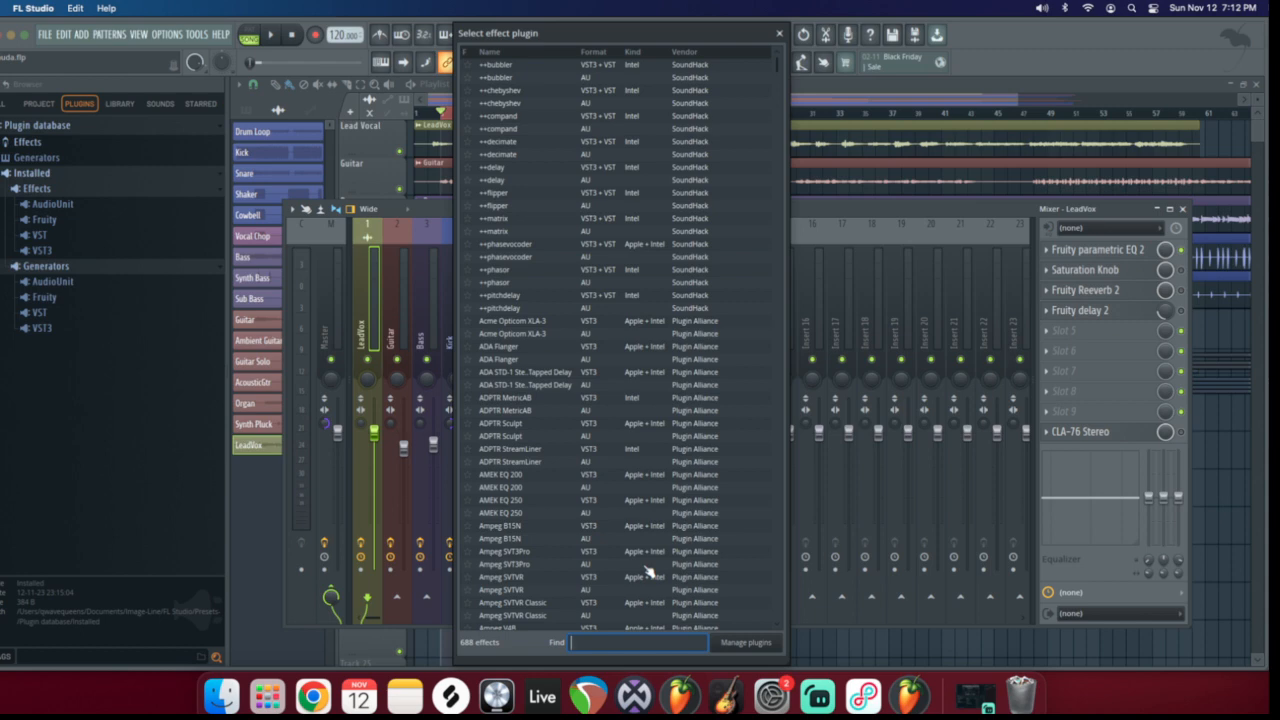
pyautogui.write('fru')
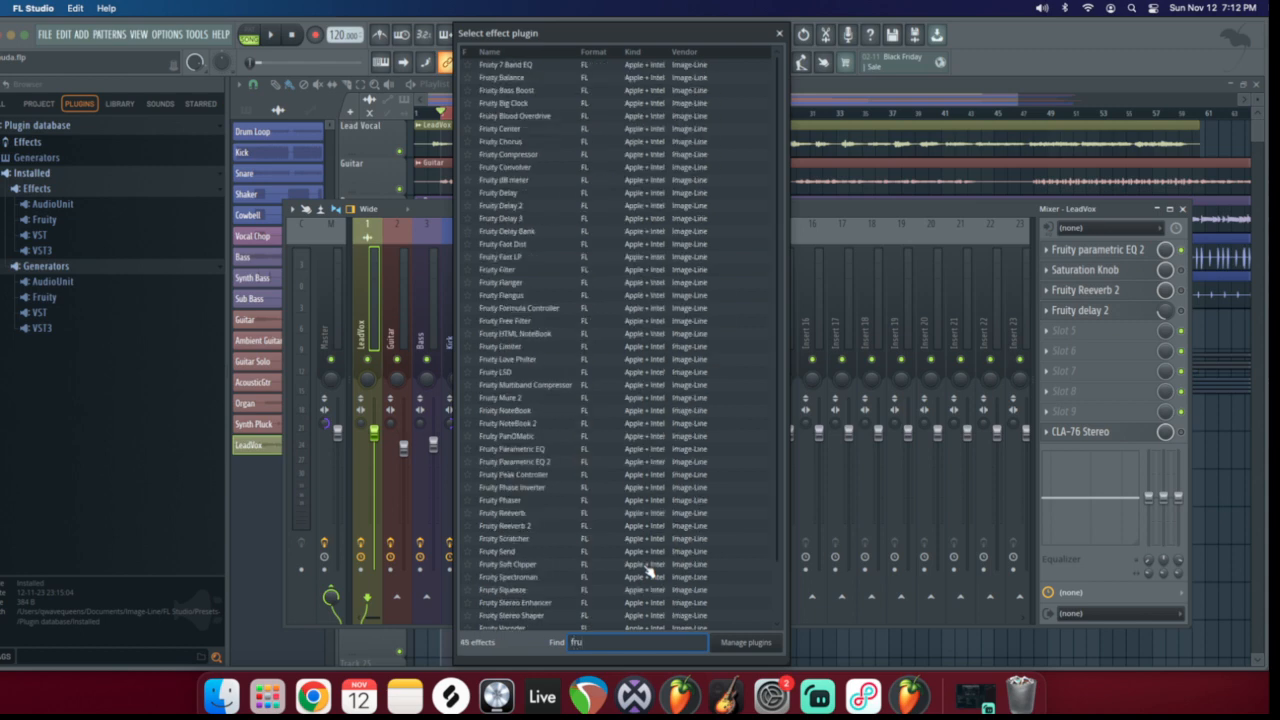
pyautogui.press('BackSpace')
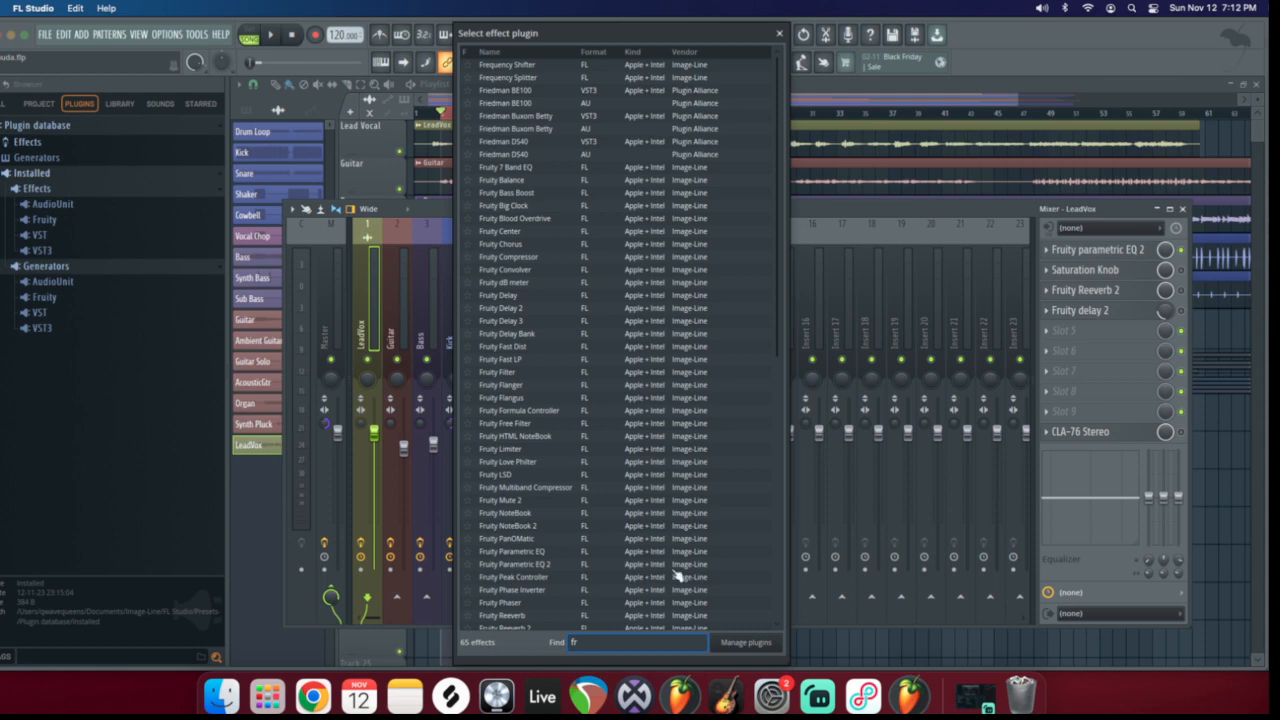
pyautogui.press('Escape')
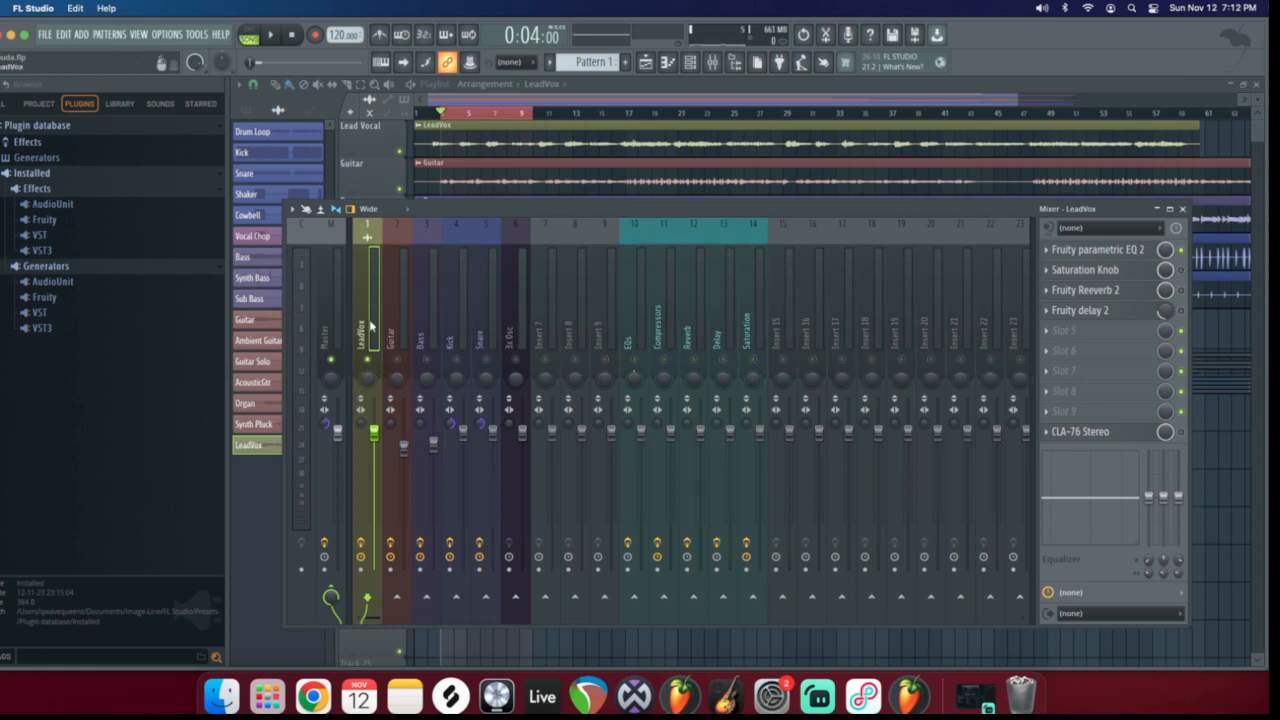
# Audition the soloed LeadVox track briefly, and check its Saturation Knob plugin window
pyautogui.press('space')
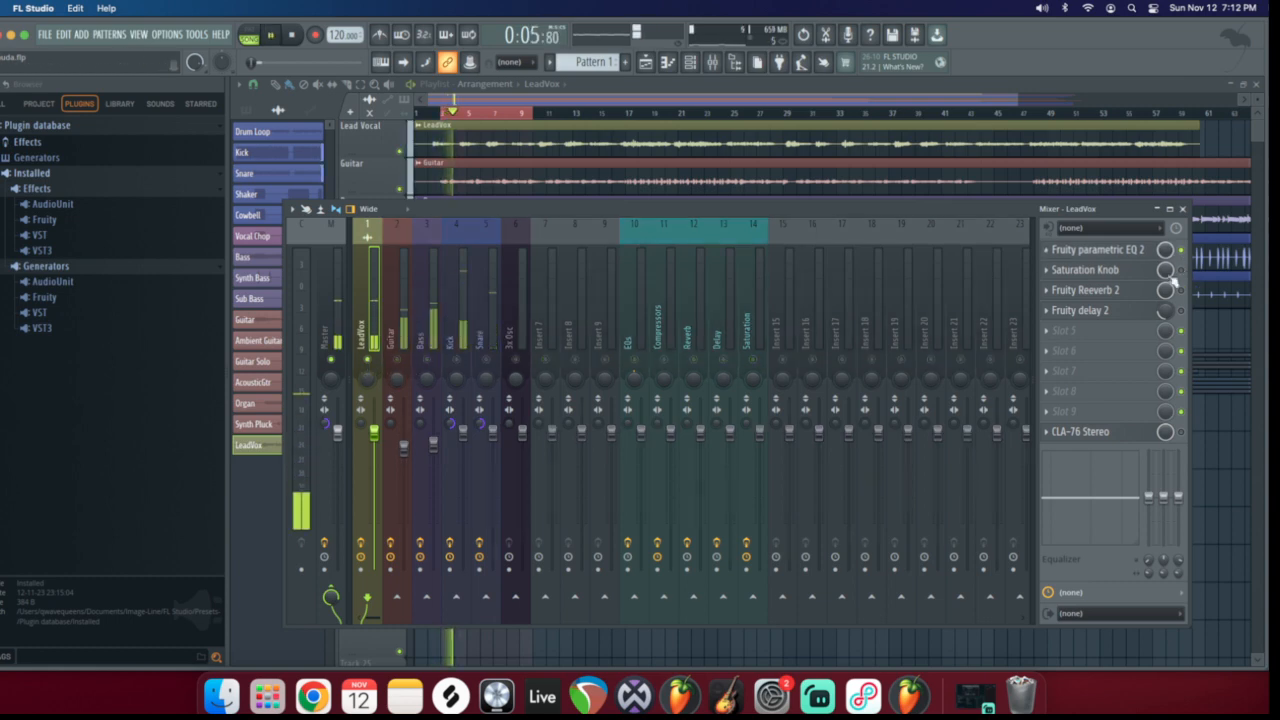
pyautogui.press('space')
pyautogui.click(1122, 270)
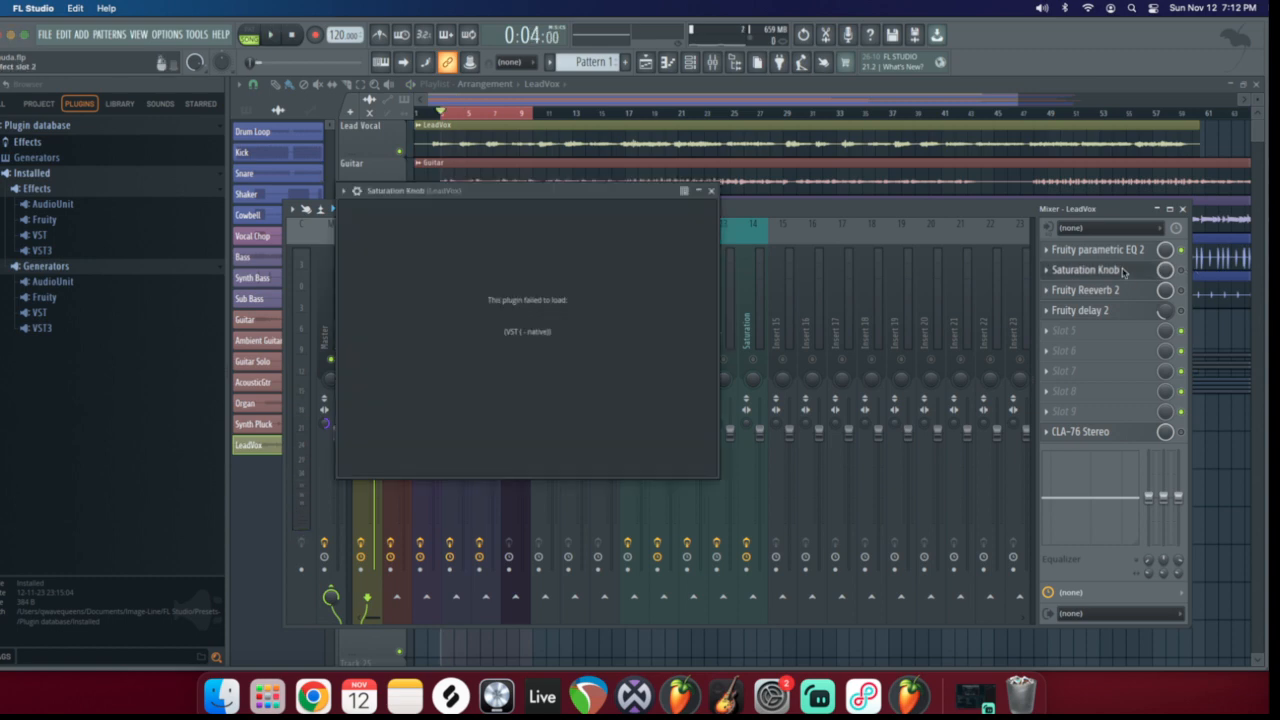
pyautogui.click(1122, 270)
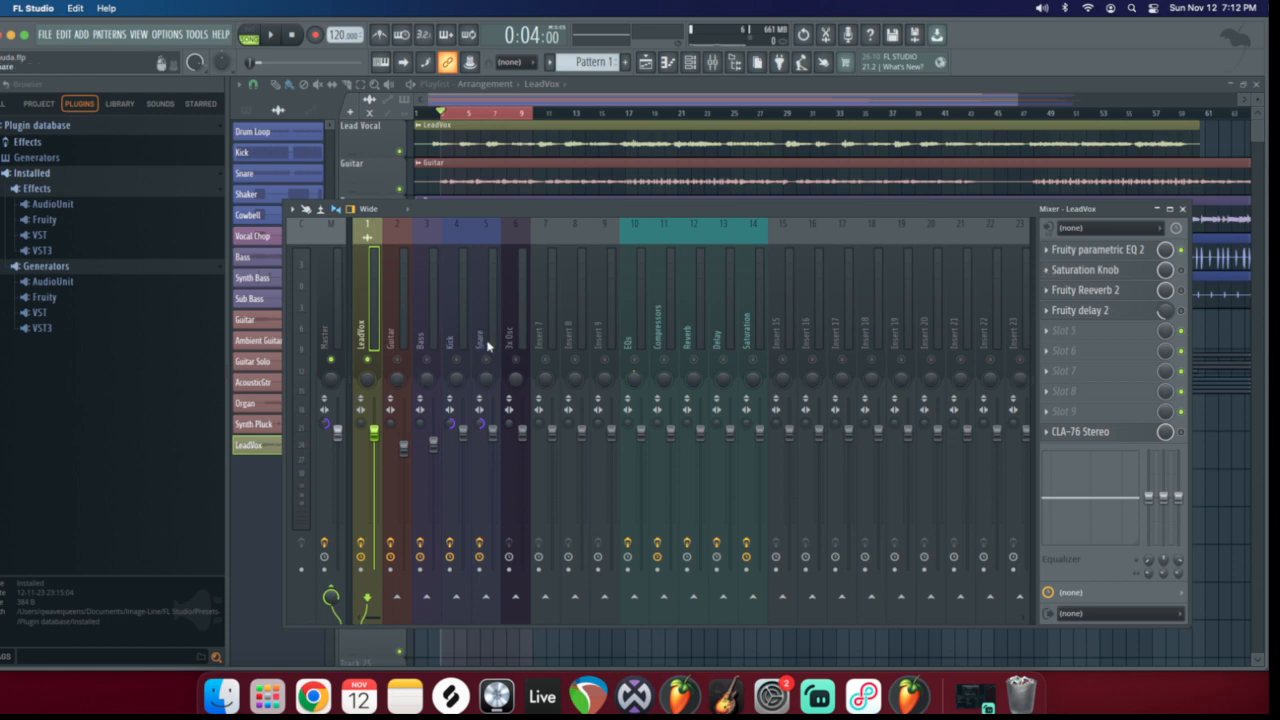
# Compare the effect chains of the Guitar, LeadVox and Snare mixer tracks
pyautogui.click(397, 342)
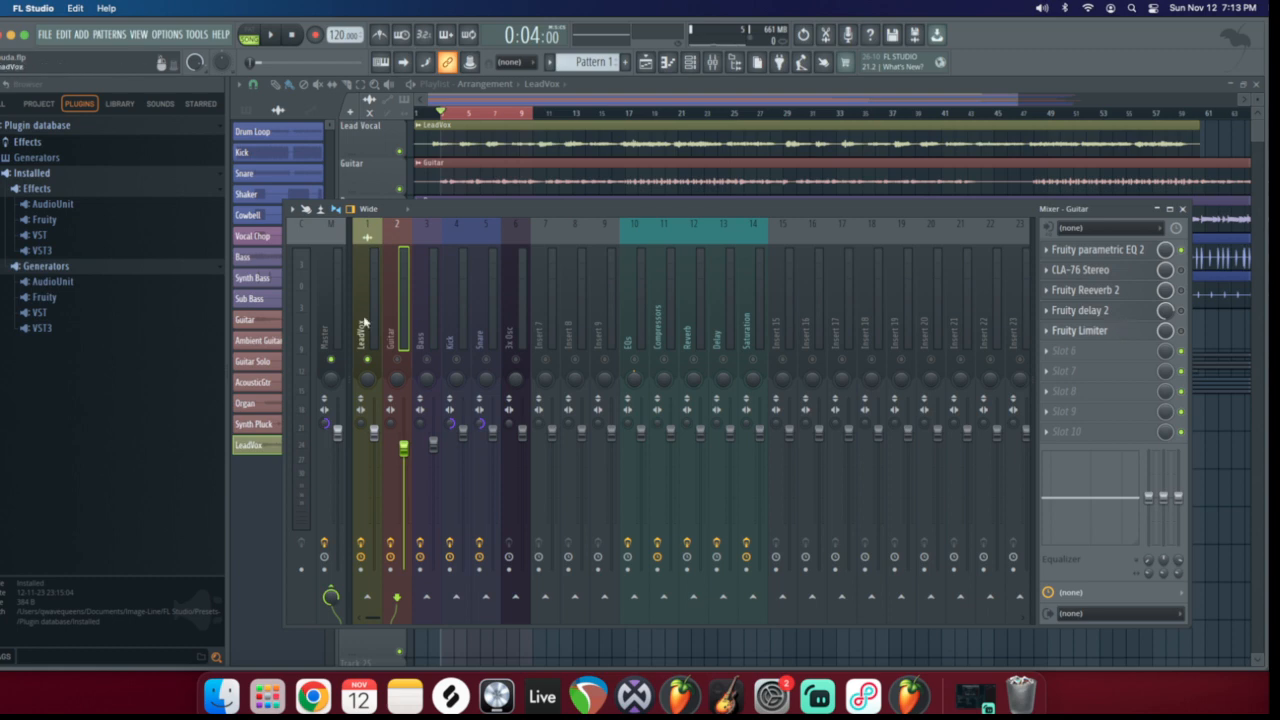
pyautogui.press('Left')
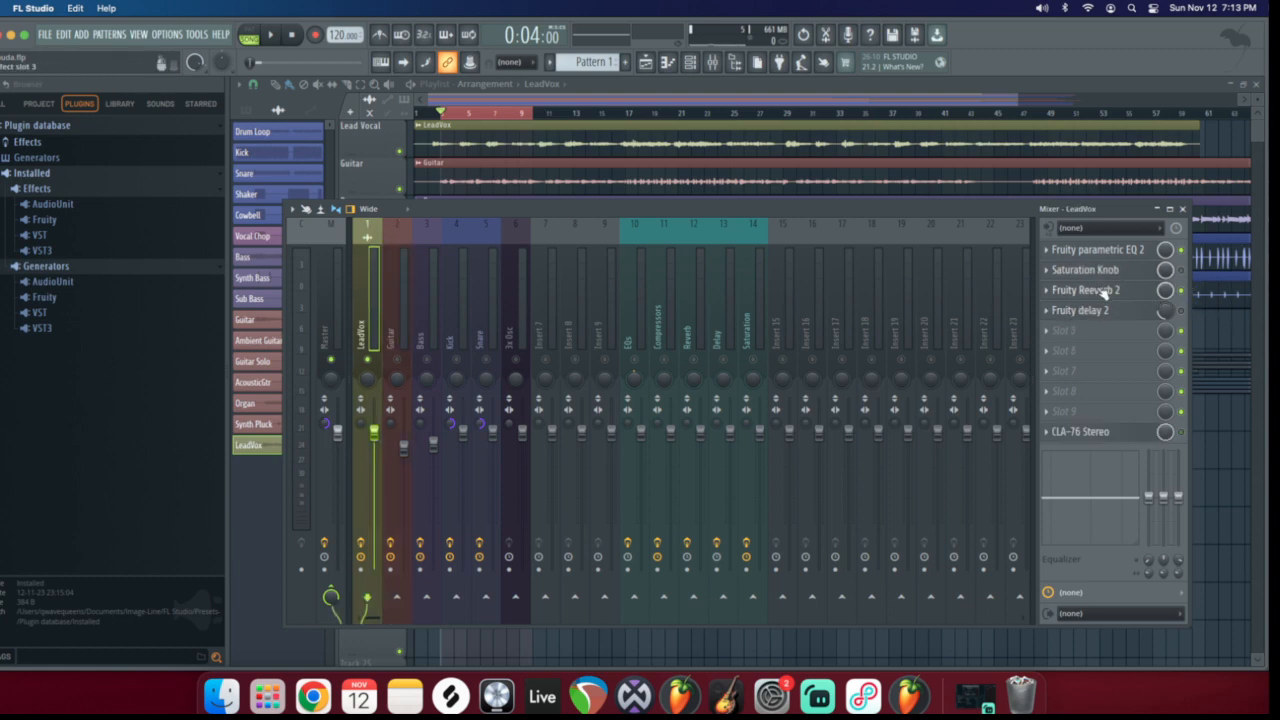
pyautogui.click(474, 297)
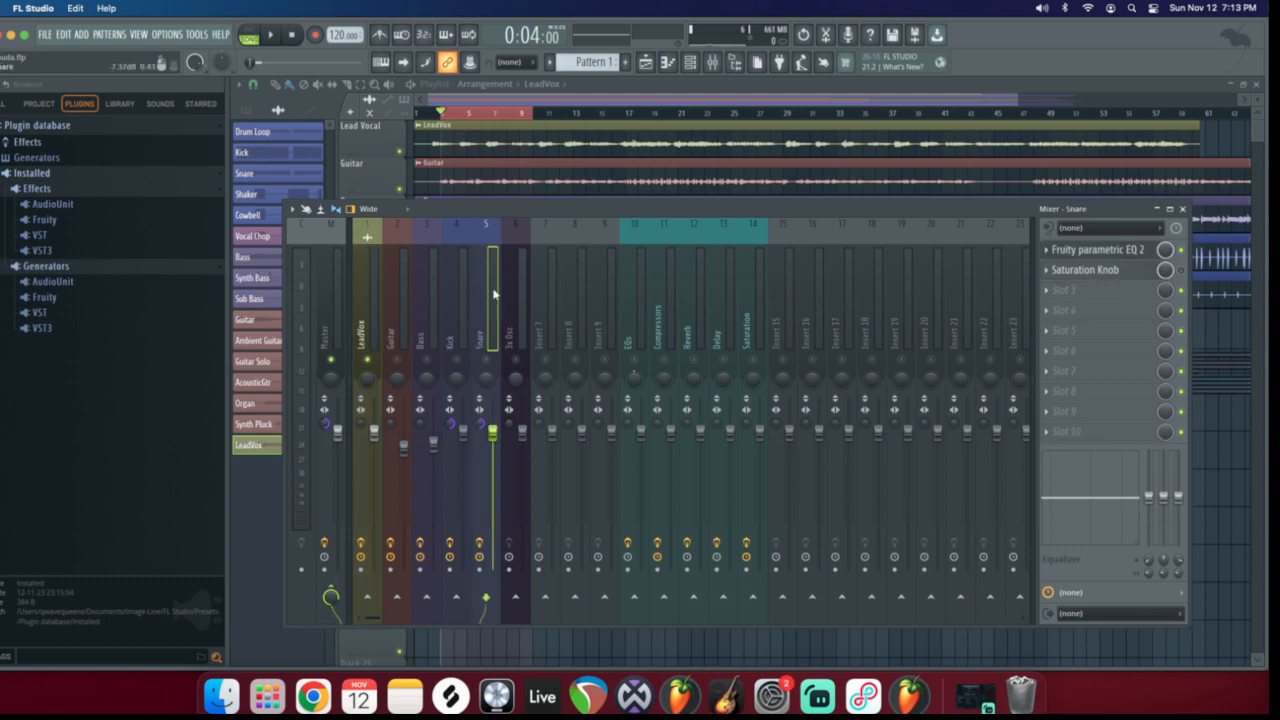
pyautogui.click(372, 318)
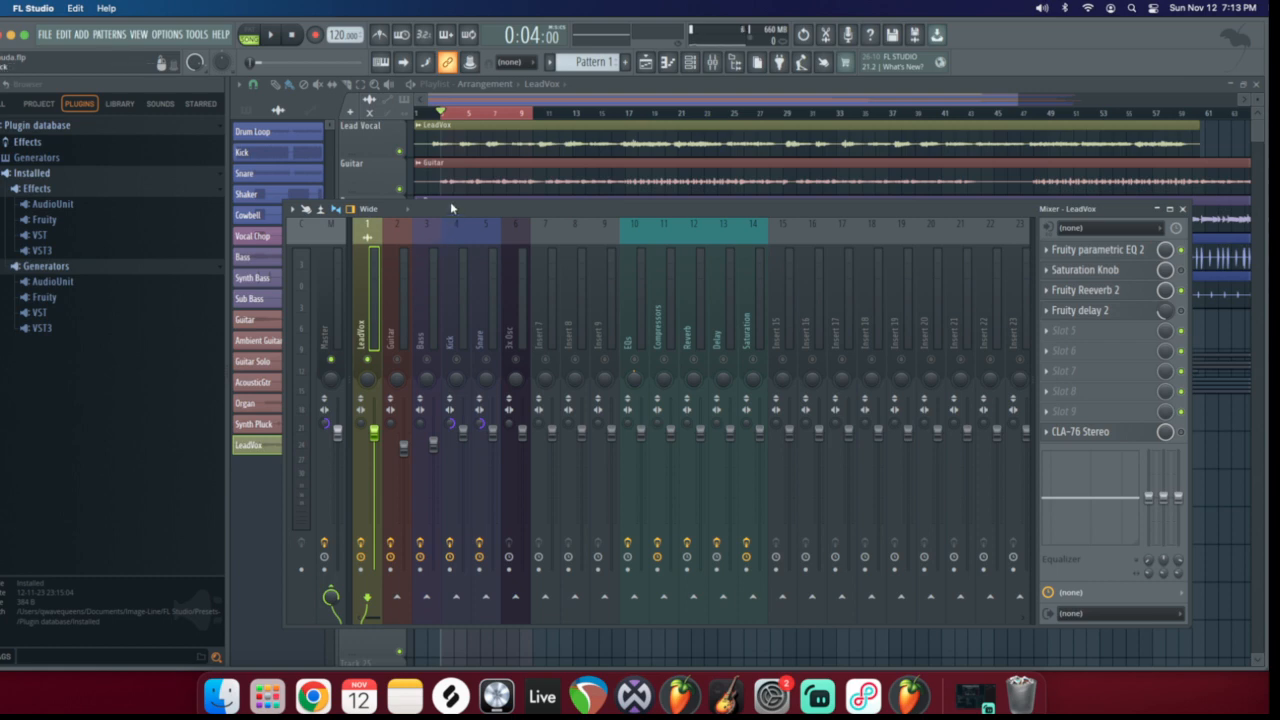
pyautogui.click(490, 328)
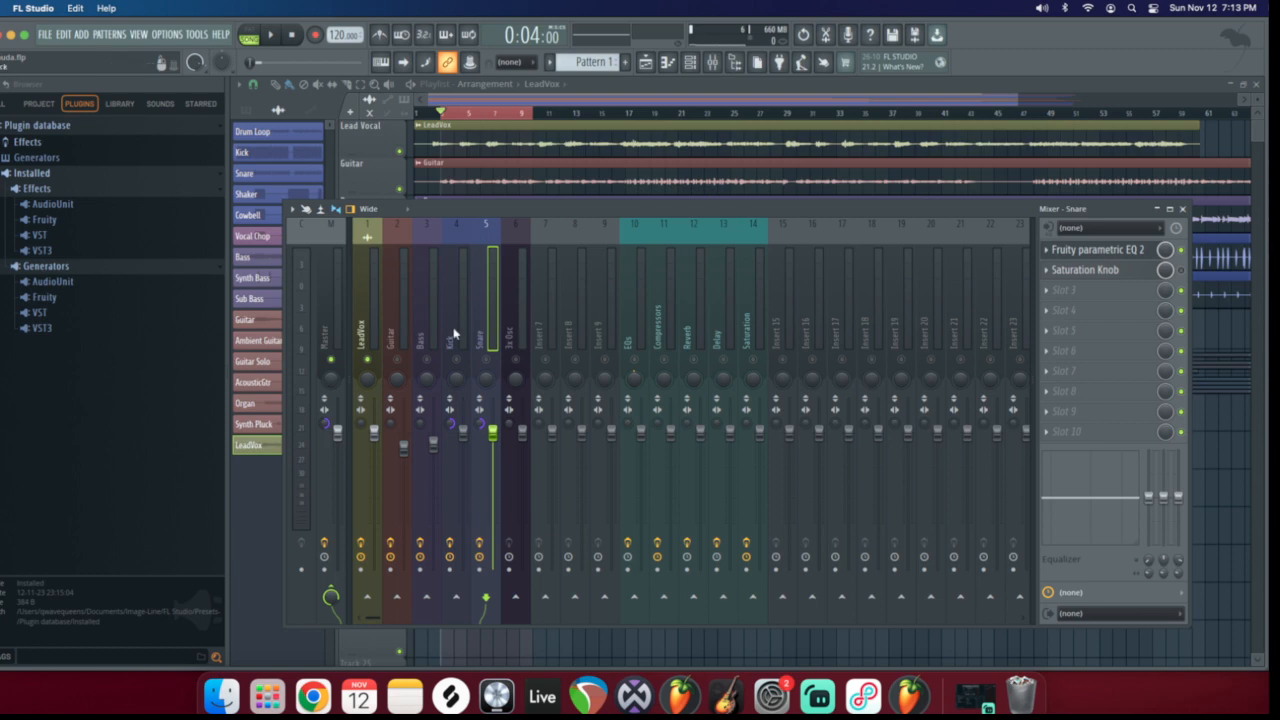
# Open Fruity Reeverb 2 on the LeadVox track and audition the soloed vocal while checking its early reflection and decay controls
pyautogui.click(378, 328)
pyautogui.click(1128, 291)
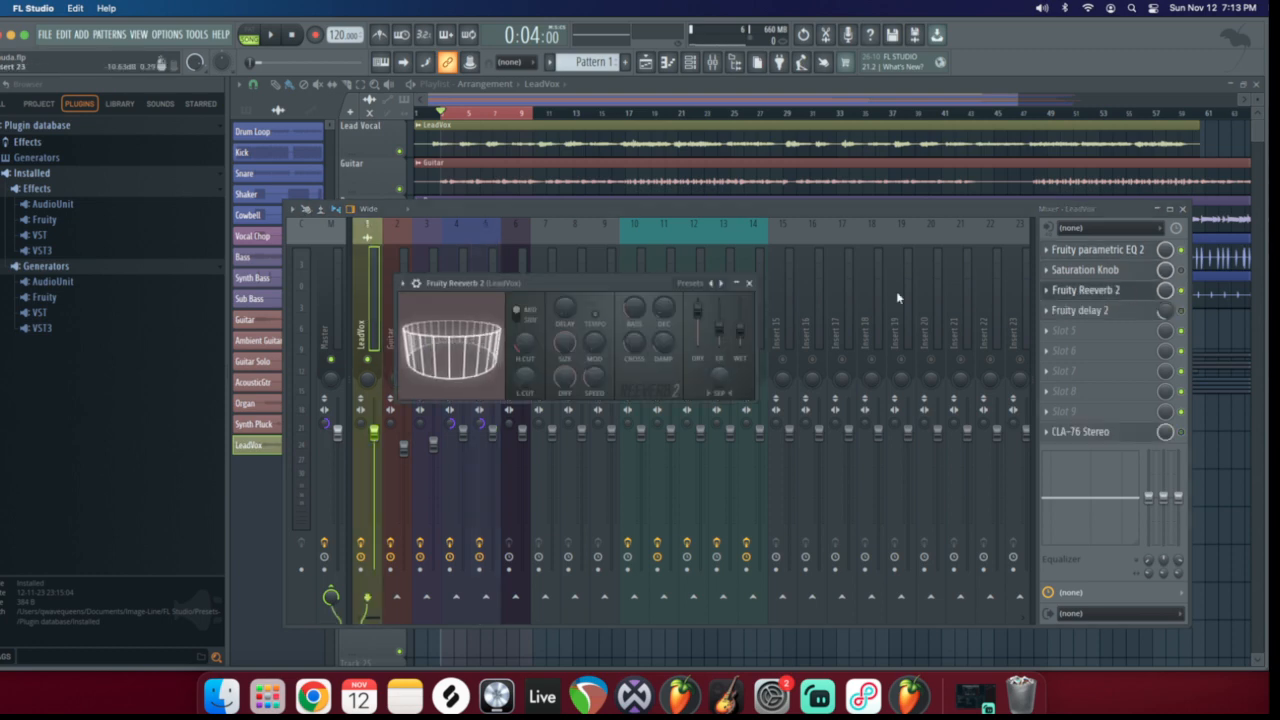
pyautogui.moveTo(543, 284)
pyautogui.mouseDown()
pyautogui.moveTo(527, 302)
pyautogui.moveTo(554, 306)
pyautogui.mouseUp()
pyautogui.press('space')
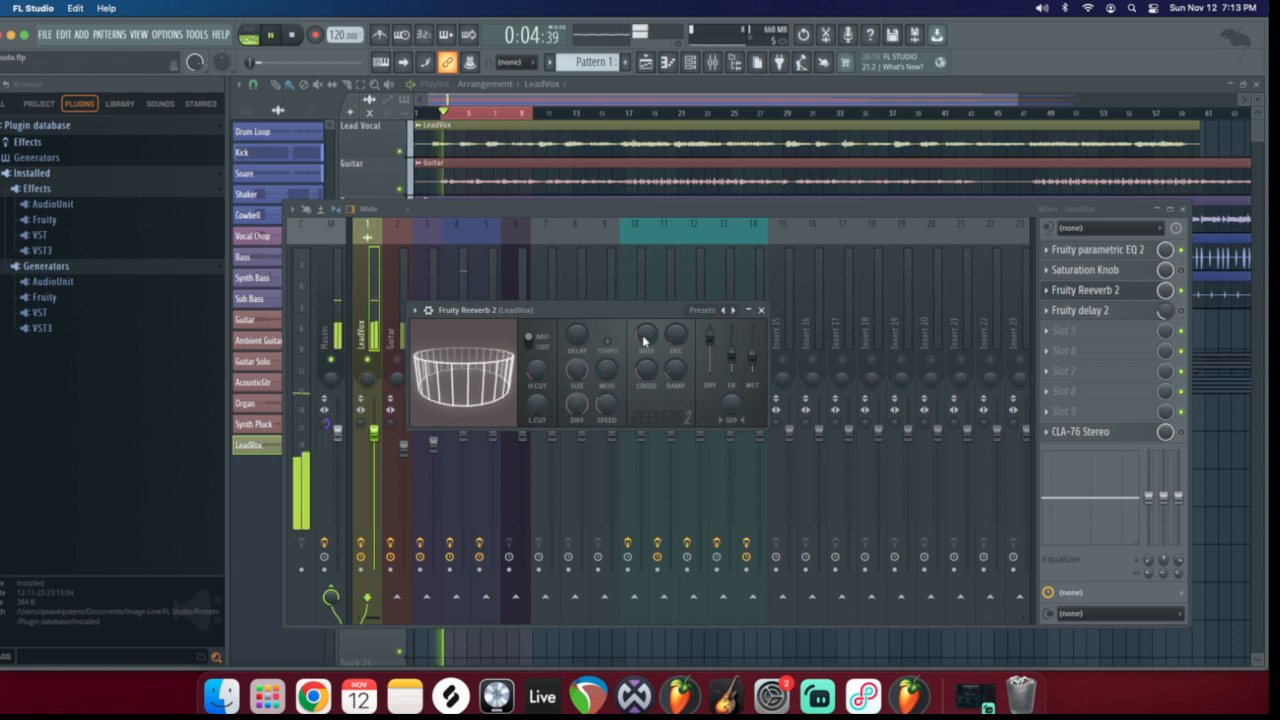
pyautogui.press('space')
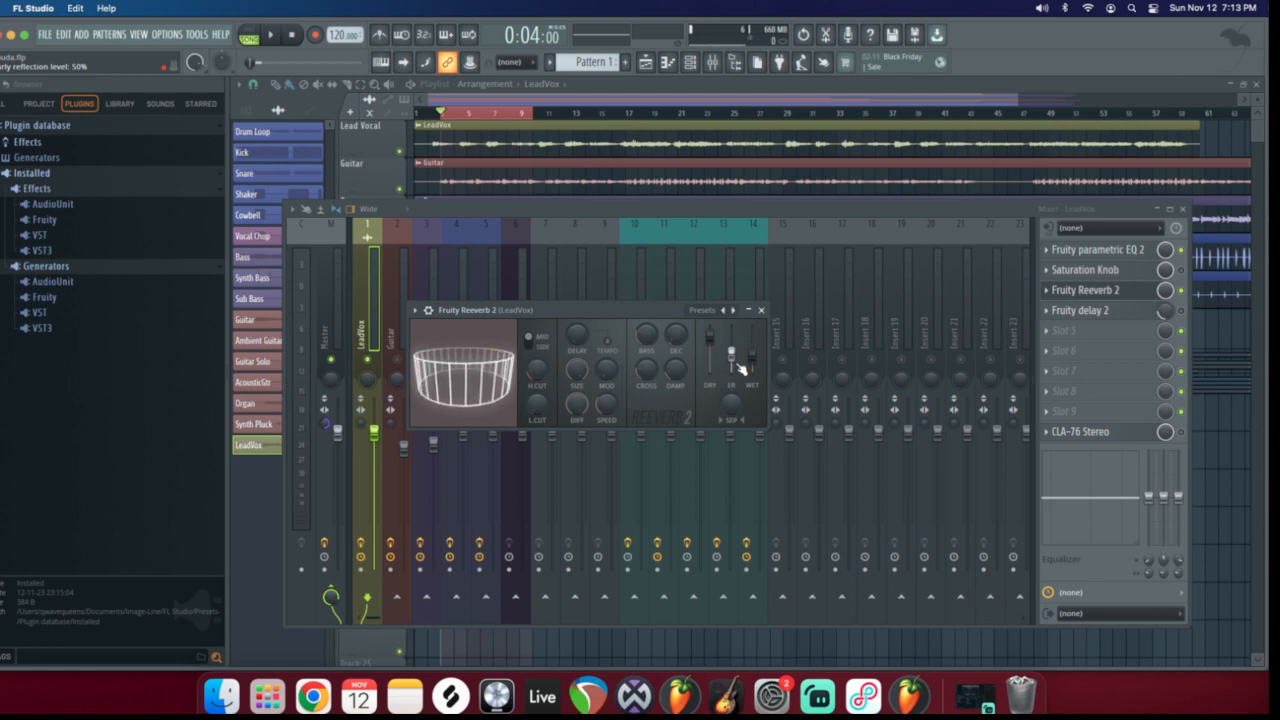
pyautogui.press('space')
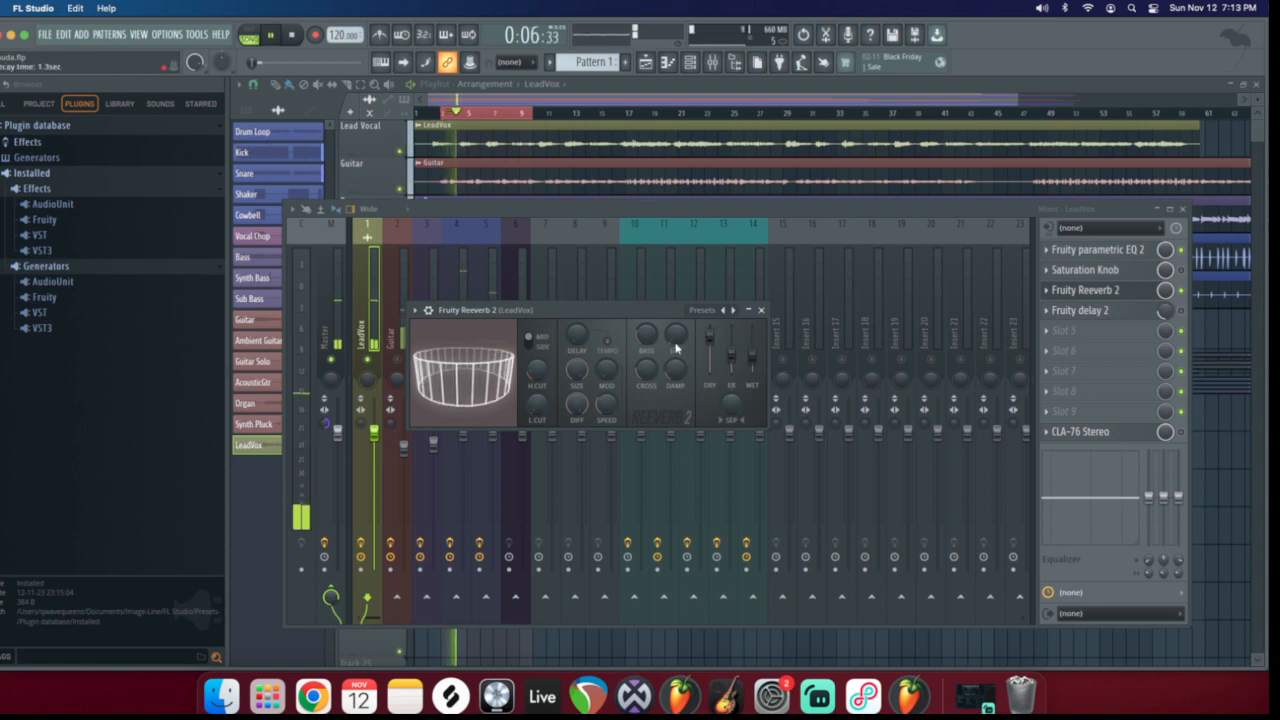
pyautogui.press('space')
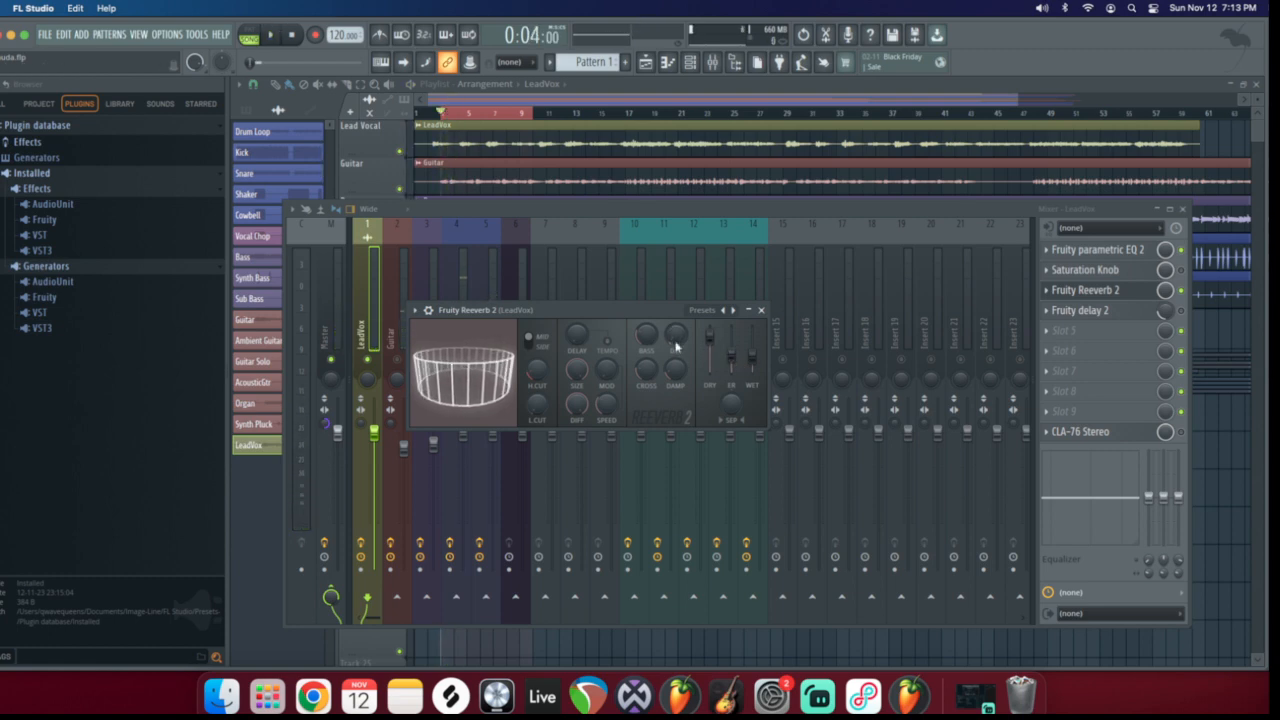
# Unsolo the LeadVox track, try a 7.9 sec decay time in its Fruity Reeverb 2, and audition the loop
pyautogui.click(370, 368)
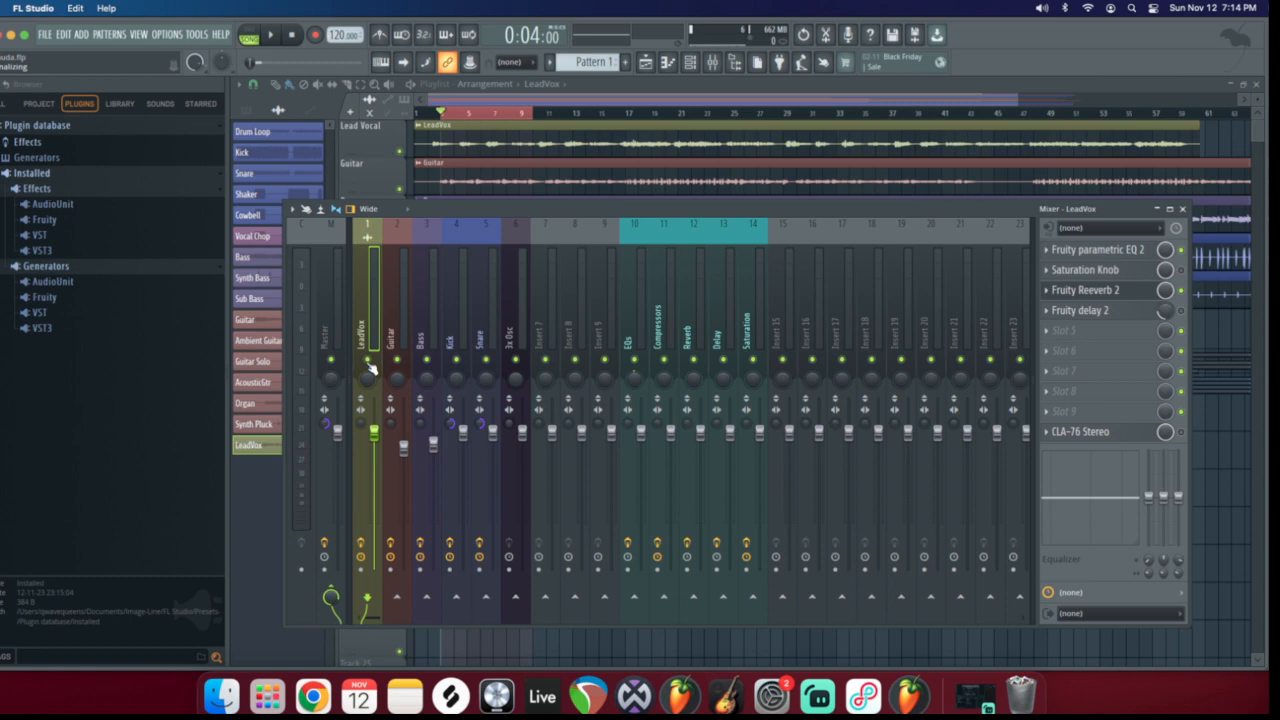
pyautogui.click(1096, 291)
pyautogui.moveTo(676, 335); pyautogui.dragTo(676, 321)
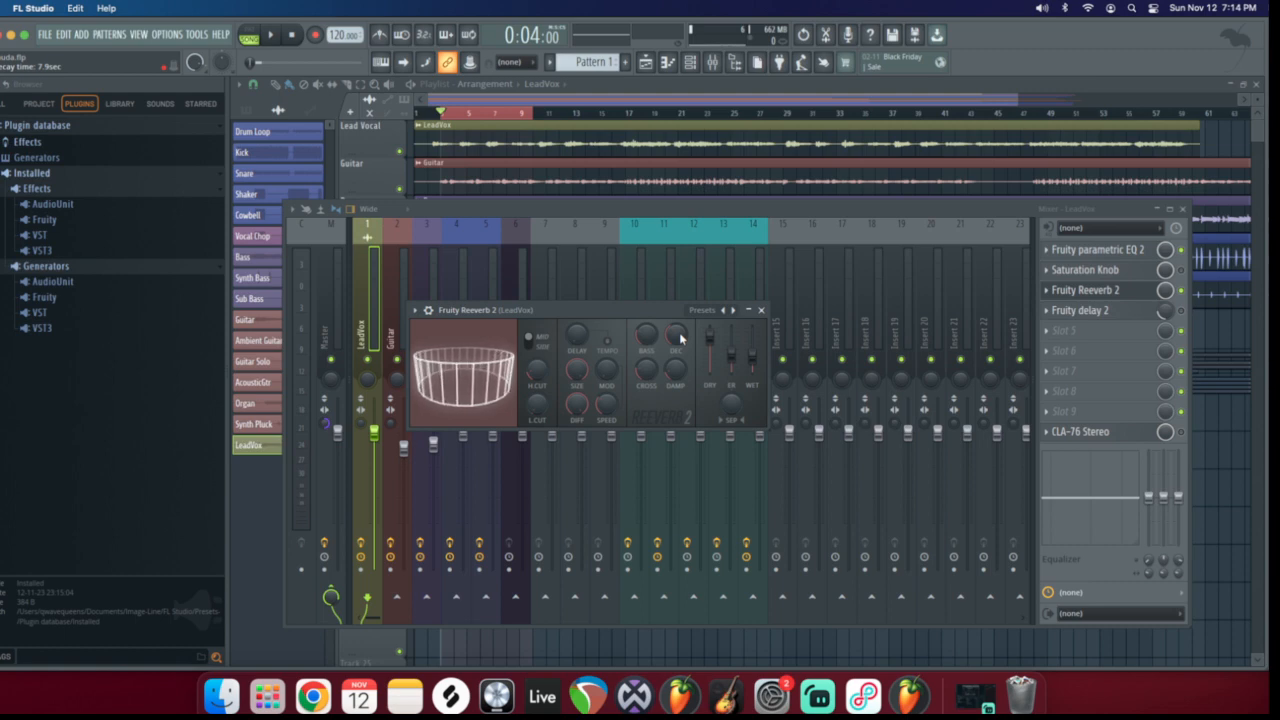
pyautogui.press('space')
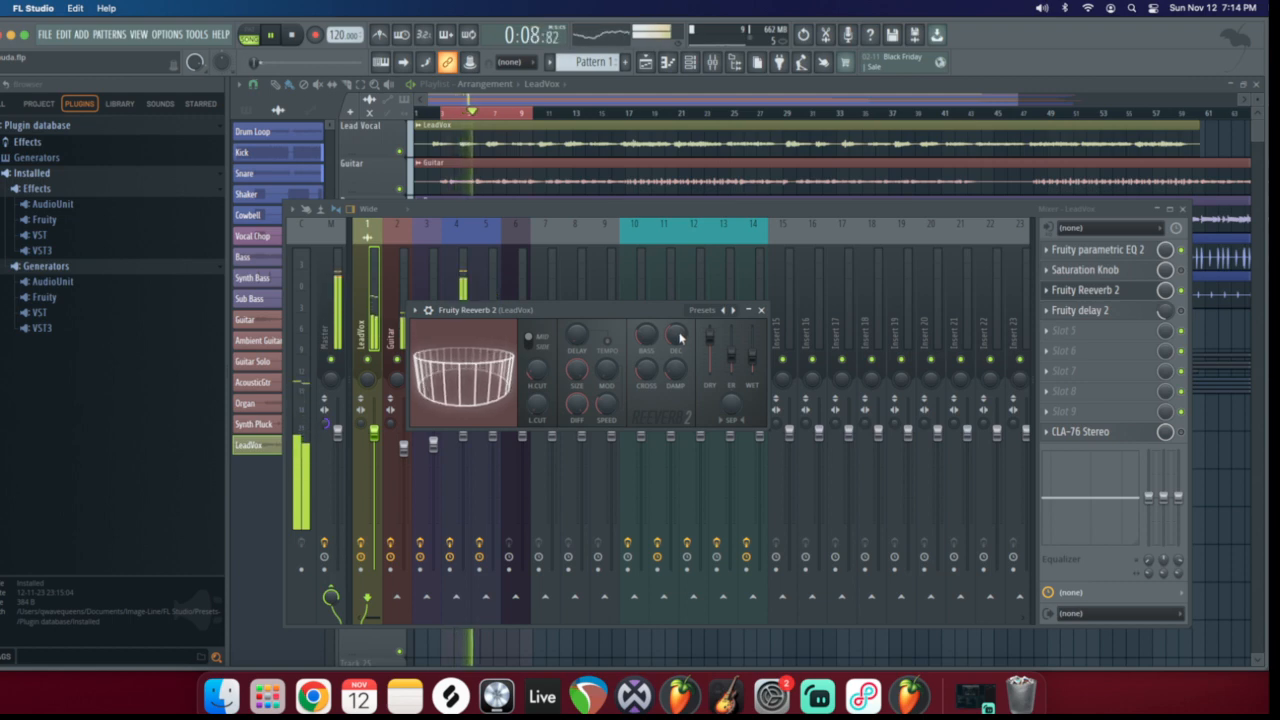
pyautogui.press('space')
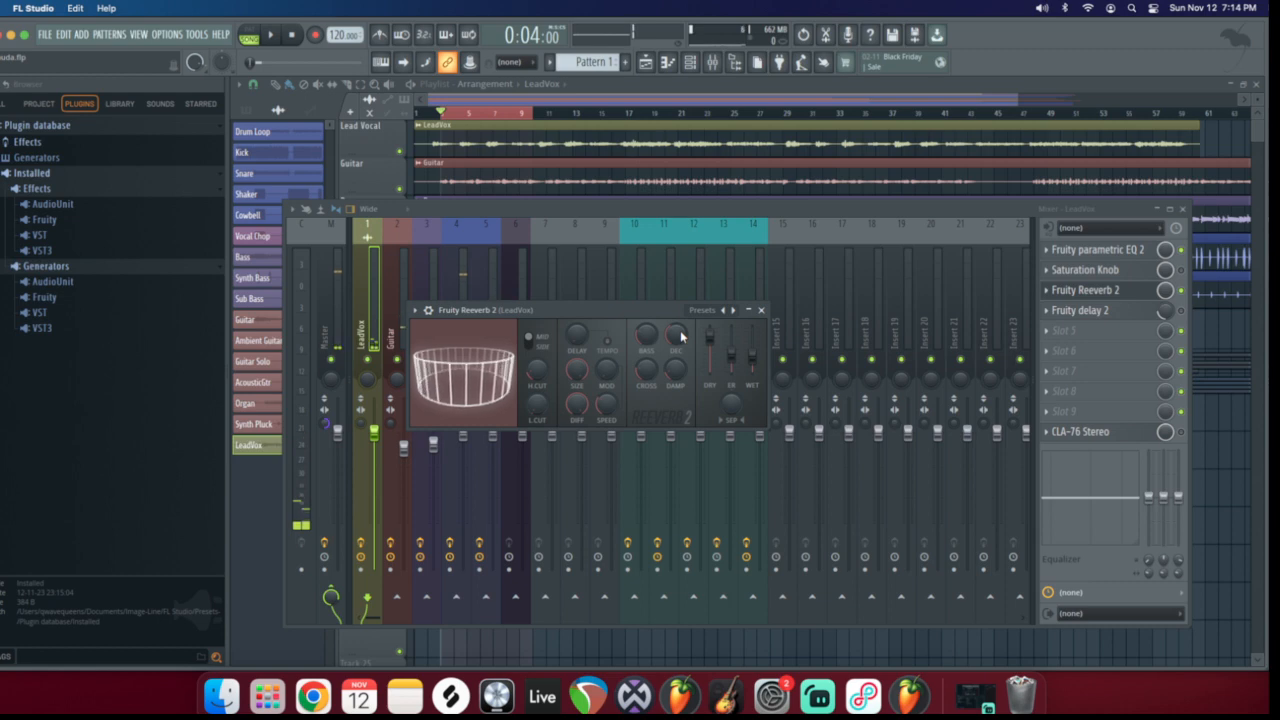
# Set the LeadVox reverb's decay time to 2.5 sec while auditioning the loop
pyautogui.moveTo(681, 334); pyautogui.dragTo(681, 312)
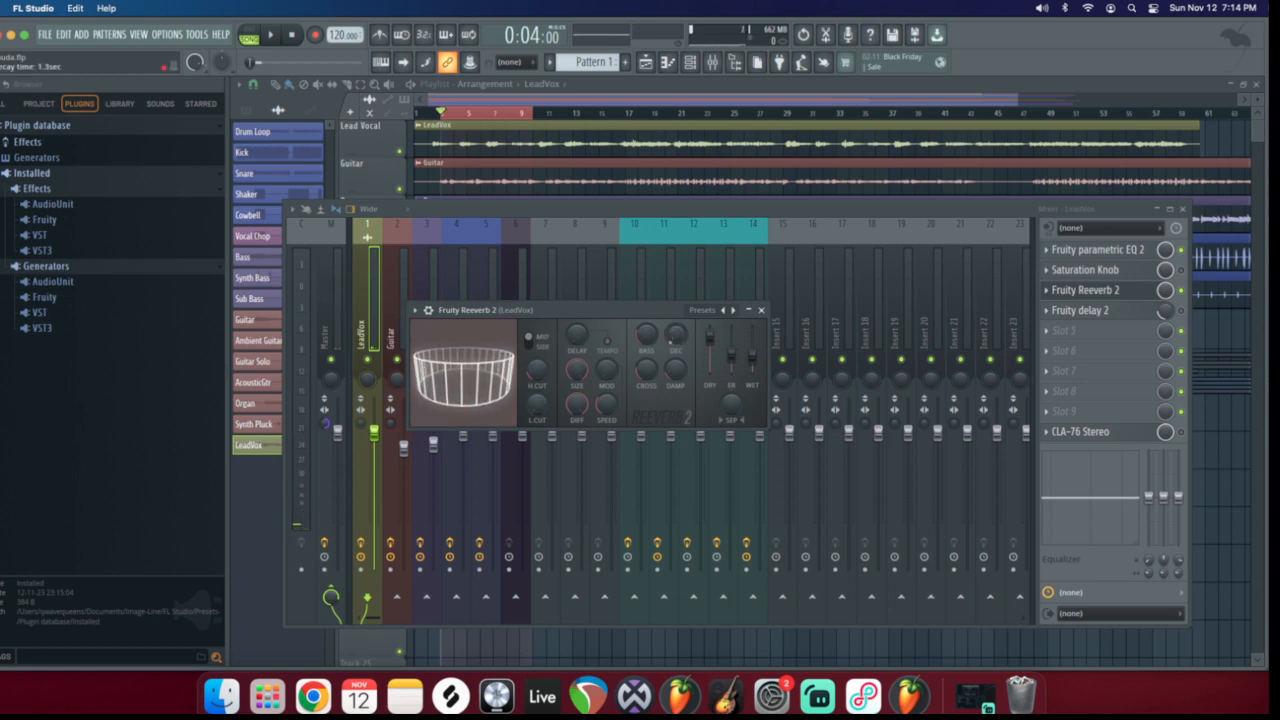
pyautogui.press('space')
pyautogui.moveTo(681, 337); pyautogui.dragTo(681, 333)
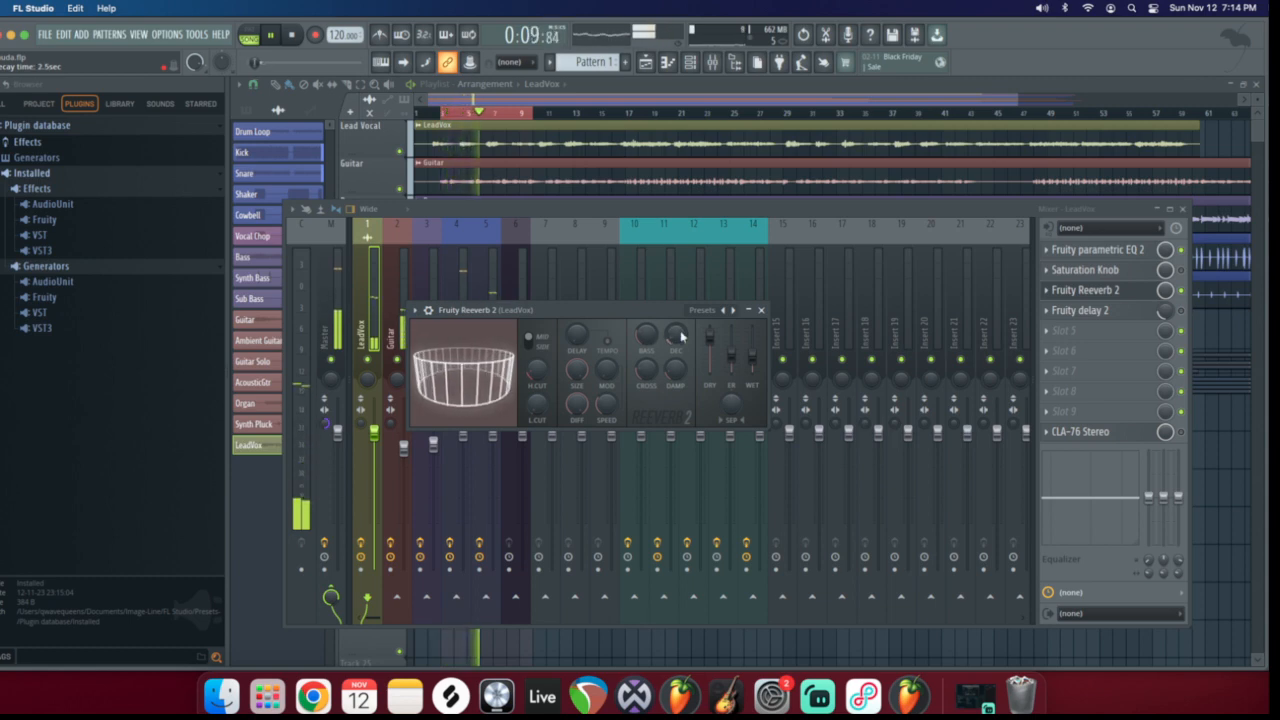
pyautogui.press('space')
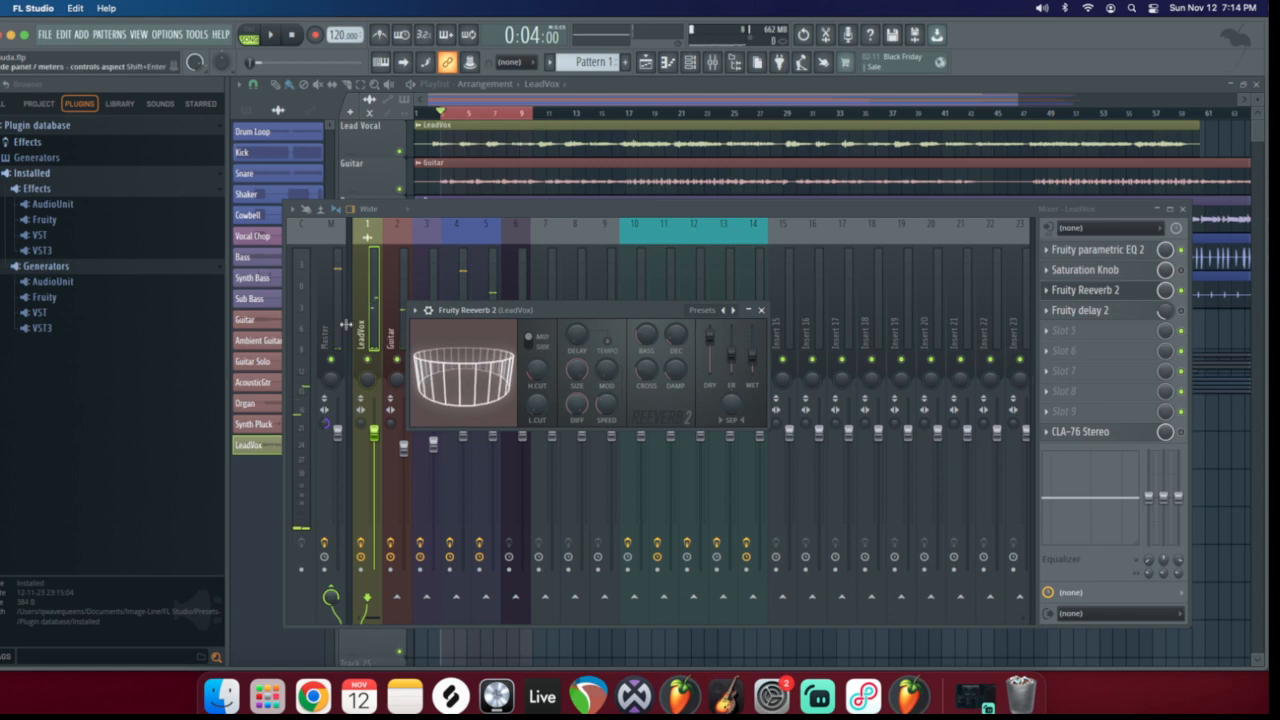
# Solo the LeadVox track again and audition its Fruity Reeverb 2 decay on the vocal alone
pyautogui.click(380, 368)
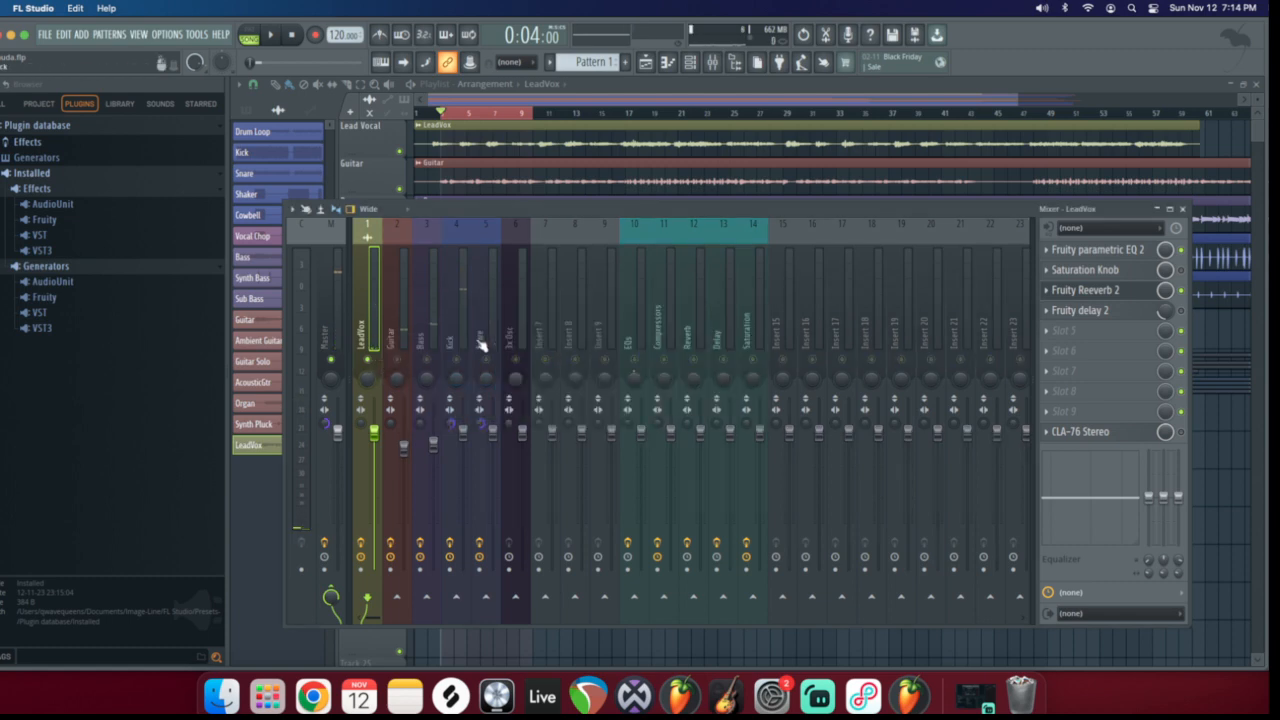
pyautogui.click(1080, 290)
pyautogui.press('space')
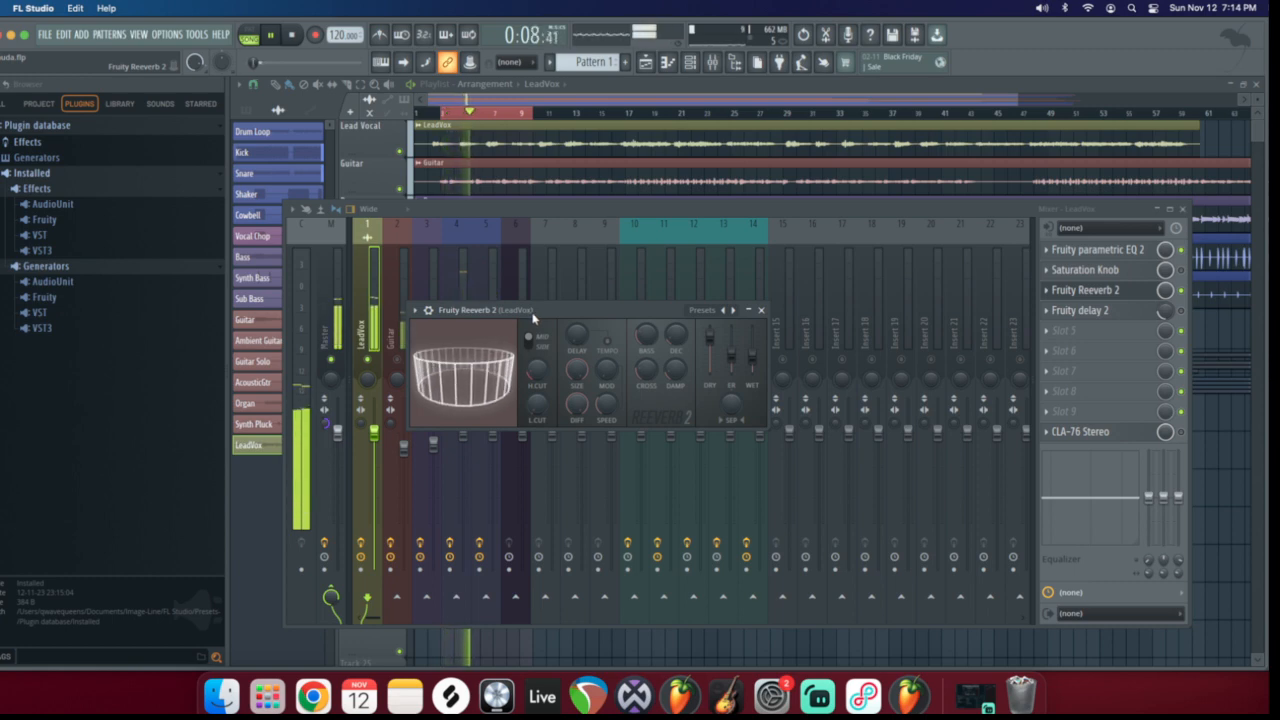
pyautogui.press('space')
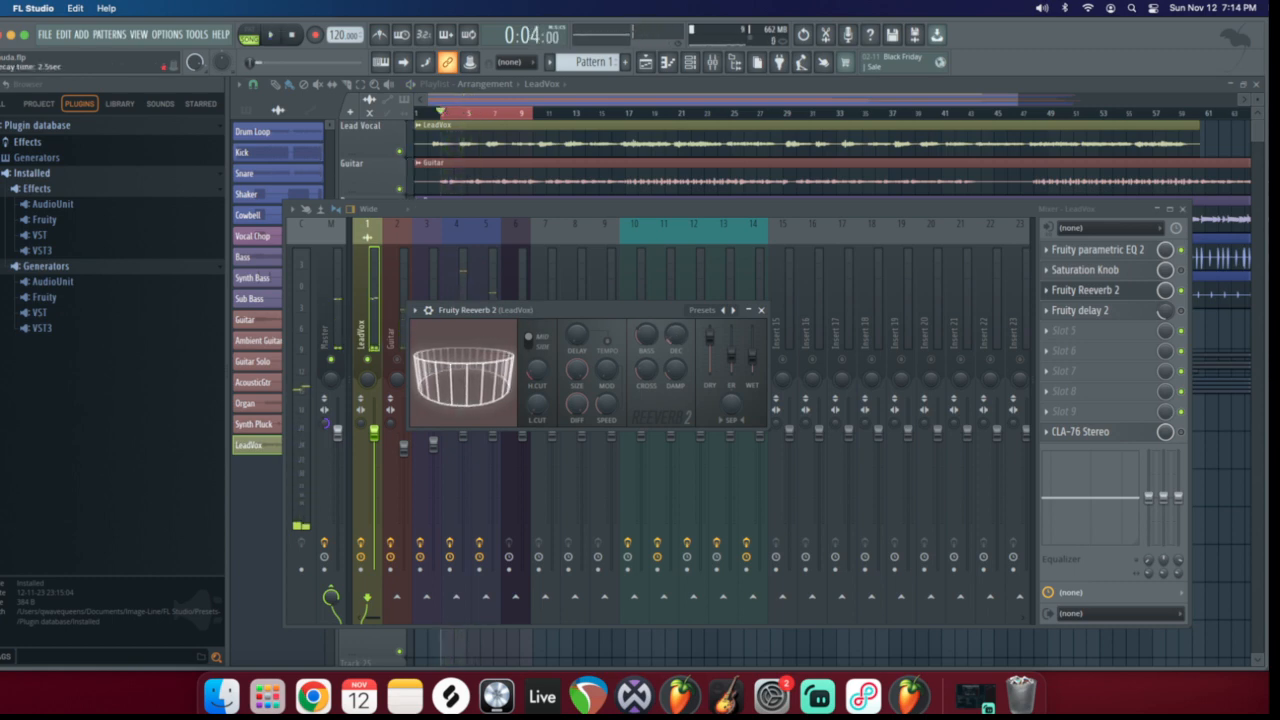
pyautogui.press('space')
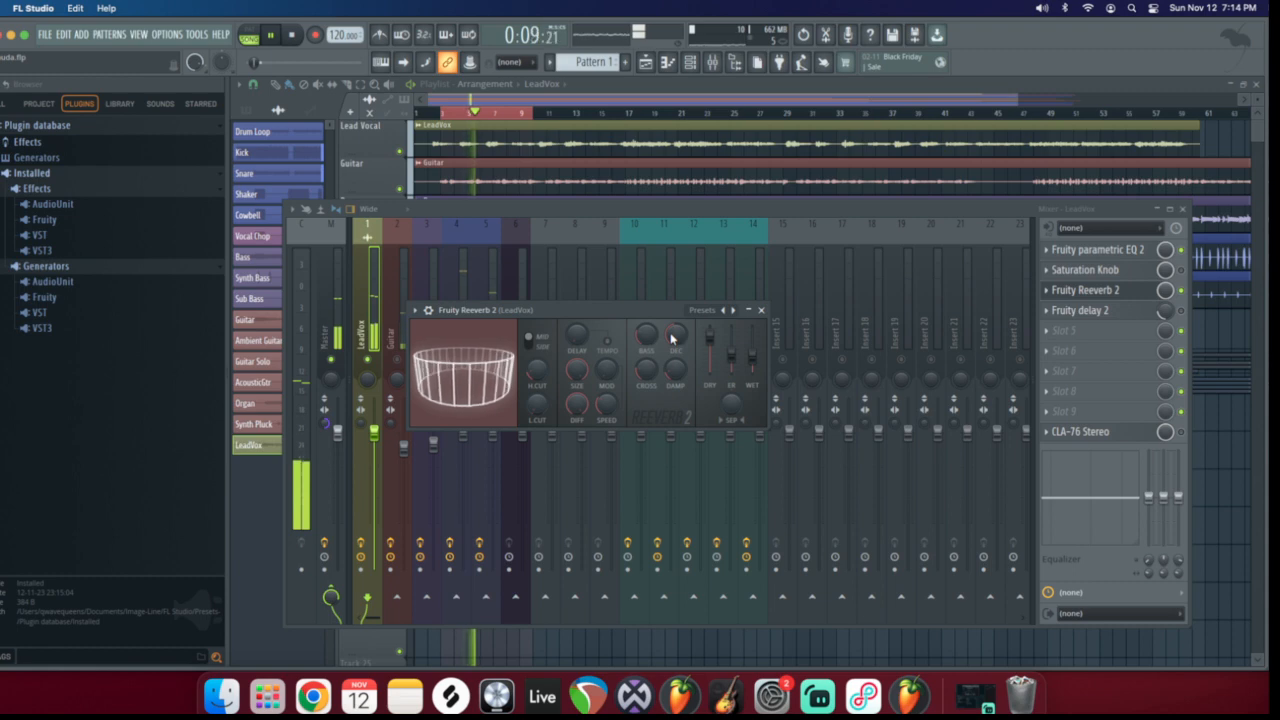
pyautogui.press('space')
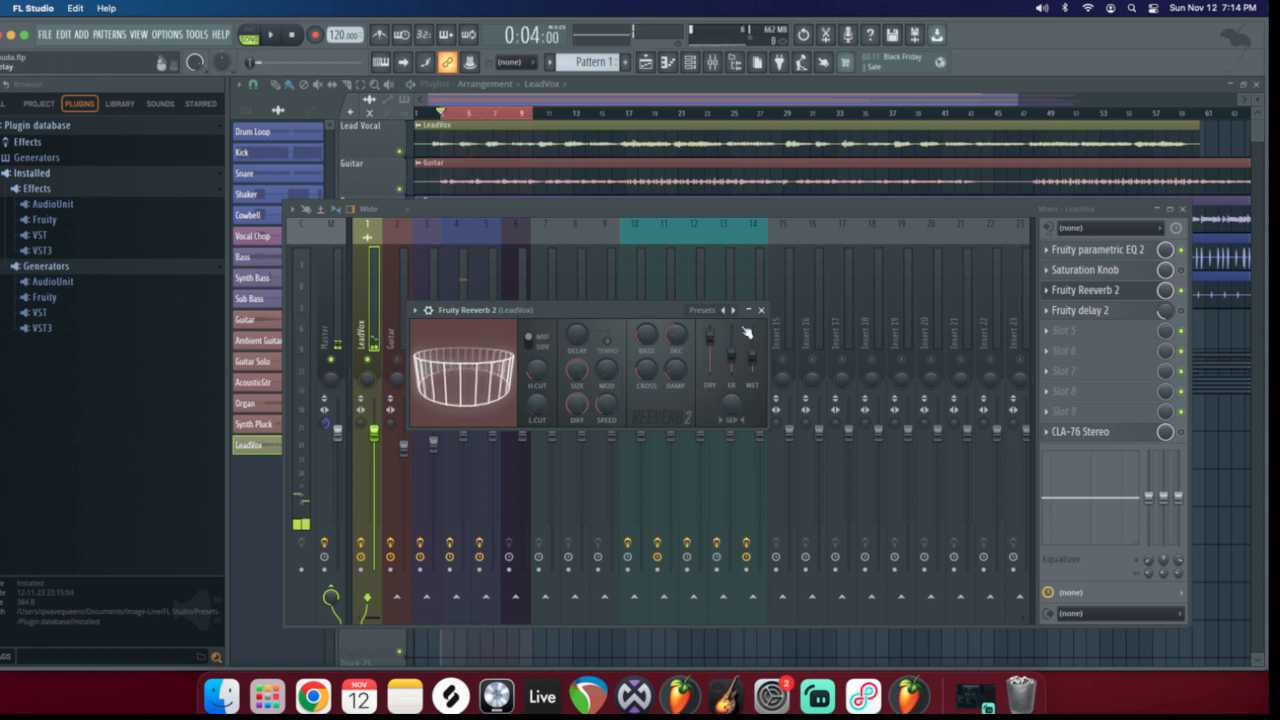
# Set the LeadVox reverb's wet level to 45%, close the plugin window and audition the soloed vocal briefly
pyautogui.scroll(-10, 675, 340)
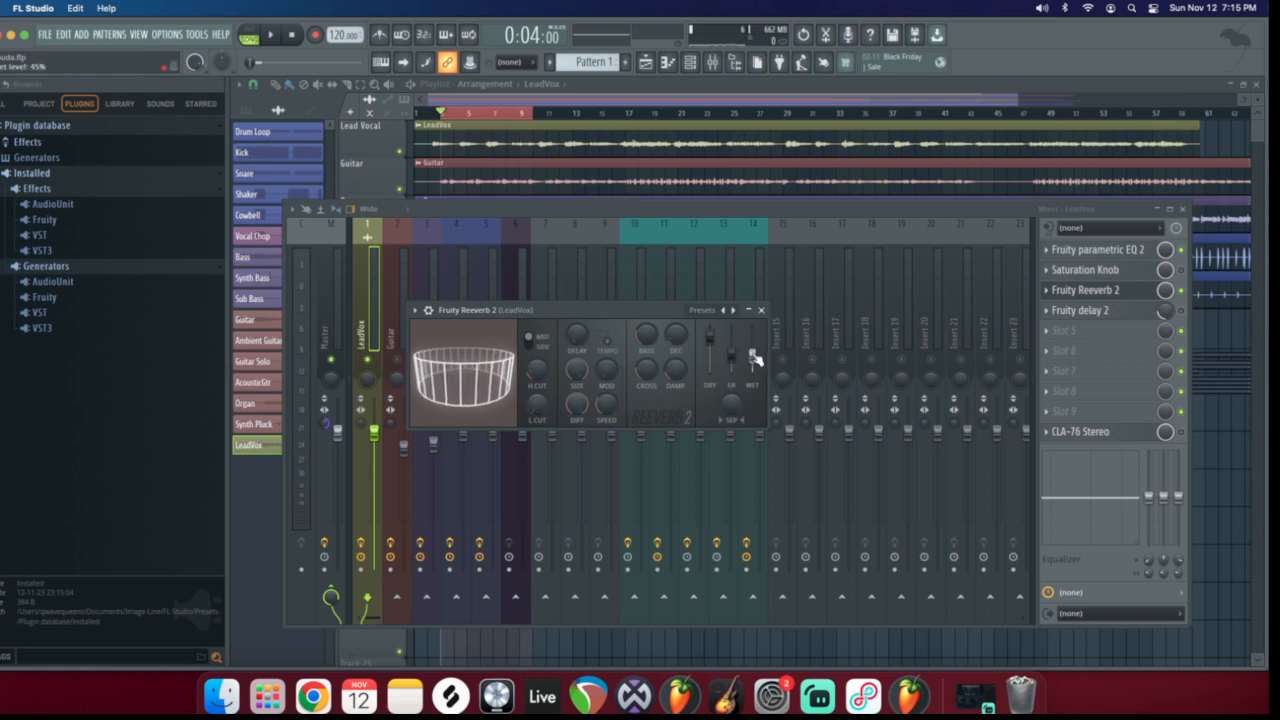
pyautogui.click(761, 310)
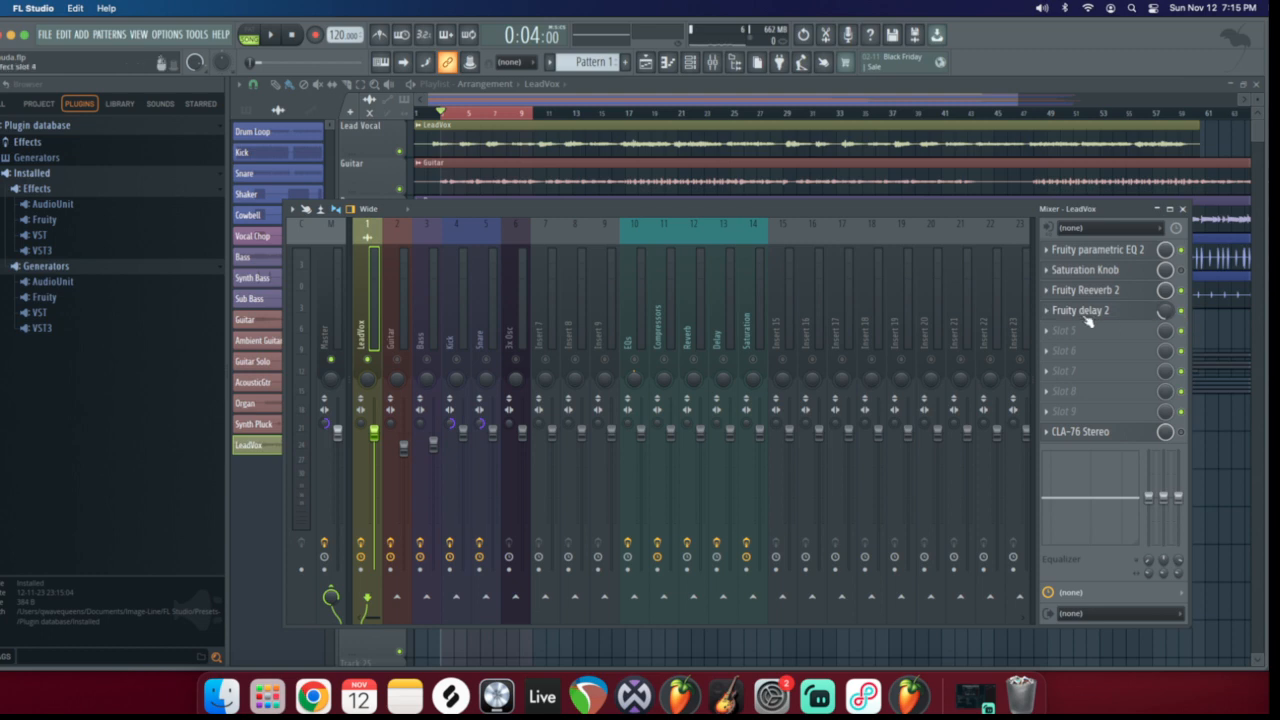
pyautogui.press('space')
pyautogui.press('space')
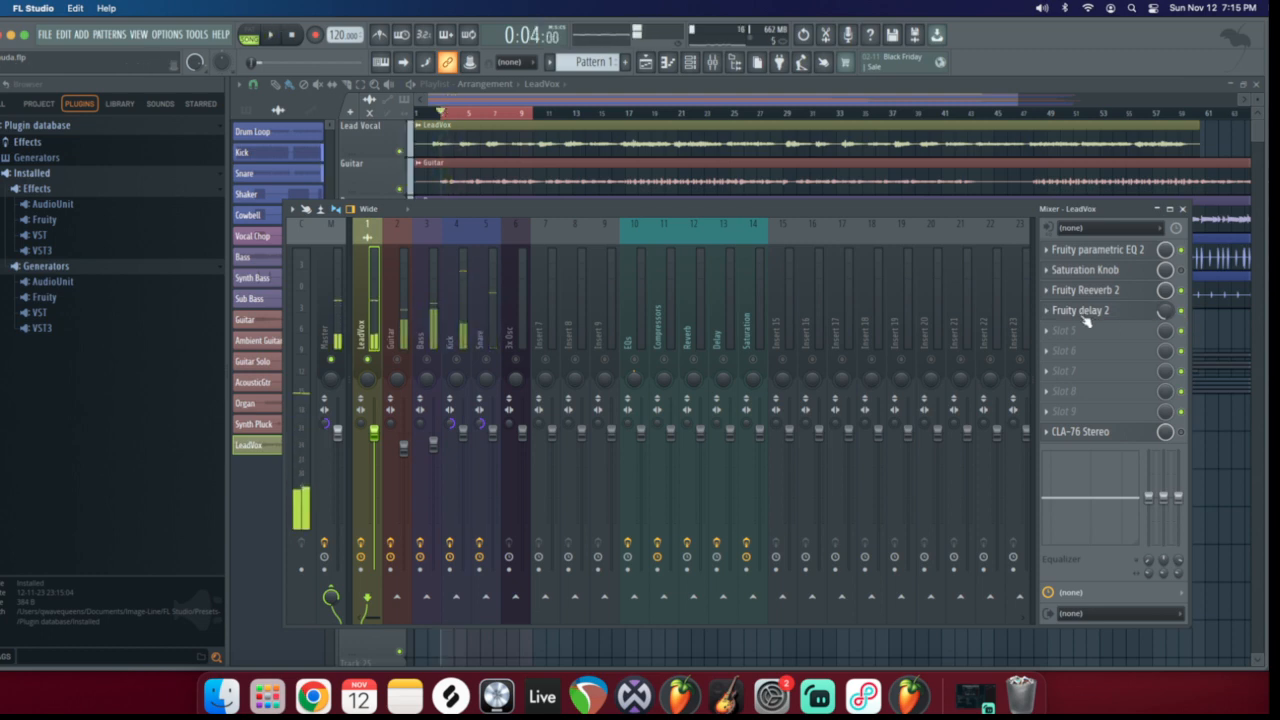
# Reset the Master track's stereo separation to its default and audition the soloed vocal
pyautogui.rightClick(326, 424)
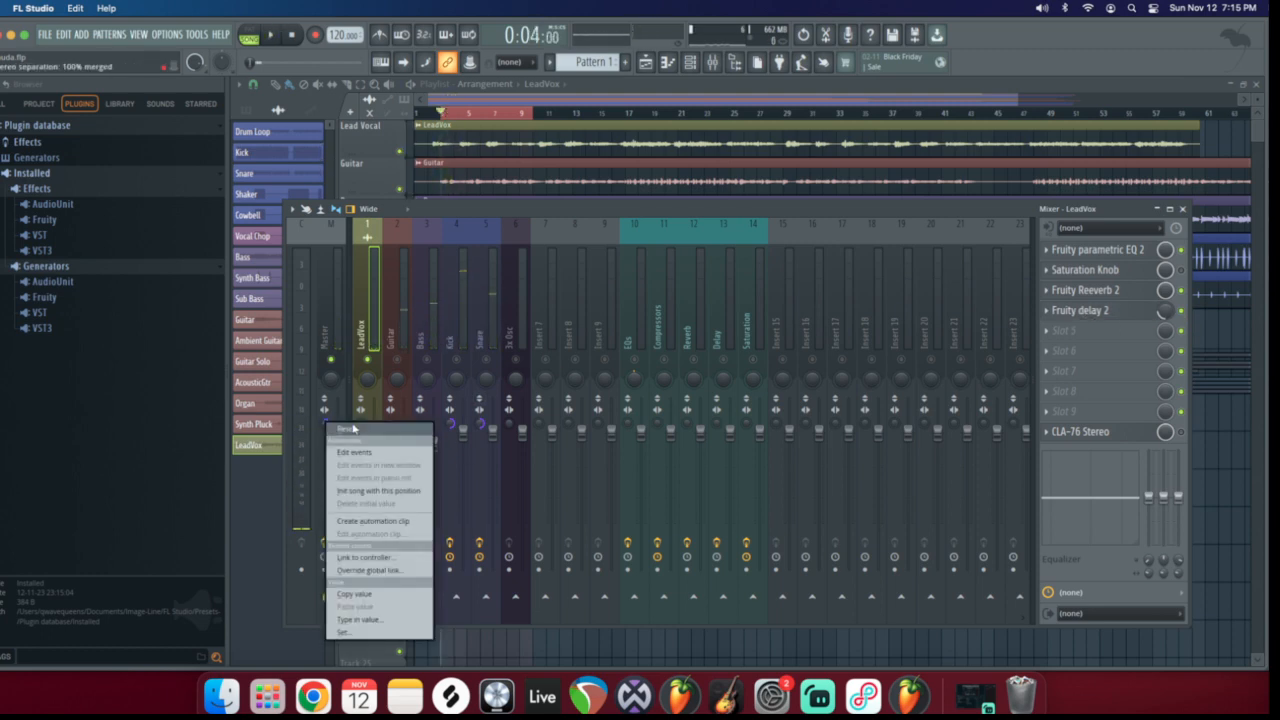
pyautogui.click(335, 417)
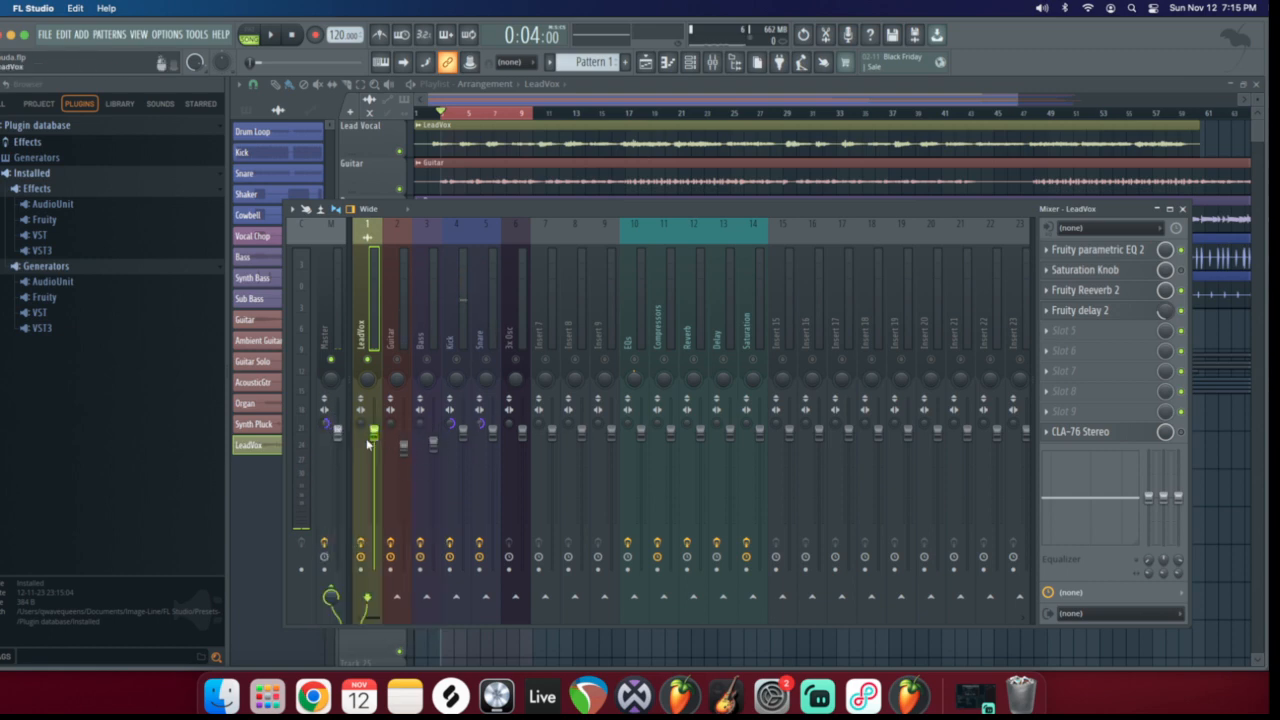
pyautogui.rightClick(326, 424)
pyautogui.click(334, 428)
pyautogui.press('space')
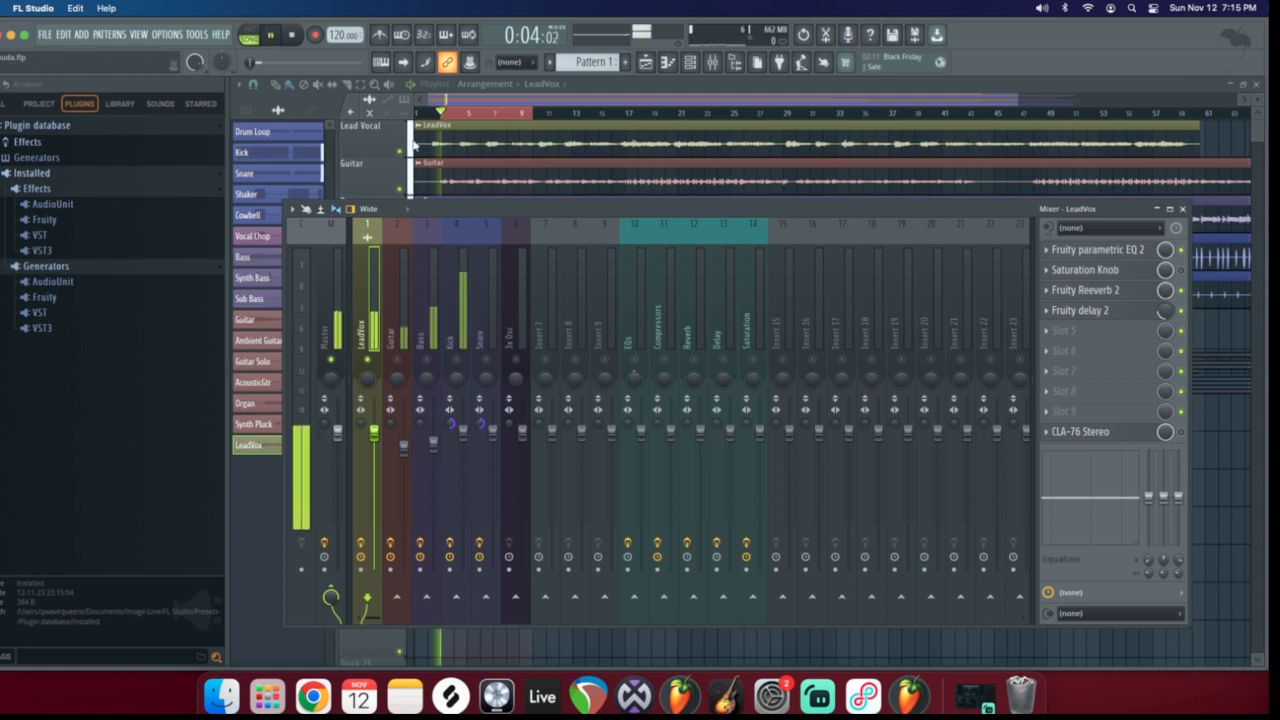
pyautogui.press('space')
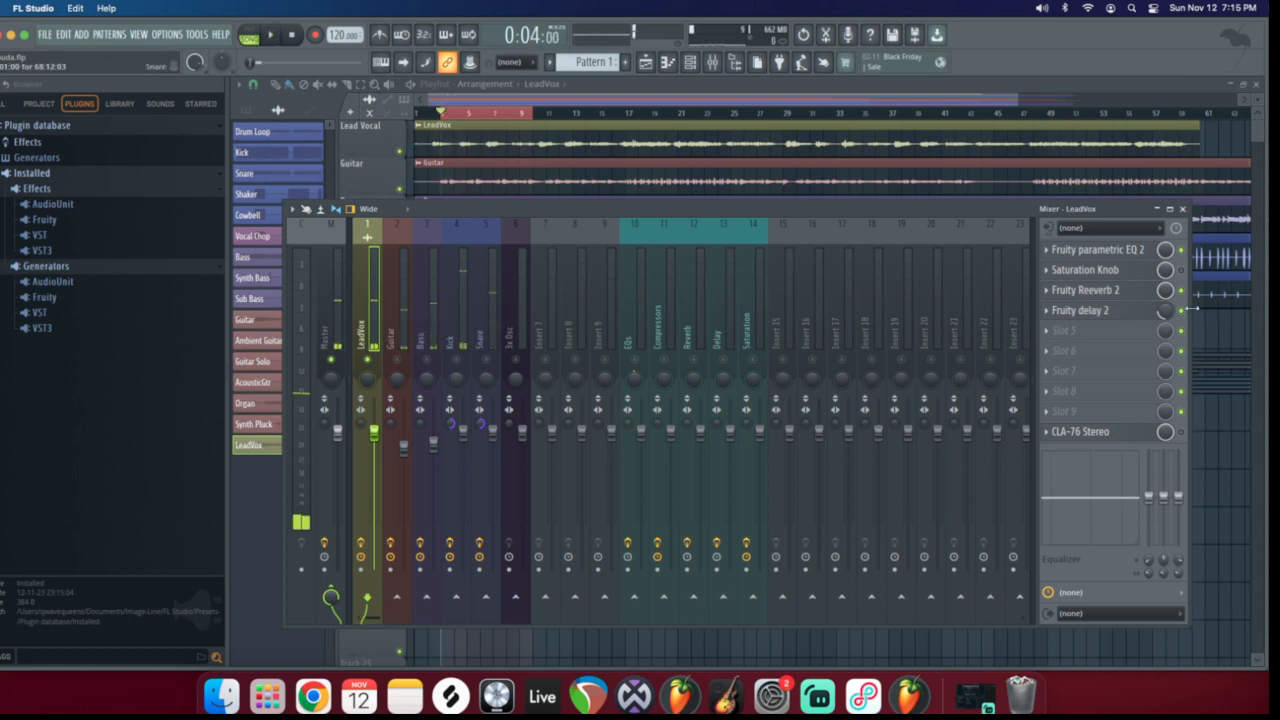
# Audition the soloed LeadVox track with Fruity Reeverb 2 and Fruity delay 2 bypassed, and again with both enabled
pyautogui.press('space')
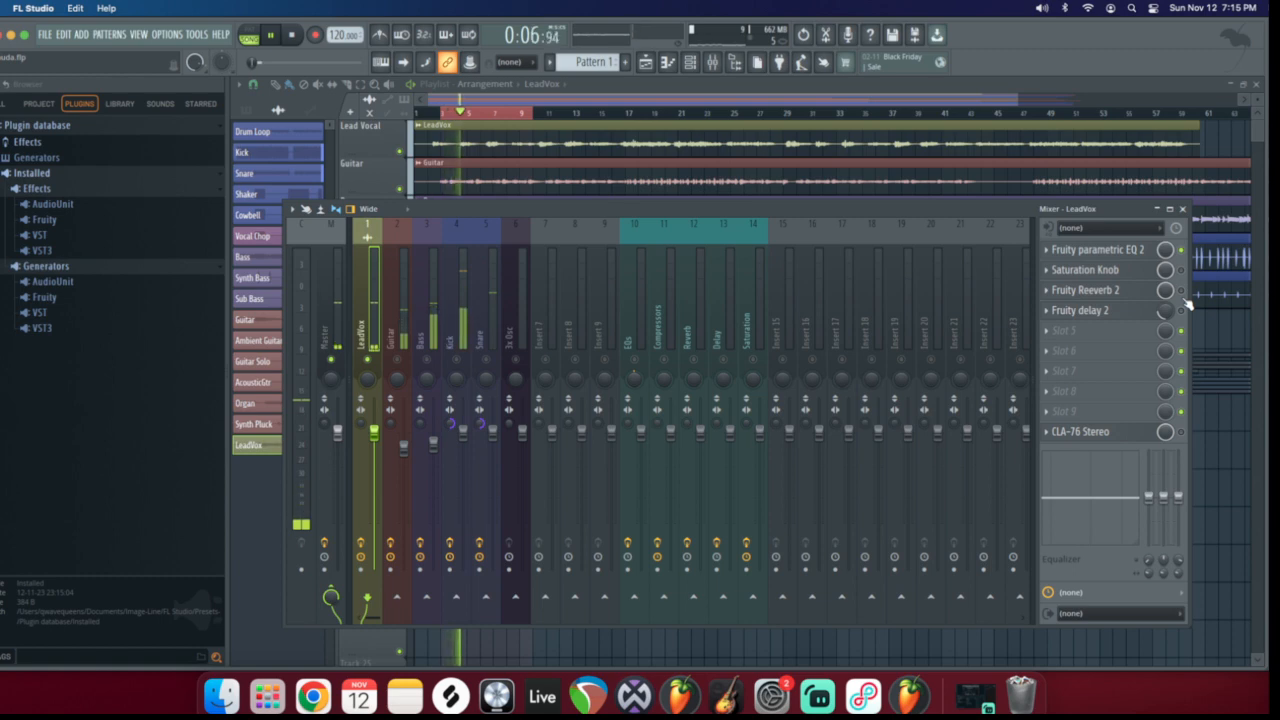
pyautogui.press('space')
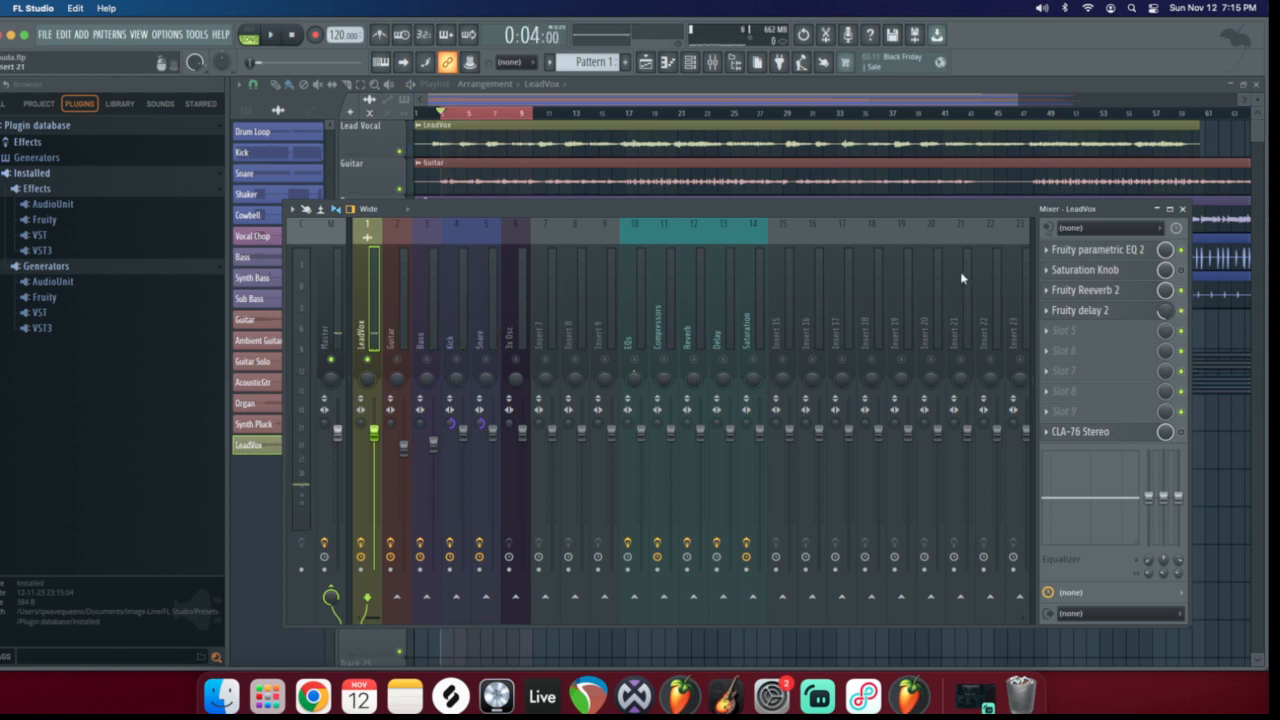
pyautogui.press('space')
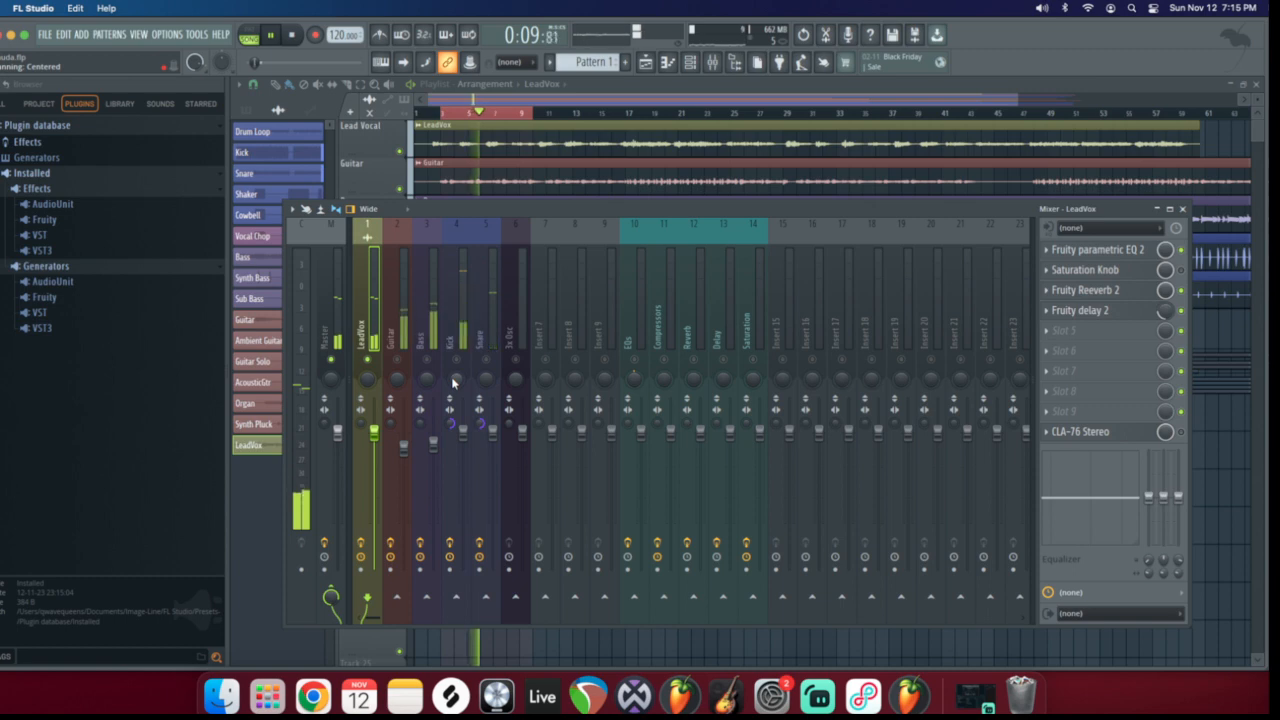
pyautogui.press('space')
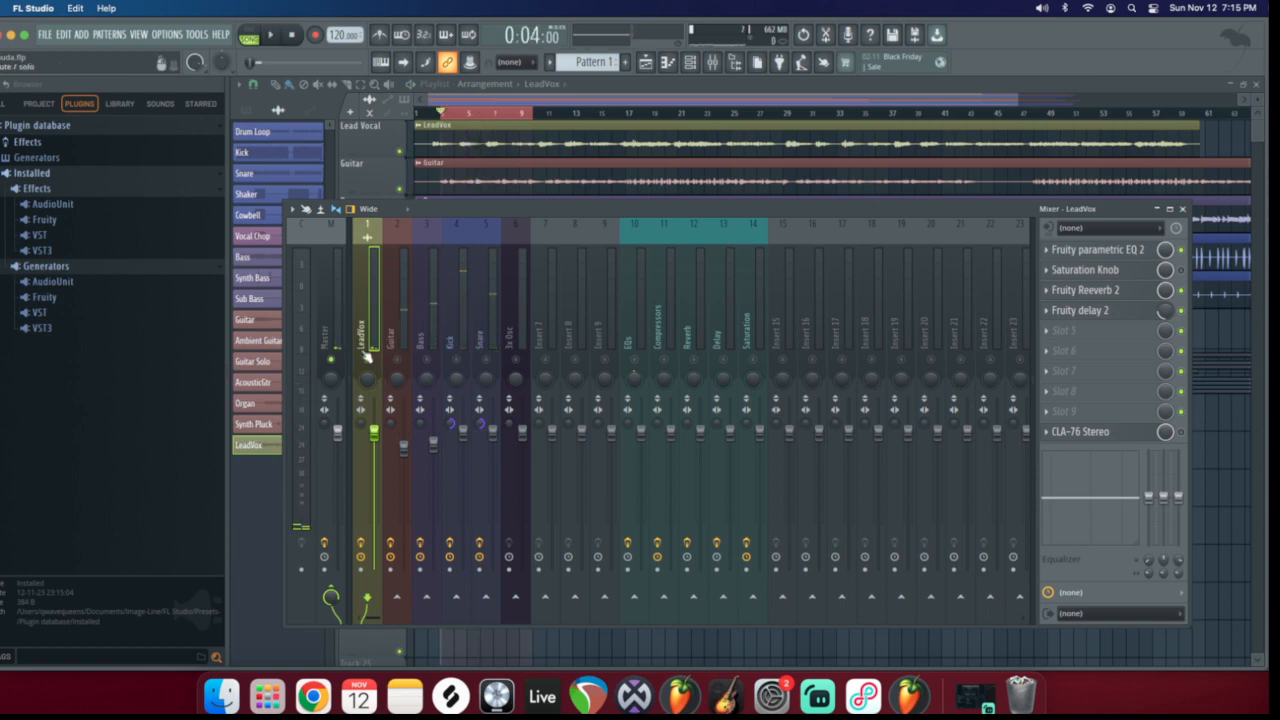
# Compare the feedback modes of Fruity delay 2 on the LeadVox and Guitar tracks
pyautogui.click(1082, 312)
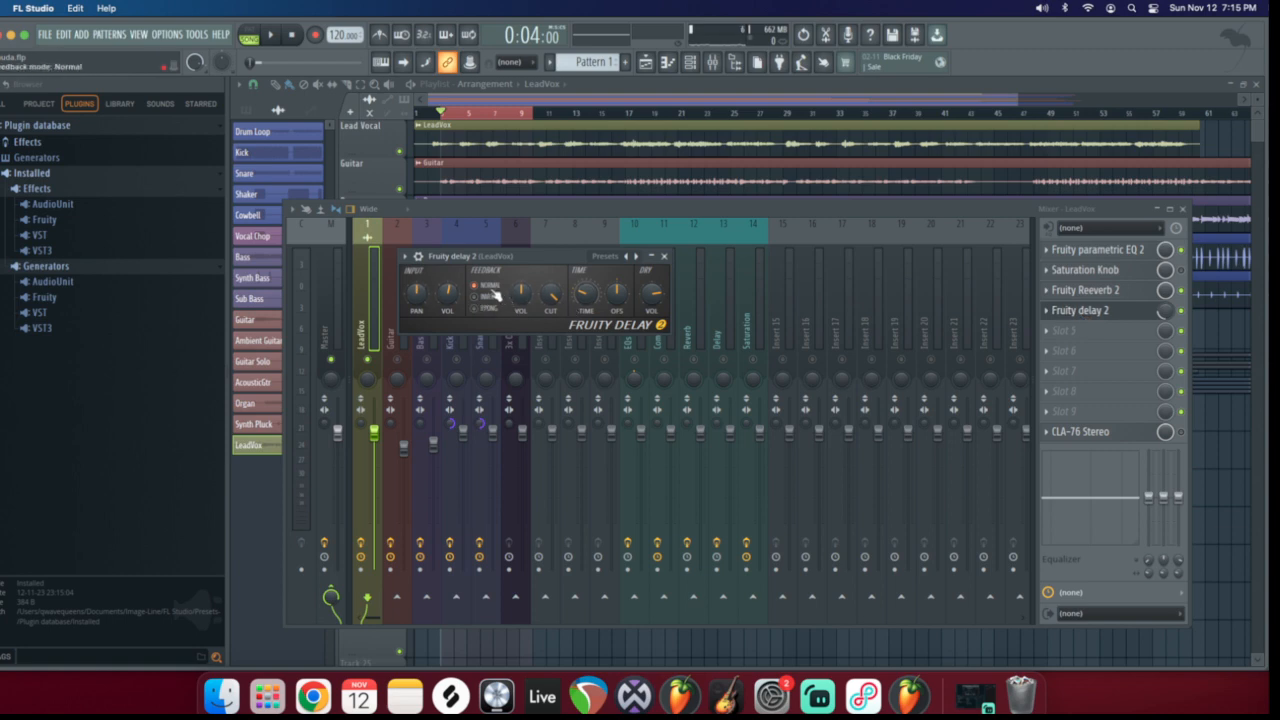
pyautogui.moveTo(495, 257); pyautogui.dragTo(601, 263)
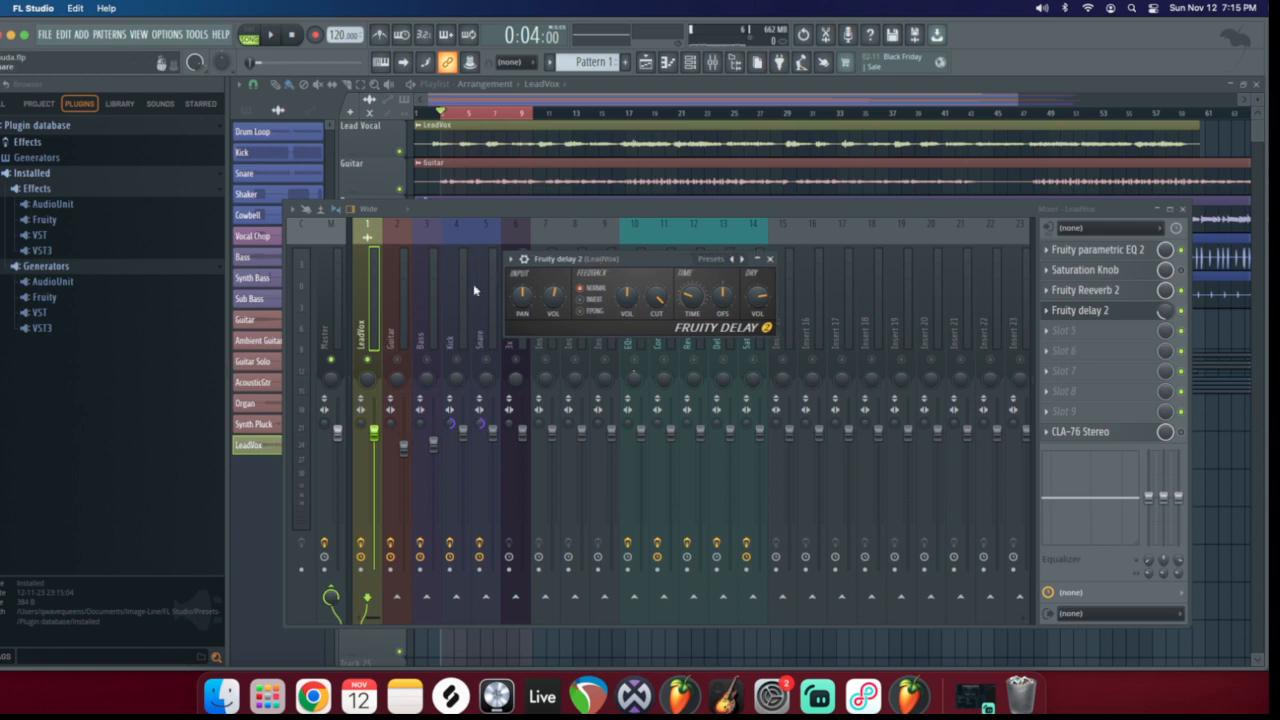
pyautogui.click(405, 305)
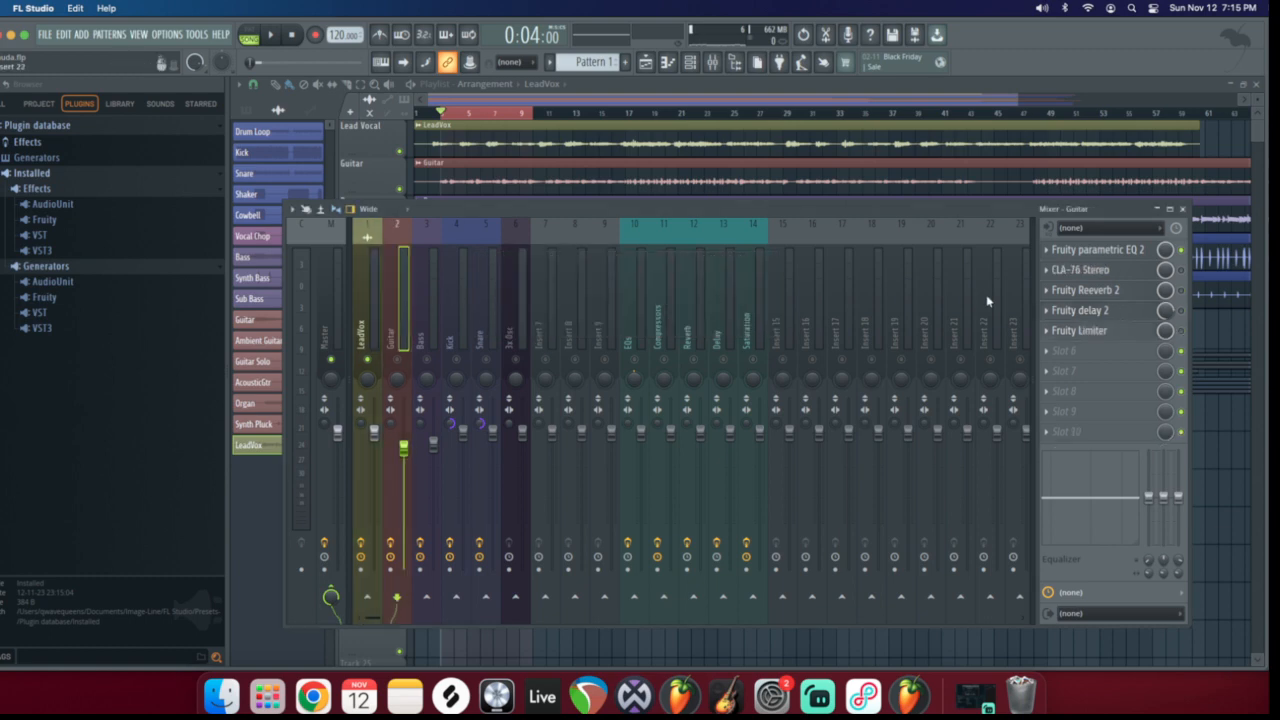
pyautogui.click(1106, 313)
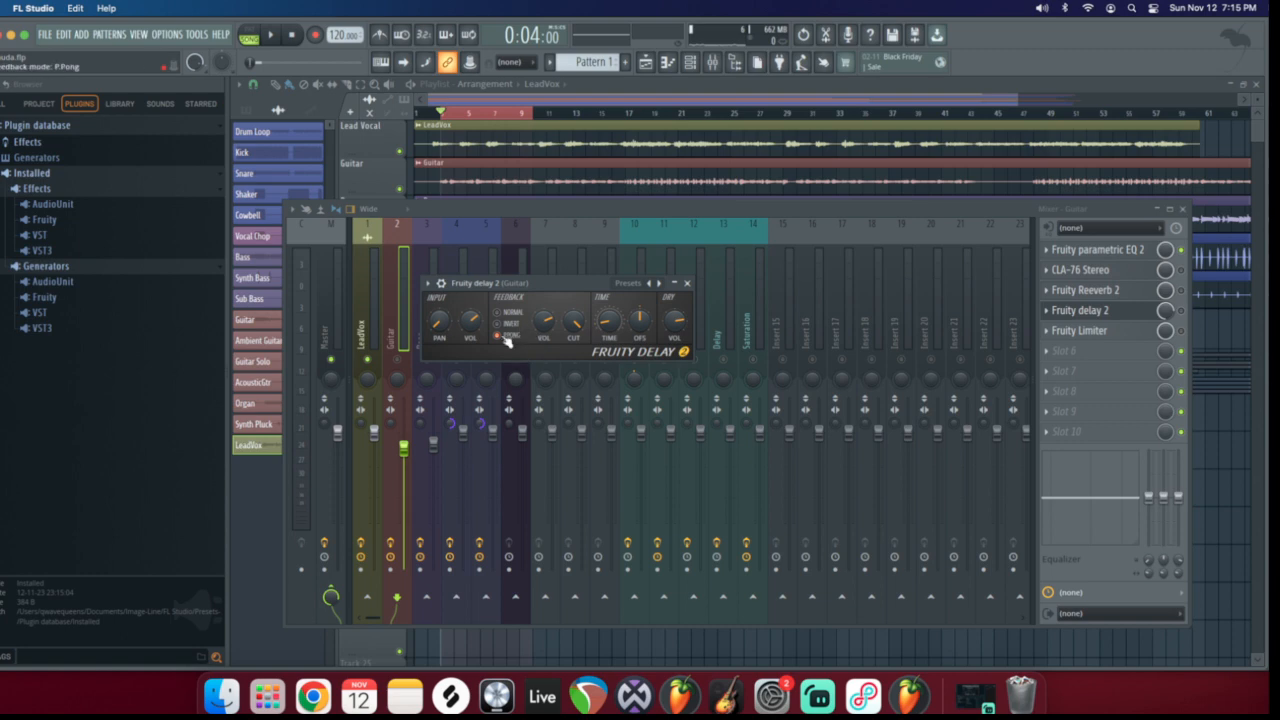
pyautogui.click(687, 283)
# Solo the Guitar track alongside LeadVox with its Fruity delay 2 enabled, and audition both tracks together
pyautogui.click(398, 360)
pyautogui.hscroll(2, 398, 340)
pyautogui.click(394, 323)
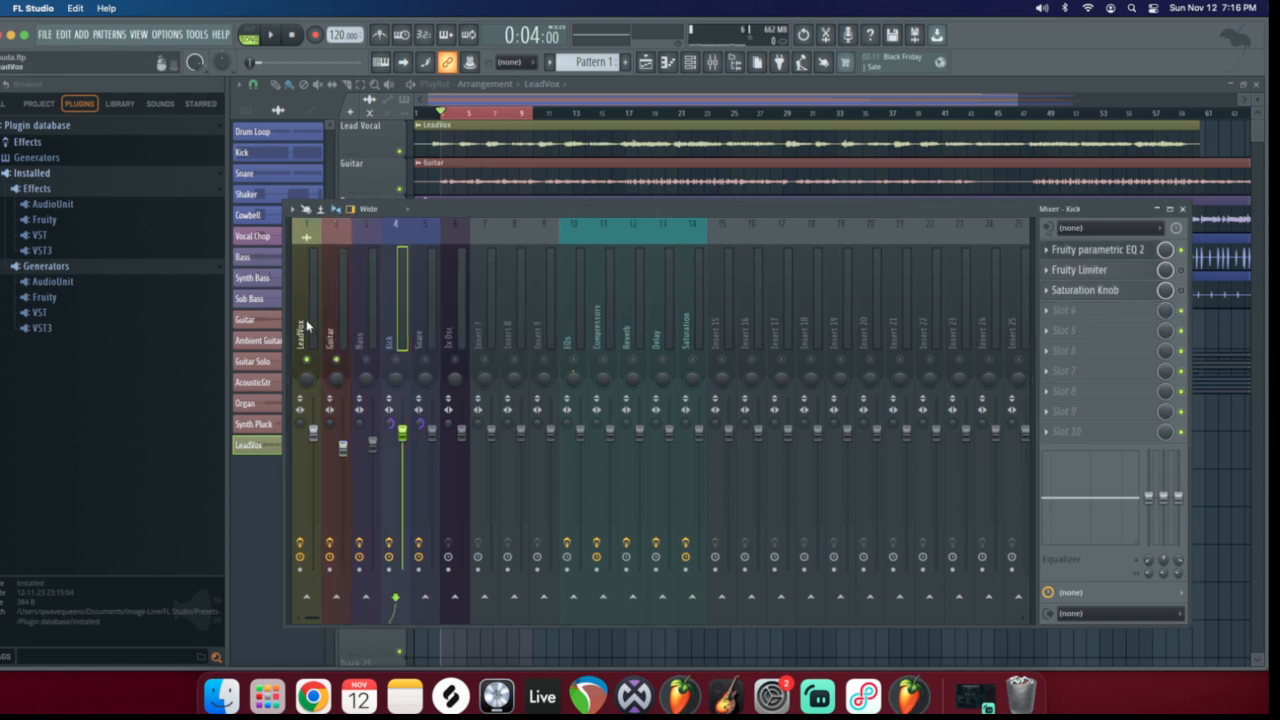
pyautogui.hscroll(-2, 298, 321)
pyautogui.click(386, 318)
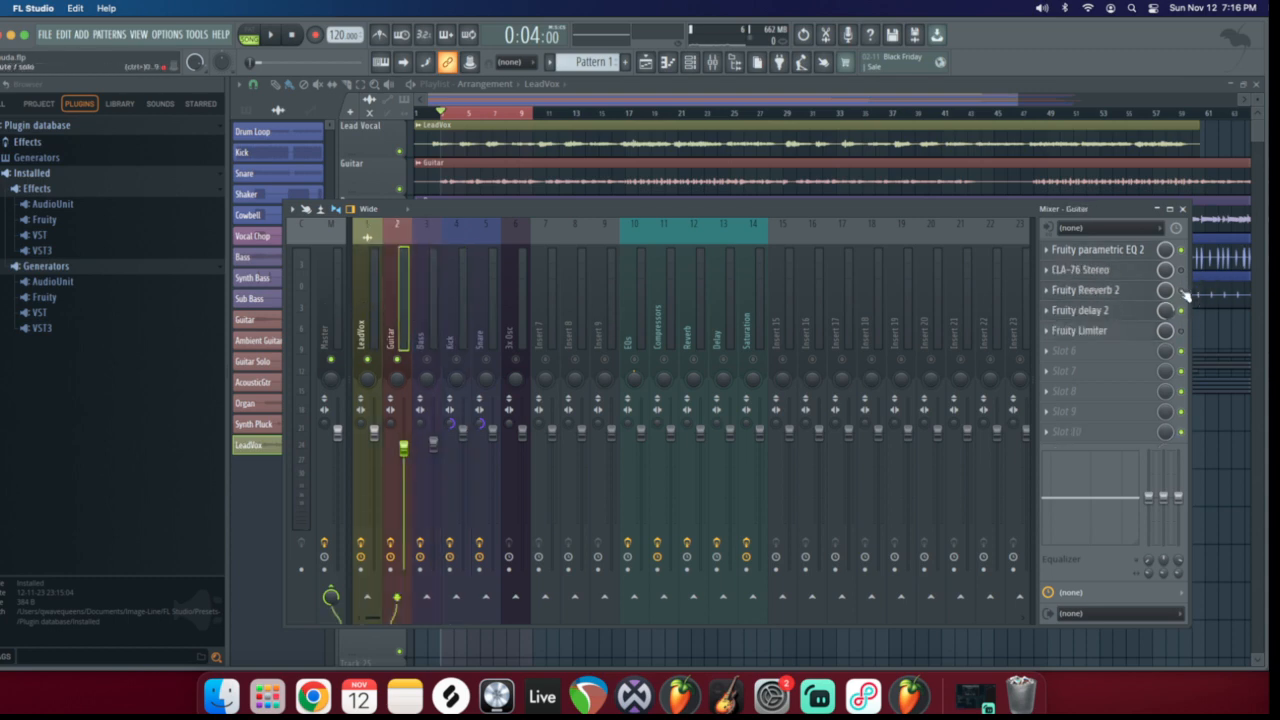
pyautogui.click(367, 298)
pyautogui.press('space')
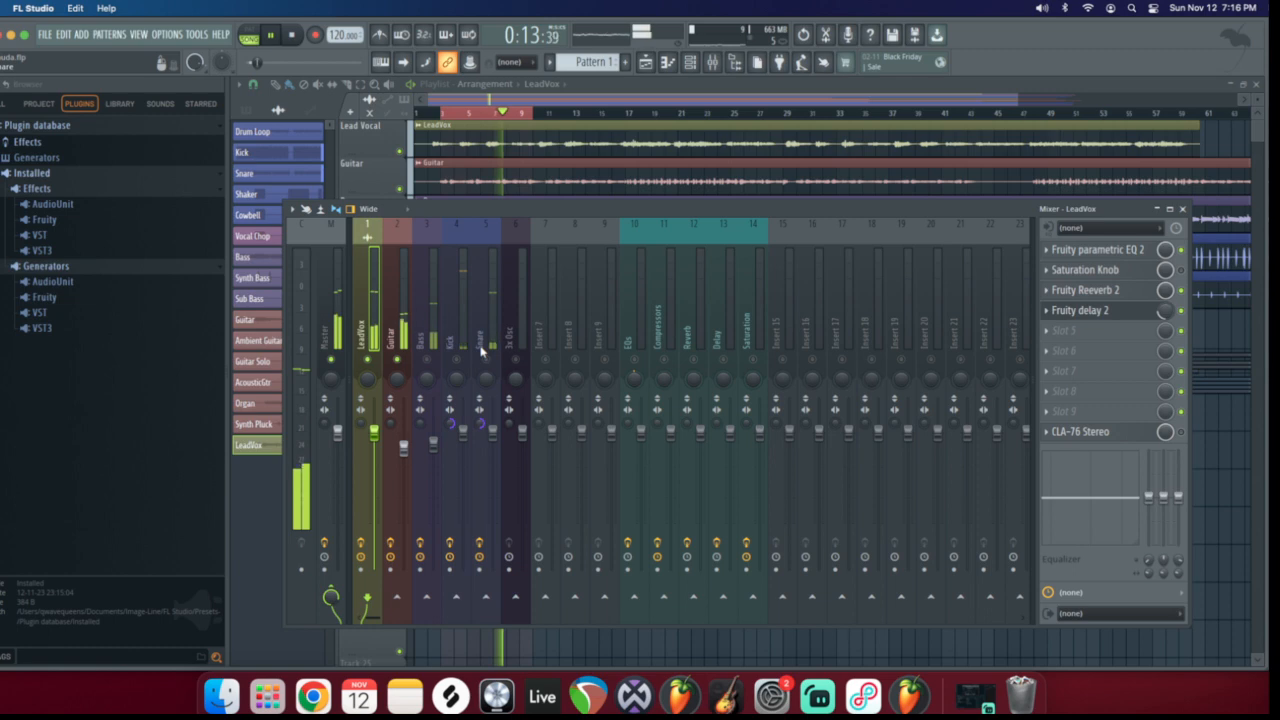
# Audition LeadVox and Guitar together with the Guitar track's effect slots bypassed
pyautogui.press('space')
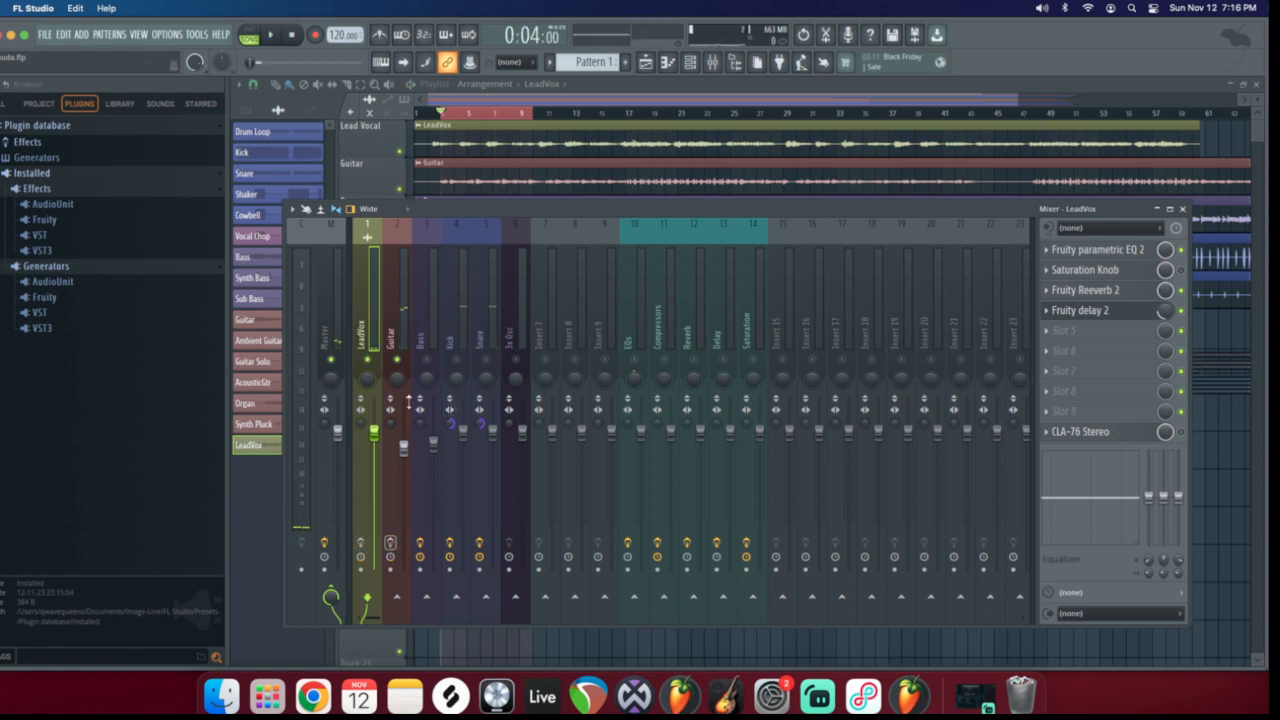
pyautogui.press('space')
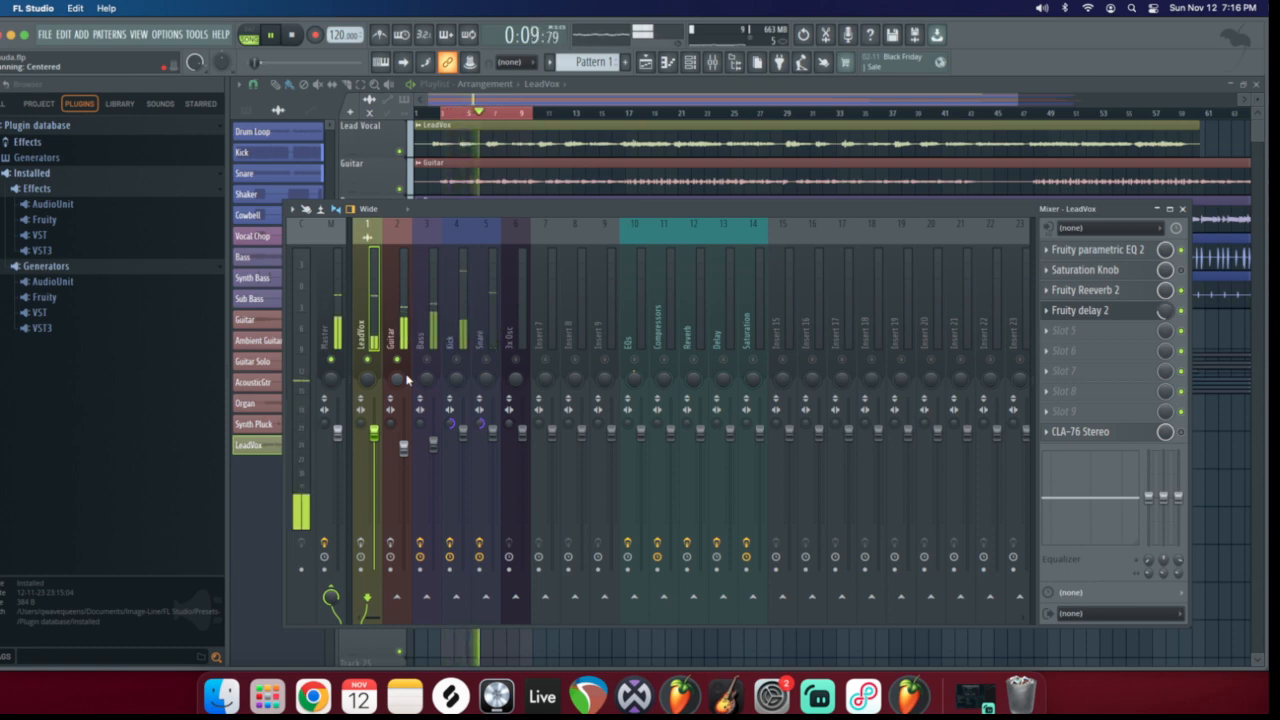
pyautogui.press('space')
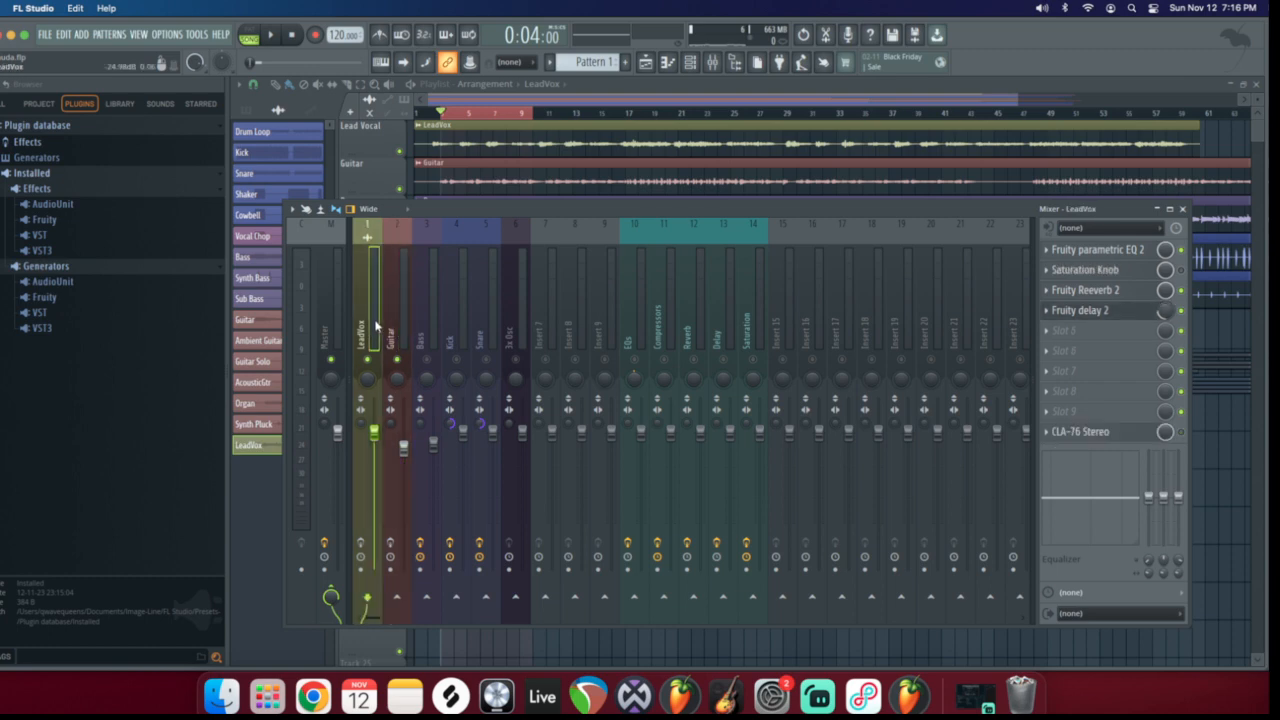
# Raise the feedback level of the Guitar track's Fruity delay 2 to about 96%, and re-enable the track's effect slots
pyautogui.click(406, 308)
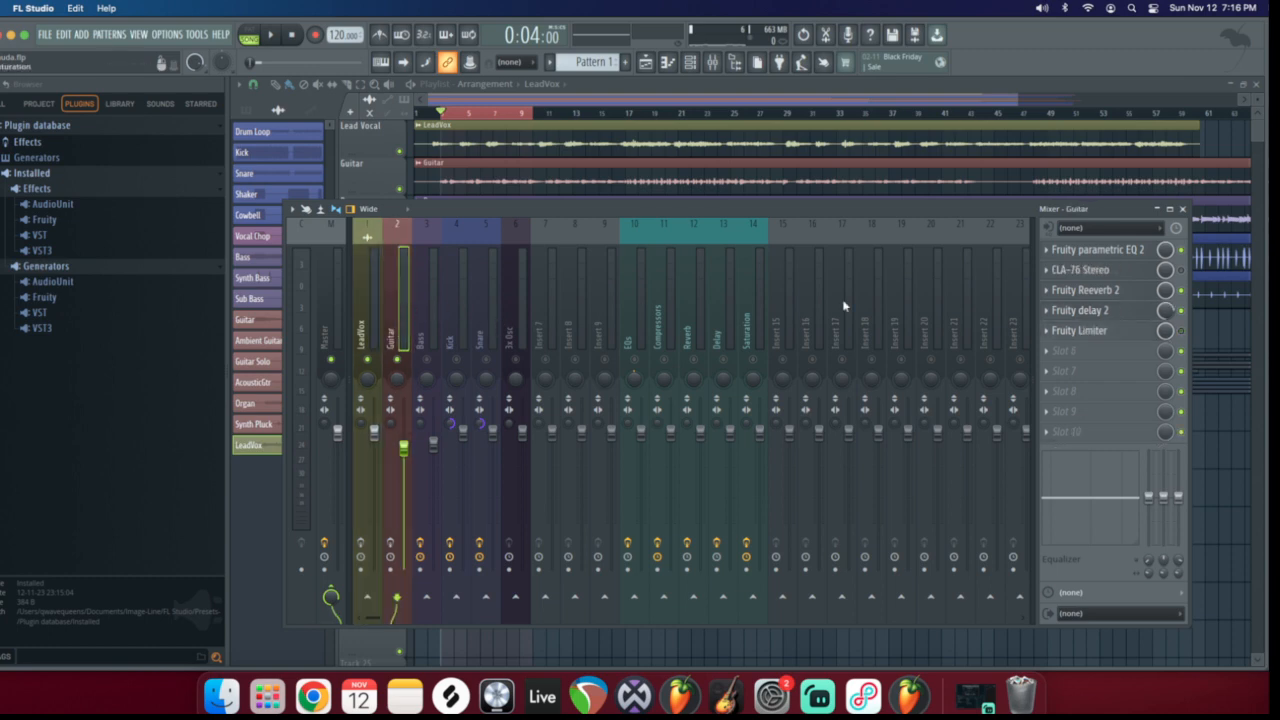
pyautogui.click(1098, 313)
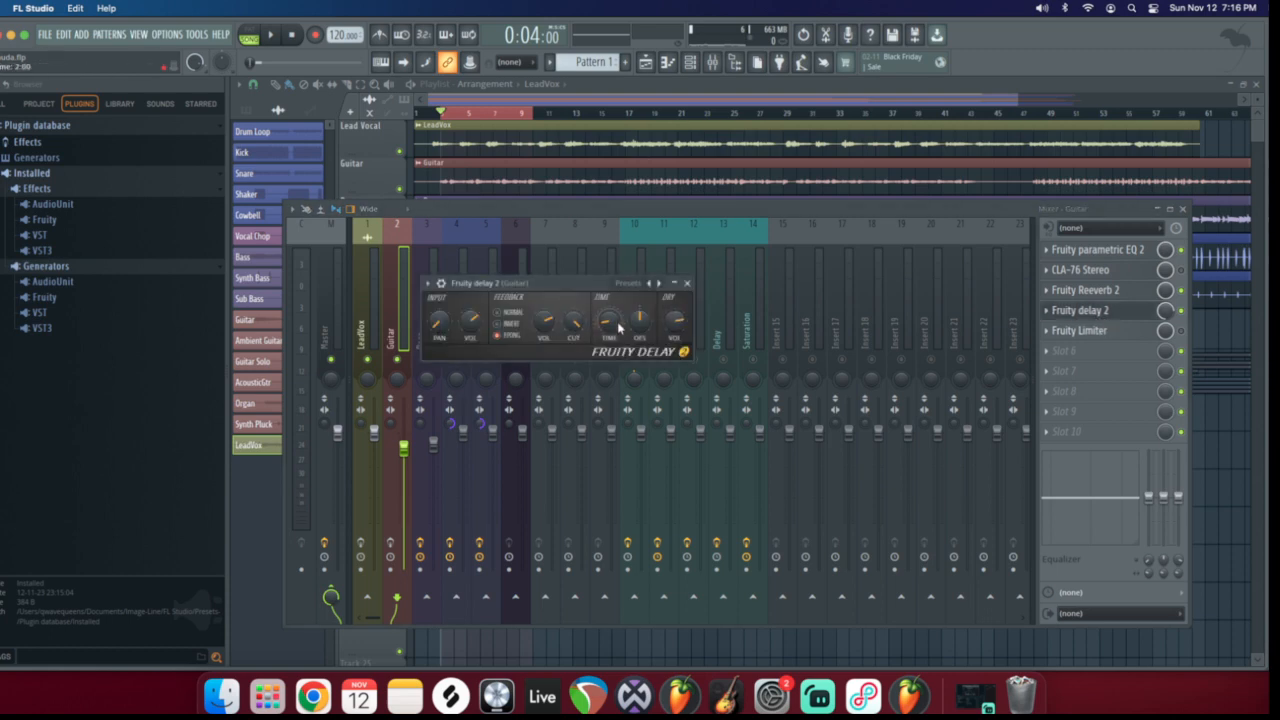
pyautogui.press('space')
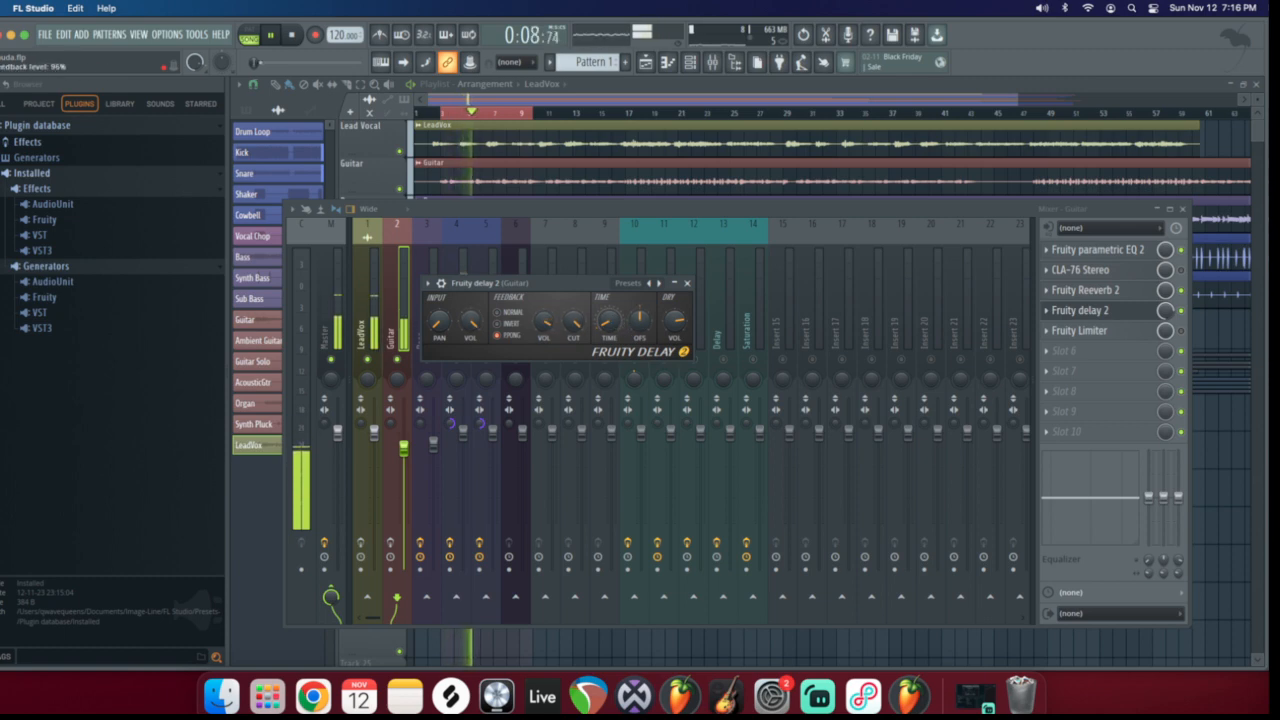
pyautogui.press('space')
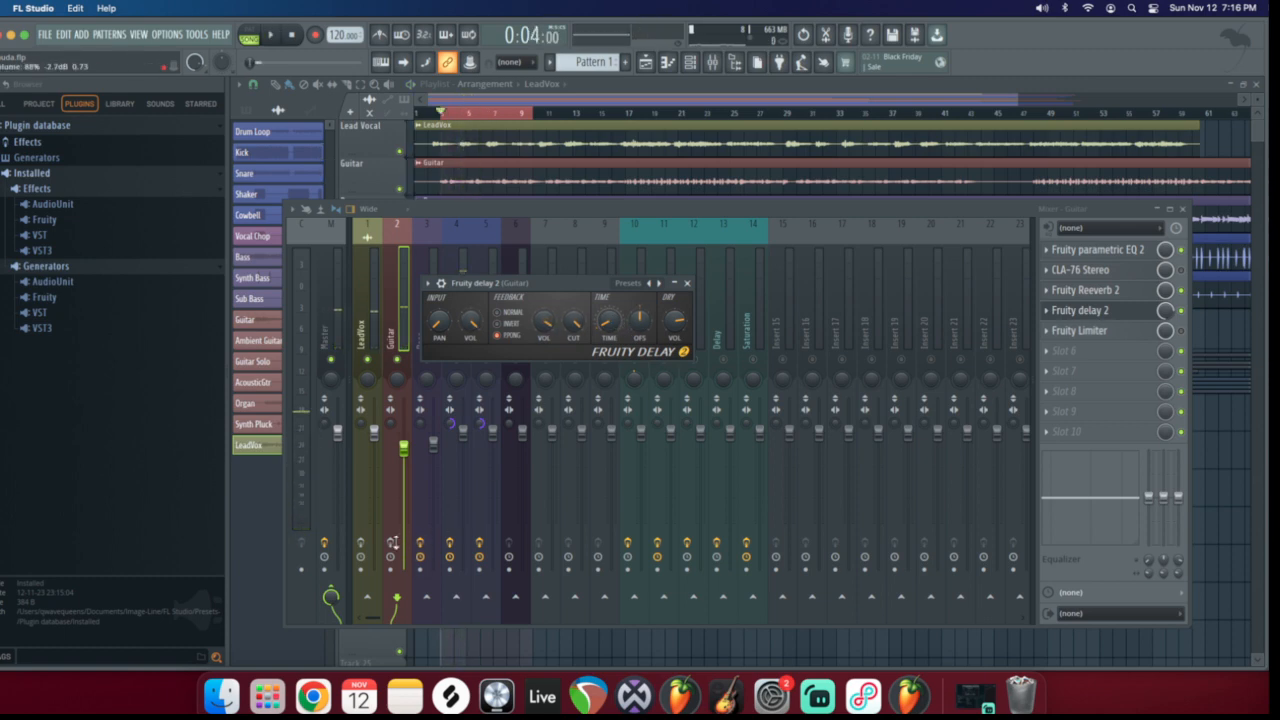
pyautogui.click(391, 543)
pyautogui.press('space')
pyautogui.press('space')
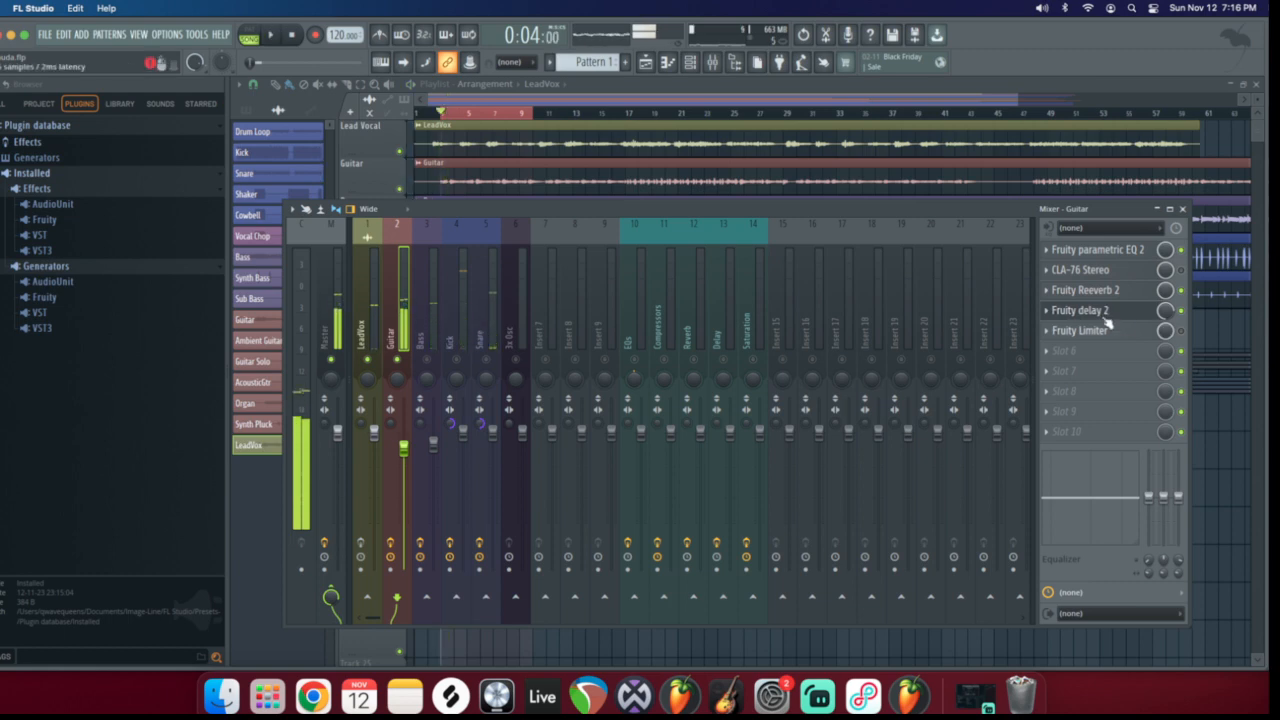
# Try a delay time of 1:00 in the Guitar track's Fruity delay 2 while auditioning the loop
pyautogui.click(1090, 311)
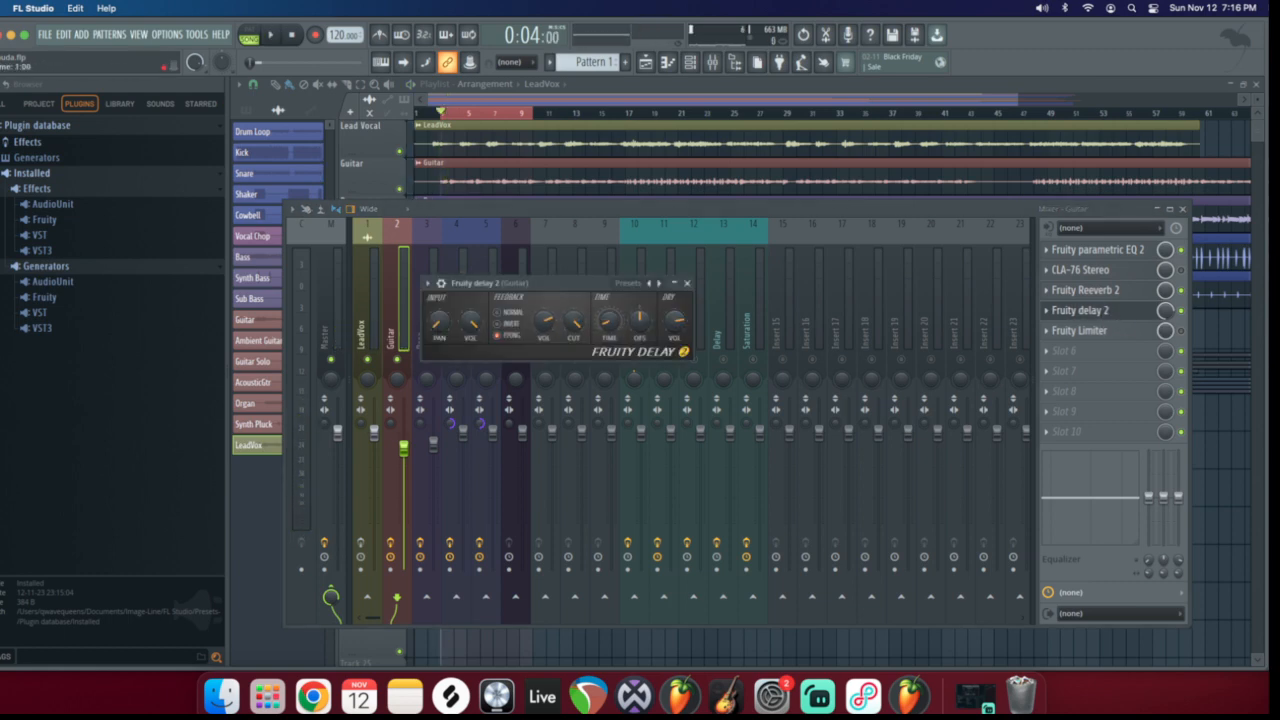
pyautogui.press('space')
pyautogui.press('space')
pyautogui.moveTo(615, 321); pyautogui.dragTo(615, 317)
pyautogui.press('space')
pyautogui.press('space')
pyautogui.press('space')
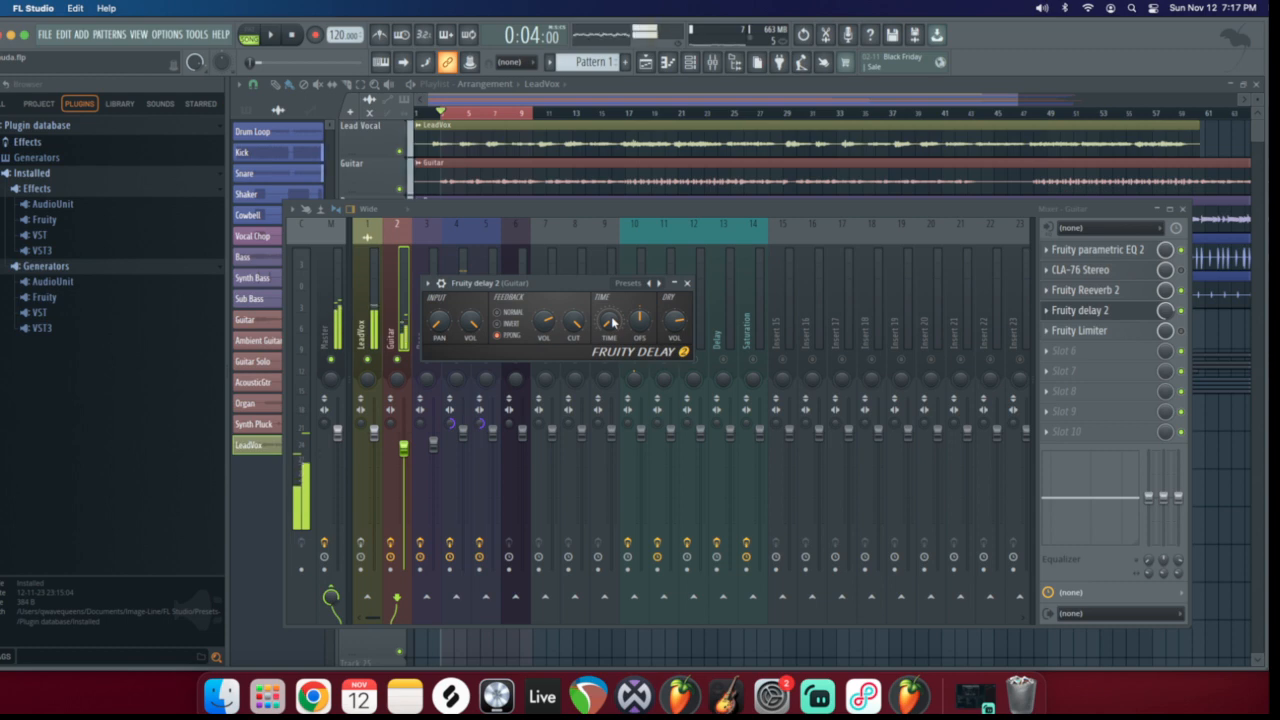
pyautogui.press('space')
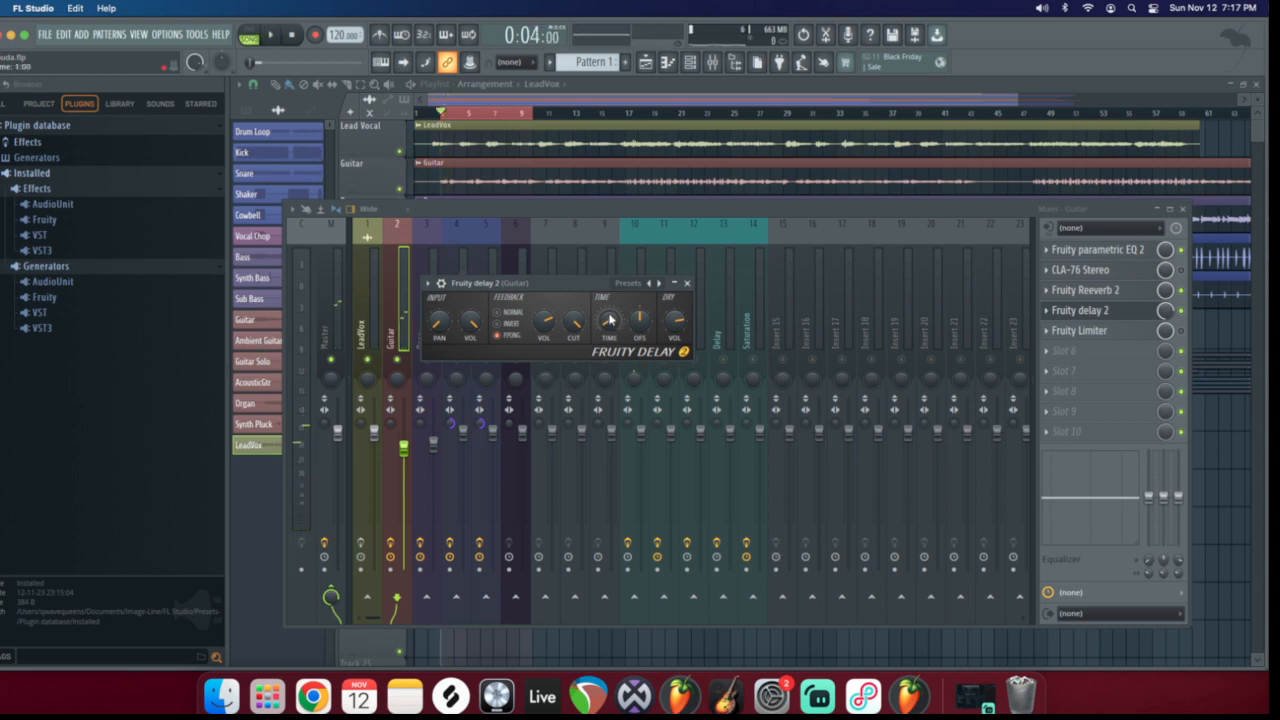
pyautogui.press('space')
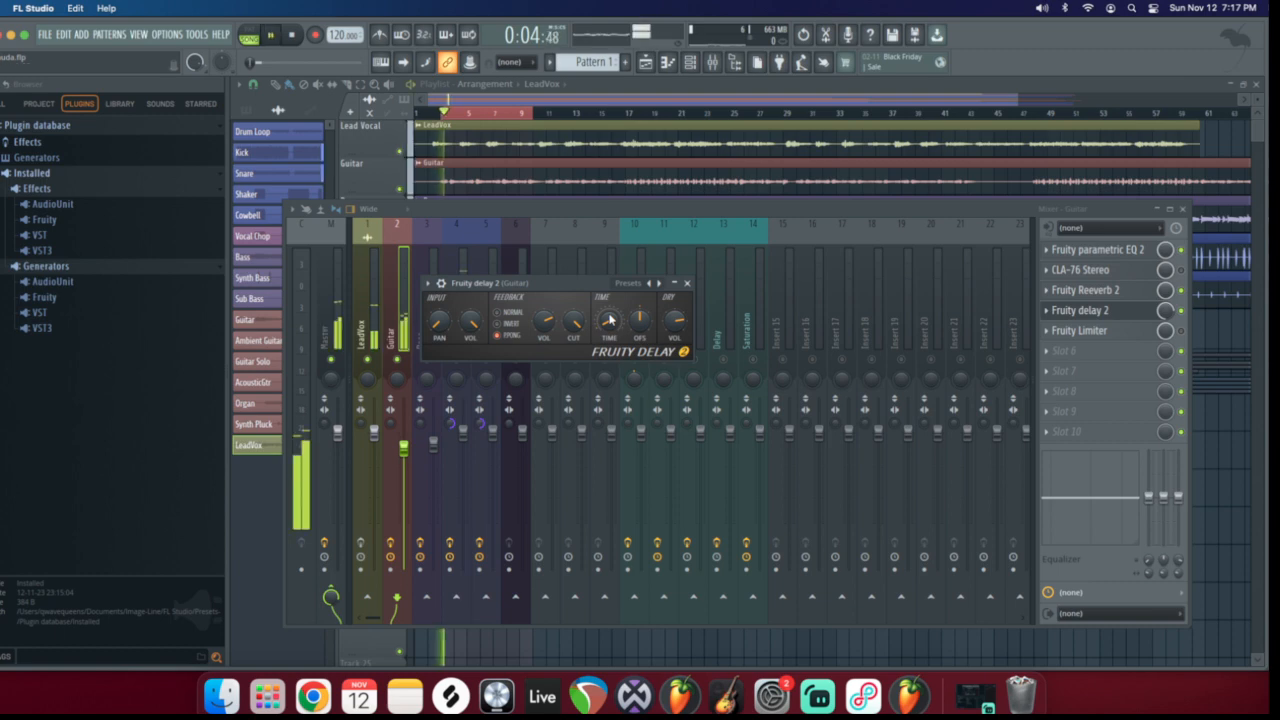
pyautogui.press('space')
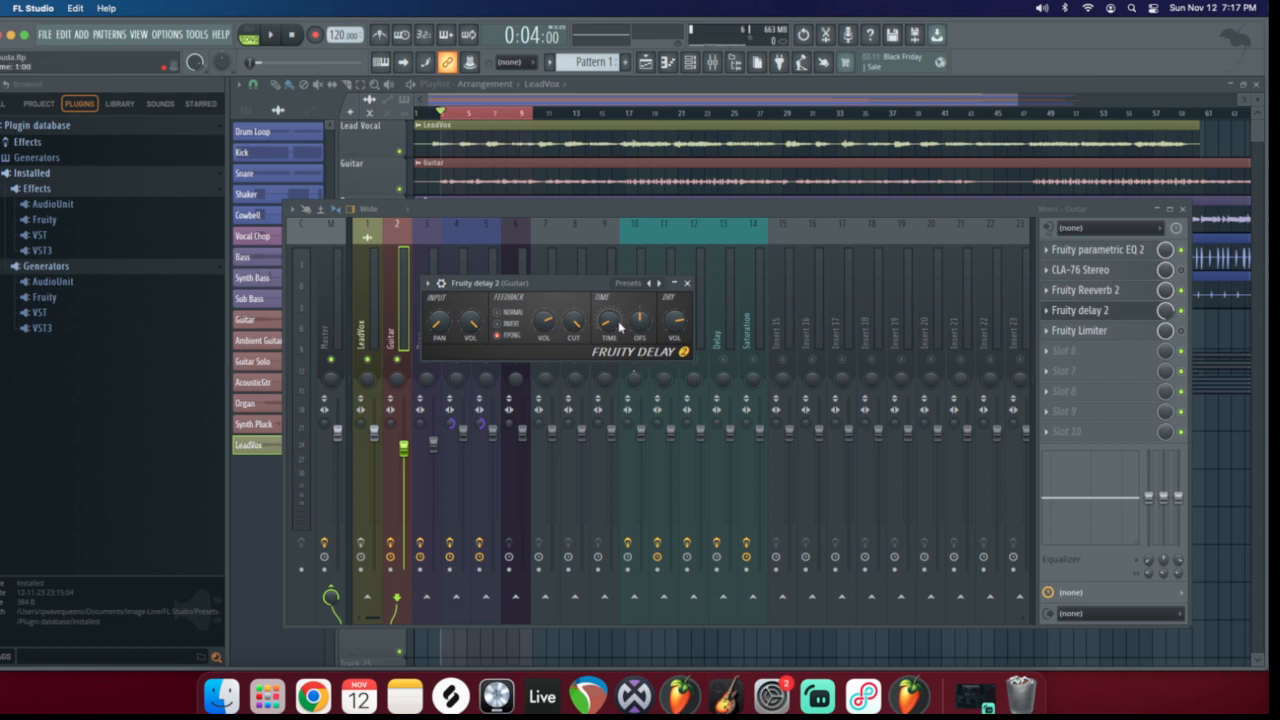
# Try a longer delay time of about 4:36 in the Guitar track's Fruity delay 2 and audition it
pyautogui.press('space')
pyautogui.press('space')
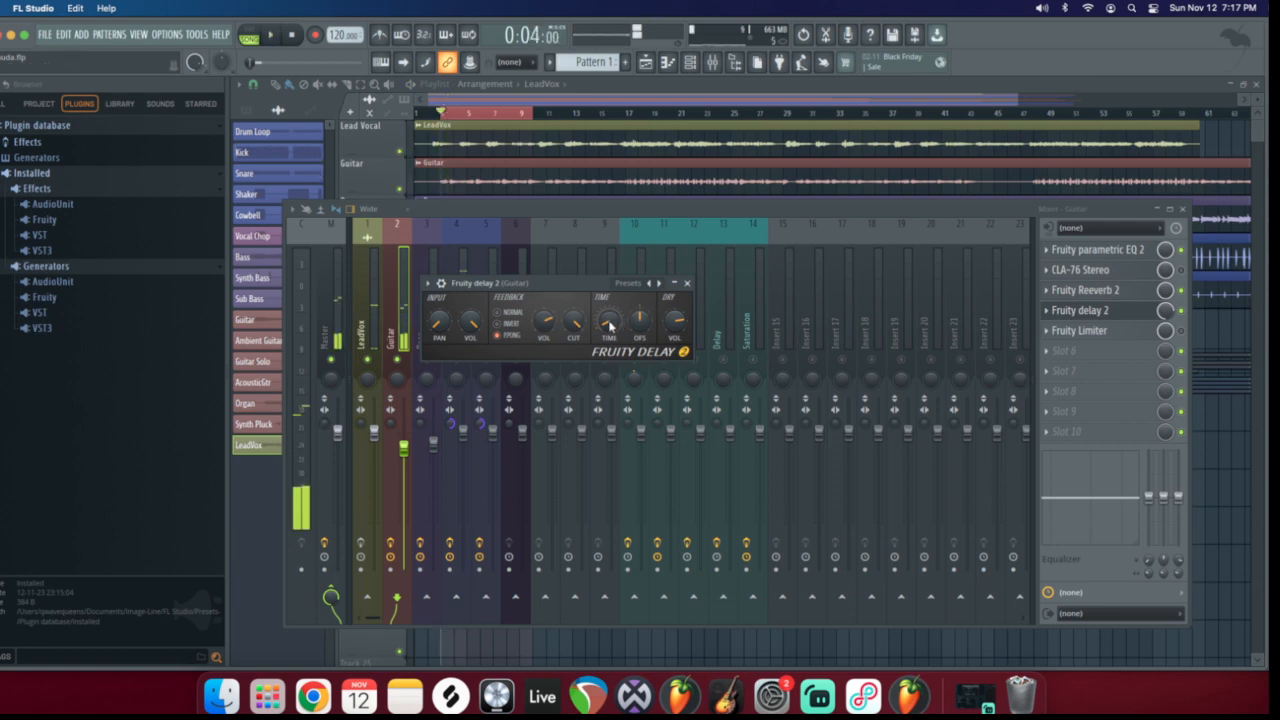
pyautogui.press('space')
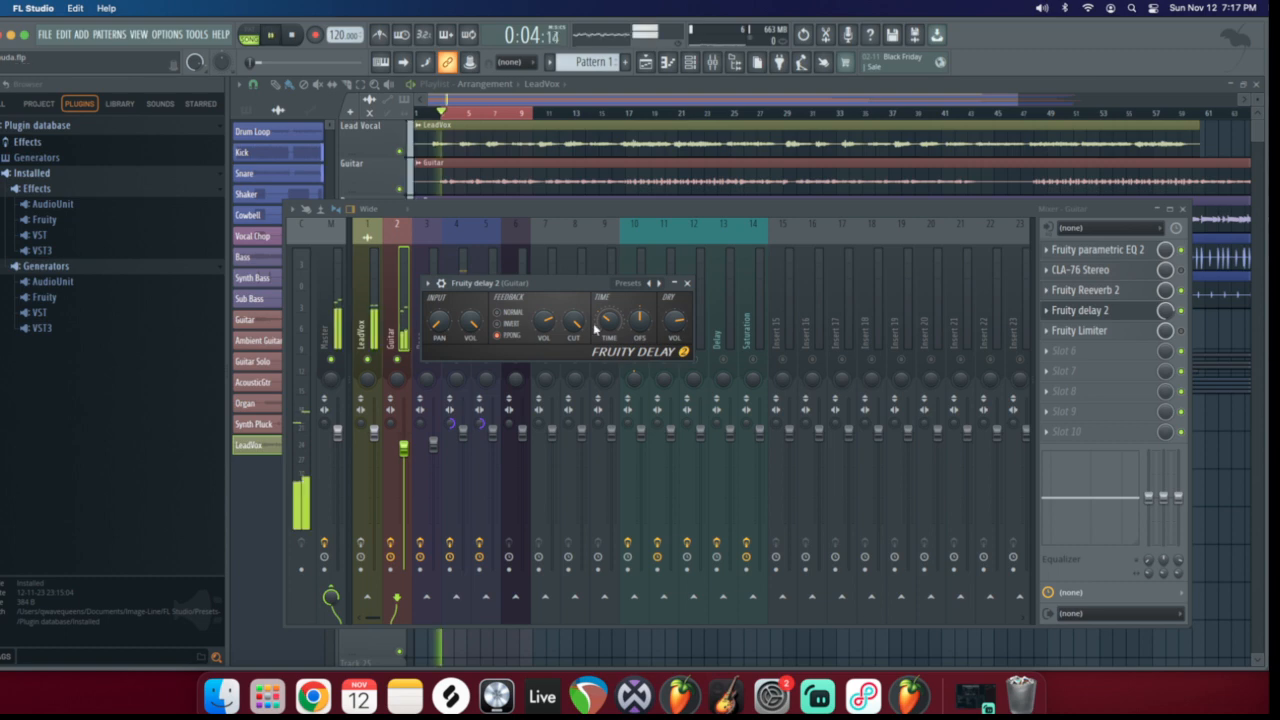
pyautogui.press('space')
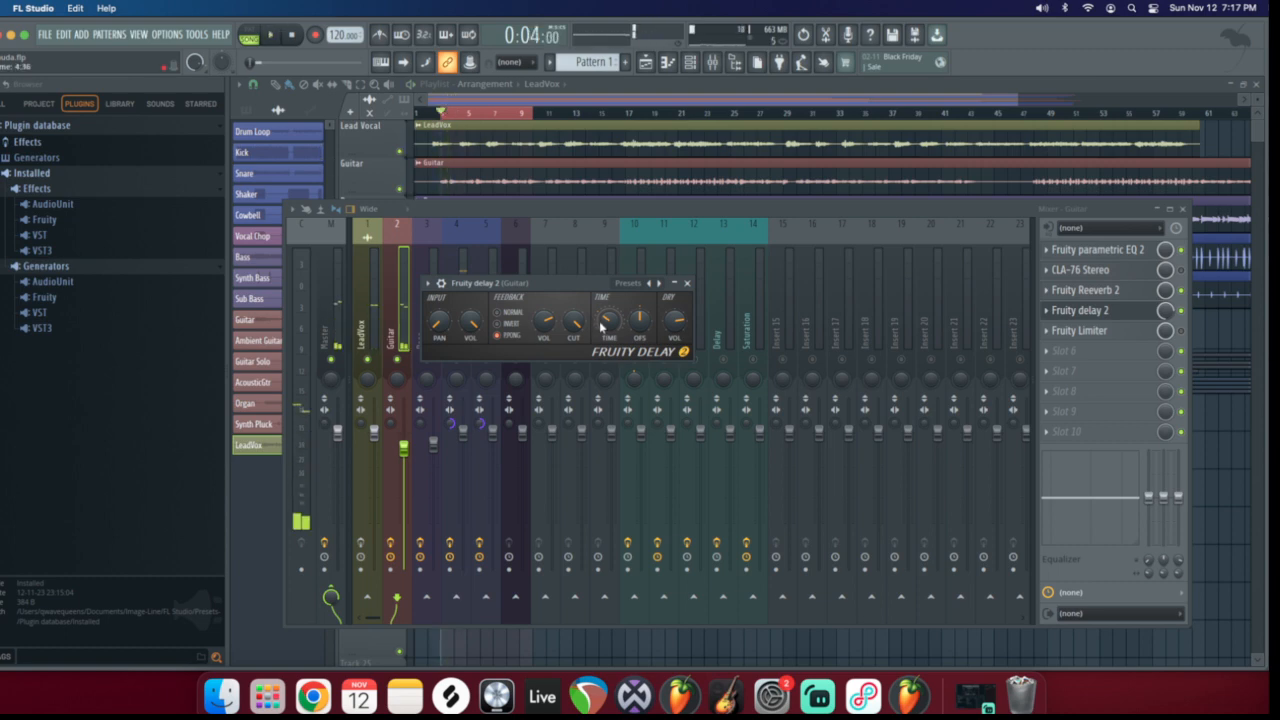
# Set the delay time of the Guitar track's Fruity delay 2 to about 2:40, audition the loop and close the plugin
pyautogui.press('space')
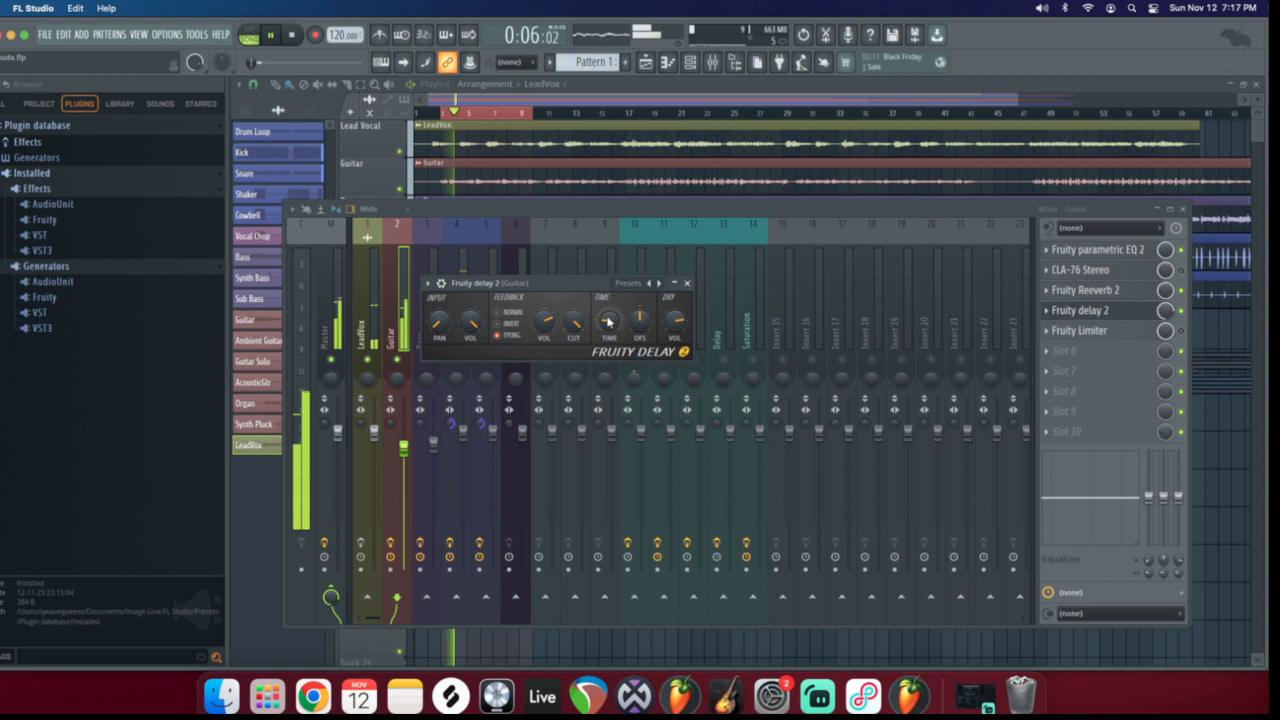
pyautogui.press('space')
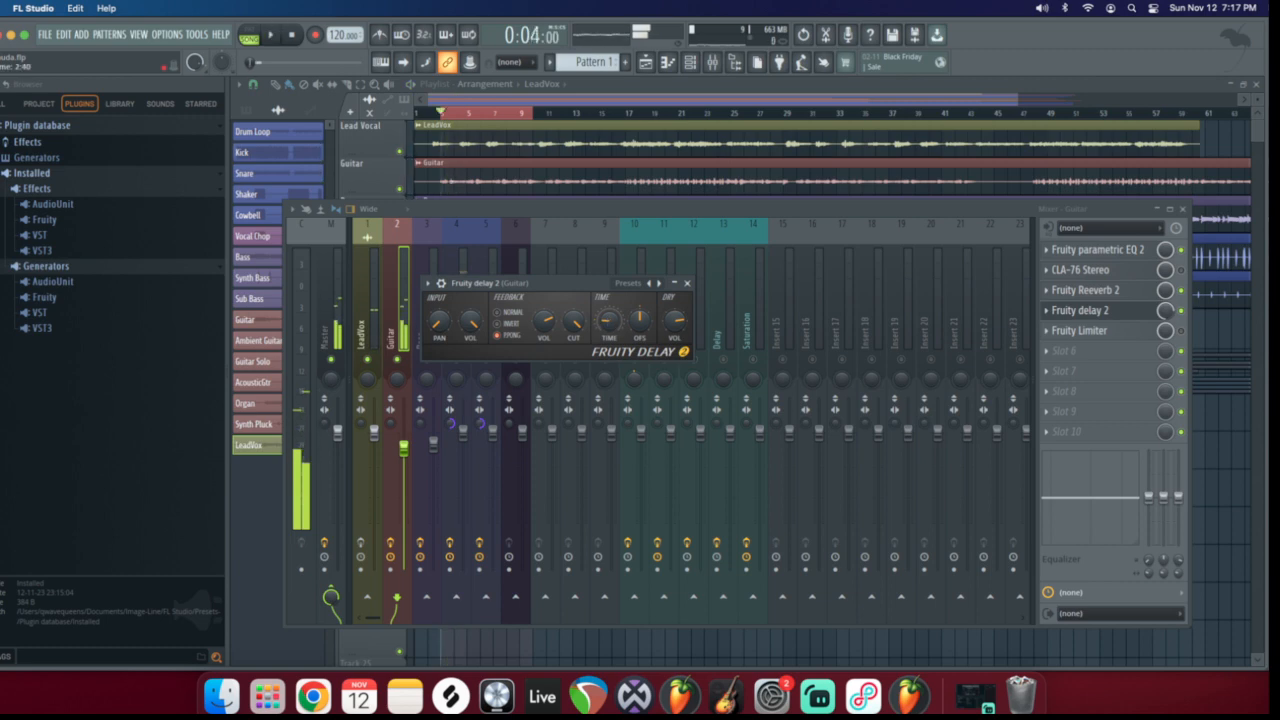
pyautogui.press('space')
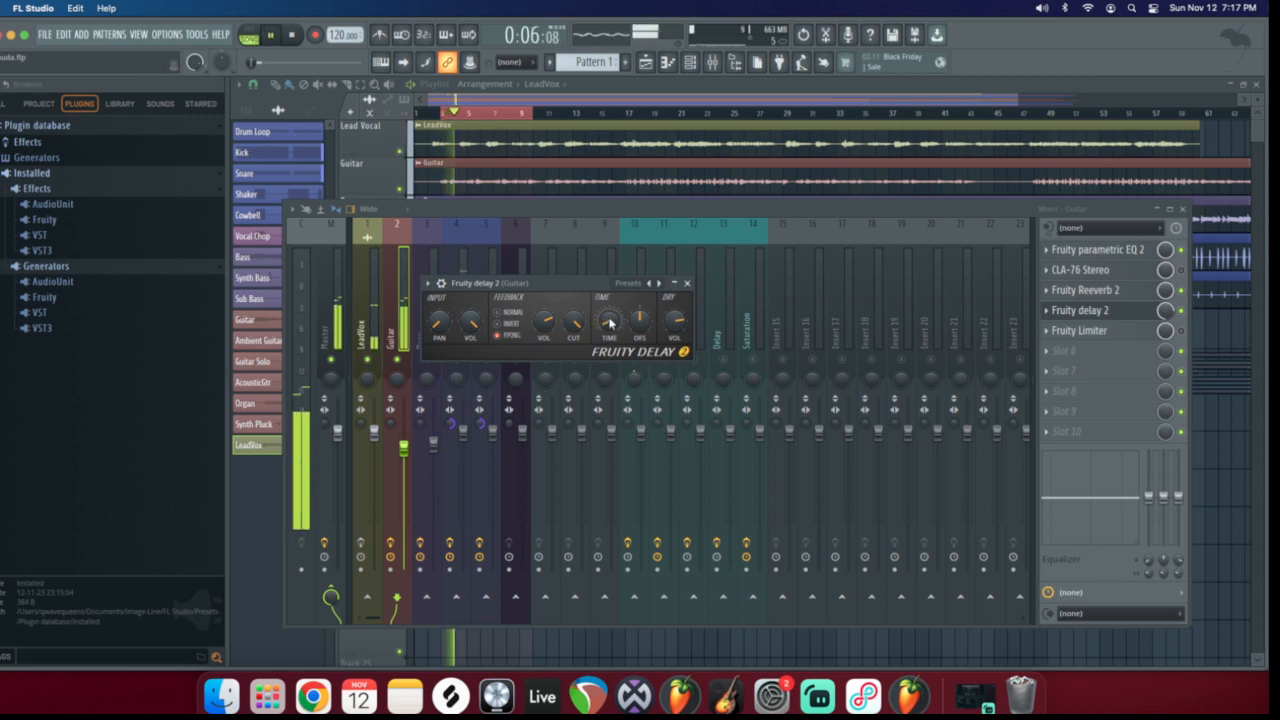
pyautogui.press('space')
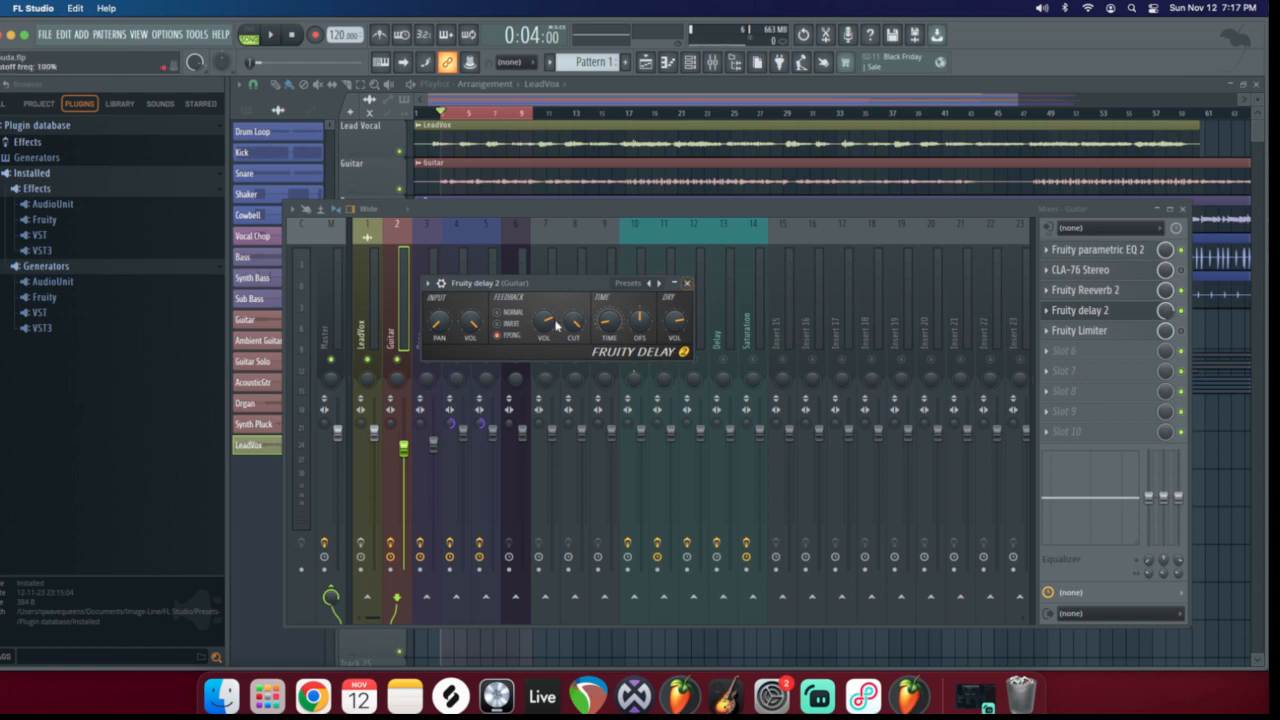
pyautogui.click(688, 284)
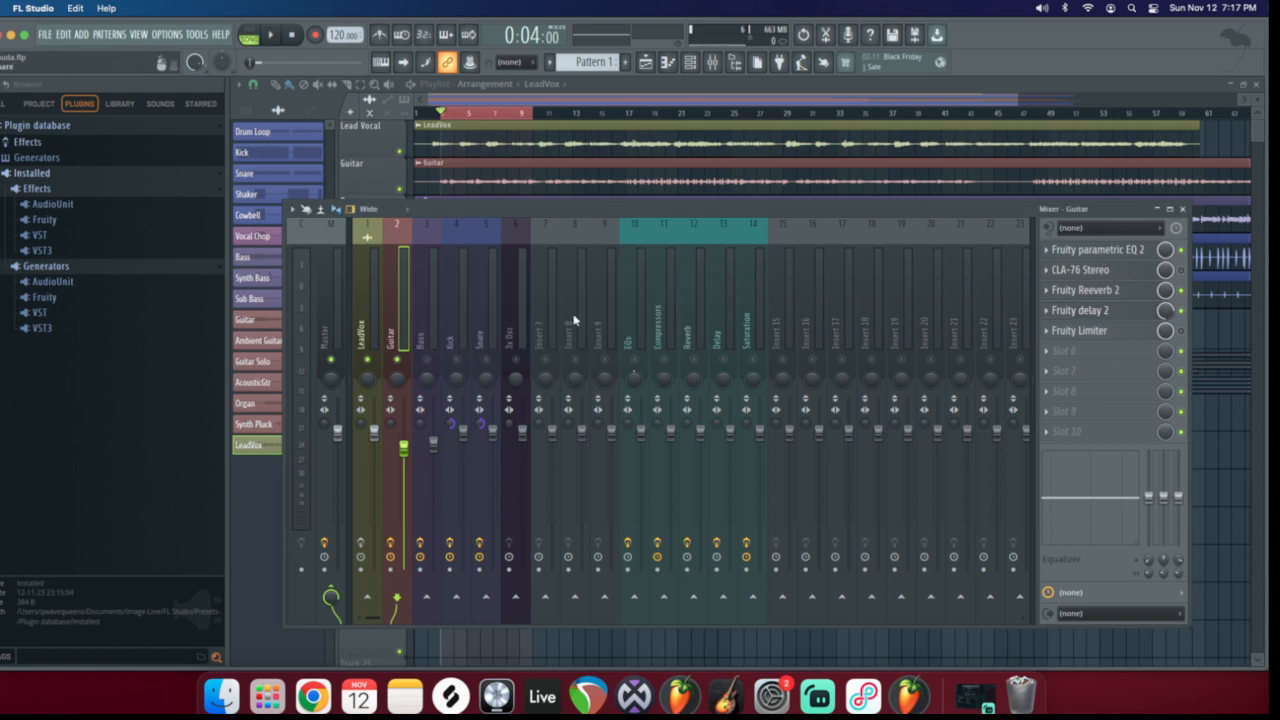
# Lower the input volume of LeadVox's Fruity delay 2 to about 11% and adjust its delay time while auditioning
pyautogui.press('space')
pyautogui.click(366, 307)
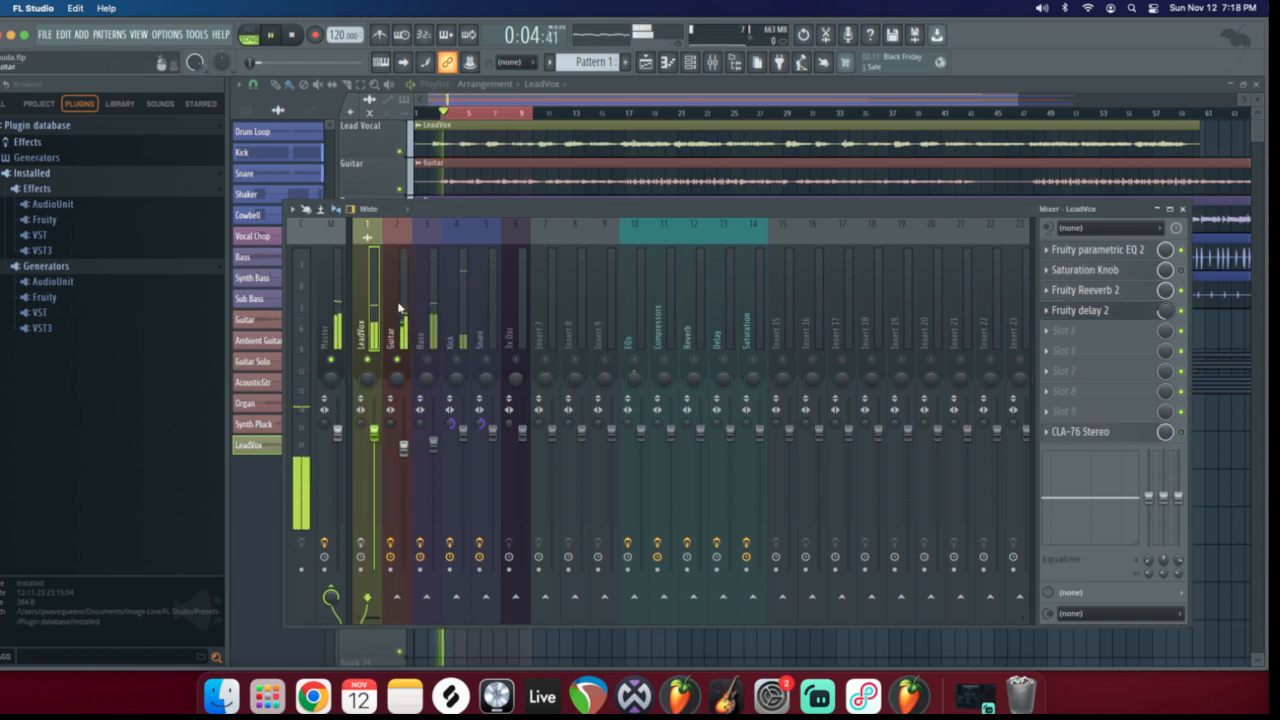
pyautogui.press('space')
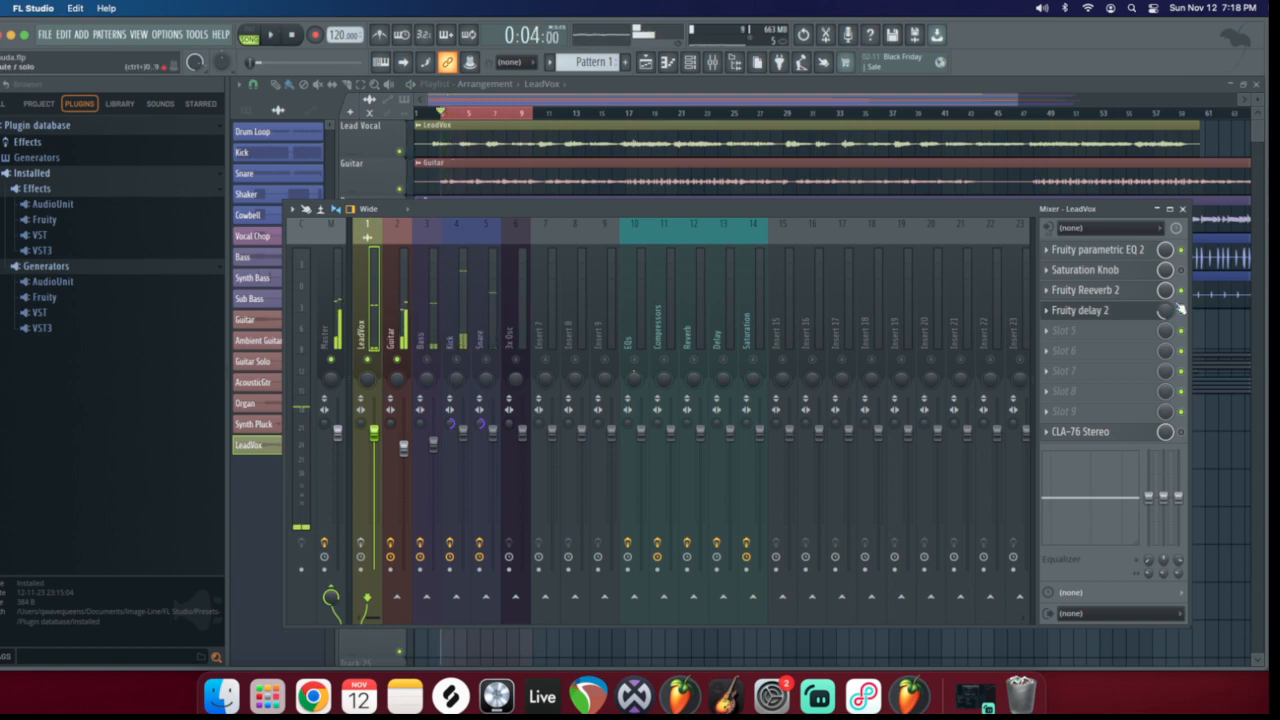
pyautogui.click(1099, 310)
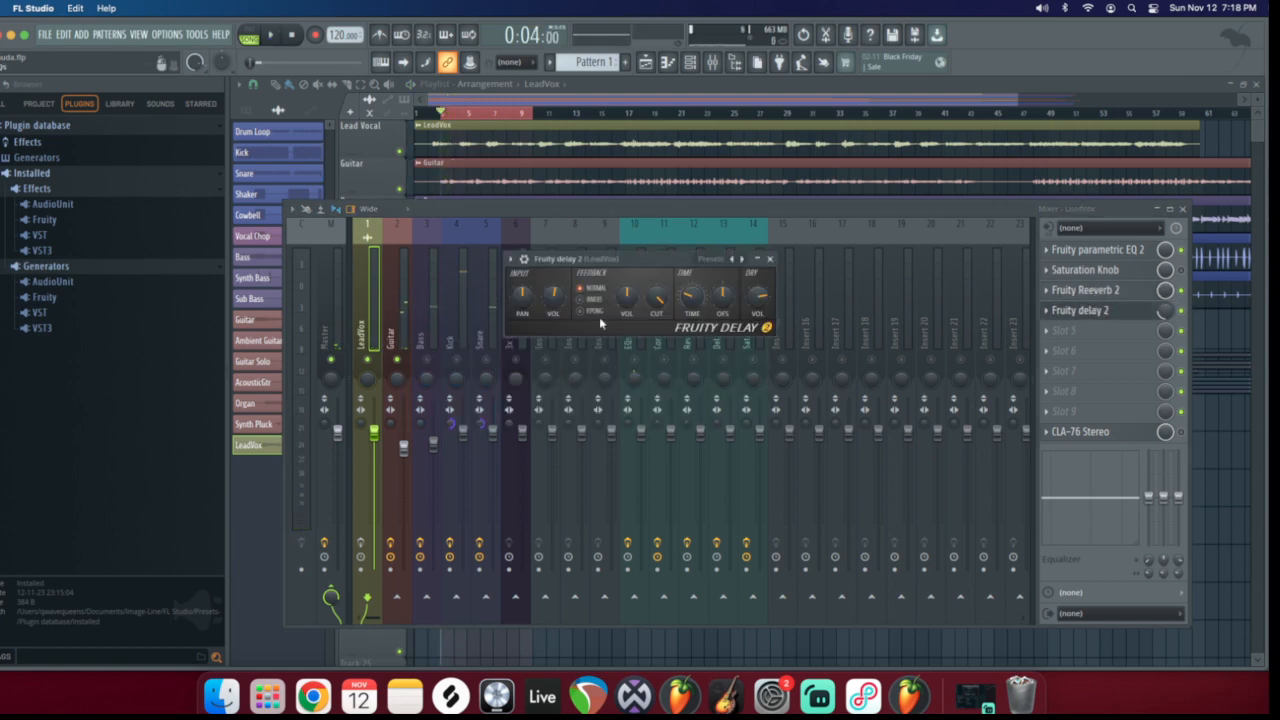
pyautogui.press('space')
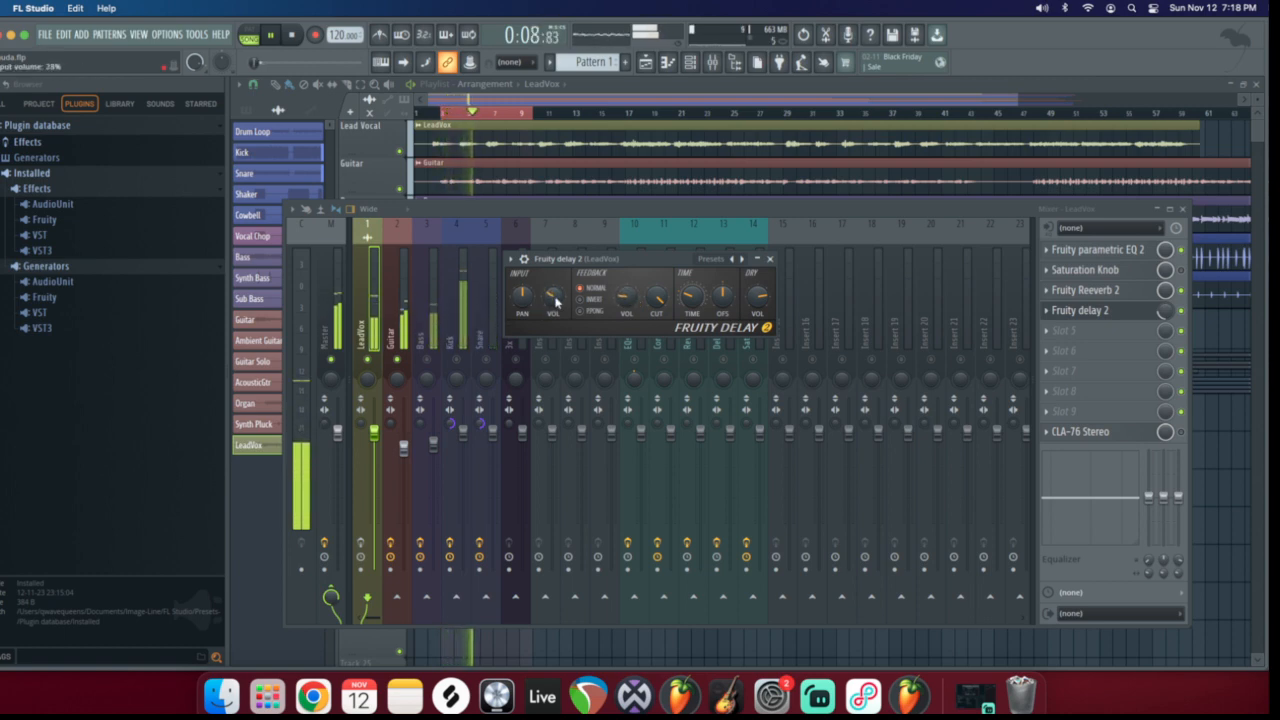
pyautogui.press('space')
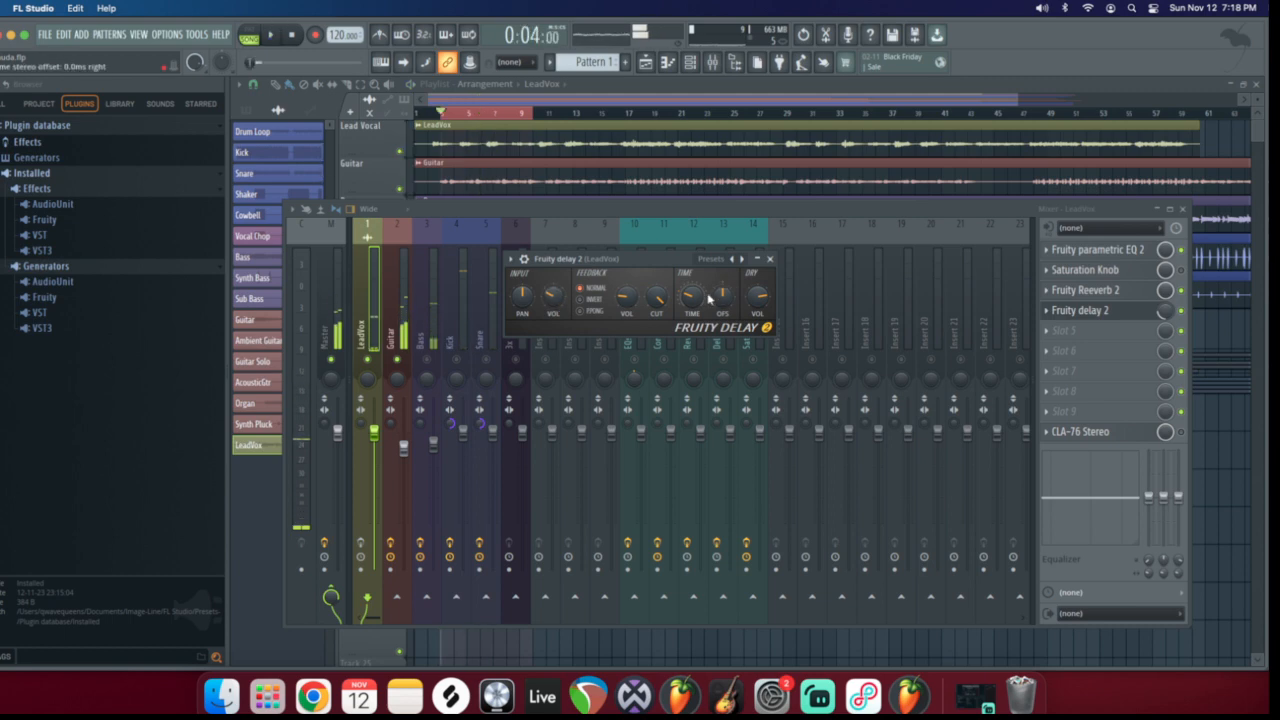
pyautogui.press('space')
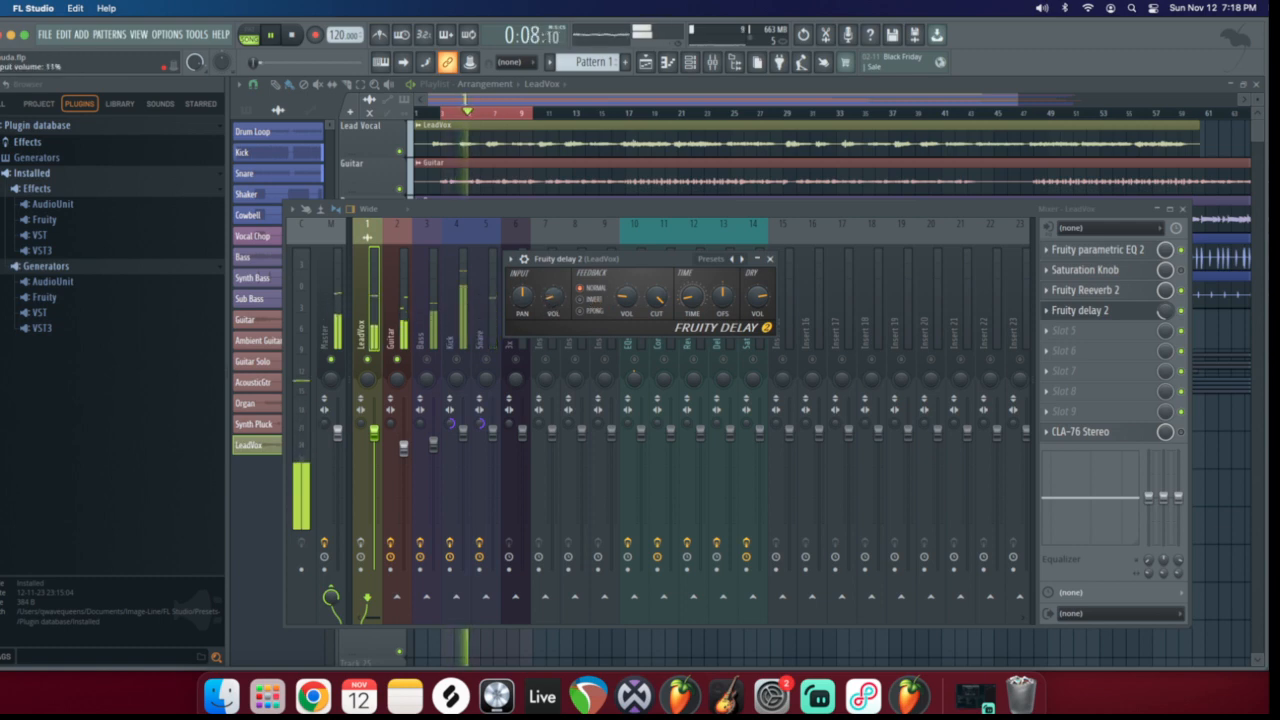
# Switch LeadVox's Fruity delay 2 to ping pong feedback, close the plugin and audition the vocal with the guitar
pyautogui.click(582, 311)
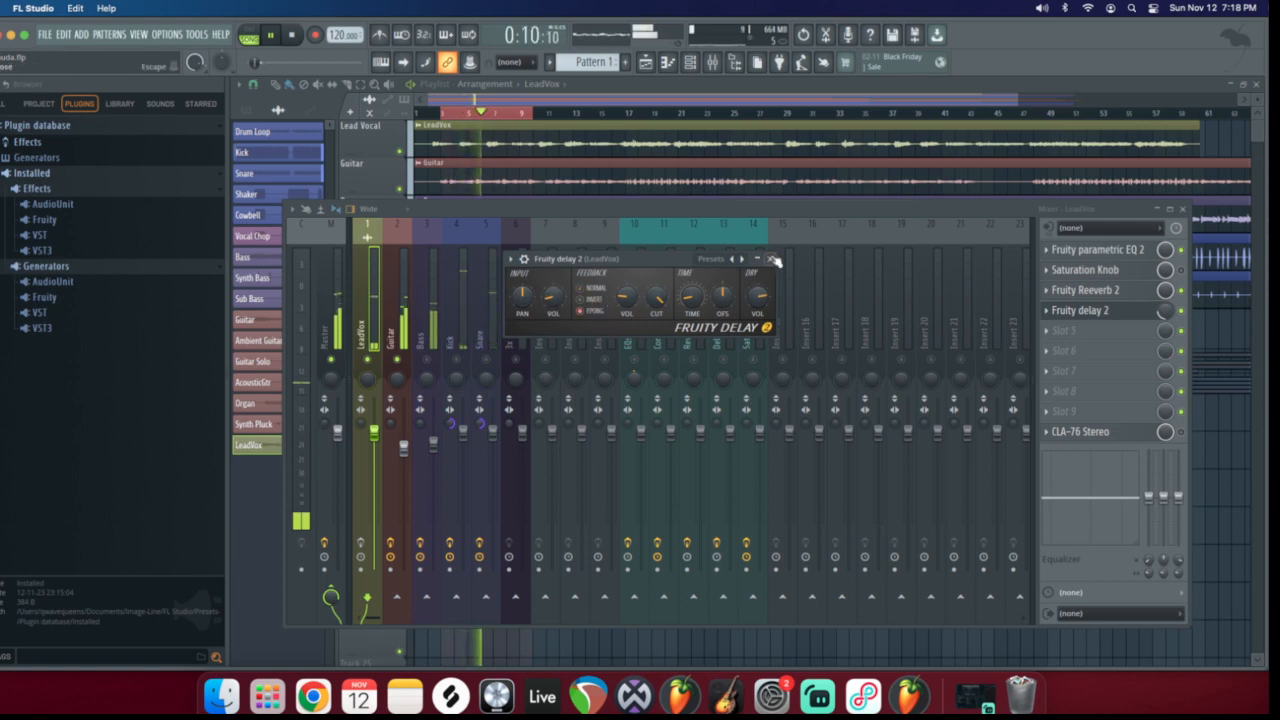
pyautogui.press('space')
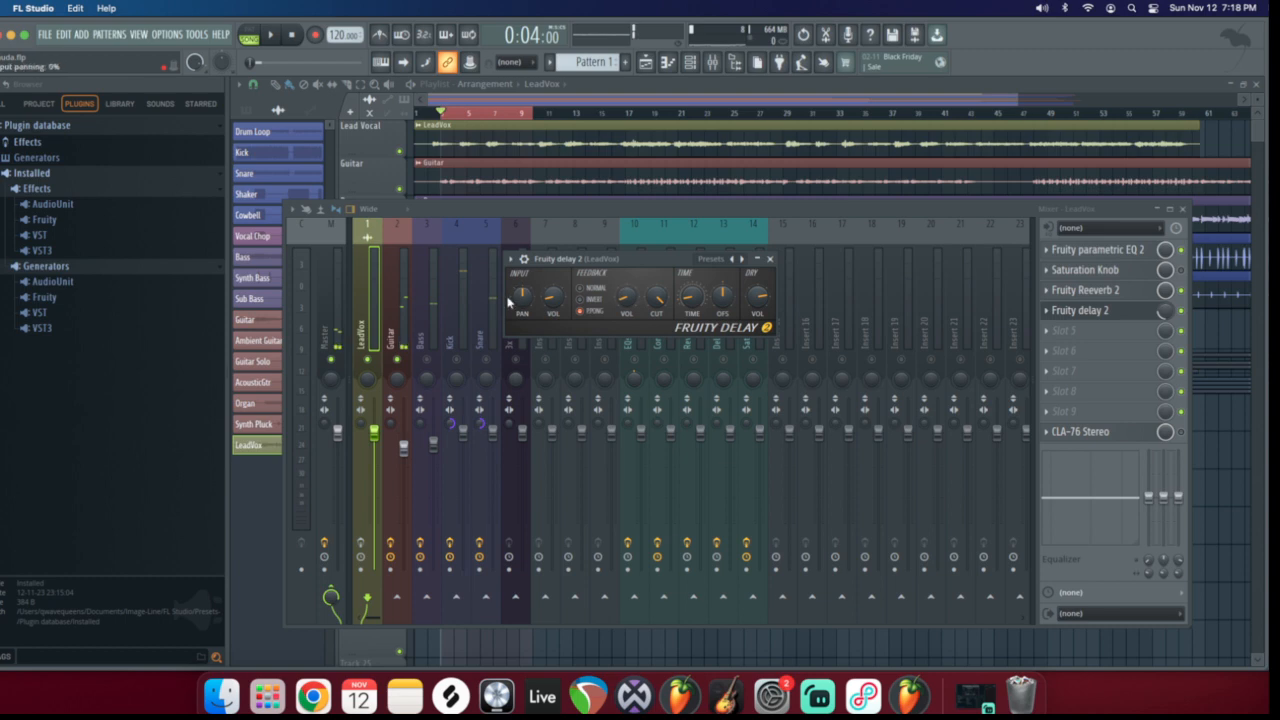
pyautogui.click(770, 258)
pyautogui.press('space')
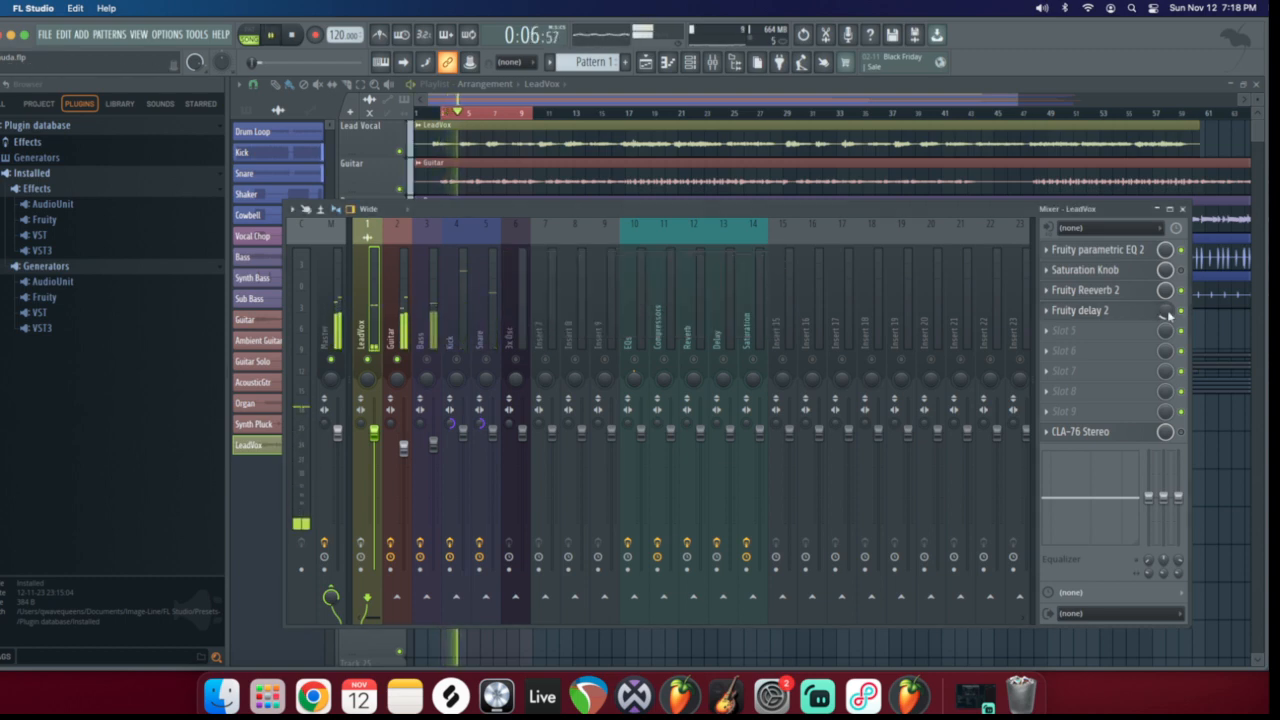
pyautogui.press('space')
# Unmute the Bass, Kick and Snare tracks alongside LeadVox and Guitar in the mixer
pyautogui.click(402, 341)
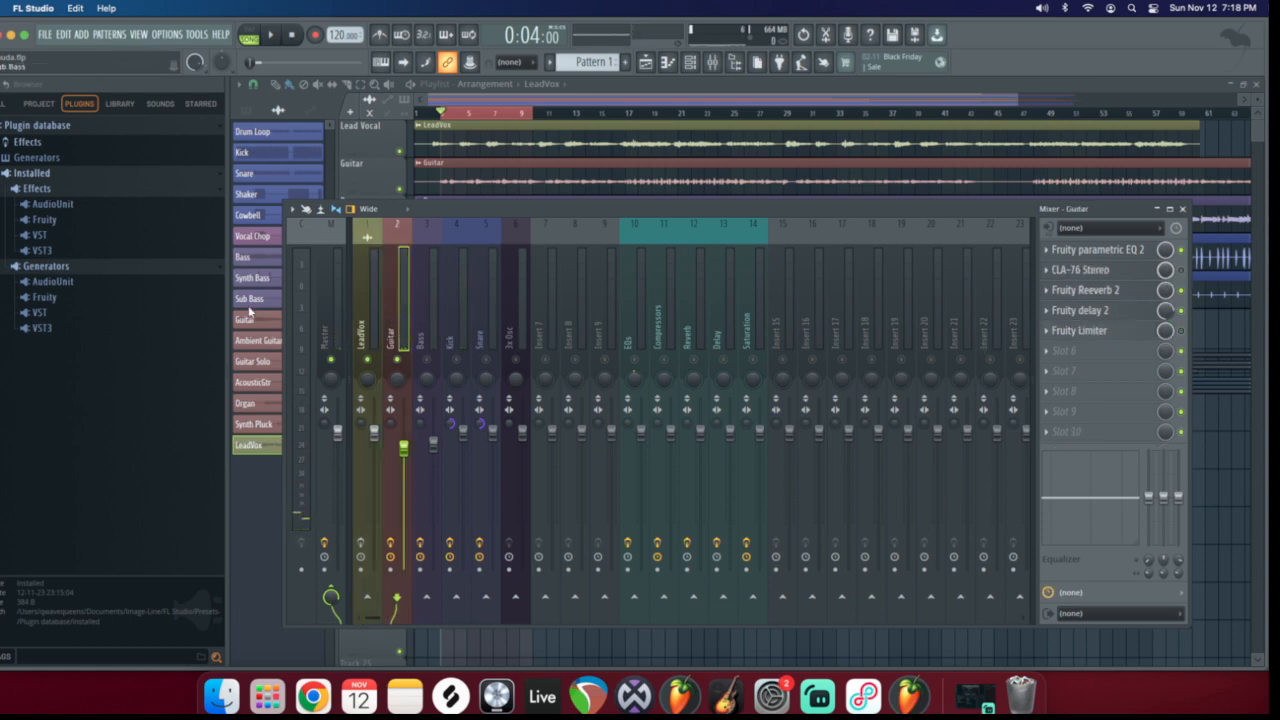
pyautogui.click(371, 298)
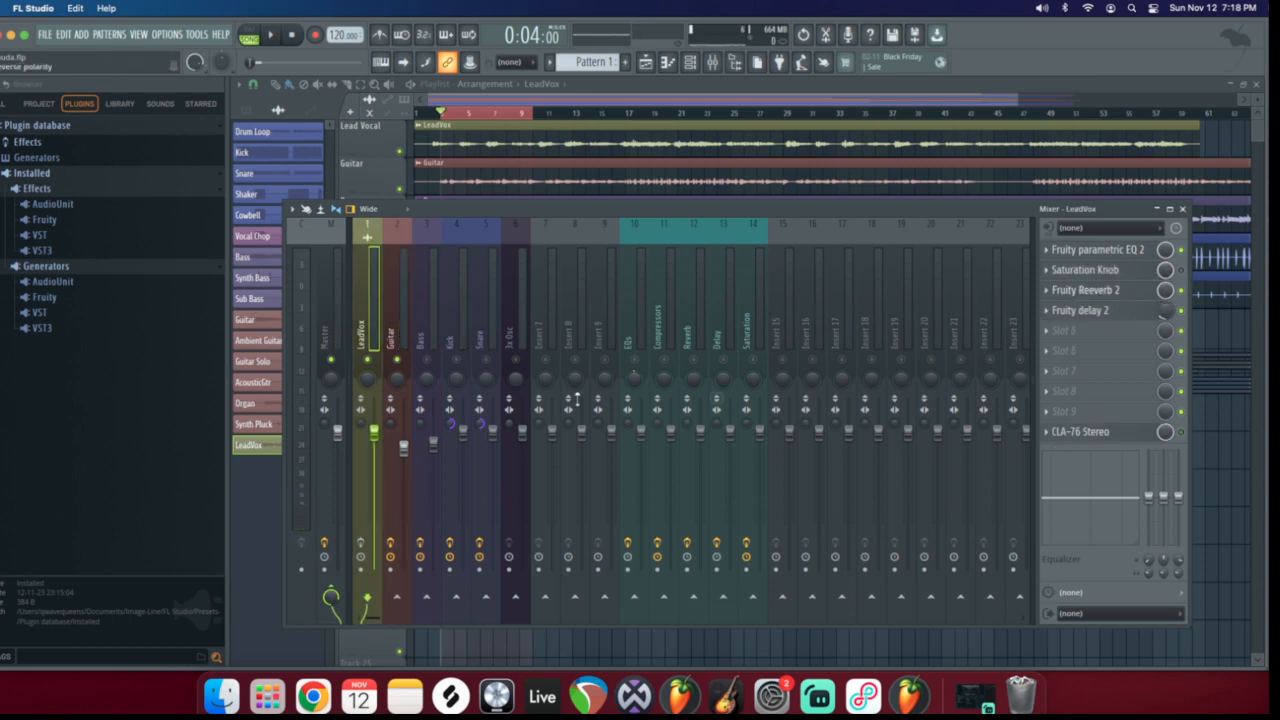
pyautogui.click(437, 318)
pyautogui.click(457, 360)
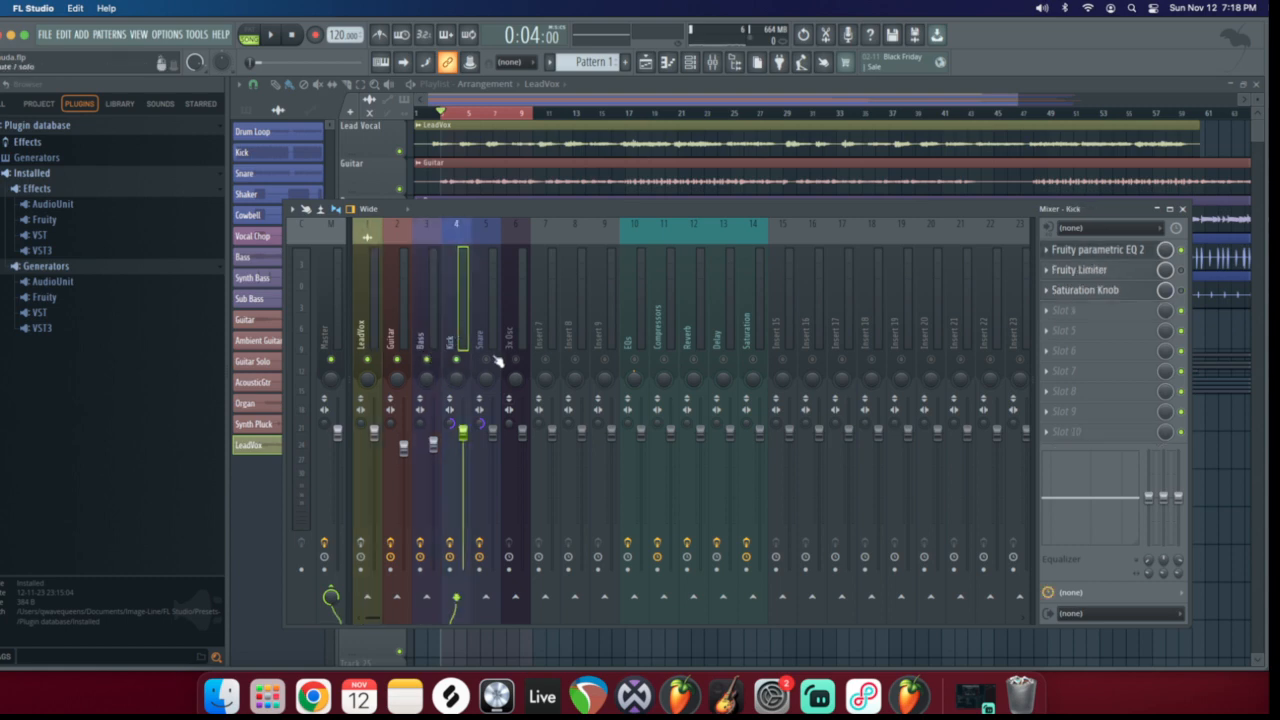
pyautogui.click(489, 362)
pyautogui.click(455, 332)
pyautogui.click(423, 329)
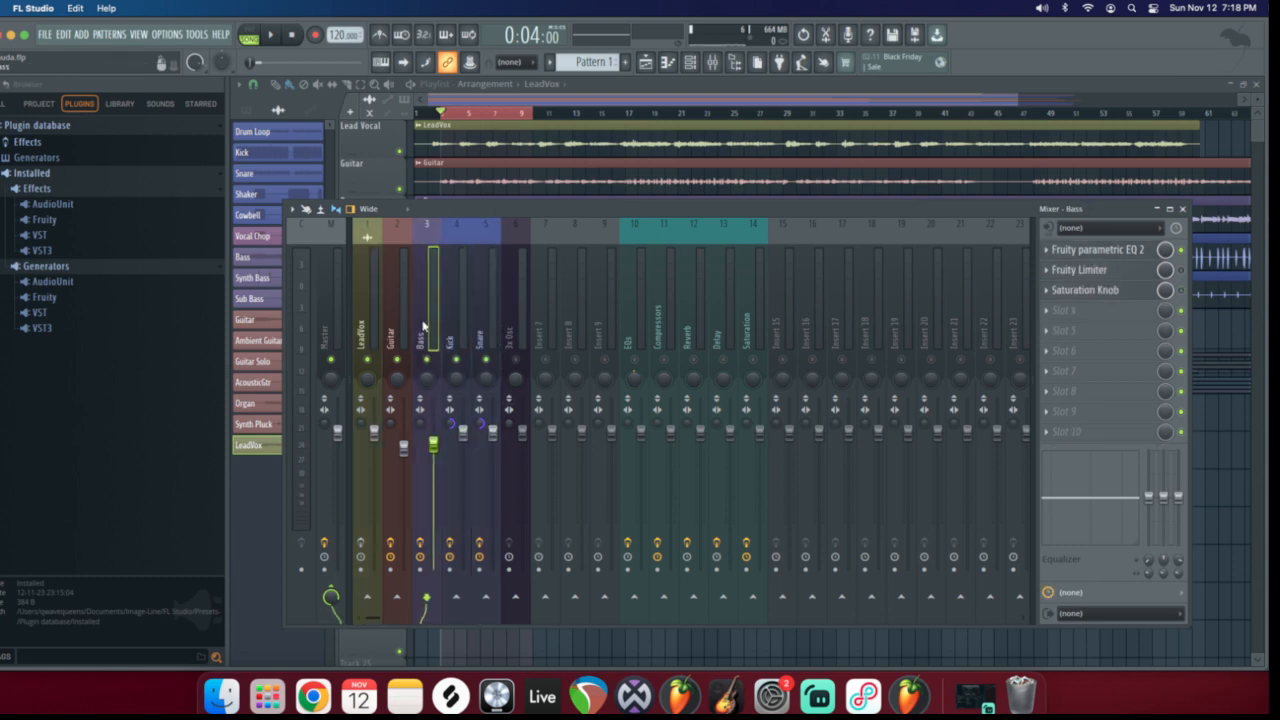
pyautogui.click(391, 320)
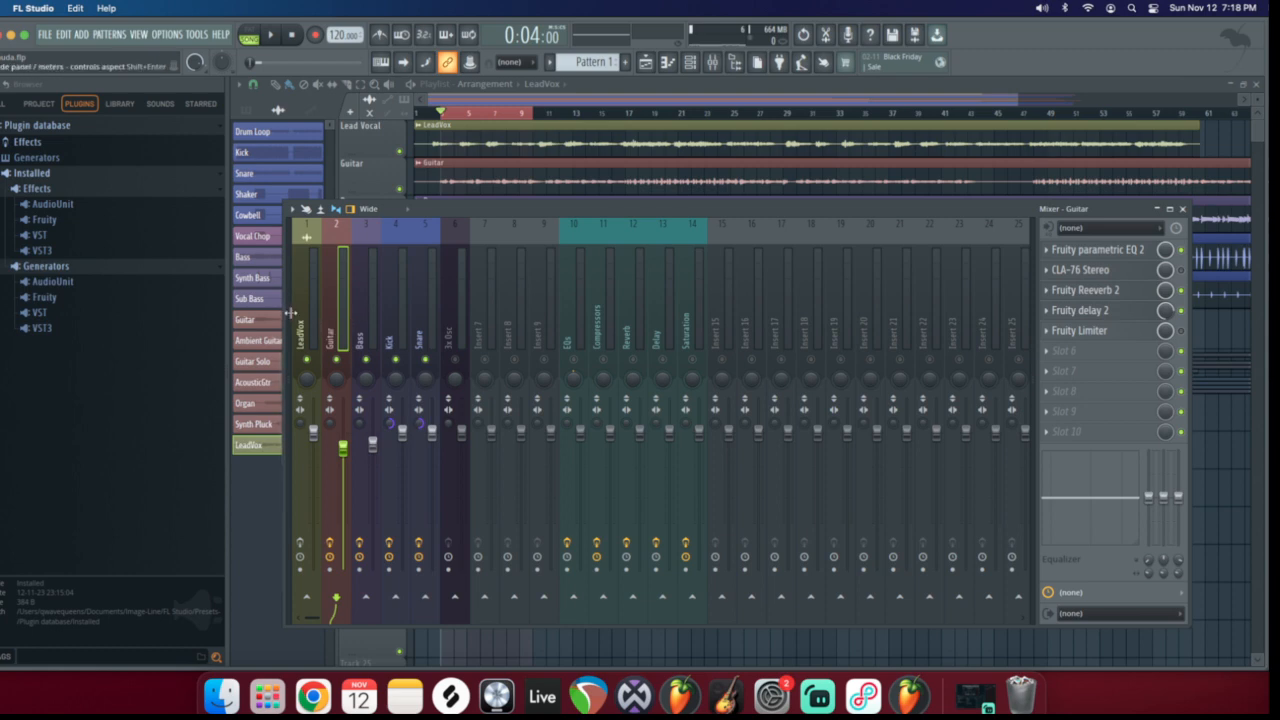
# Replace the Saturation Knob in the Snare track's second effect slot with Soundgoodizer
pyautogui.click(290, 312)
pyautogui.click(367, 306)
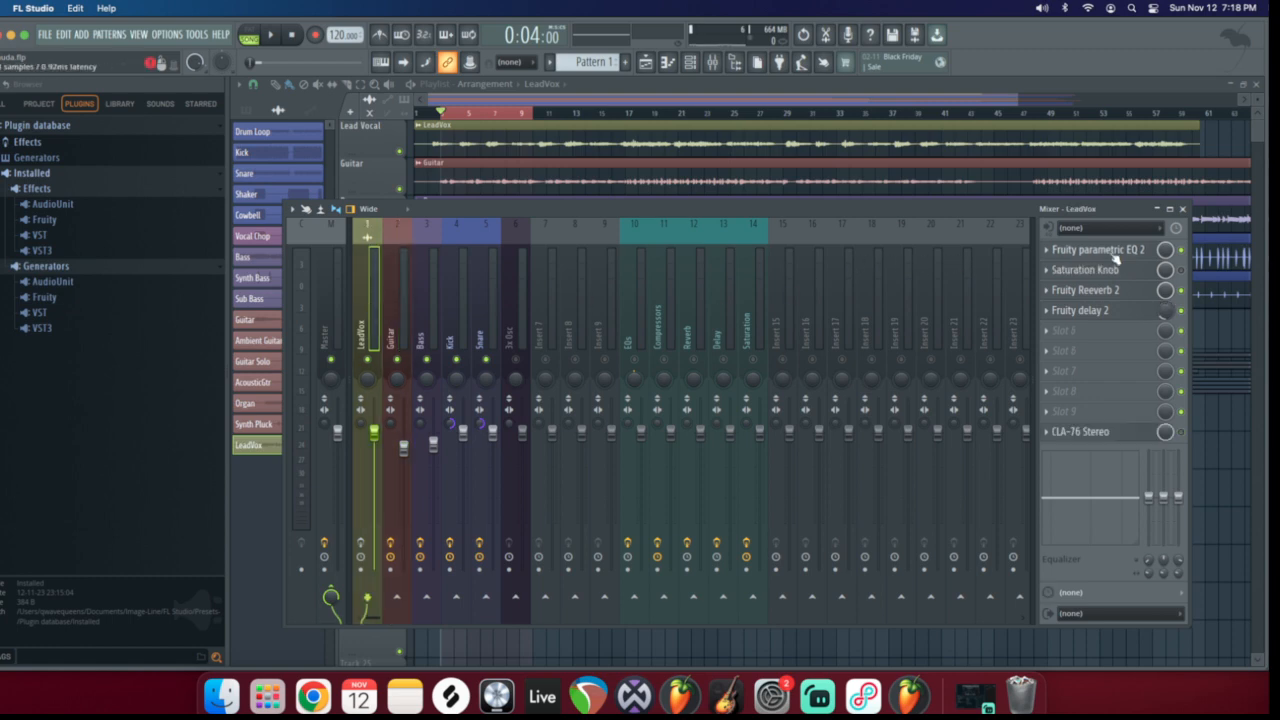
pyautogui.click(481, 307)
pyautogui.click(1042, 268)
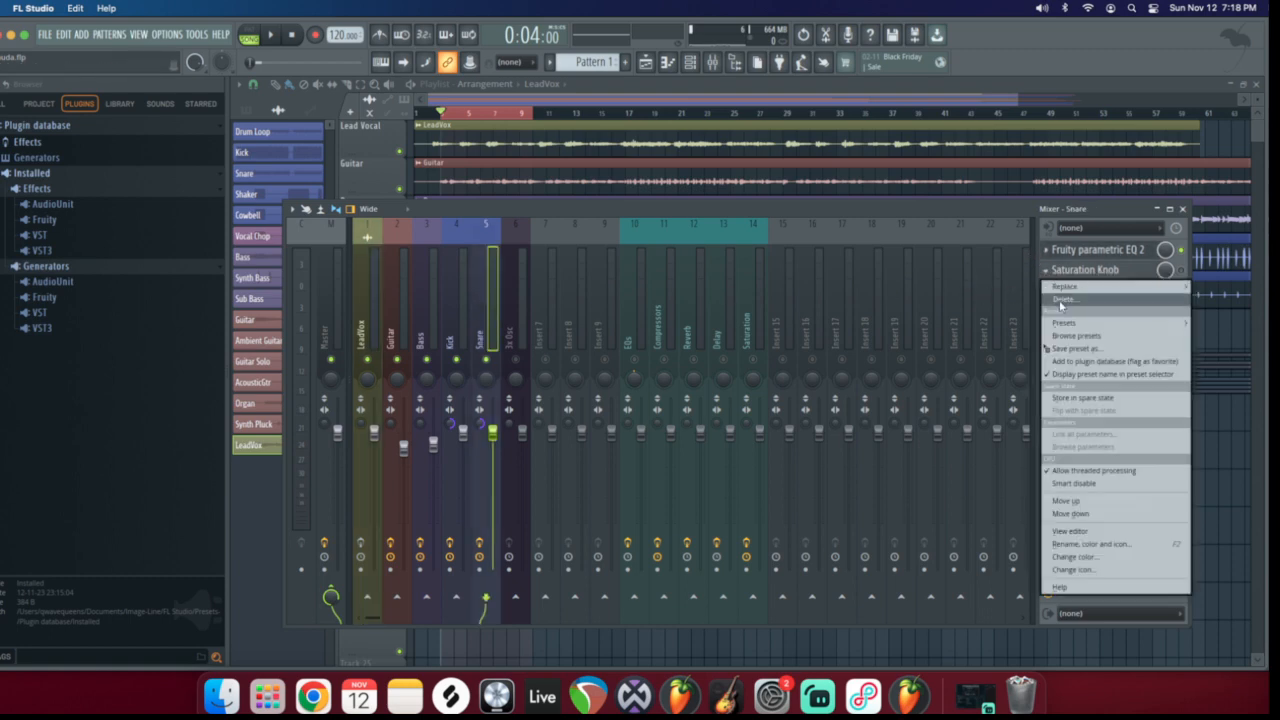
pyautogui.moveTo(1060, 287)
pyautogui.click(861, 34)
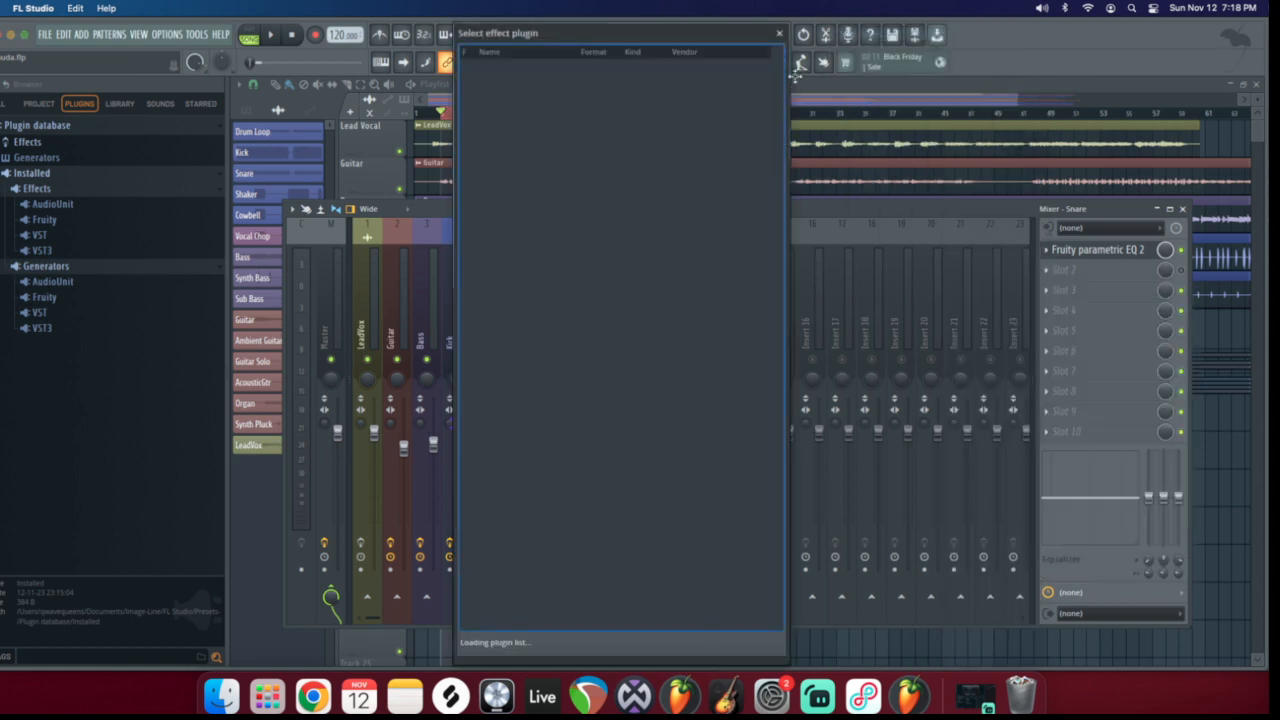
pyautogui.click(621, 636)
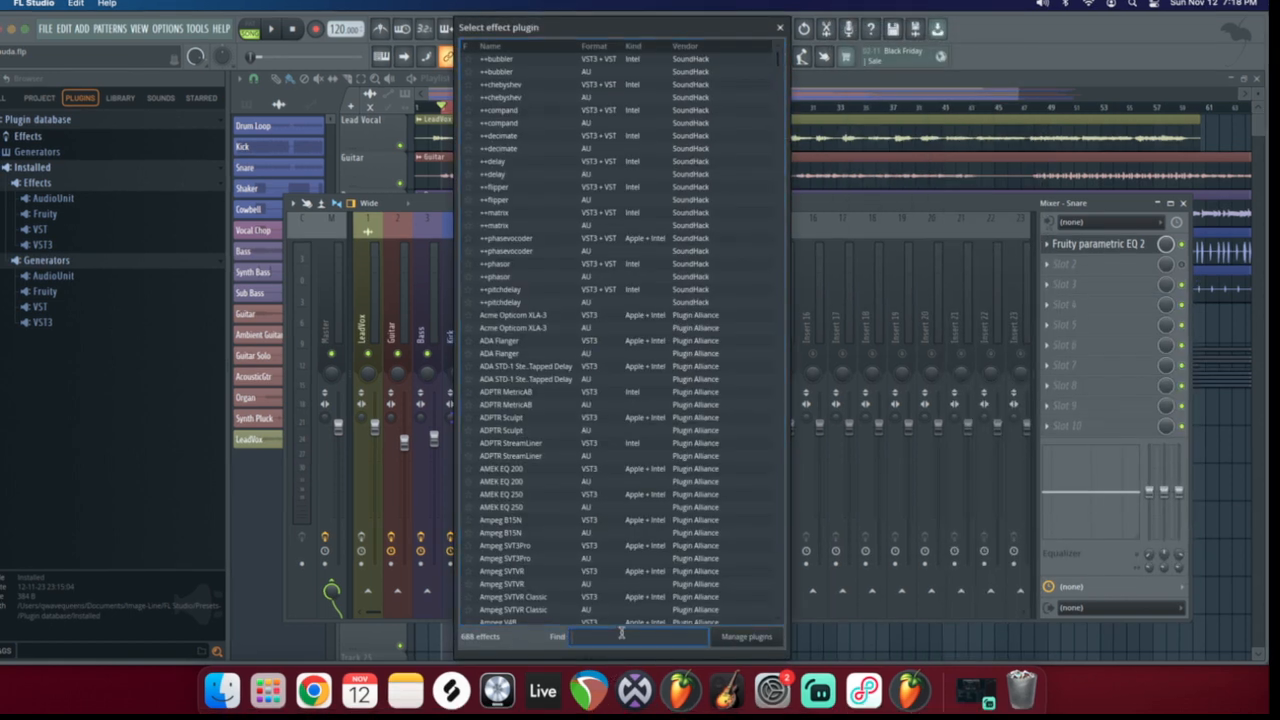
pyautogui.write('soun')
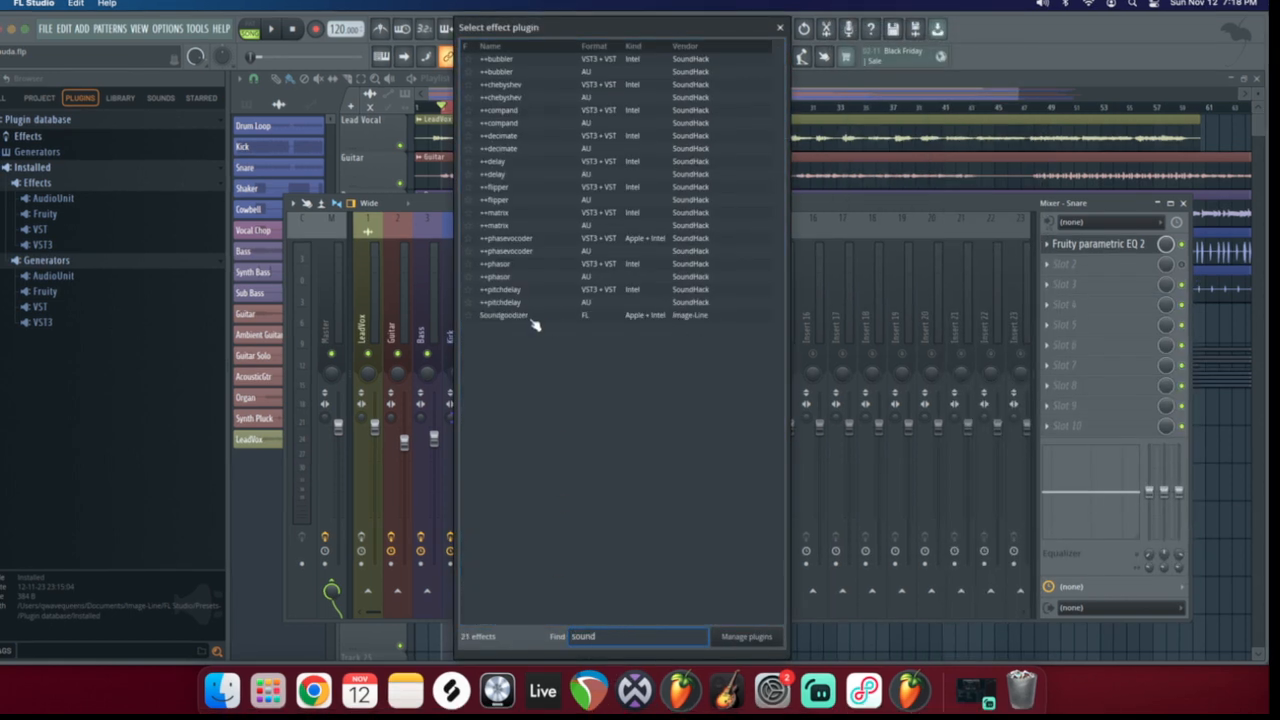
pyautogui.write('d')
pyautogui.doubleClick(530, 316)
pyautogui.moveTo(310, 148); pyautogui.dragTo(703, 220)
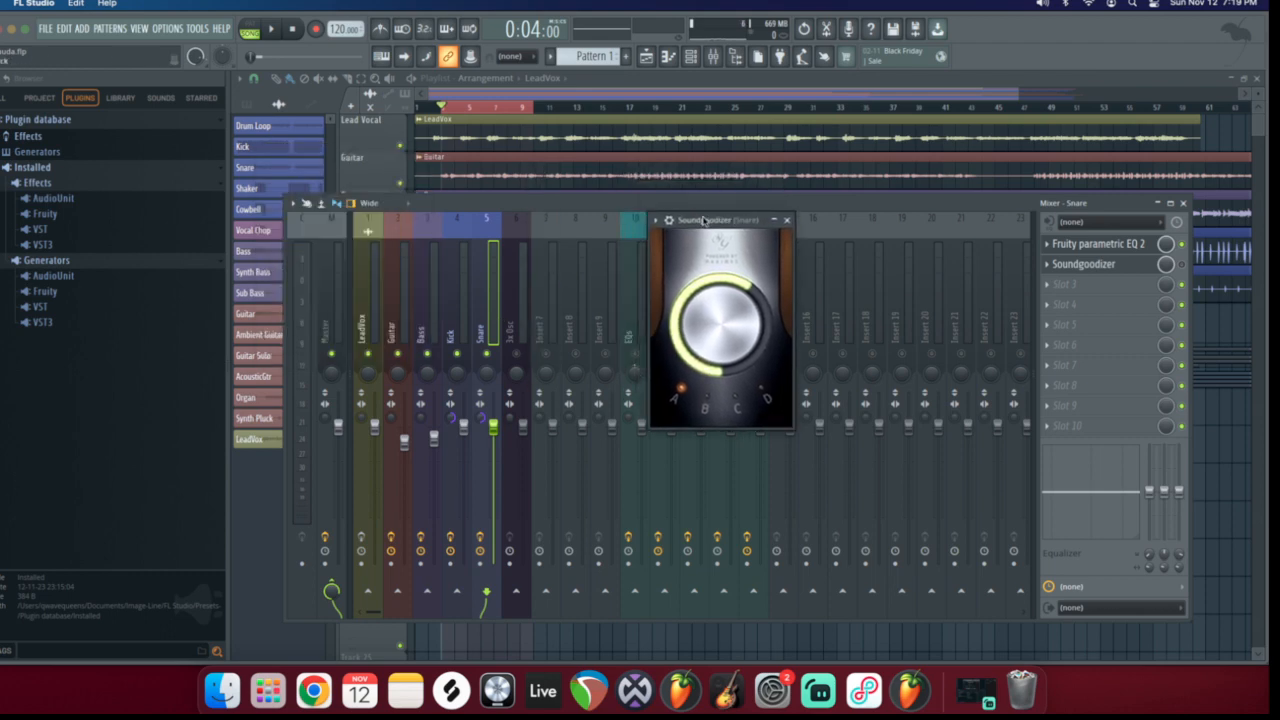
# Solo the Snare track, then raise the amount of its Soundgoodizer and enable the effect while auditioning the loop
pyautogui.press('space')
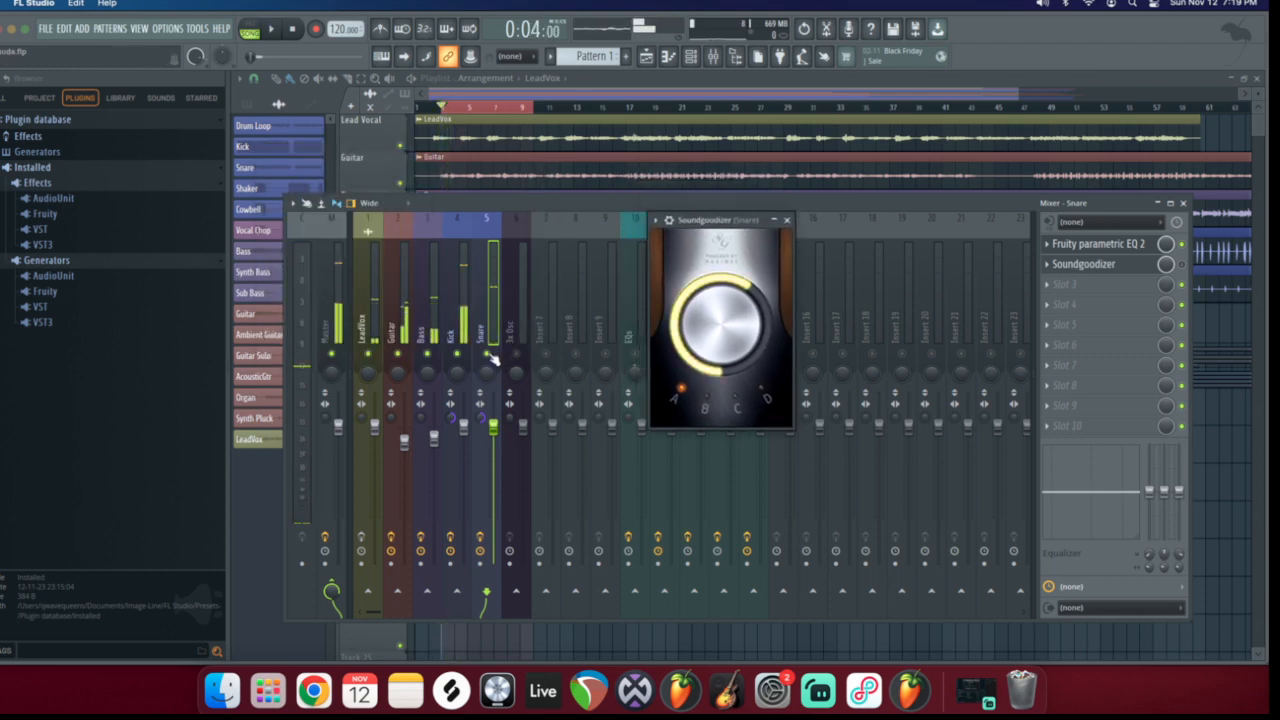
pyautogui.rightClick(489, 355)
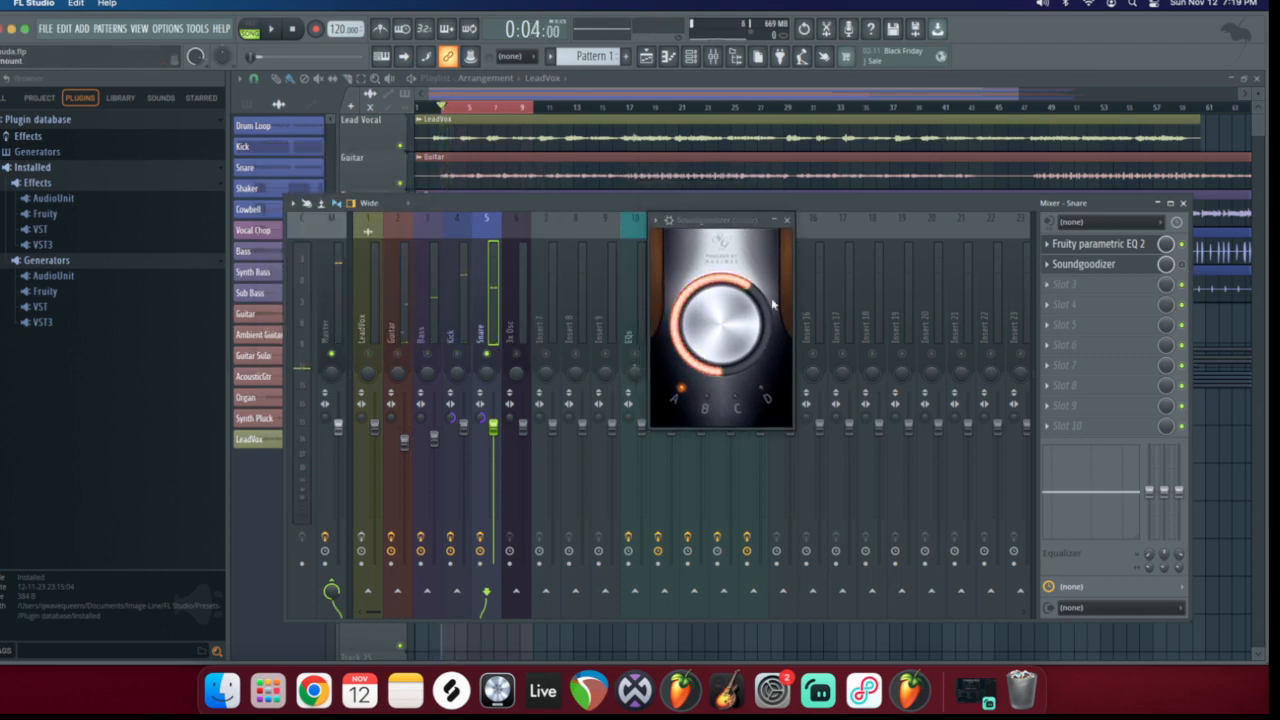
pyautogui.moveTo(740, 318); pyautogui.dragTo(740, 300)
pyautogui.press('space')
pyautogui.press('space')
pyautogui.press('space')
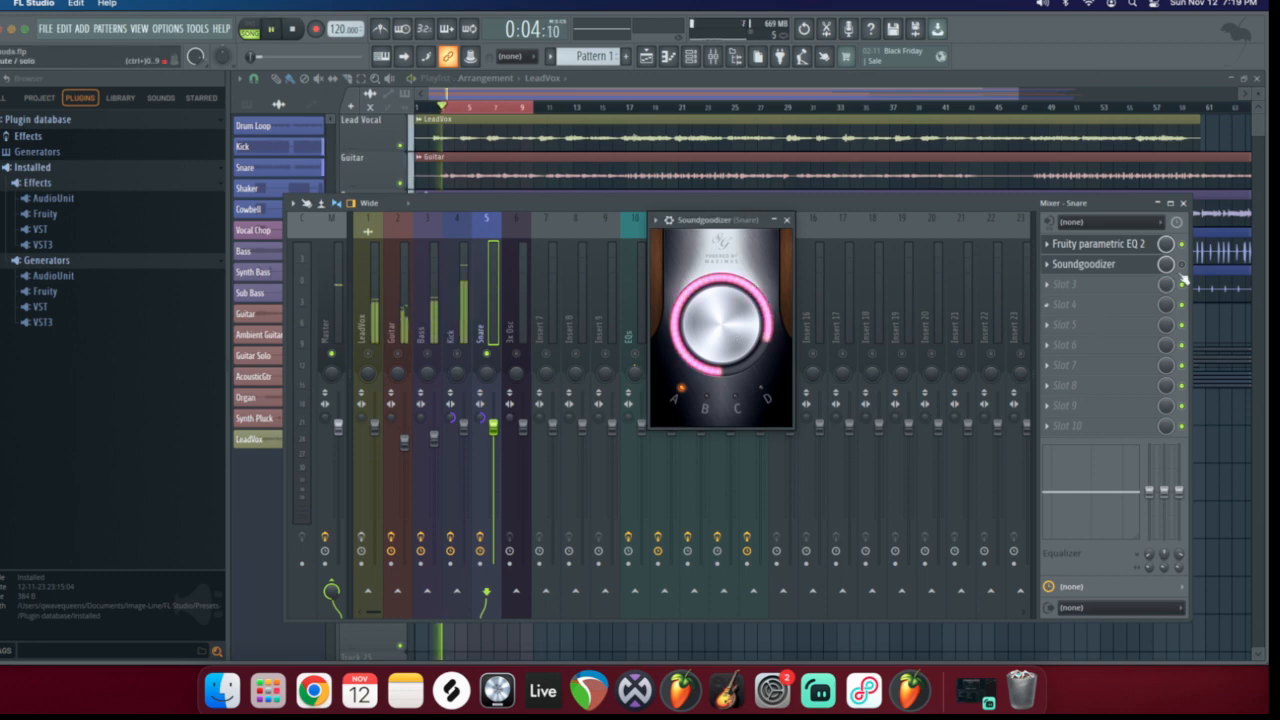
pyautogui.click(1181, 265)
pyautogui.press('space')
pyautogui.press('space')
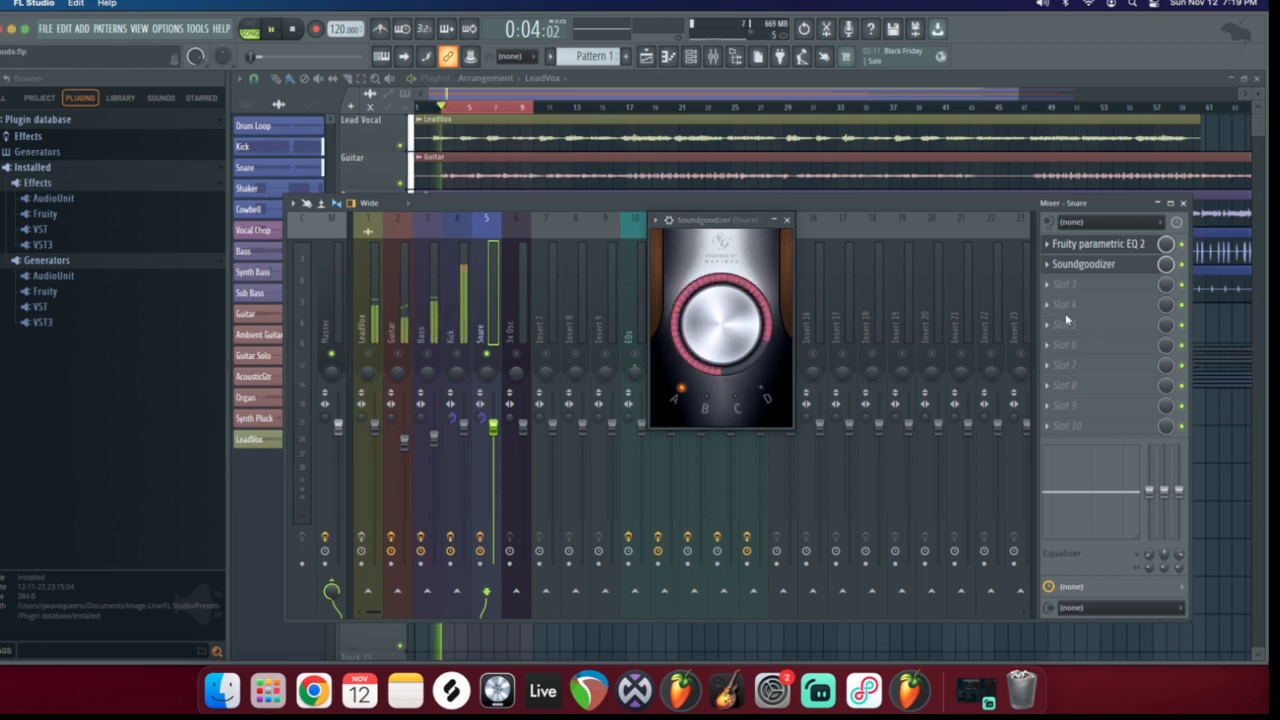
# Try Soundgoodizer's mode B on the Snare, return to mode A and close the plugin
pyautogui.click(738, 405)
pyautogui.press('space')
pyautogui.press('space')
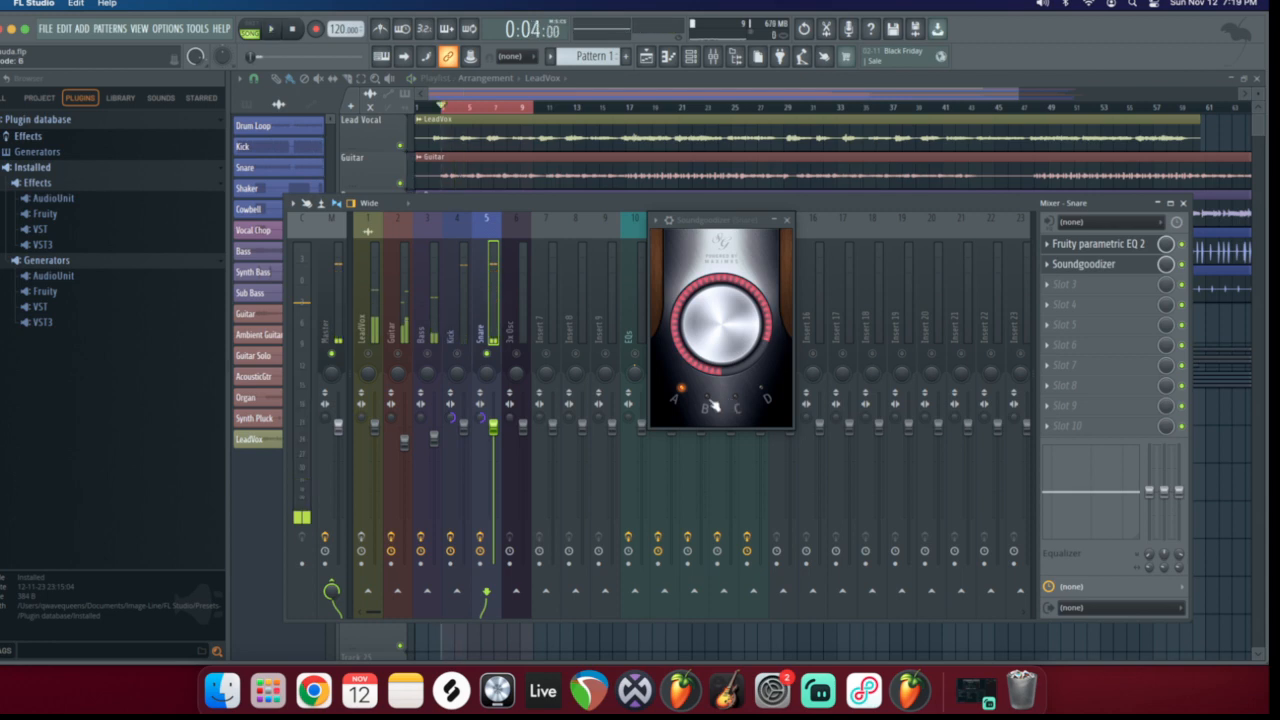
pyautogui.click(728, 405)
pyautogui.press('space')
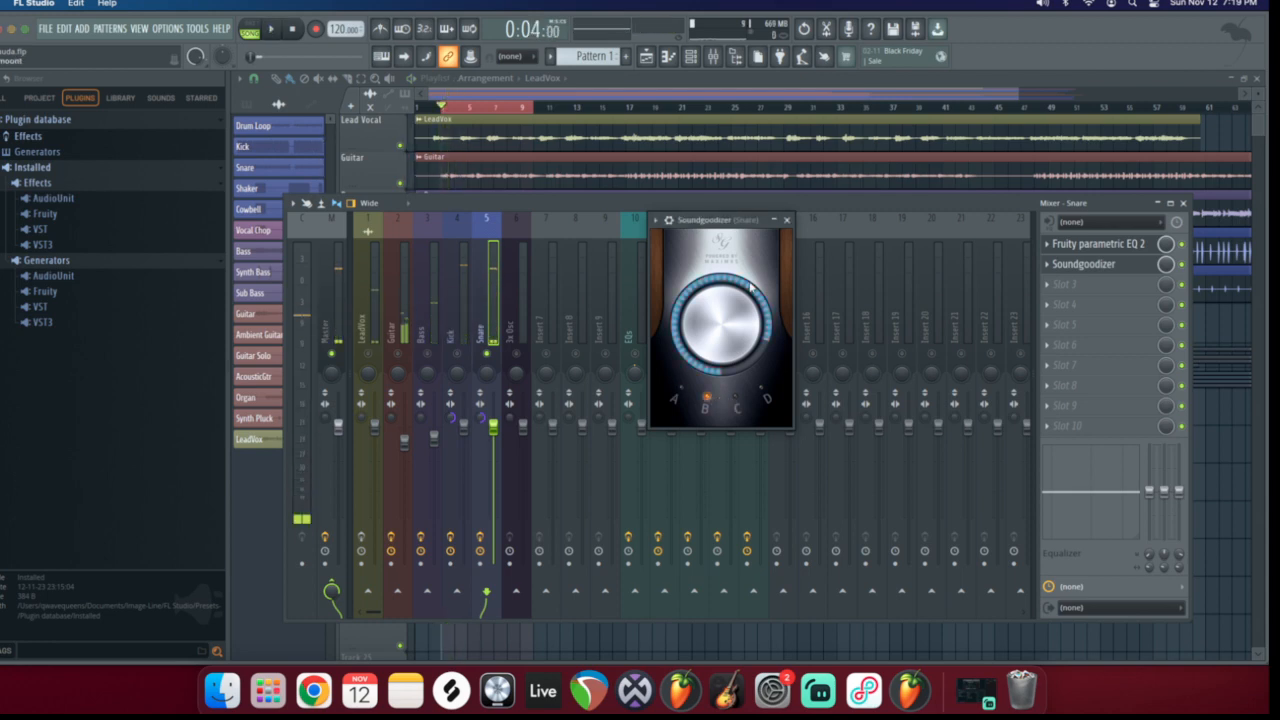
pyautogui.click(681, 394)
pyautogui.click(787, 221)
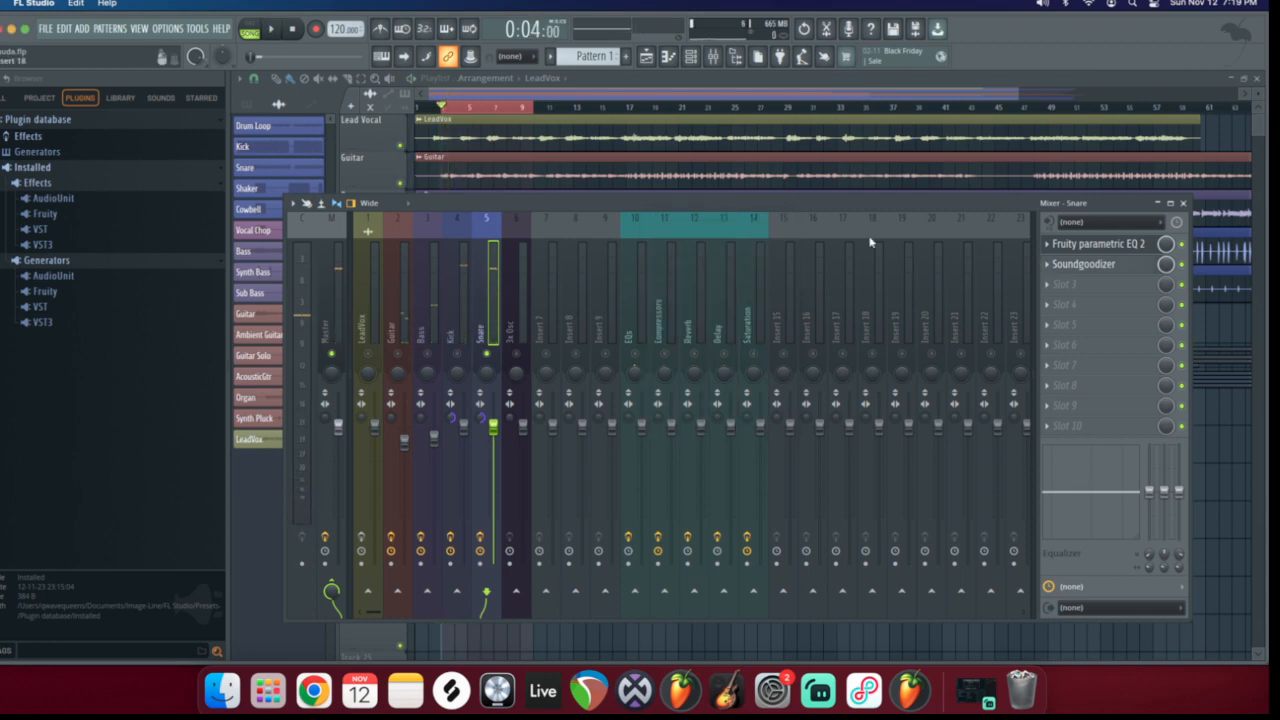
# Load Fruity Balance into the Snare track's third effect slot, after Soundgoodizer
pyautogui.click(1080, 284)
pyautogui.click(862, 30)
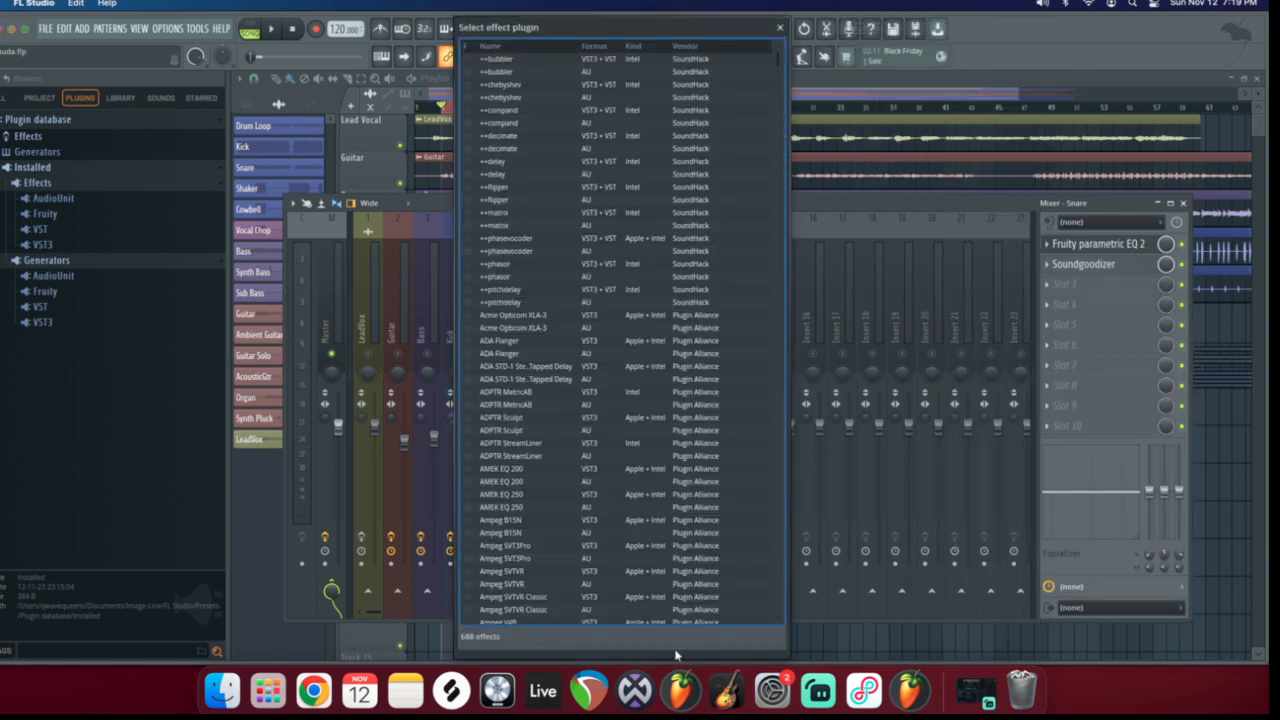
pyautogui.write('gain')
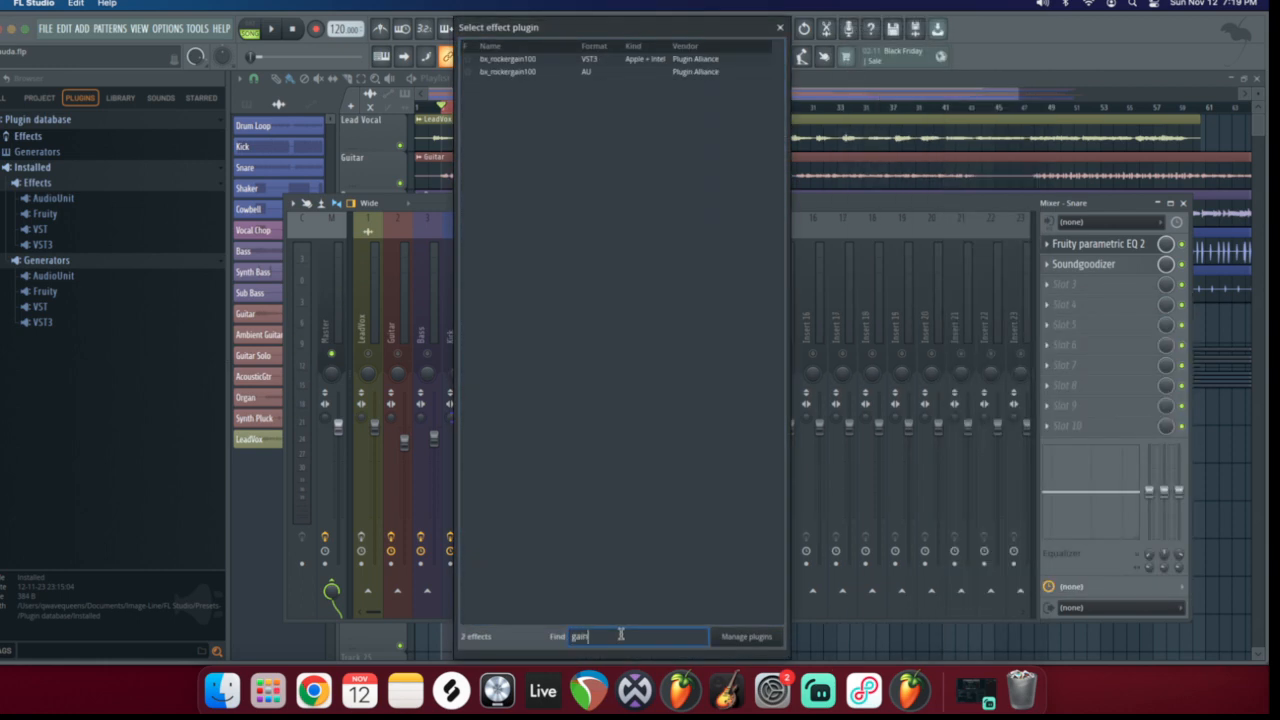
pyautogui.press('BackSpace')
pyautogui.press('BackSpace')
pyautogui.press('BackSpace')
pyautogui.write('fruity')
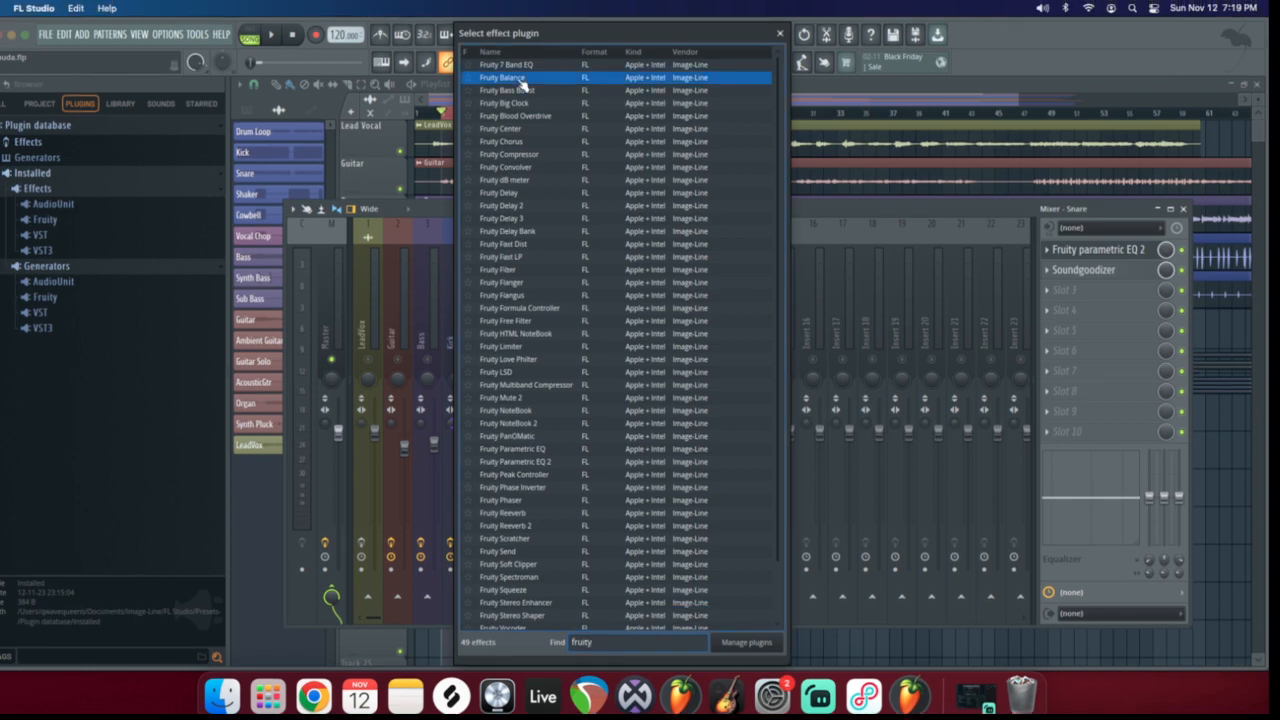
pyautogui.doubleClick(519, 72)
pyautogui.moveTo(412, 273); pyautogui.dragTo(824, 284)
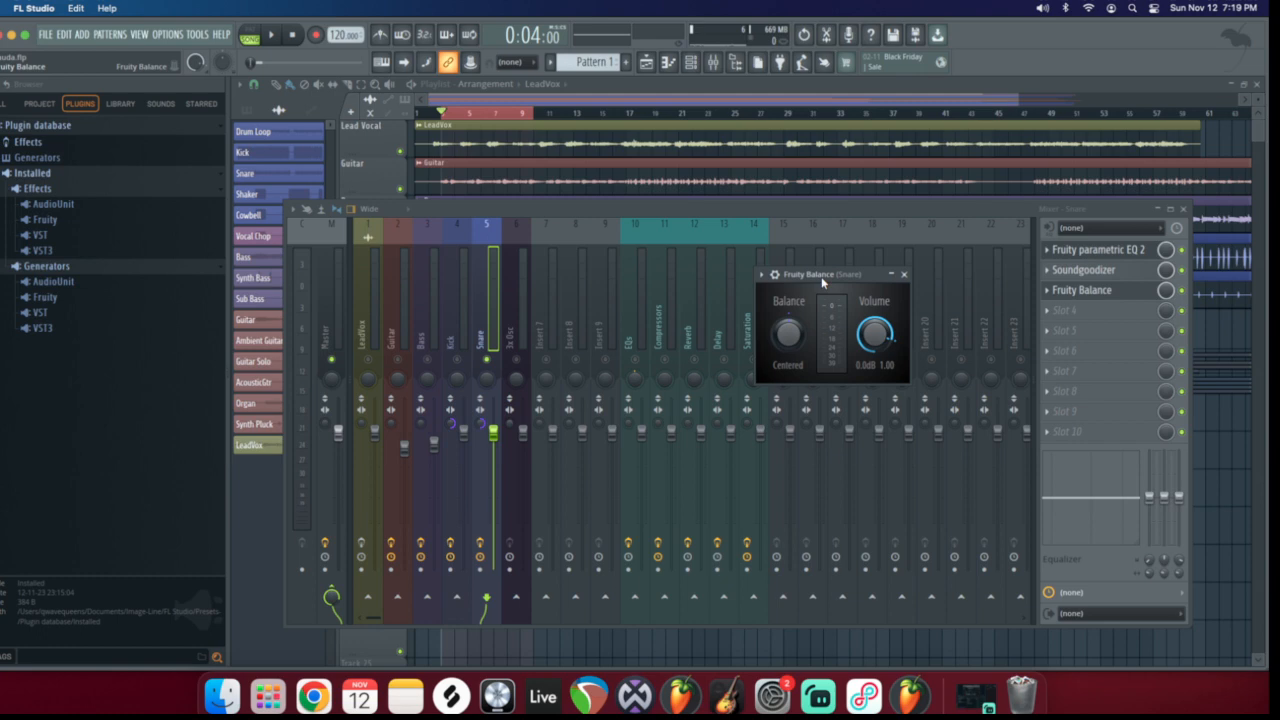
# Reopen the Snare's Soundgoodizer and arrange it beside Fruity Balance, with the mixer moved below both plugin windows
pyautogui.moveTo(821, 276); pyautogui.dragTo(807, 266)
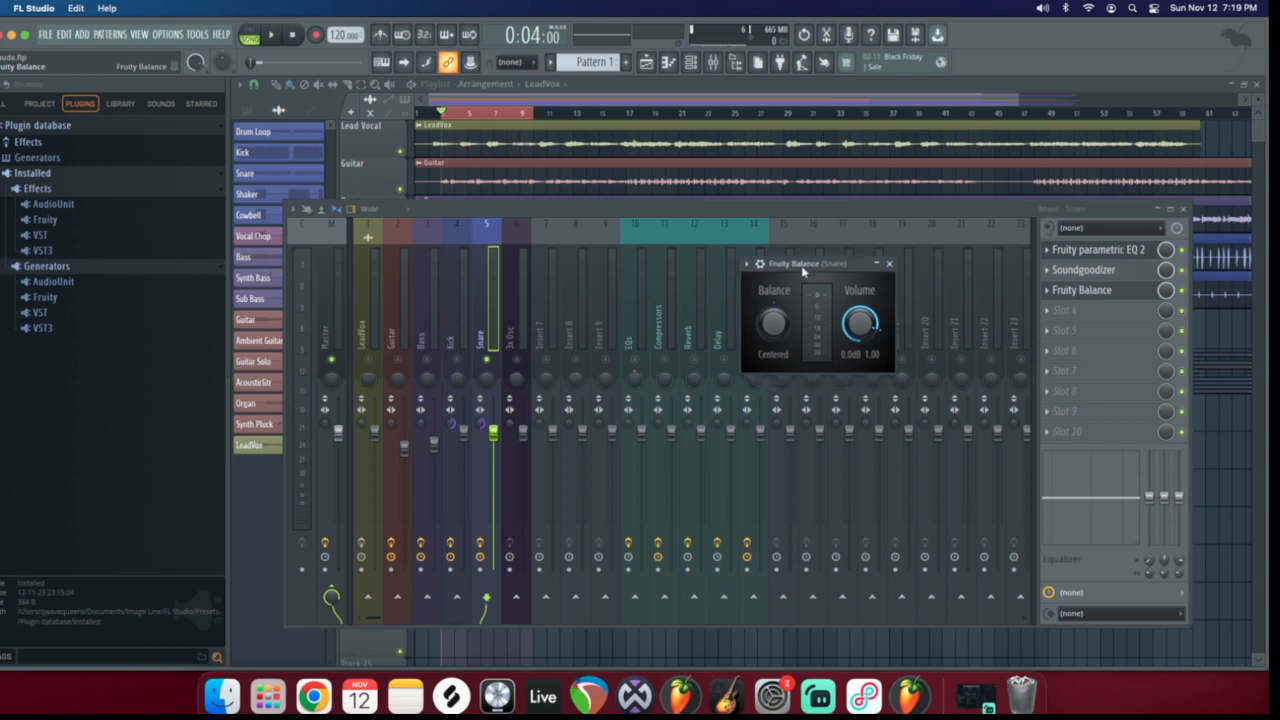
pyautogui.click(1083, 269)
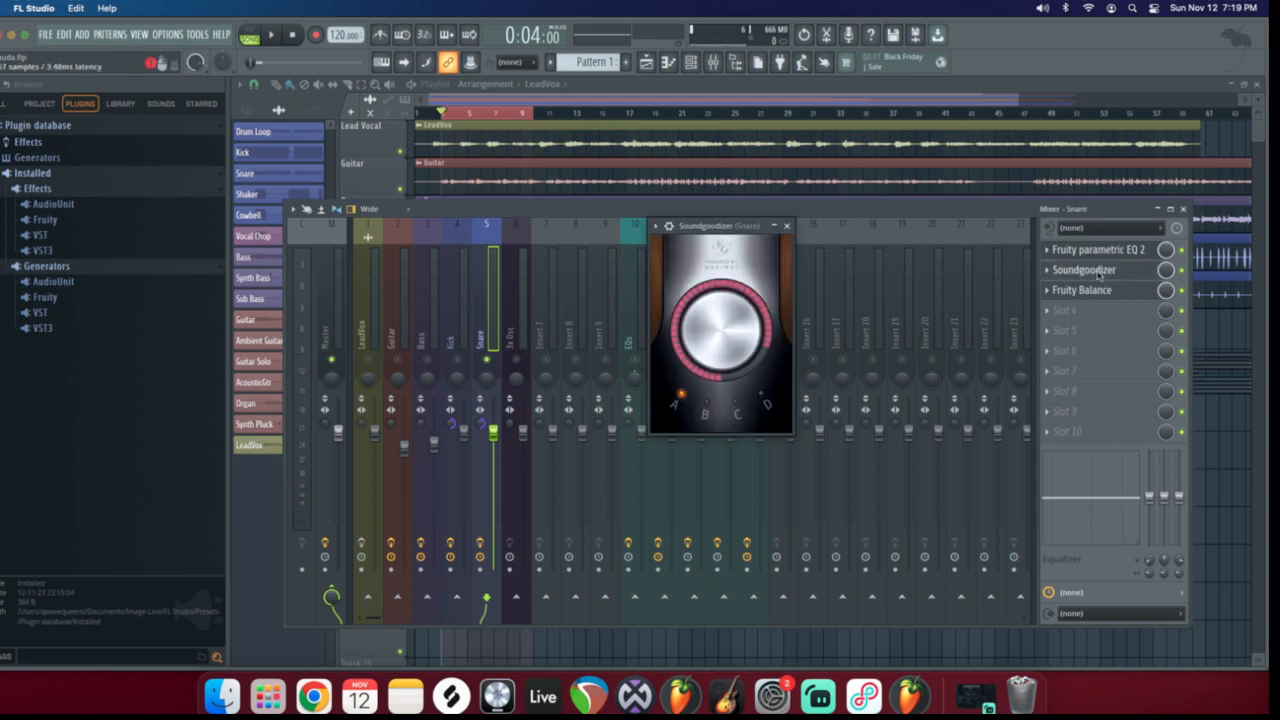
pyautogui.moveTo(718, 232); pyautogui.dragTo(686, 230)
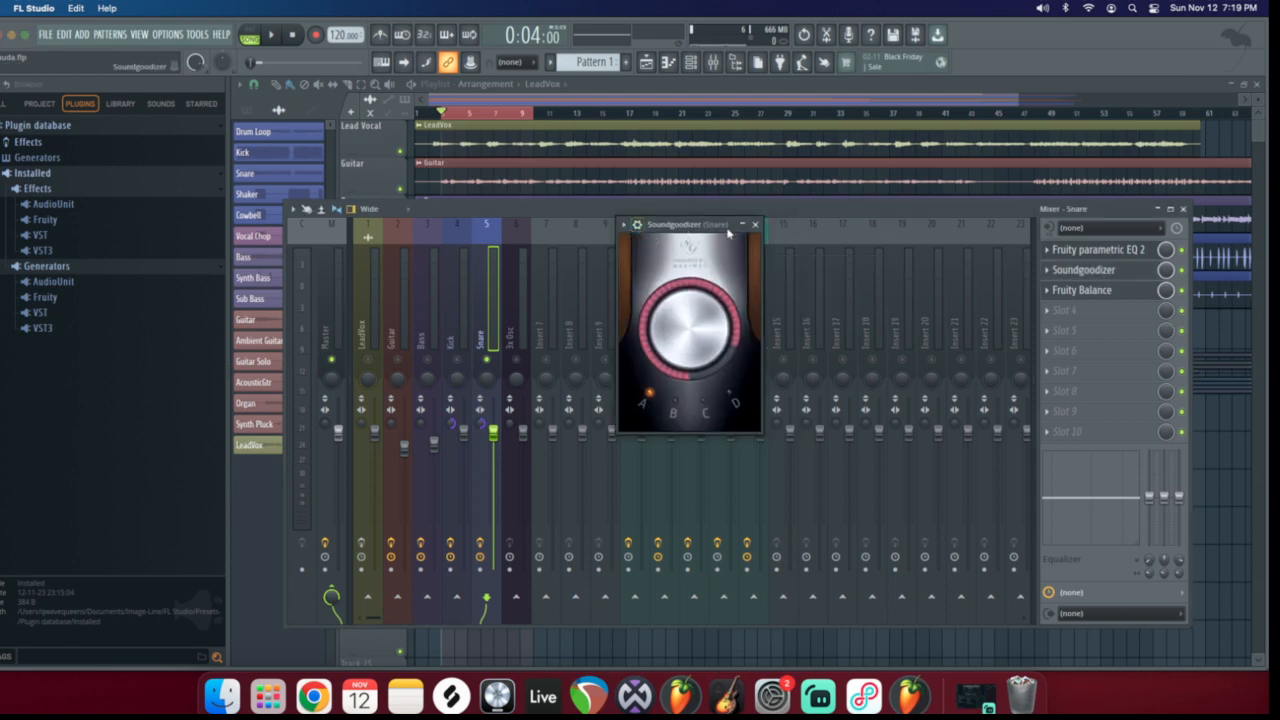
pyautogui.moveTo(815, 215); pyautogui.dragTo(777, 432)
pyautogui.moveTo(673, 228); pyautogui.dragTo(617, 207)
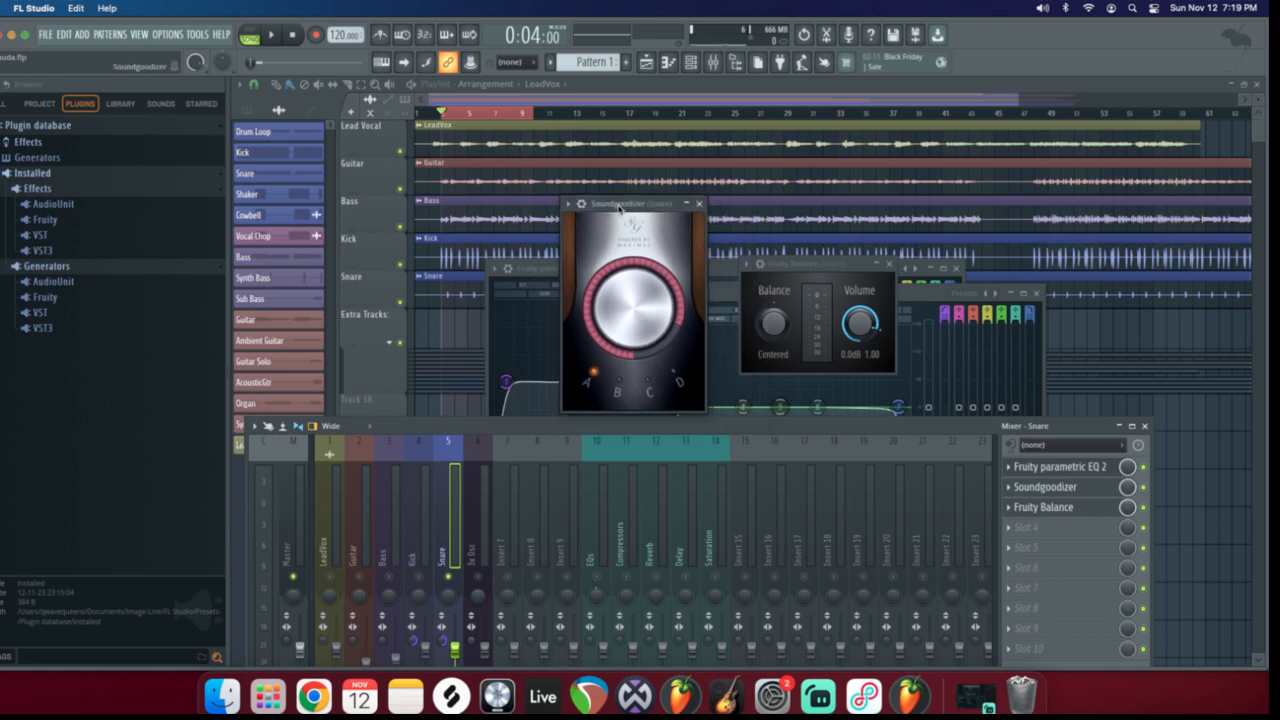
pyautogui.moveTo(784, 267); pyautogui.dragTo(784, 258)
pyautogui.moveTo(643, 205); pyautogui.dragTo(646, 196)
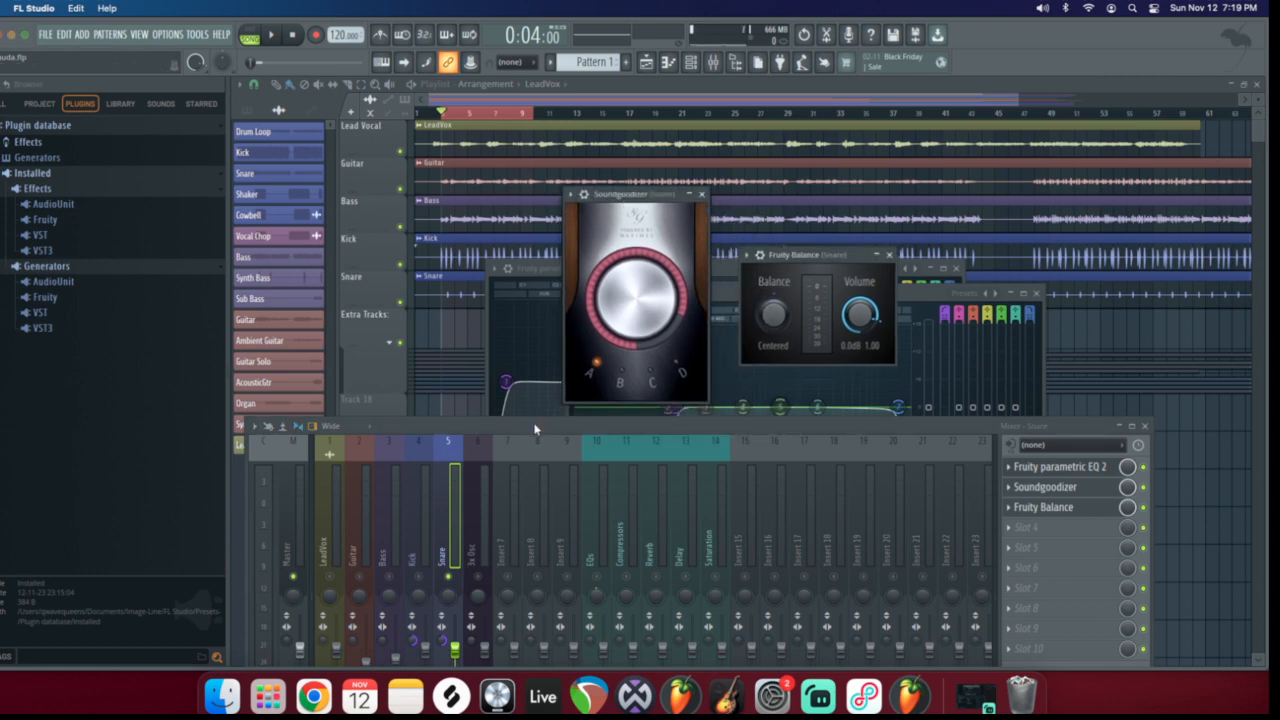
pyautogui.moveTo(537, 430); pyautogui.dragTo(552, 411)
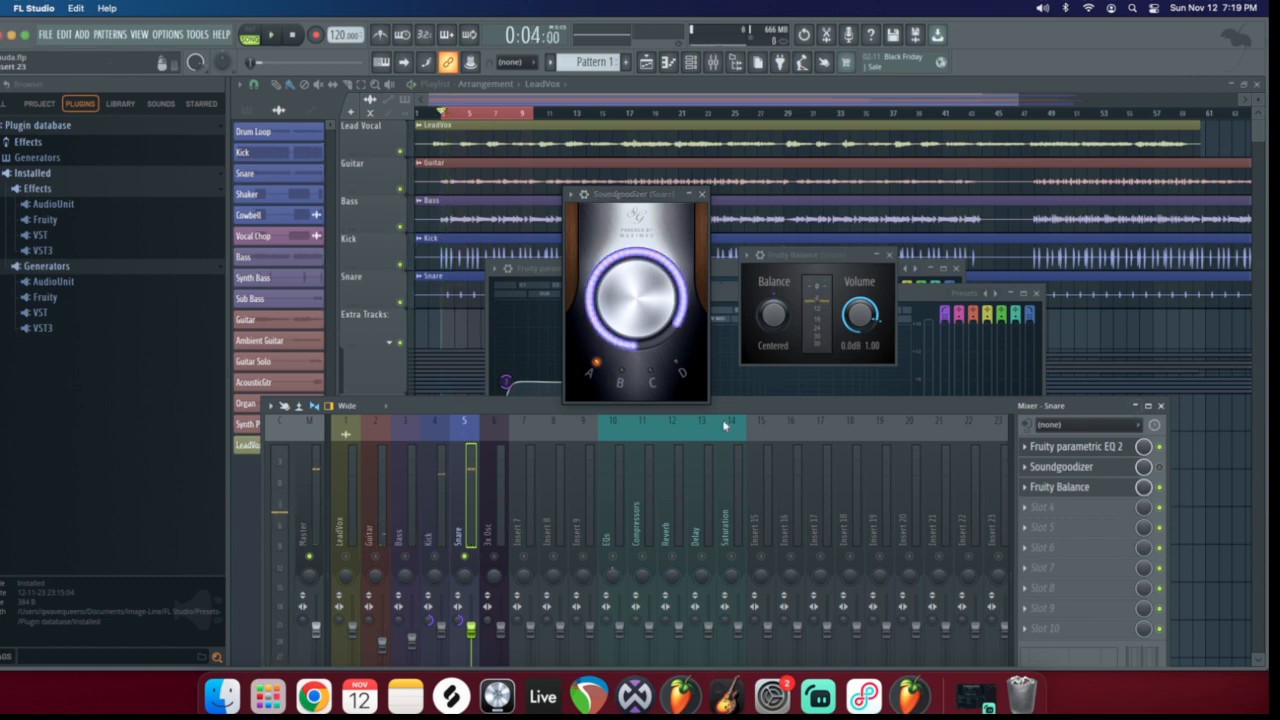
# Compare the Snare's peak level with Soundgoodizer bypassed and enabled by repeatedly playing the start of the loop
pyautogui.press('space')
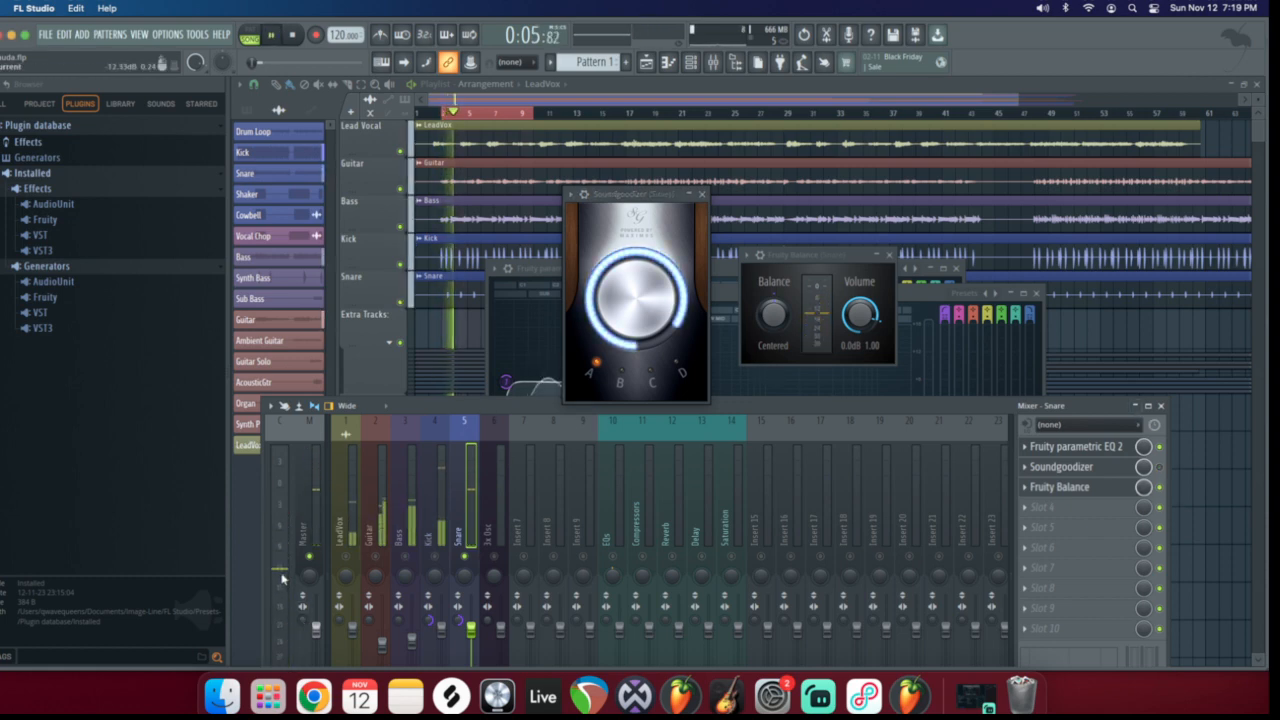
pyautogui.press('space')
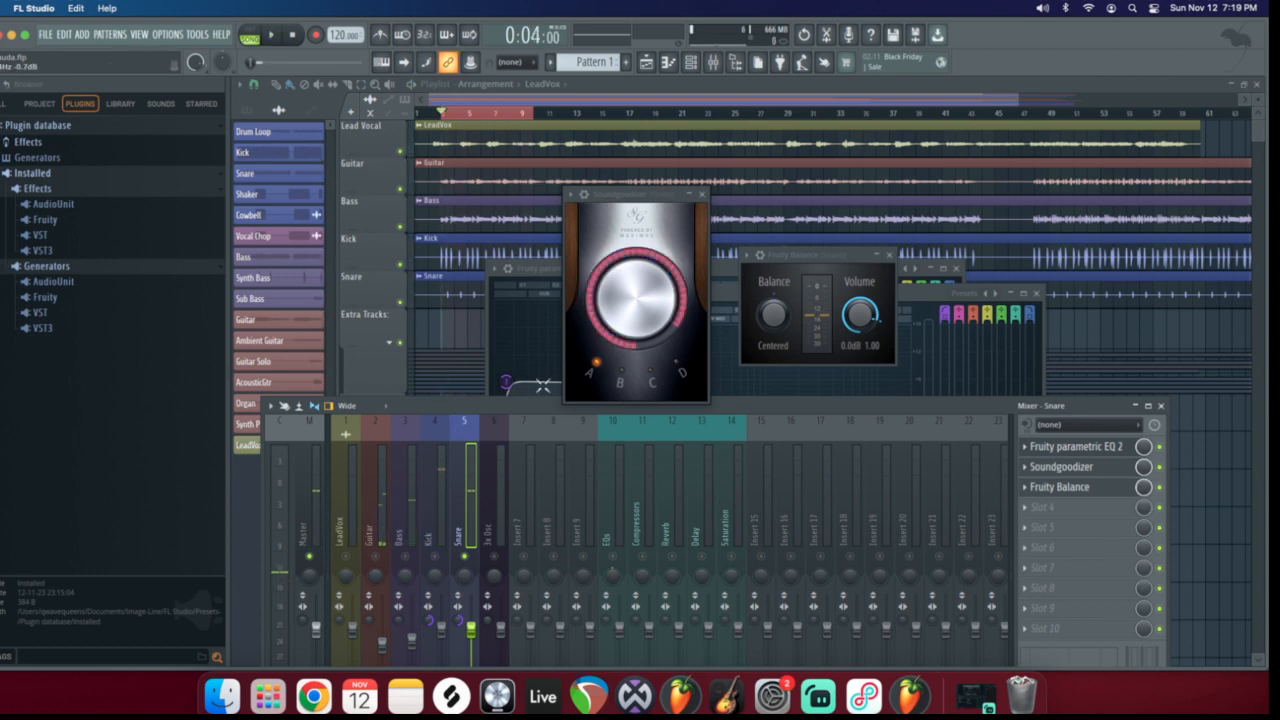
pyautogui.click(618, 313)
pyautogui.press('space')
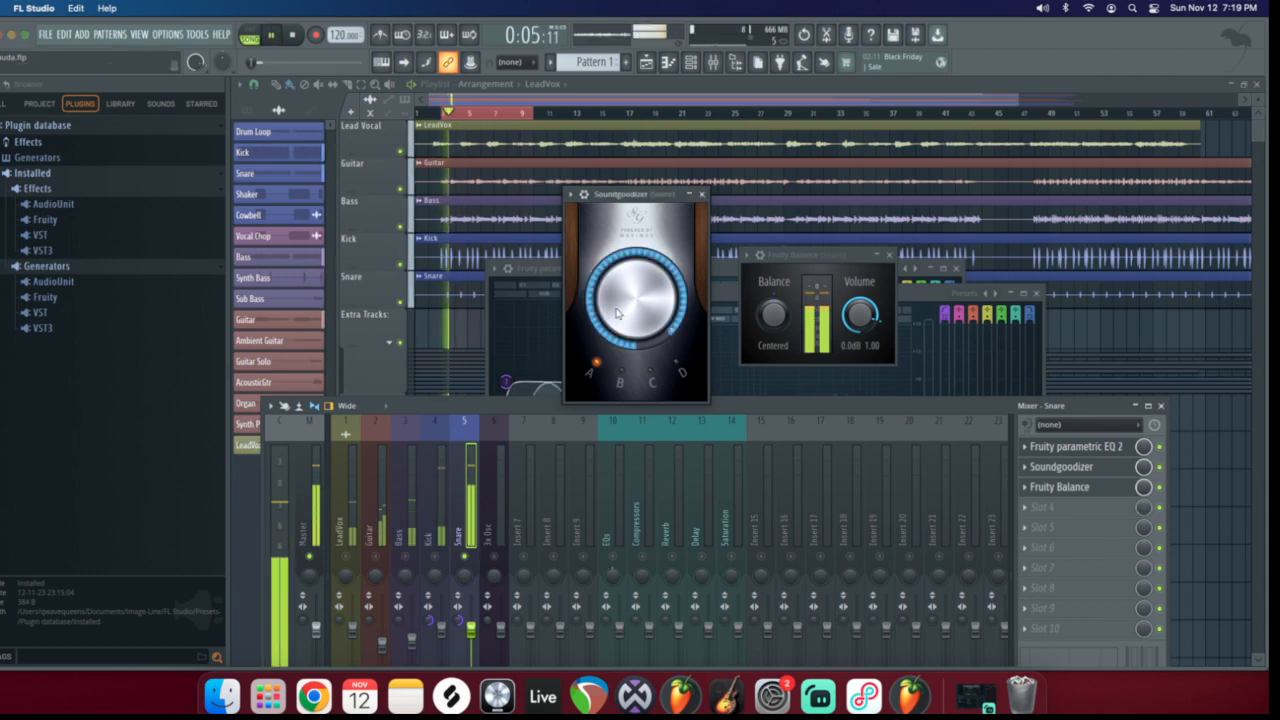
pyautogui.press('space')
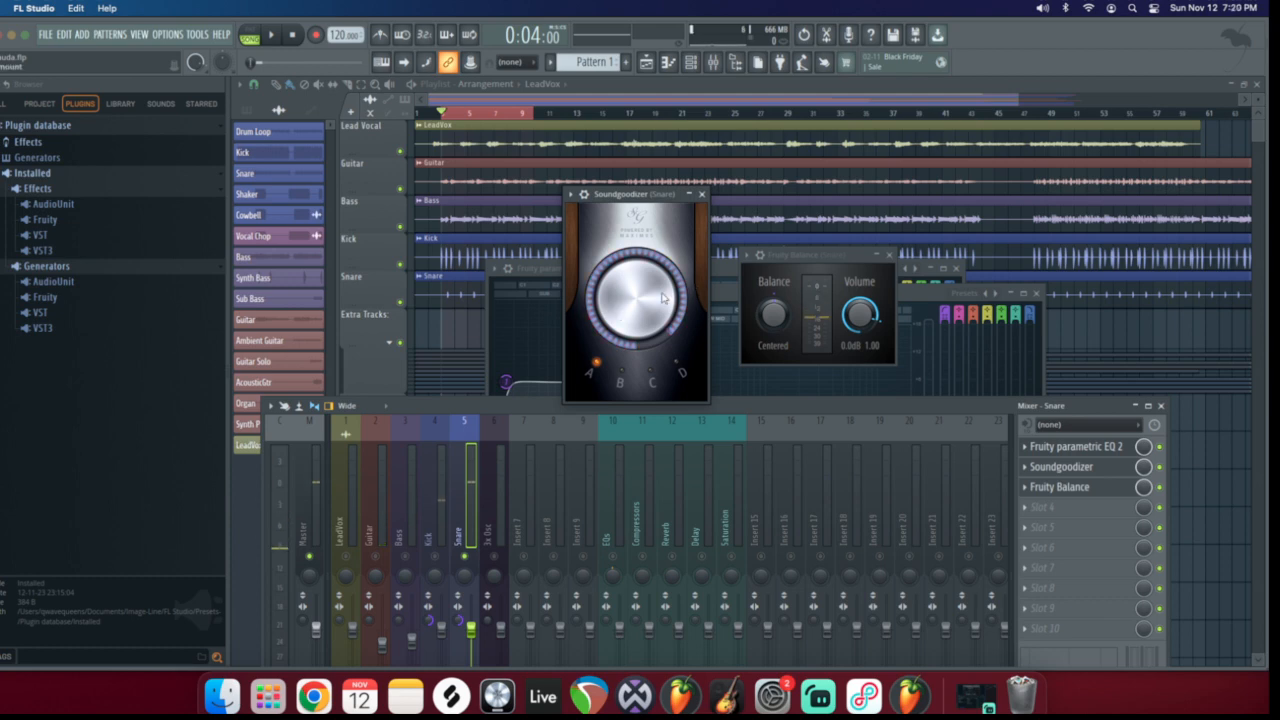
pyautogui.press('space')
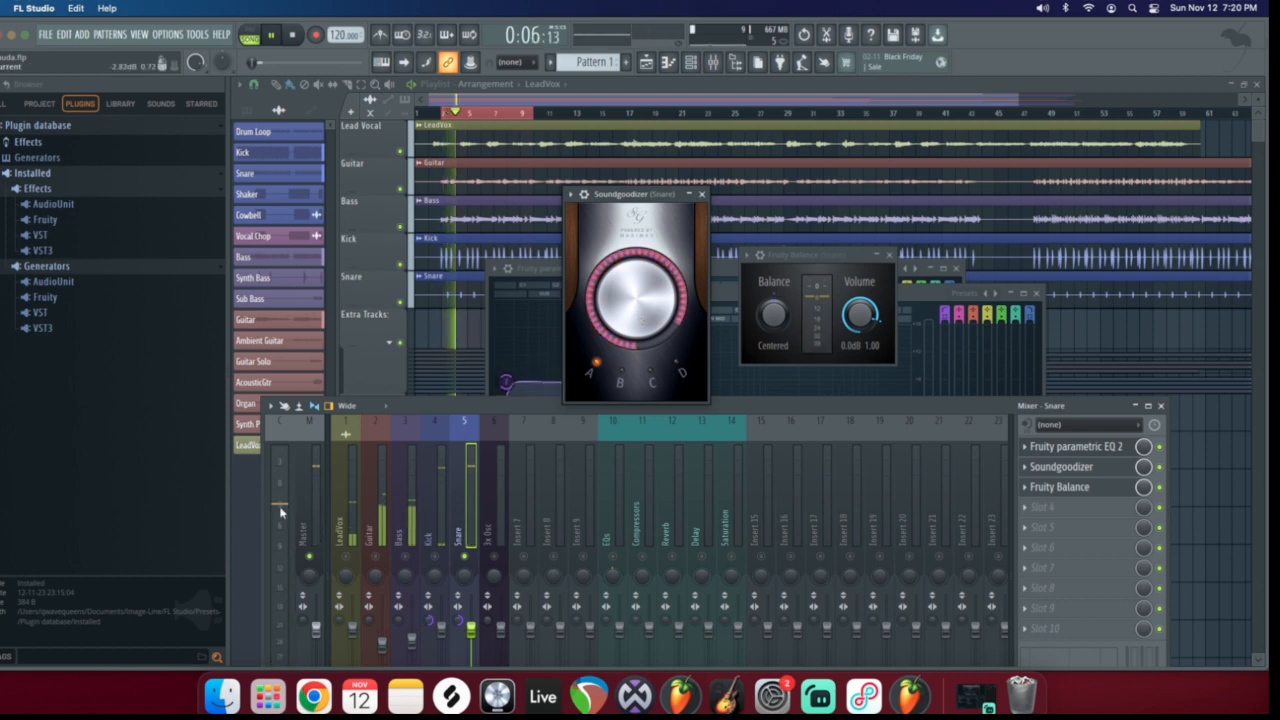
pyautogui.press('space')
pyautogui.click(1145, 467)
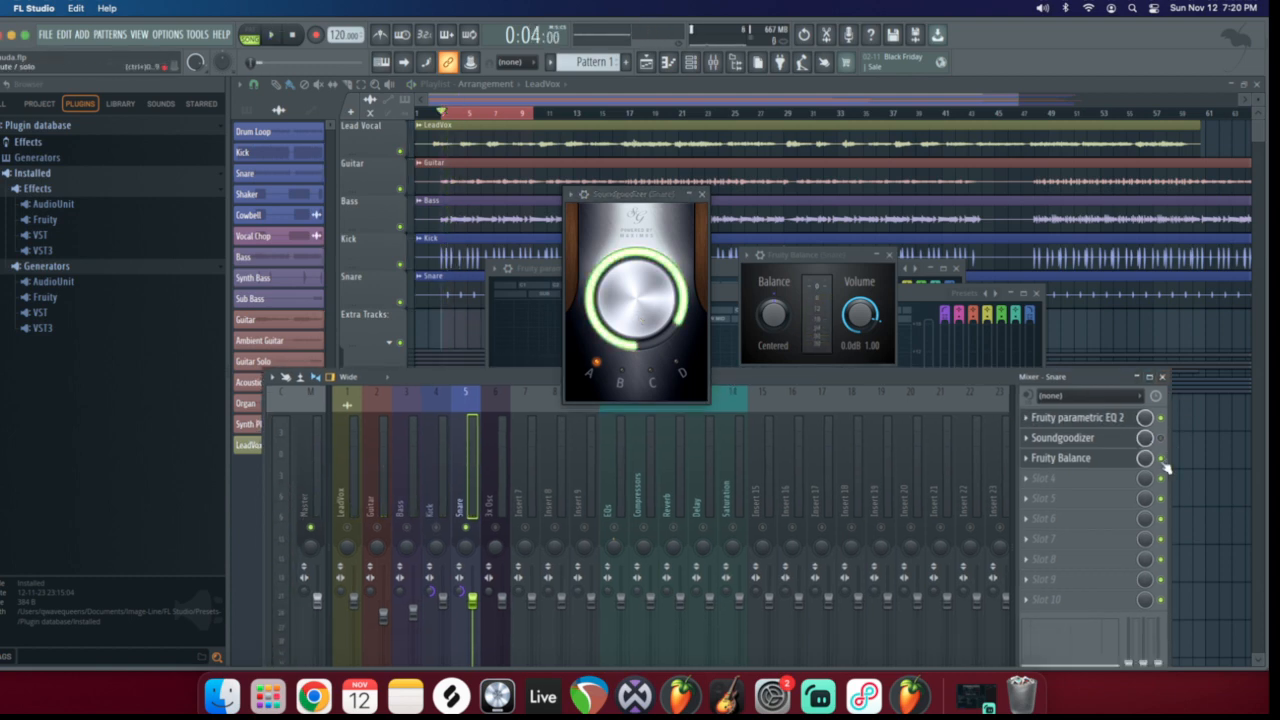
pyautogui.press('space')
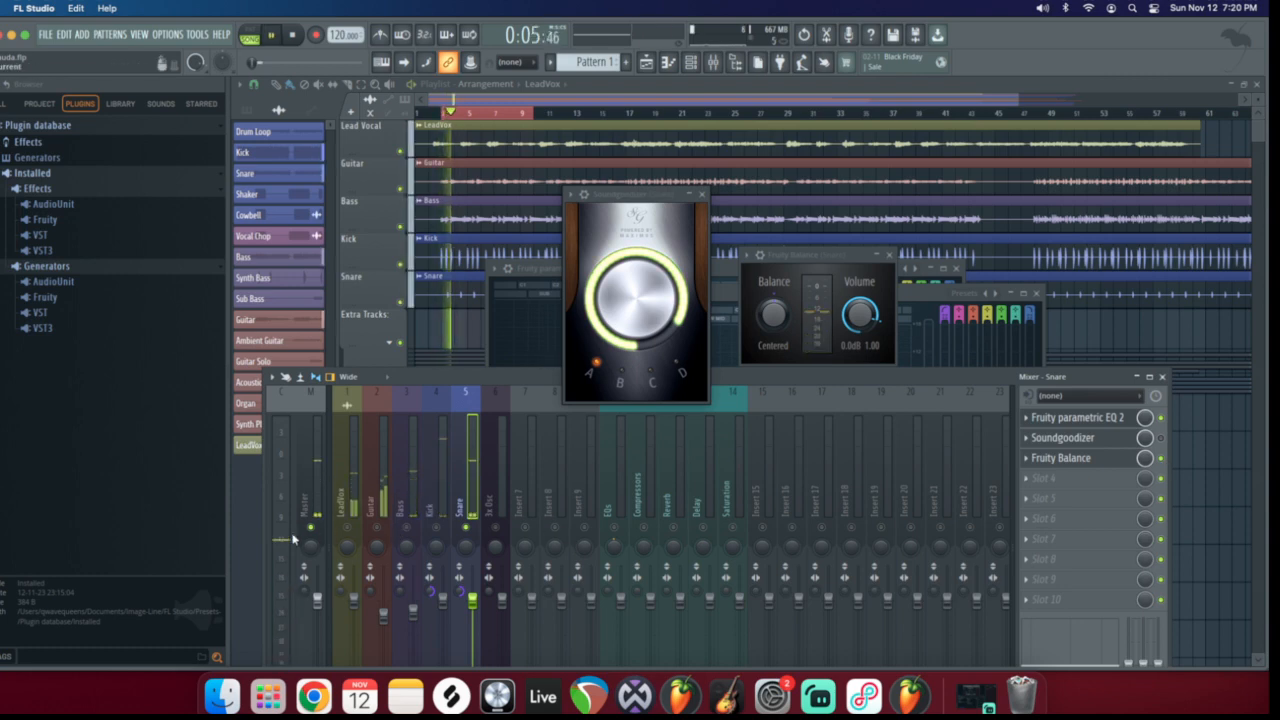
pyautogui.press('space')
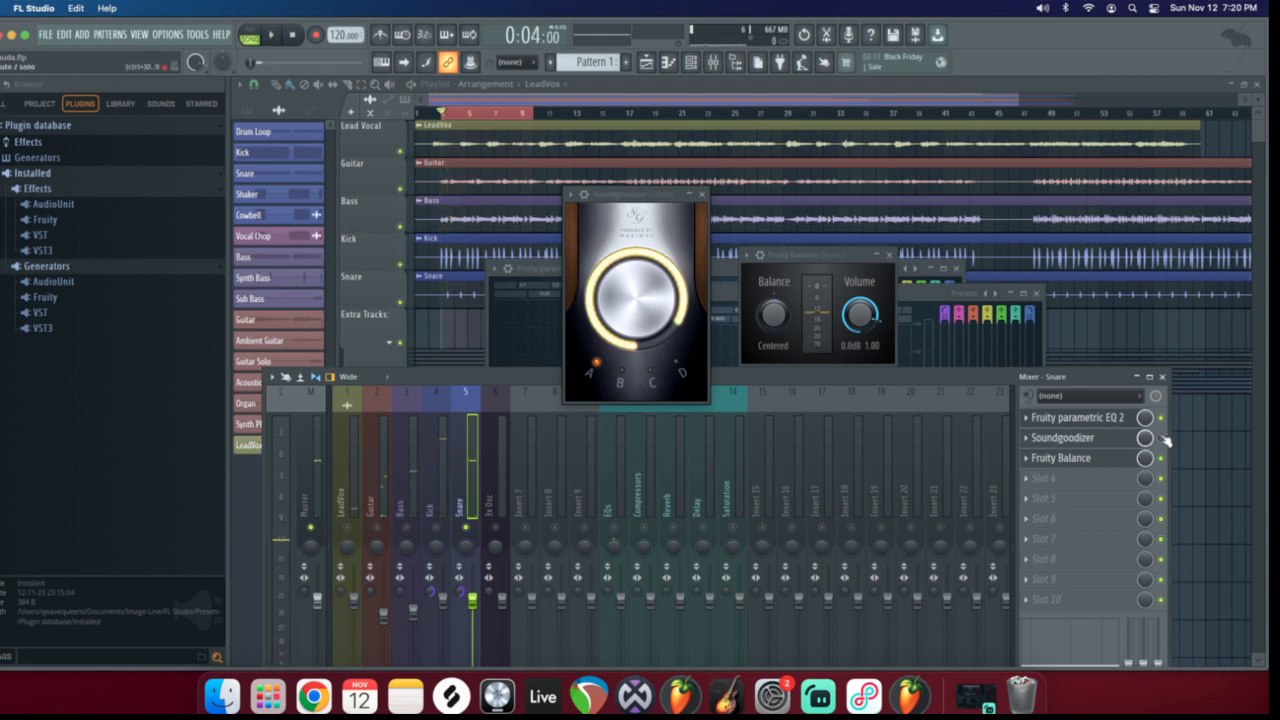
pyautogui.press('space')
pyautogui.press('space')
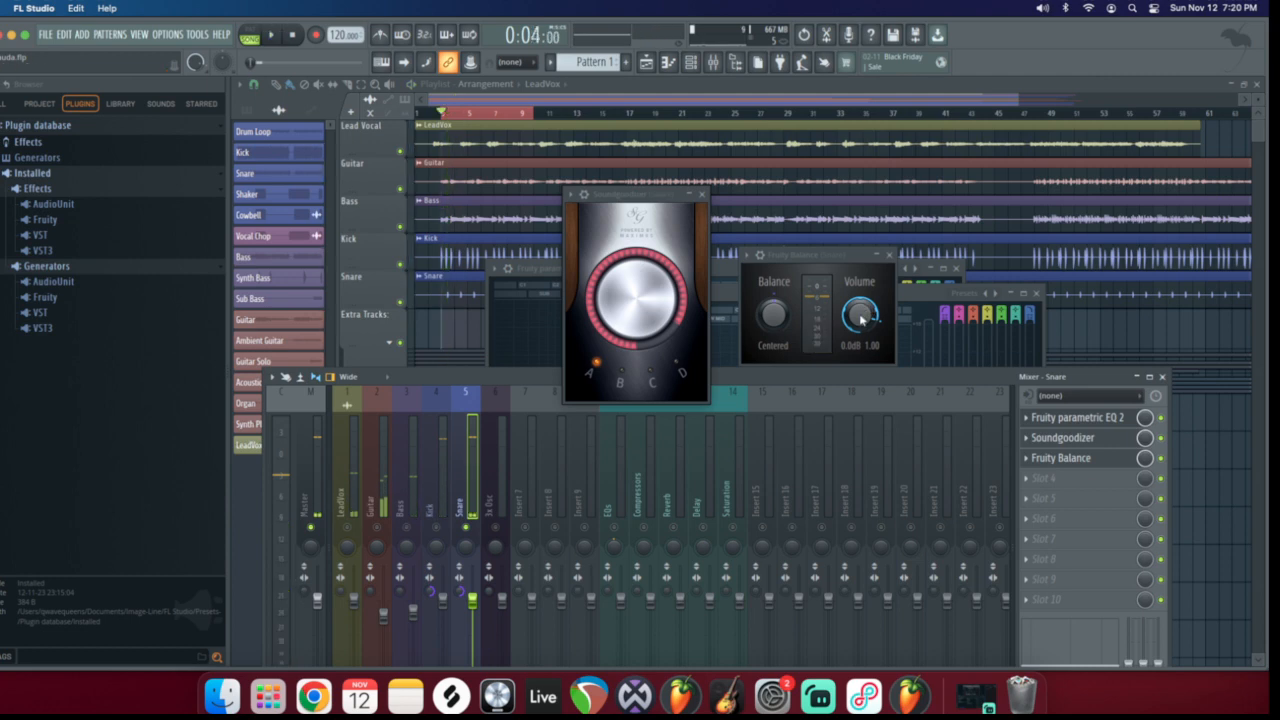
# Lower the Snare's Fruity Balance volume to -9.8 dB while auditioning and bypass Soundgoodizer for a level comparison
pyautogui.moveTo(861, 314); pyautogui.dragTo(861, 319)
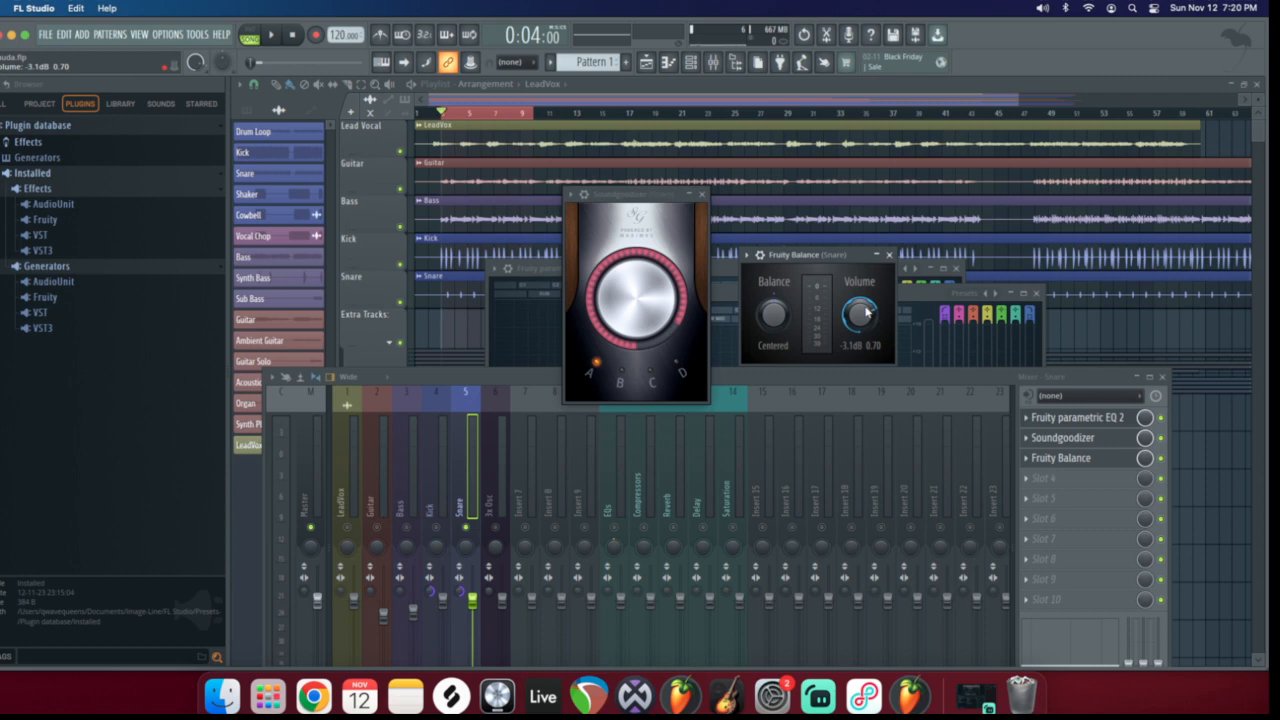
pyautogui.press('space')
pyautogui.moveTo(867, 312); pyautogui.dragTo(867, 365)
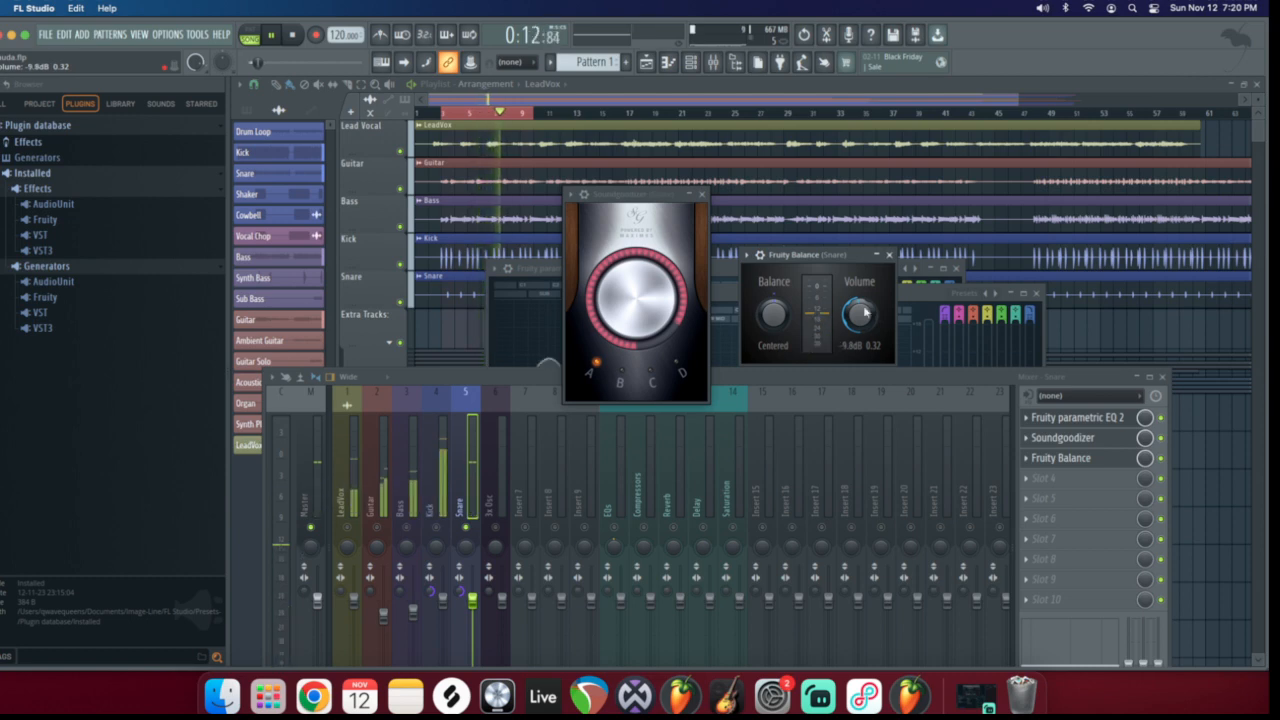
pyautogui.press('space')
pyautogui.click(1160, 437)
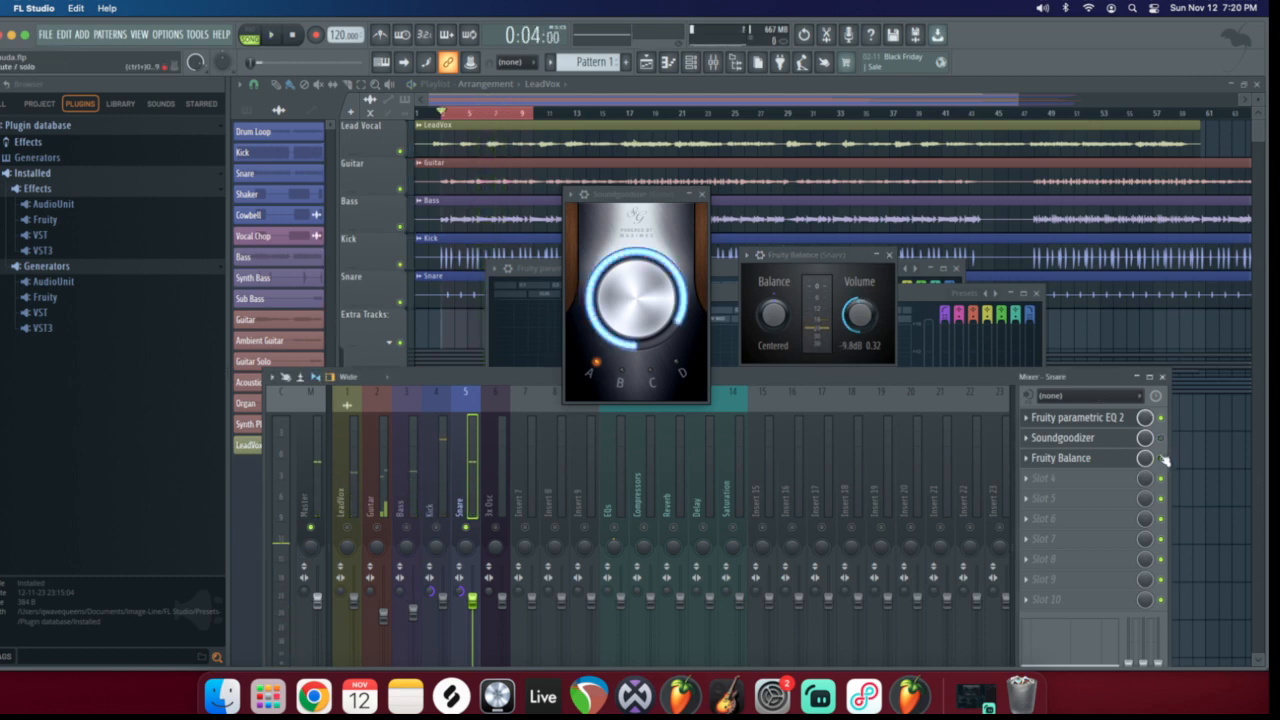
# Play the start of the loop with the Snare's Soundgoodizer bypassed, re-enable Soundgoodizer and replay the same passage
pyautogui.press('space')
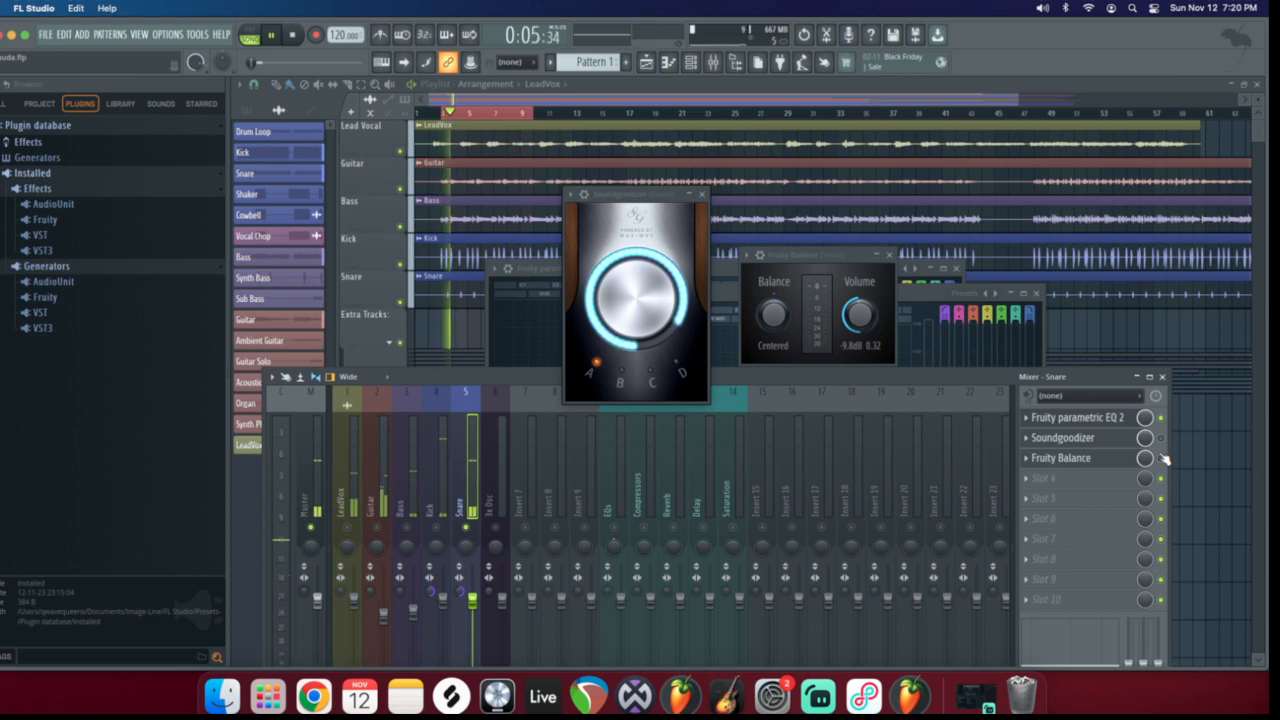
pyautogui.press('space')
pyautogui.click(1161, 438)
pyautogui.press('space')
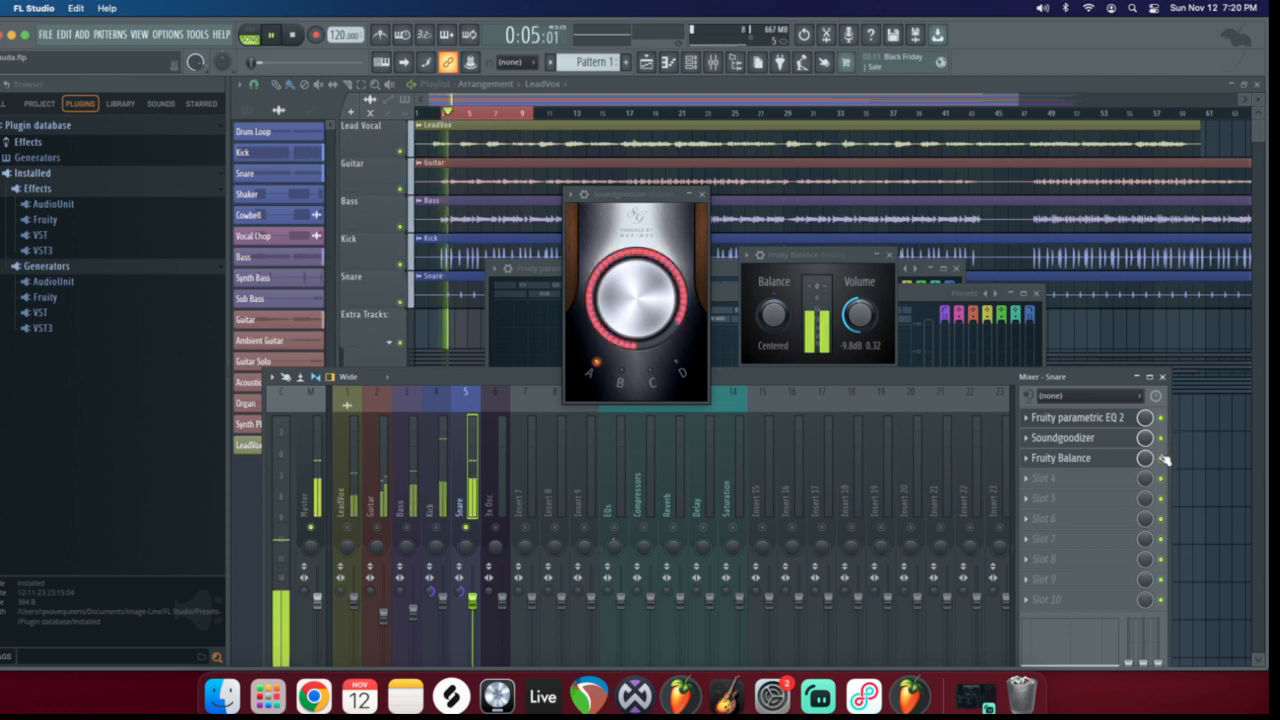
pyautogui.press('space')
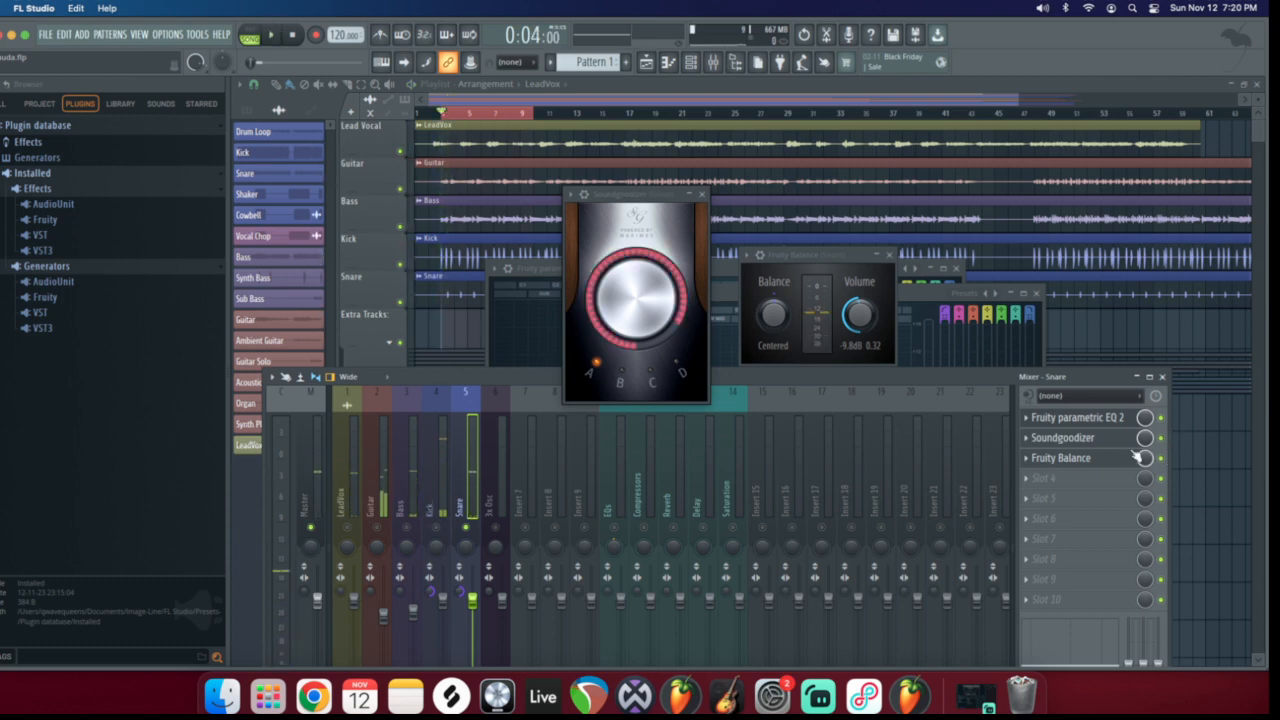
# Audition the Snare's Soundgoodizer in modes C, D and B from the loop start, and settle on mode D
pyautogui.click(655, 381)
pyautogui.press('space')
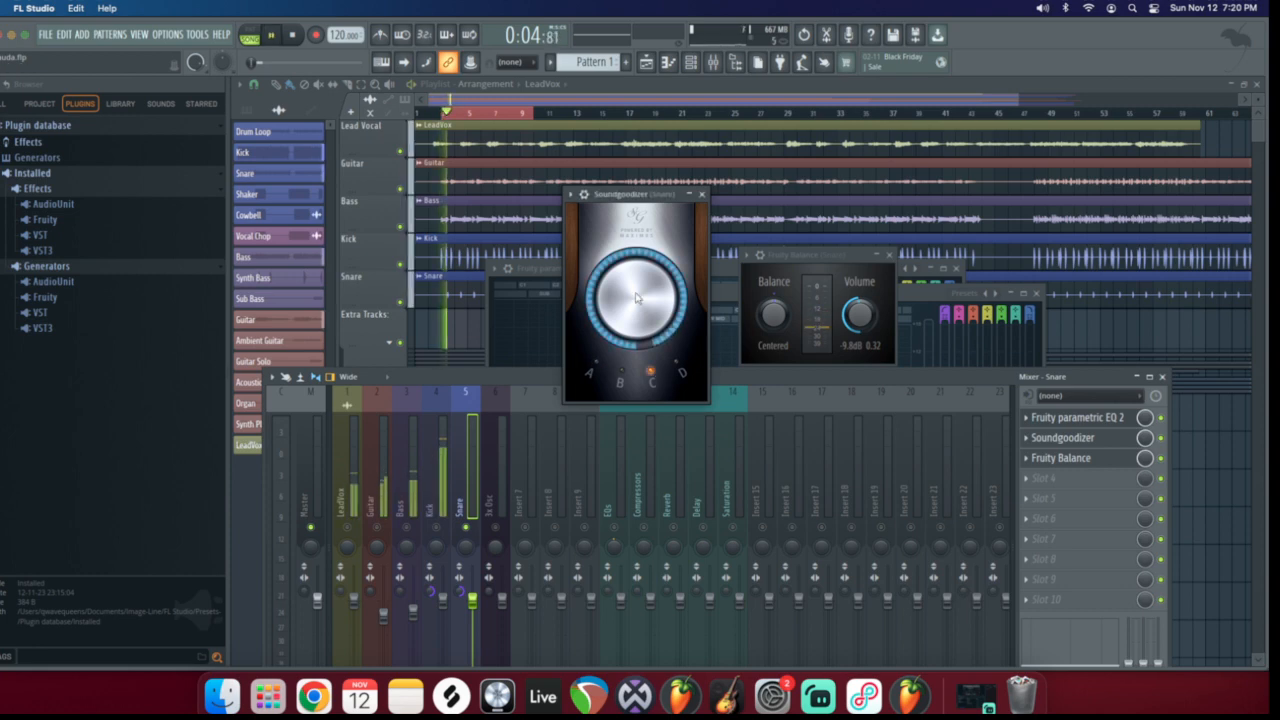
pyautogui.press('space')
pyautogui.click(679, 365)
pyautogui.press('space')
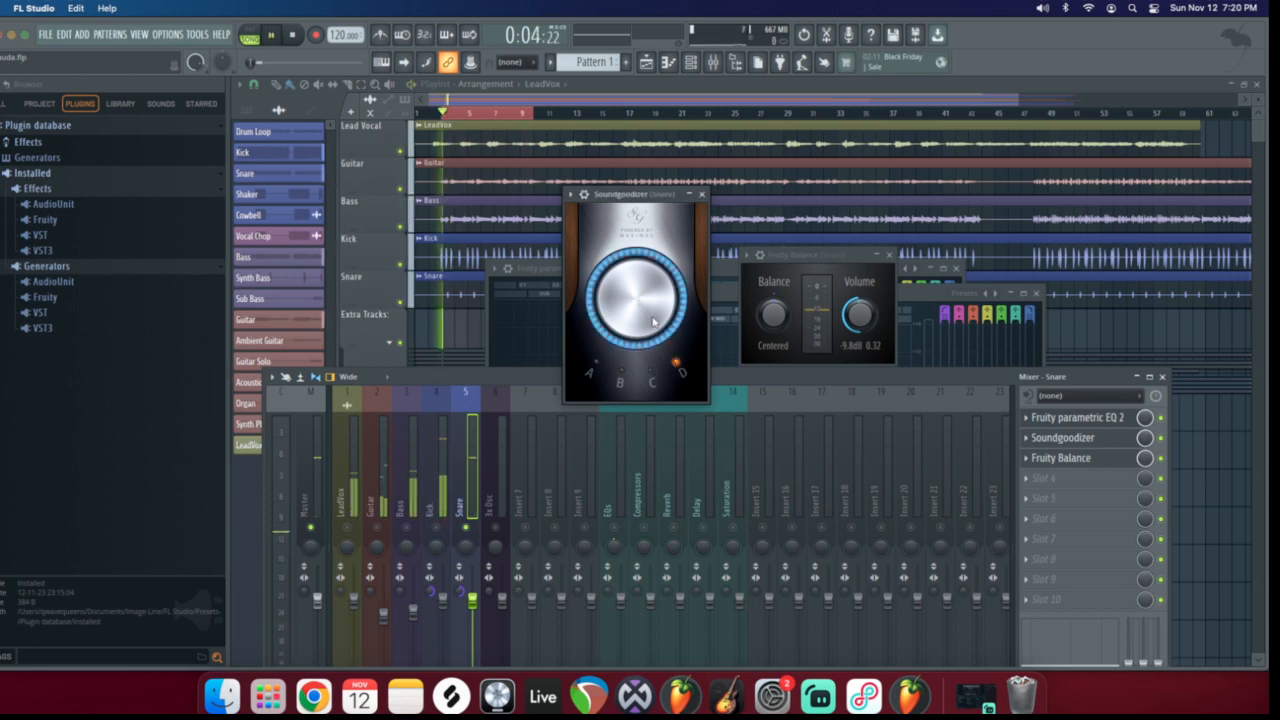
pyautogui.press('space')
pyautogui.click(620, 378)
pyautogui.press('space')
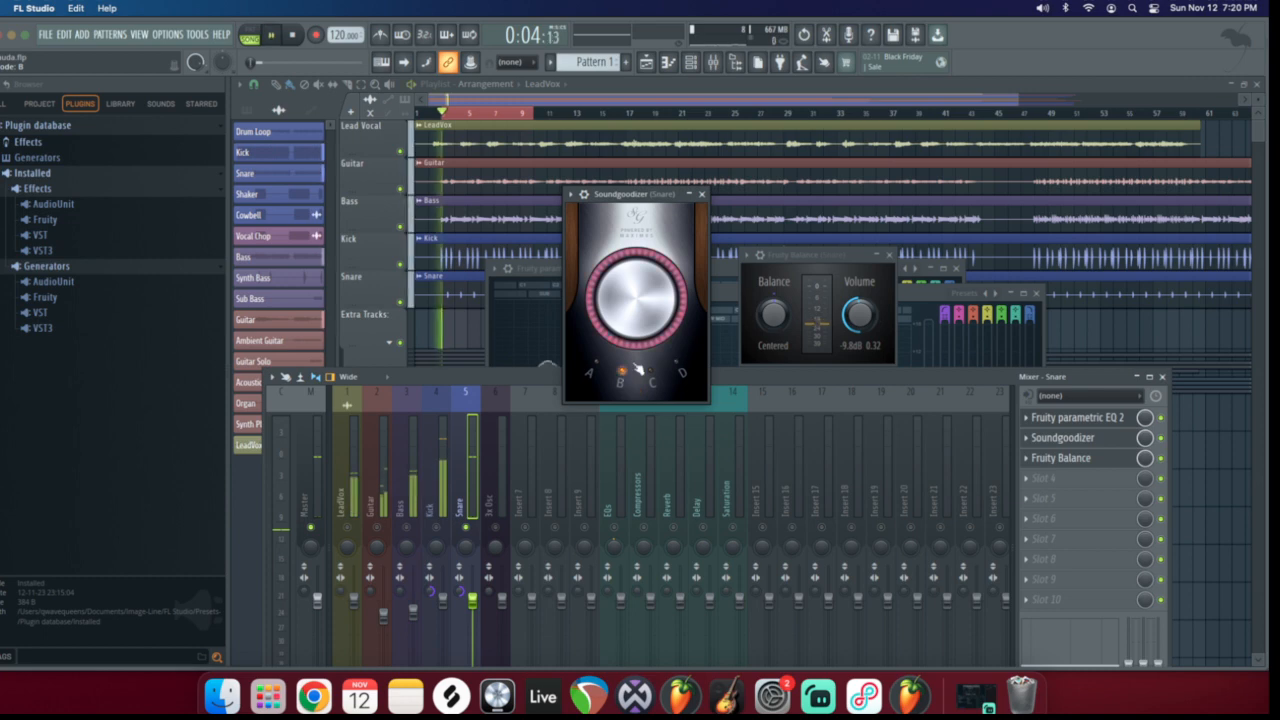
pyautogui.press('space')
pyautogui.click(679, 366)
pyautogui.press('space')
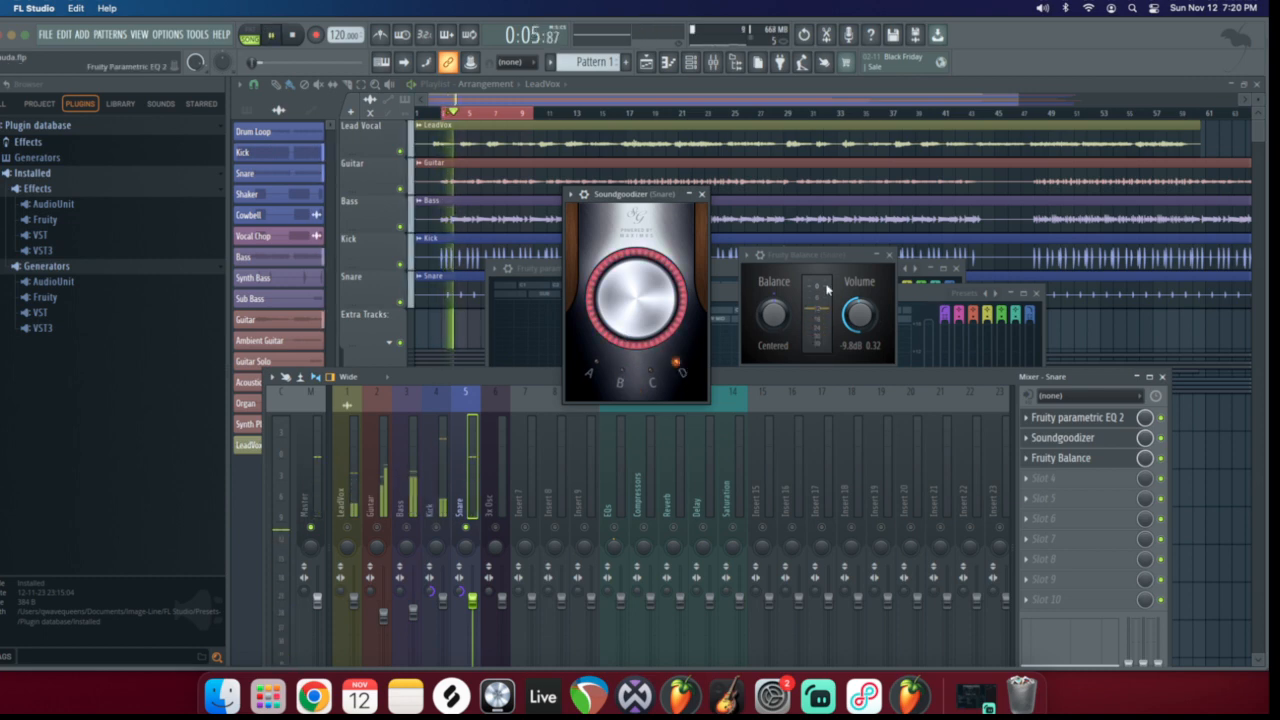
# Lower the Snare's Fruity Balance volume to -10.8 dB while auditioning the loop
pyautogui.press('space')
pyautogui.moveTo(861, 318); pyautogui.dragTo(861, 328)
pyautogui.press('space')
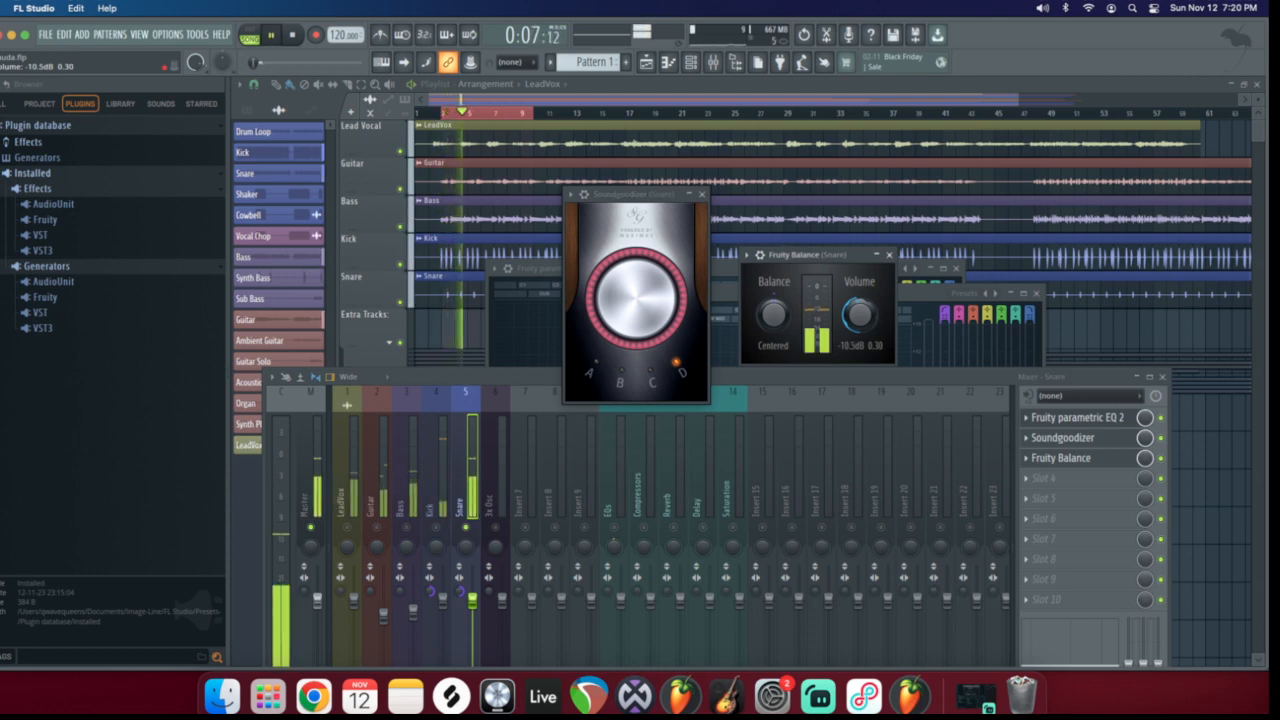
pyautogui.press('space')
# Compare the Snare's level with Soundgoodizer and Fruity Balance both bypassed and both enabled by playing the loop
pyautogui.click(1160, 437)
pyautogui.press('space')
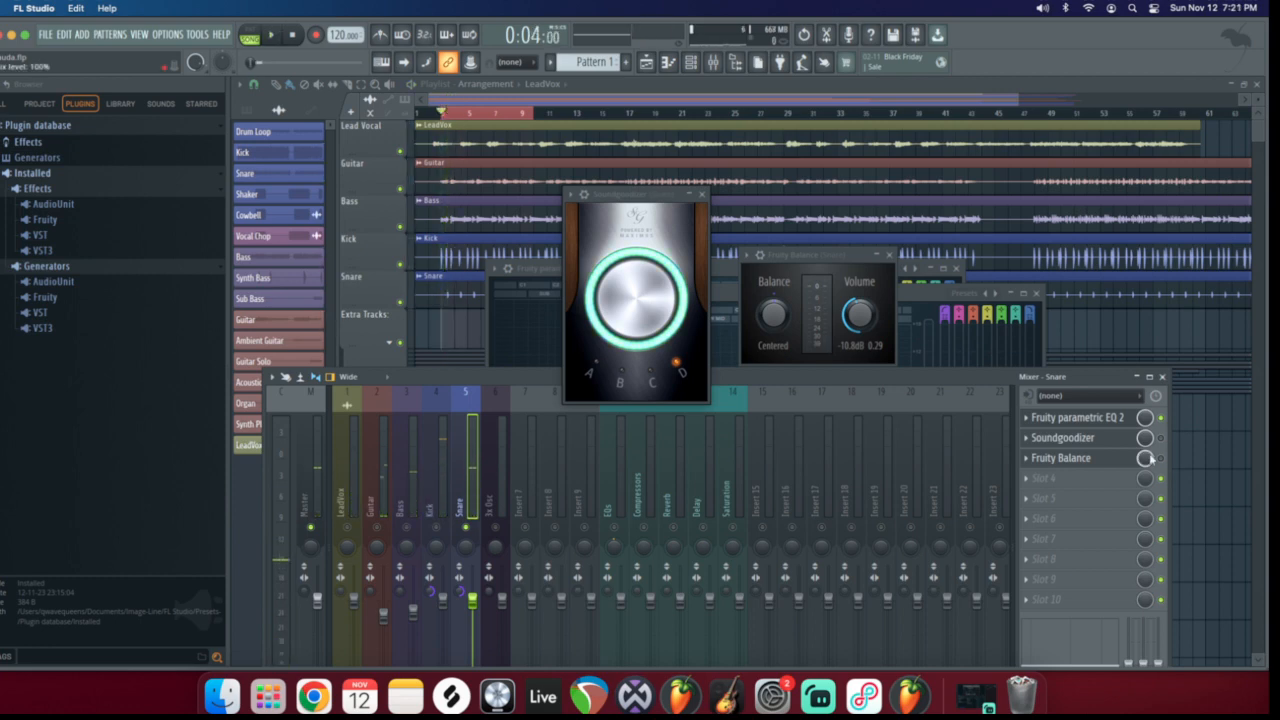
pyautogui.press('space')
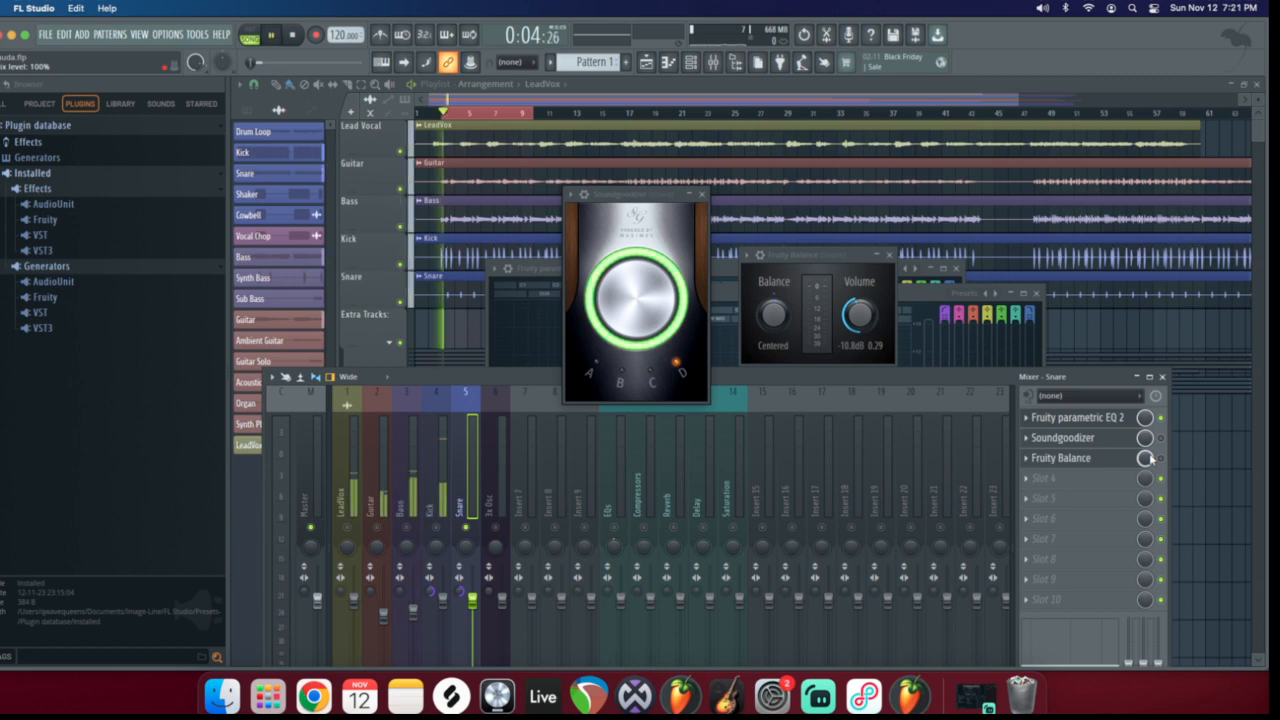
pyautogui.press('space')
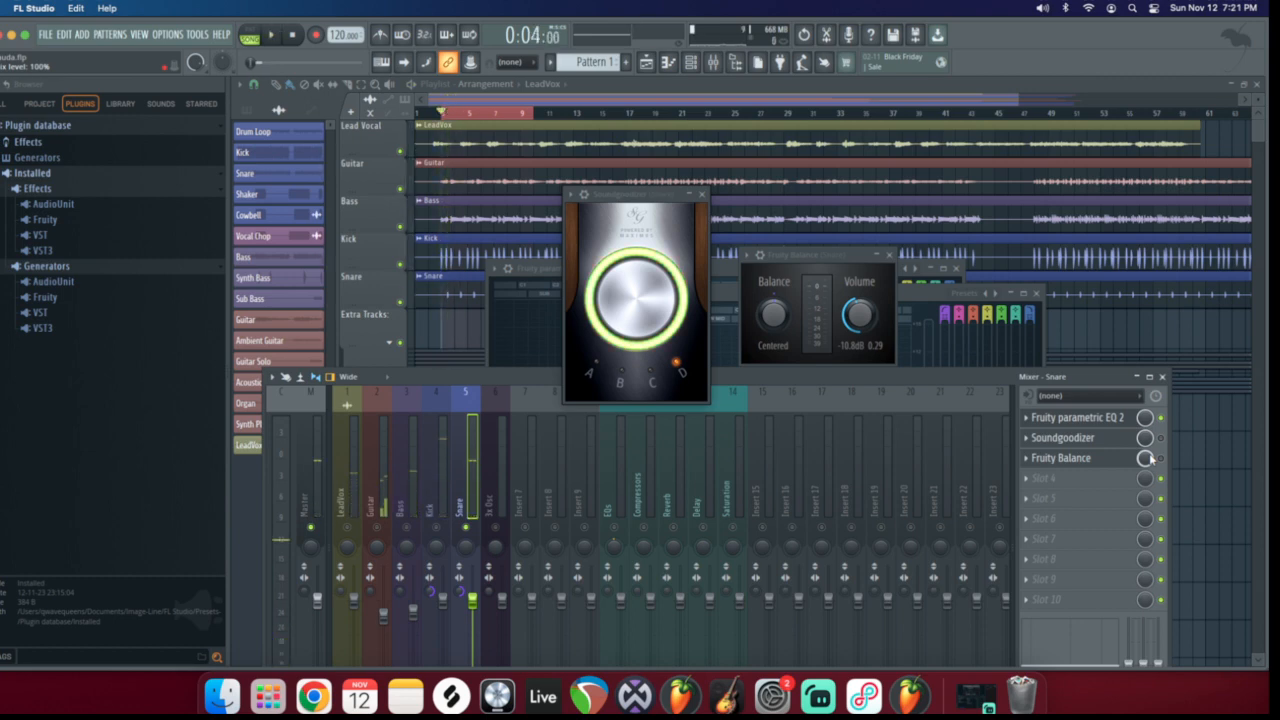
pyautogui.press('space')
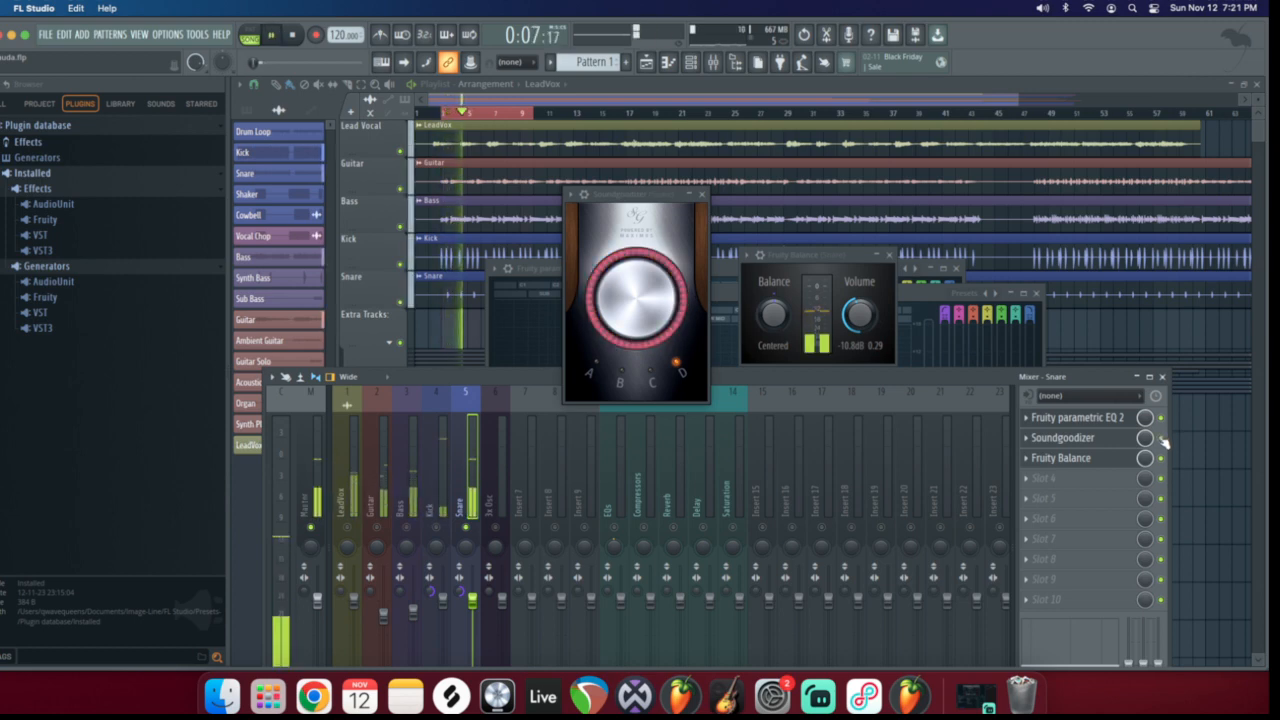
pyautogui.press('space')
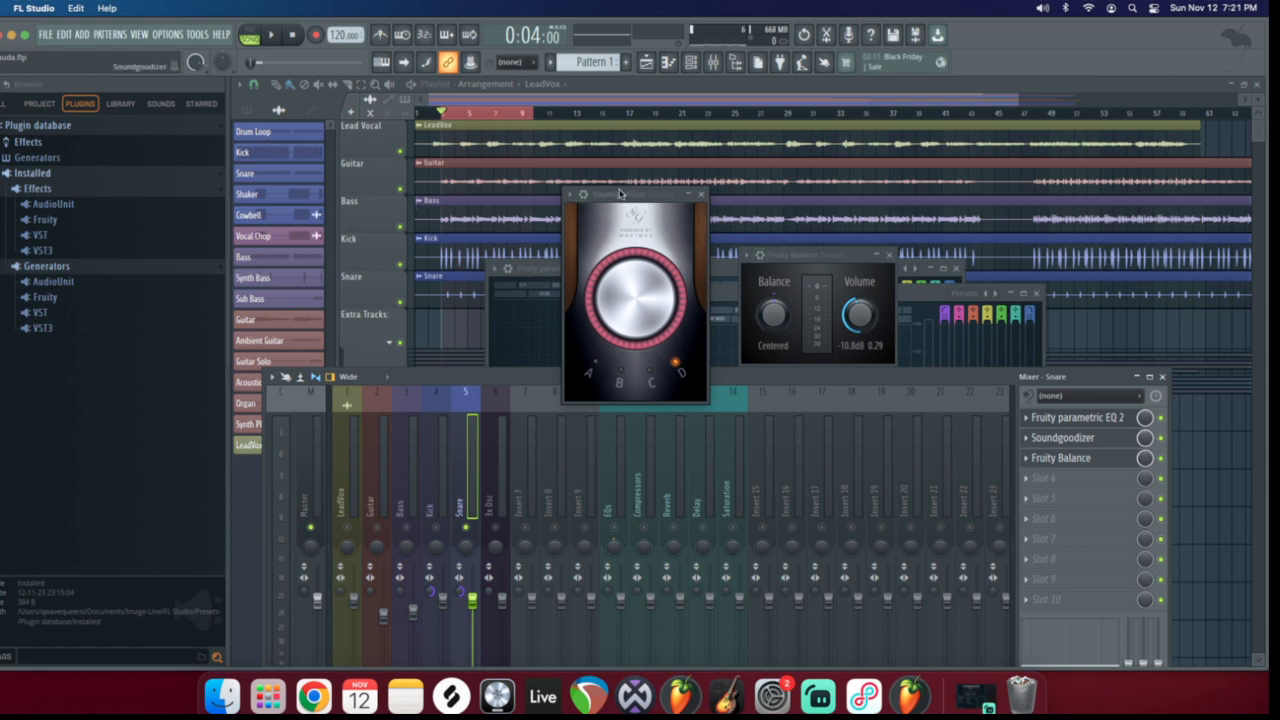
# Close the Soundgoodizer, Fruity Balance and parametric EQ windows, and move the mixer up to show its full height
pyautogui.moveTo(621, 194); pyautogui.dragTo(616, 194)
pyautogui.click(697, 195)
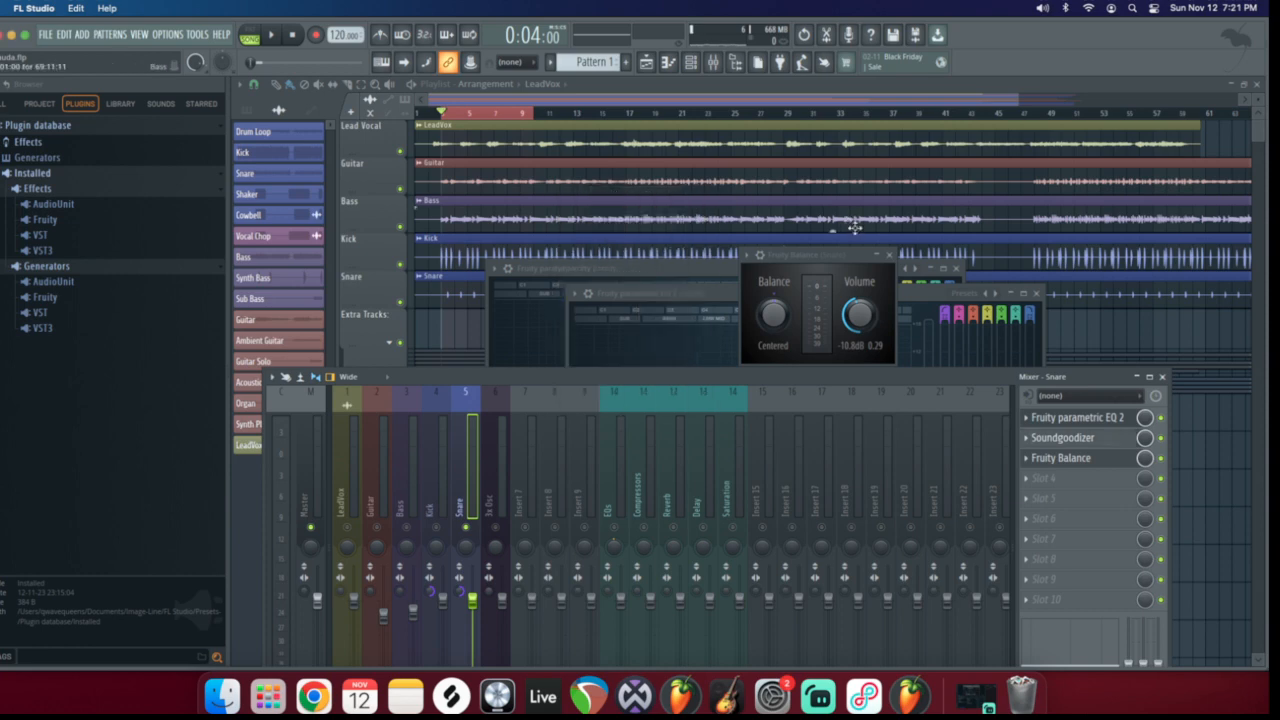
pyautogui.click(889, 255)
pyautogui.click(1037, 293)
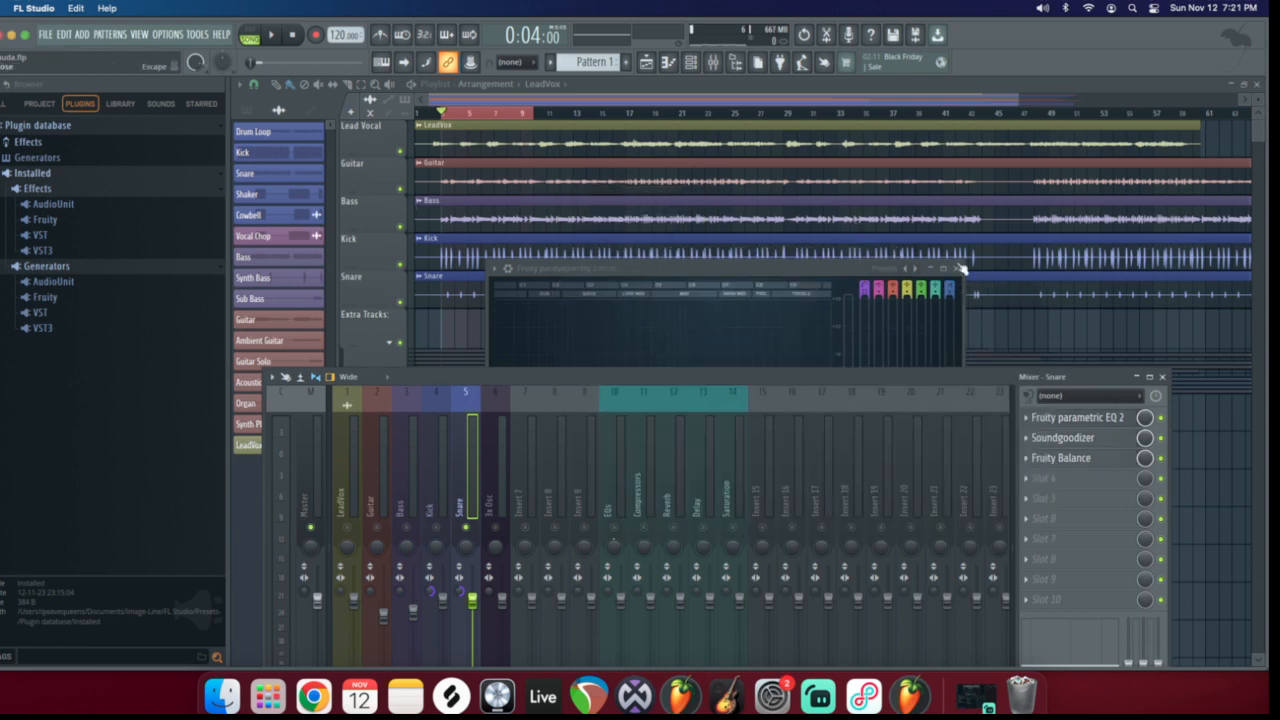
pyautogui.click(957, 268)
pyautogui.moveTo(686, 376); pyautogui.dragTo(684, 271)
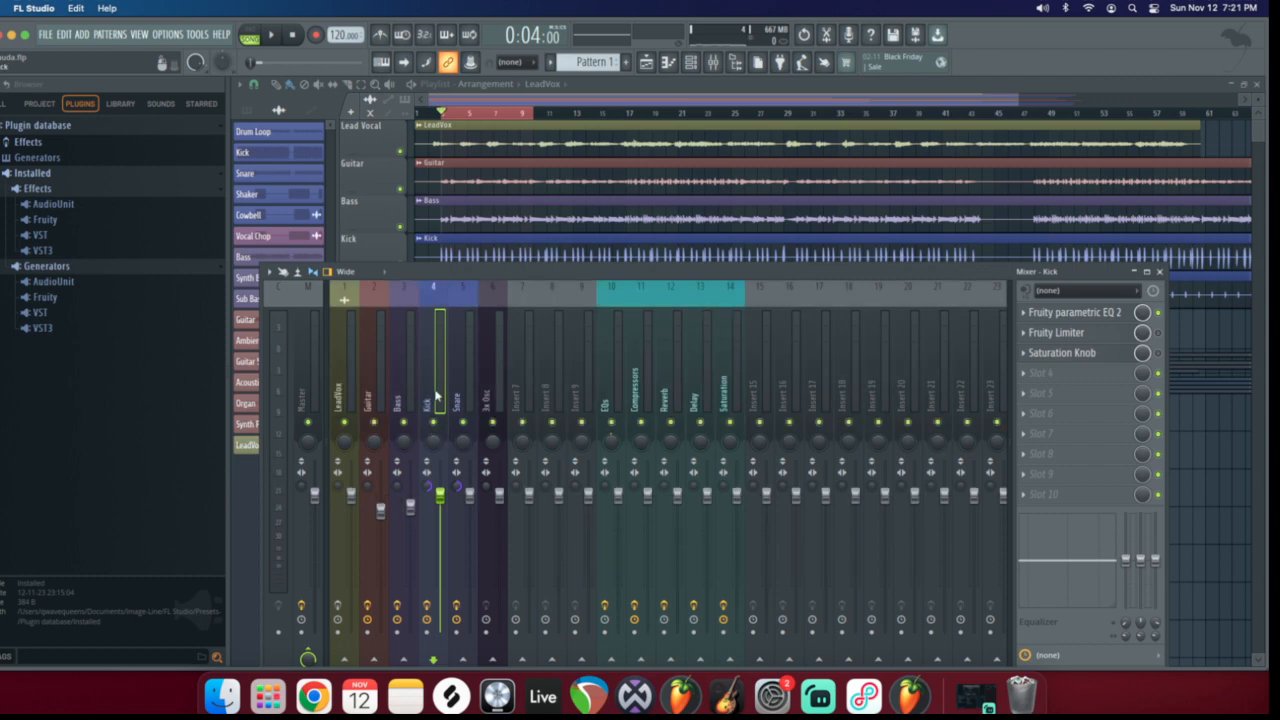
# Select the Bass mixer track, solo Bass in the playlist, and bring the mixer back into view below the Bass lane
pyautogui.click(380, 390)
pyautogui.click(344, 390)
pyautogui.click(405, 383)
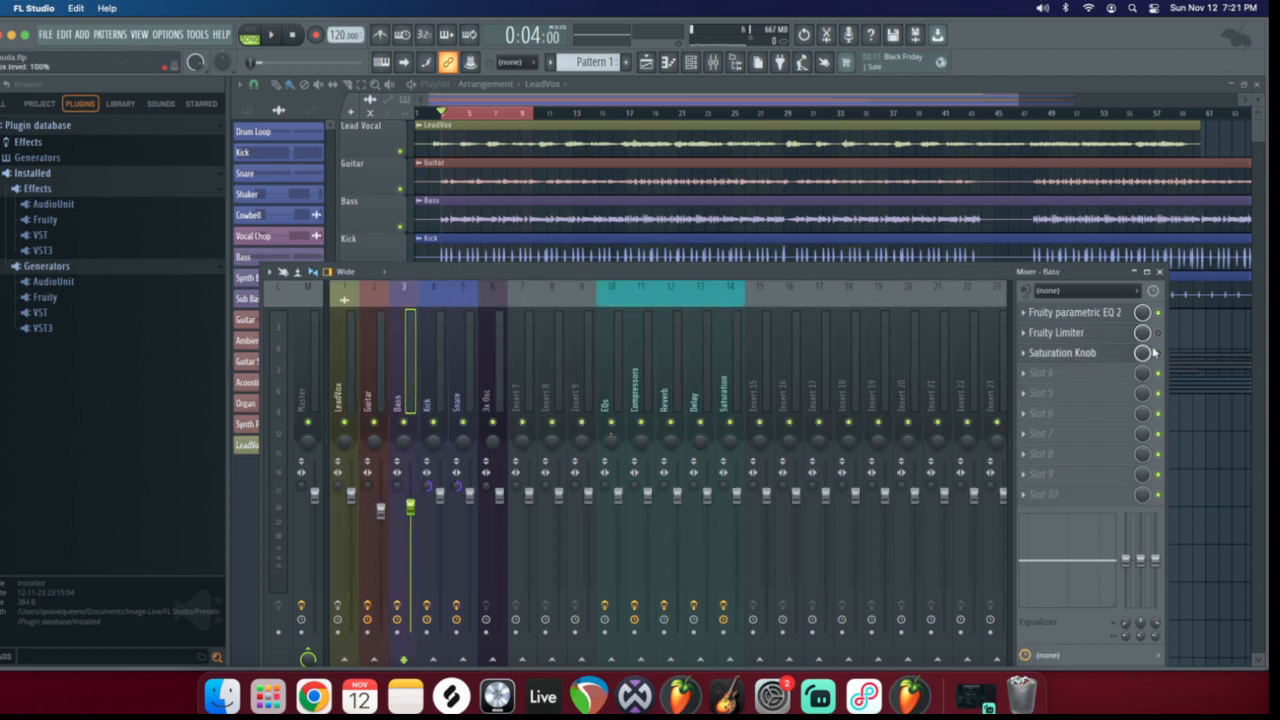
pyautogui.moveTo(491, 272); pyautogui.dragTo(483, 314)
pyautogui.rightClick(401, 228)
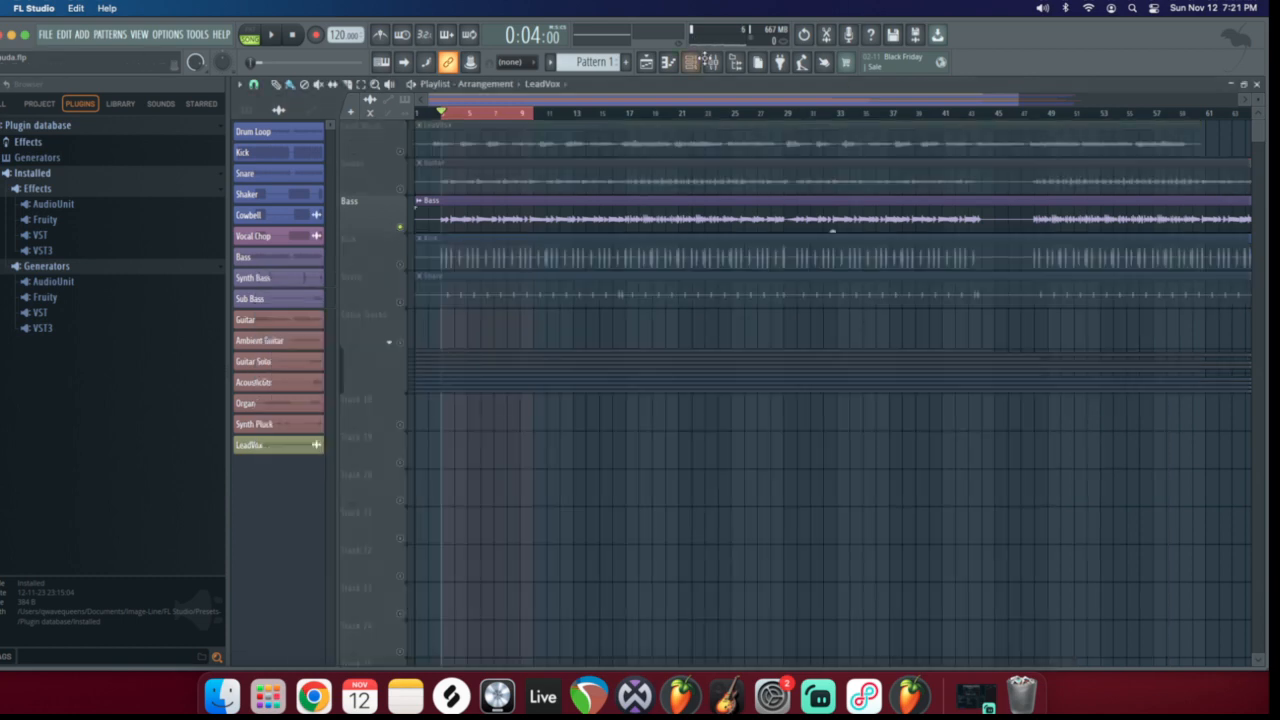
pyautogui.click(712, 62)
pyautogui.moveTo(497, 313); pyautogui.dragTo(507, 298)
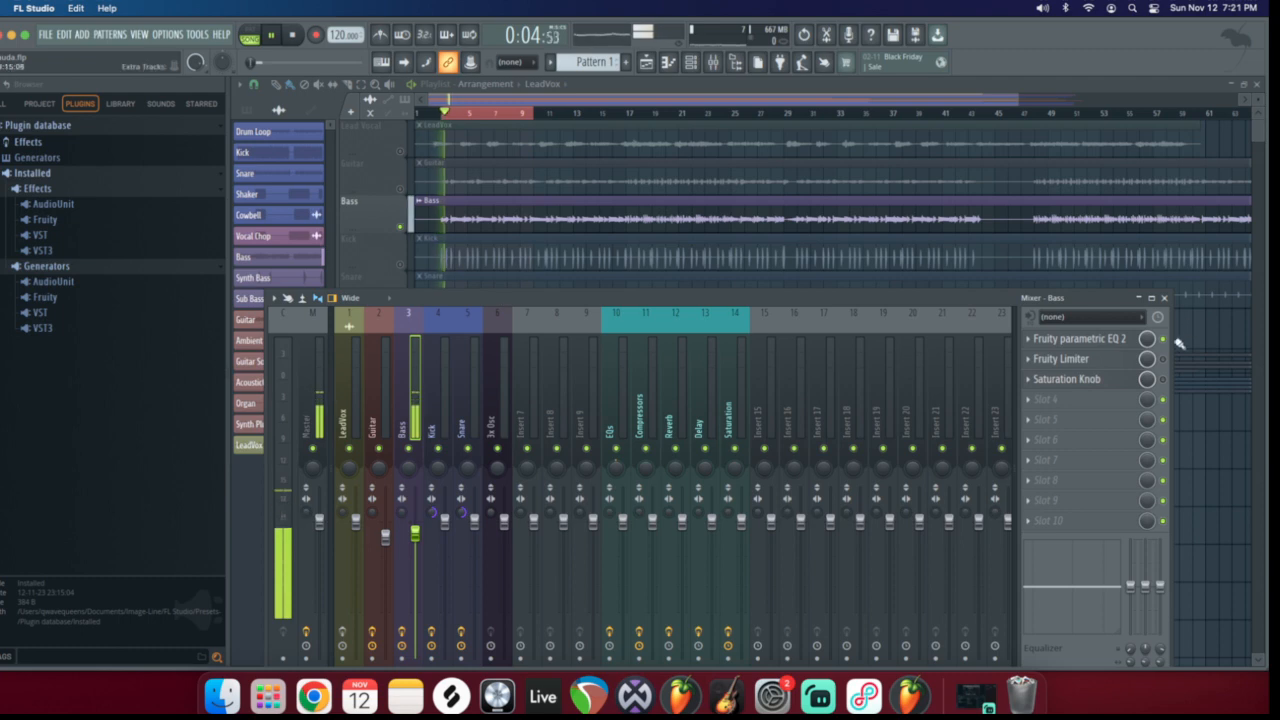
# Open the Bass track's Fruity Limiter, enable it, and set the compressor threshold to -19.7 dB while auditioning
pyautogui.click(1076, 360)
pyautogui.press('space')
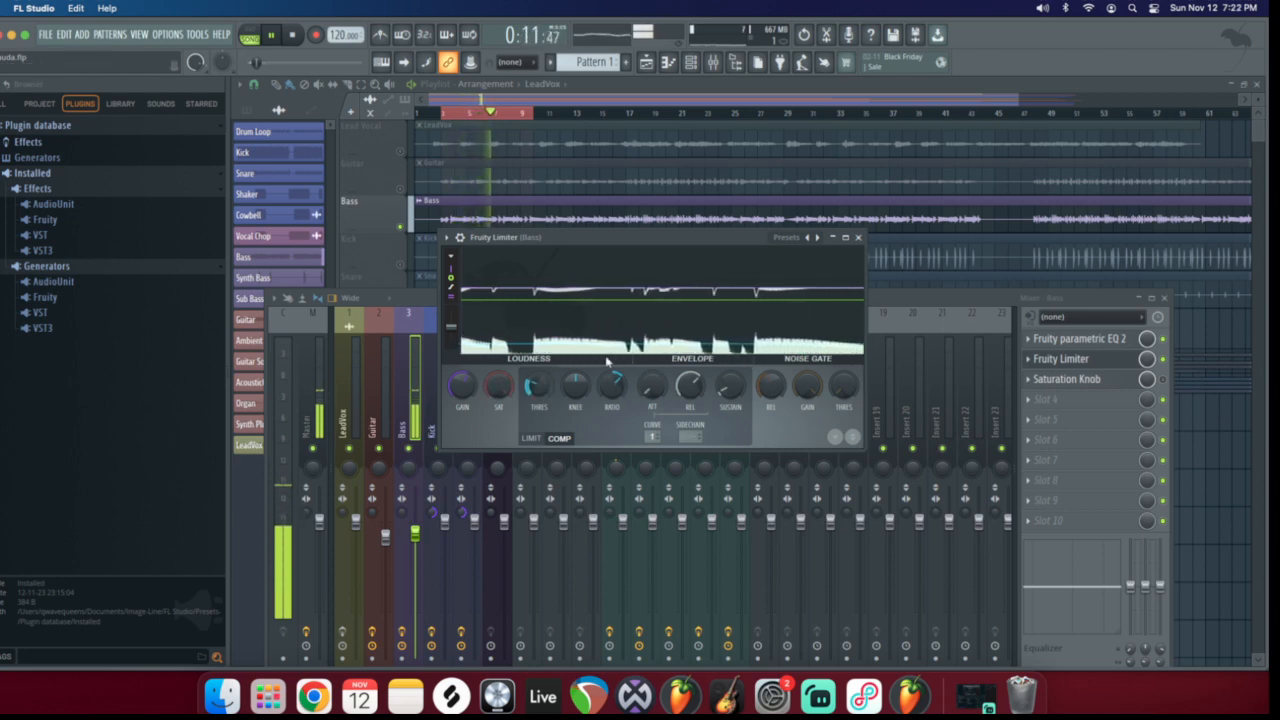
pyautogui.moveTo(538, 386)
pyautogui.mouseDown()
pyautogui.moveTo(538, 372)
pyautogui.moveTo(532, 404)
pyautogui.moveTo(535, 380)
pyautogui.mouseUp()
pyautogui.press('space')
pyautogui.press('space')
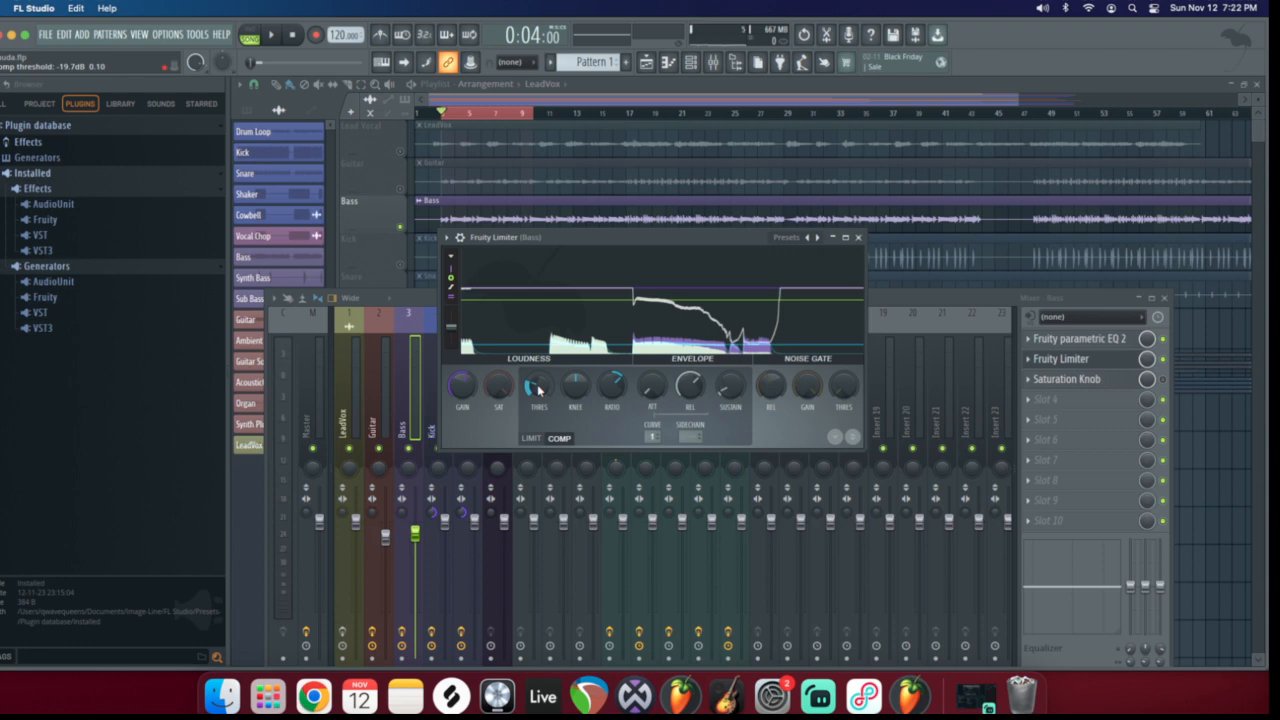
# Set the Bass compressor threshold to -60.0 dB, audition the soloed bass, and raise the threshold to -13.4 dB during playback
pyautogui.moveTo(538, 385); pyautogui.dragTo(538, 435)
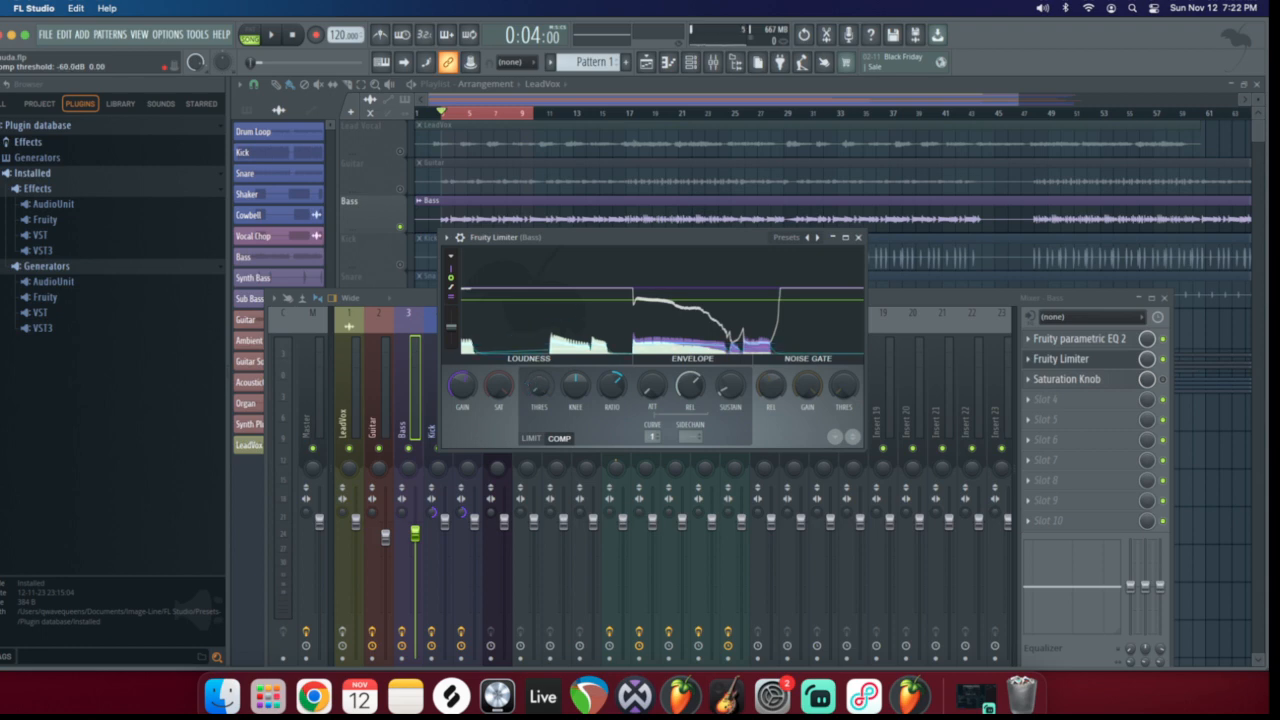
pyautogui.moveTo(538, 385); pyautogui.dragTo(538, 440)
pyautogui.press('space')
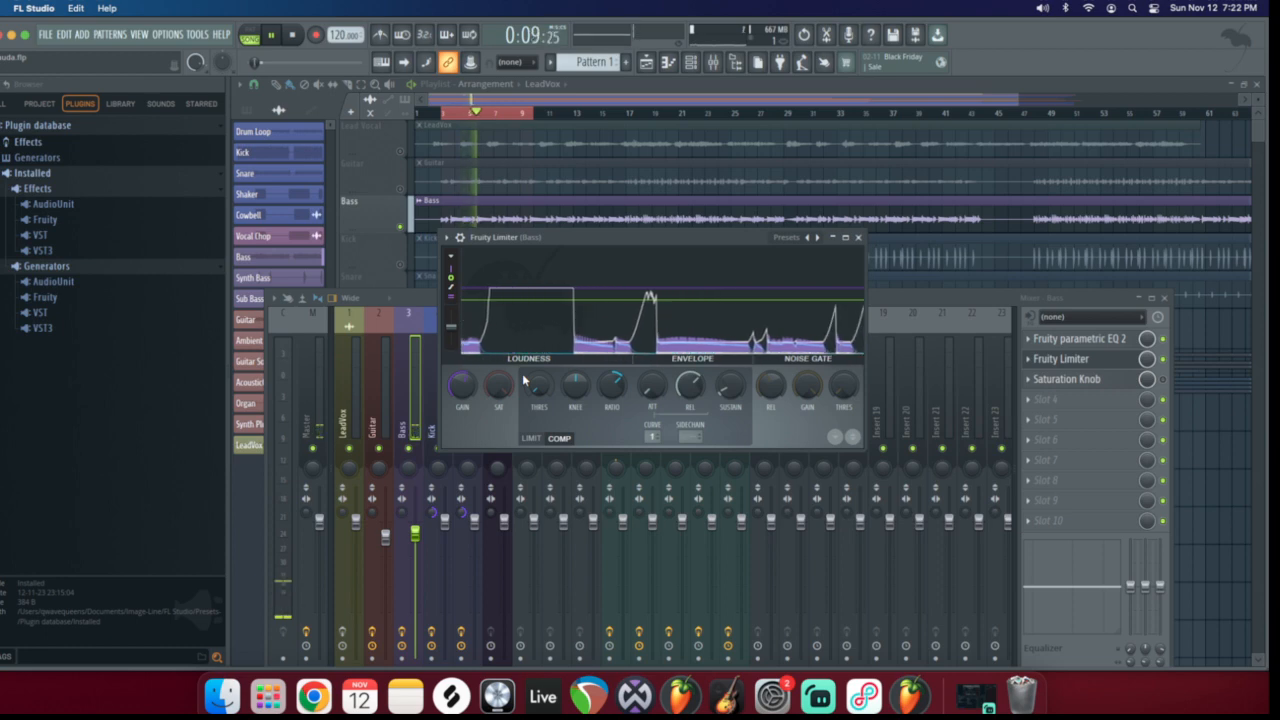
pyautogui.press('space')
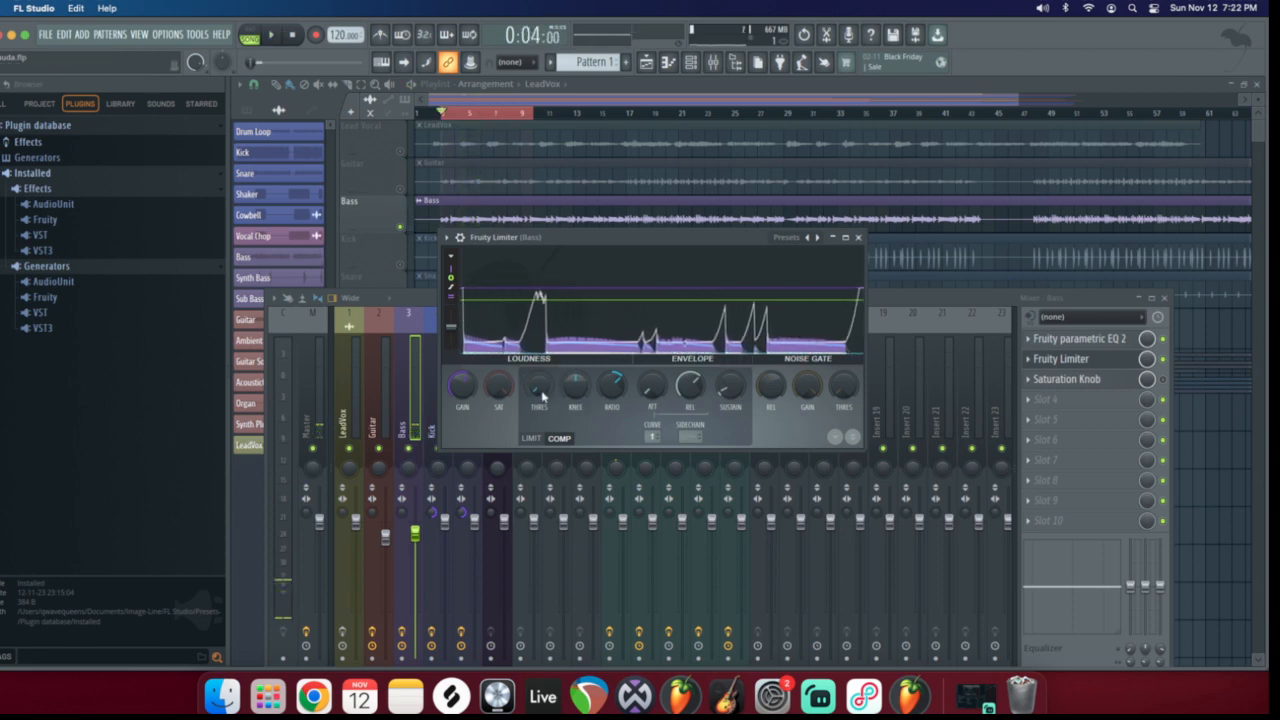
pyautogui.moveTo(541, 390); pyautogui.dragTo(541, 424)
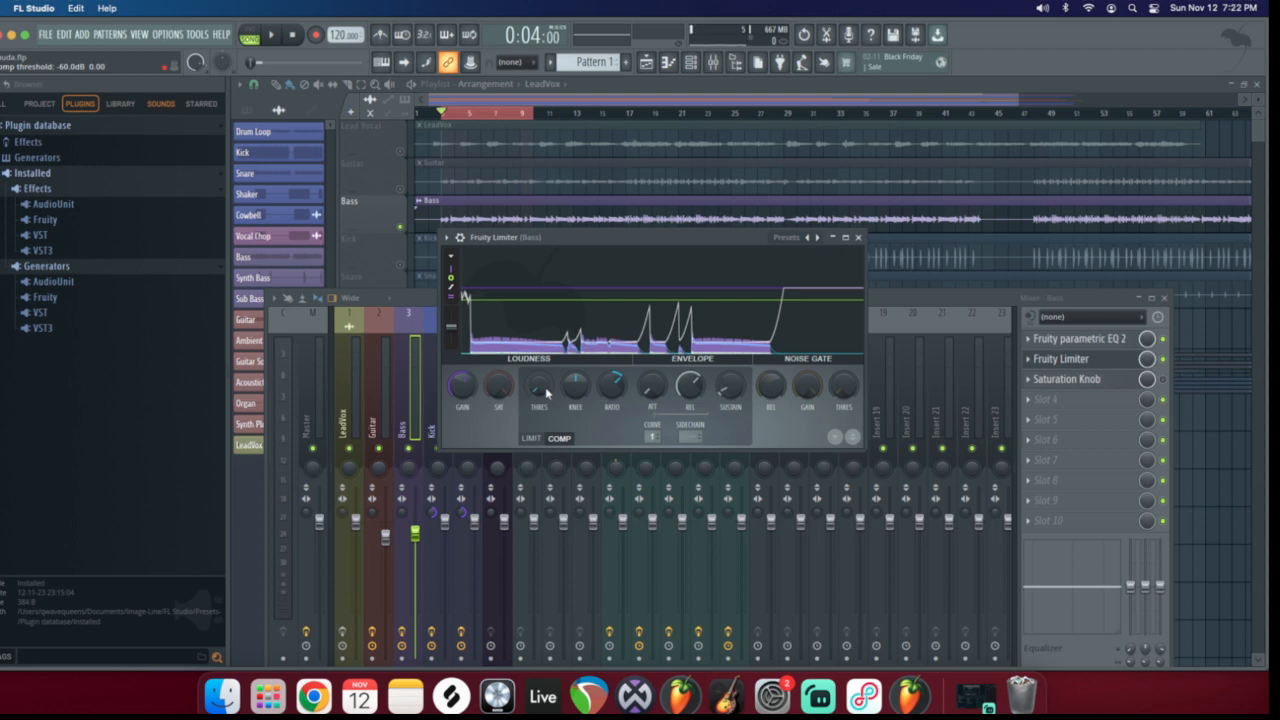
pyautogui.press('space')
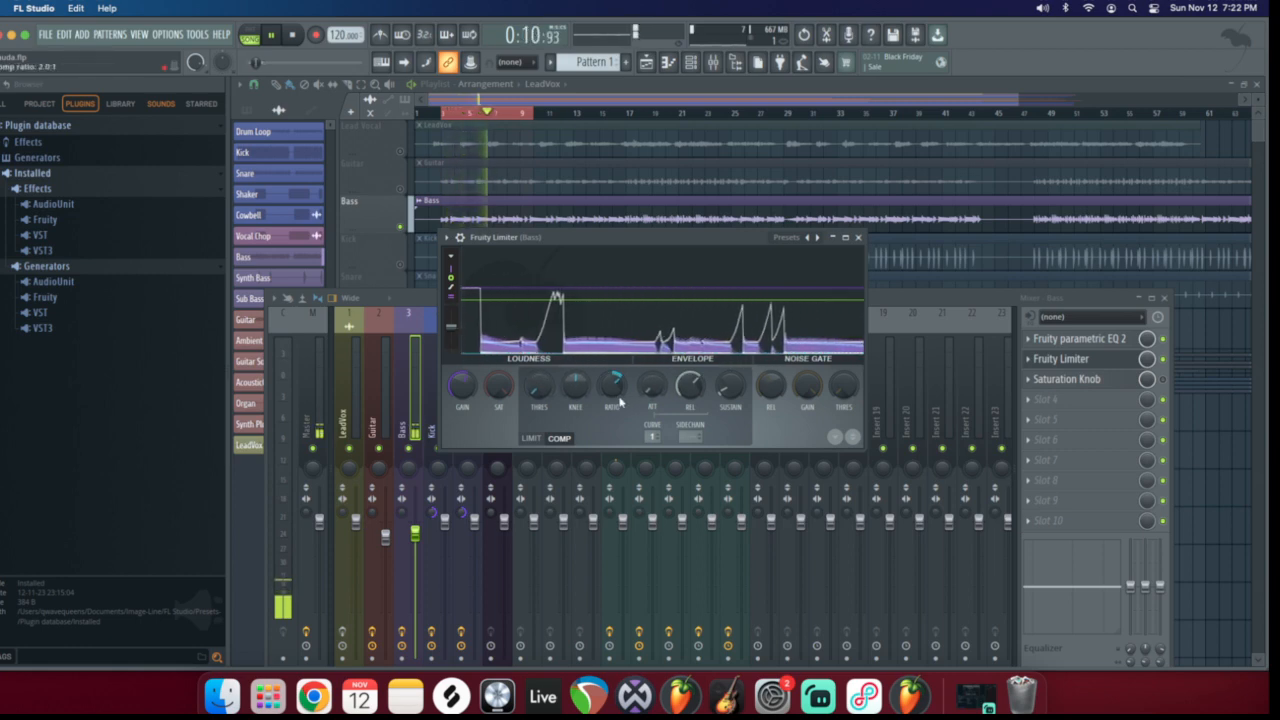
pyautogui.moveTo(540, 387); pyautogui.dragTo(540, 358)
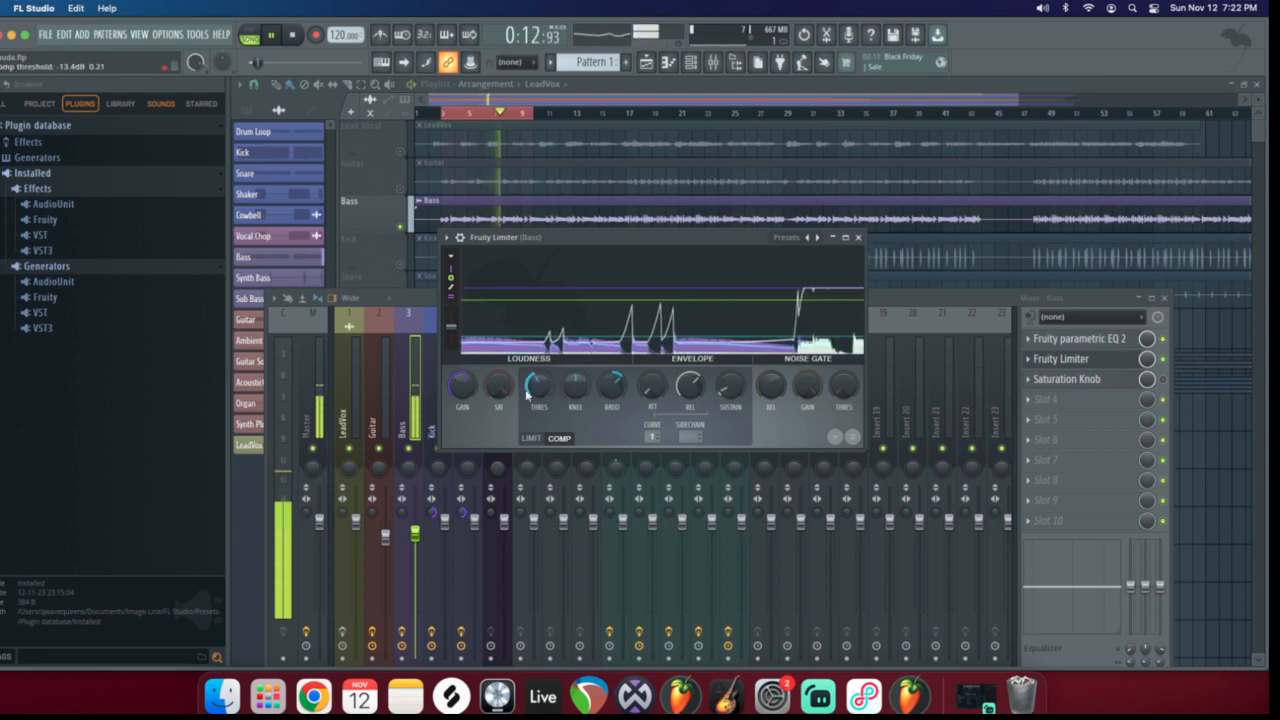
pyautogui.press('space')
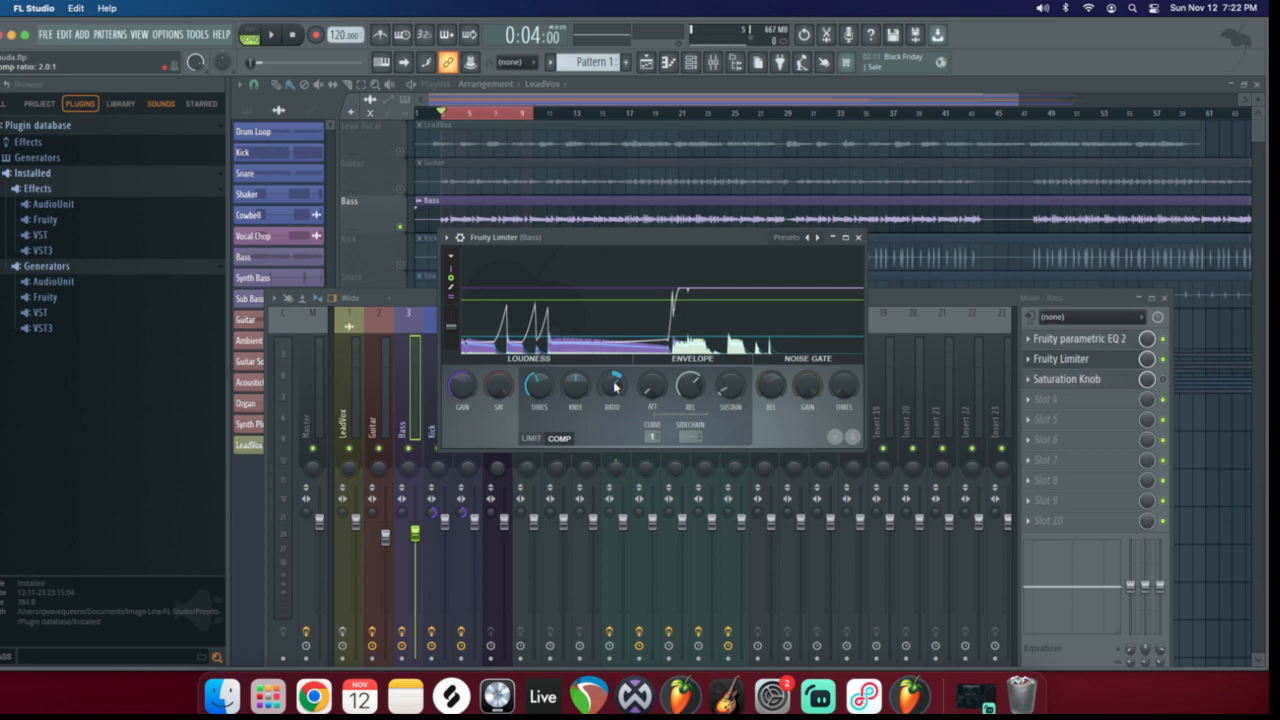
# Try several threshold and ratio settings on the Bass compressor, ending with the ratio at 20.0:1
pyautogui.moveTo(615, 386); pyautogui.dragTo(541, 345)
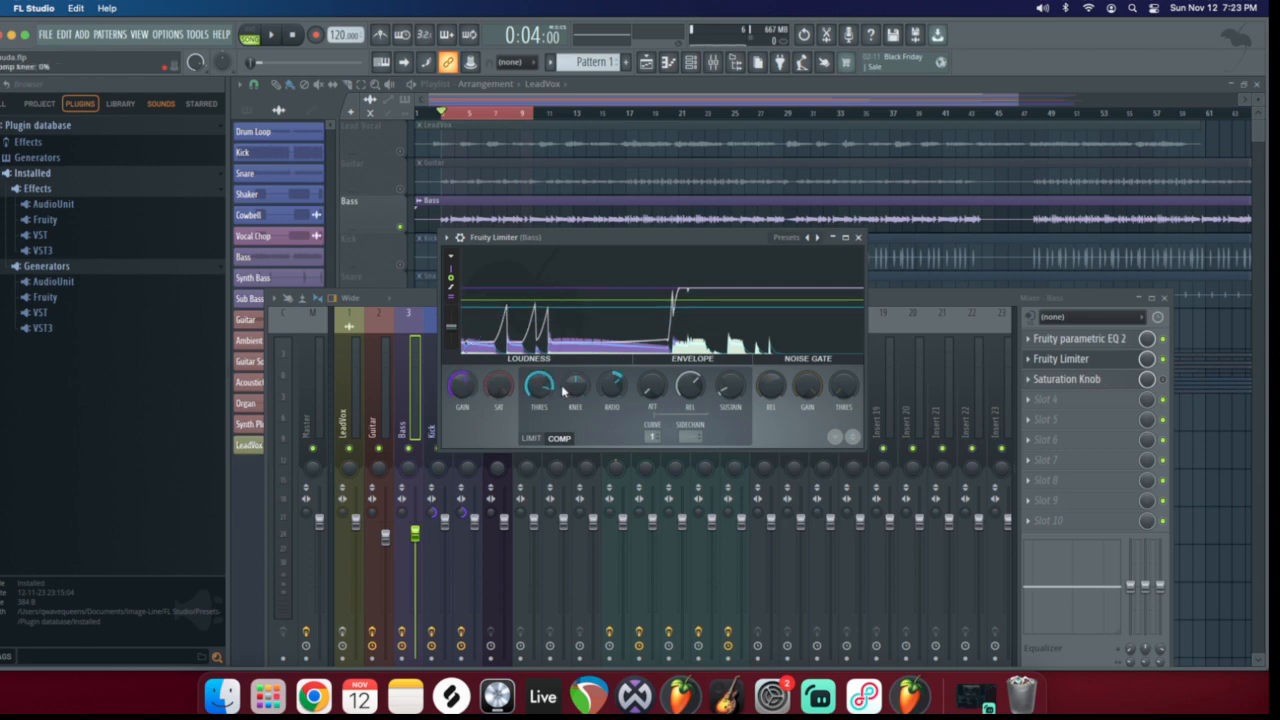
pyautogui.moveTo(614, 386); pyautogui.dragTo(621, 373)
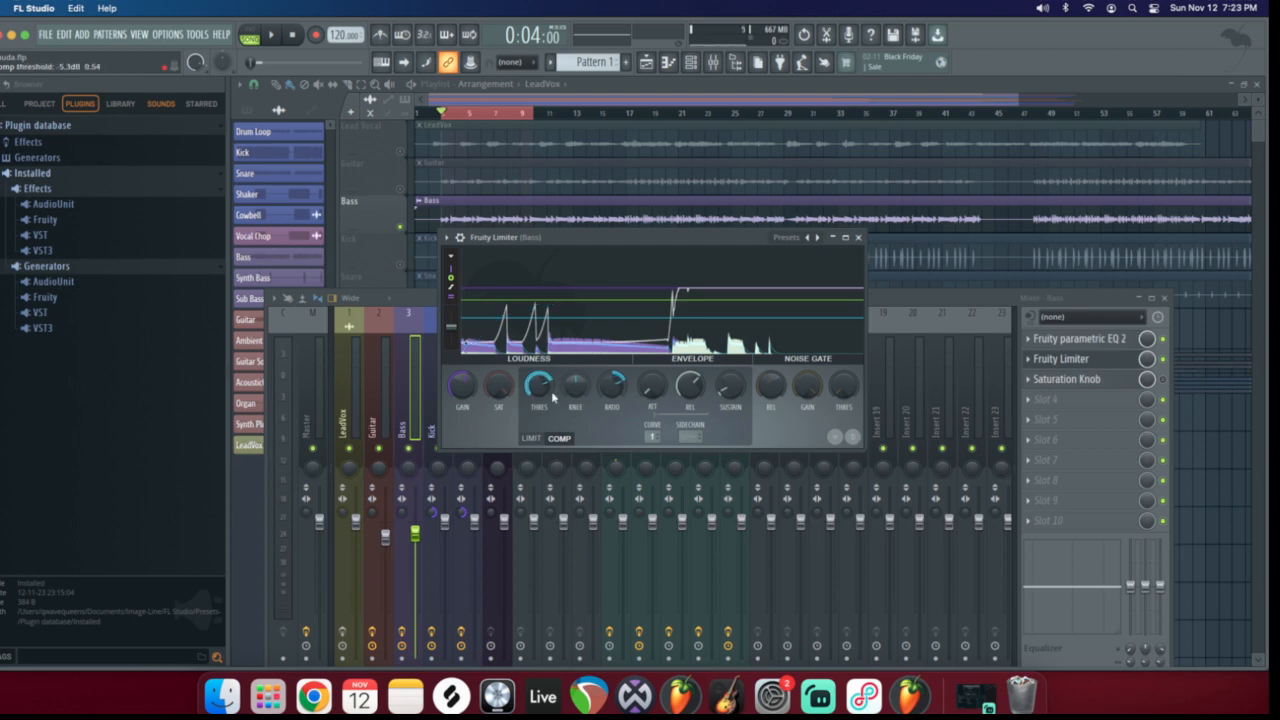
pyautogui.moveTo(538, 385); pyautogui.dragTo(538, 381)
pyautogui.moveTo(538, 385); pyautogui.dragTo(538, 393)
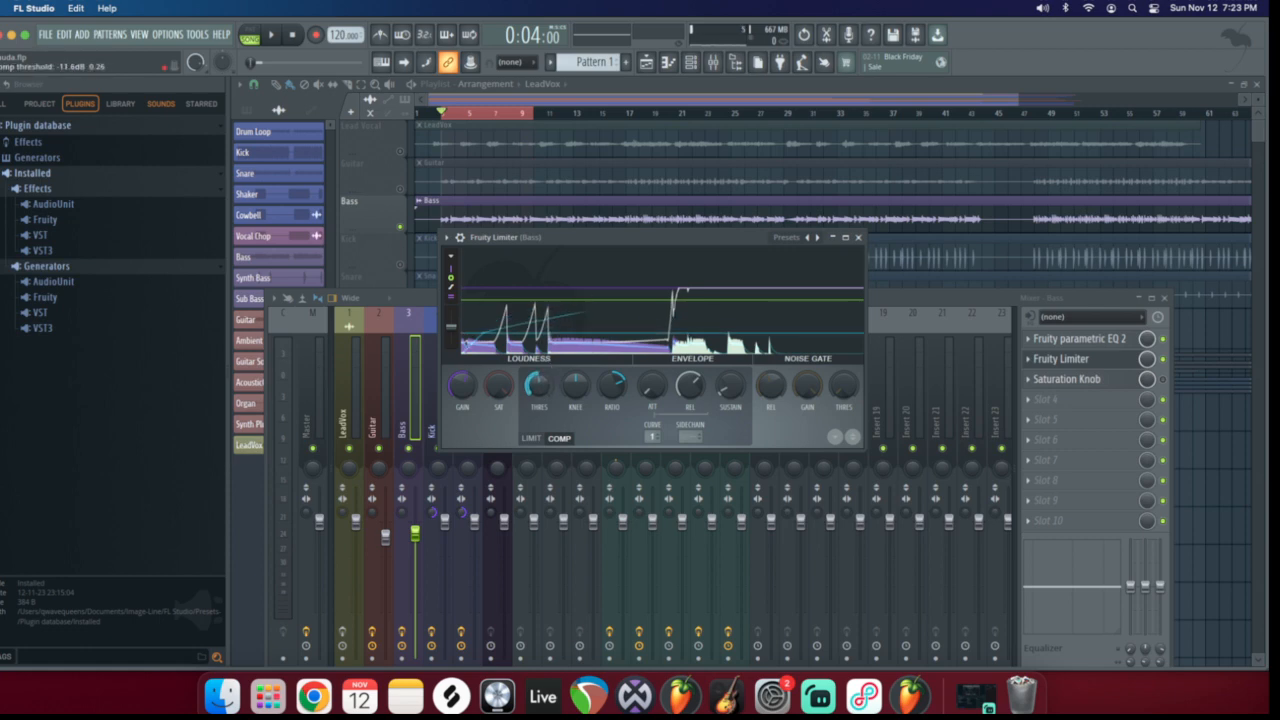
pyautogui.click(540, 318)
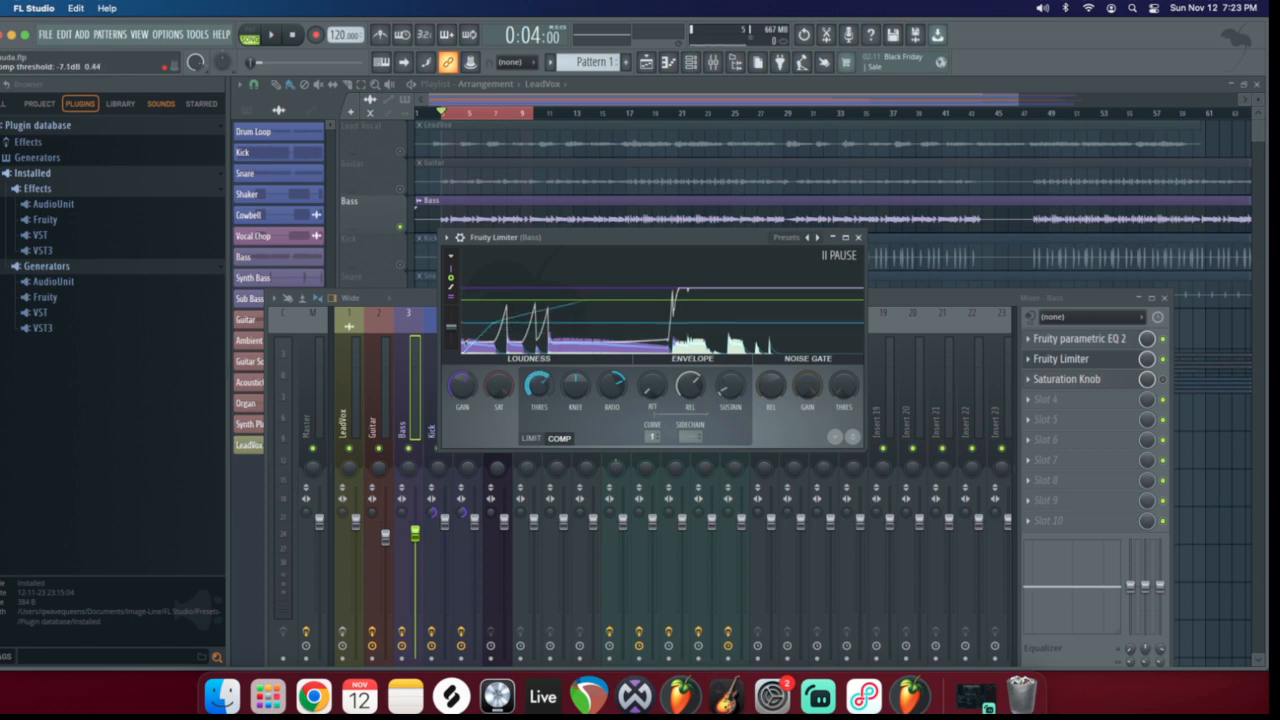
pyautogui.moveTo(612, 387); pyautogui.dragTo(612, 340)
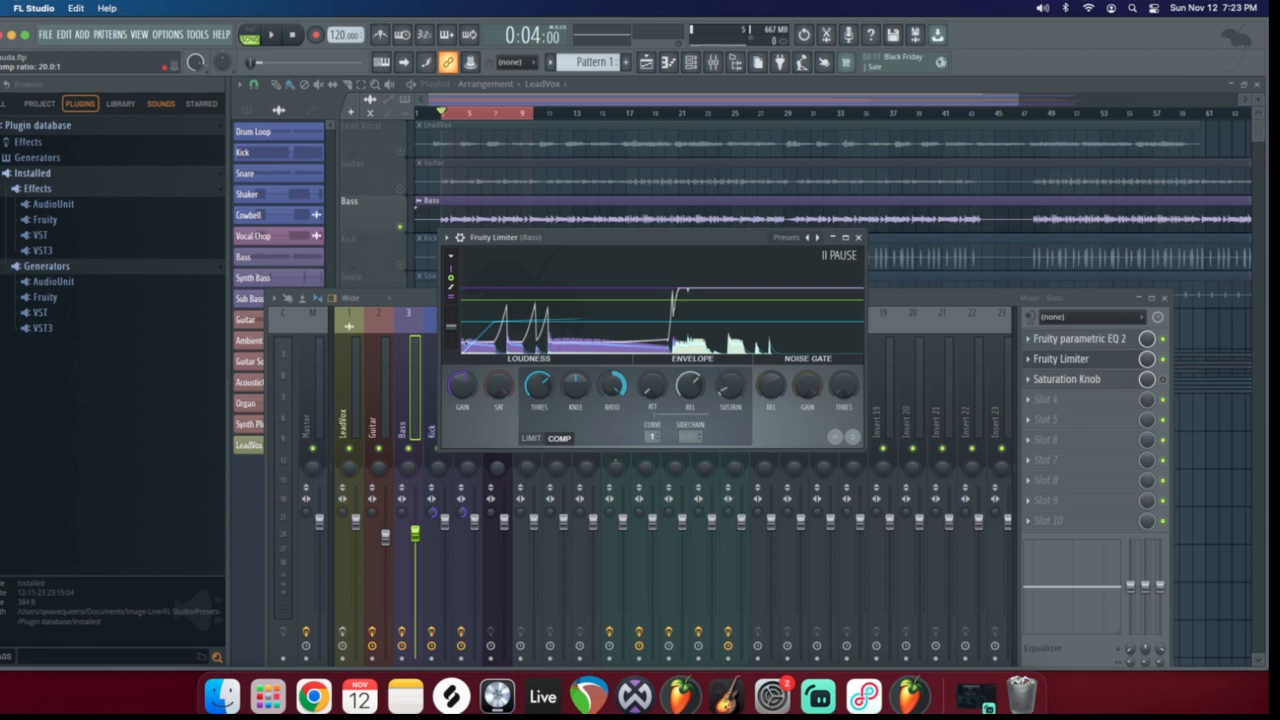
# Switch the Bass Fruity Limiter to its limiter controls, lower the ceiling to -INF dB, and play the loop
pyautogui.click(531, 438)
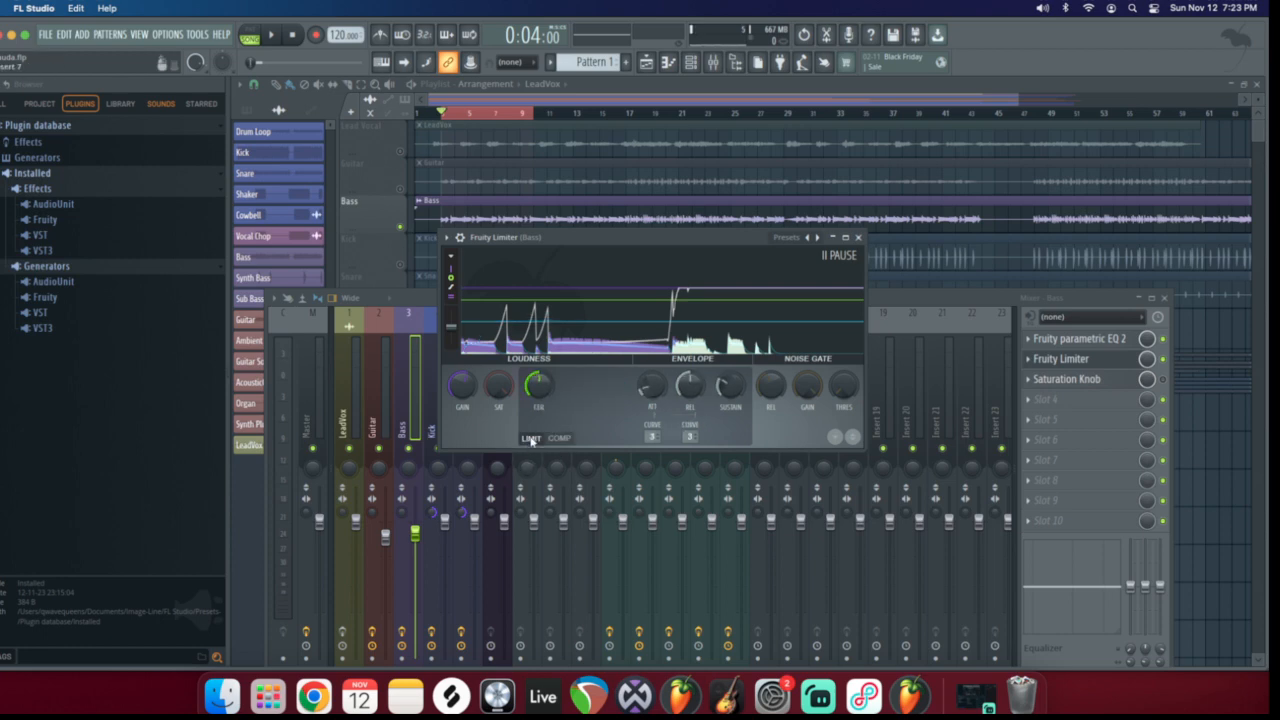
pyautogui.moveTo(546, 392)
pyautogui.mouseDown()
pyautogui.moveTo(546, 380)
pyautogui.moveTo(546, 395)
pyautogui.mouseUp()
pyautogui.press('space')
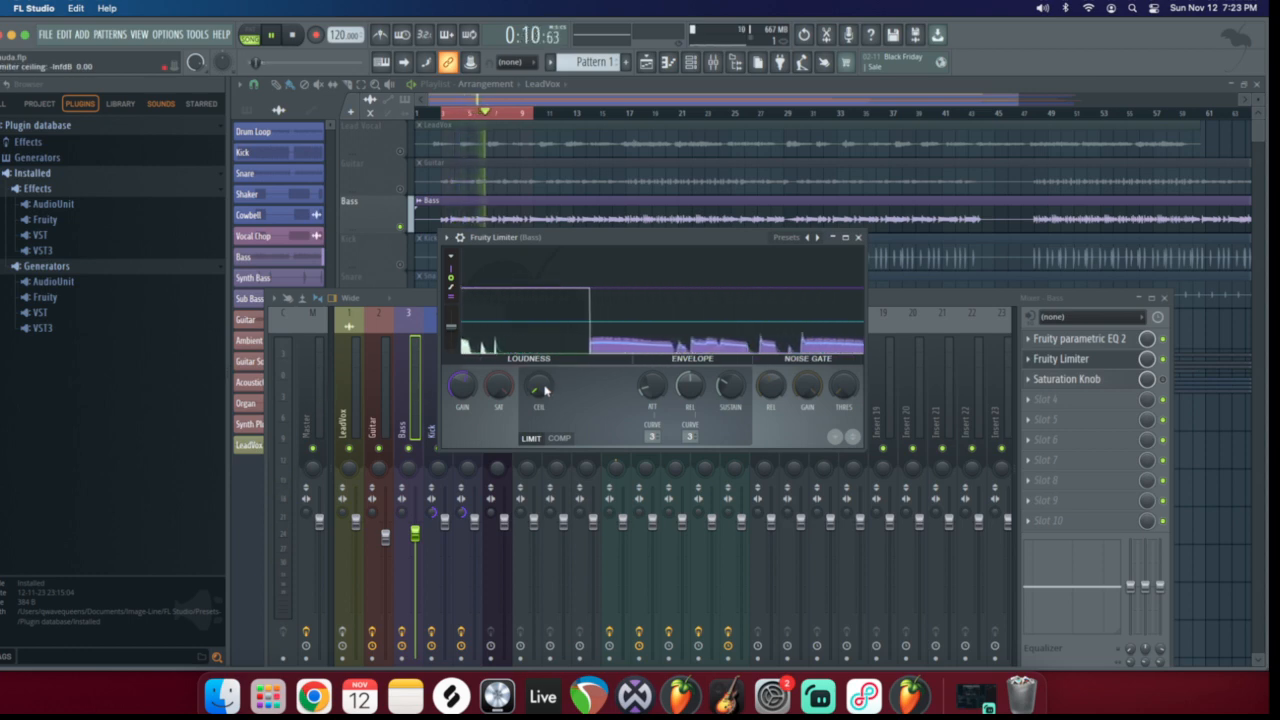
# Stop the loop, reset the Bass limiter's ceiling to its default, and close Fruity Limiter
pyautogui.moveTo(545, 391)
pyautogui.mouseDown()
pyautogui.moveTo(545, 372)
pyautogui.moveTo(545, 392)
pyautogui.mouseUp()
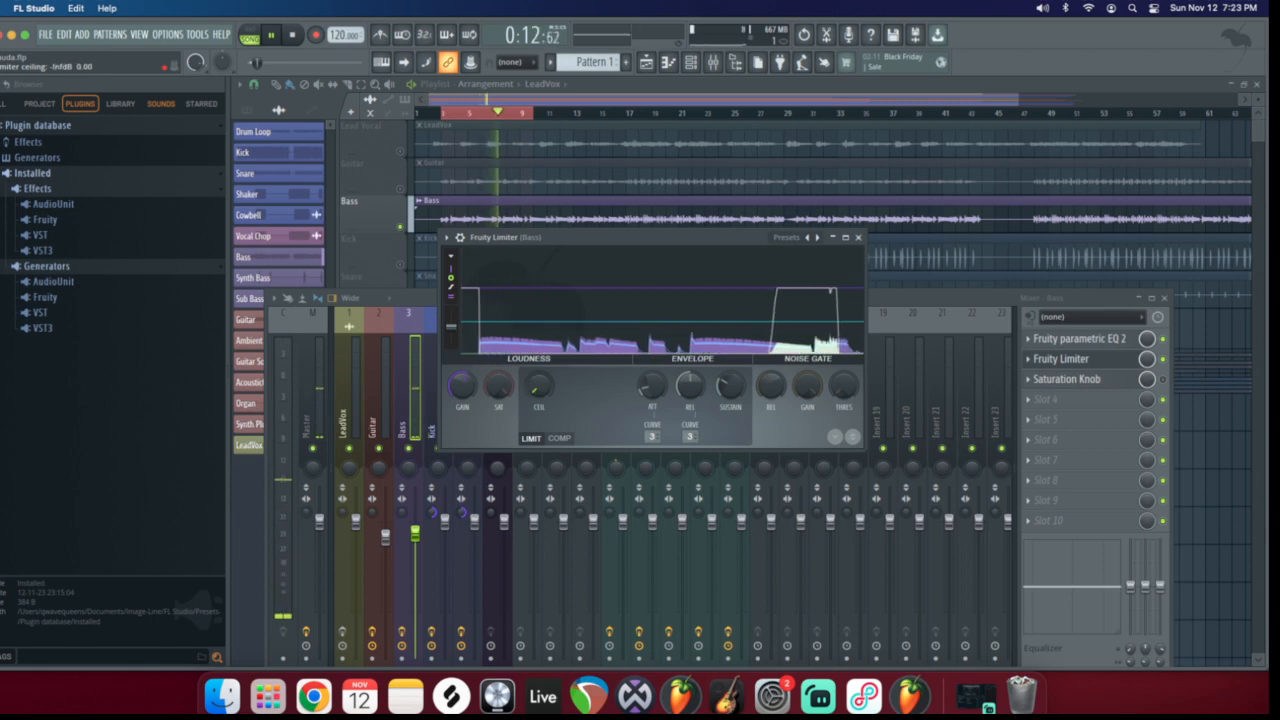
pyautogui.press('space')
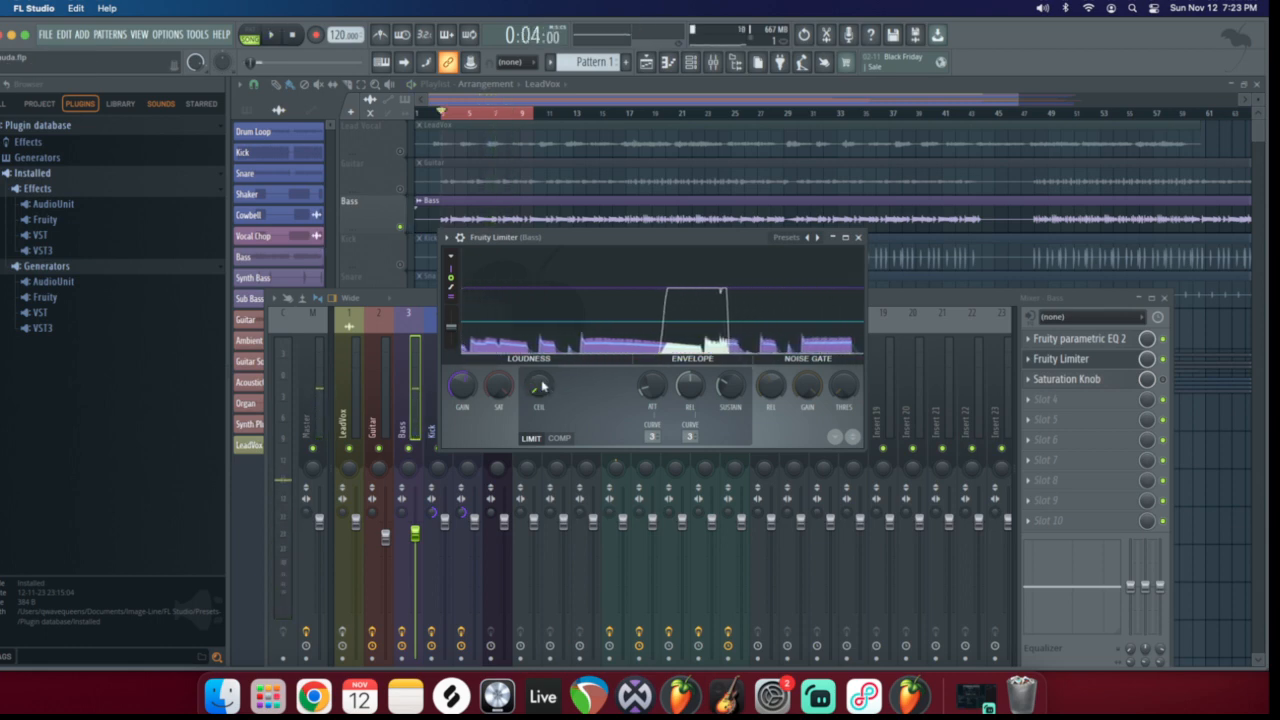
pyautogui.rightClick(540, 386)
pyautogui.click(578, 410)
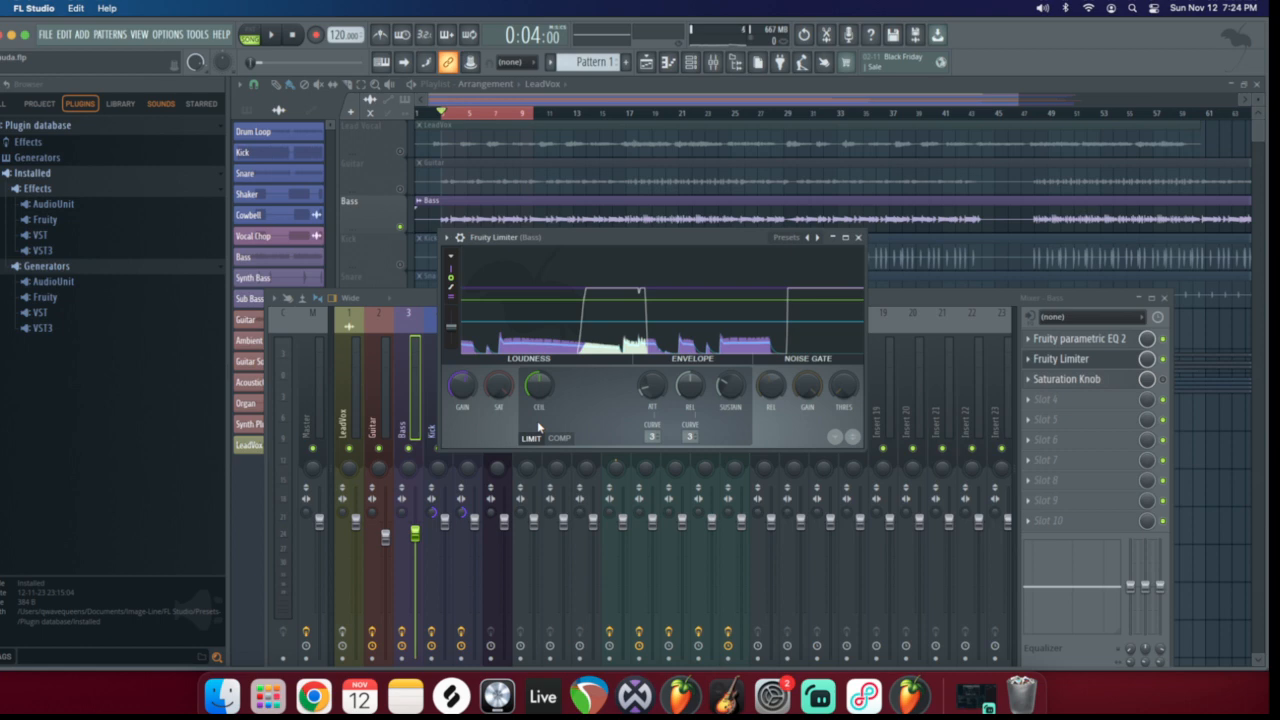
pyautogui.moveTo(540, 416); pyautogui.dragTo(540, 390)
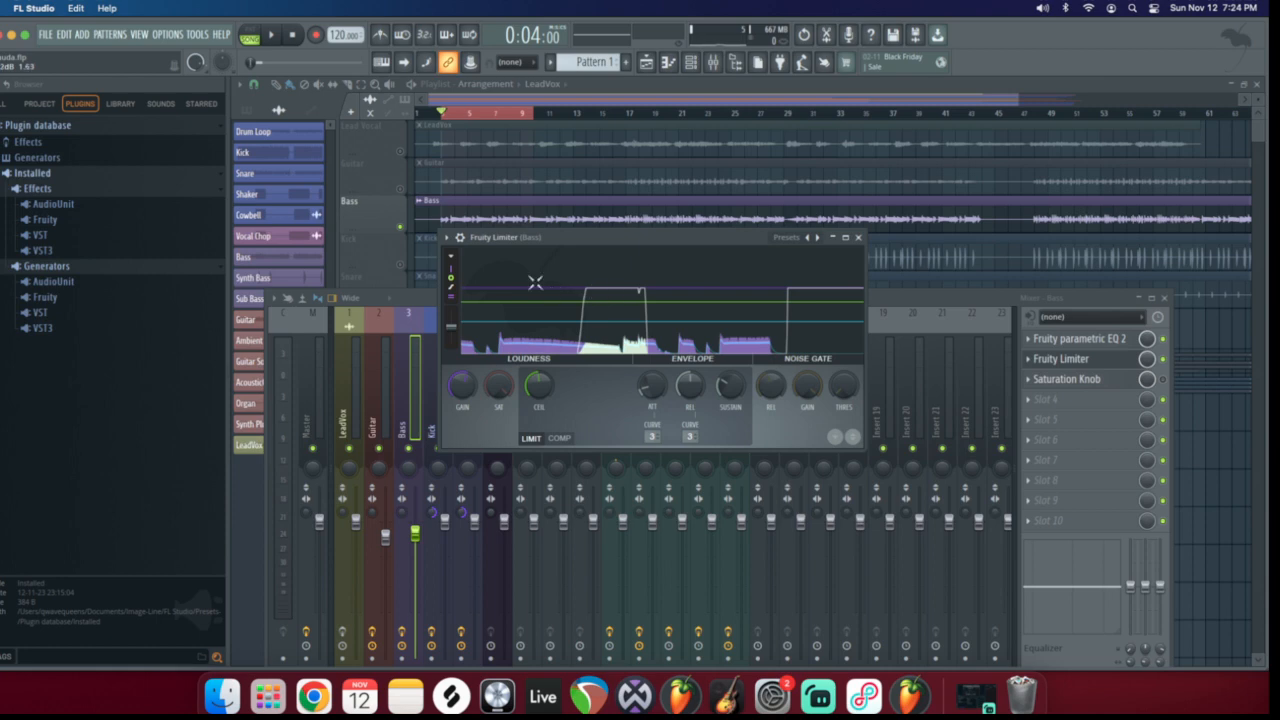
pyautogui.rightClick(541, 385)
pyautogui.click(560, 396)
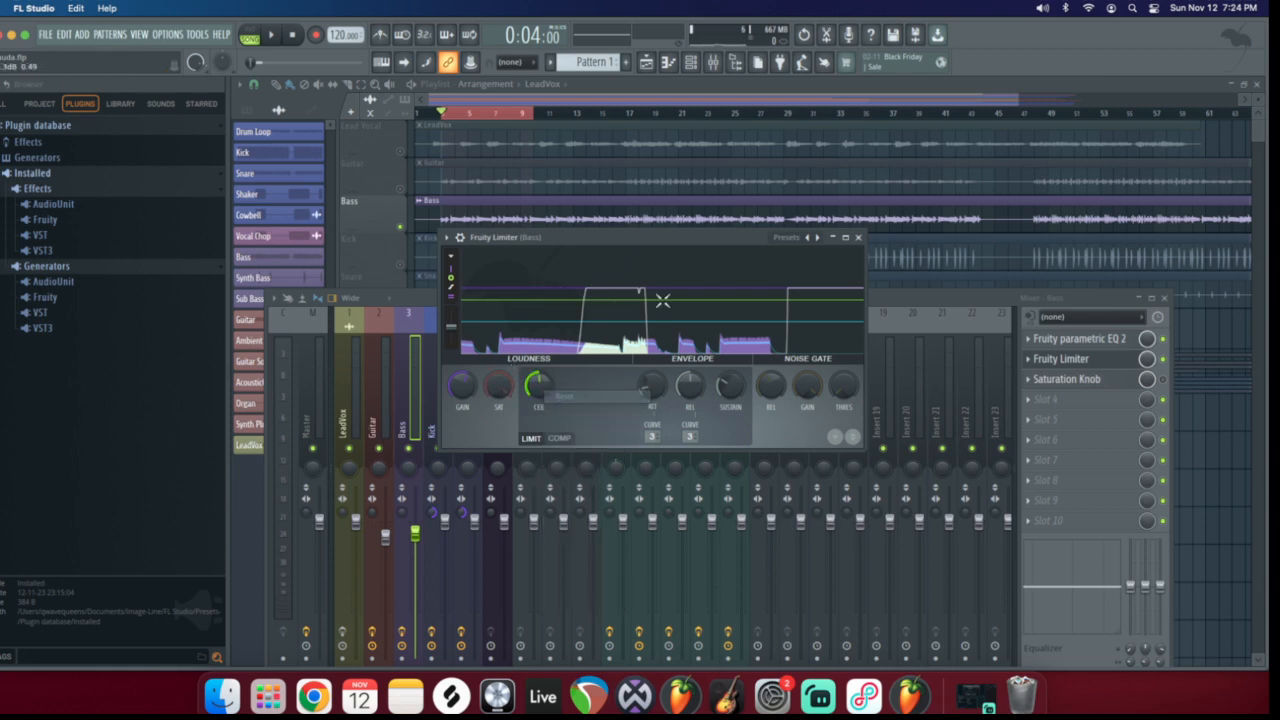
pyautogui.click(858, 236)
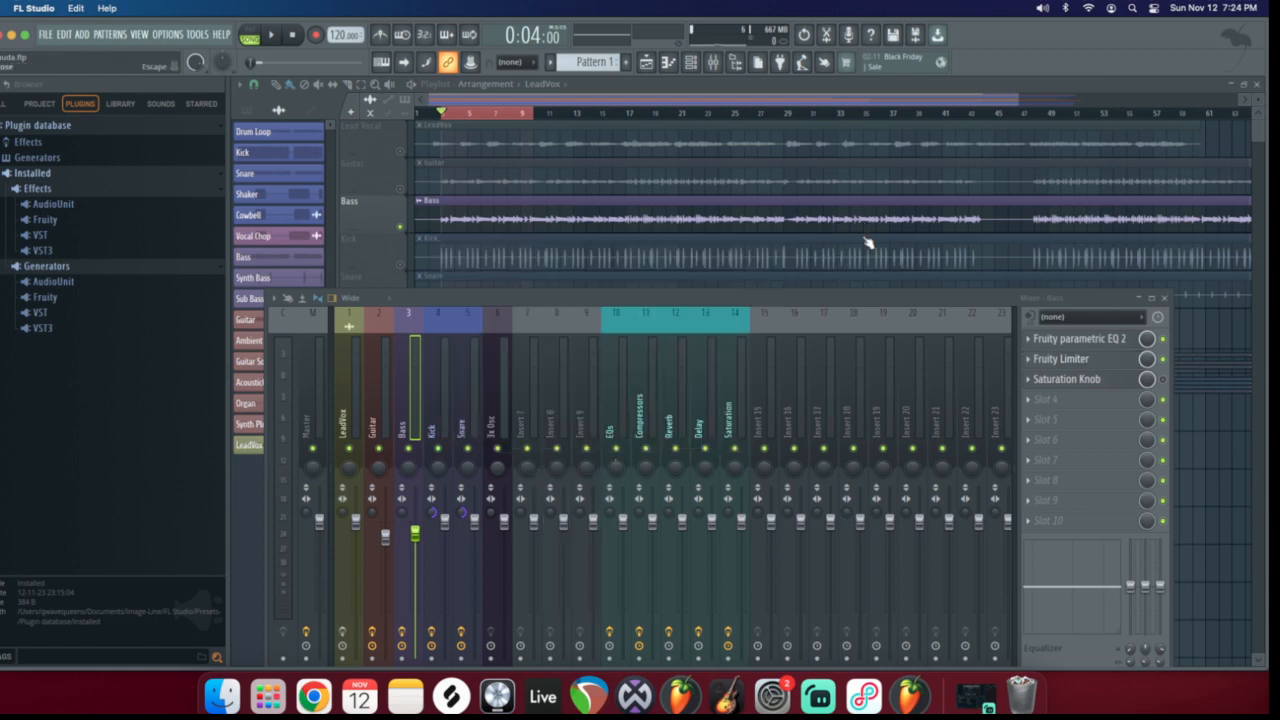
# Reopen the Bass Fruity Limiter, switch to its compressor controls, and set the threshold to -18.0 dB while auditioning
pyautogui.press('space')
pyautogui.click(1100, 366)
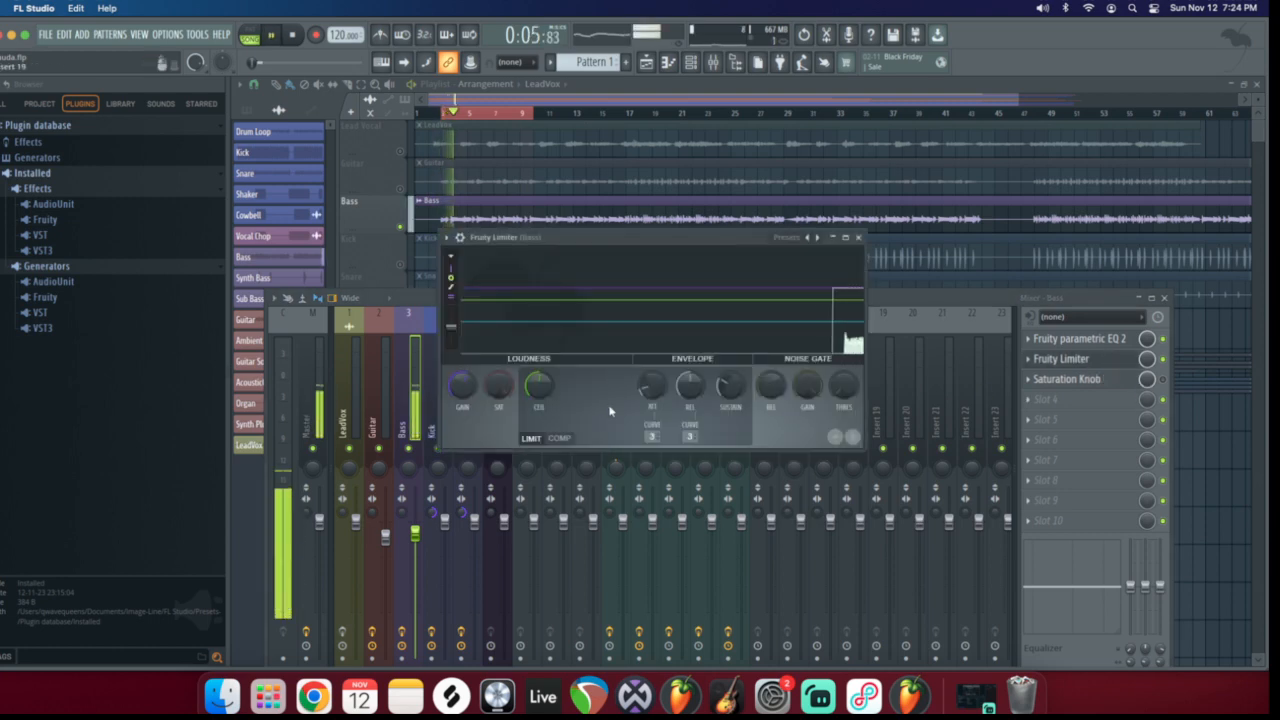
pyautogui.click(559, 438)
pyautogui.press('space')
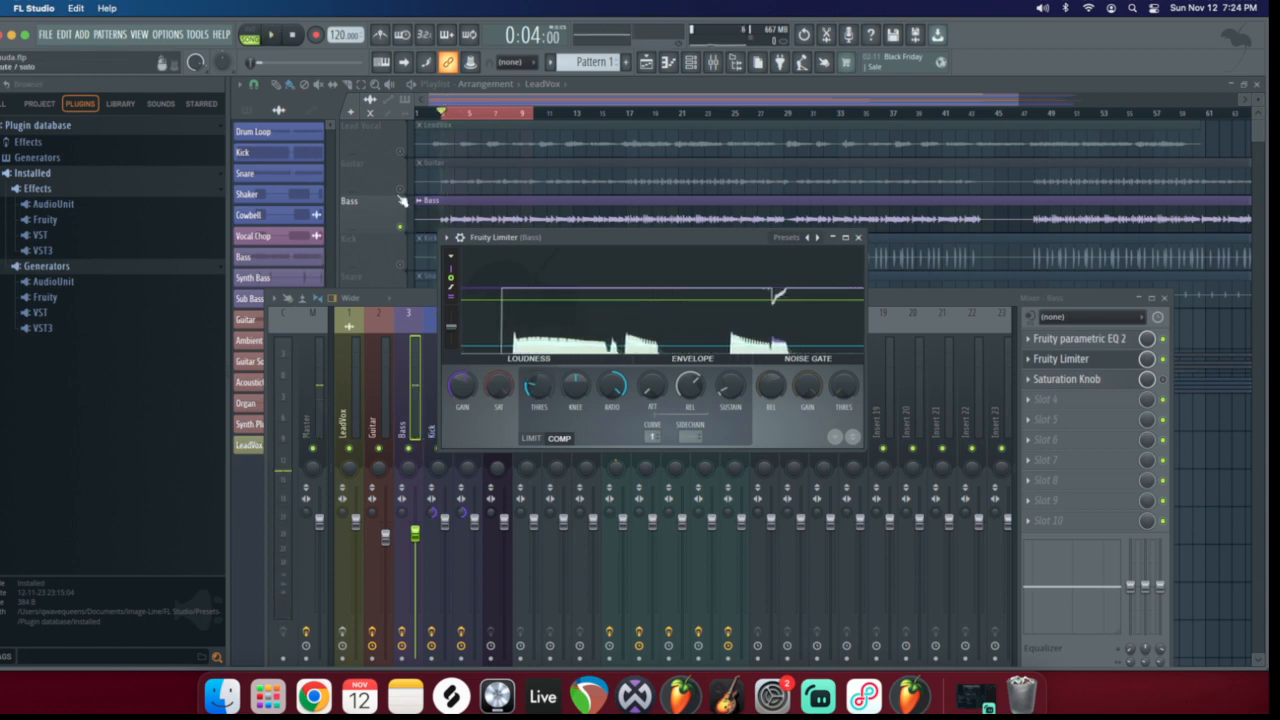
pyautogui.press('space')
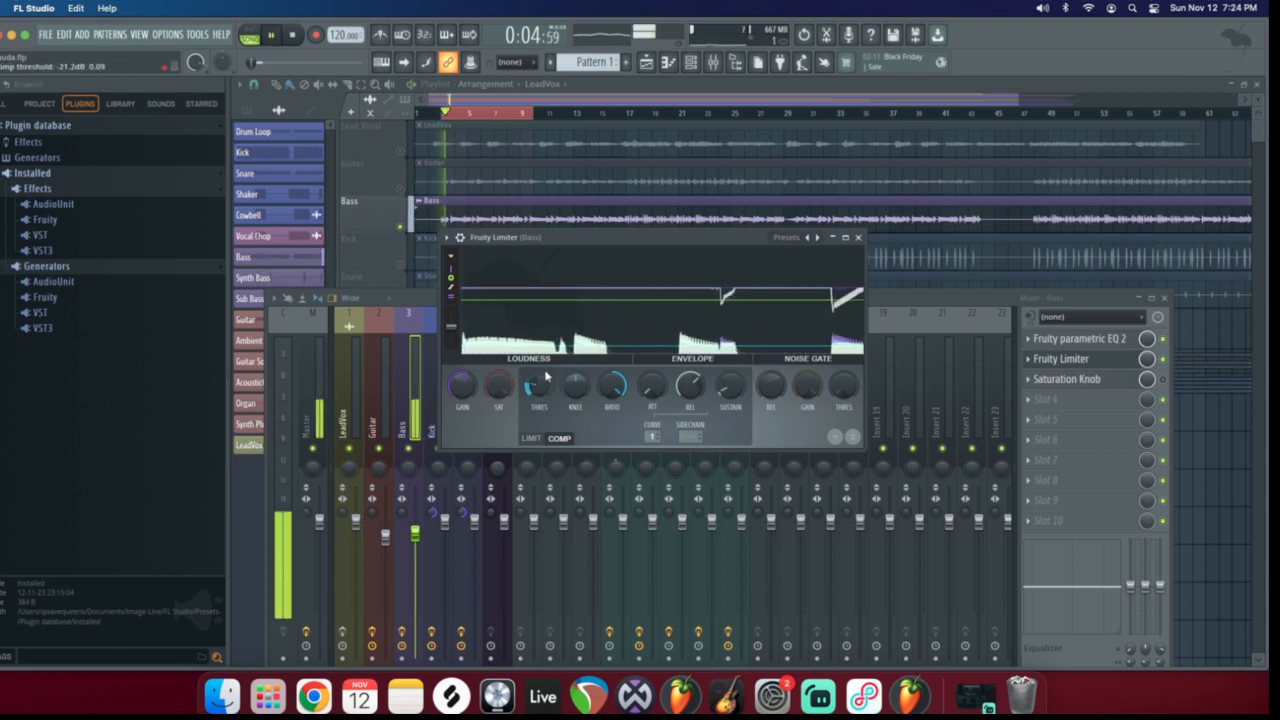
pyautogui.moveTo(546, 381); pyautogui.dragTo(546, 370)
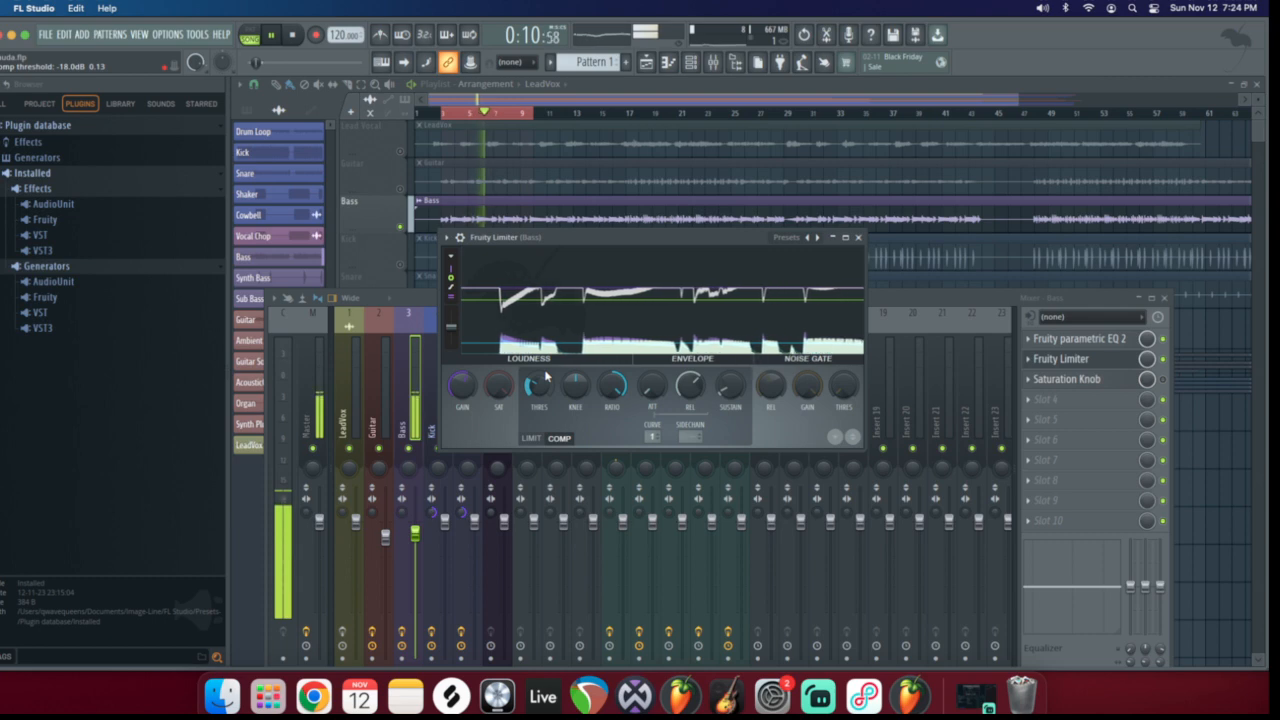
pyautogui.press('space')
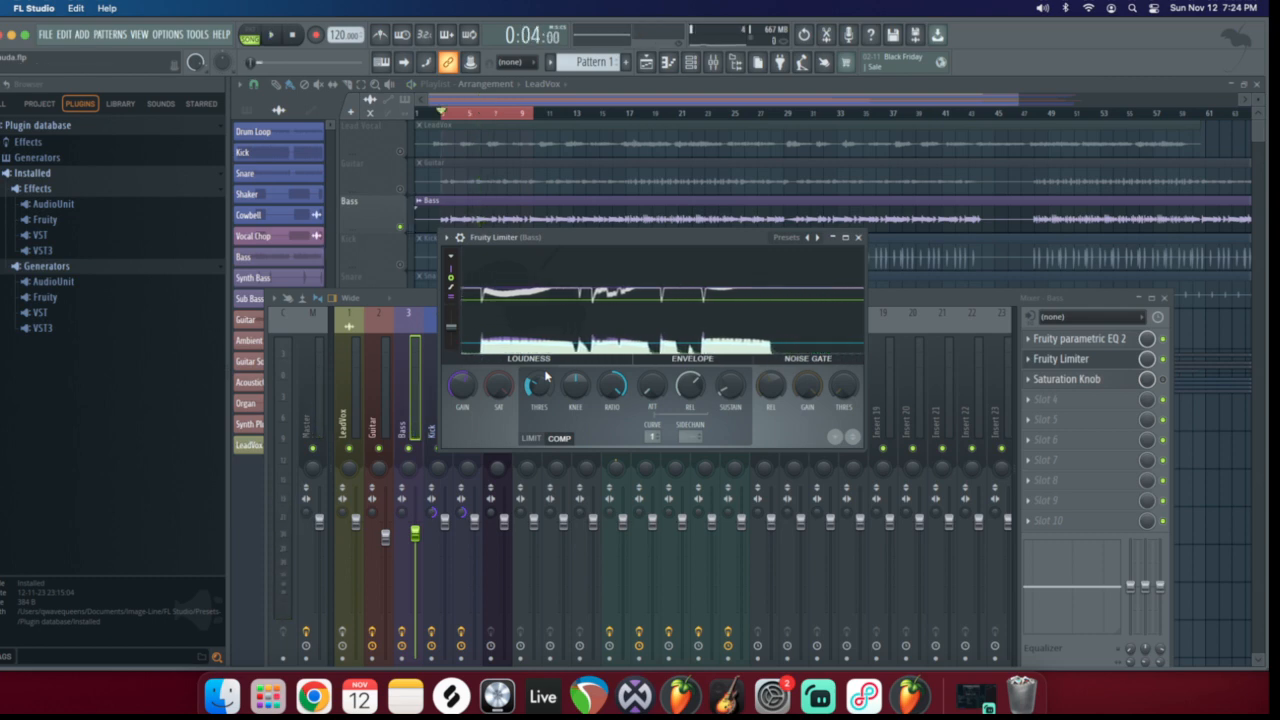
# Audition the bass with higher and lower compressor thresholds, leaving it at the lower one, and close Fruity Limiter
pyautogui.press('space')
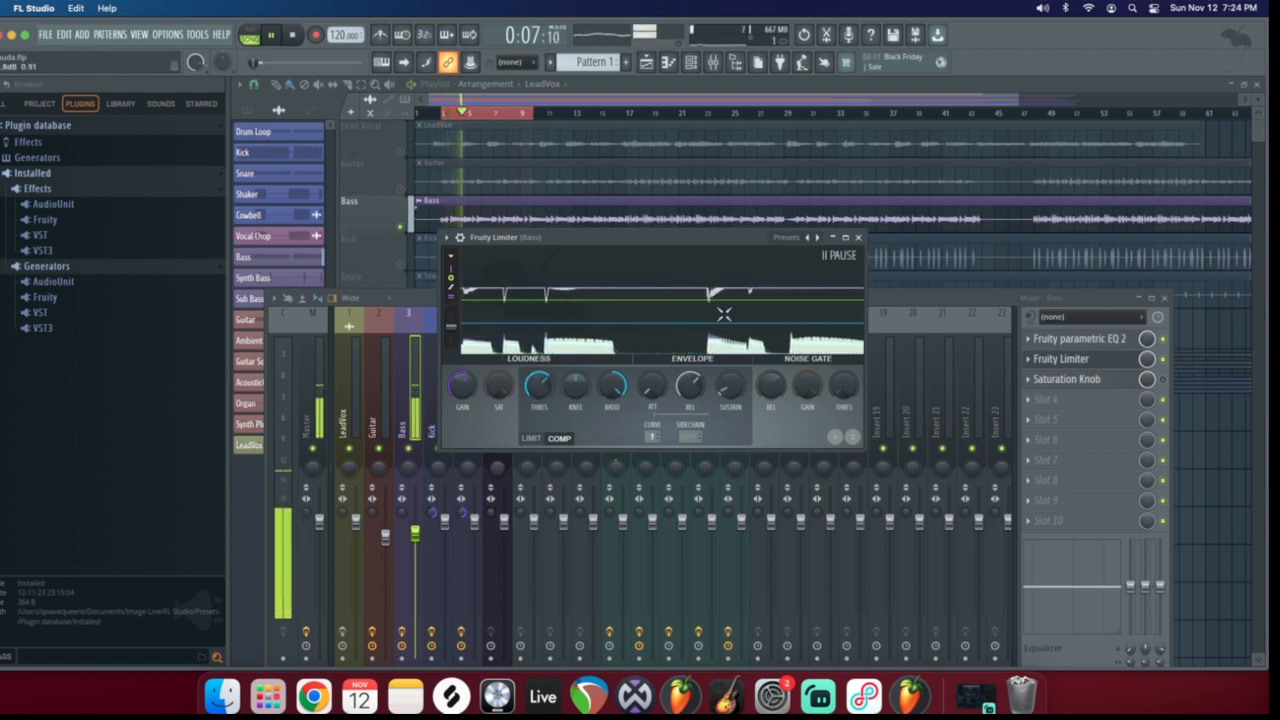
pyautogui.press('space')
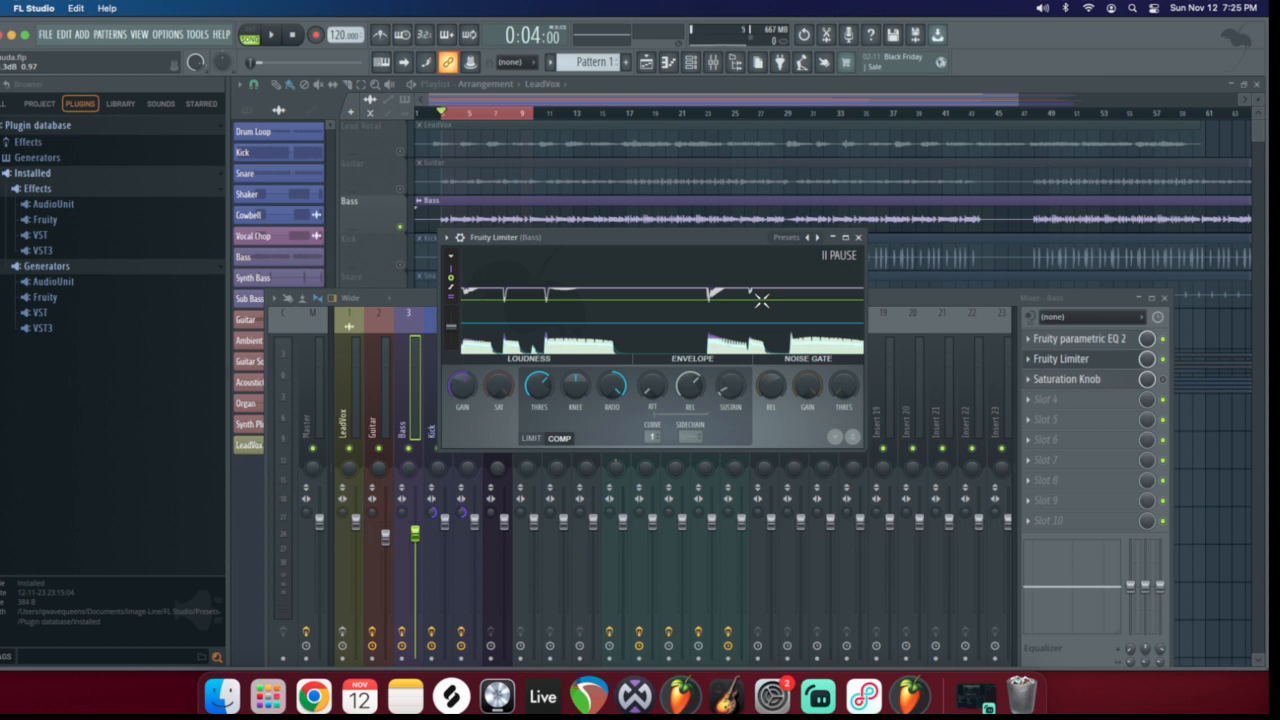
pyautogui.press('space')
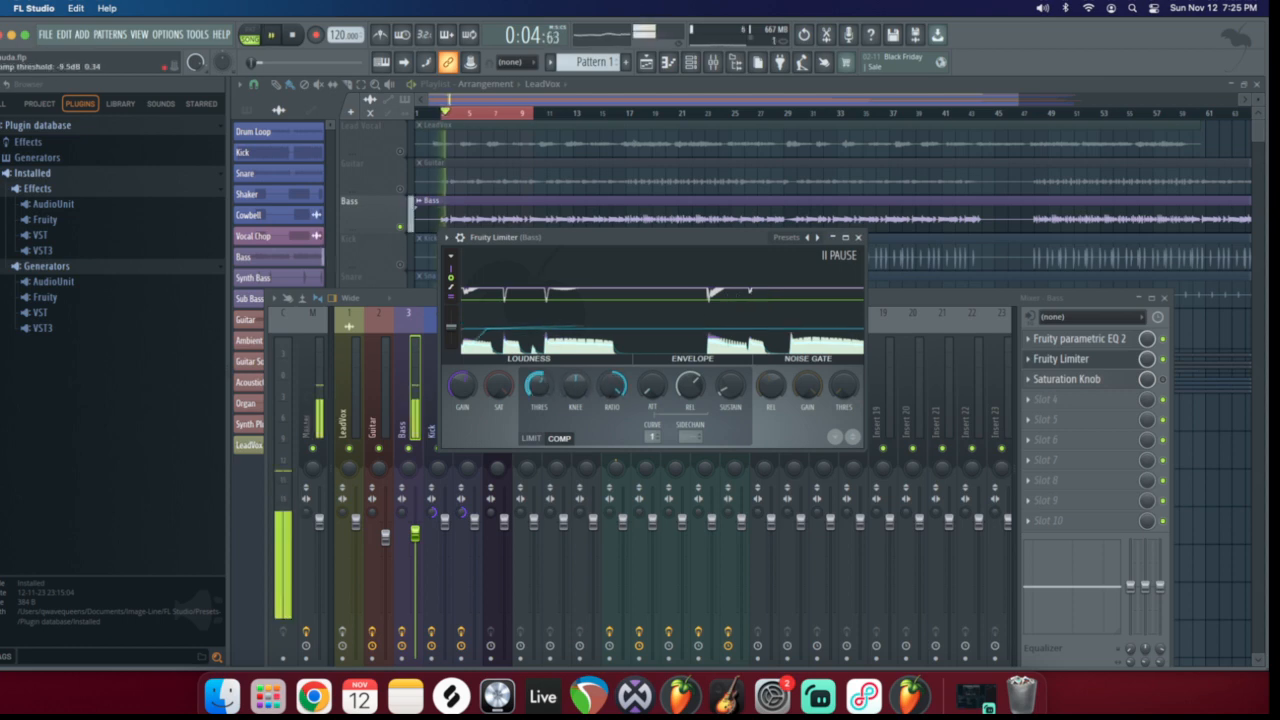
pyautogui.moveTo(539, 387); pyautogui.dragTo(539, 414)
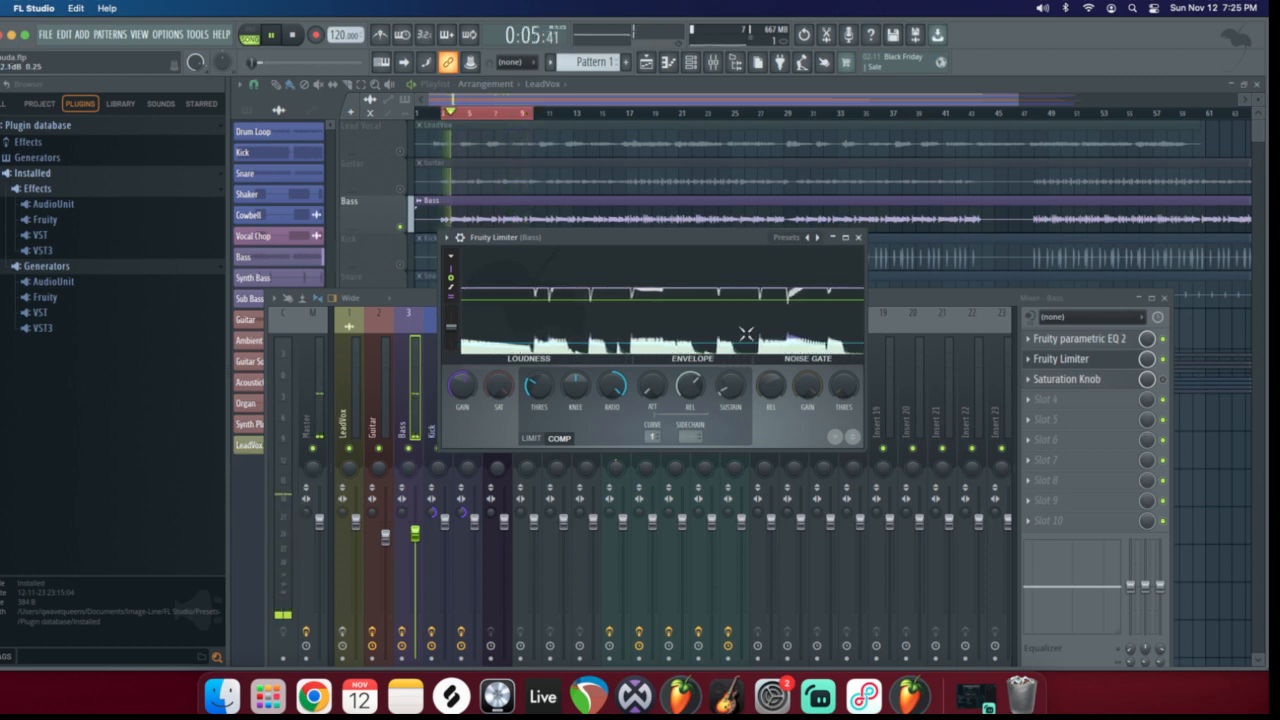
pyautogui.press('space')
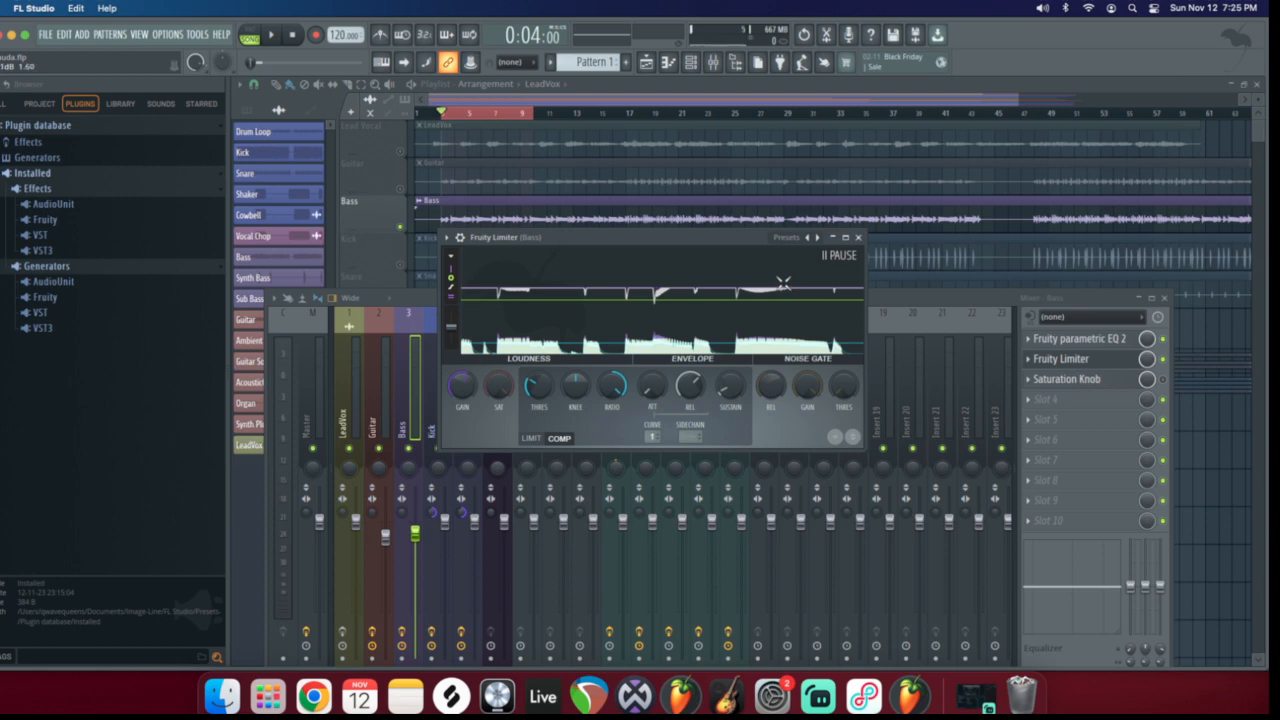
pyautogui.click(857, 237)
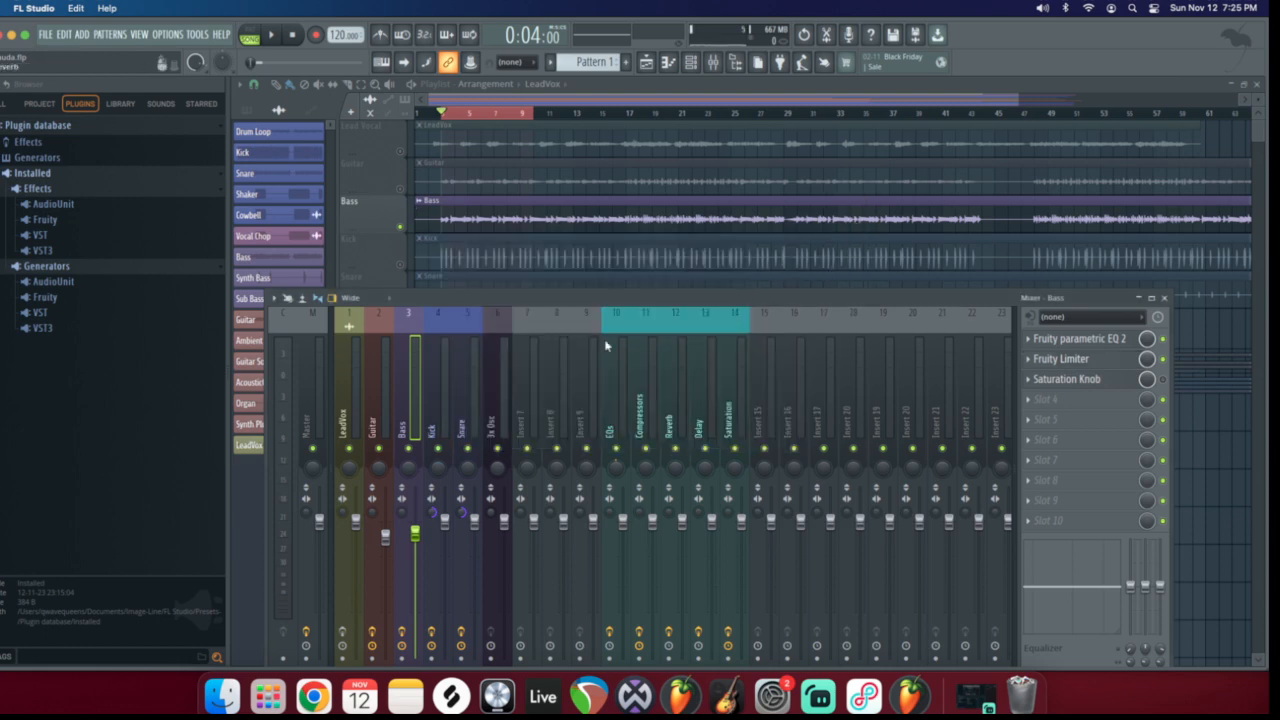
# Select the Kick track in the mixer and move the mixer window clear of the playlist's drum tracks
pyautogui.click(440, 416)
pyautogui.click(421, 414)
pyautogui.moveTo(442, 291); pyautogui.dragTo(440, 232)
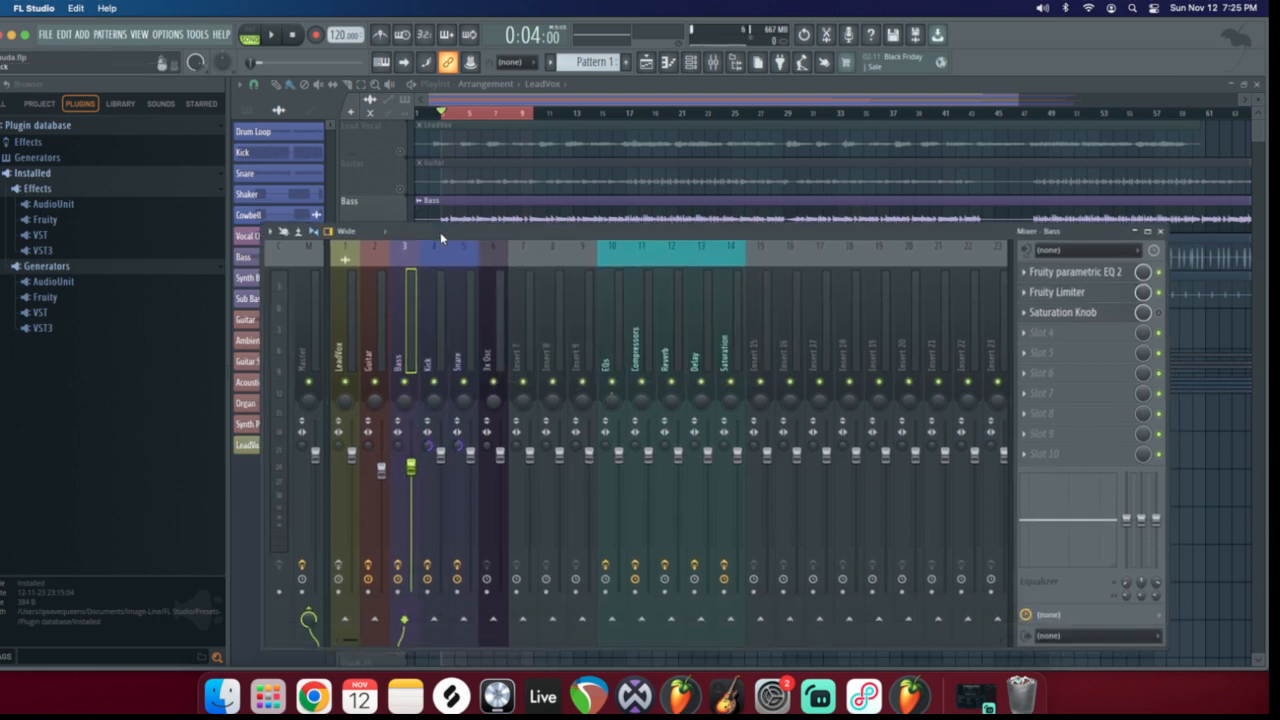
pyautogui.click(430, 337)
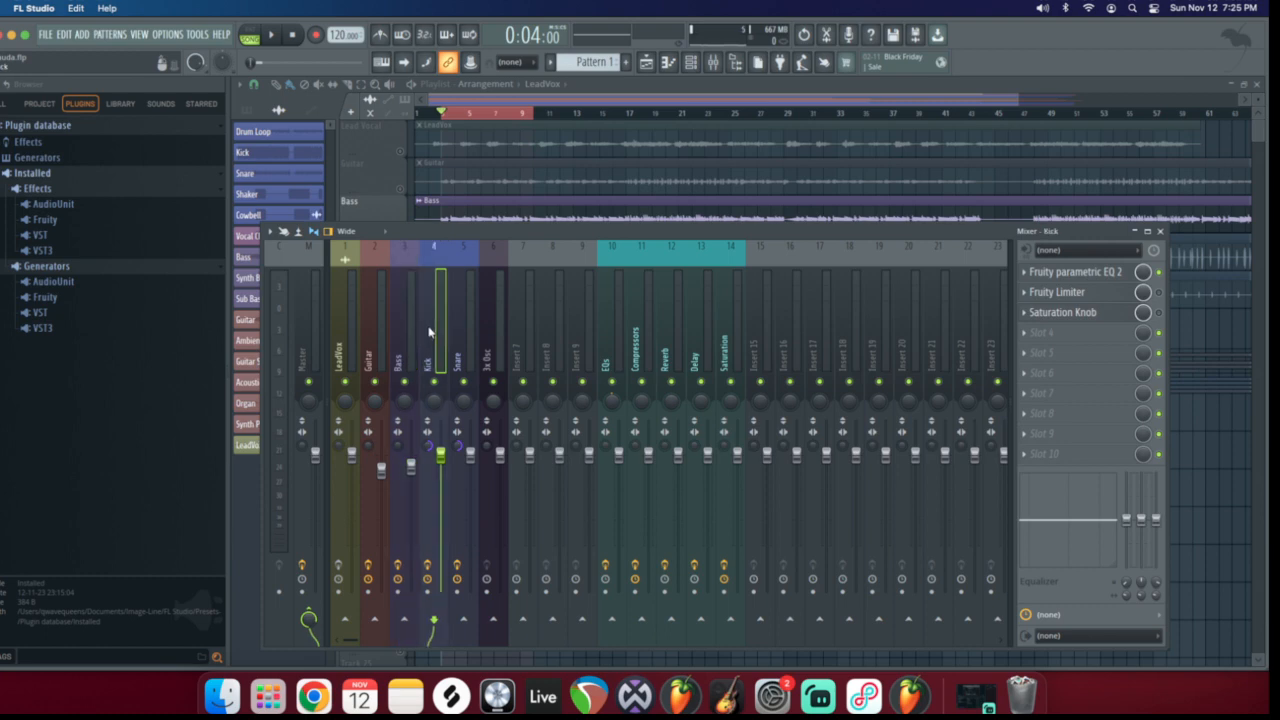
pyautogui.moveTo(489, 240); pyautogui.dragTo(495, 381)
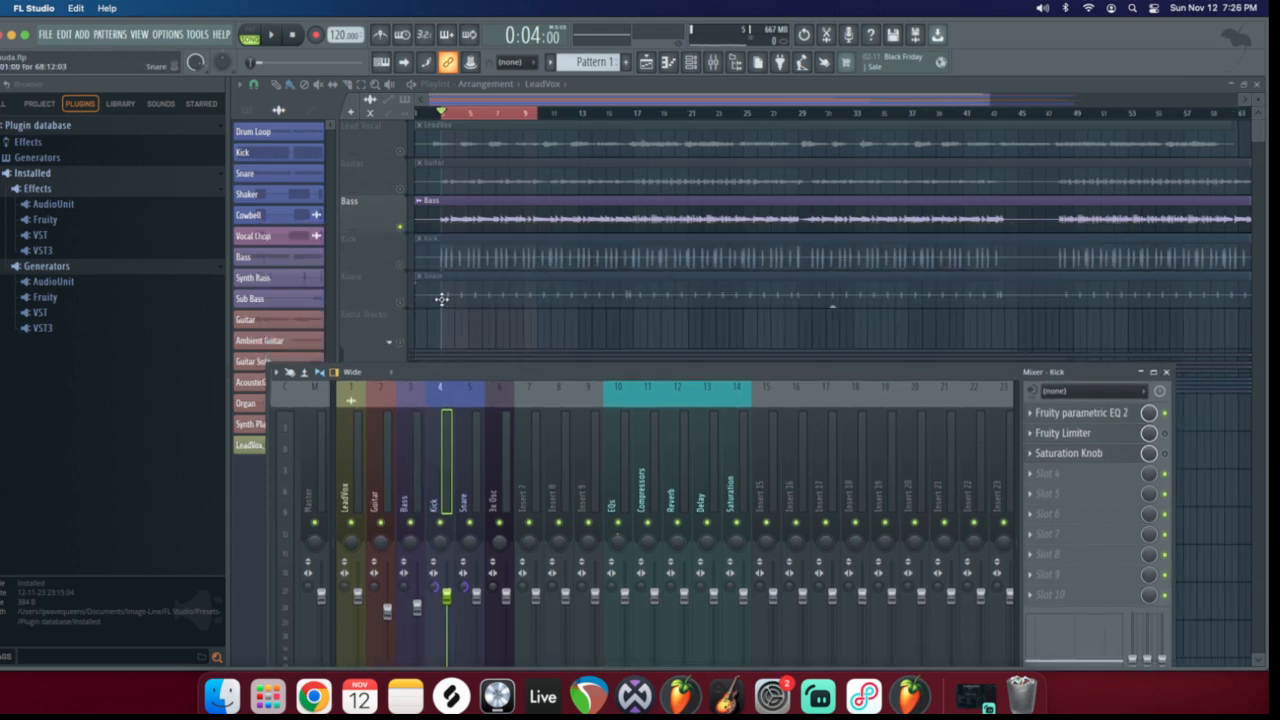
# Enlarge the Kick track in the playlist around its first hit and unmute the track
pyautogui.scroll(2, 434, 297)
pyautogui.scroll(5, 434, 297)
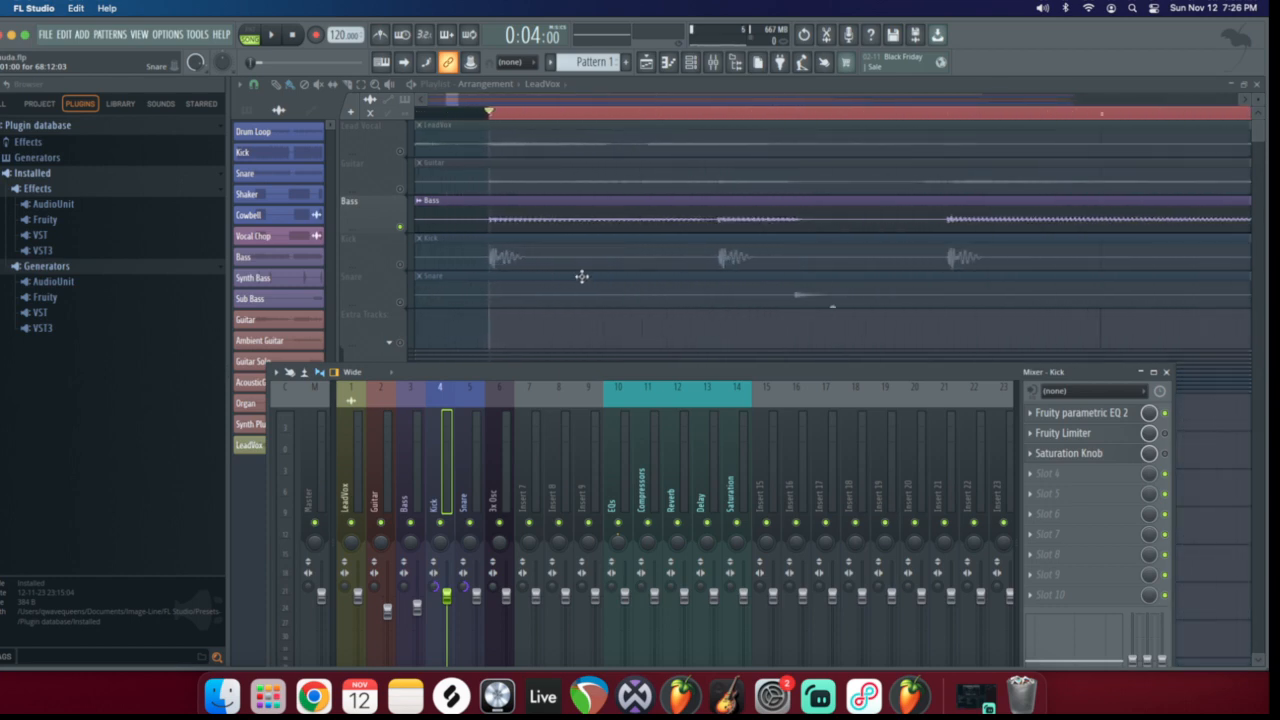
pyautogui.moveTo(383, 271); pyautogui.dragTo(383, 455)
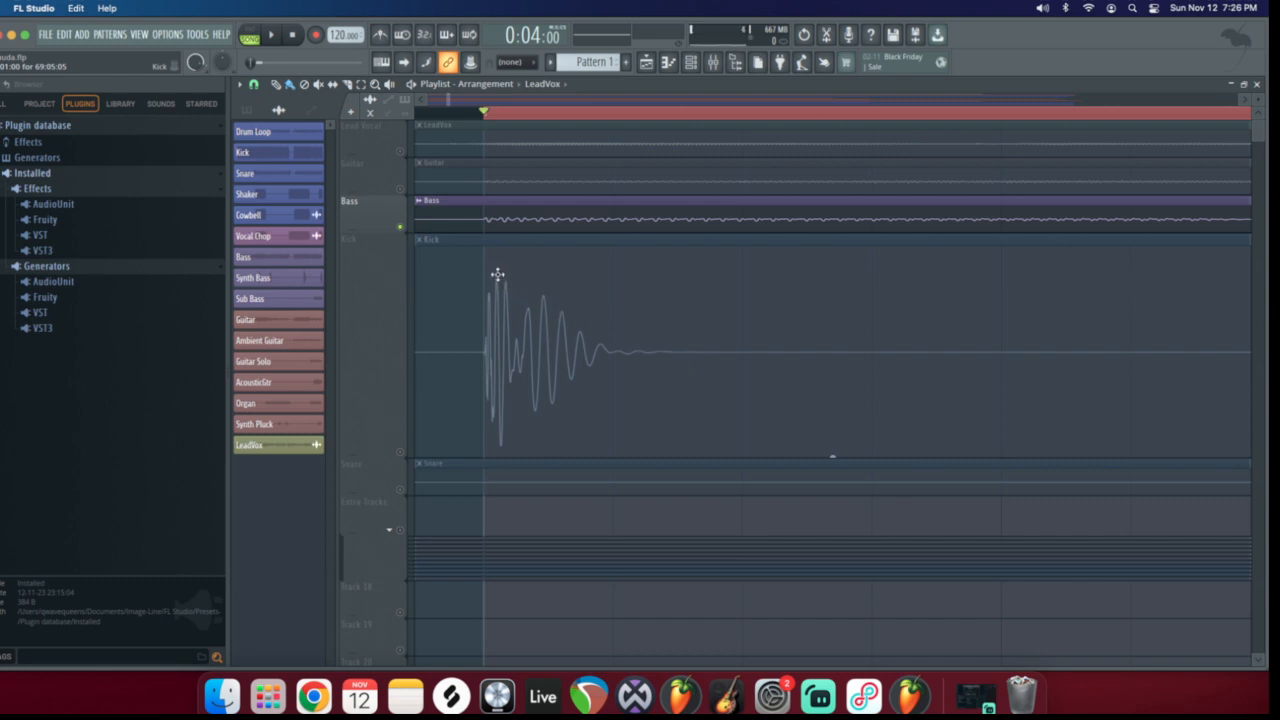
pyautogui.click(401, 454)
# Select a short time range over the first kick's attack, audition it, clear the range, and play from the hit's start
pyautogui.moveTo(486, 111); pyautogui.dragTo(511, 117)
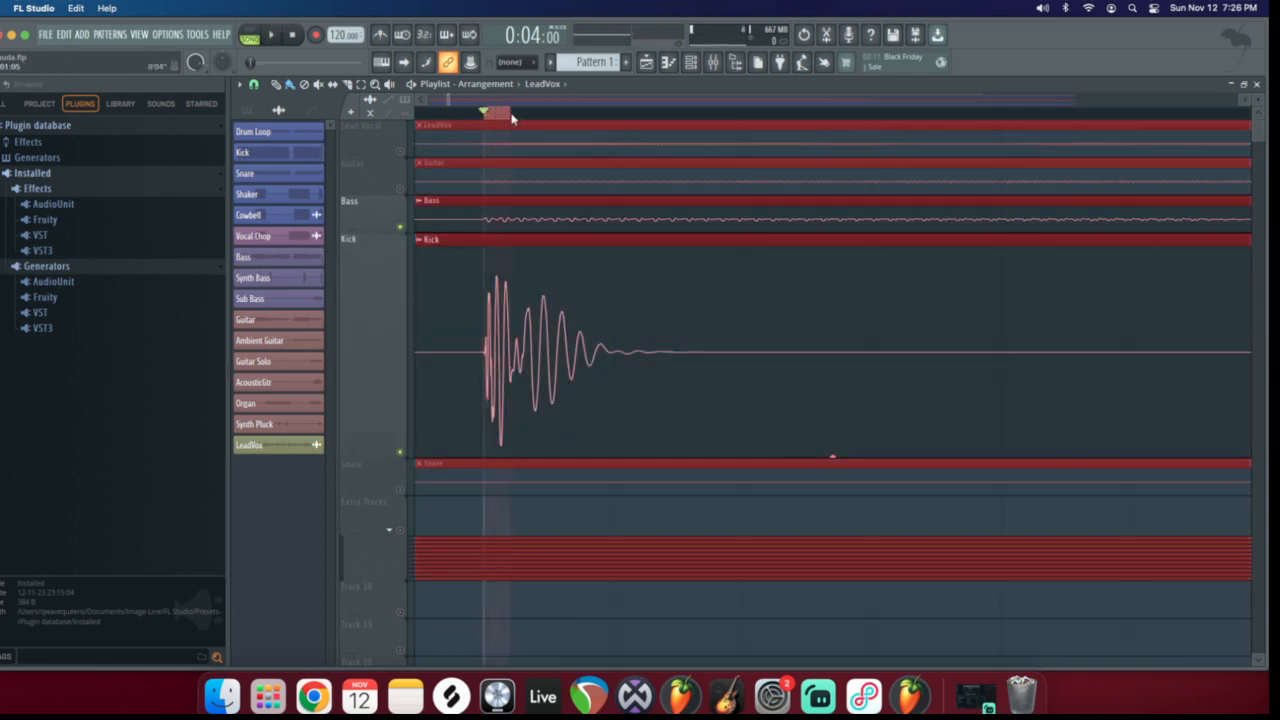
pyautogui.press('space')
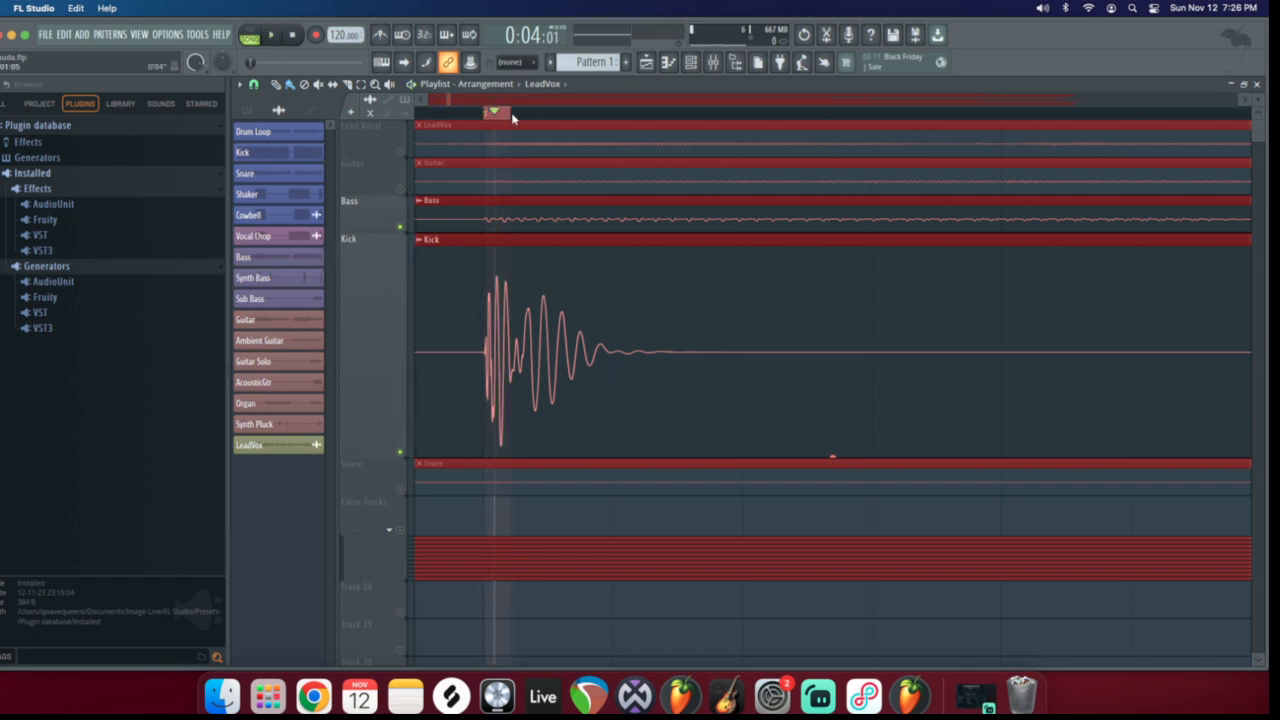
pyautogui.moveTo(512, 117); pyautogui.dragTo(533, 117)
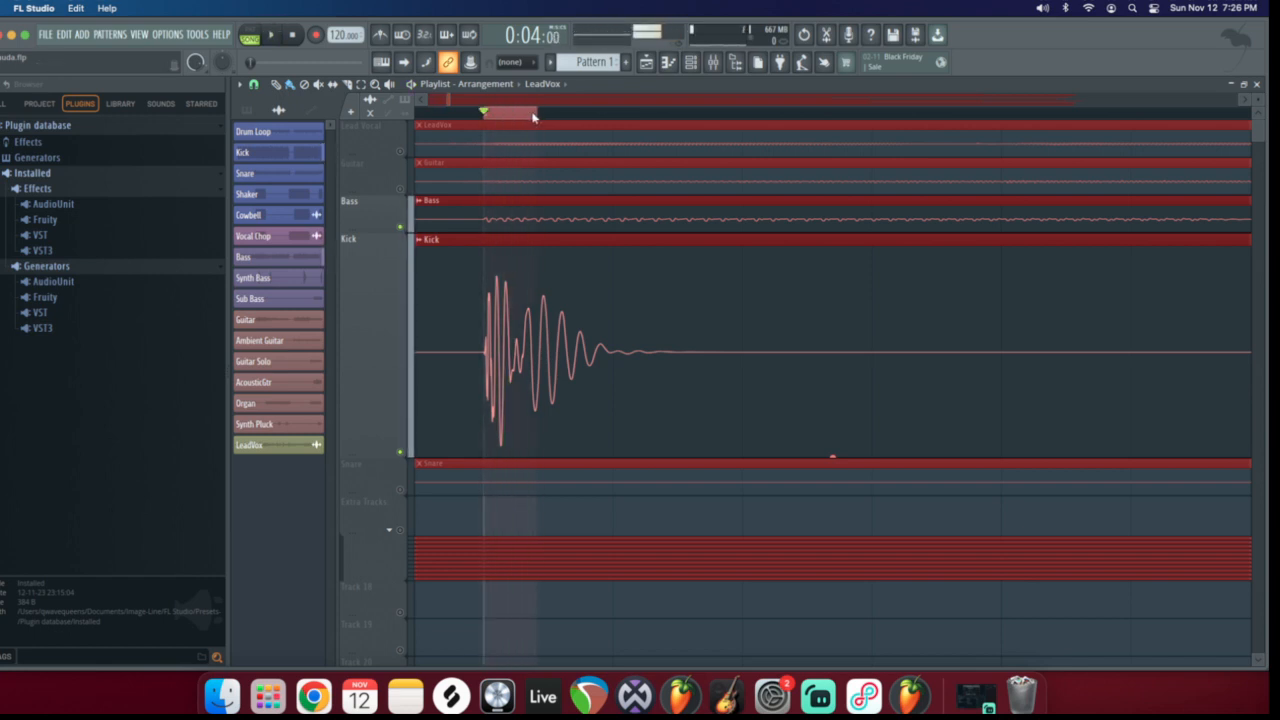
pyautogui.click(486, 114)
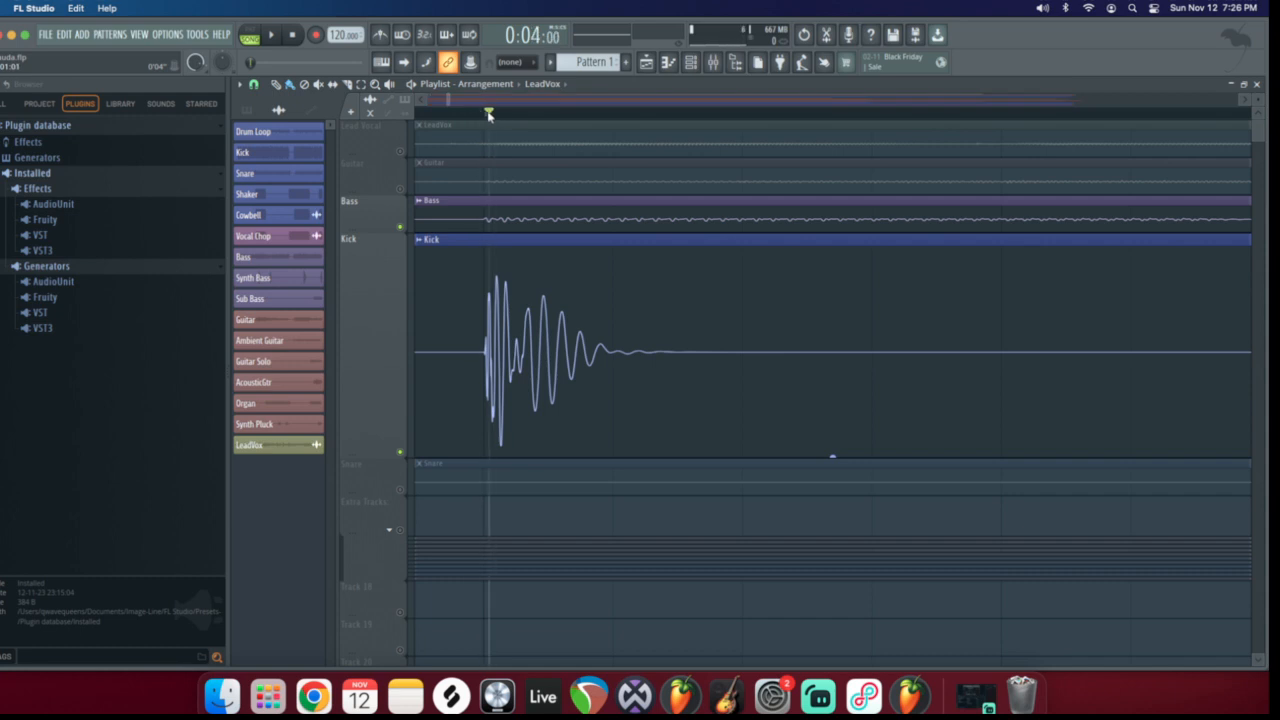
pyautogui.press('space')
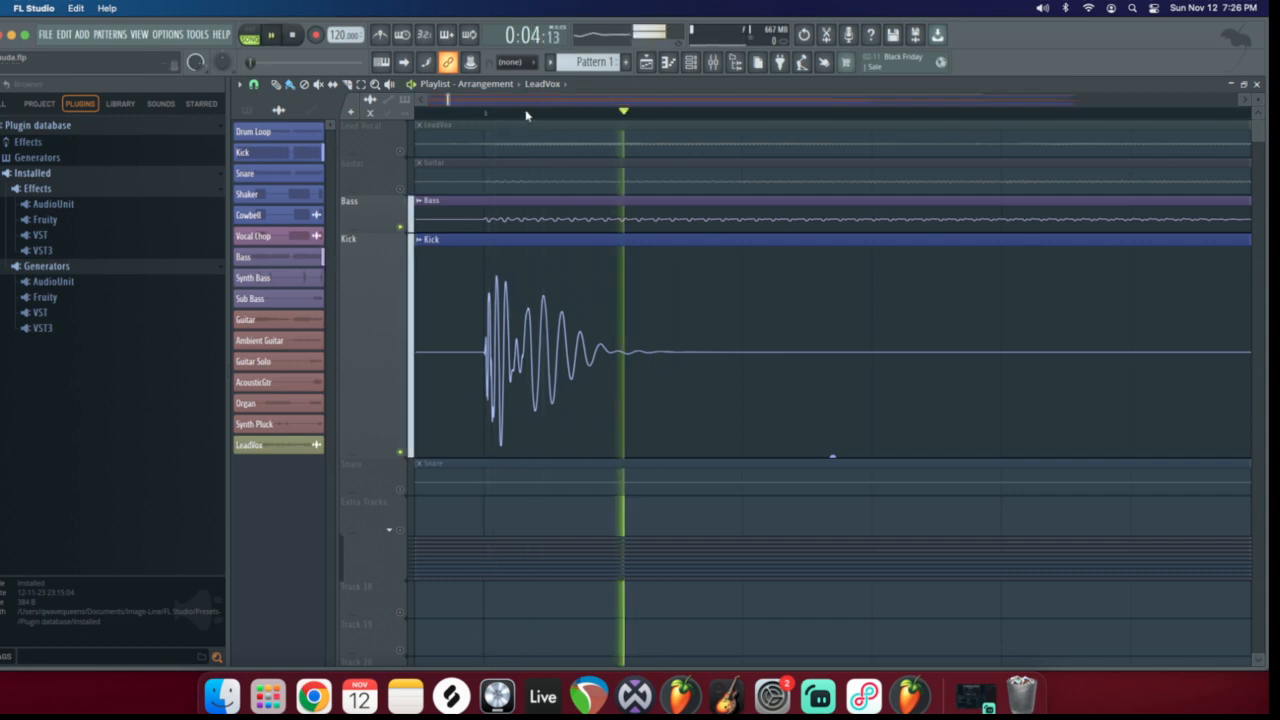
pyautogui.press('space')
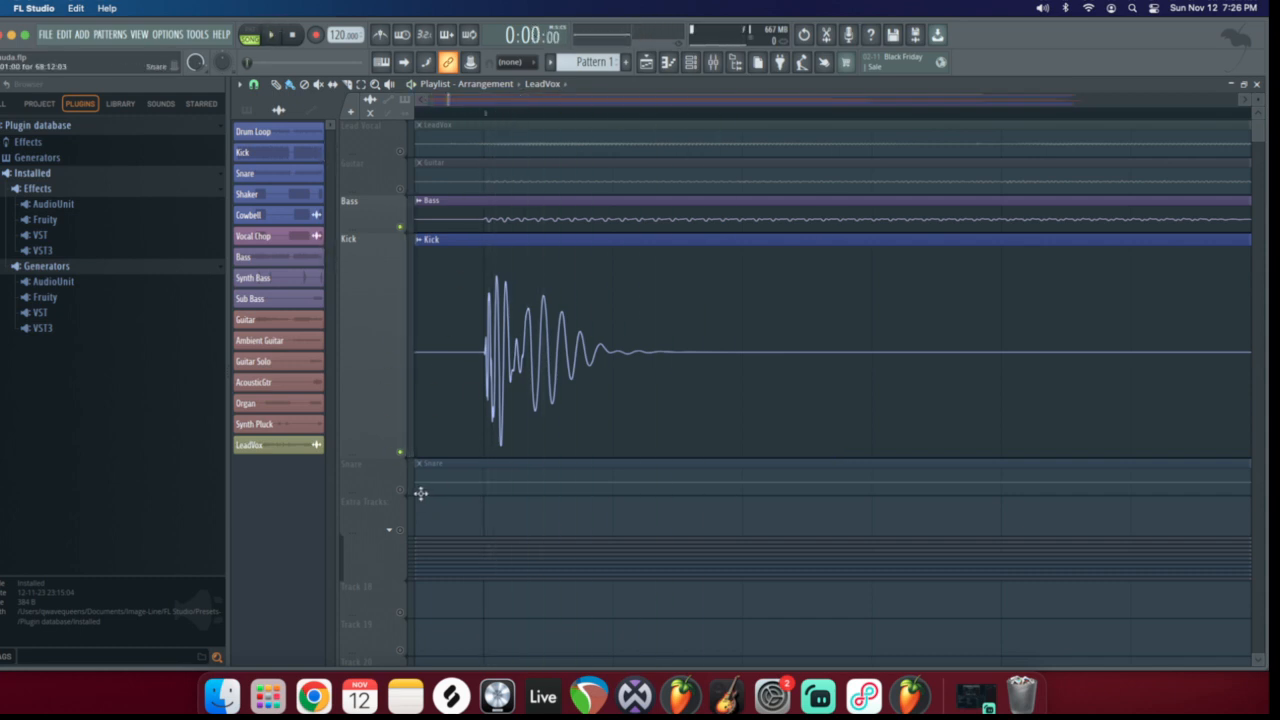
# Solo the Kick track in the playlist and audition its first hit
pyautogui.rightClick(402, 452)
pyautogui.moveTo(517, 114); pyautogui.dragTo(526, 115)
pyautogui.press('space')
pyautogui.press('space')
pyautogui.click(527, 115)
pyautogui.press('space')
pyautogui.press('space')
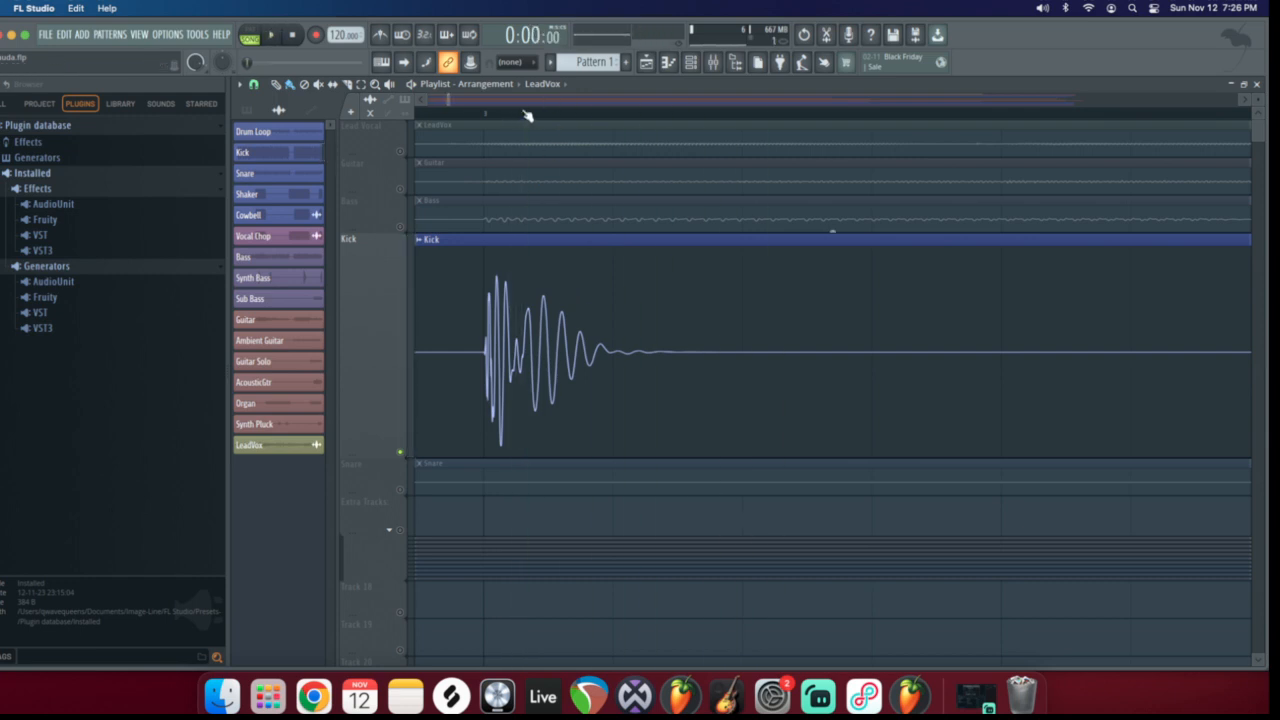
pyautogui.press('space')
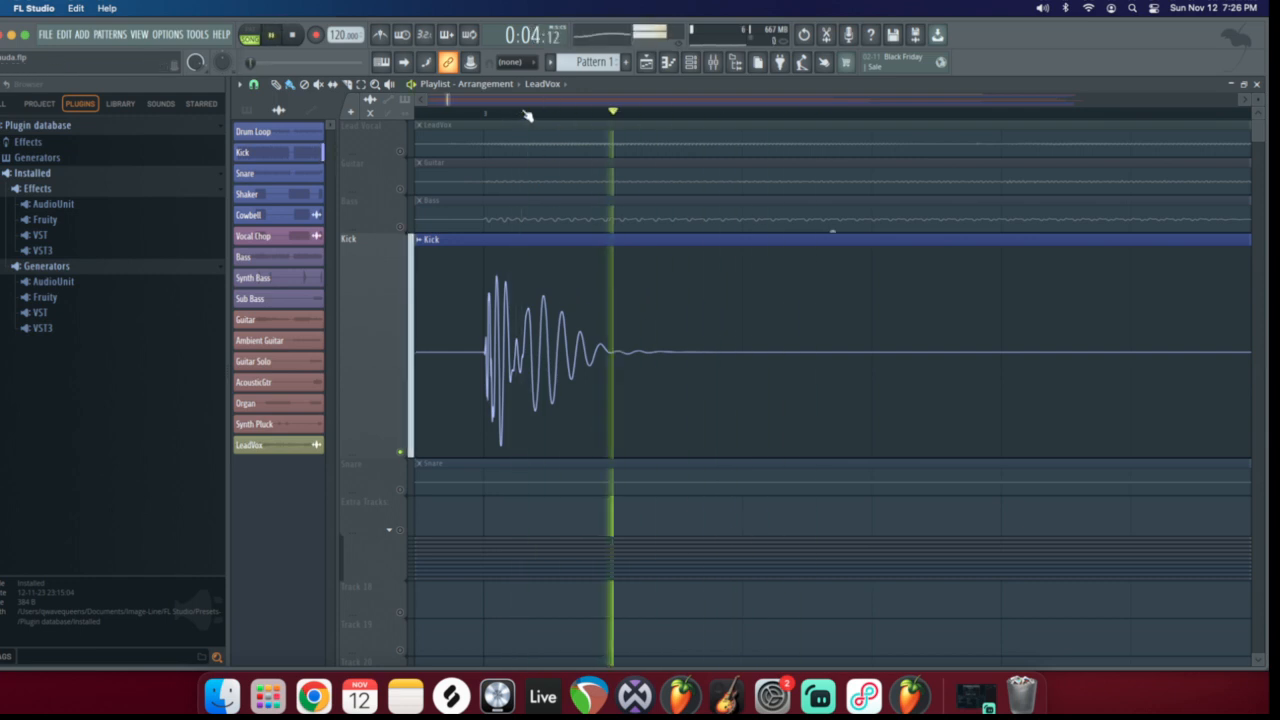
pyautogui.press('space')
# Compare the first kick hit's attack and tail by repeatedly auditioning it from its start and from partway through the waveform
pyautogui.click(485, 114)
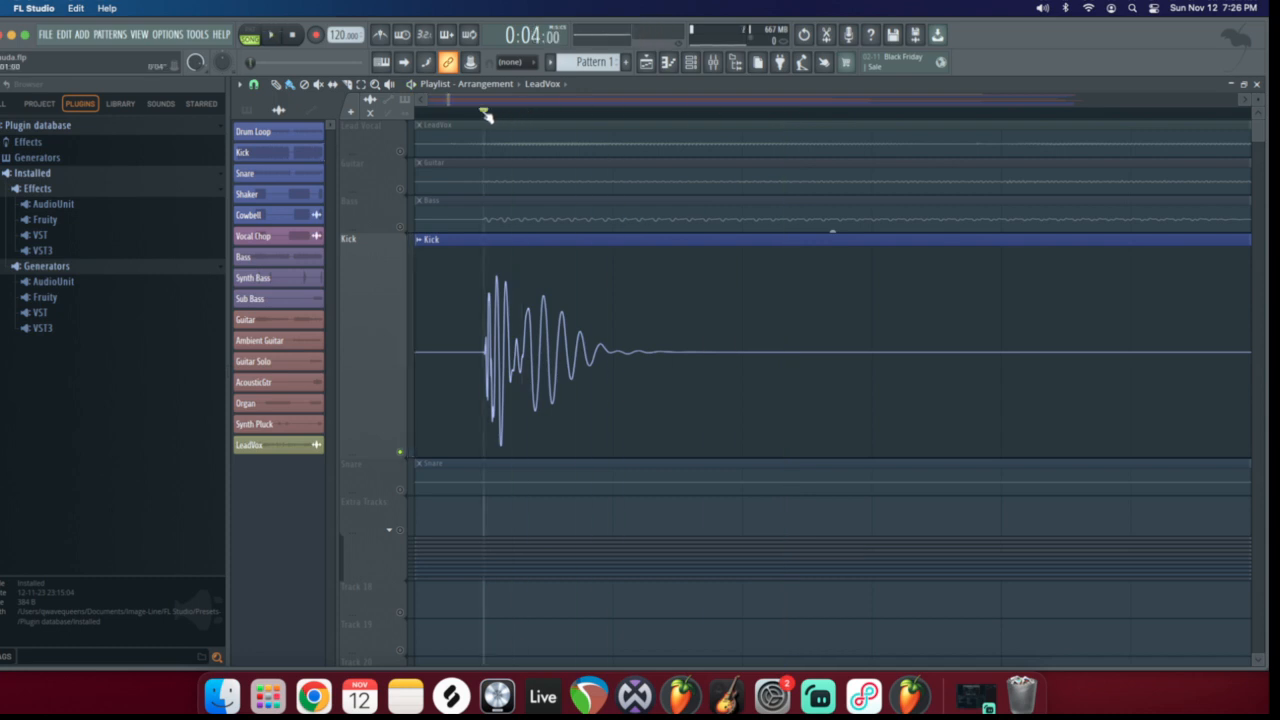
pyautogui.press('space')
pyautogui.press('space')
pyautogui.press('space')
pyautogui.press('space')
pyautogui.press('space')
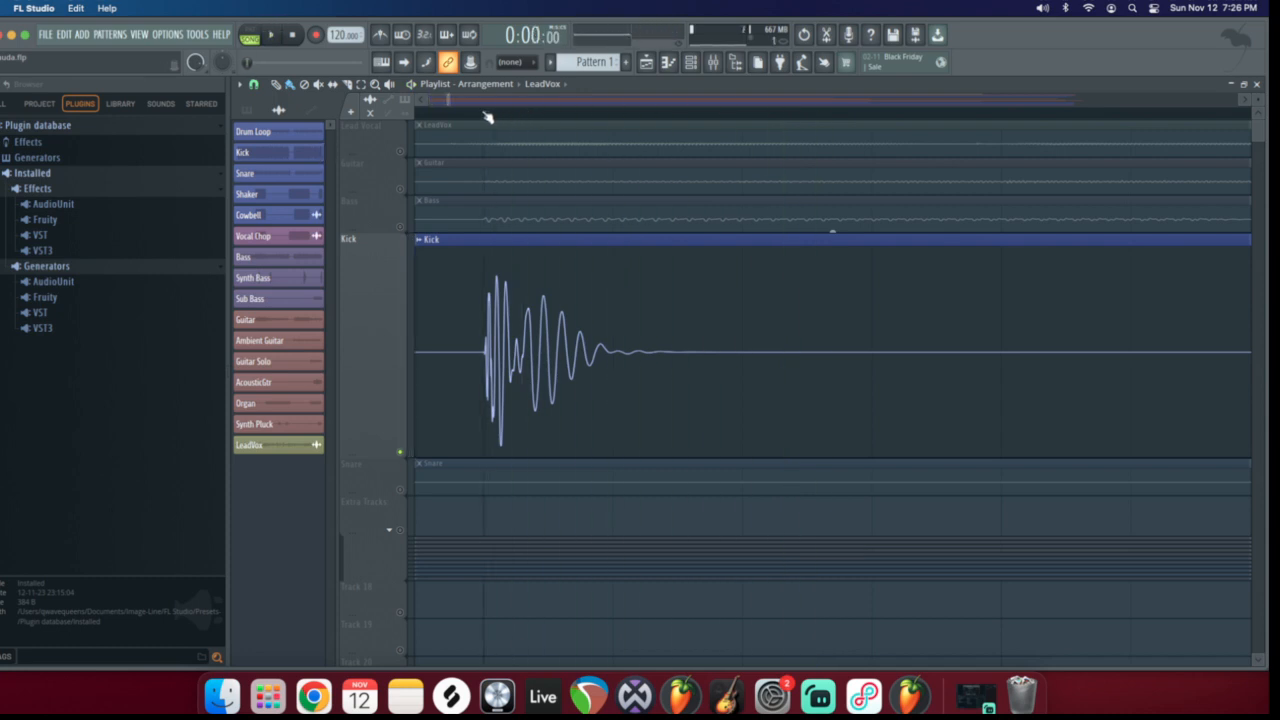
pyautogui.press('space')
pyautogui.click(517, 113)
pyautogui.press('space')
pyautogui.press('space')
pyautogui.click(485, 113)
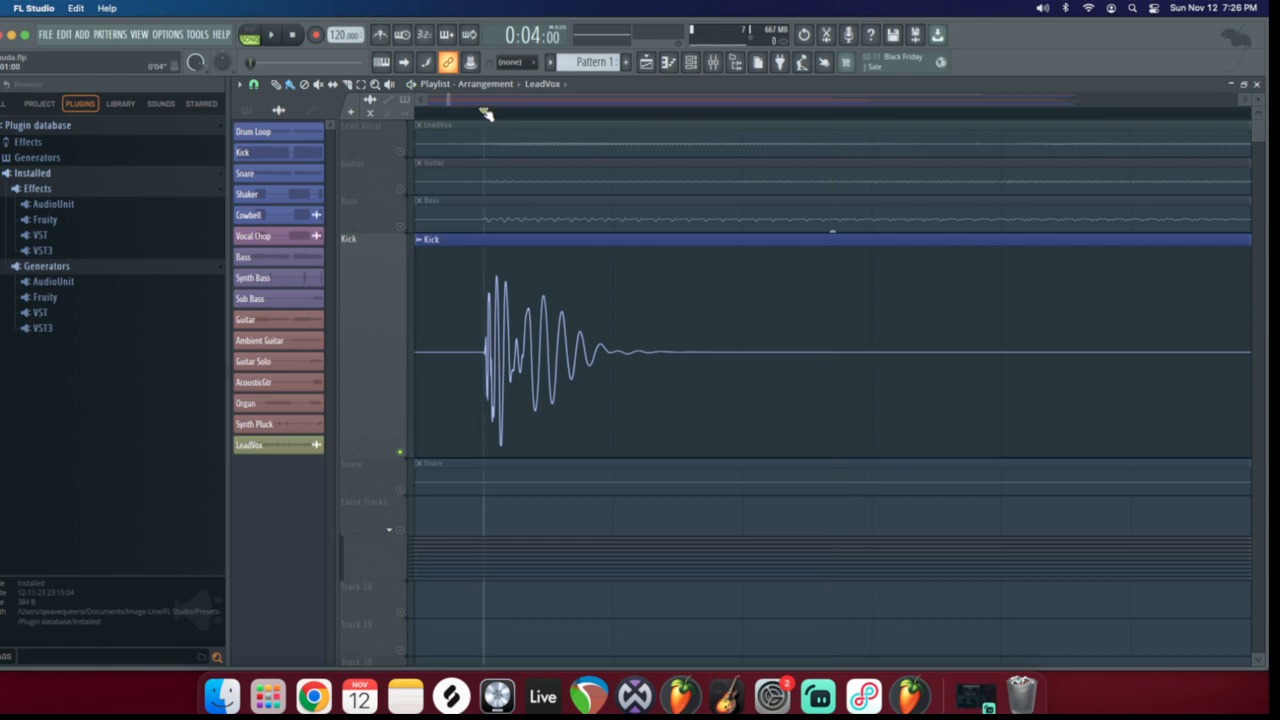
pyautogui.press('space')
pyautogui.press('space')
pyautogui.click(528, 114)
pyautogui.press('space')
pyautogui.press('space')
pyautogui.press('space')
pyautogui.press('space')
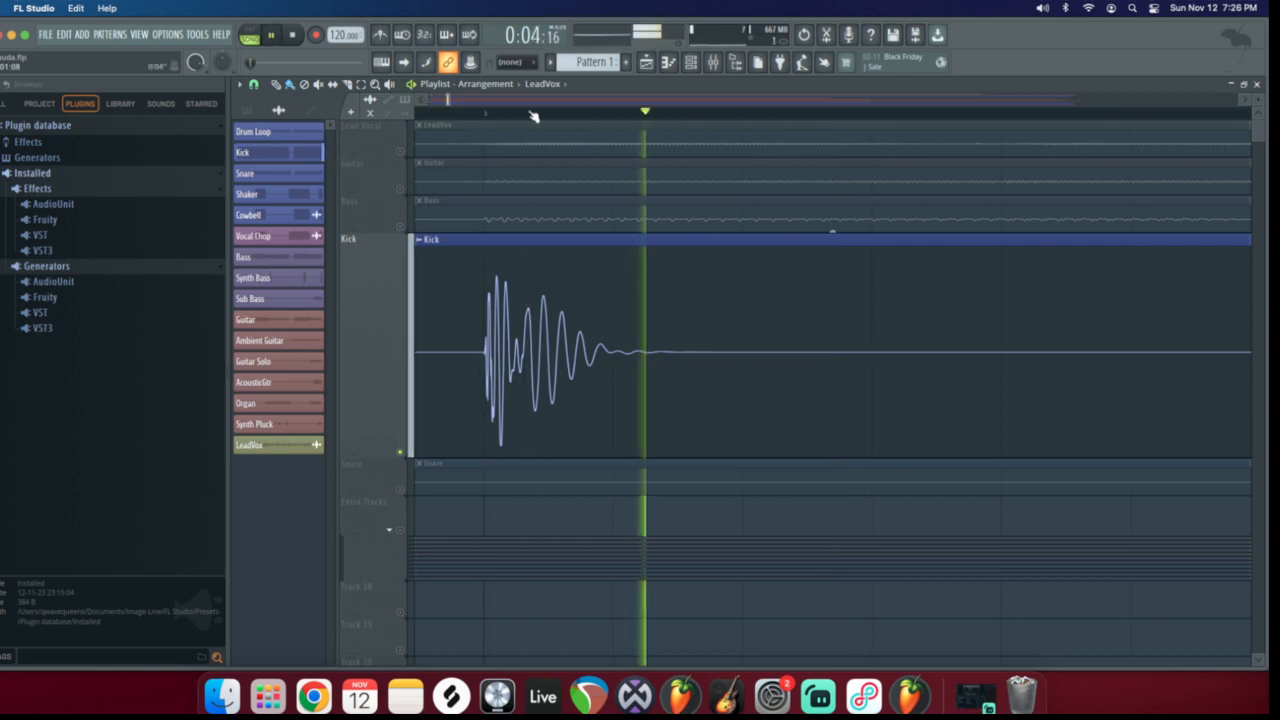
pyautogui.press('space')
pyautogui.press('space')
pyautogui.click(487, 114)
pyautogui.press('space')
pyautogui.press('space')
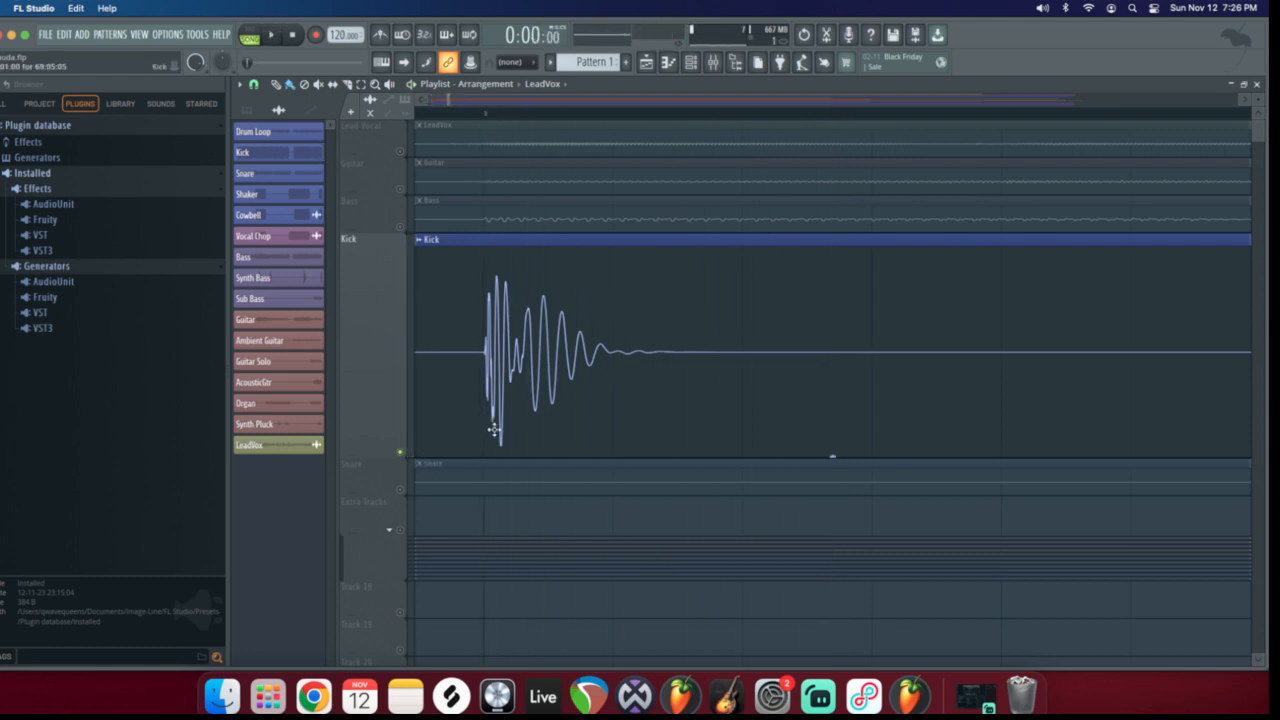
# Shrink the Kick track back to a low height in the playlist and turn the other tracks on again
pyautogui.scroll(-4, 500, 383)
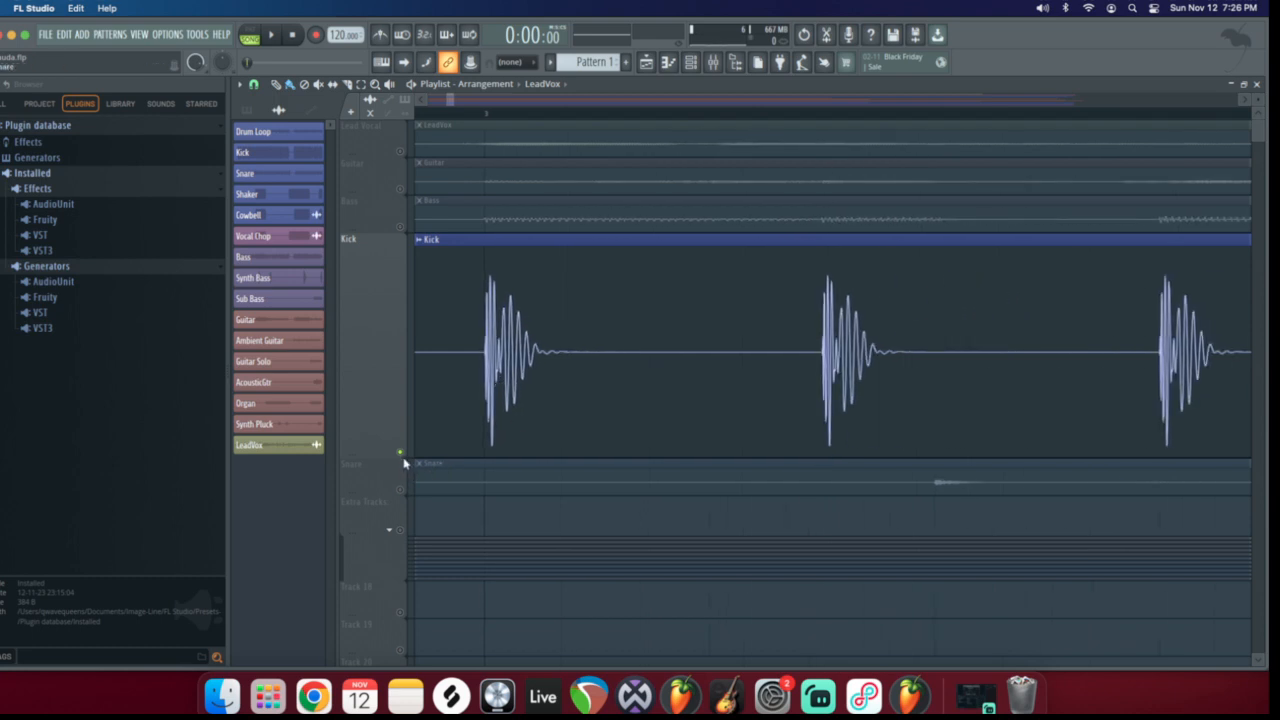
pyautogui.moveTo(377, 451); pyautogui.dragTo(374, 272)
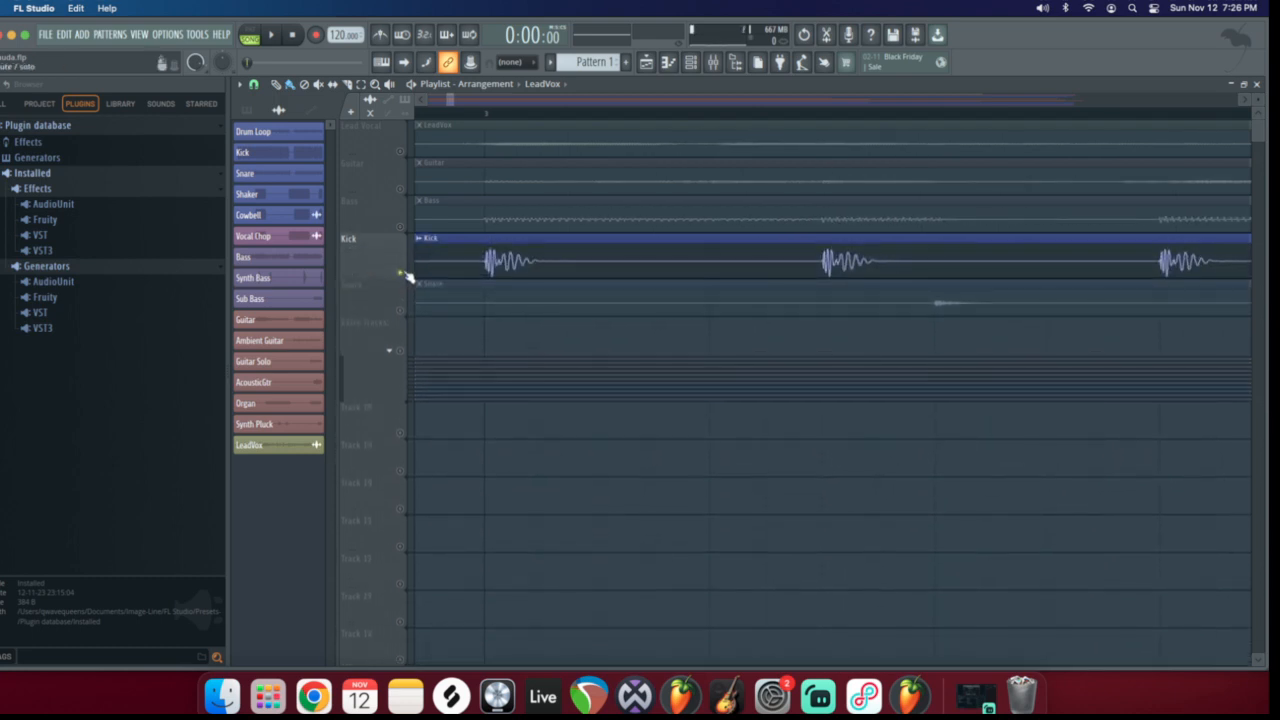
pyautogui.scroll(-4, 528, 349)
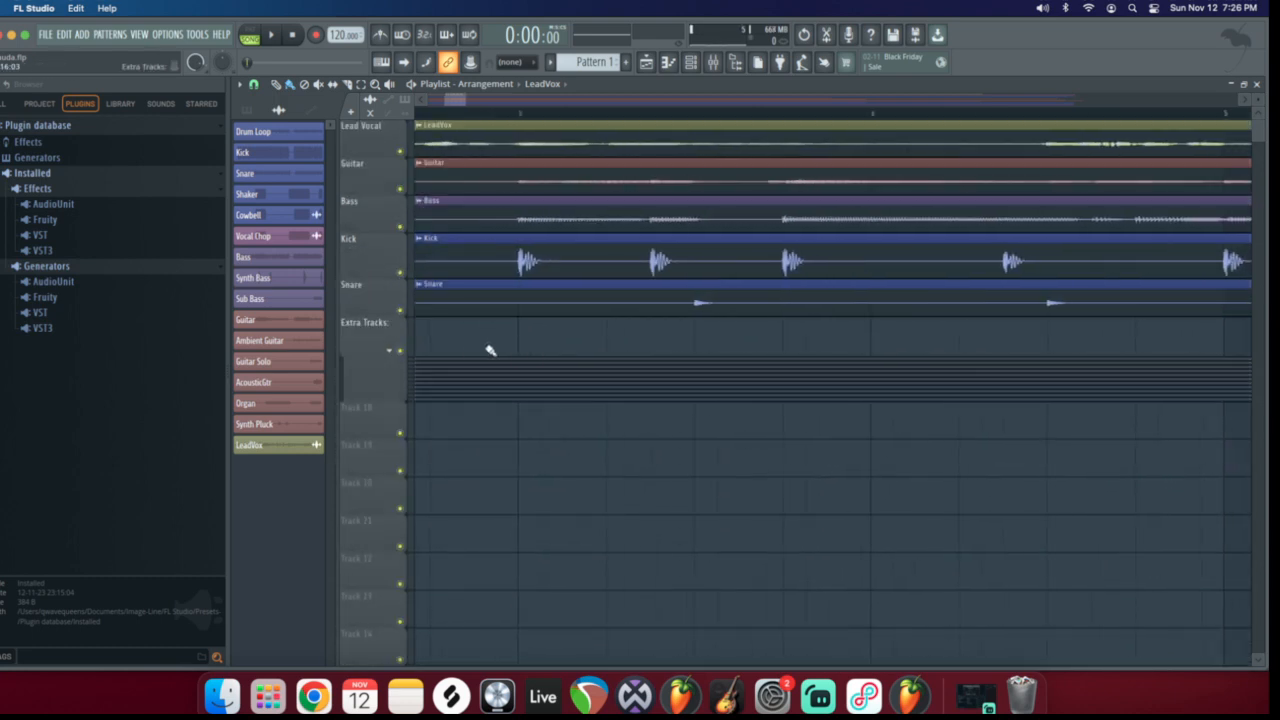
pyautogui.scroll(-5, 438, 345)
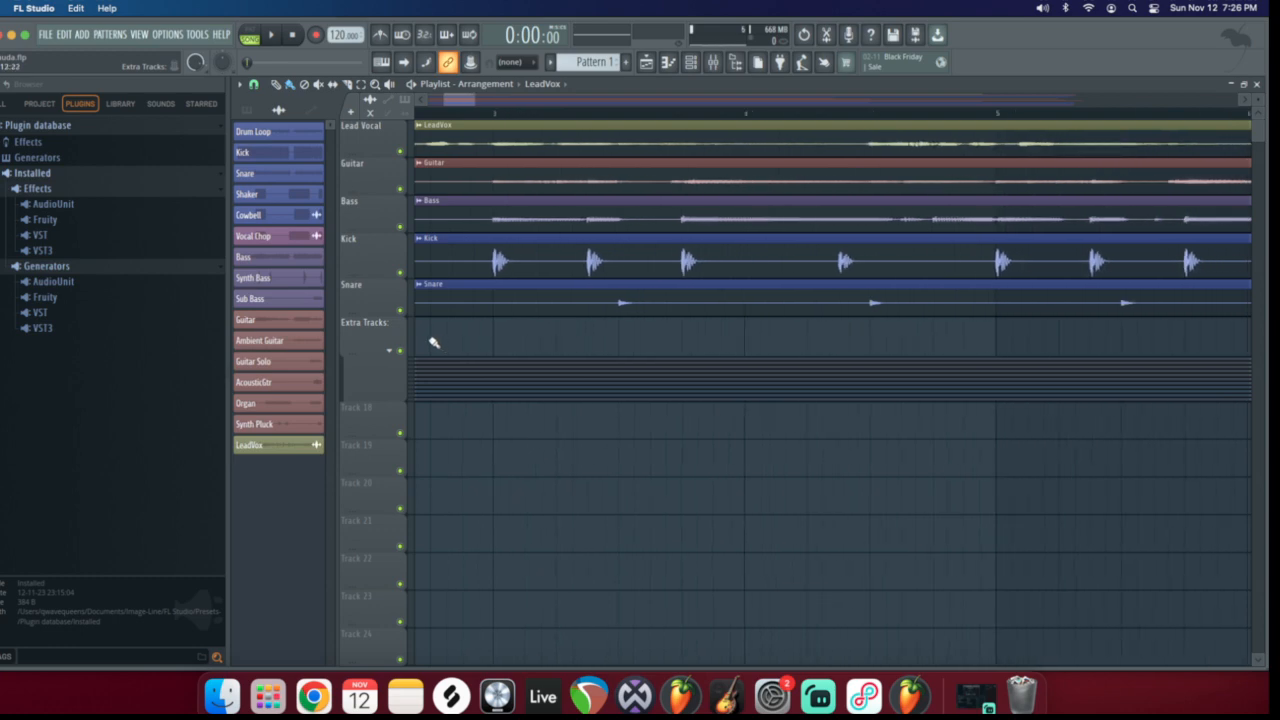
# Examine the effect chains on the mixer's Kick, Snare, 3x Osc and Bass tracks, and close the mixer
pyautogui.click(712, 62)
pyautogui.moveTo(519, 372); pyautogui.dragTo(517, 246)
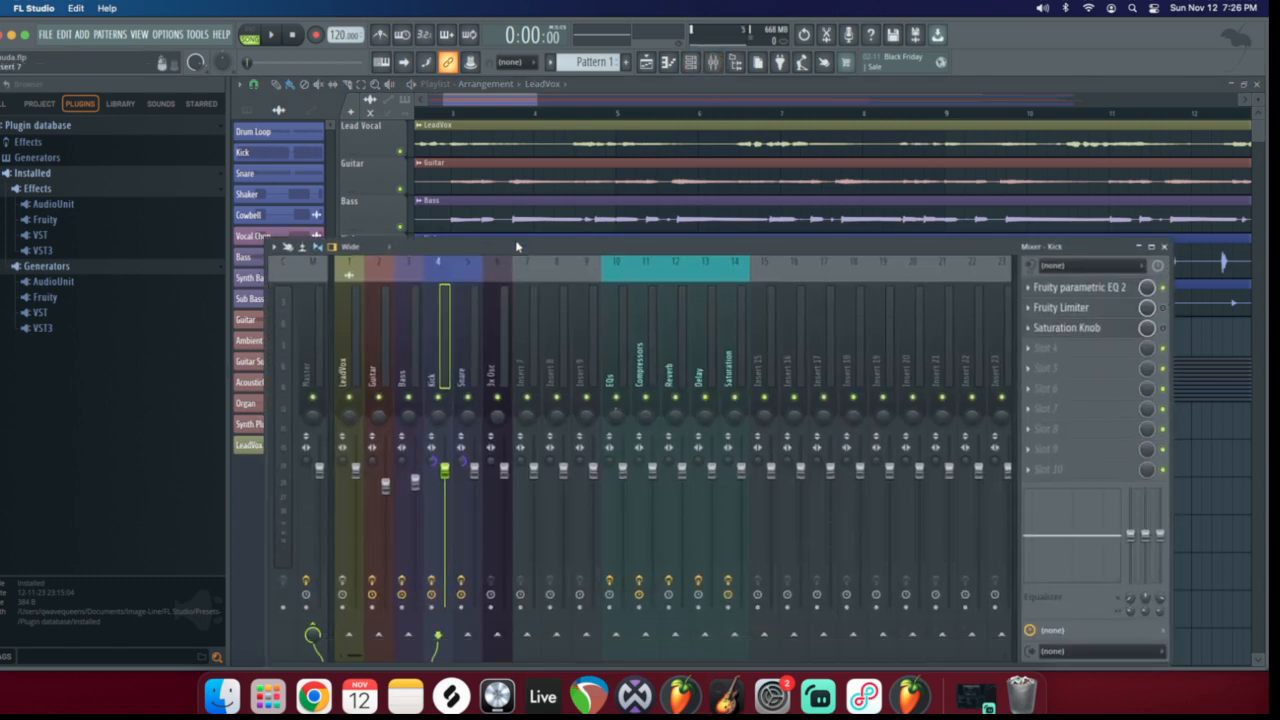
pyautogui.press('Right')
pyautogui.press('Right')
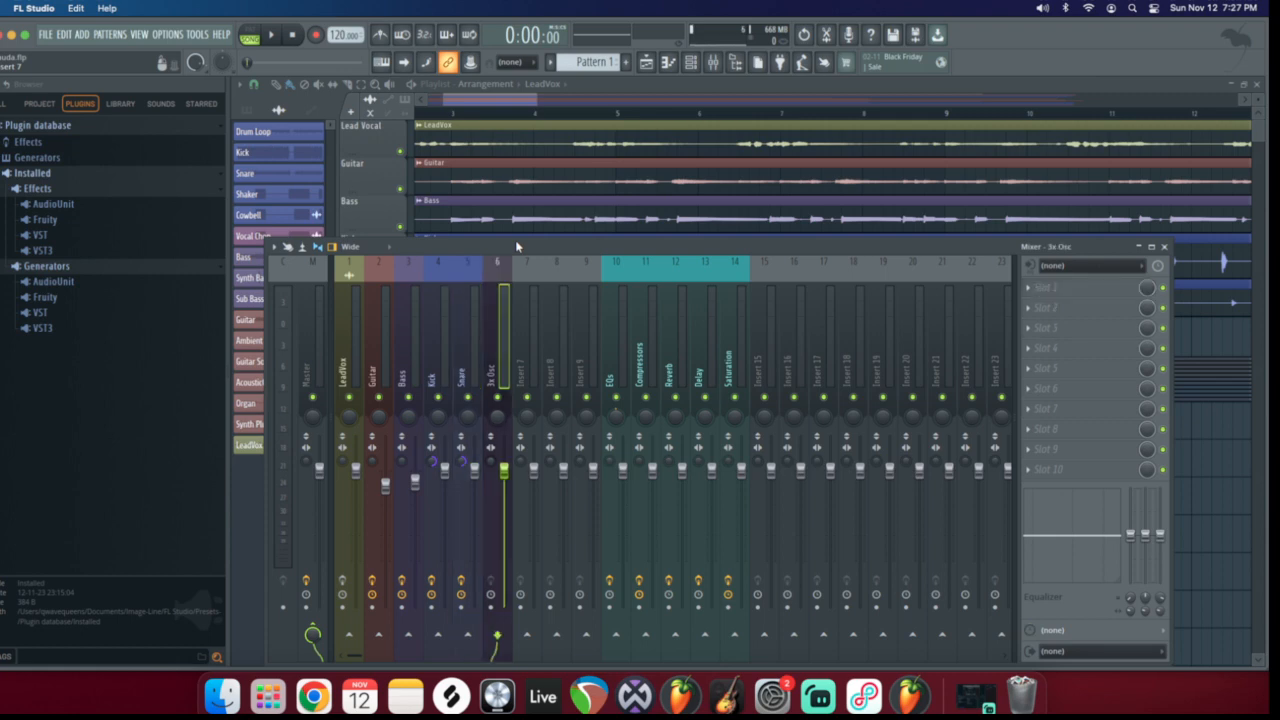
pyautogui.press('Left')
pyautogui.press('Left')
pyautogui.press('Left')
pyautogui.press('Left')
pyautogui.press('Left')
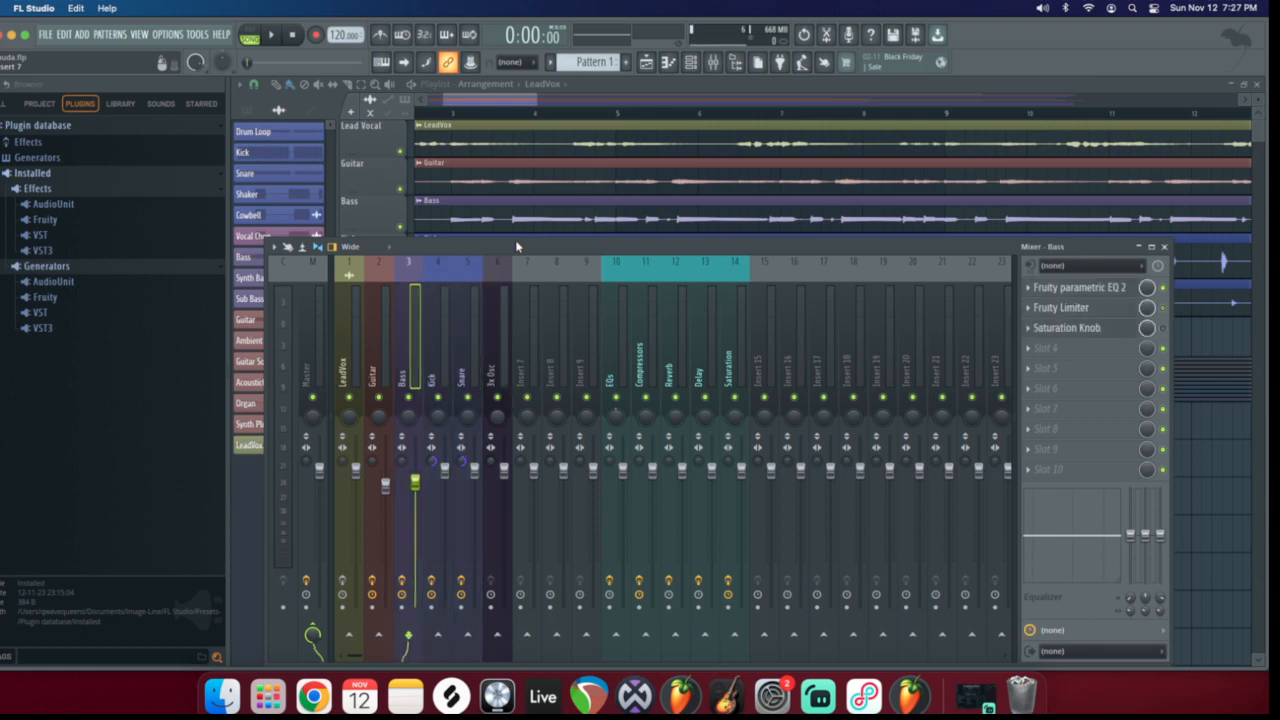
pyautogui.click(1164, 246)
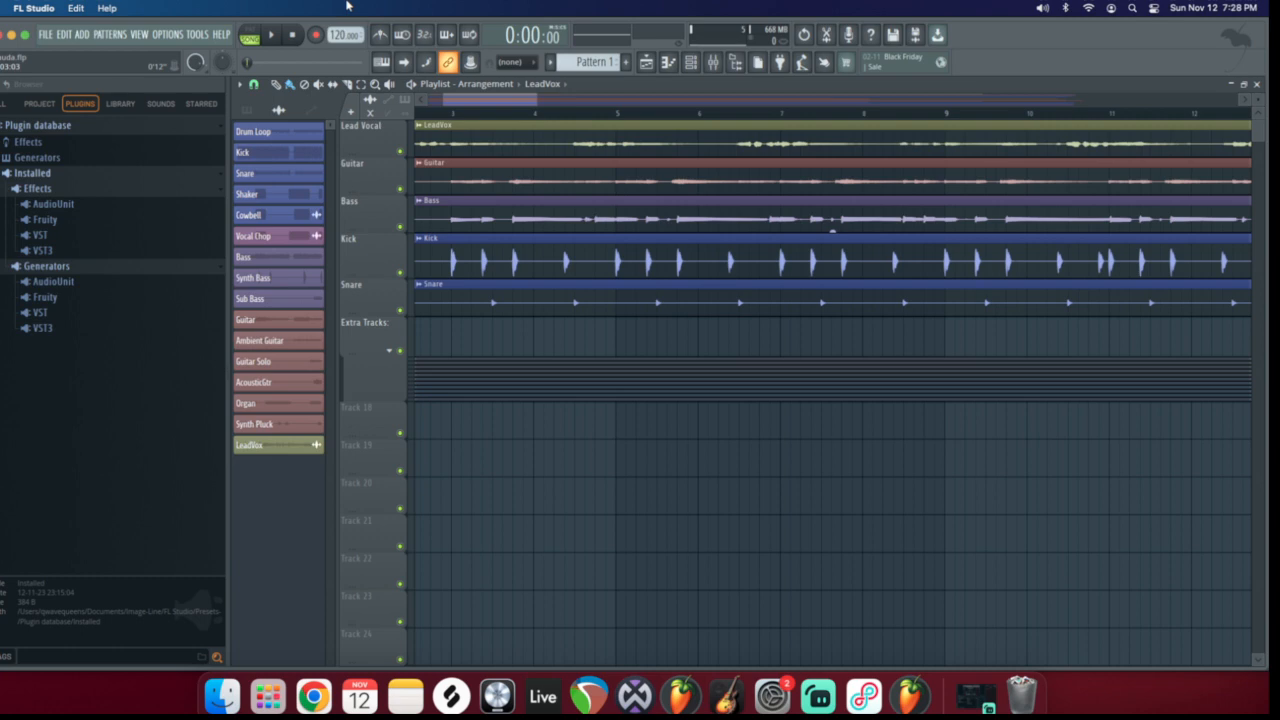
# Look through the effects loaded on the EQs, Compressors, Reverb, Delay and Saturation mixer tracks
pyautogui.click(713, 66)
pyautogui.press('Right')
pyautogui.press('Right')
pyautogui.press('Right')
pyautogui.press('Right')
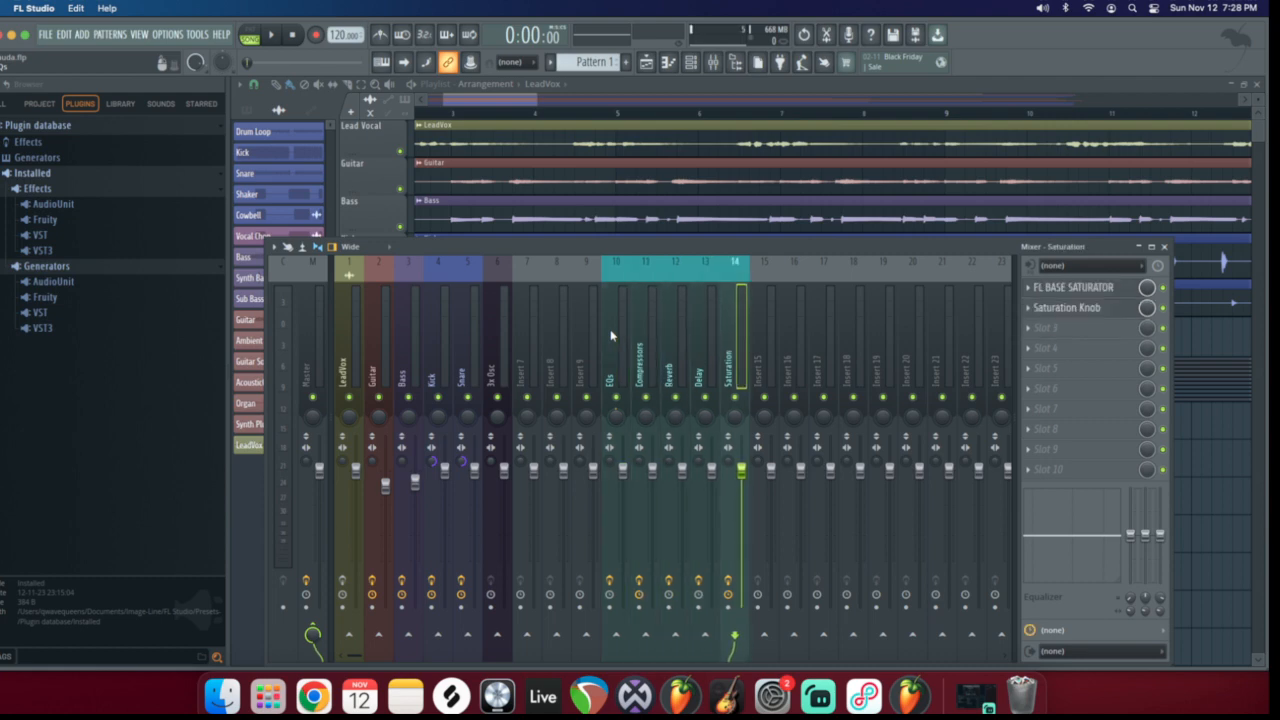
pyautogui.press('Left')
pyautogui.press('Left')
pyautogui.press('Left')
pyautogui.press('Left')
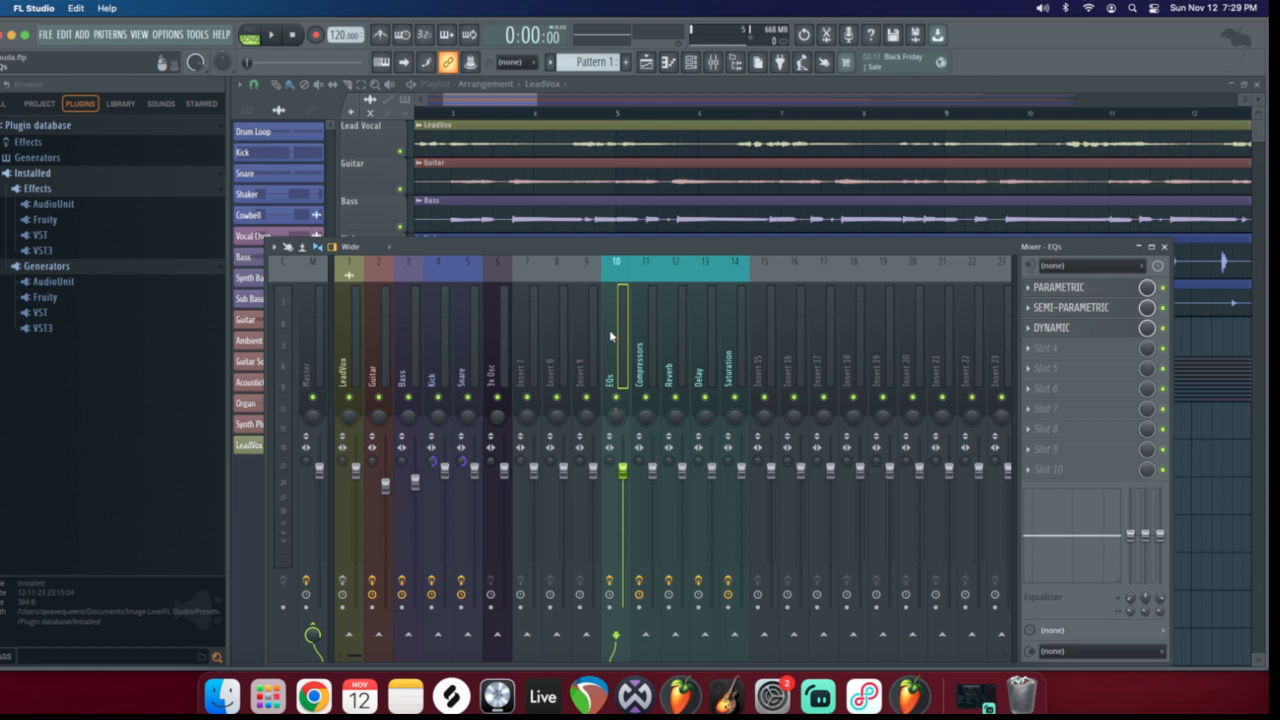
# In the Kick's Fruity parametric EQ 2, adjust the band 1 high-pass cutoff slightly and shift band 2 to a lower frequency
pyautogui.click(440, 308)
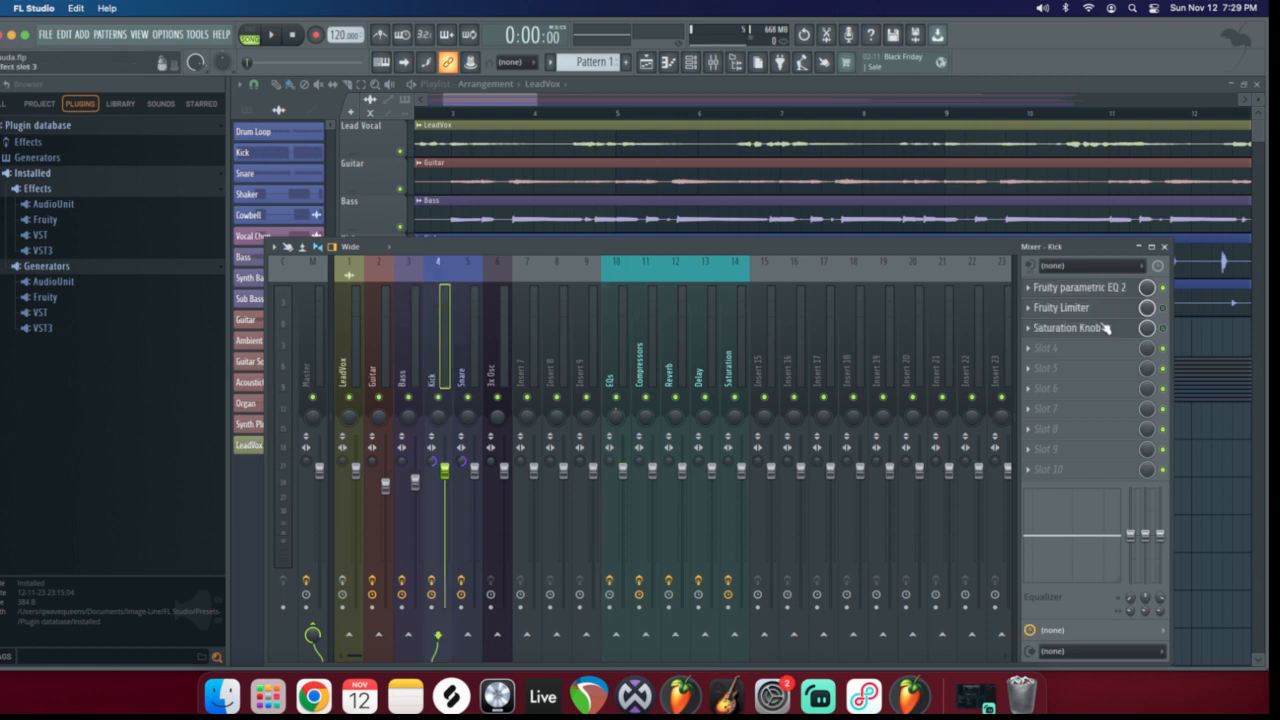
pyautogui.click(1077, 286)
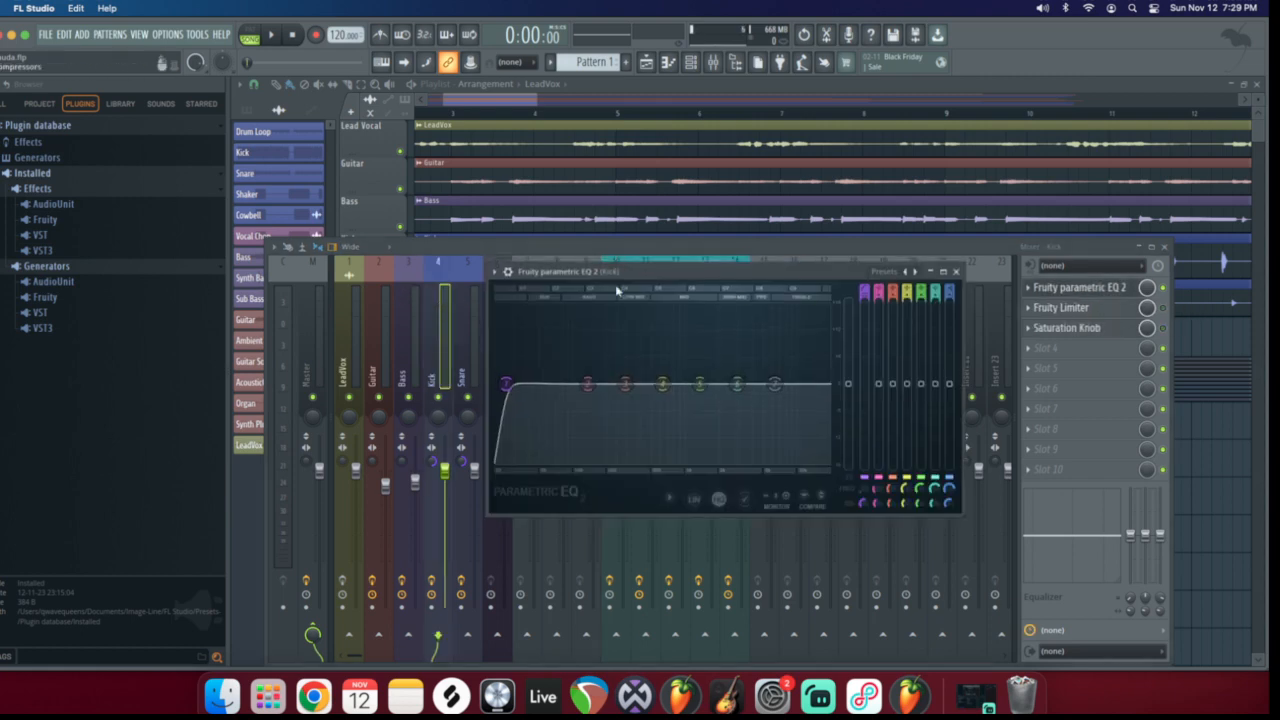
pyautogui.moveTo(507, 384); pyautogui.dragTo(508, 385)
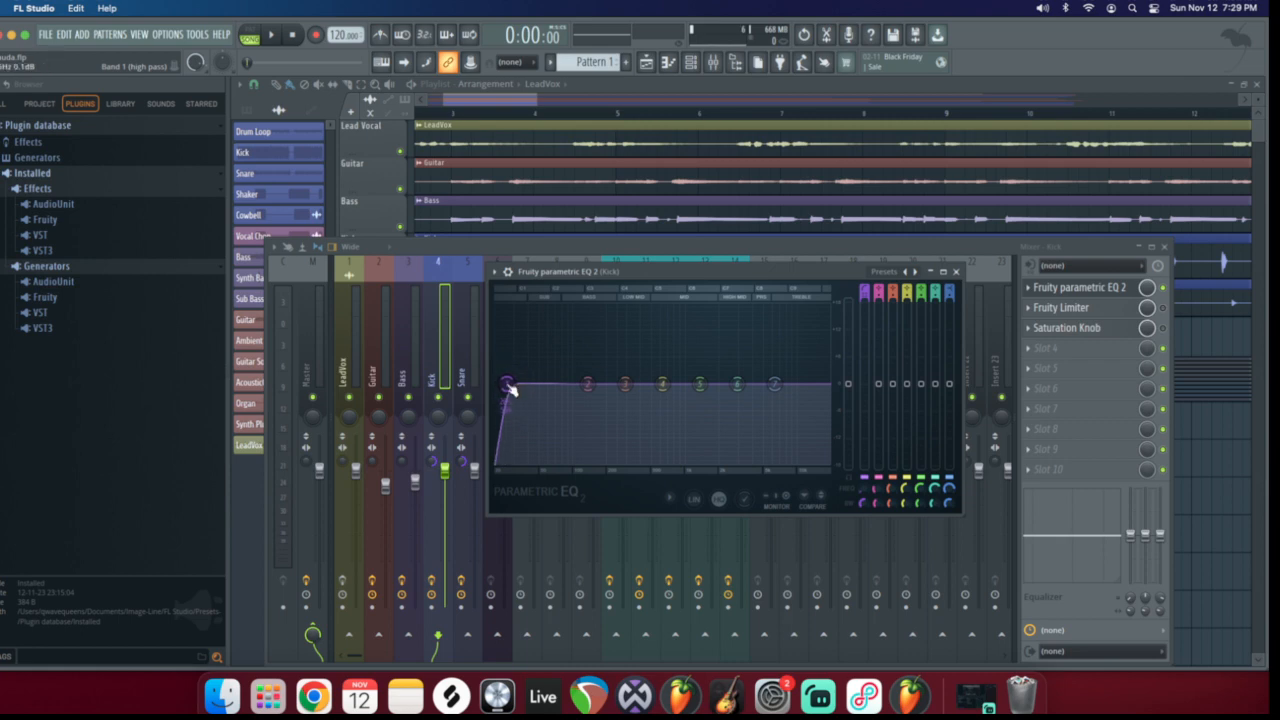
pyautogui.moveTo(508, 386); pyautogui.dragTo(507, 386)
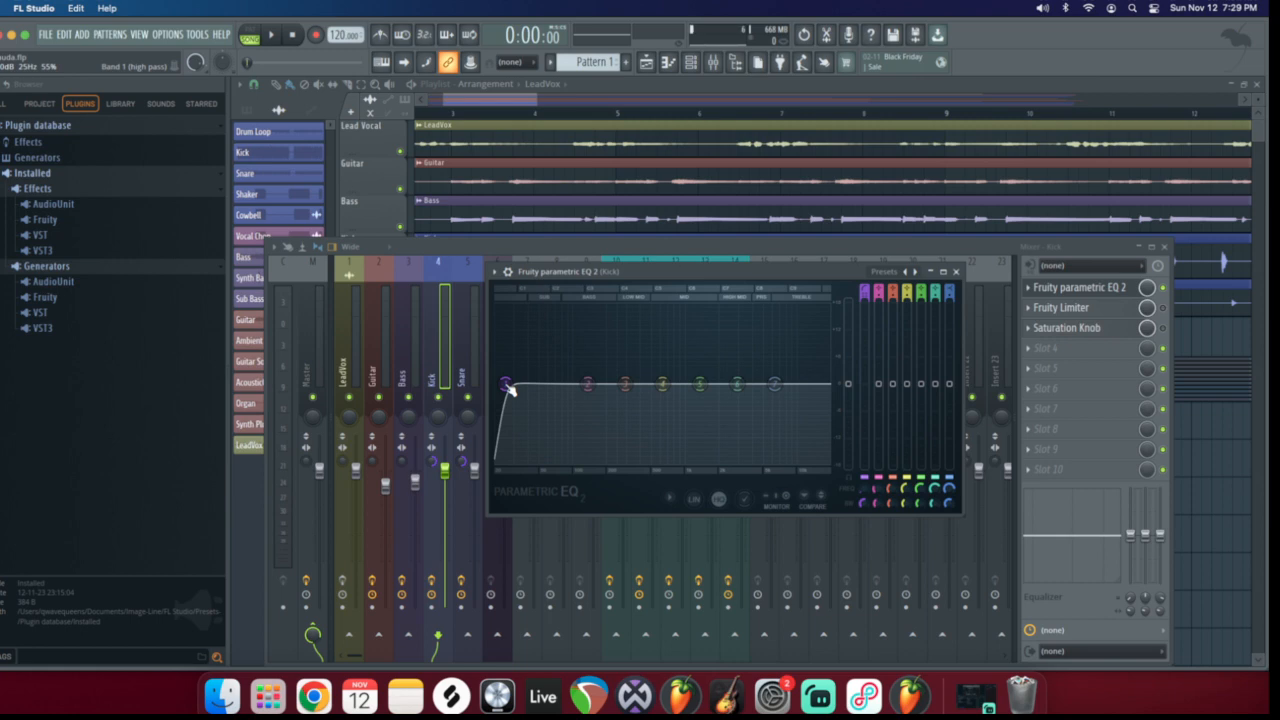
pyautogui.moveTo(588, 384); pyautogui.dragTo(574, 384)
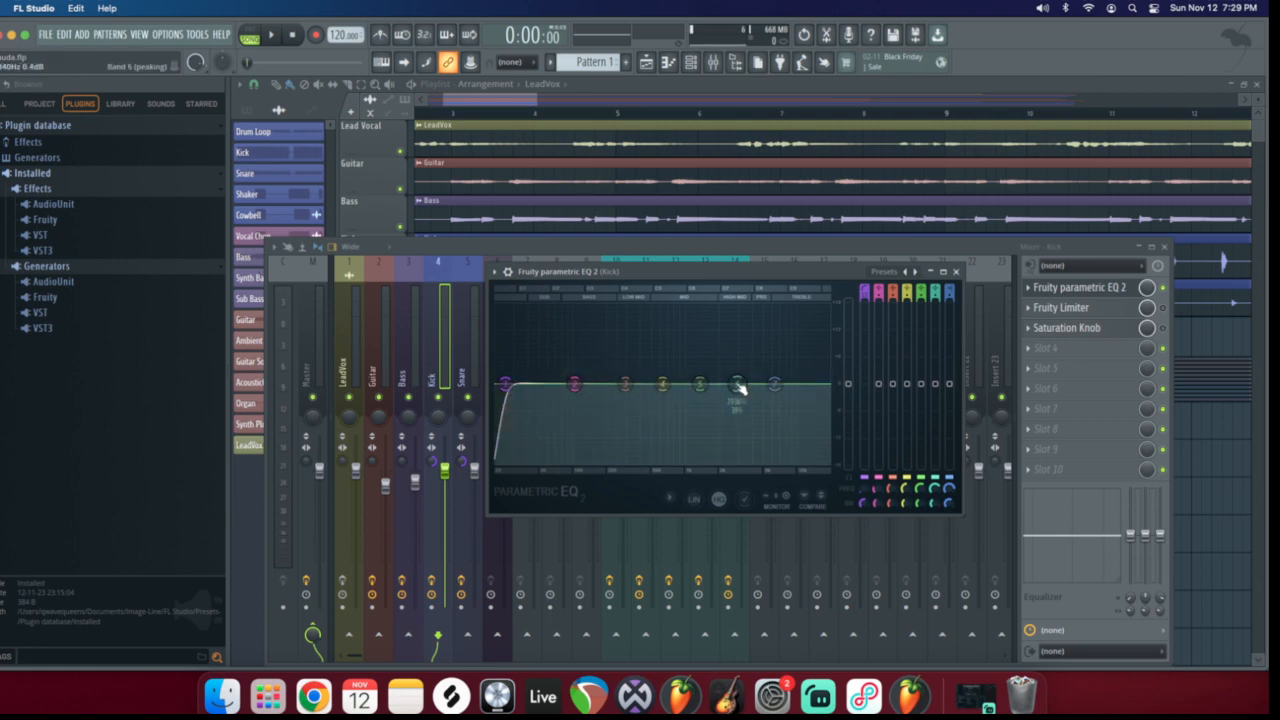
# Try a boost of about 4.9 dB on band 6 of the Kick's EQ, reset the band, and close the EQ and mixer
pyautogui.moveTo(740, 388); pyautogui.dragTo(746, 362)
pyautogui.rightClick(746, 364)
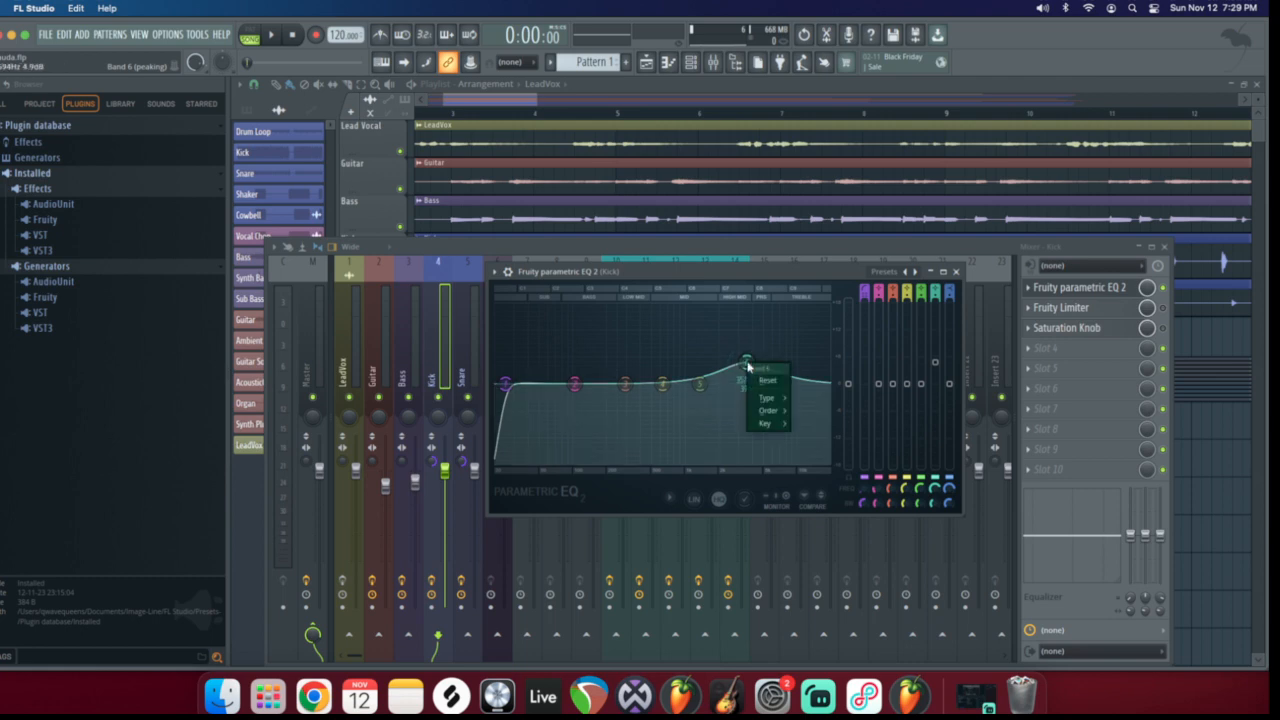
pyautogui.click(767, 380)
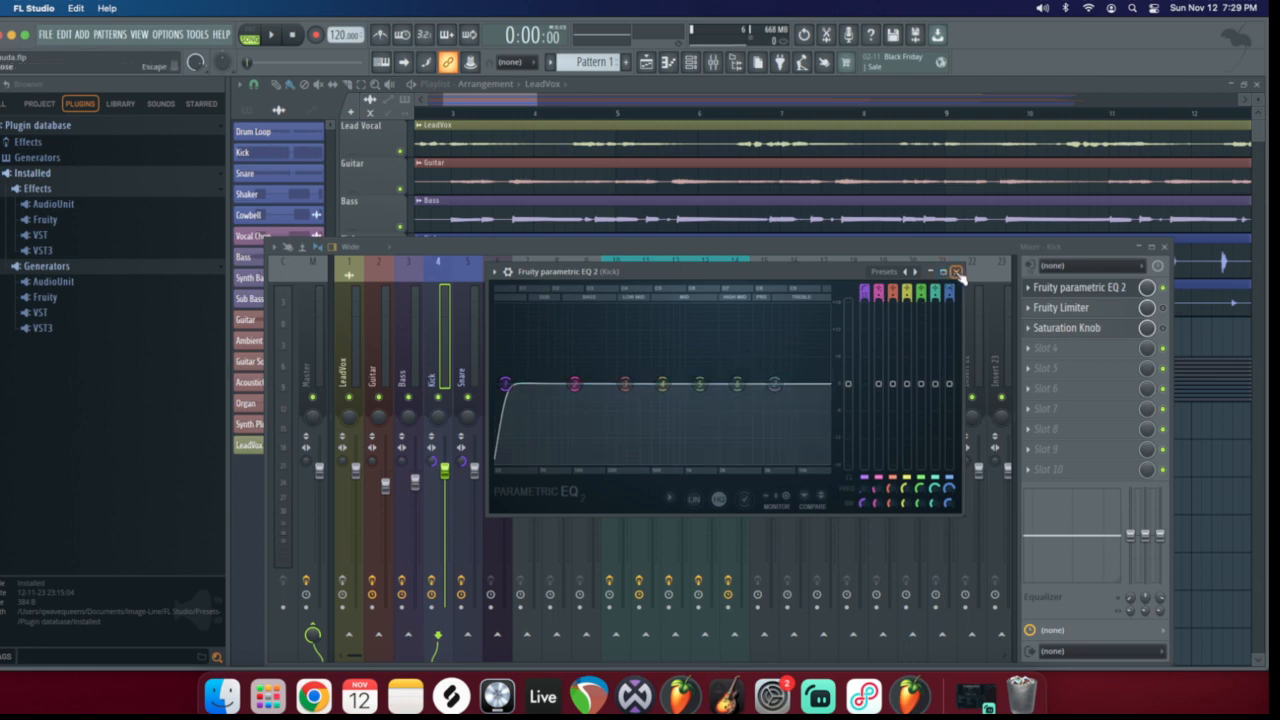
pyautogui.click(956, 272)
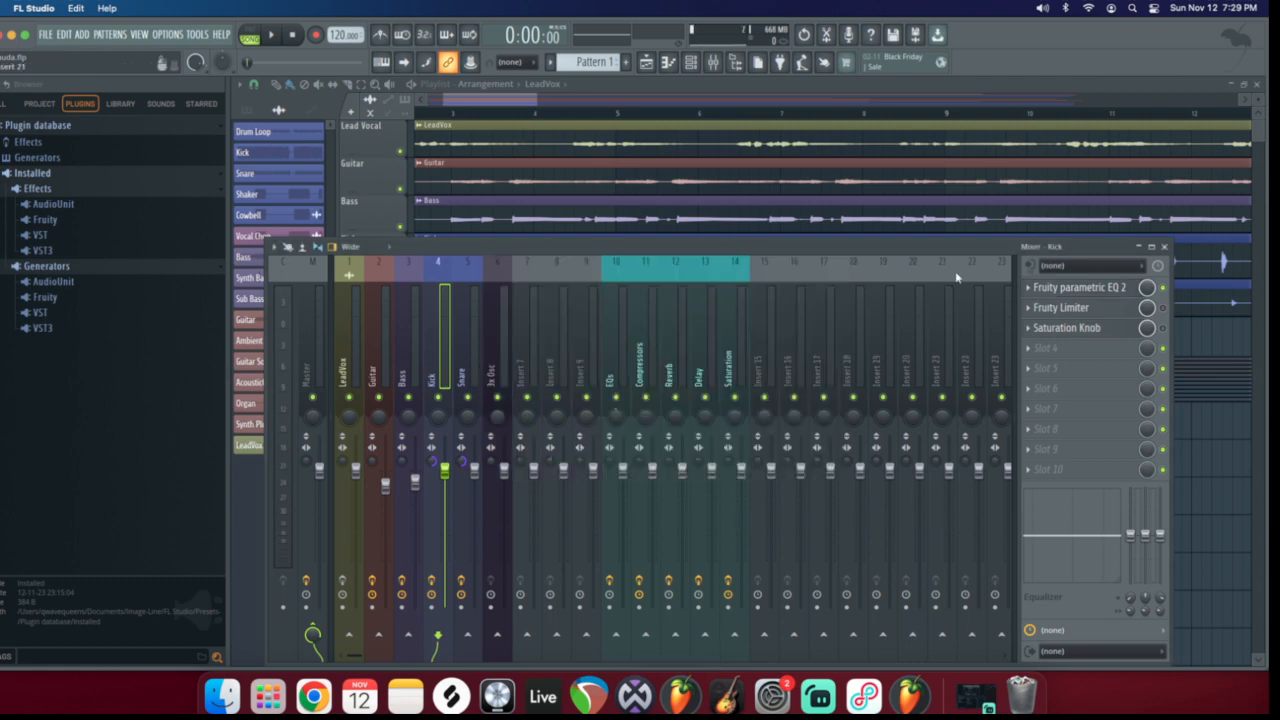
pyautogui.click(1164, 247)
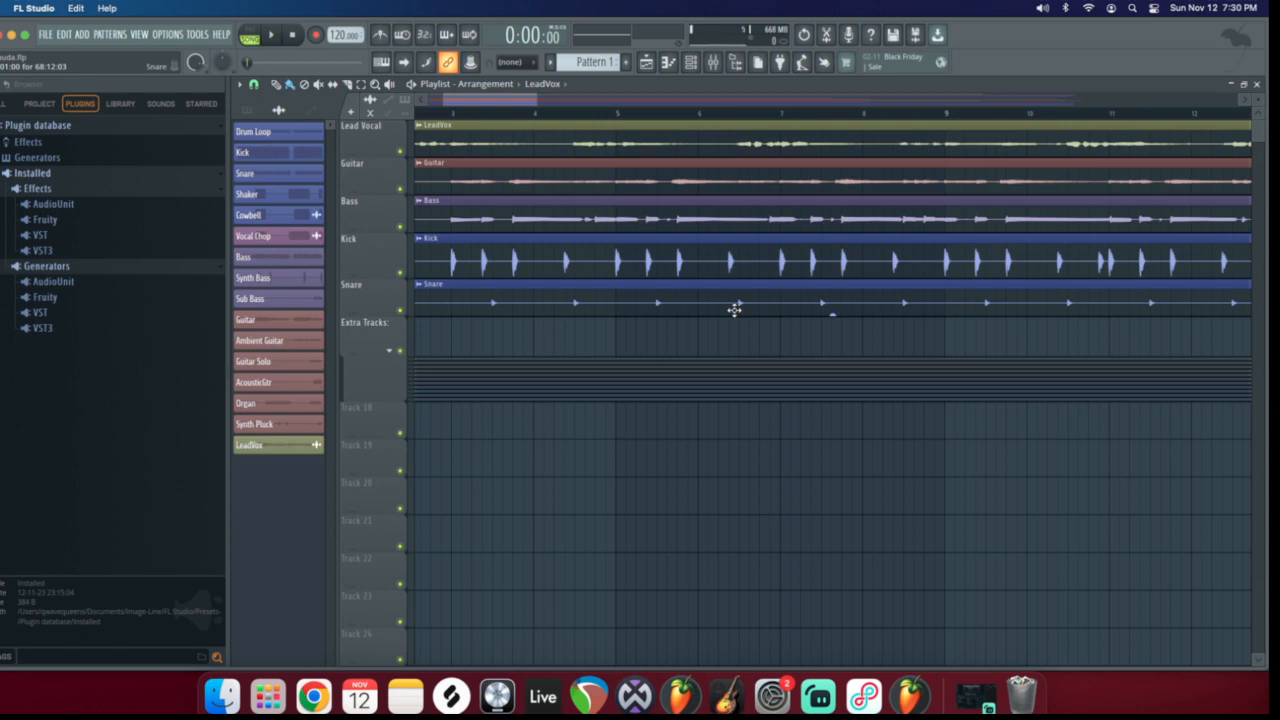
# Switch to Streamlabs Desktop and view the Mic/Aux and Stream audio levels in its audio mixer
pyautogui.click(818, 696)
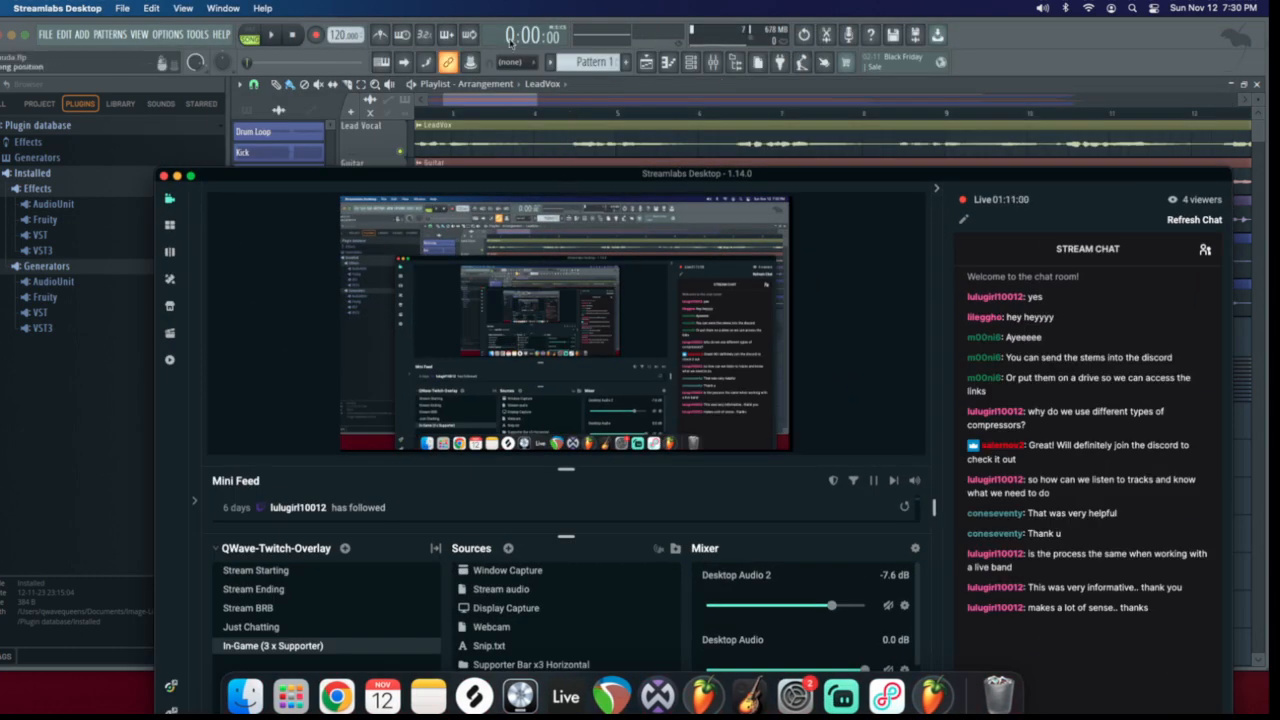
pyautogui.scroll(-3, 800, 610)
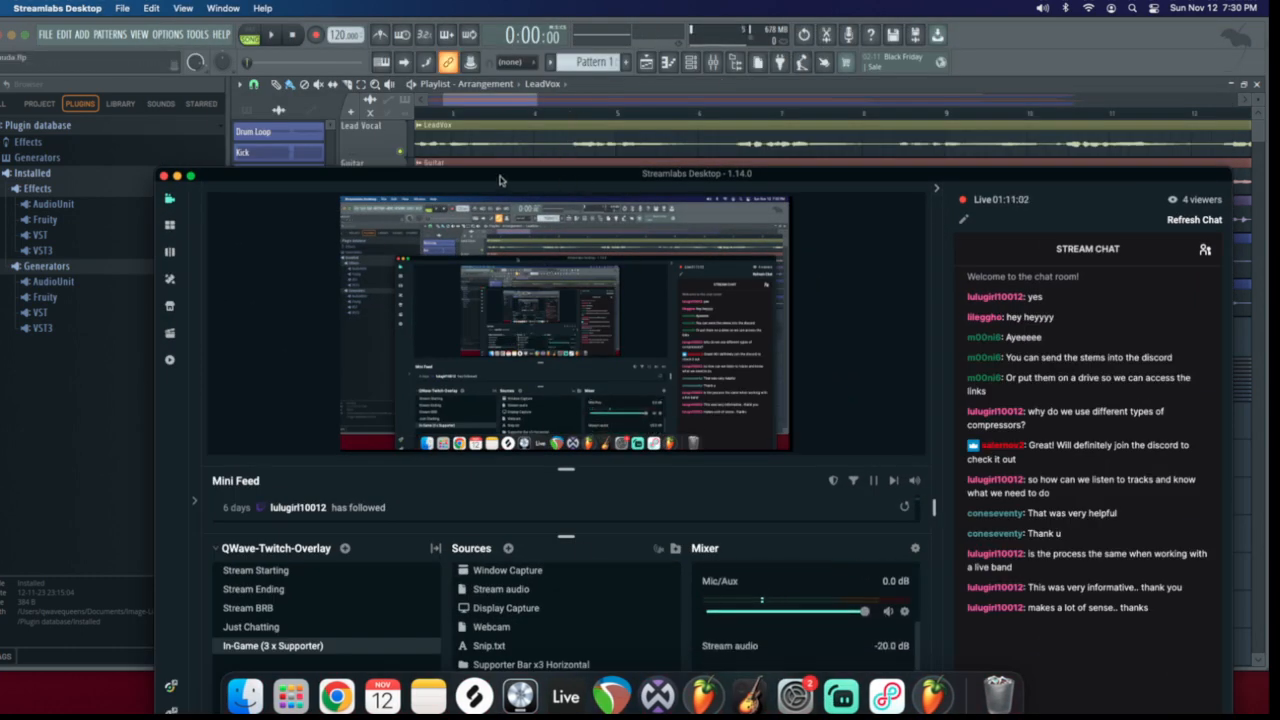